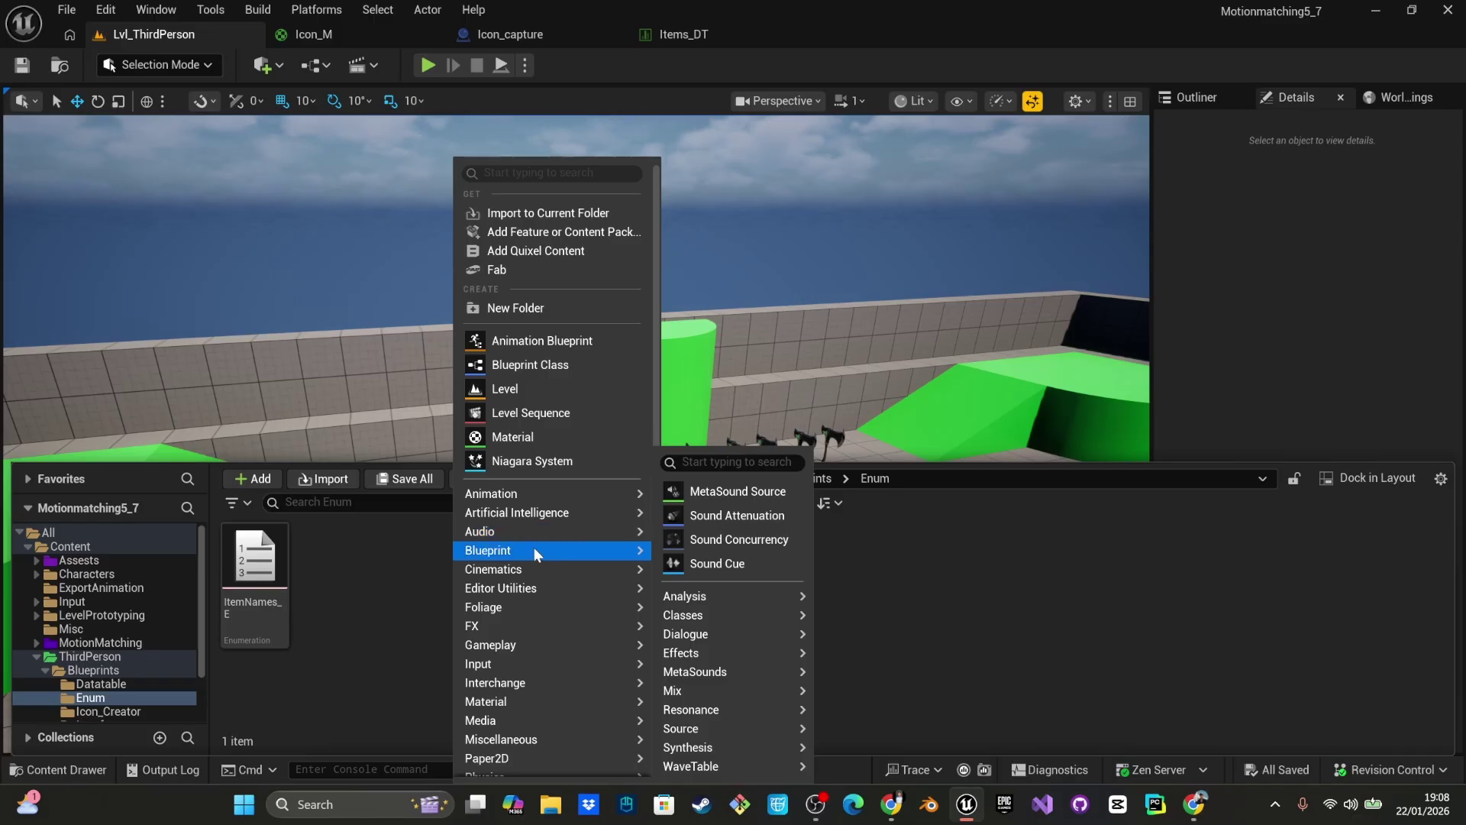
- Create a new enumeration in the Enum folder and name it iteamType_E
{"action": "left_click", "coordinate": [749, 660]}
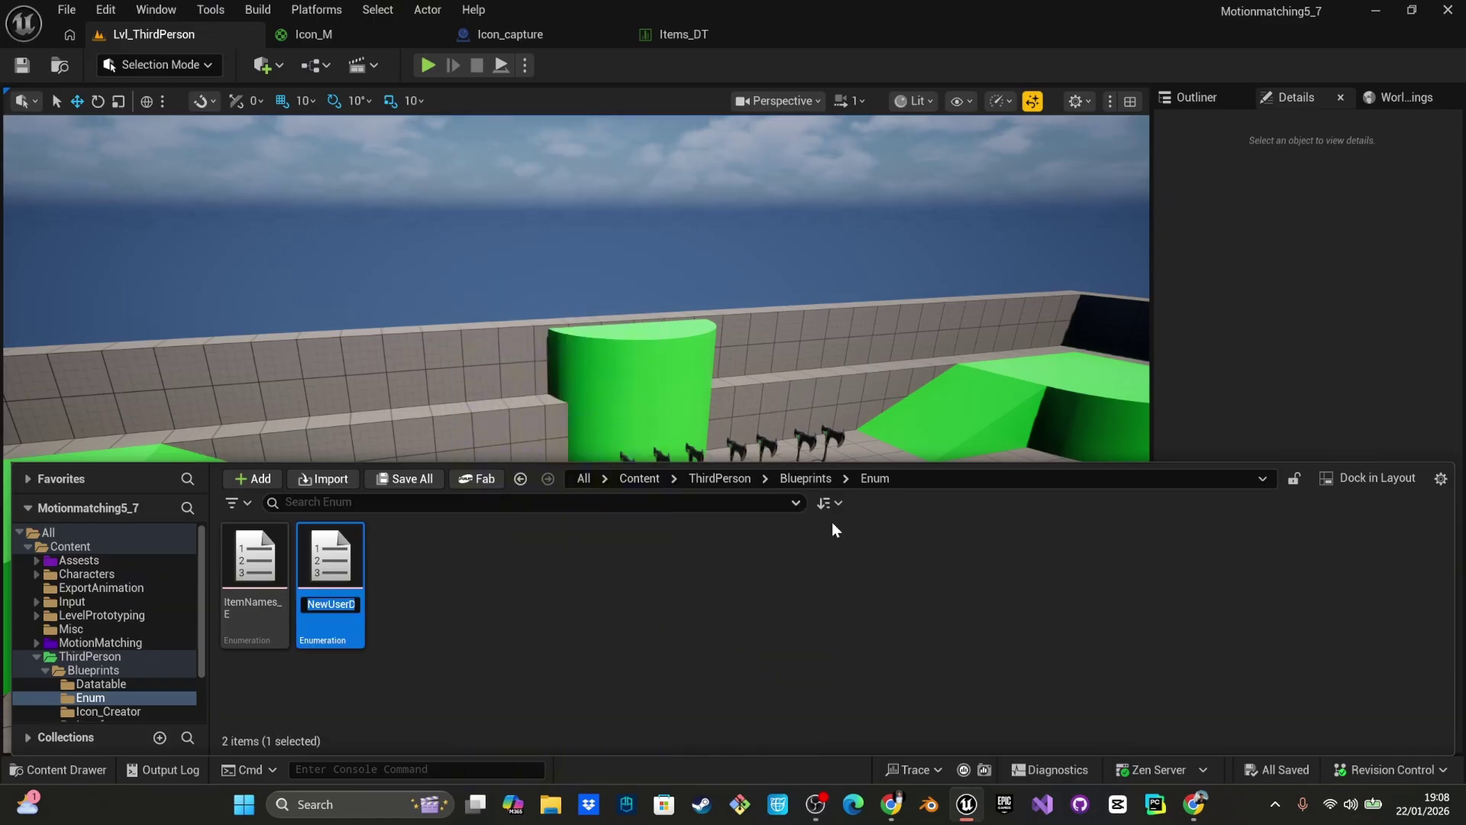
{"action": "double_click", "coordinate": [333, 606]}
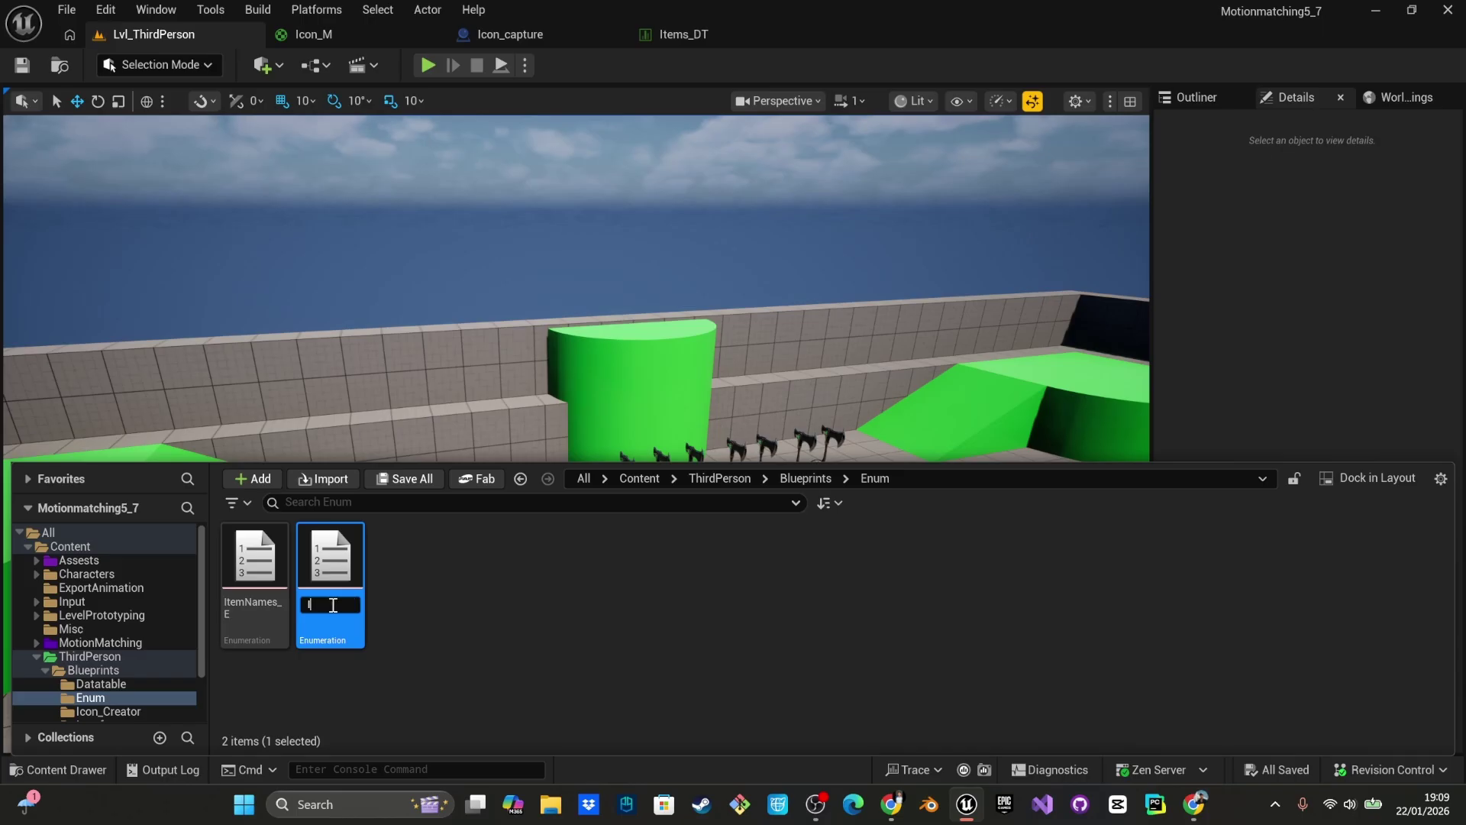
{"action": "type", "text": "item"}
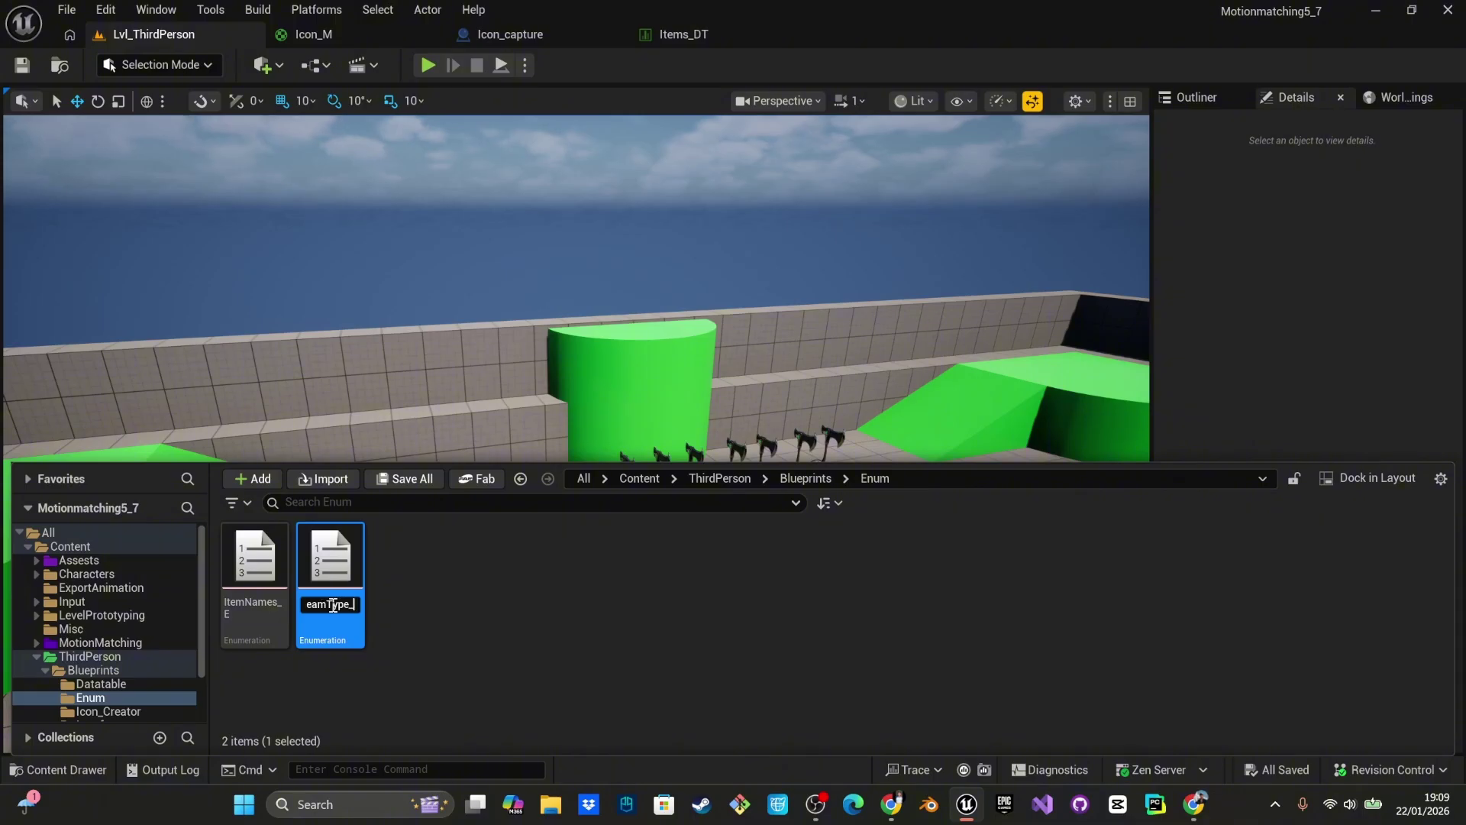
{"action": "left_click", "coordinate": [394, 579]}
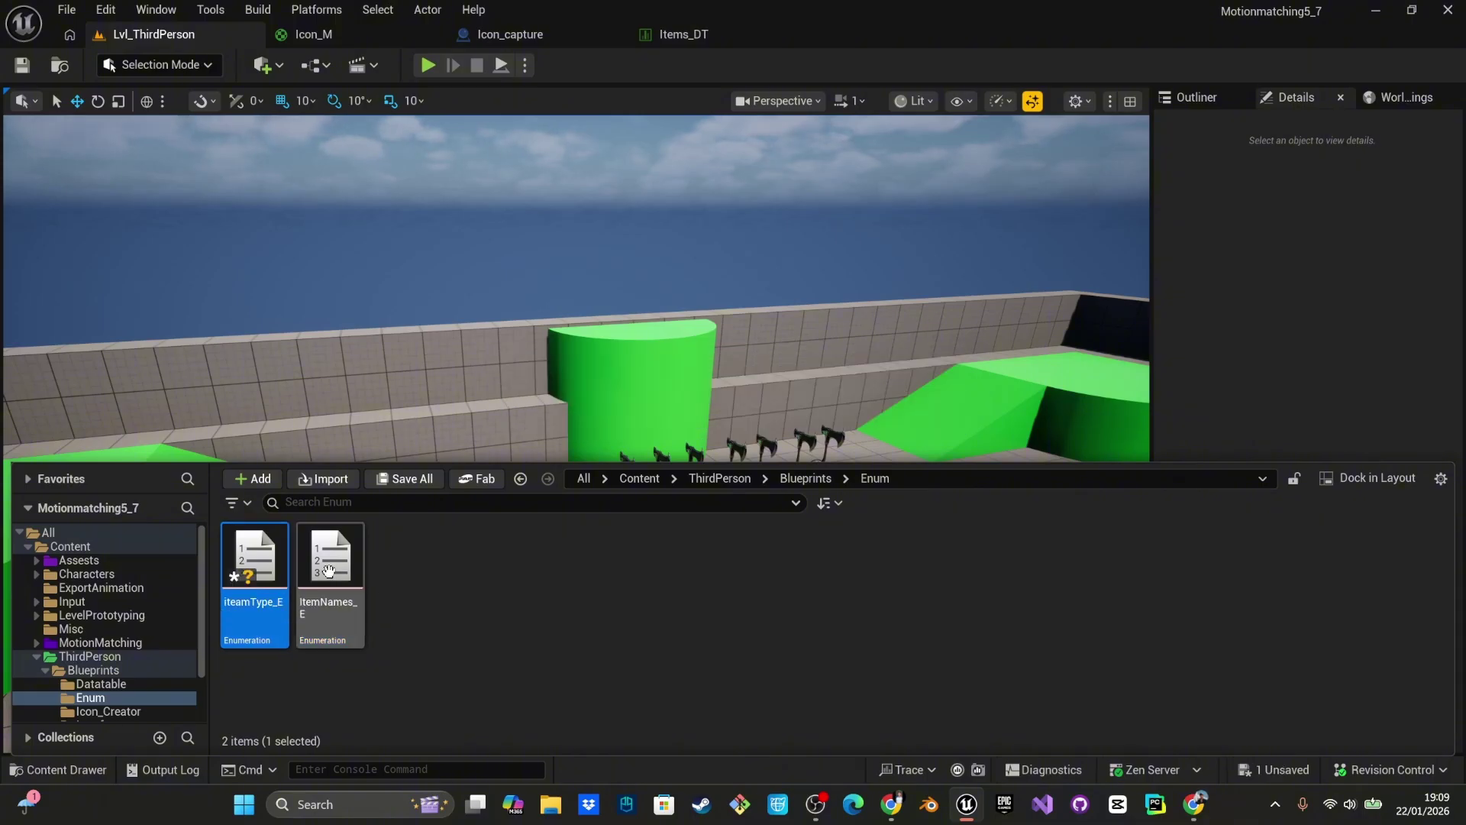
- Open the iteamType_E enumeration and add four enumerators to it
{"action": "double_click", "coordinate": [255, 570]}
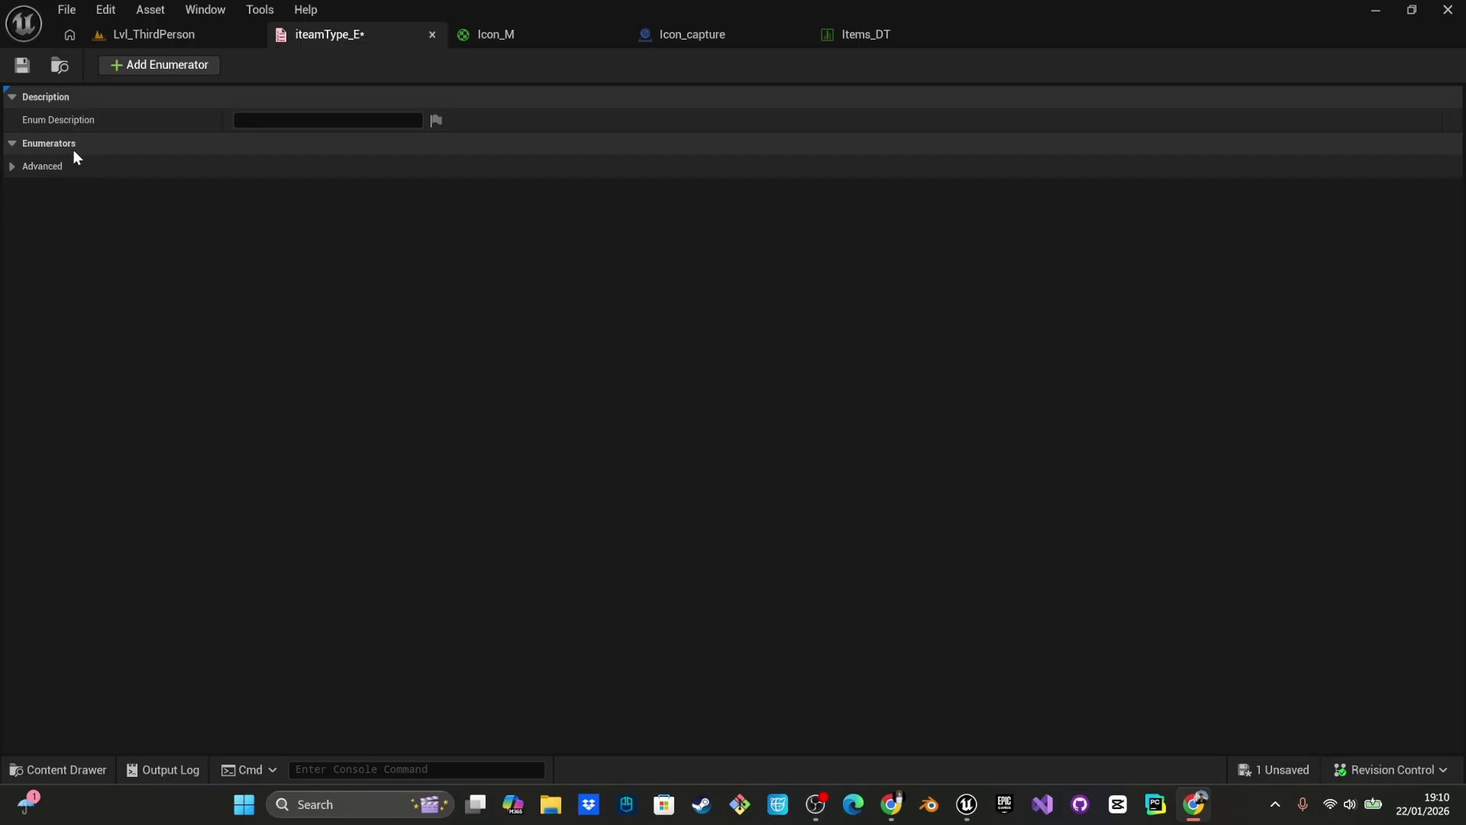
{"action": "left_click", "coordinate": [139, 67]}
{"action": "left_click", "coordinate": [139, 66]}
{"action": "left_click", "coordinate": [139, 66]}
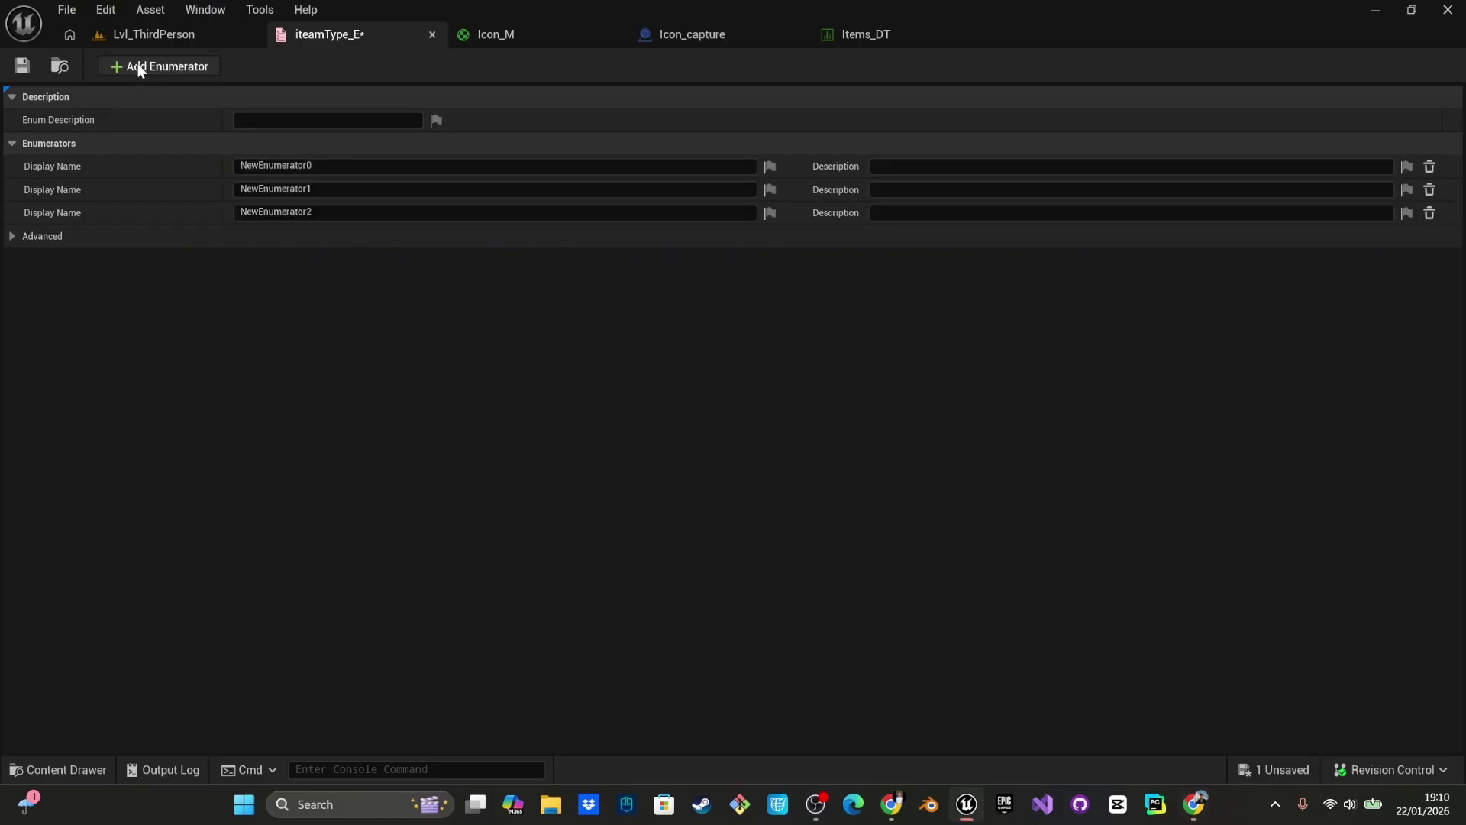
{"action": "left_click", "coordinate": [139, 66]}
- Name the first three enumerators MainHand, Offhand and Twohand
{"action": "left_click", "coordinate": [324, 166]}
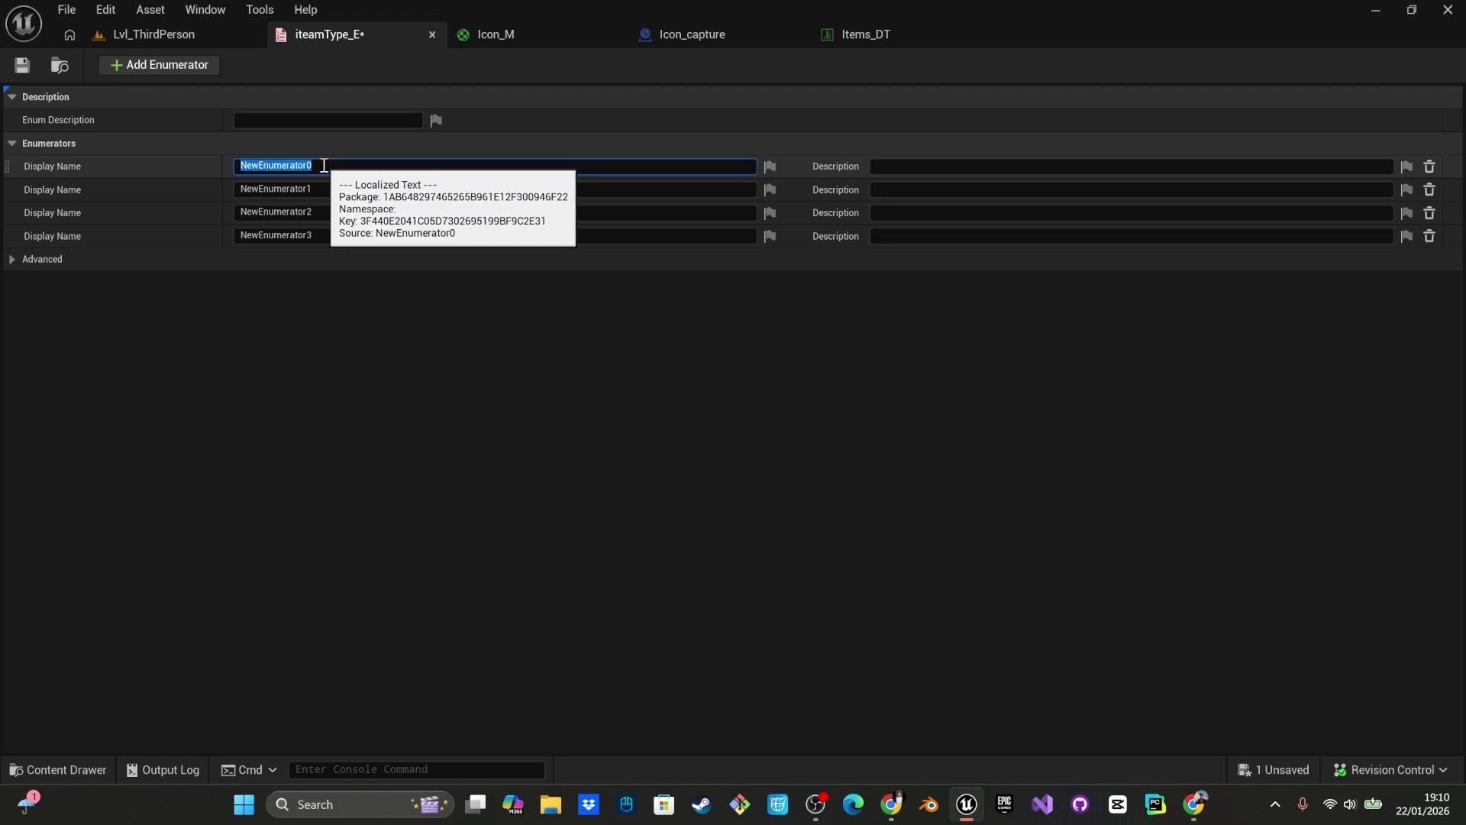
{"action": "type", "text": "MainHand"}
{"action": "left_click", "coordinate": [336, 191]}
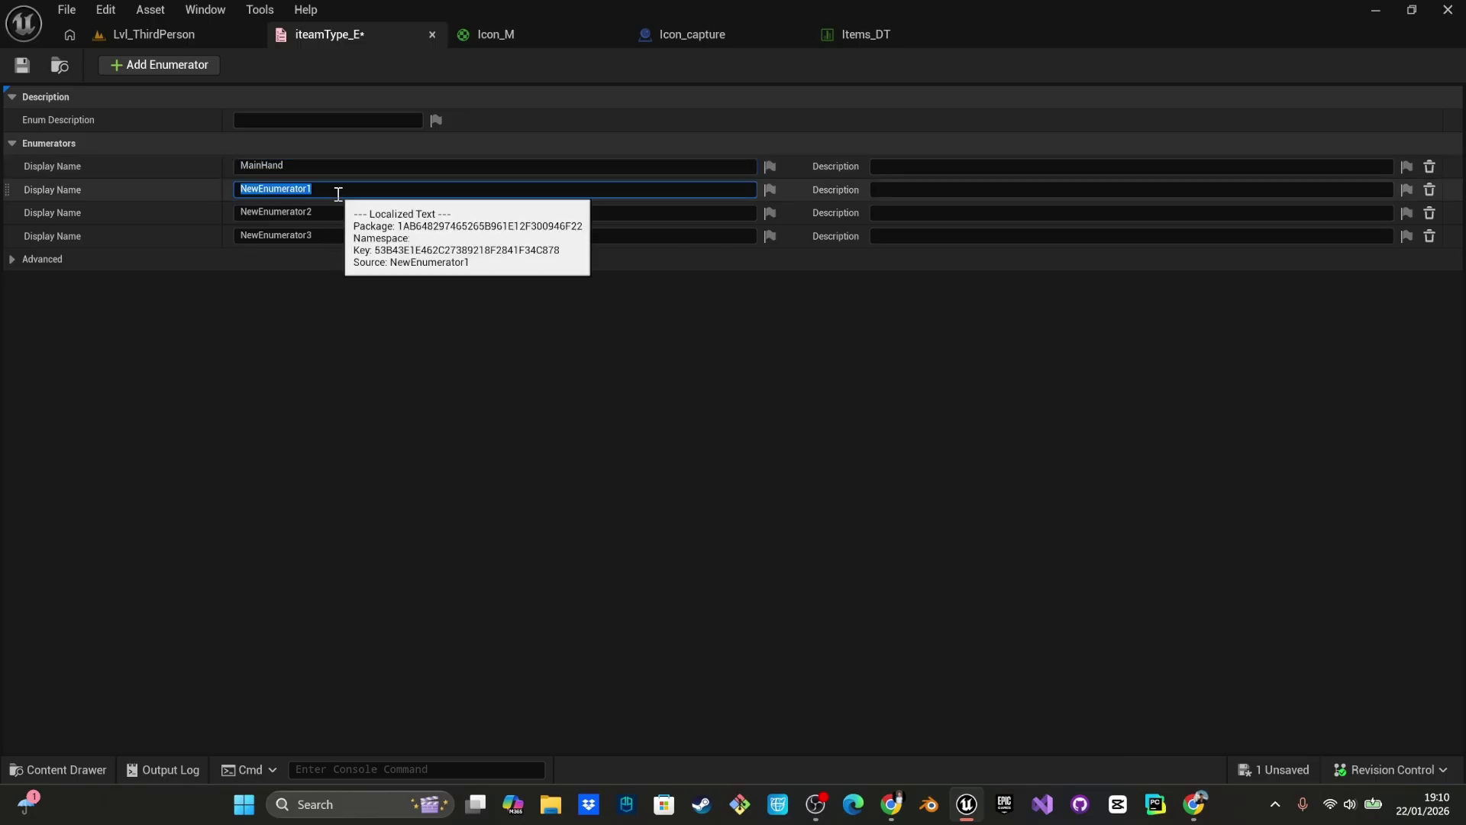
{"action": "type", "text": "Offhand"}
{"action": "left_click", "coordinate": [335, 213]}
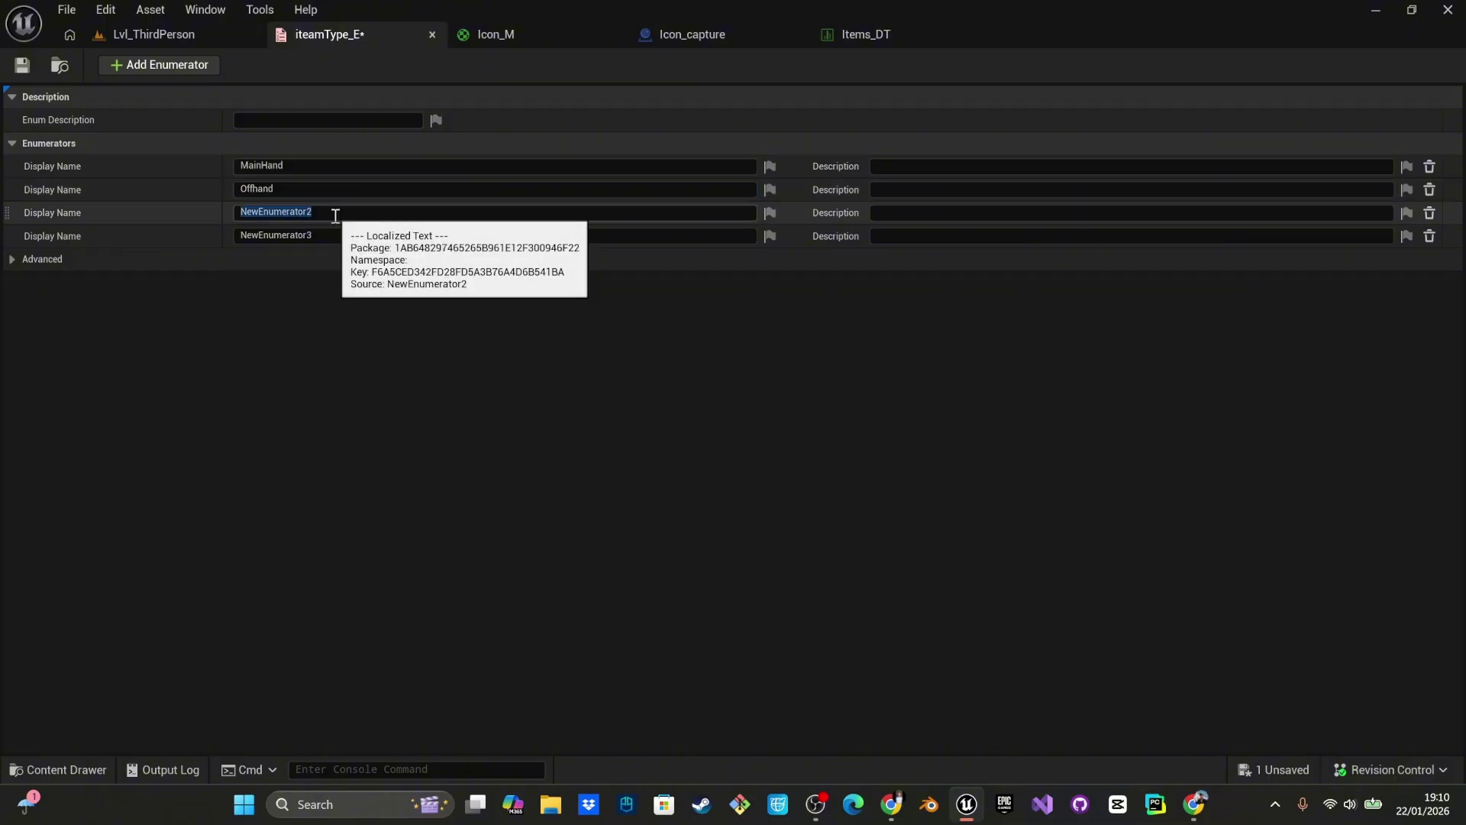
{"action": "type", "text": "Twohand"}
- Name the fourth enumerator Shield and save the enumeration
{"action": "left_click", "coordinate": [343, 233]}
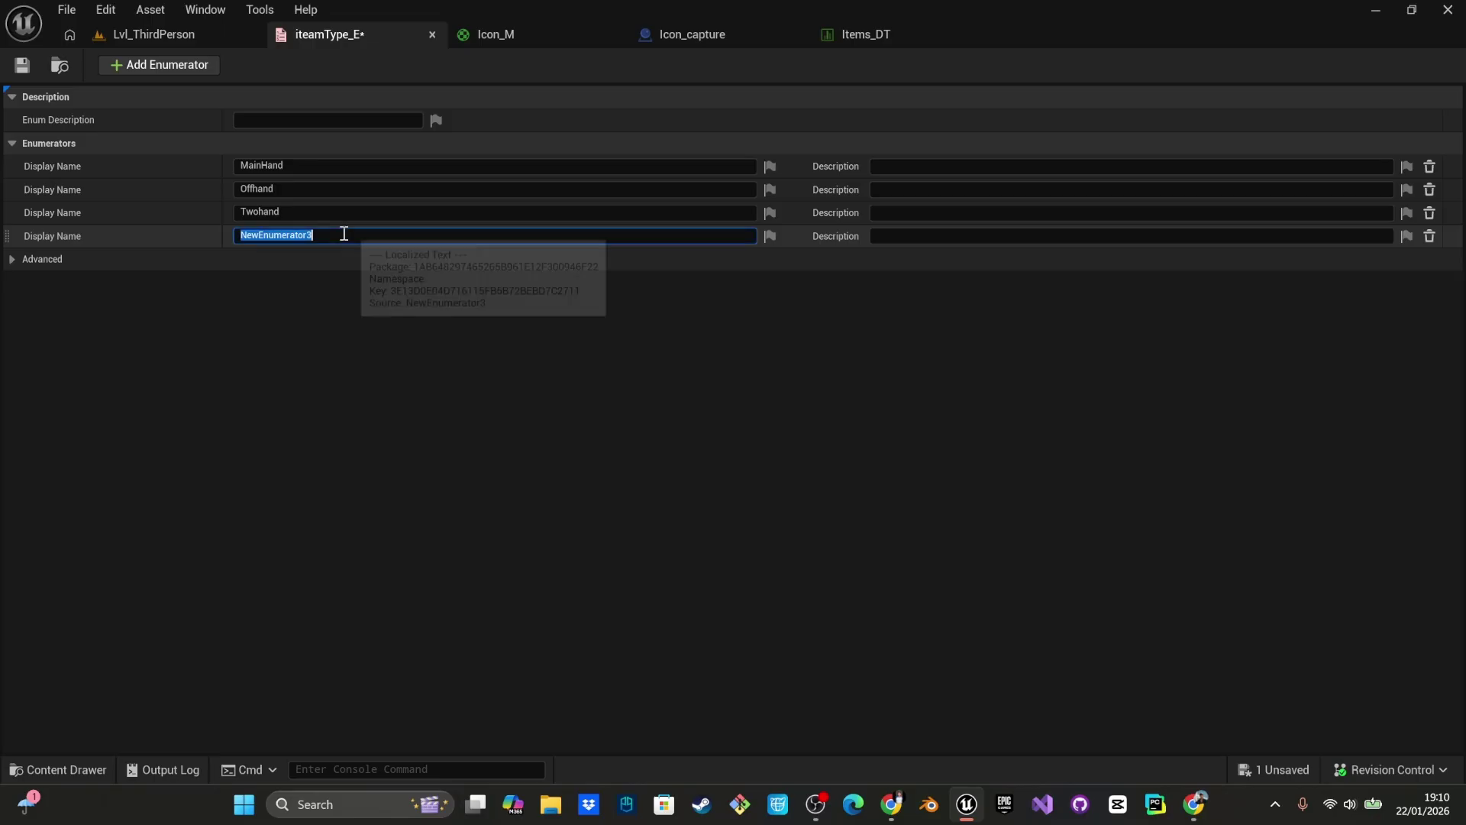
{"action": "type", "text": "shield"}
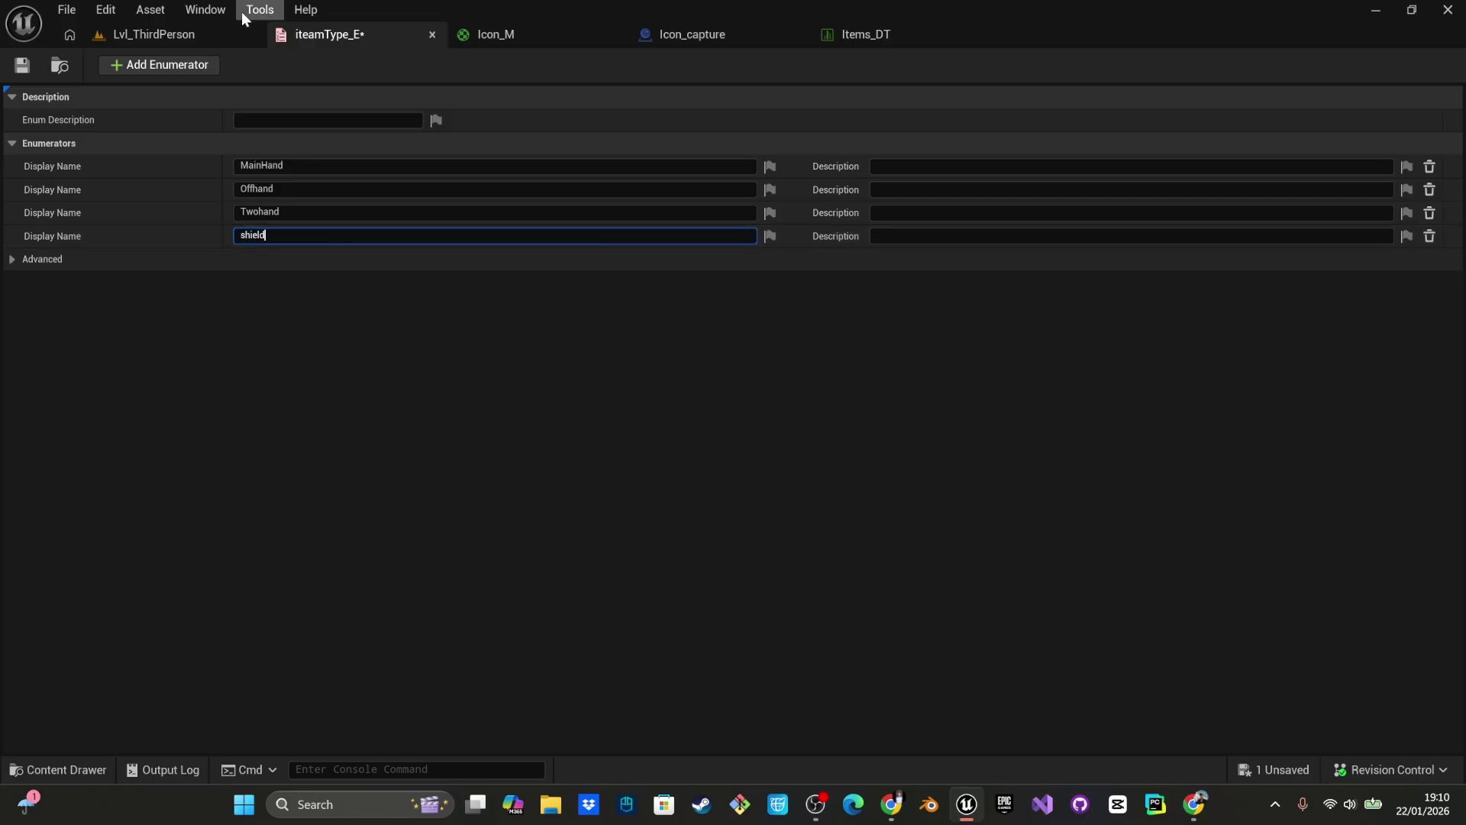
{"action": "key", "text": "Left"}
{"action": "key", "text": "Left"}
{"action": "key", "text": "BackSpace"}
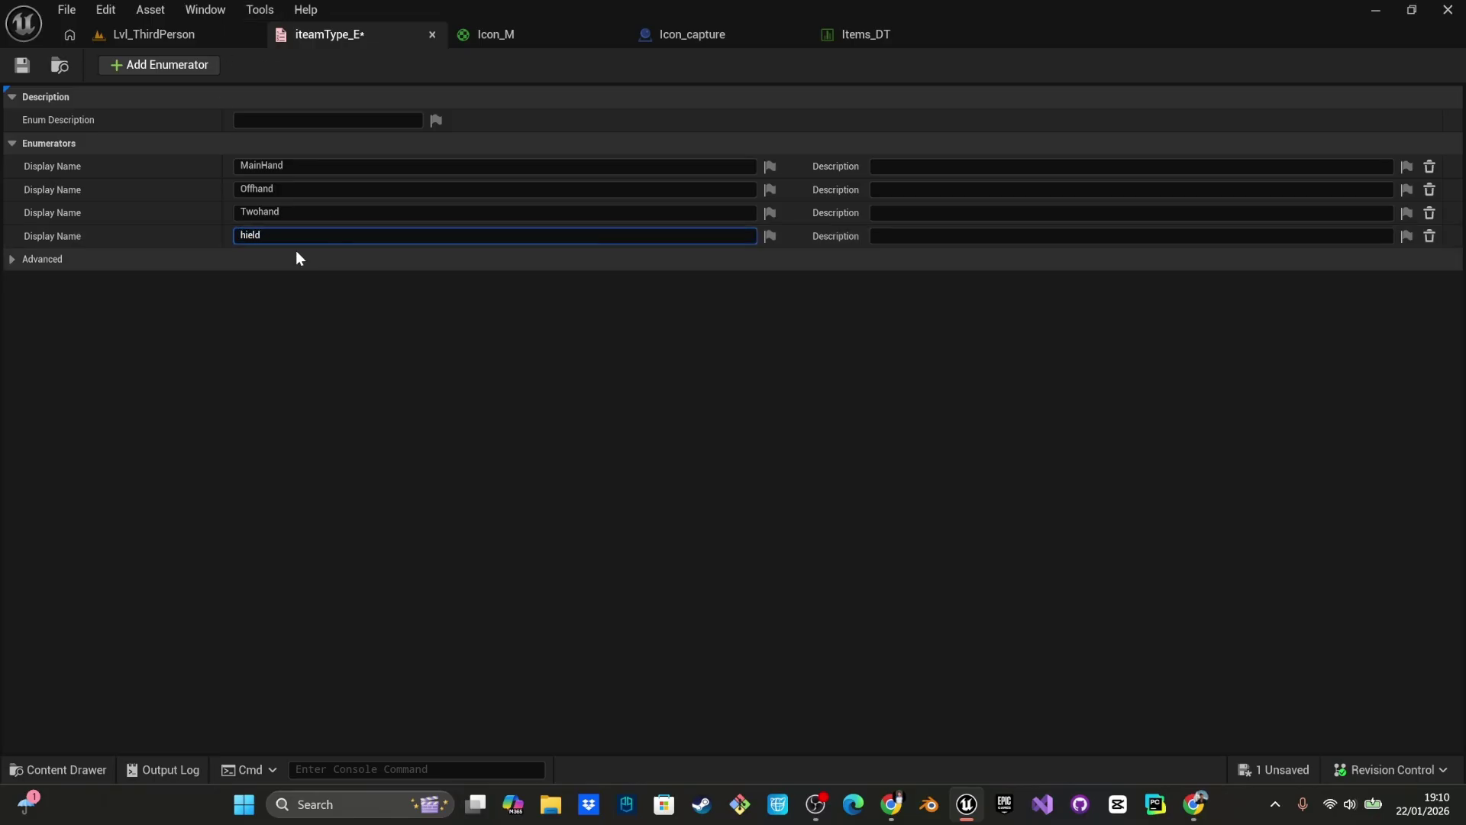
{"action": "type", "text": "S"}
{"action": "left_click", "coordinate": [272, 314]}
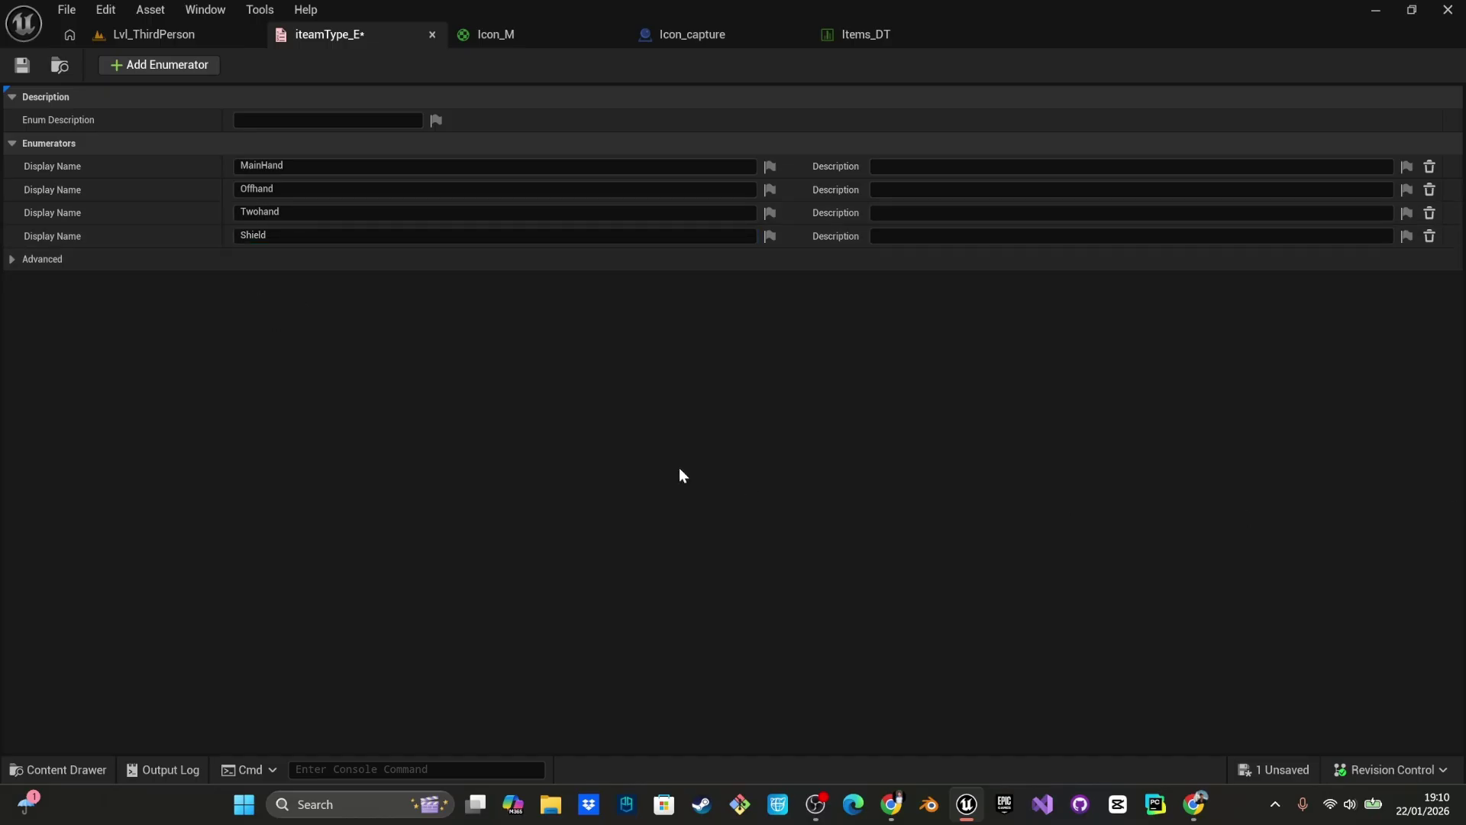
{"action": "left_click", "coordinate": [15, 259]}
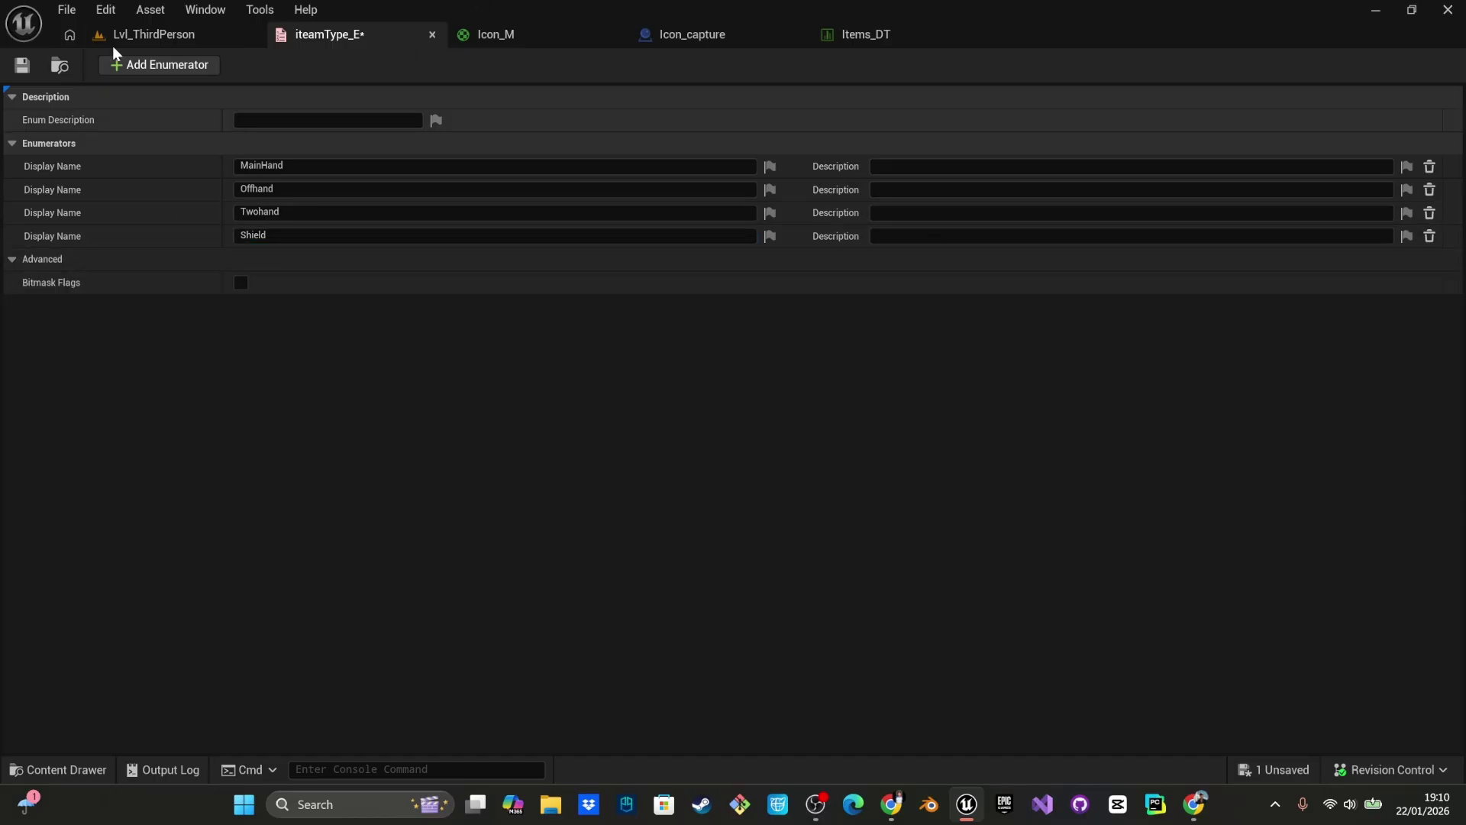
{"action": "left_click", "coordinate": [23, 65]}
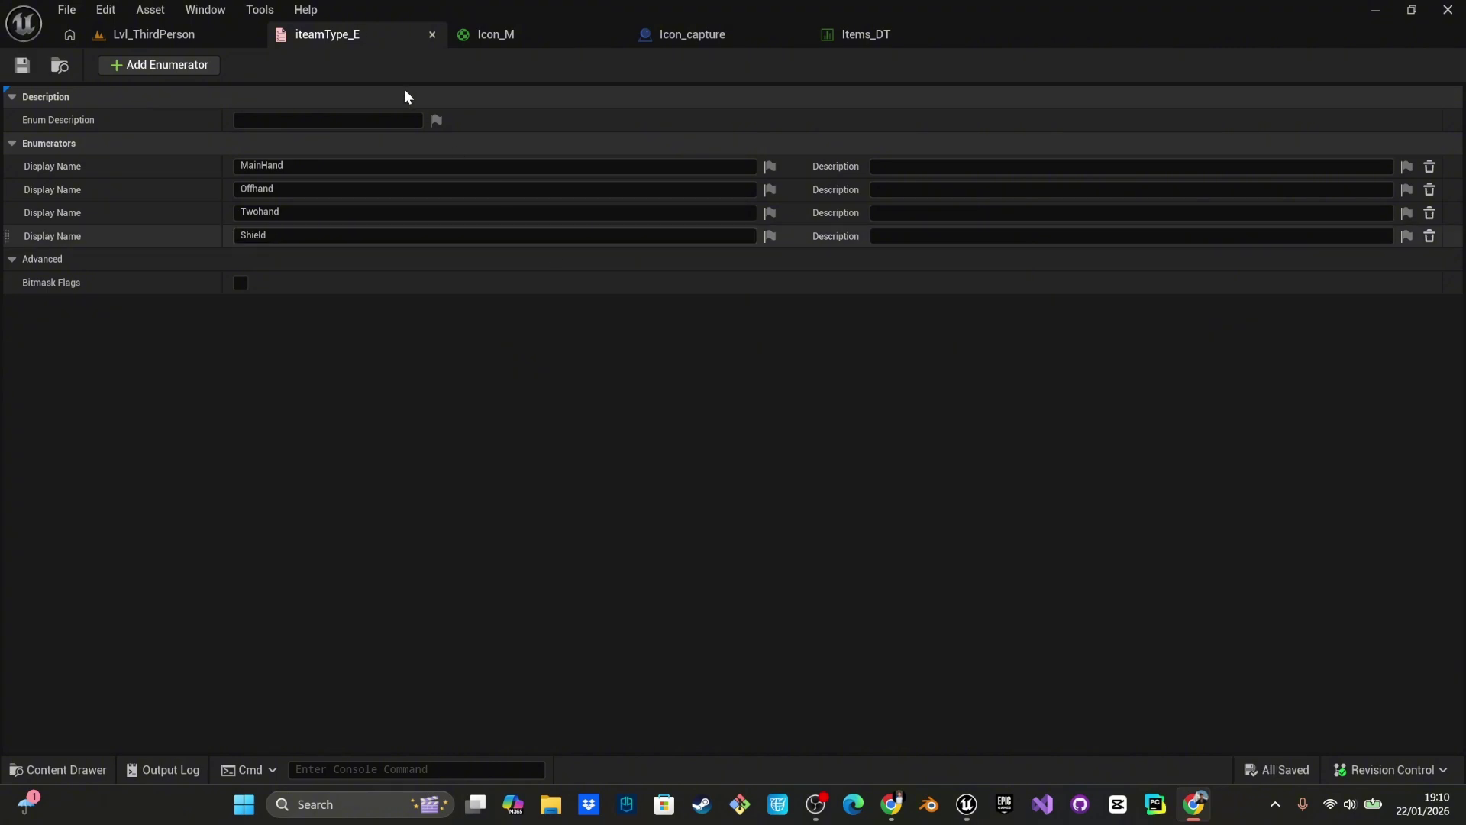
- Open the ItemInfo_S structure from the Blueprints folder and show its list of member variables
{"action": "left_click", "coordinate": [140, 33]}
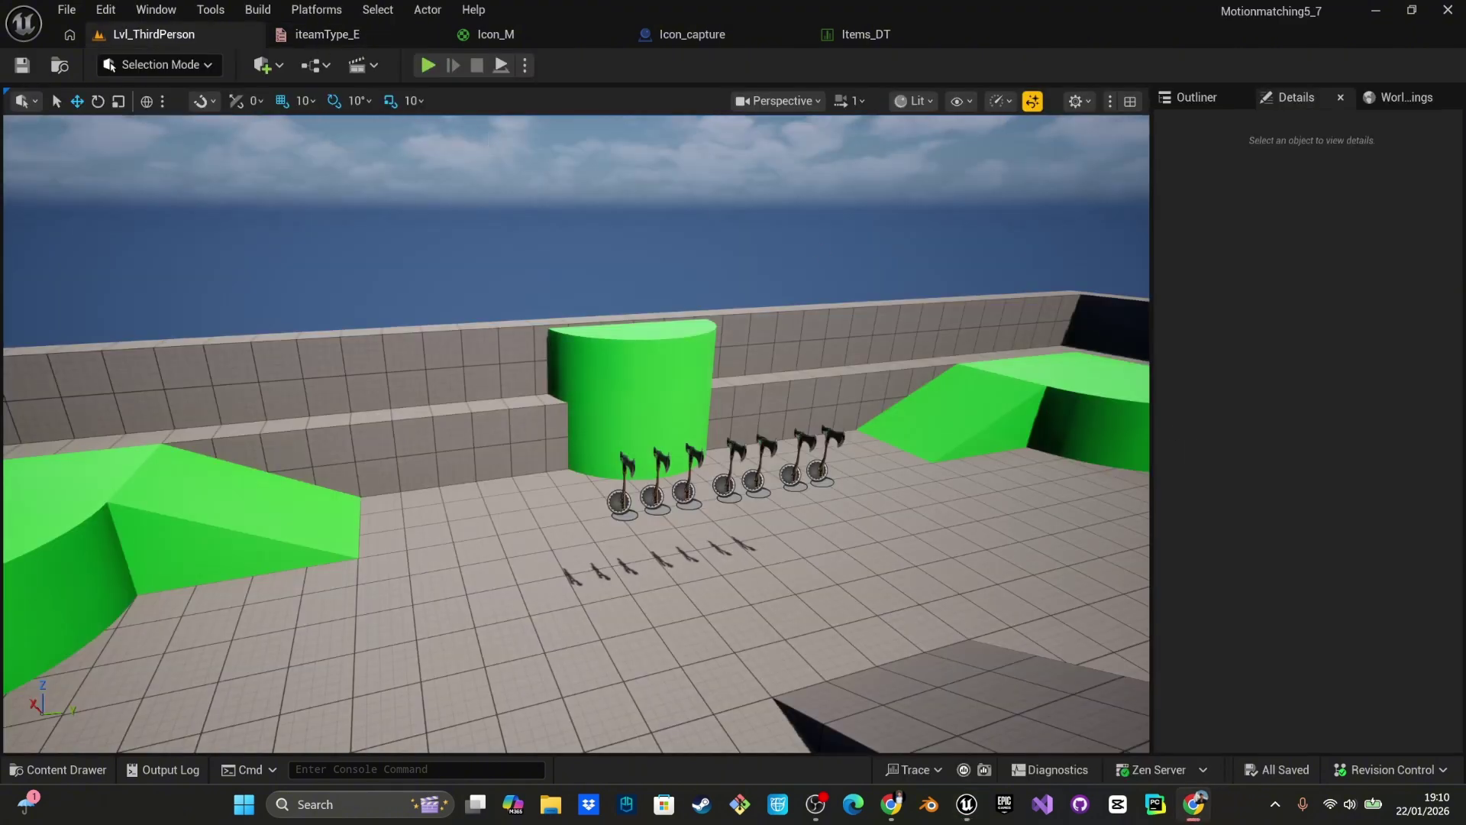
{"action": "right_click_drag", "start_coordinate": [492, 263], "coordinate": [561, 230]}
{"action": "key", "text": "ctrl+space"}
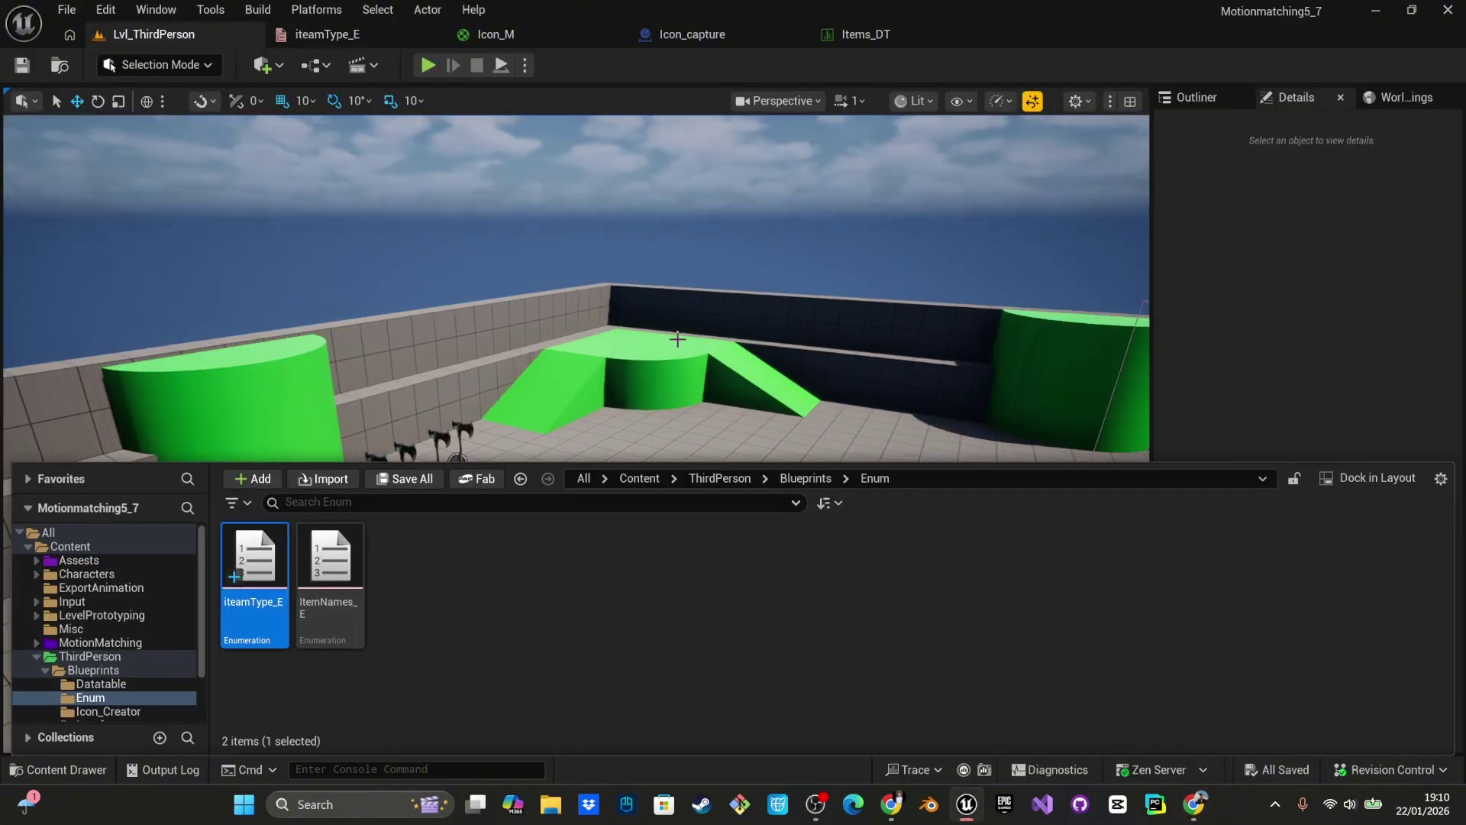
{"action": "left_click", "coordinate": [806, 478]}
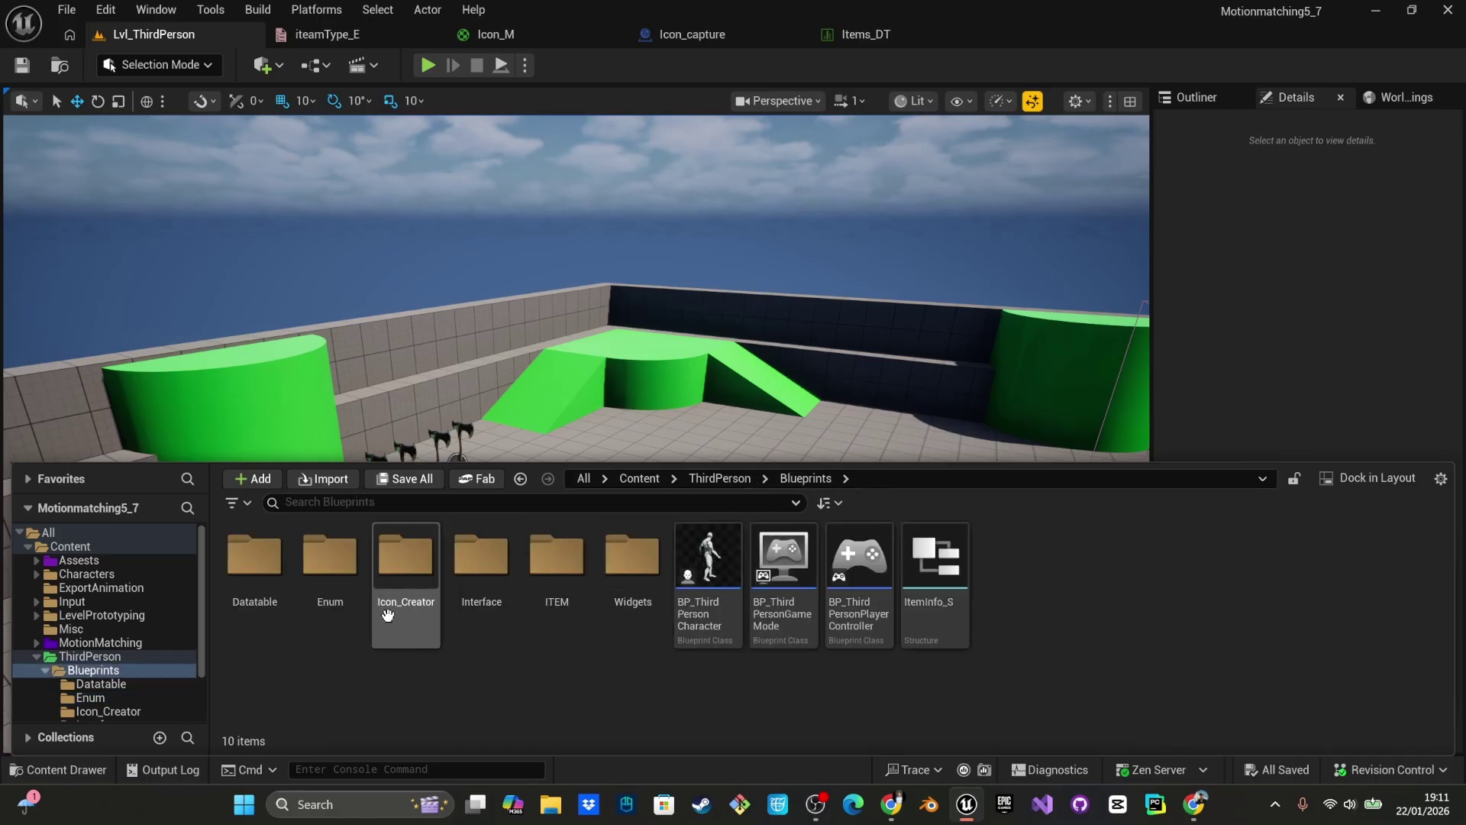
{"action": "double_click", "coordinate": [254, 556]}
{"action": "left_click", "coordinate": [805, 478]}
{"action": "left_click", "coordinate": [930, 553]}
{"action": "double_click", "coordinate": [930, 553]}
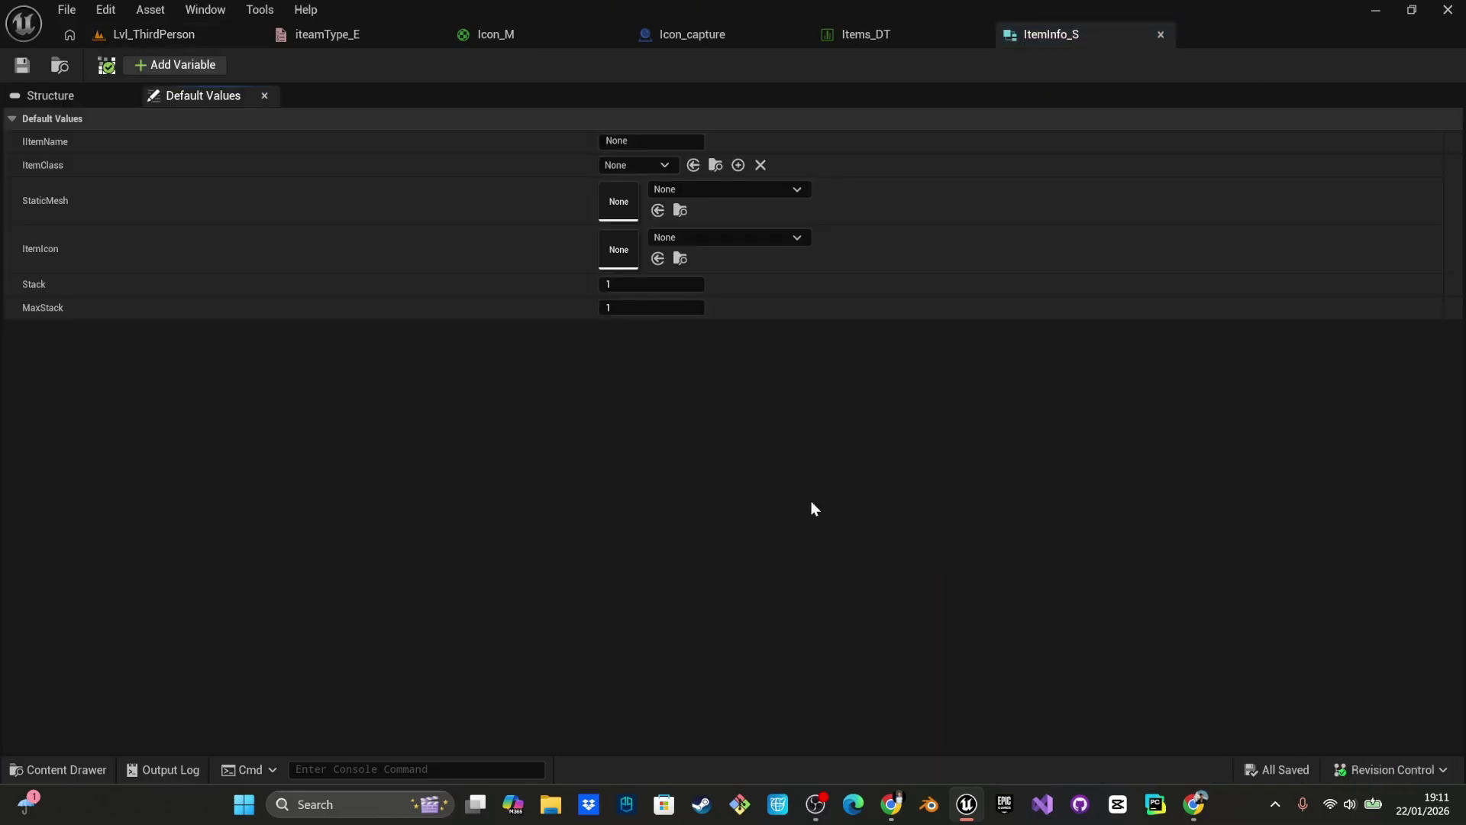
{"action": "left_click", "coordinate": [54, 96]}
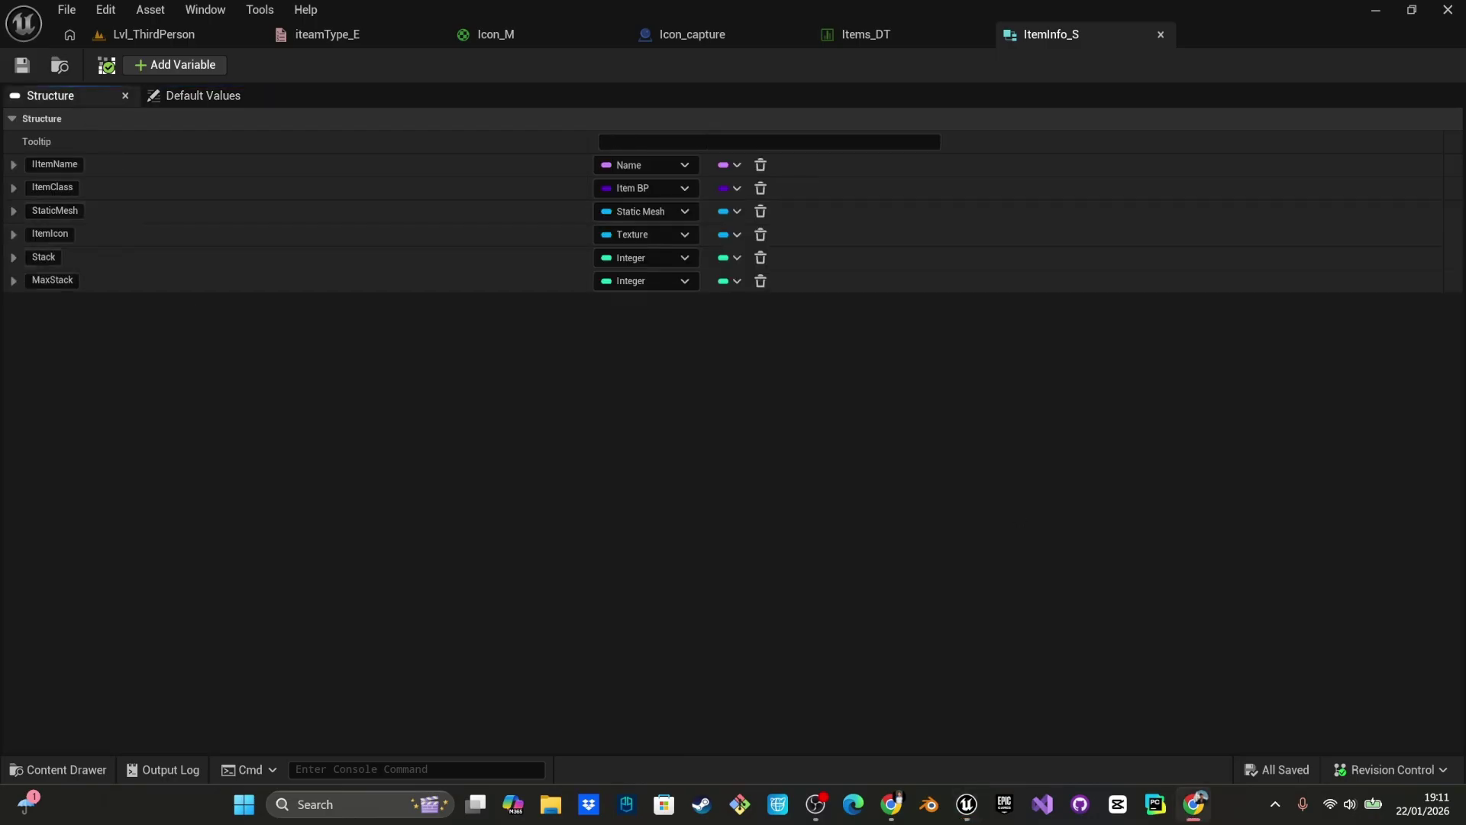
- Add a new variable to the ItemInfo_S structure and name it "Iteam type"
{"action": "left_click", "coordinate": [193, 70]}
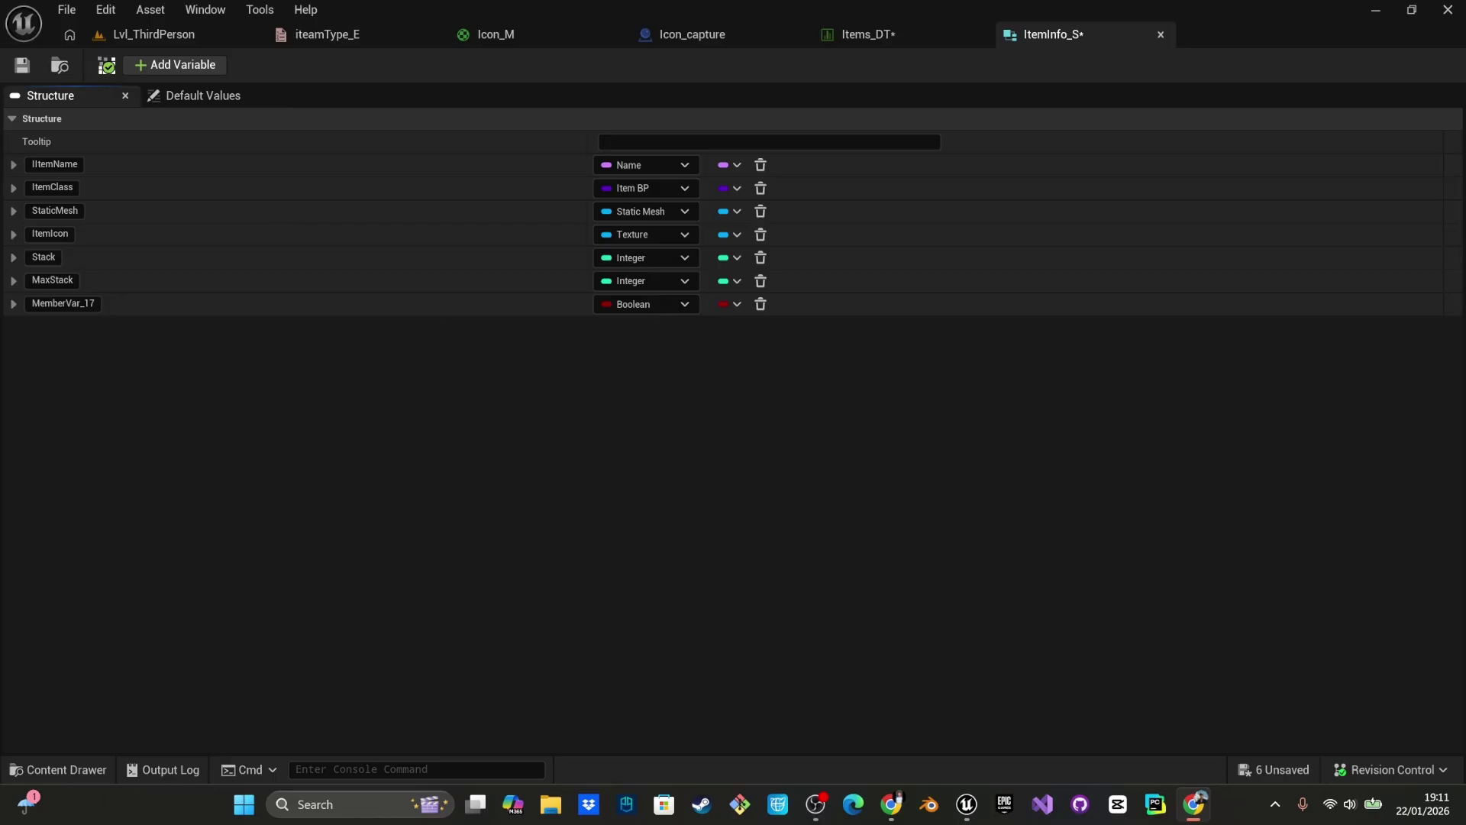
{"action": "left_click", "coordinate": [66, 305]}
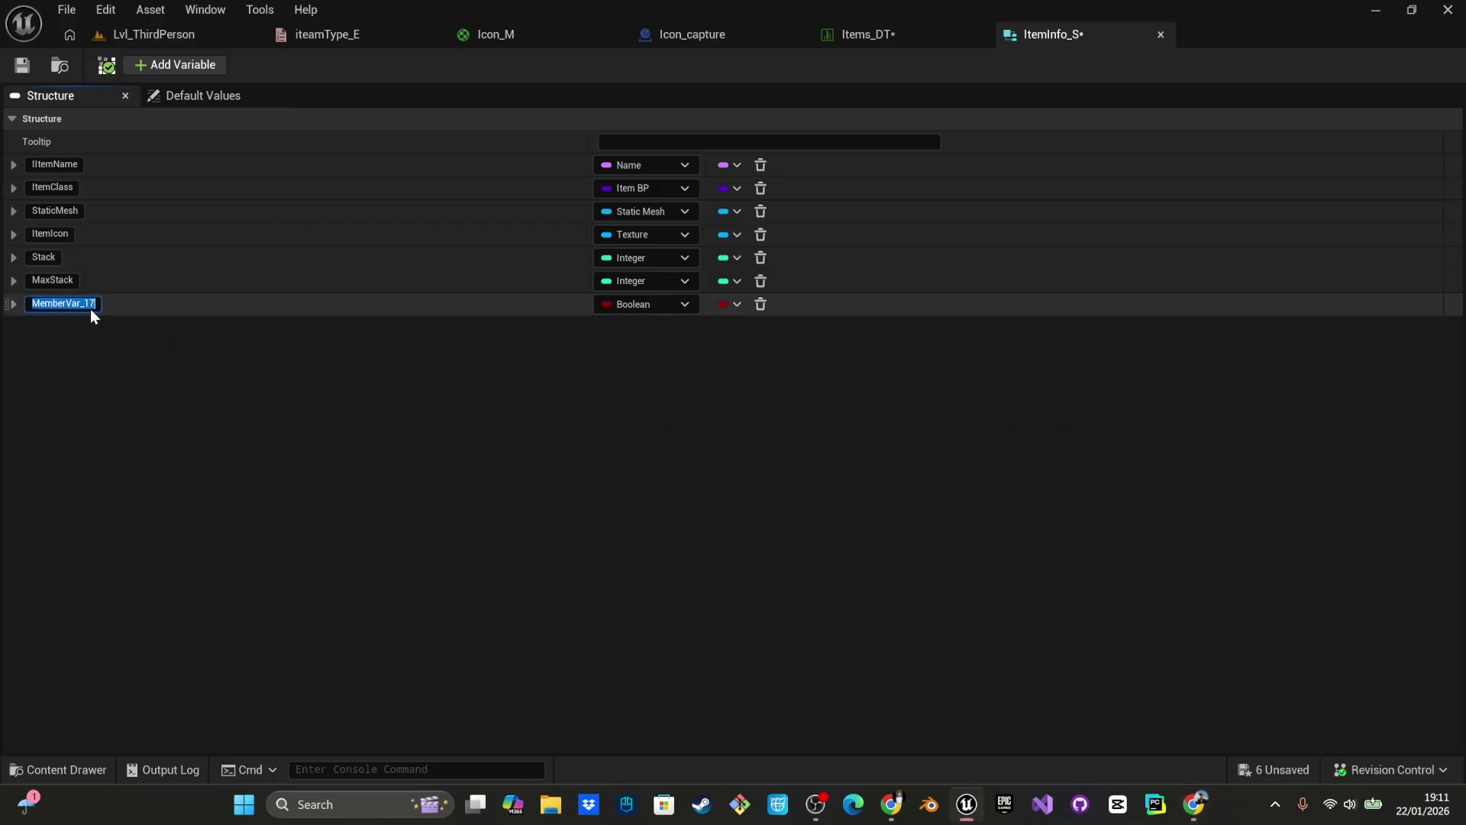
{"action": "type", "text": "Iteam type"}
{"action": "left_click", "coordinate": [189, 388]}
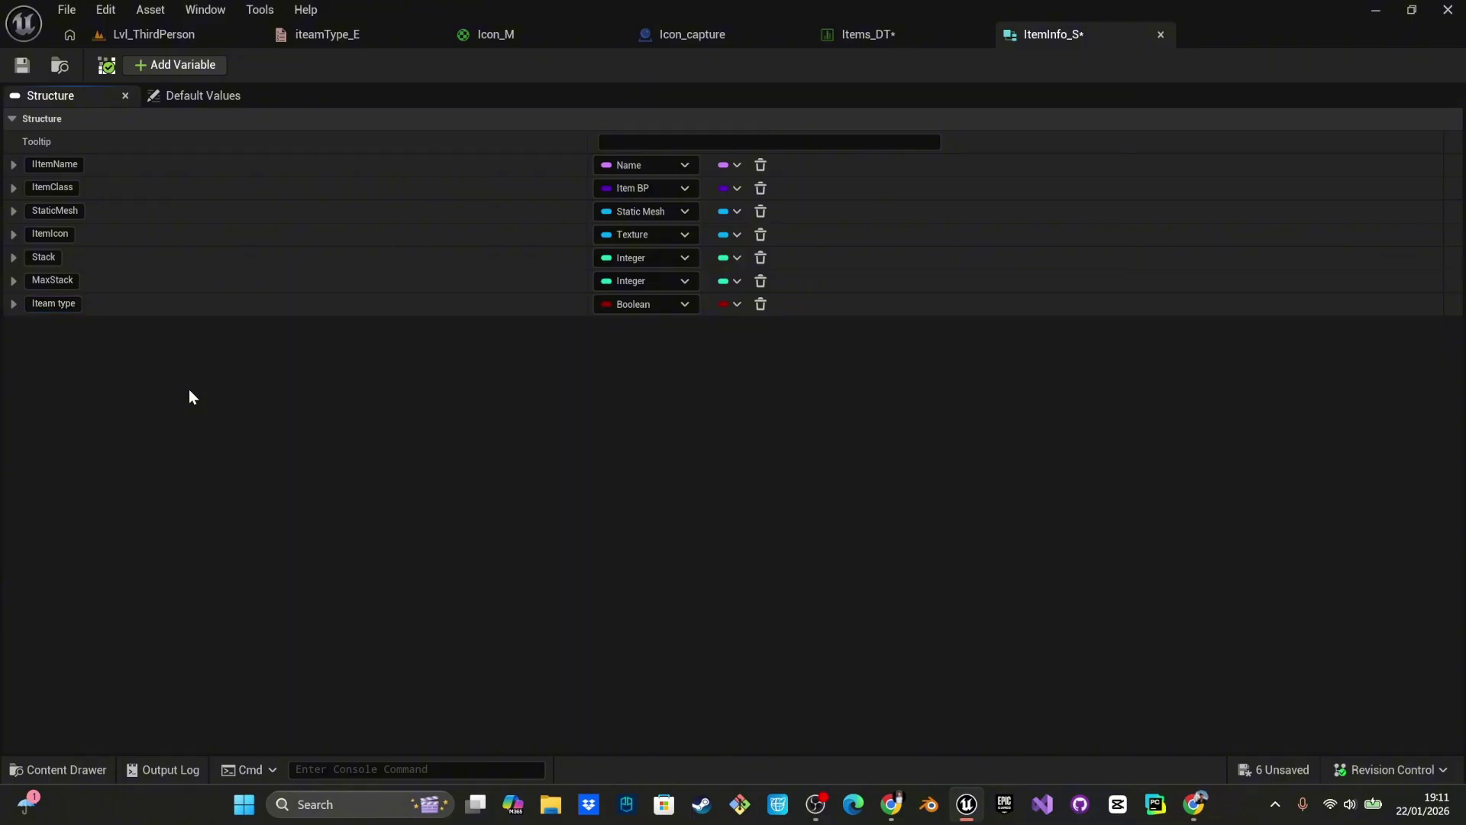
{"action": "key", "text": "alt+Tab"}
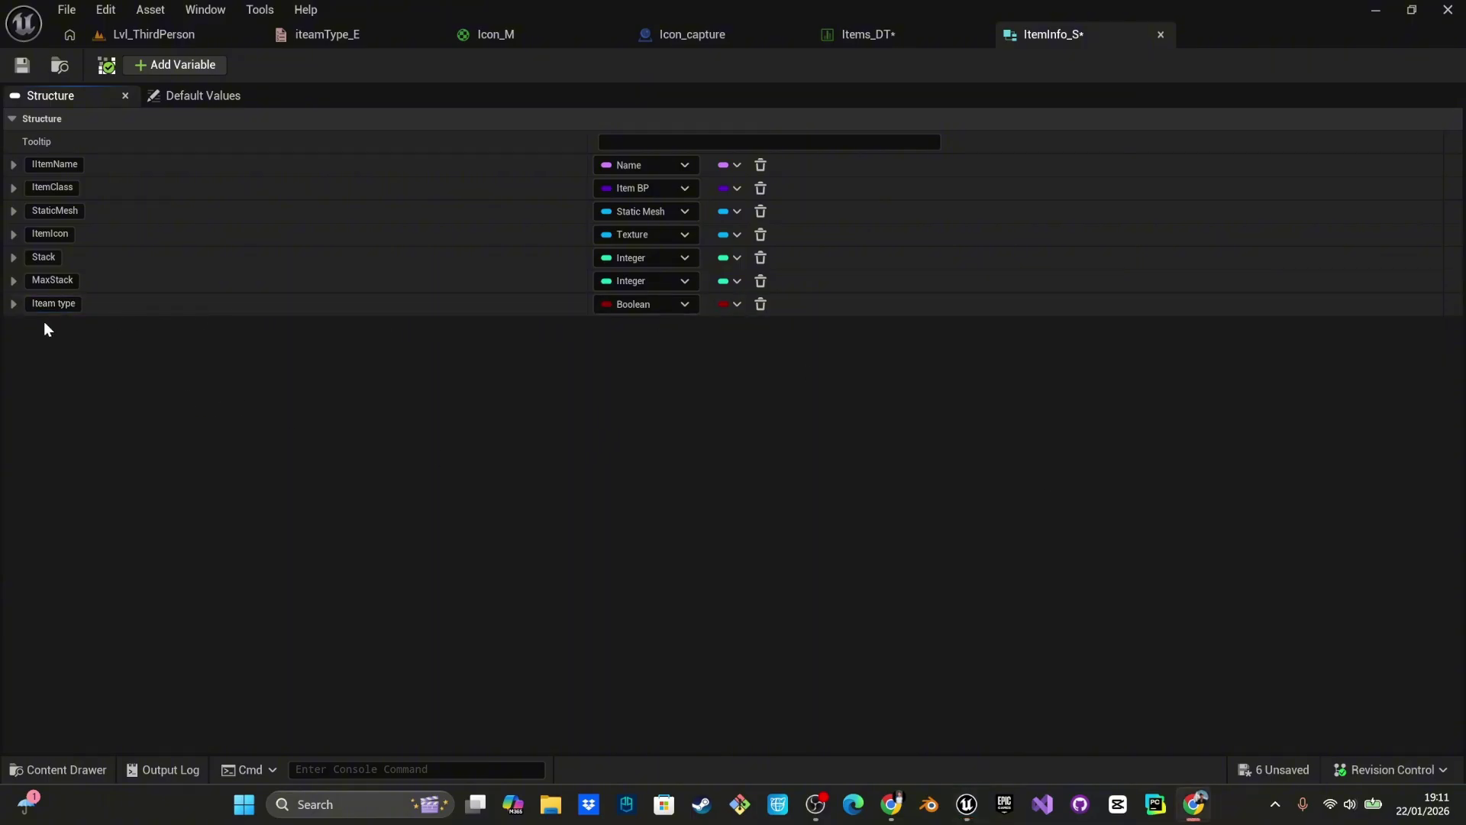
- Try to give the Iteam type variable the item type enumeration by searching the variable types for "itemtyp"
{"action": "left_click", "coordinate": [687, 305]}
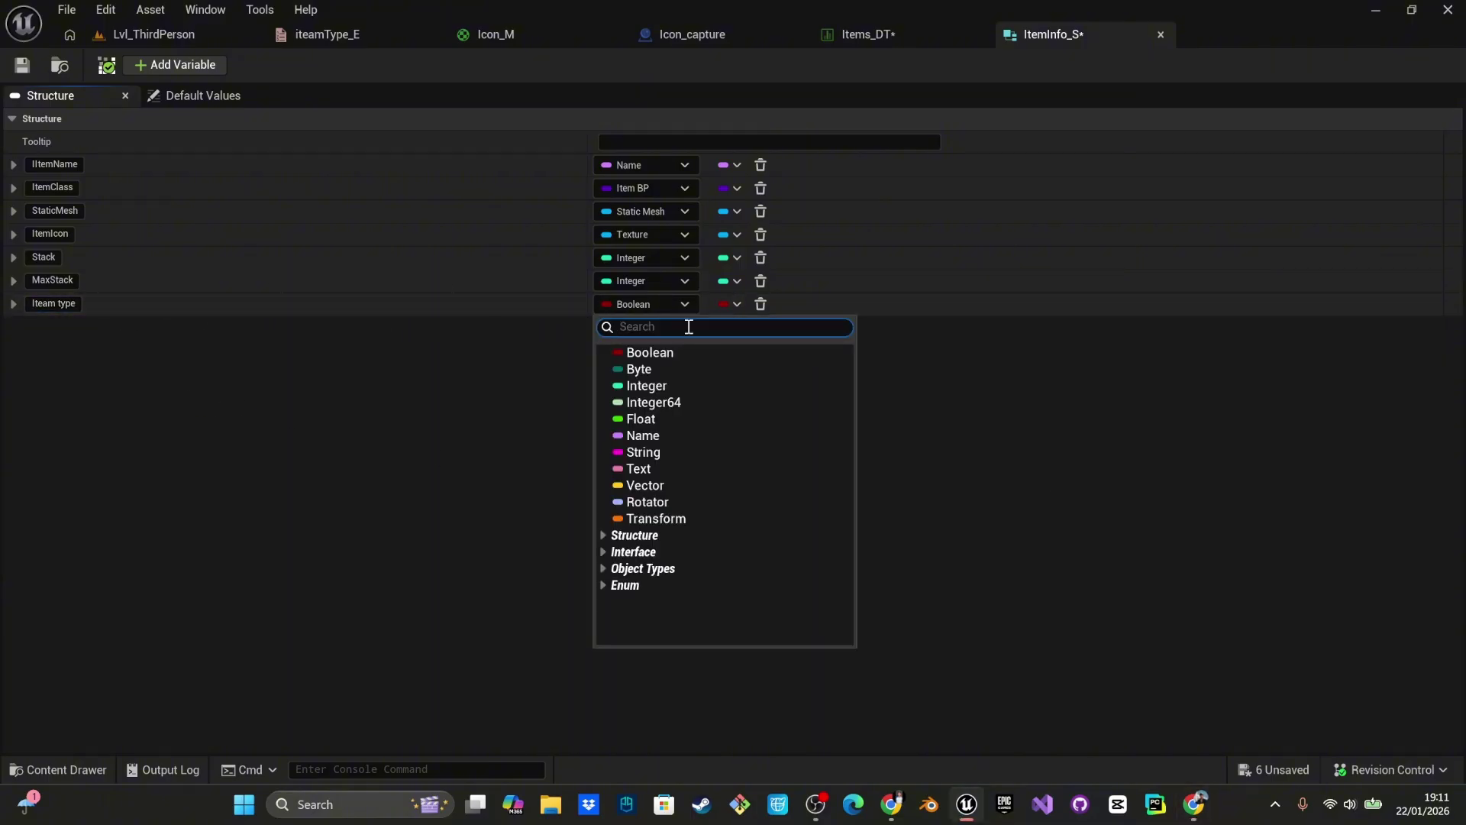
{"action": "type", "text": "E"}
{"action": "key", "text": "BackSpace"}
{"action": "type", "text": "item yp"}
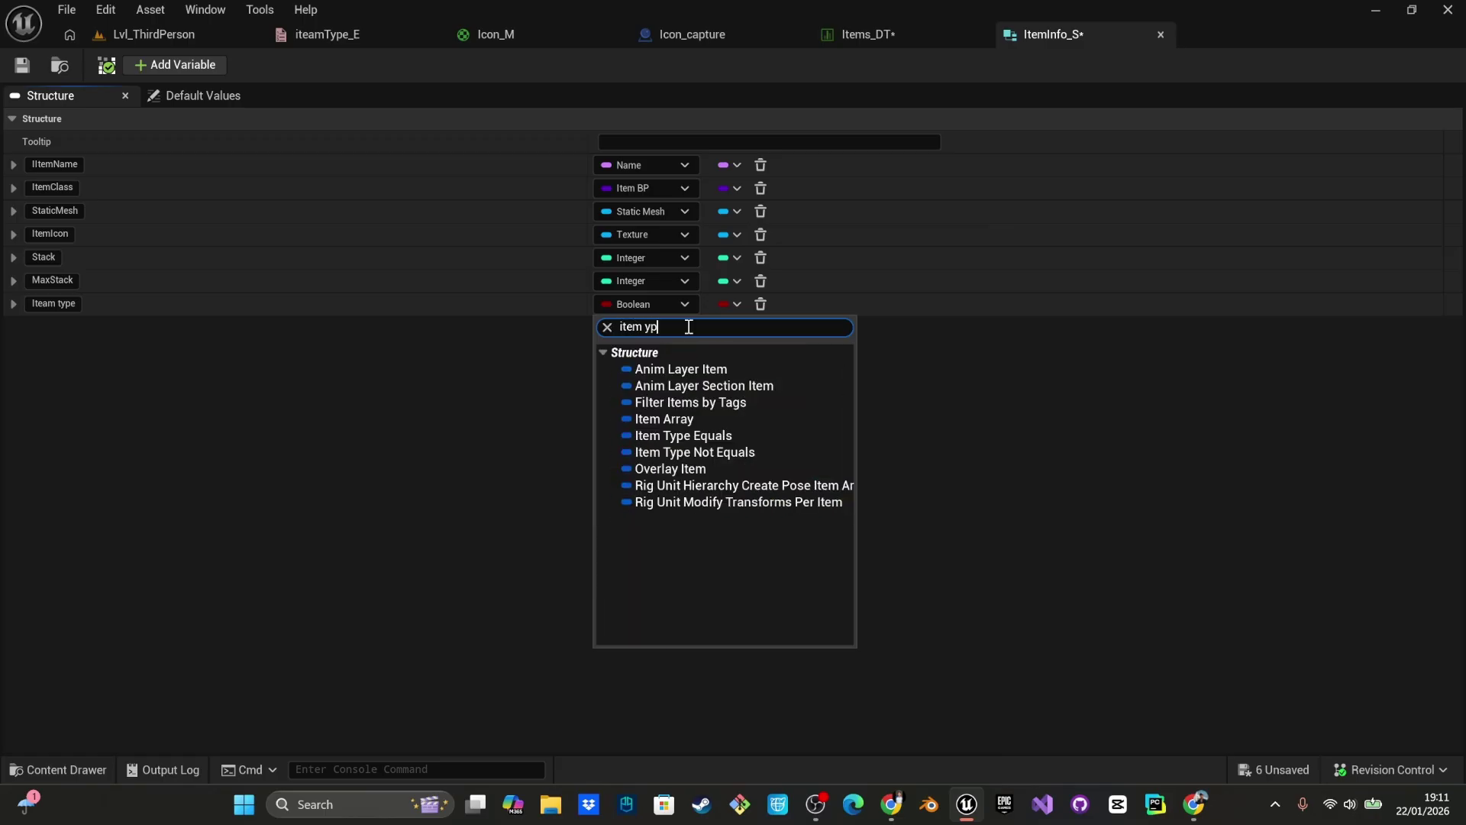
{"action": "type", "text": "etyp"}
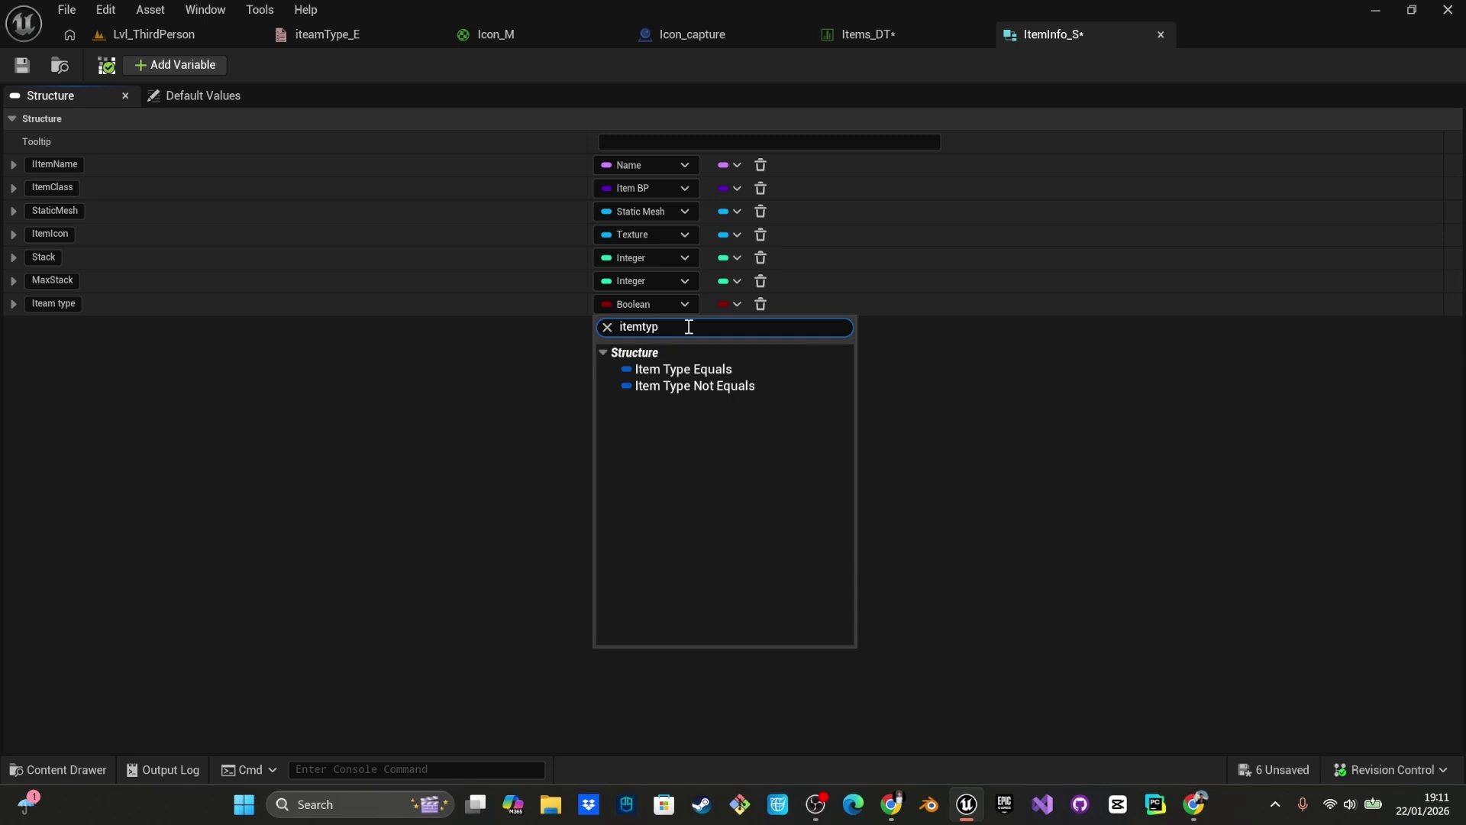
{"action": "type", "text": "we_E"}
{"action": "left_click", "coordinate": [968, 495]}
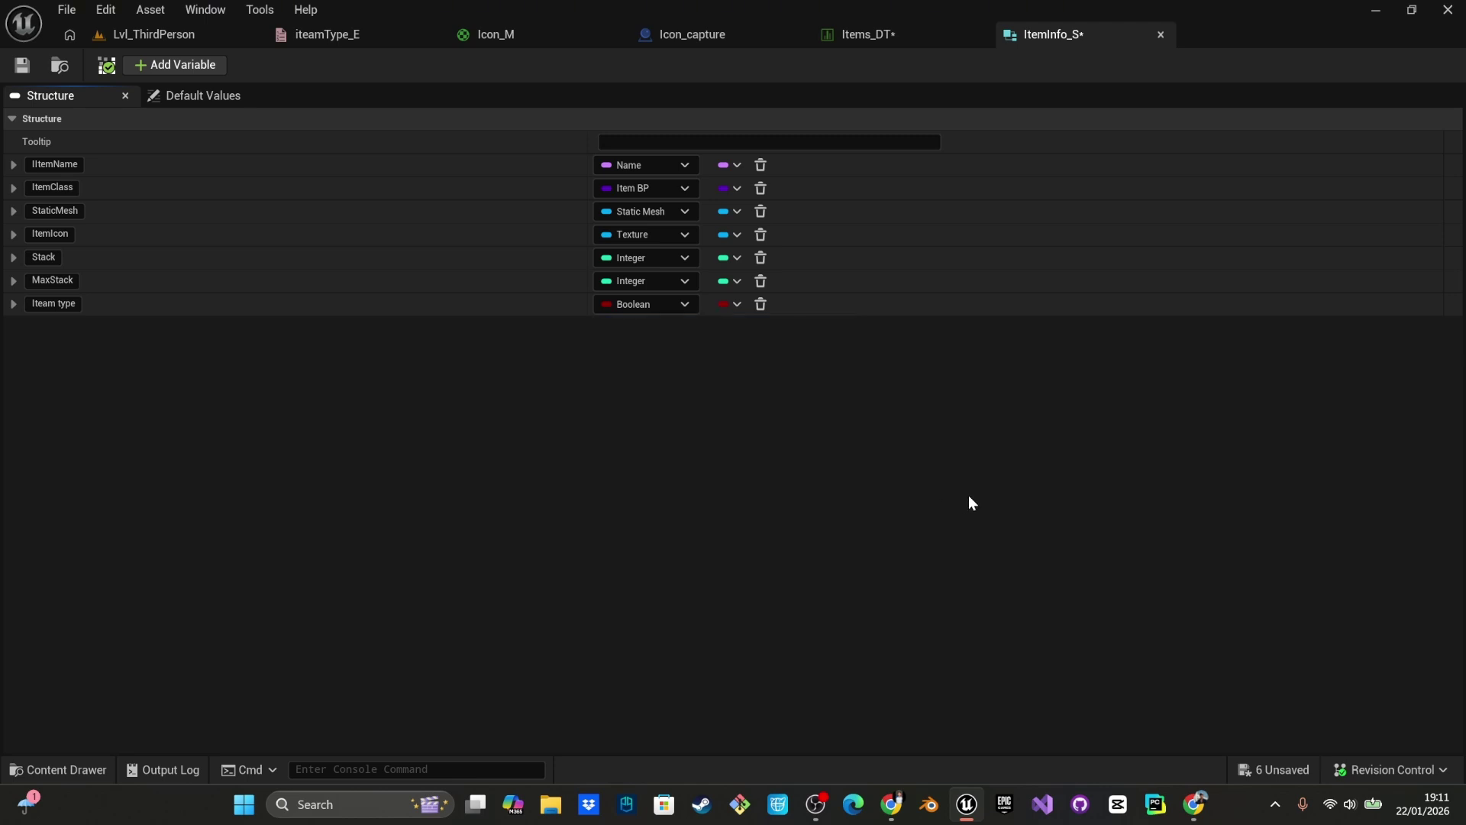
- Try to rename the iteamType_E enumeration in the Enum folder so that it starts with a capital I
{"action": "key", "text": "ctrl+space"}
{"action": "double_click", "coordinate": [357, 611]}
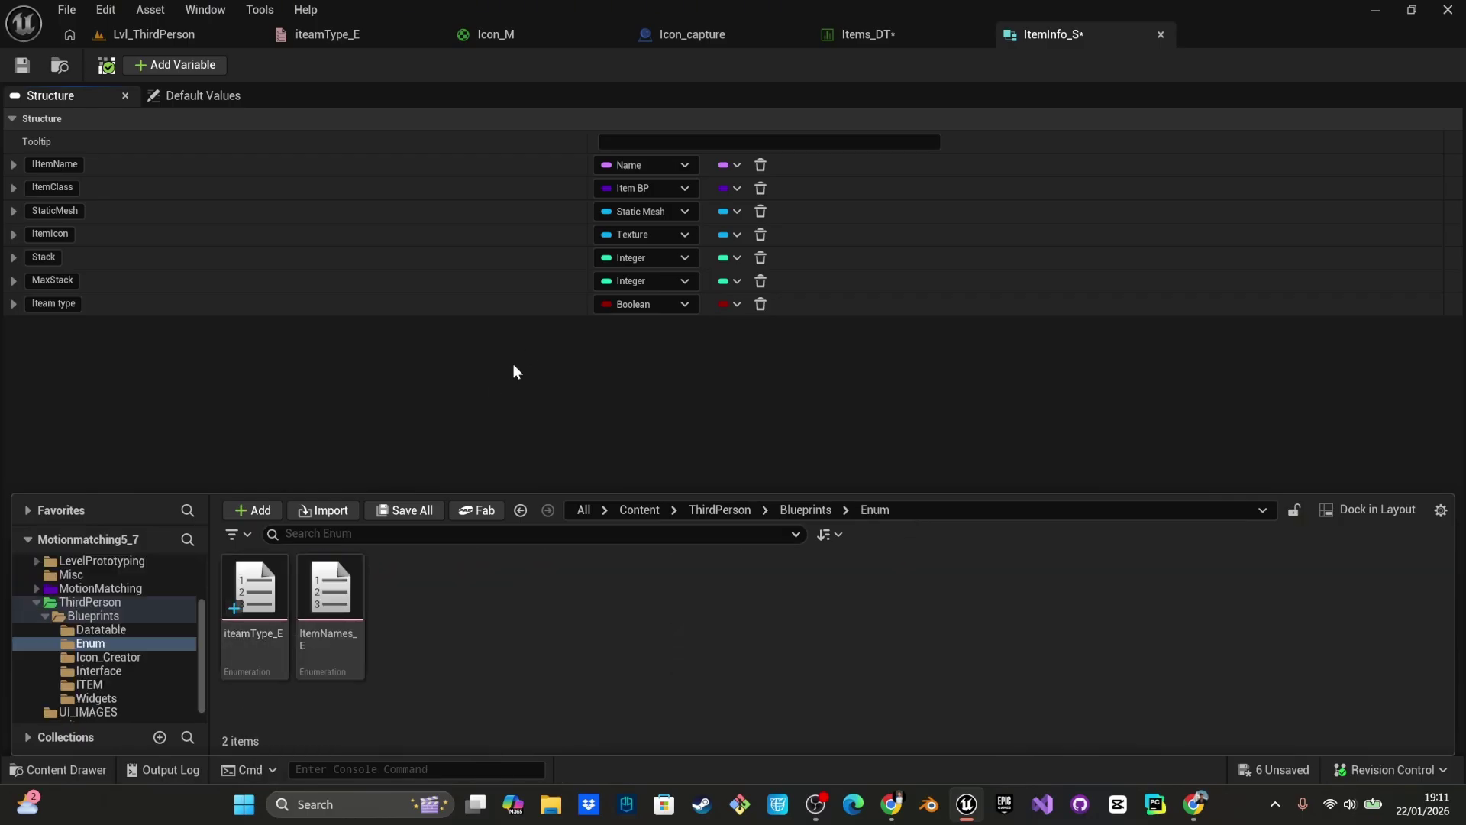
{"action": "left_click", "coordinate": [243, 636]}
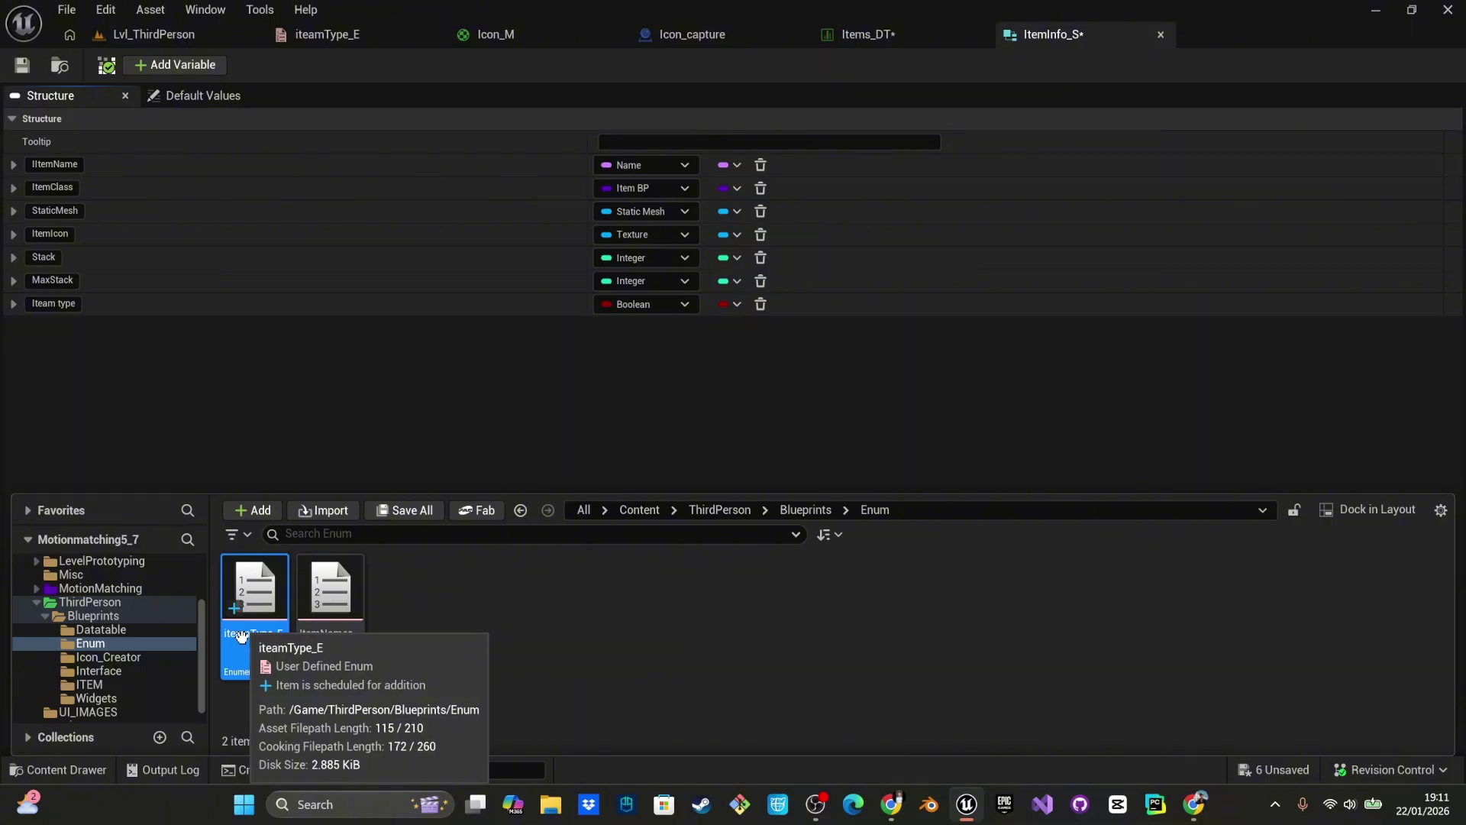
{"action": "left_click", "coordinate": [243, 637]}
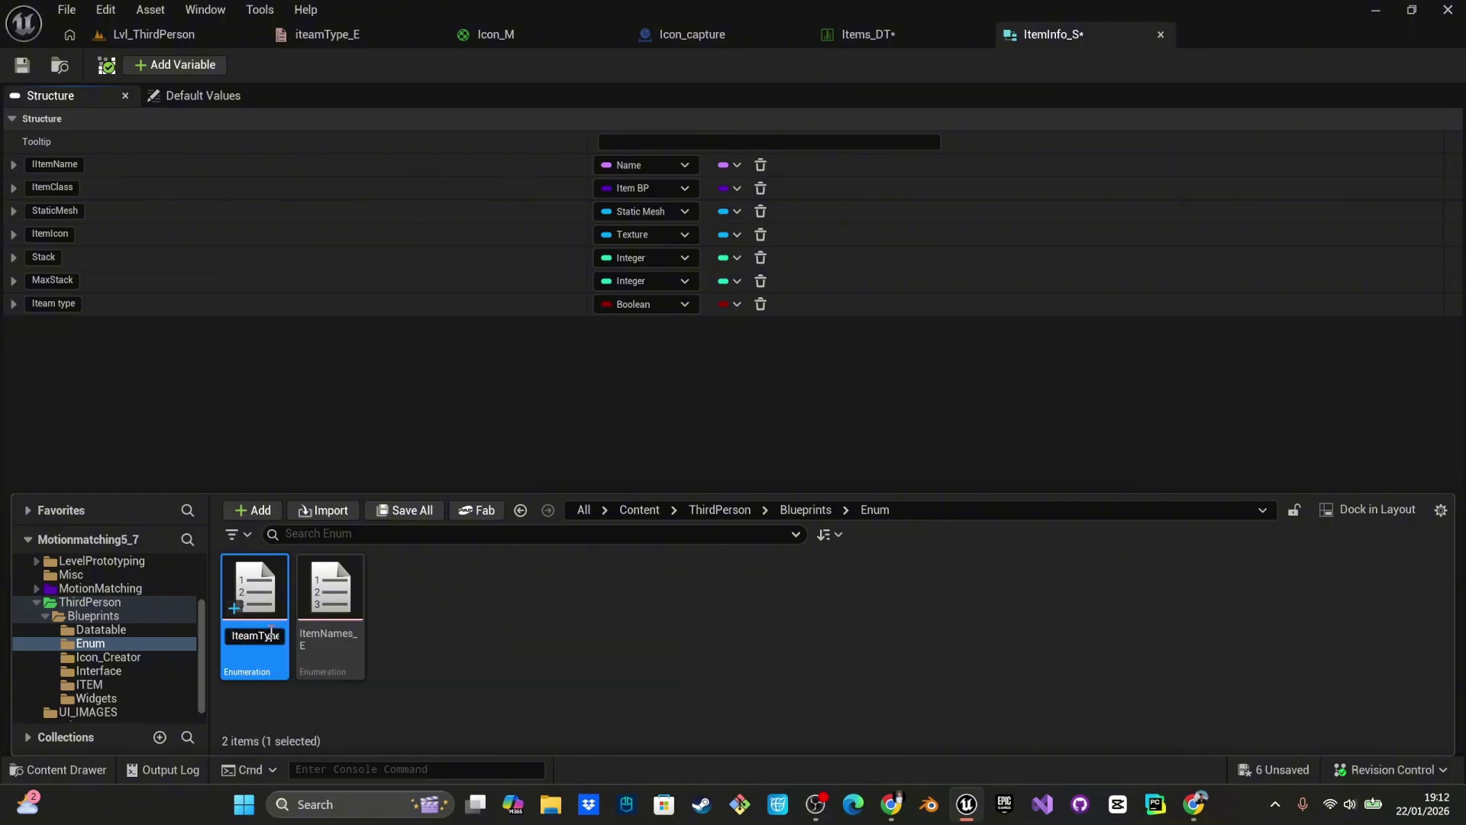
{"action": "left_click", "coordinate": [428, 666]}
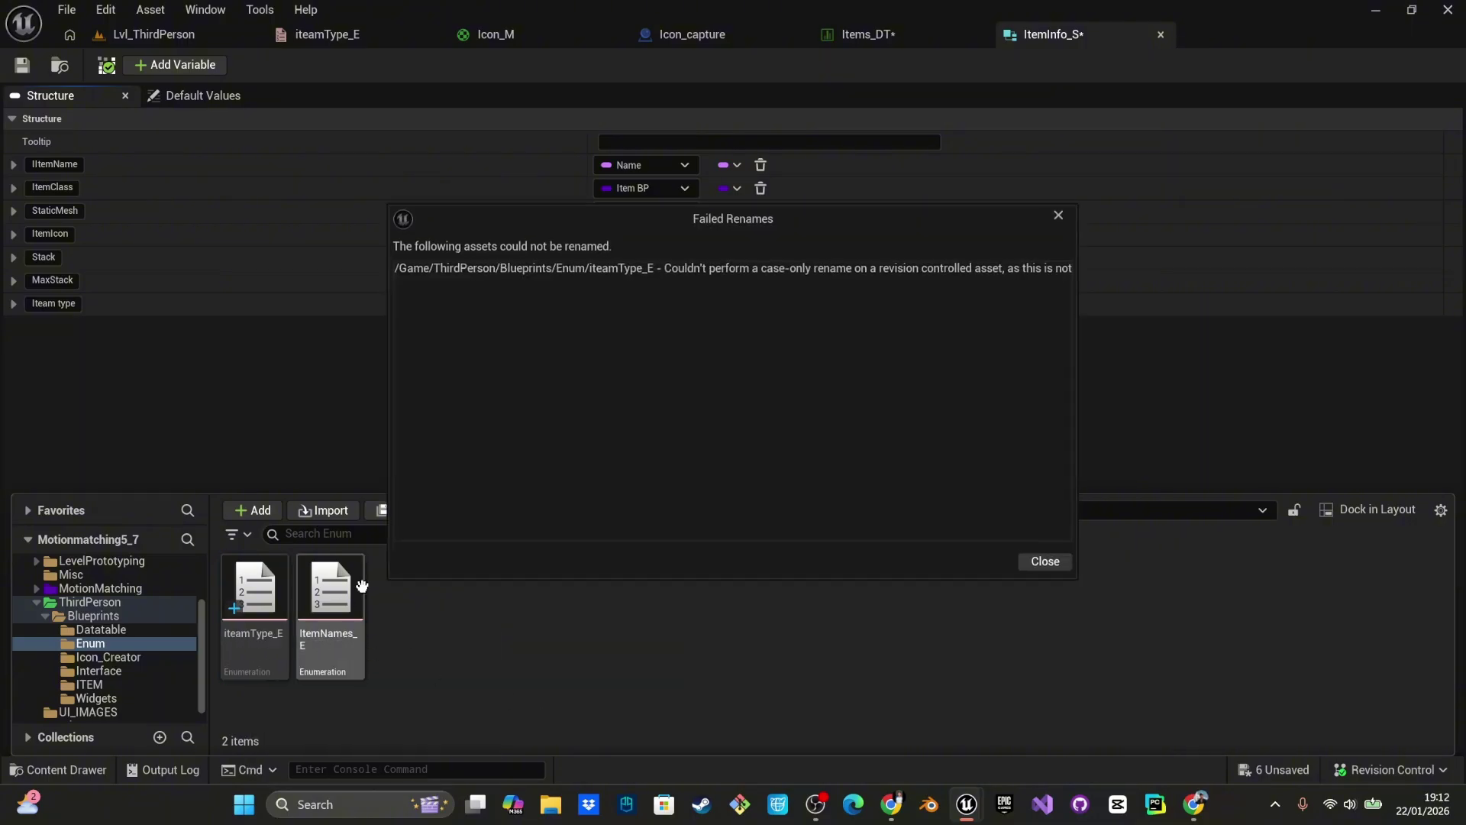
{"action": "left_click", "coordinate": [1058, 215]}
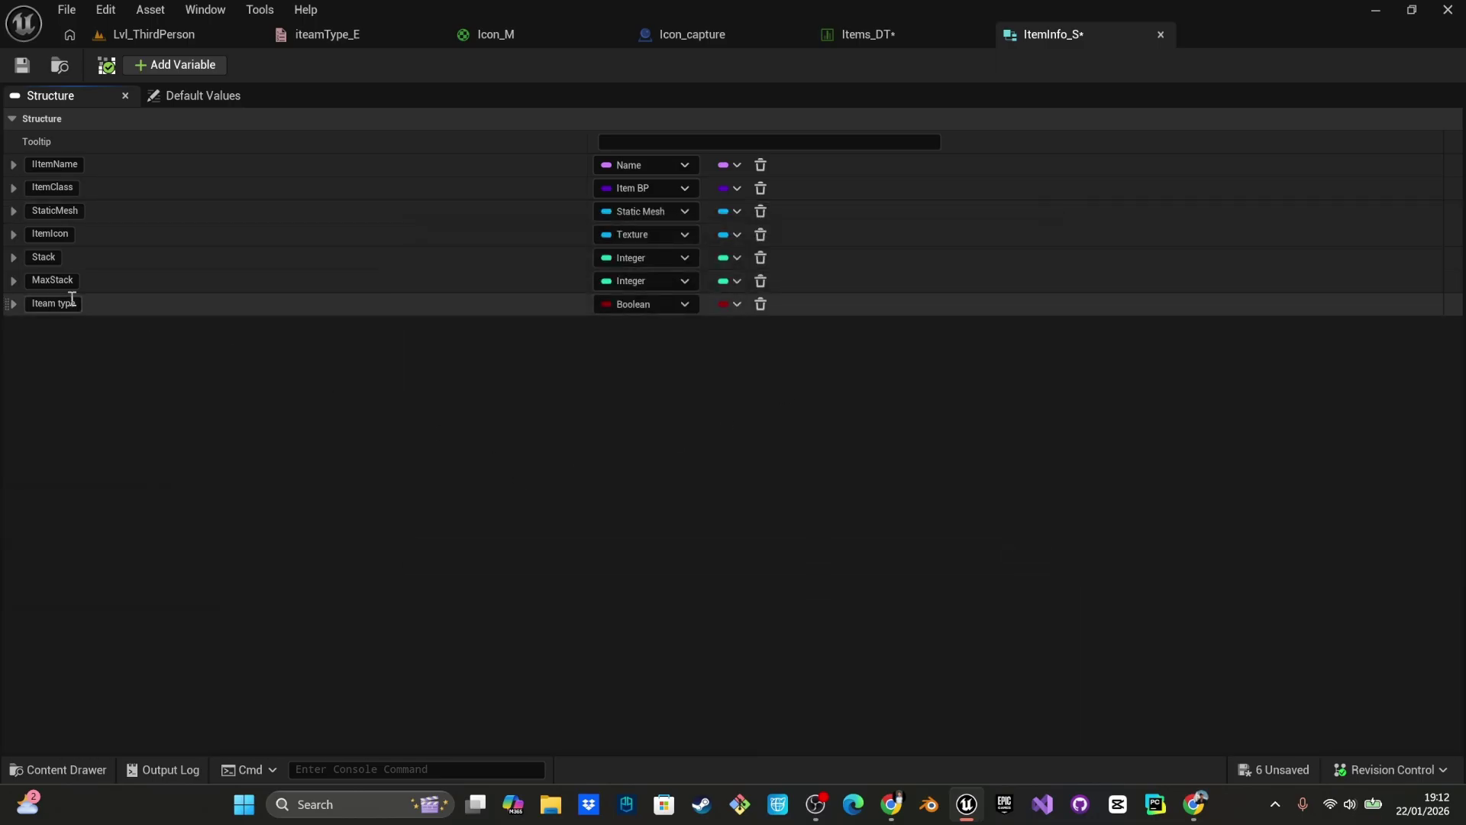
- Set the Iteam type variable's type to the Iteam Type E enumeration and save the ItemInfo_S structure
{"action": "left_click", "coordinate": [663, 305]}
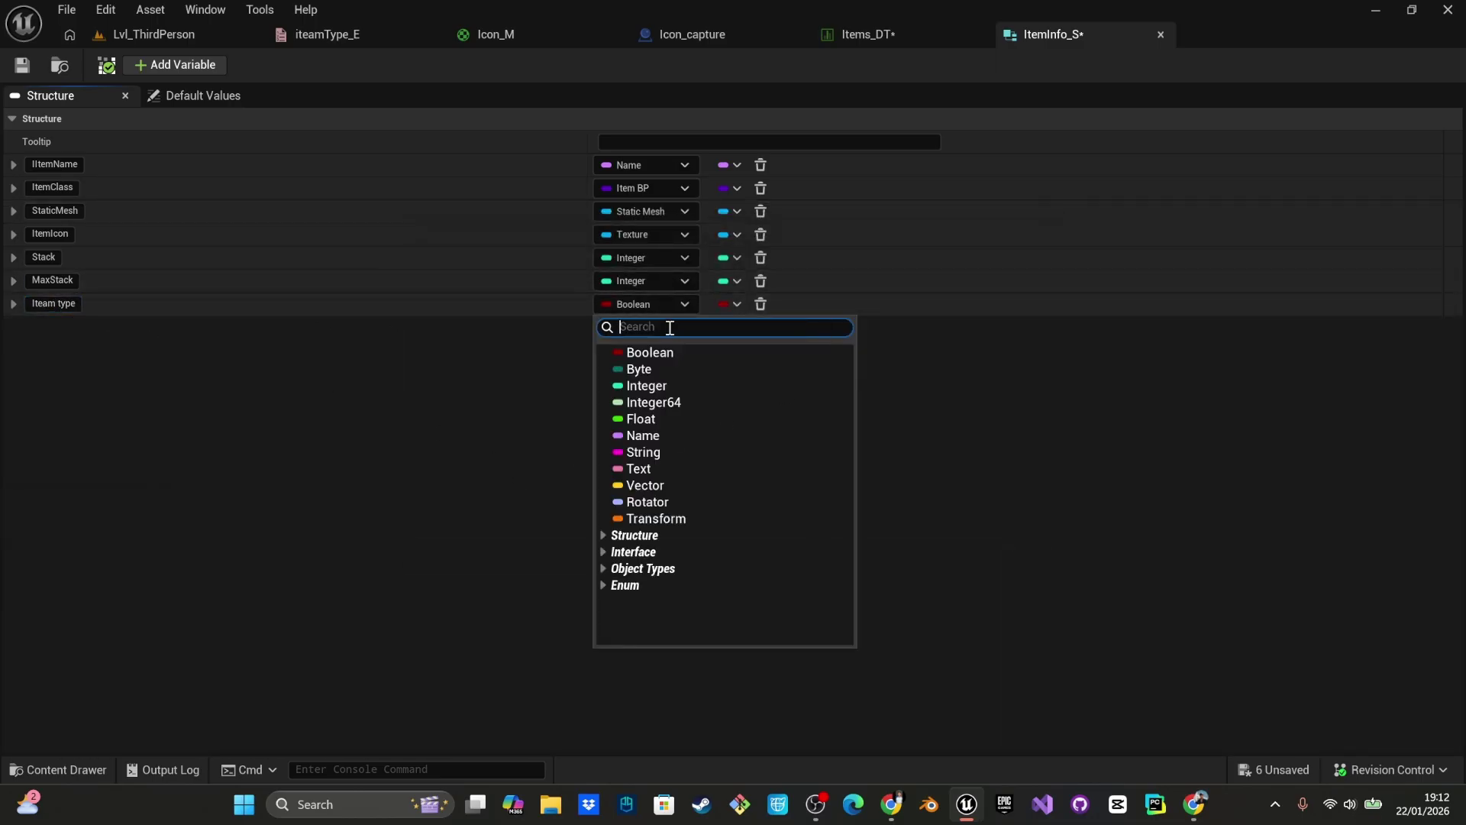
{"action": "type", "text": "iteam"}
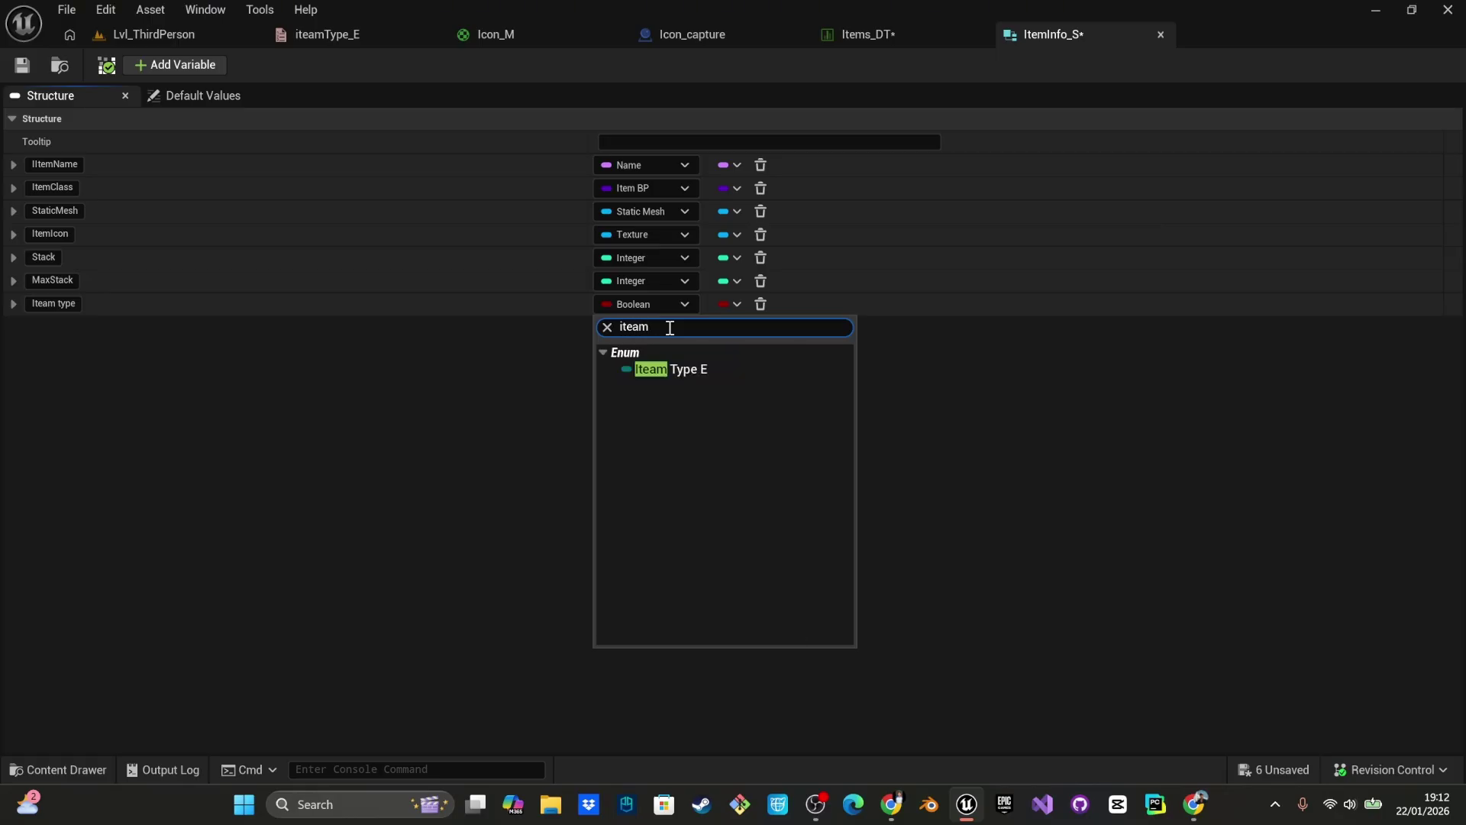
{"action": "left_click", "coordinate": [672, 368]}
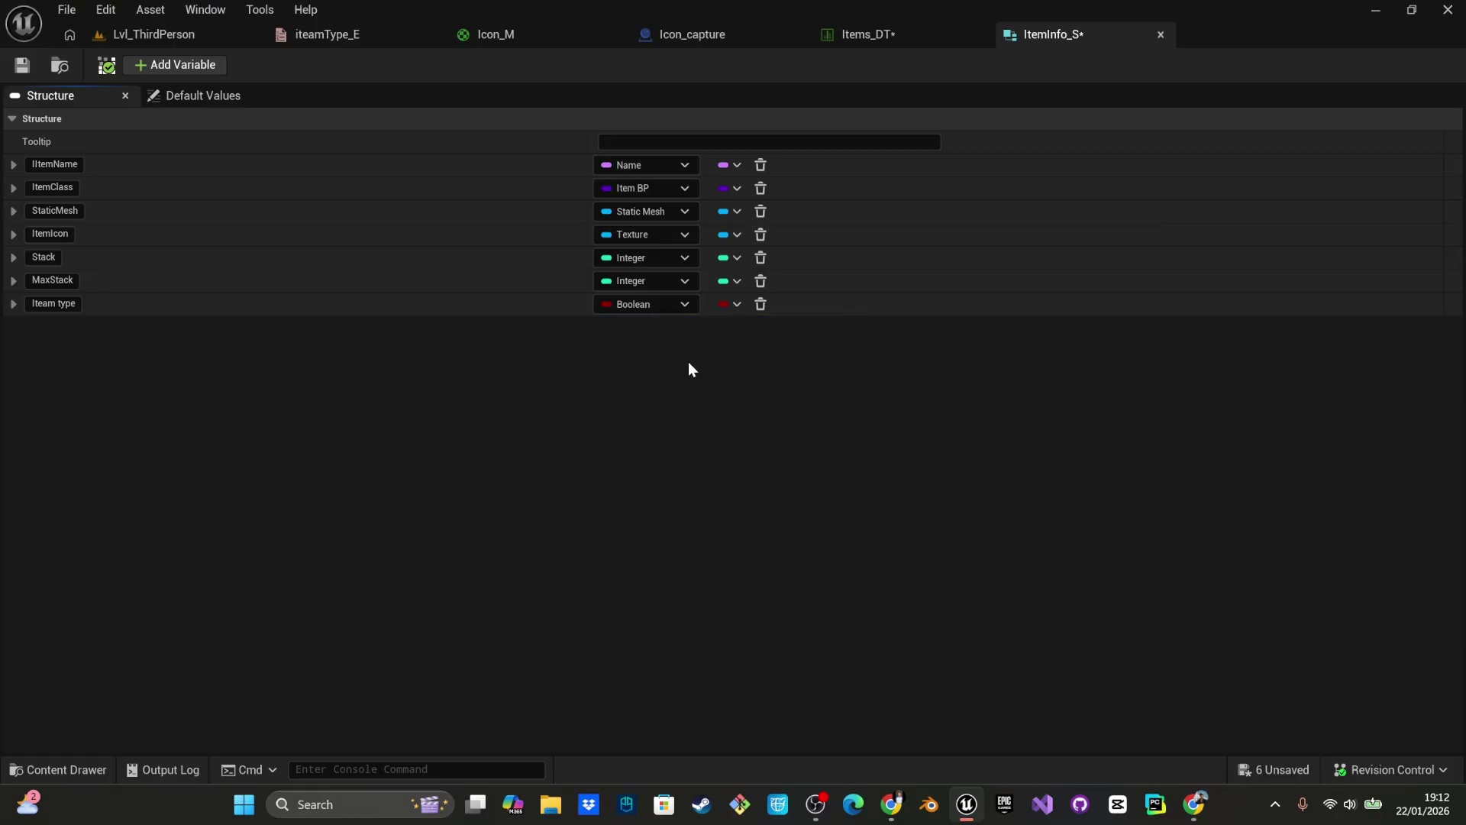
{"action": "left_click", "coordinate": [30, 63]}
{"action": "left_click", "coordinate": [1152, 634]}
- Open the Items_DT data table from the Datatable folder and set the IronAxe row's Iteam type to MainHand
{"action": "key", "text": "ctrl+space"}
{"action": "left_click", "coordinate": [805, 510]}
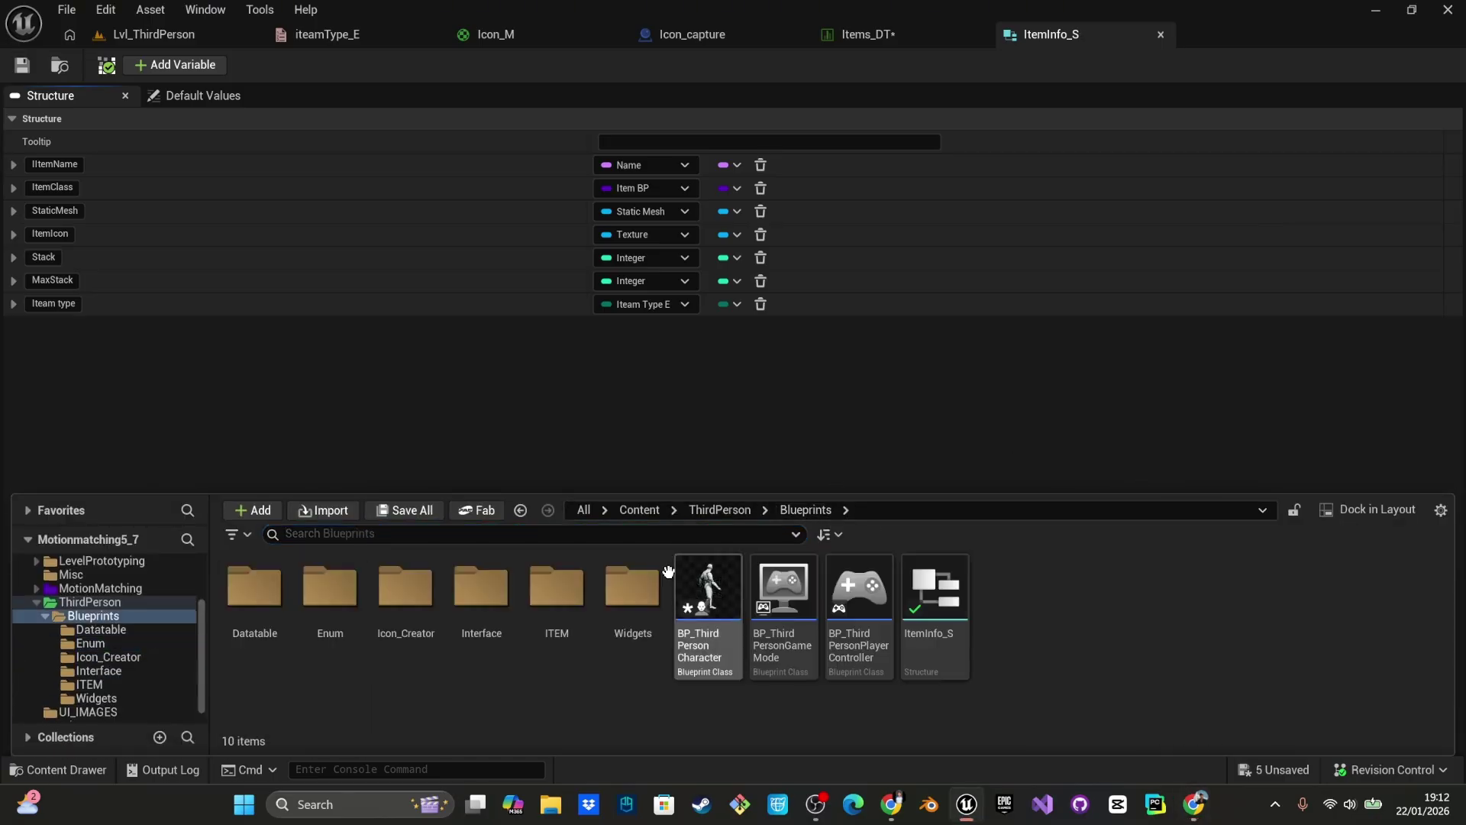
{"action": "double_click", "coordinate": [253, 586]}
{"action": "double_click", "coordinate": [266, 597]}
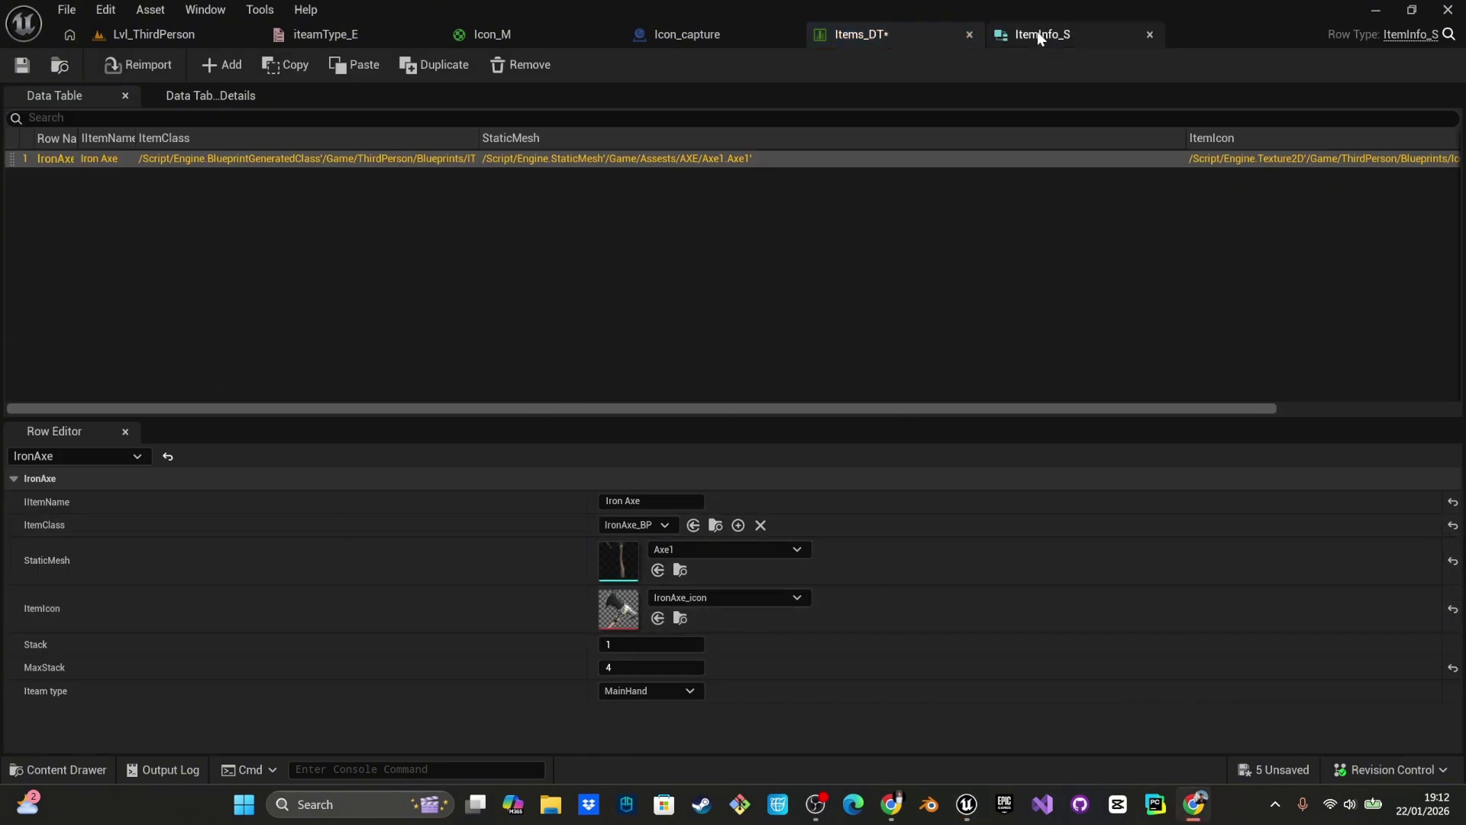
{"action": "left_click", "coordinate": [630, 692]}
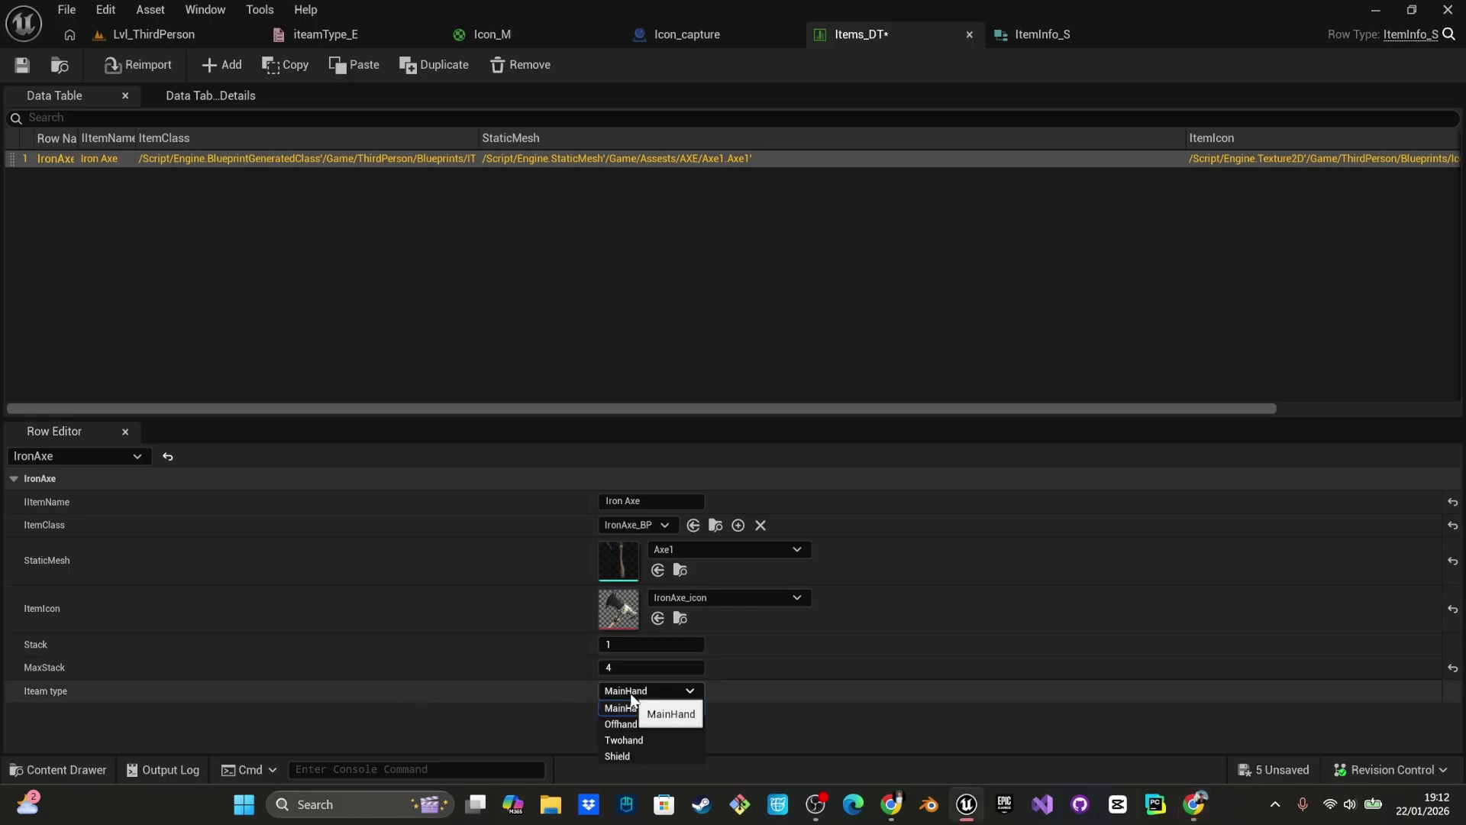
{"action": "left_click", "coordinate": [637, 711]}
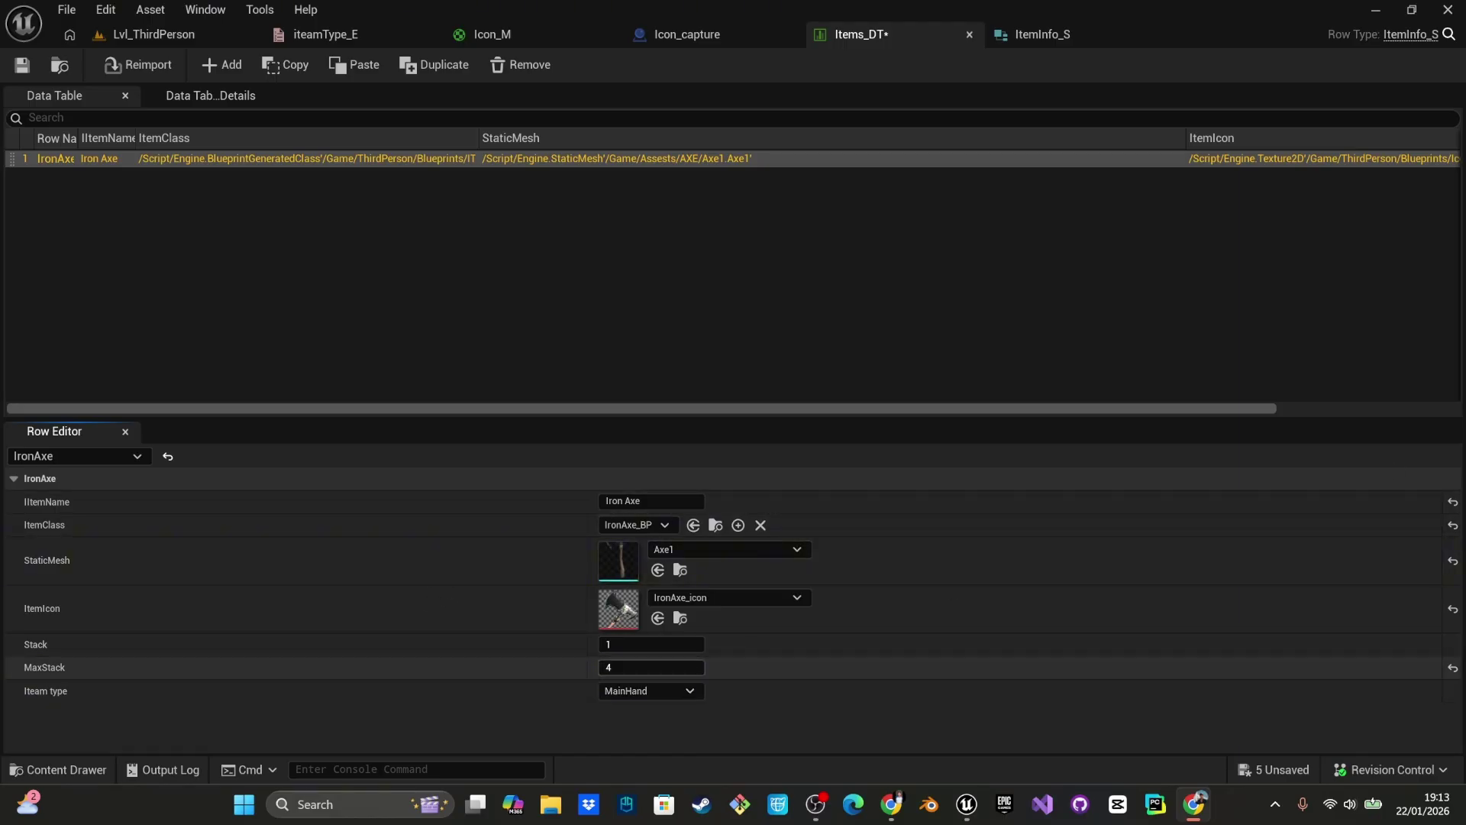
{"action": "right_click", "coordinate": [687, 432]}
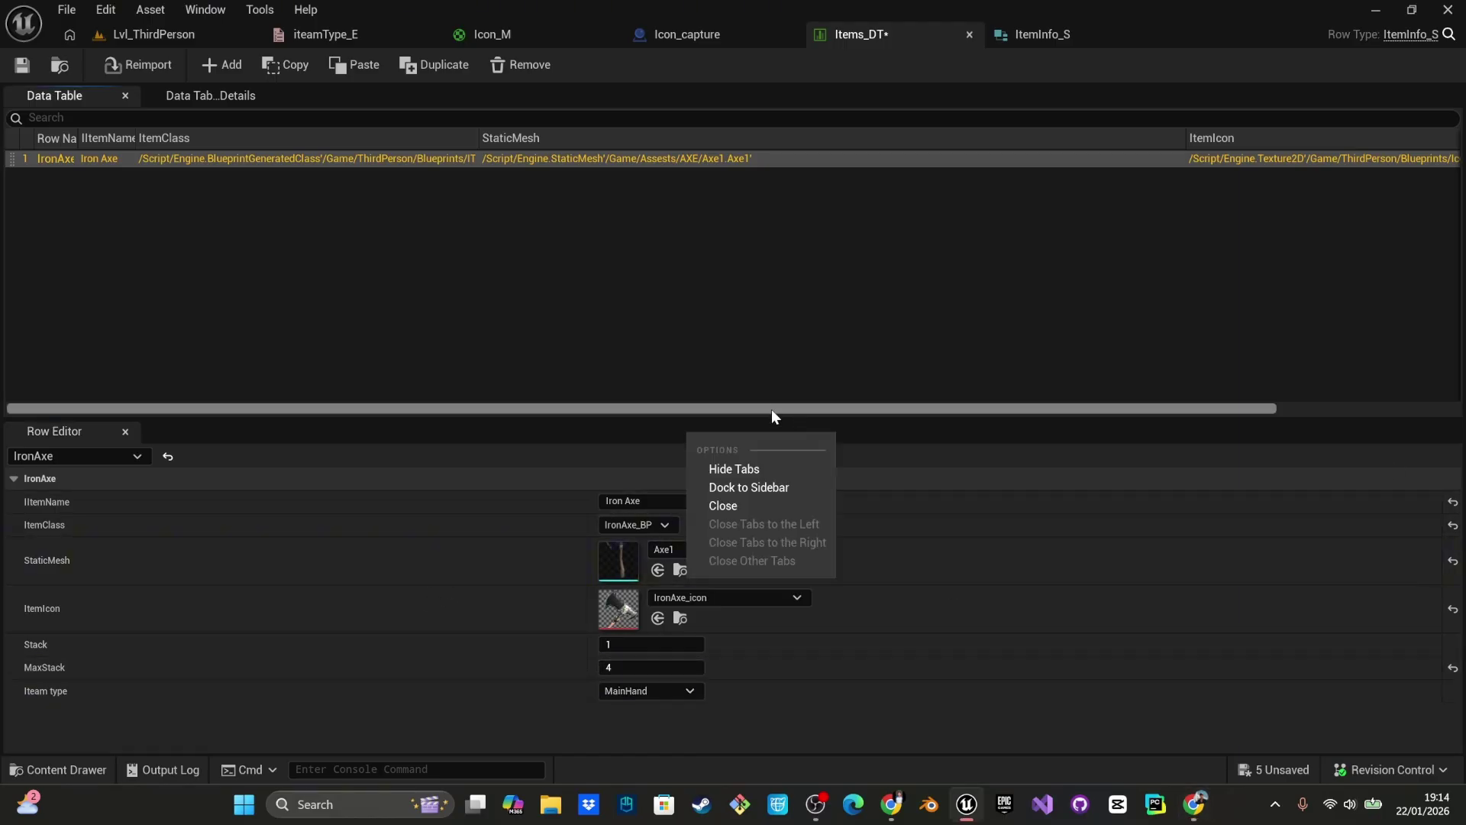
{"action": "left_click", "coordinate": [533, 345]}
{"action": "left_click", "coordinate": [327, 161]}
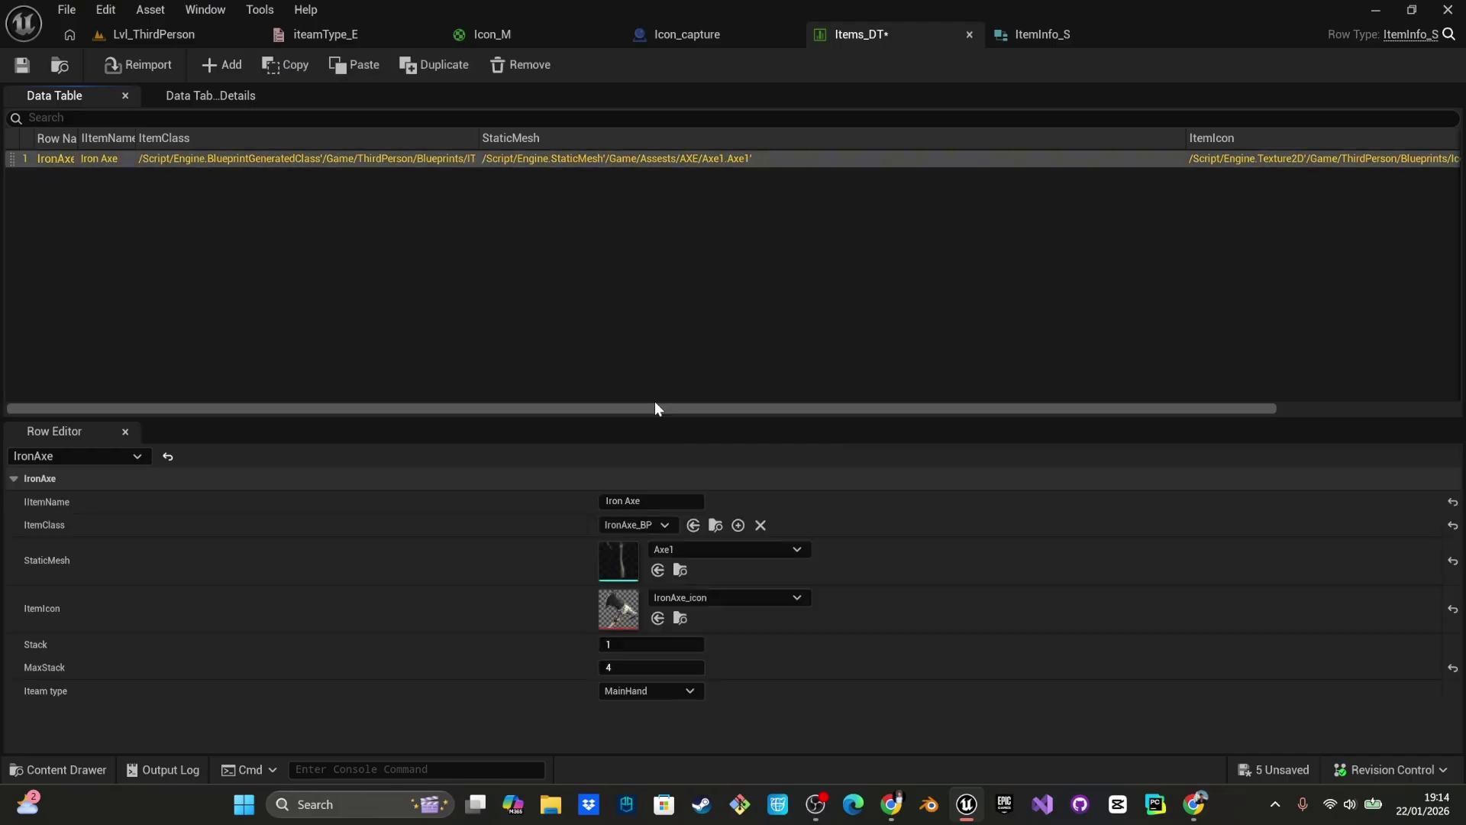
- Open the Sword_10 static mesh from the Sword folder inside Content > Assests
{"action": "key", "text": "ctrl+space"}
{"action": "left_click", "coordinate": [804, 510]}
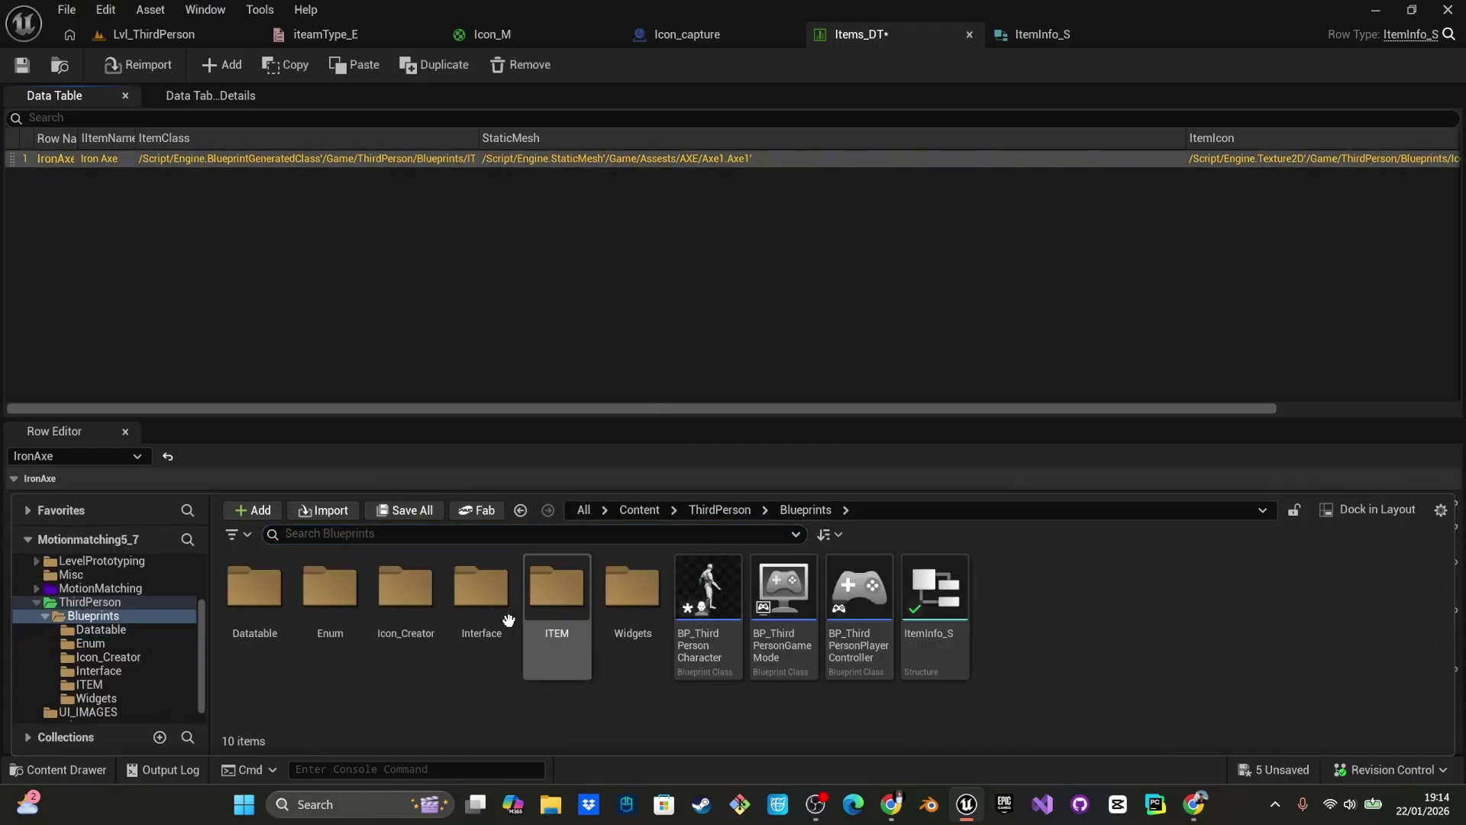
{"action": "left_click", "coordinate": [719, 509]}
{"action": "left_click", "coordinate": [639, 509]}
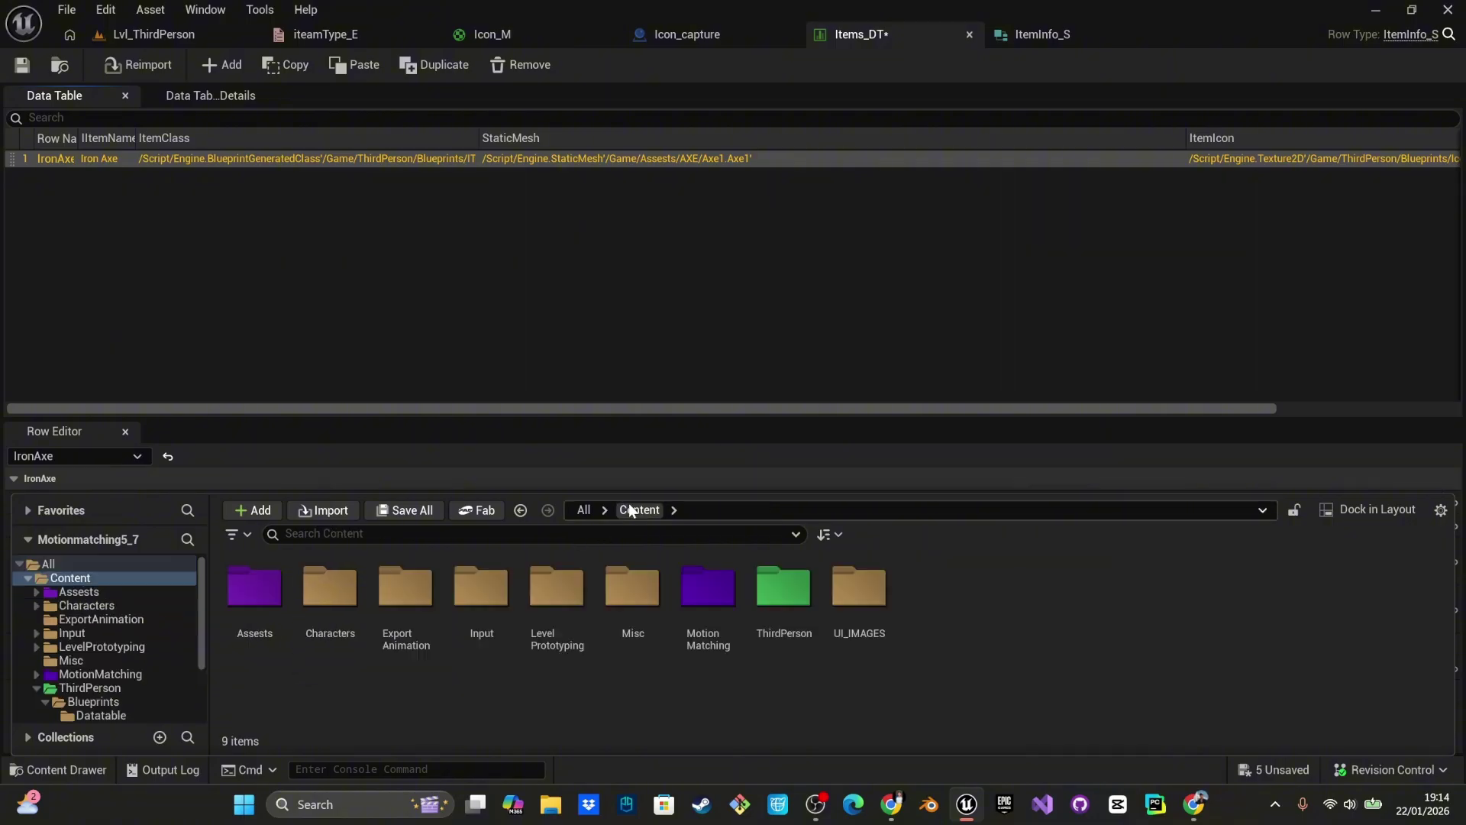
{"action": "left_click", "coordinate": [254, 588]}
{"action": "double_click", "coordinate": [254, 604]}
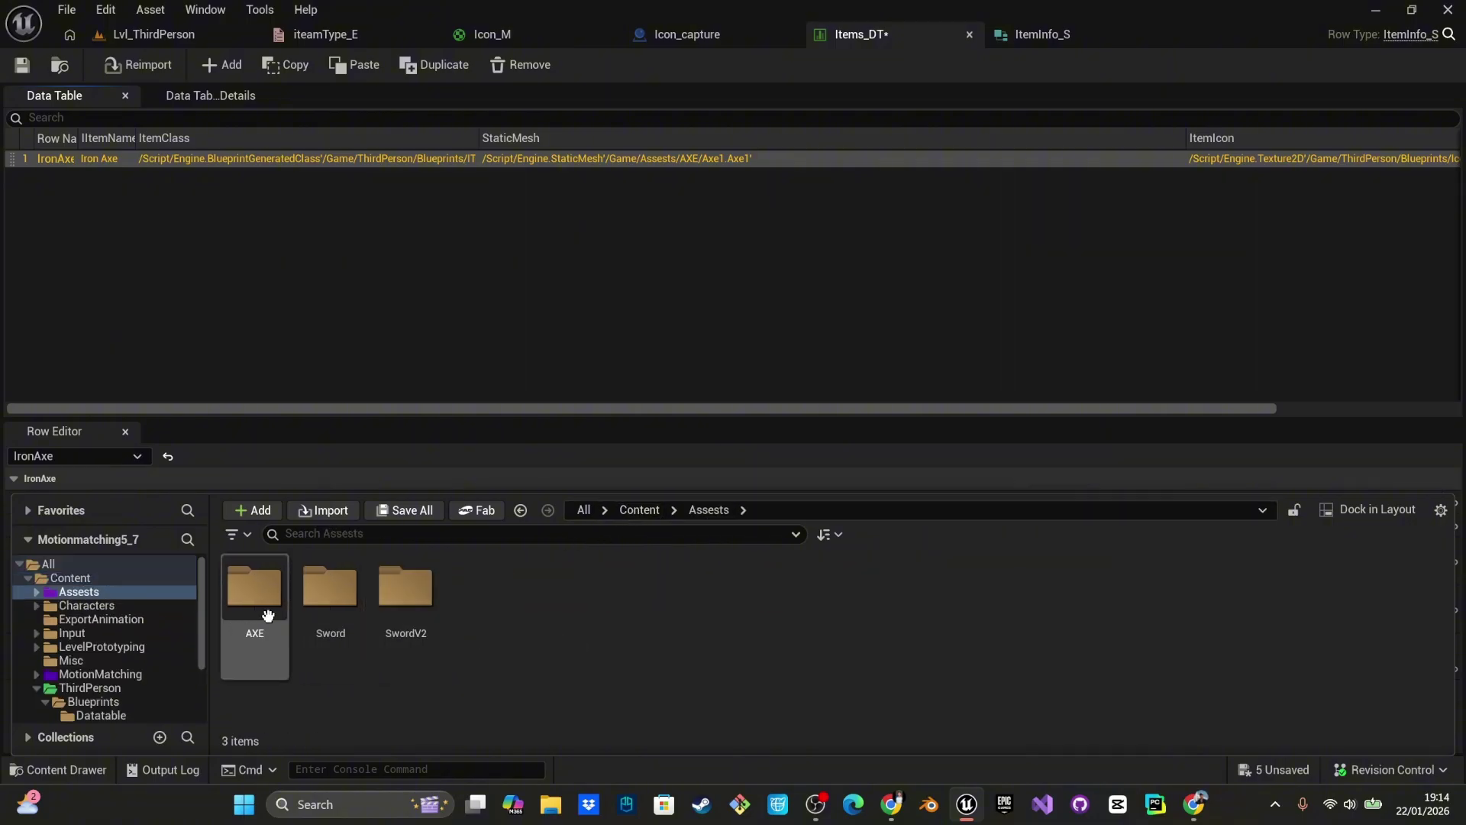
{"action": "double_click", "coordinate": [319, 601]}
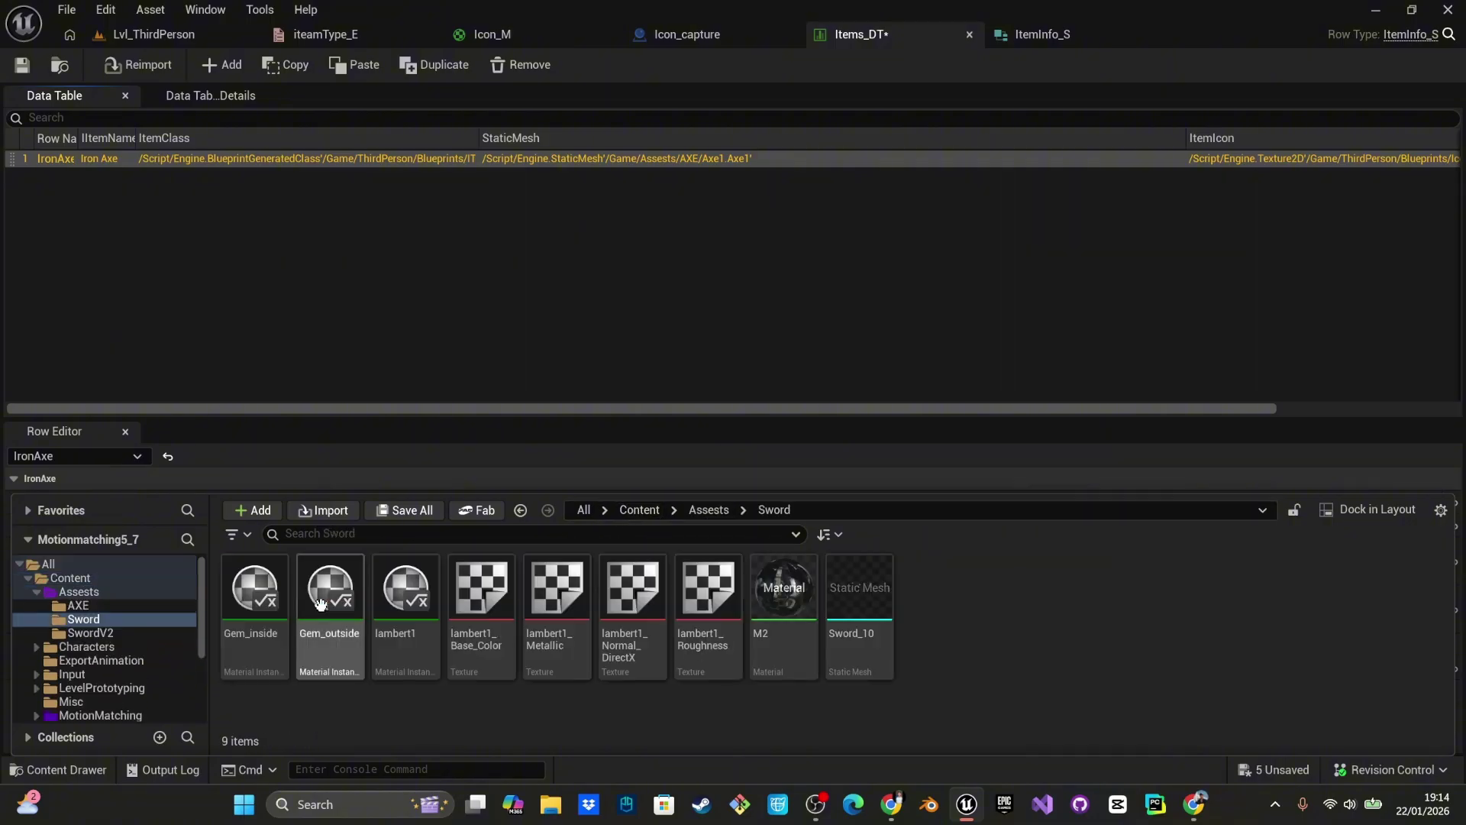
{"action": "left_click", "coordinate": [873, 576]}
{"action": "double_click", "coordinate": [872, 577]}
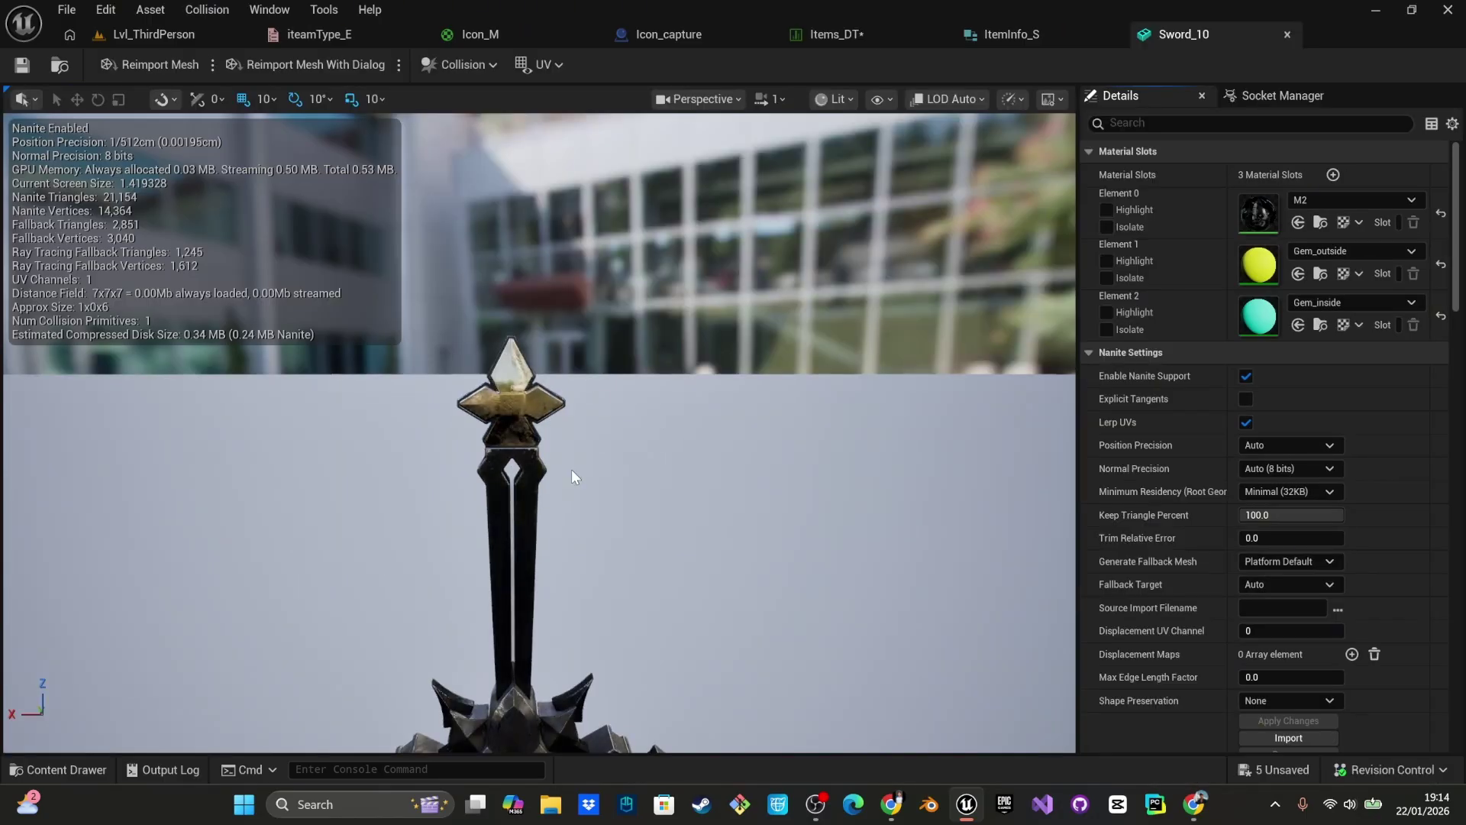
- Generate convex collision for the Sword_10 mesh with hull count 4, max hull verts 16 and hull precision 100000
{"action": "left_click_drag", "start_coordinate": [571, 469], "coordinate": [591, 435]}
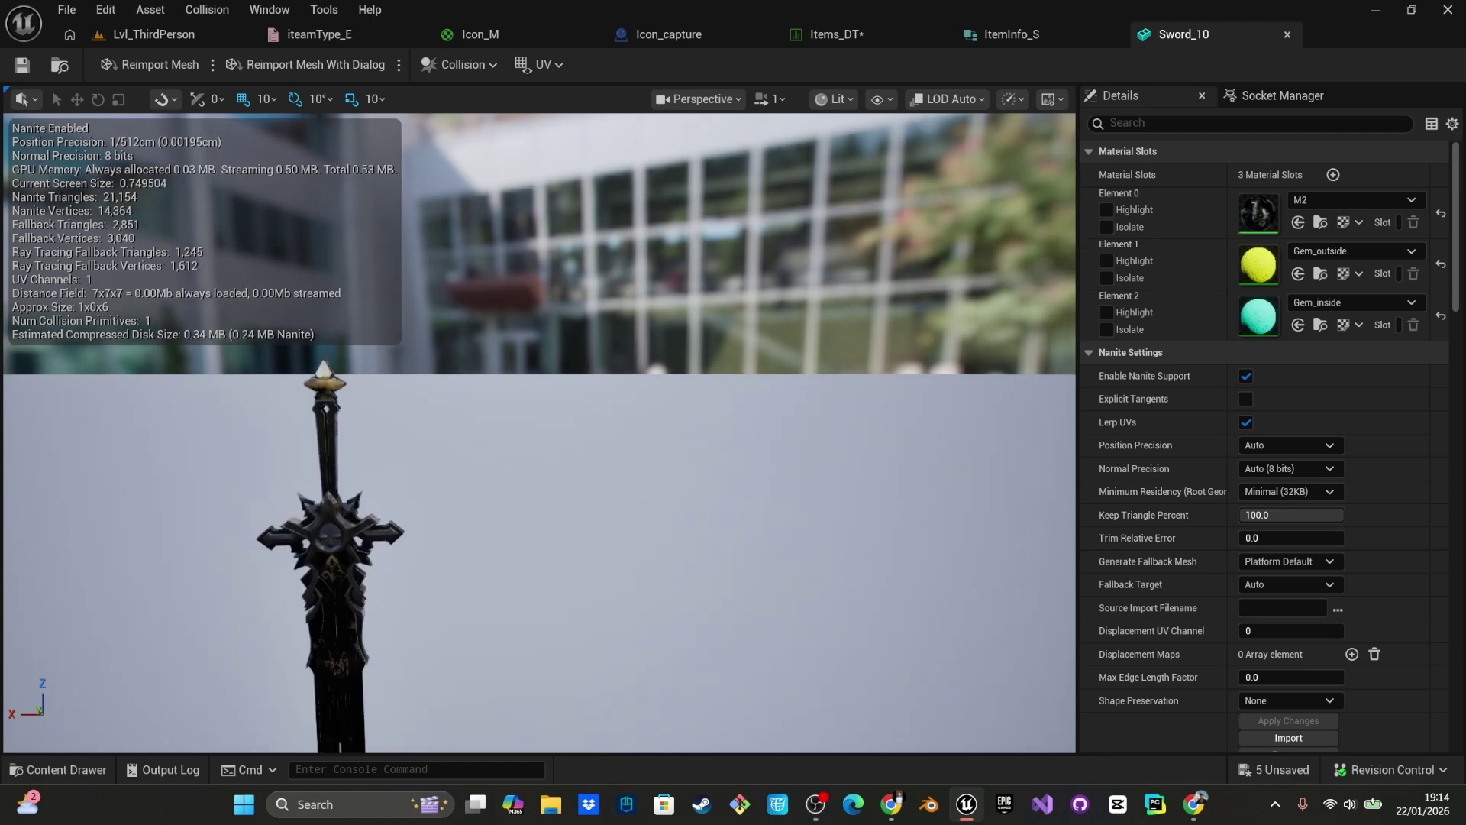
{"action": "right_click_drag", "start_coordinate": [471, 391], "coordinate": [395, 431]}
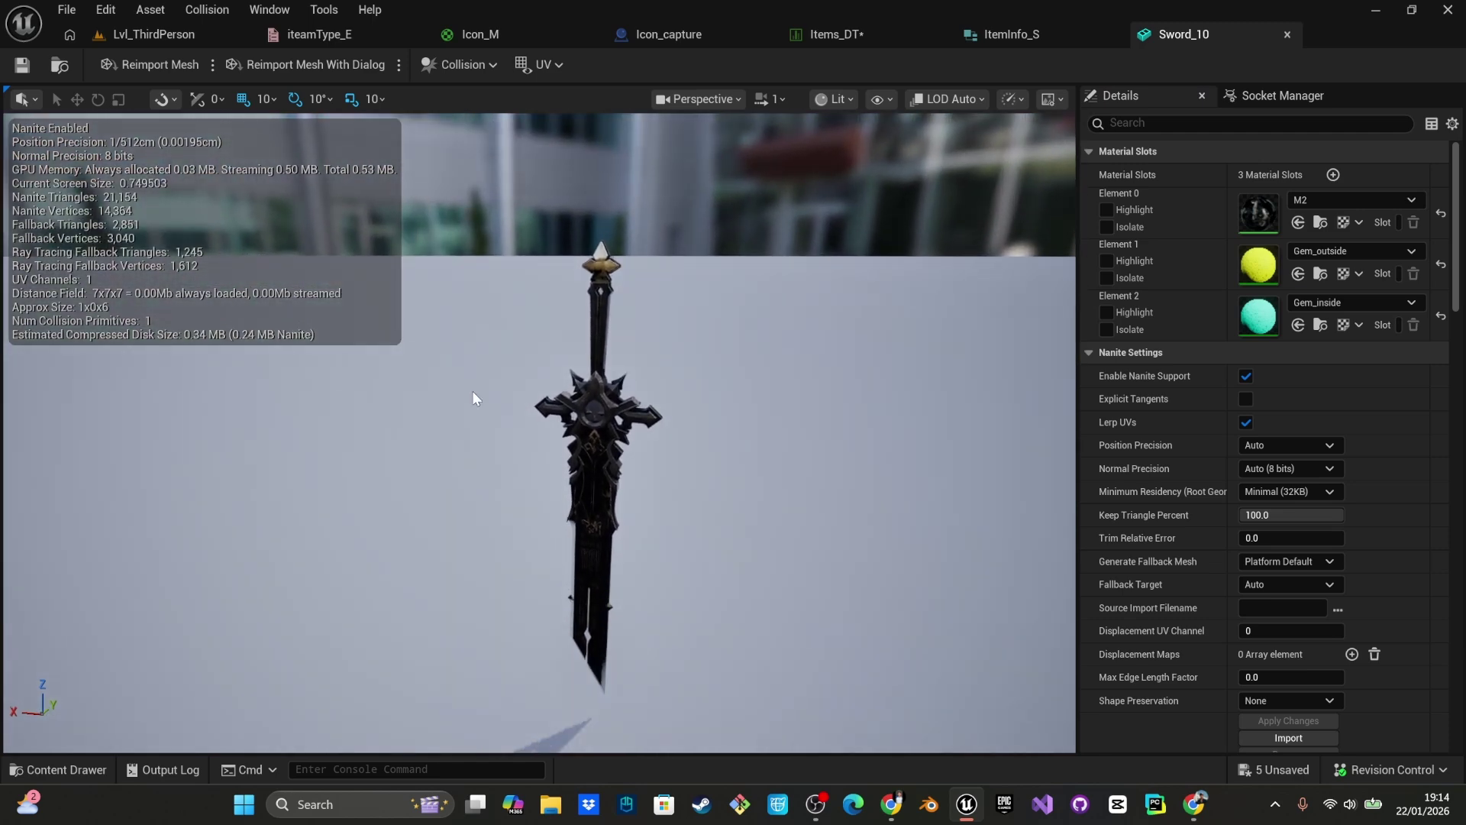
{"action": "right_click_drag", "start_coordinate": [733, 291], "coordinate": [724, 305]}
{"action": "key", "text": "ctrl+space"}
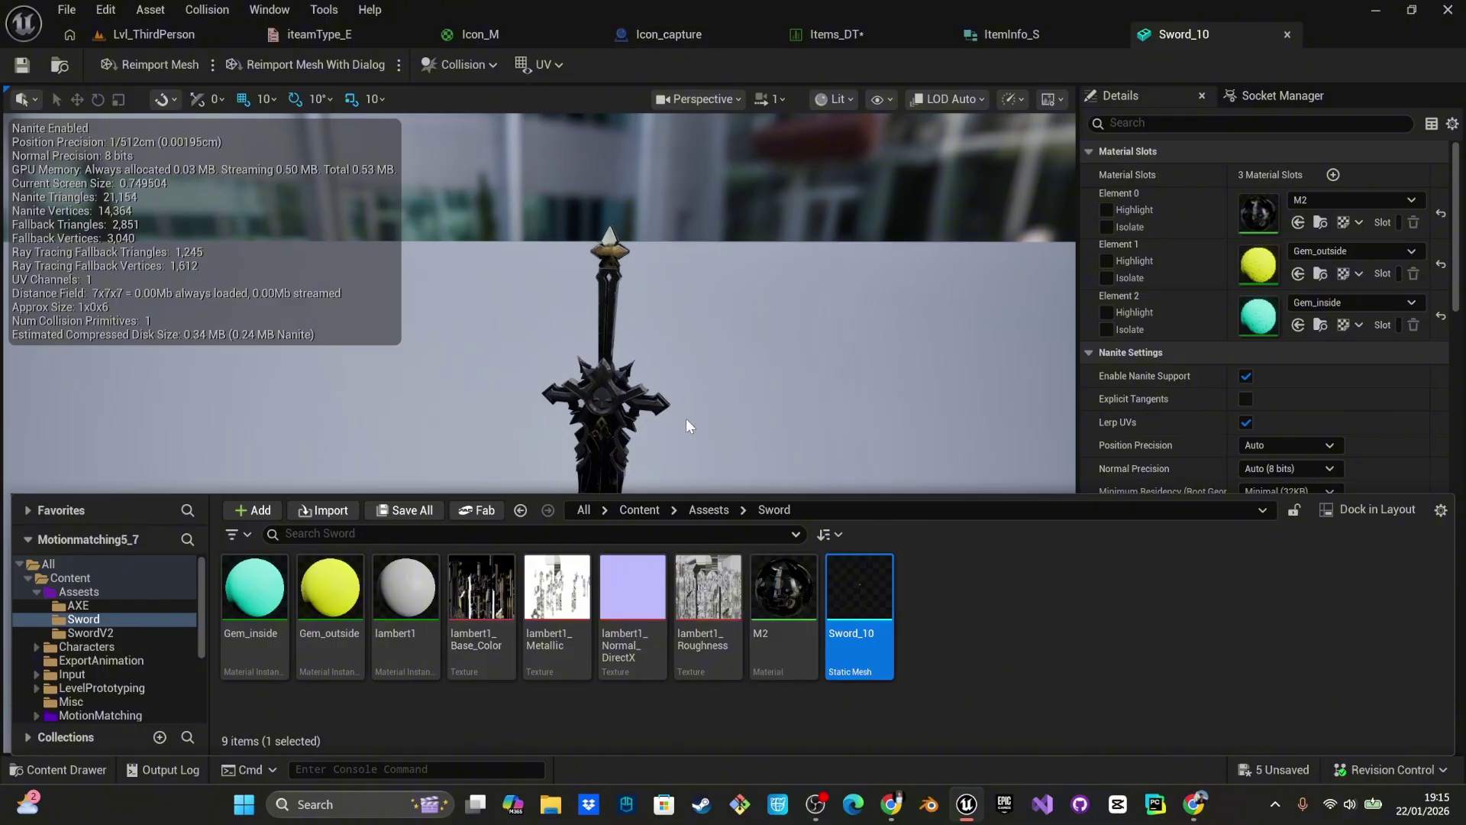
{"action": "right_click_drag", "start_coordinate": [686, 419], "coordinate": [675, 450]}
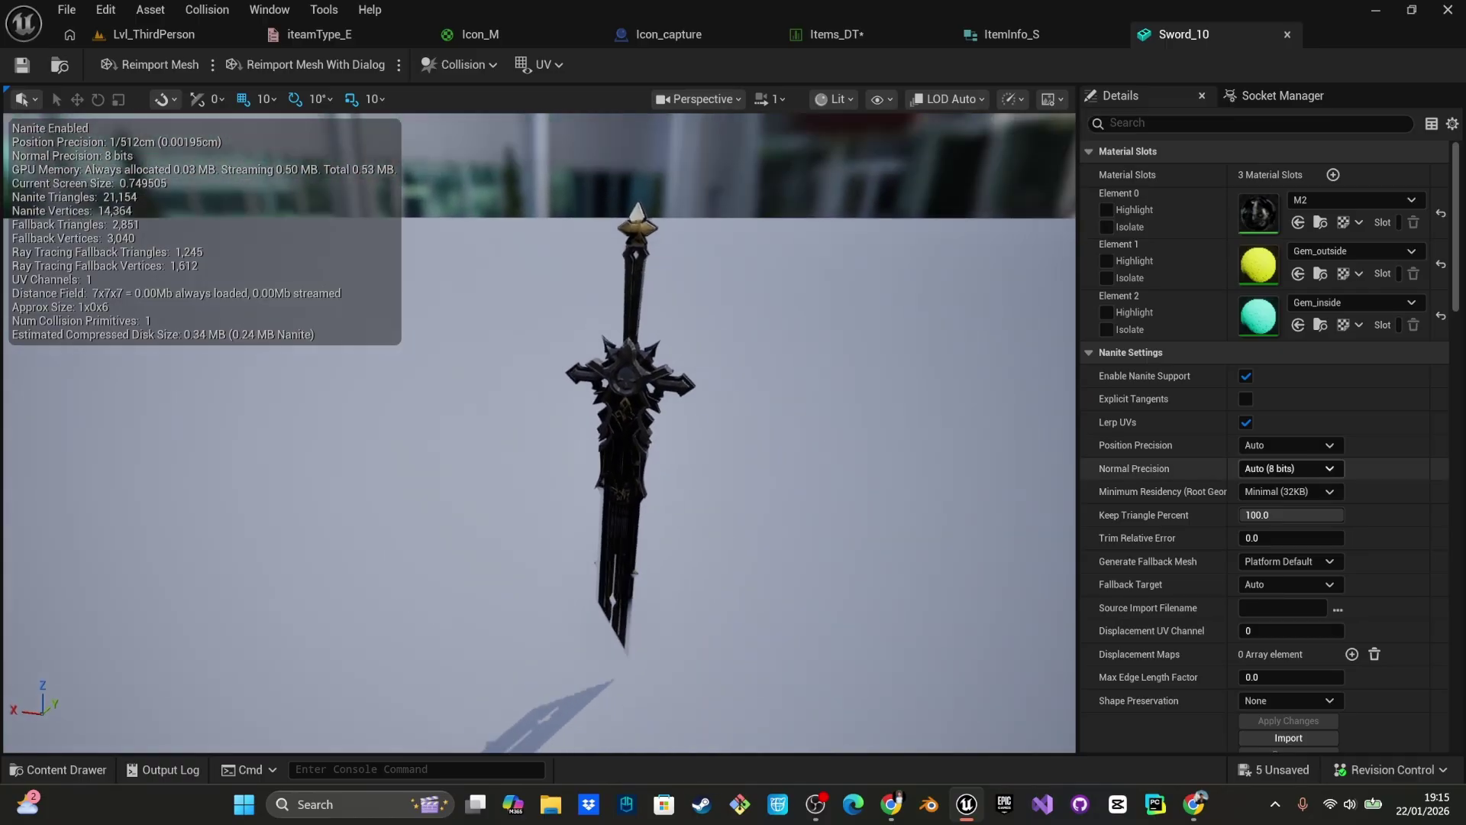
{"action": "left_click", "coordinate": [1194, 804]}
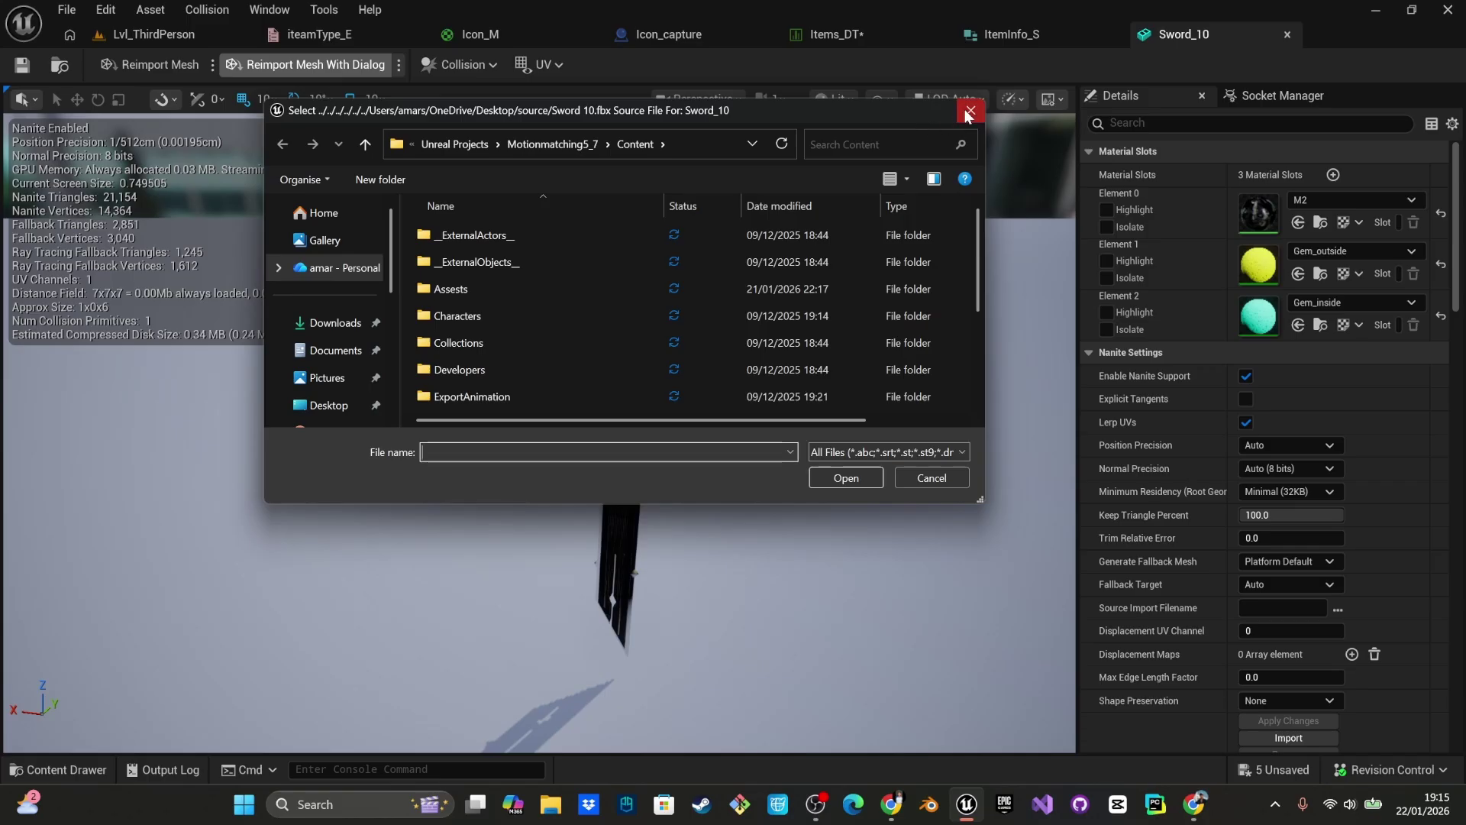
{"action": "left_click", "coordinate": [969, 111]}
{"action": "left_click", "coordinate": [467, 67]}
{"action": "left_click", "coordinate": [510, 403]}
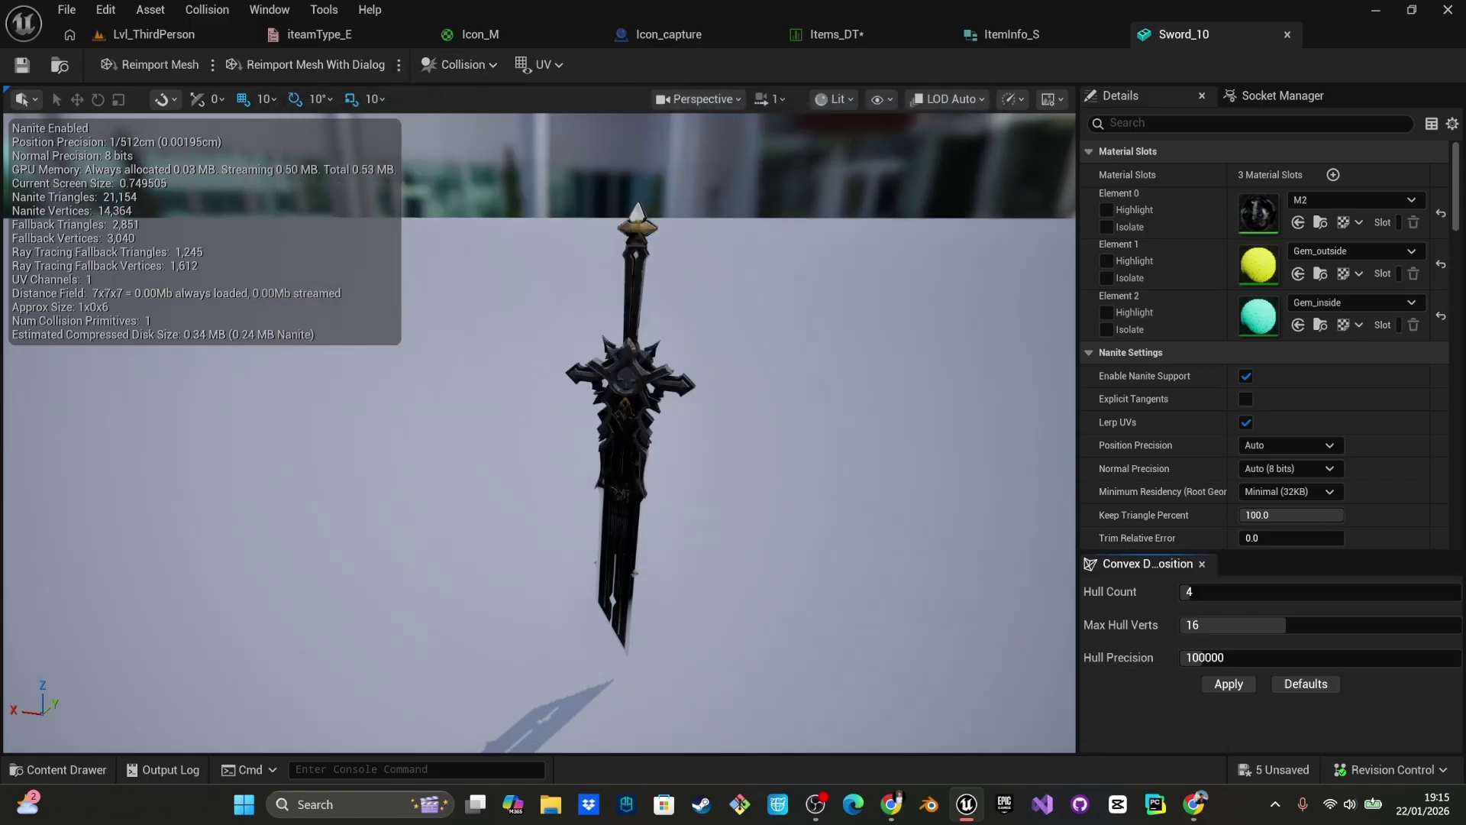
{"action": "left_click", "coordinate": [1231, 684]}
{"action": "mouse_move", "coordinate": [806, 498]}
{"action": "left_mouse_down"}
{"action": "mouse_move", "coordinate": [811, 427]}
{"action": "mouse_move", "coordinate": [815, 581]}
{"action": "mouse_move", "coordinate": [812, 490]}
{"action": "left_mouse_up"}
{"action": "right_click_drag", "start_coordinate": [812, 490], "coordinate": [847, 477]}
- Place the Sword_10 mesh in the Lvl_ThirdPerson level, raise it to a Z location of 110, and play-test the level
{"action": "left_click", "coordinate": [151, 34]}
{"action": "right_click_drag", "start_coordinate": [369, 213], "coordinate": [370, 459]}
{"action": "key", "text": "ctrl+space"}
{"action": "left_click_drag", "start_coordinate": [840, 577], "coordinate": [537, 350]}
{"action": "key", "text": "f"}
{"action": "mouse_move", "coordinate": [537, 351]}
{"action": "right_mouse_down"}
{"action": "mouse_move", "coordinate": [539, 236]}
{"action": "mouse_move", "coordinate": [537, 351]}
{"action": "right_mouse_up"}
{"action": "key", "text": "s"}
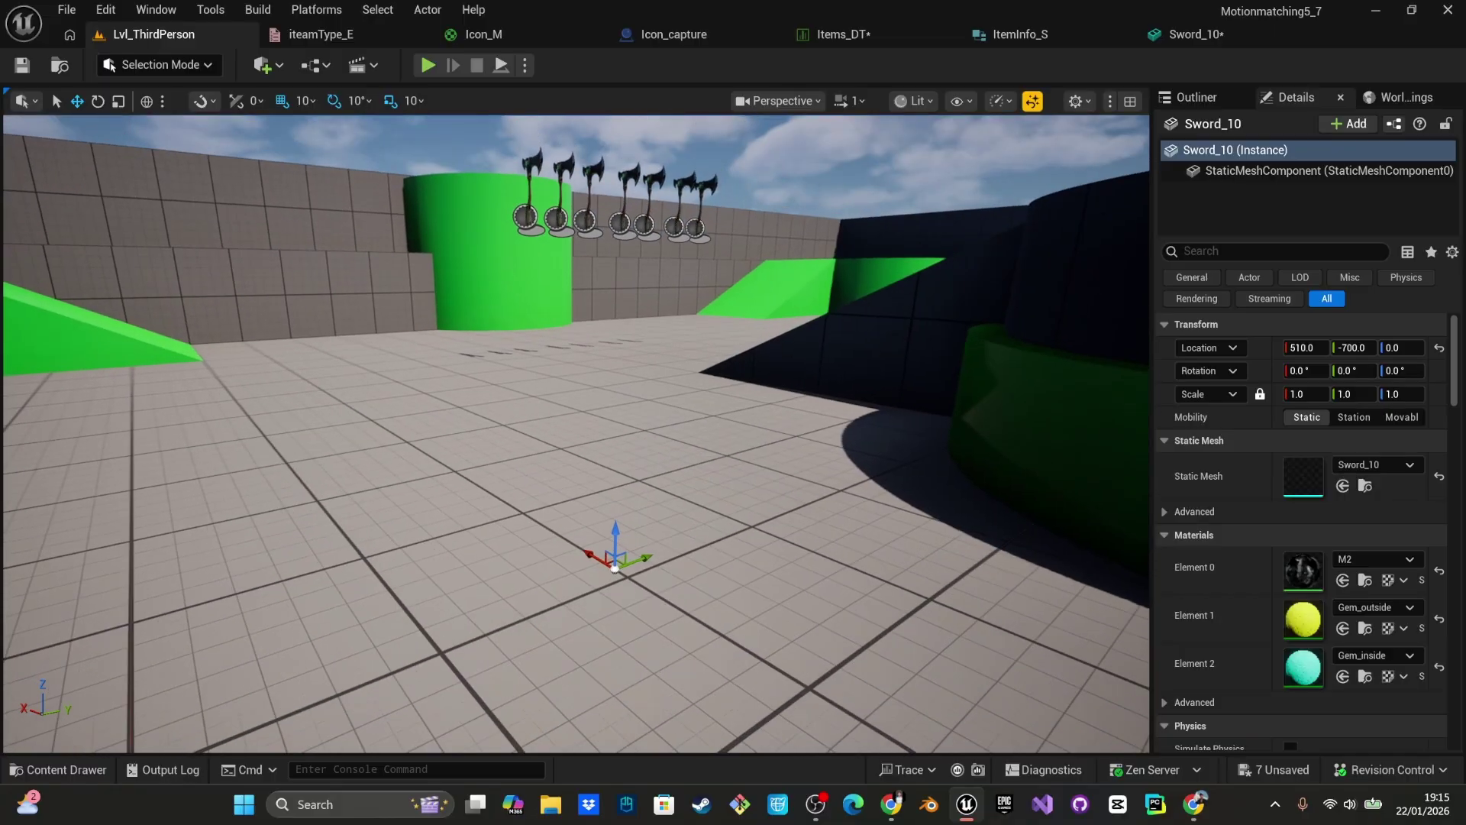
{"action": "left_click_drag", "start_coordinate": [616, 538], "coordinate": [618, 331]}
{"action": "key", "text": "alt+p"}
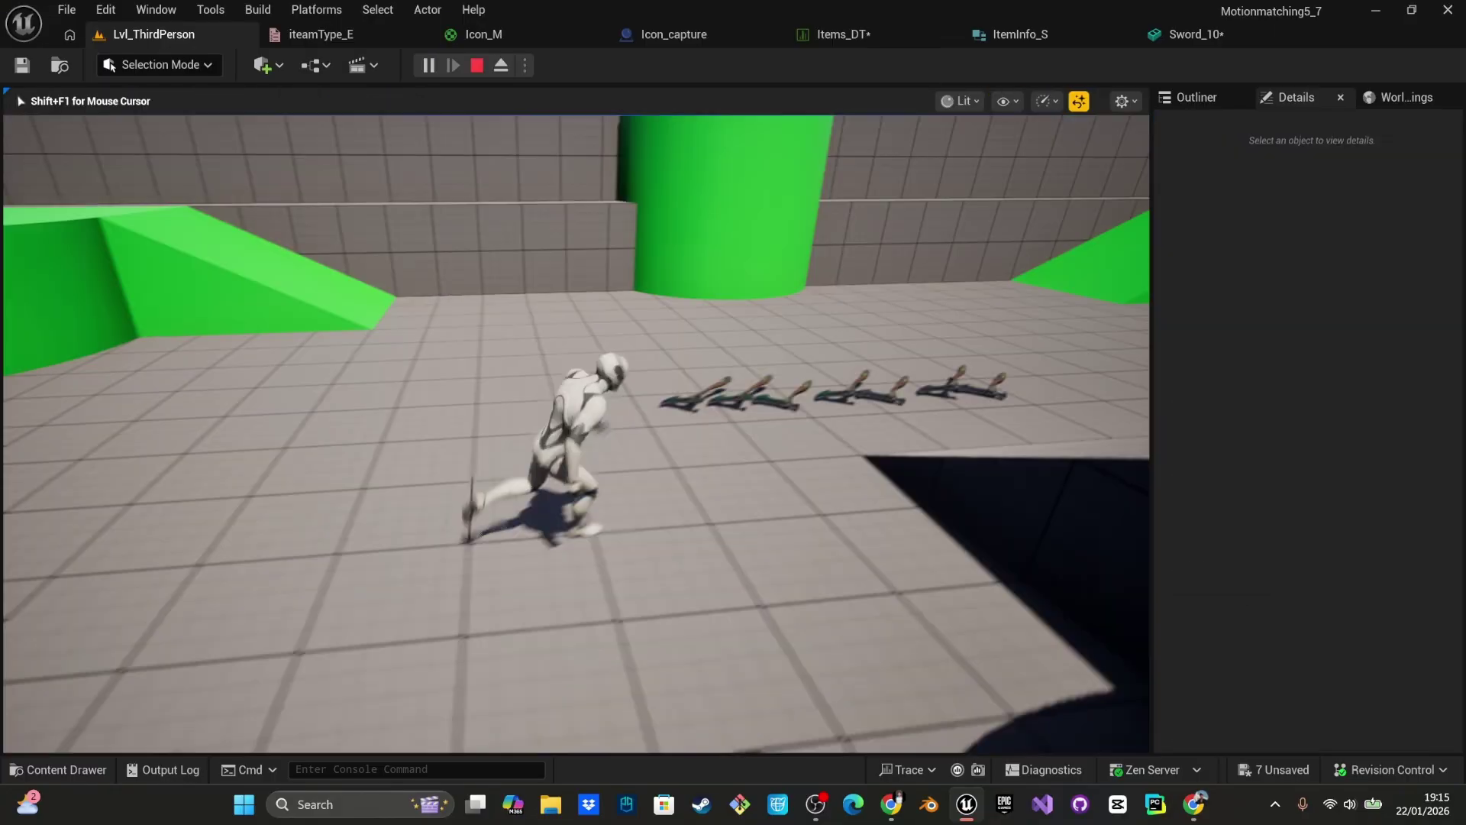
{"action": "key", "text": "Escape"}
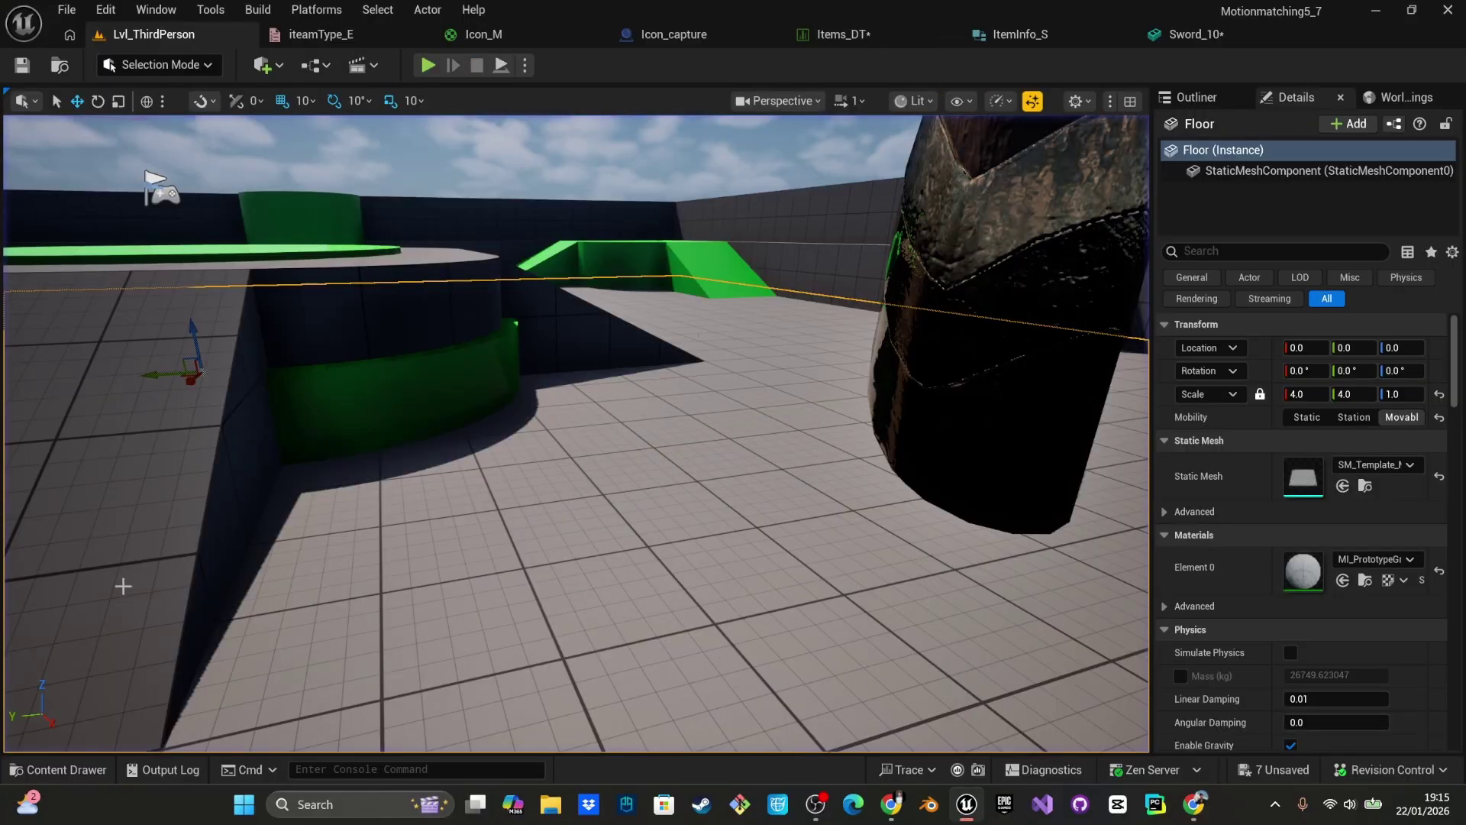
- Place another copy of the Sword_10 mesh on the open floor of the level
{"action": "right_click_drag", "start_coordinate": [121, 589], "coordinate": [245, 604]}
{"action": "key", "text": "s"}
{"action": "right_click_drag", "start_coordinate": [363, 506], "coordinate": [447, 516]}
{"action": "key", "text": "w"}
{"action": "key", "text": "s"}
{"action": "key", "text": "ctrl+space"}
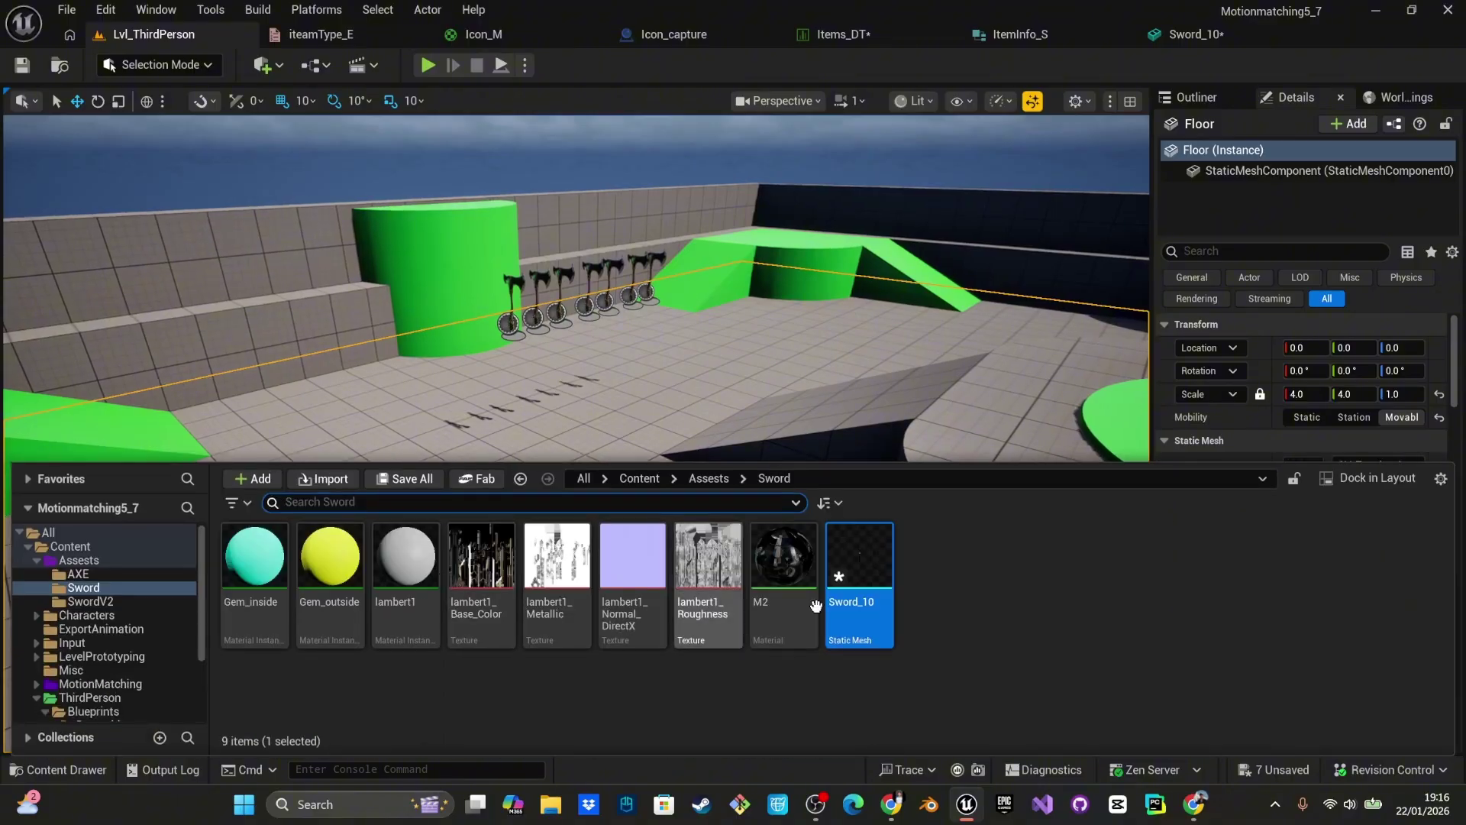
{"action": "left_click_drag", "start_coordinate": [853, 563], "coordinate": [528, 504]}
- Set the raised Sword_10 instance's scale to 10 on all axes and play the level to check its size
{"action": "right_click_drag", "start_coordinate": [599, 509], "coordinate": [598, 508]}
{"action": "key", "text": "w"}
{"action": "key", "text": "r"}
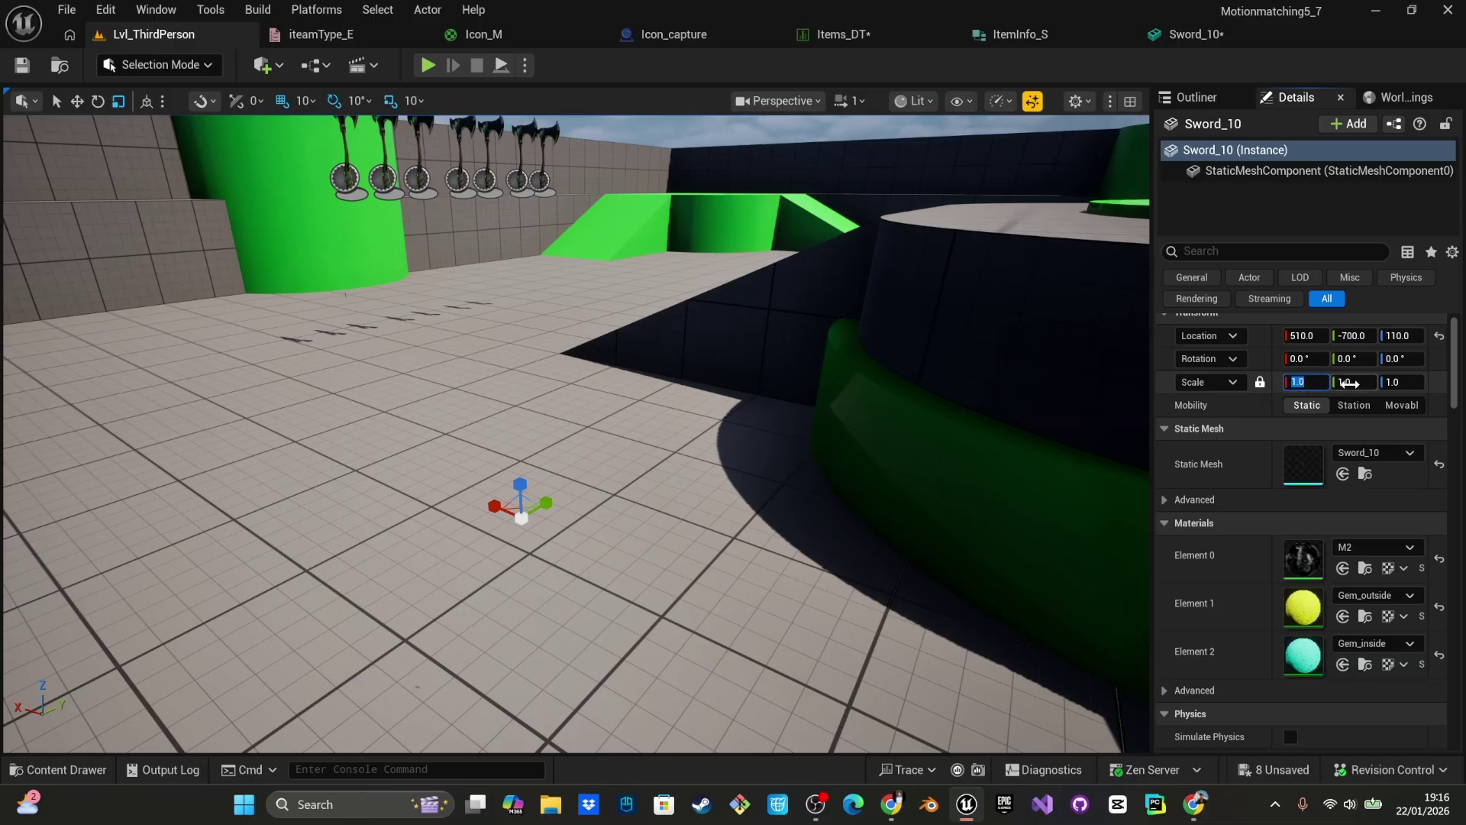
{"action": "type", "text": "10"}
{"action": "key", "text": "Return"}
{"action": "right_click_drag", "start_coordinate": [569, 520], "coordinate": [569, 489]}
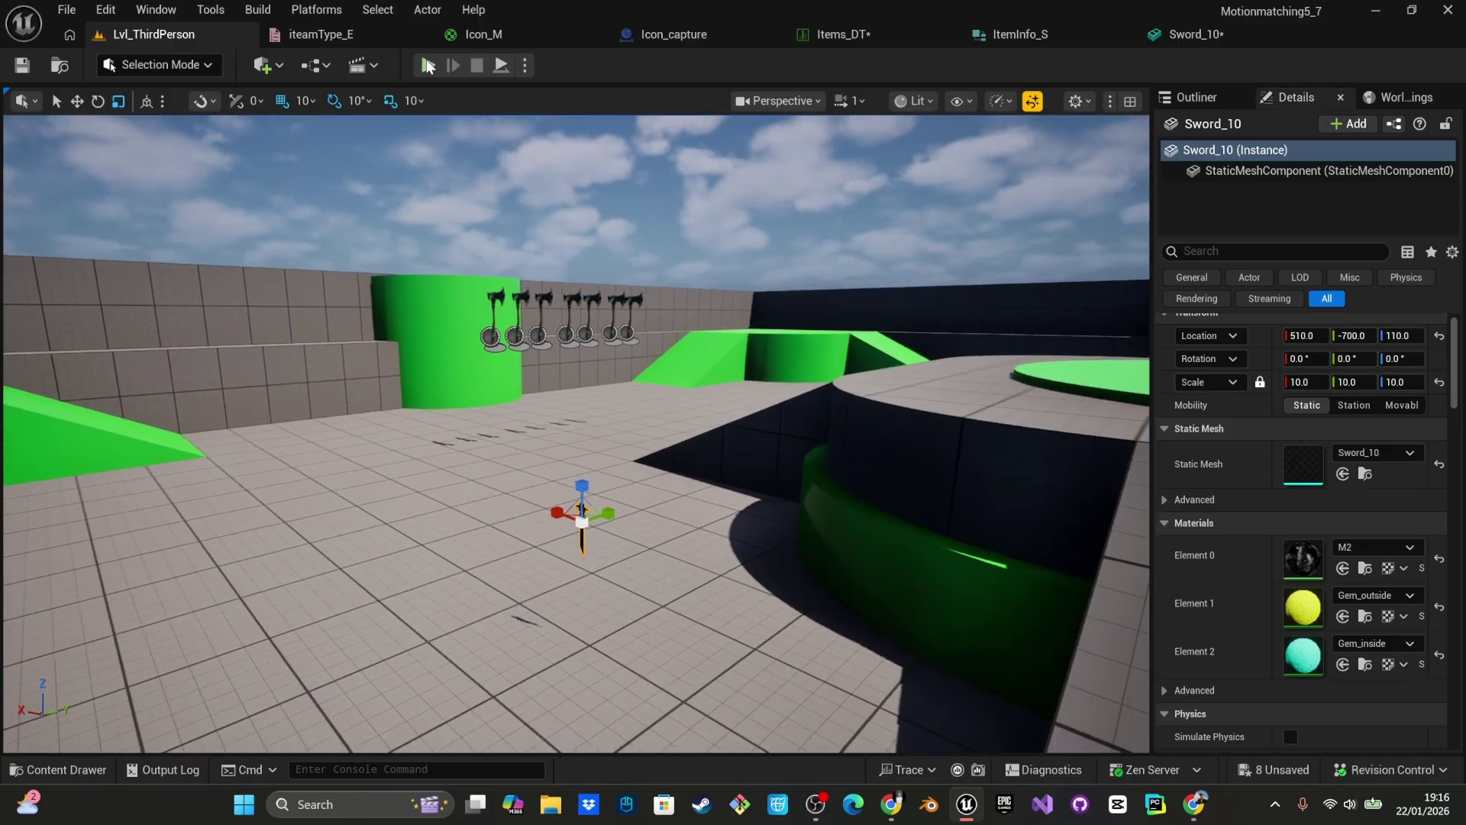
{"action": "left_click", "coordinate": [429, 65]}
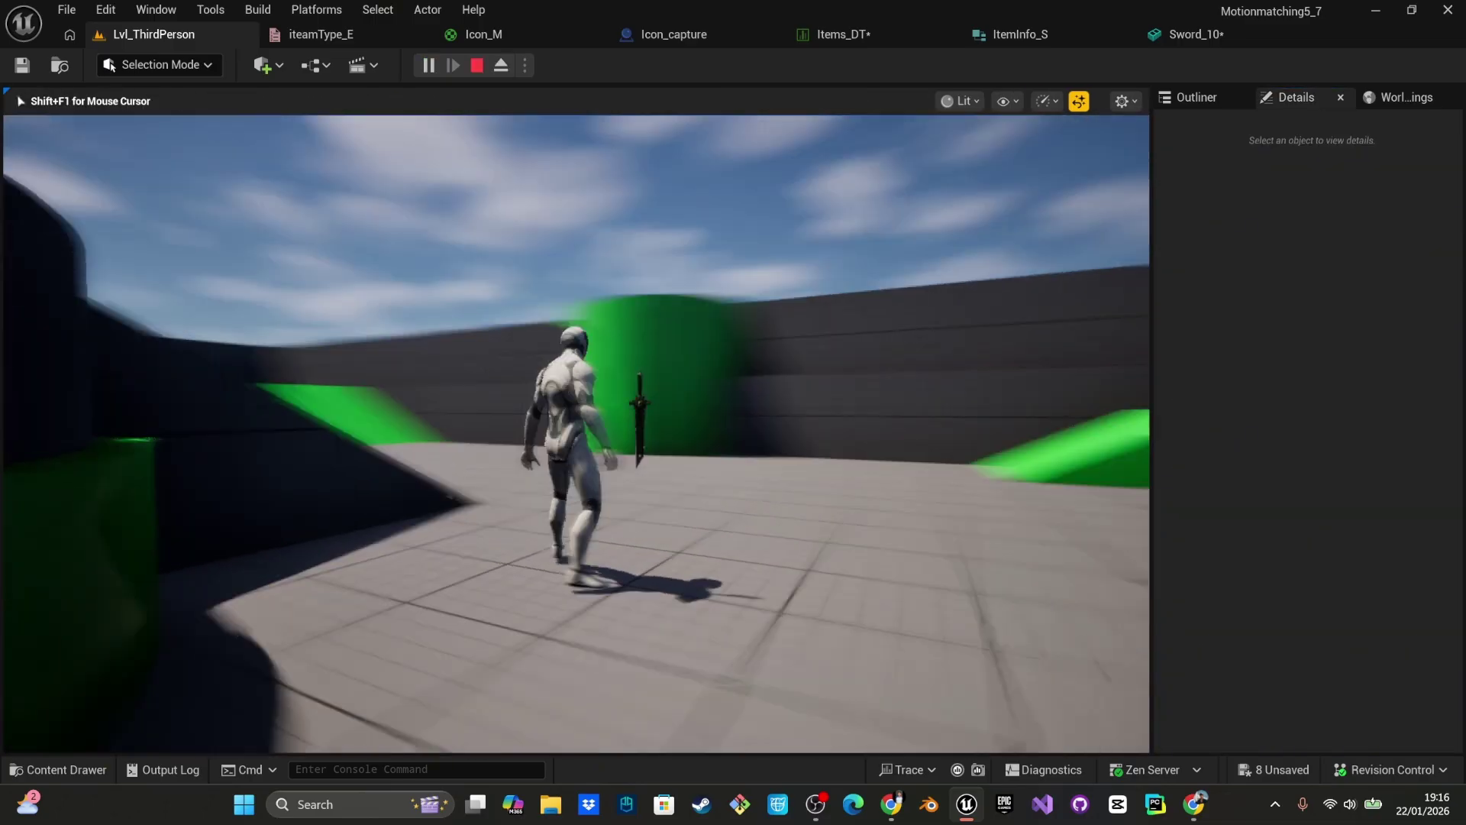
{"action": "key", "text": "Escape"}
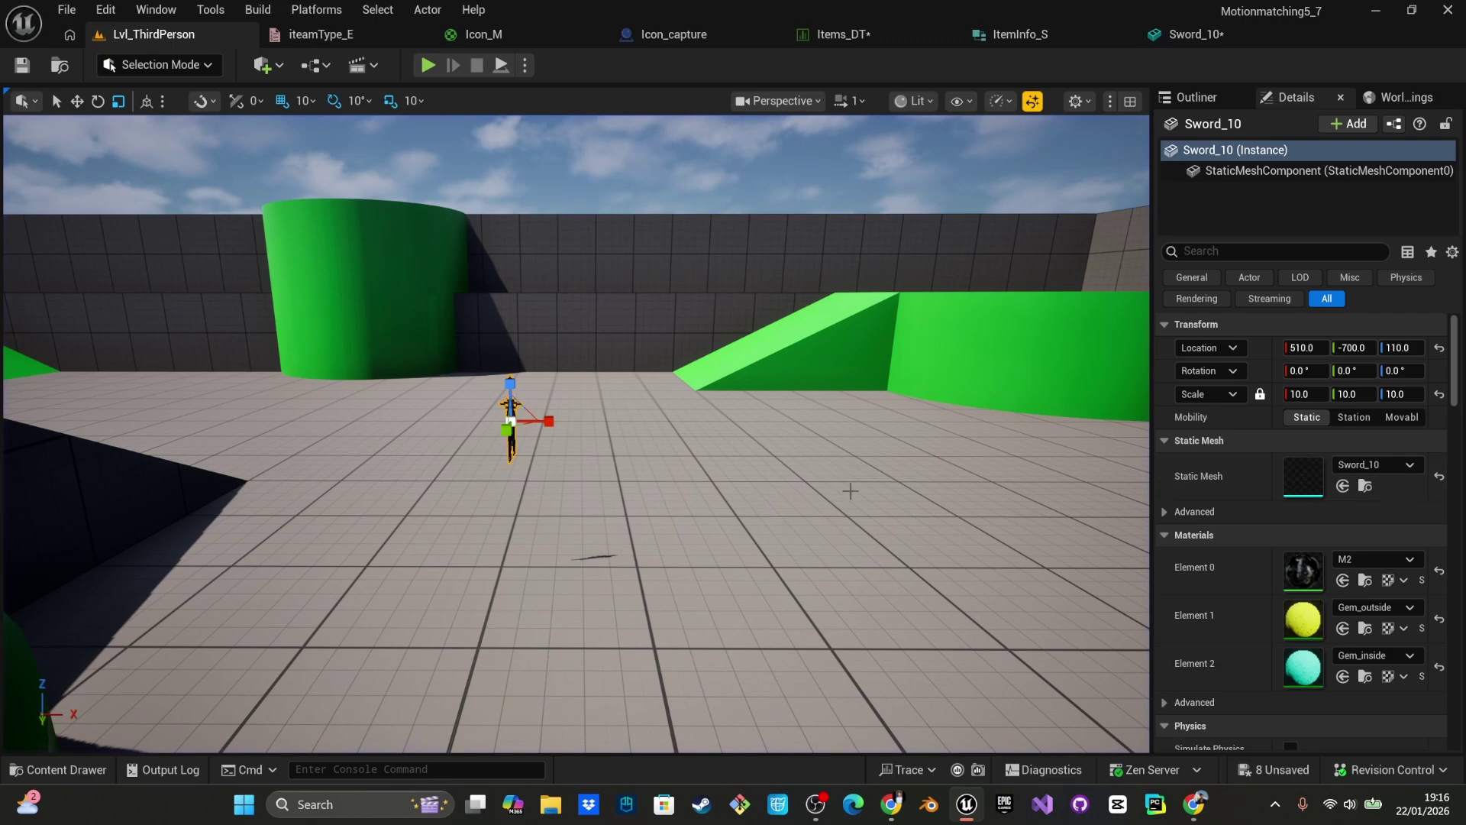
- Set the Sword_10 static mesh's Build Scale to 15 on all three axes and save the mesh
{"action": "key", "text": "ctrl+b"}
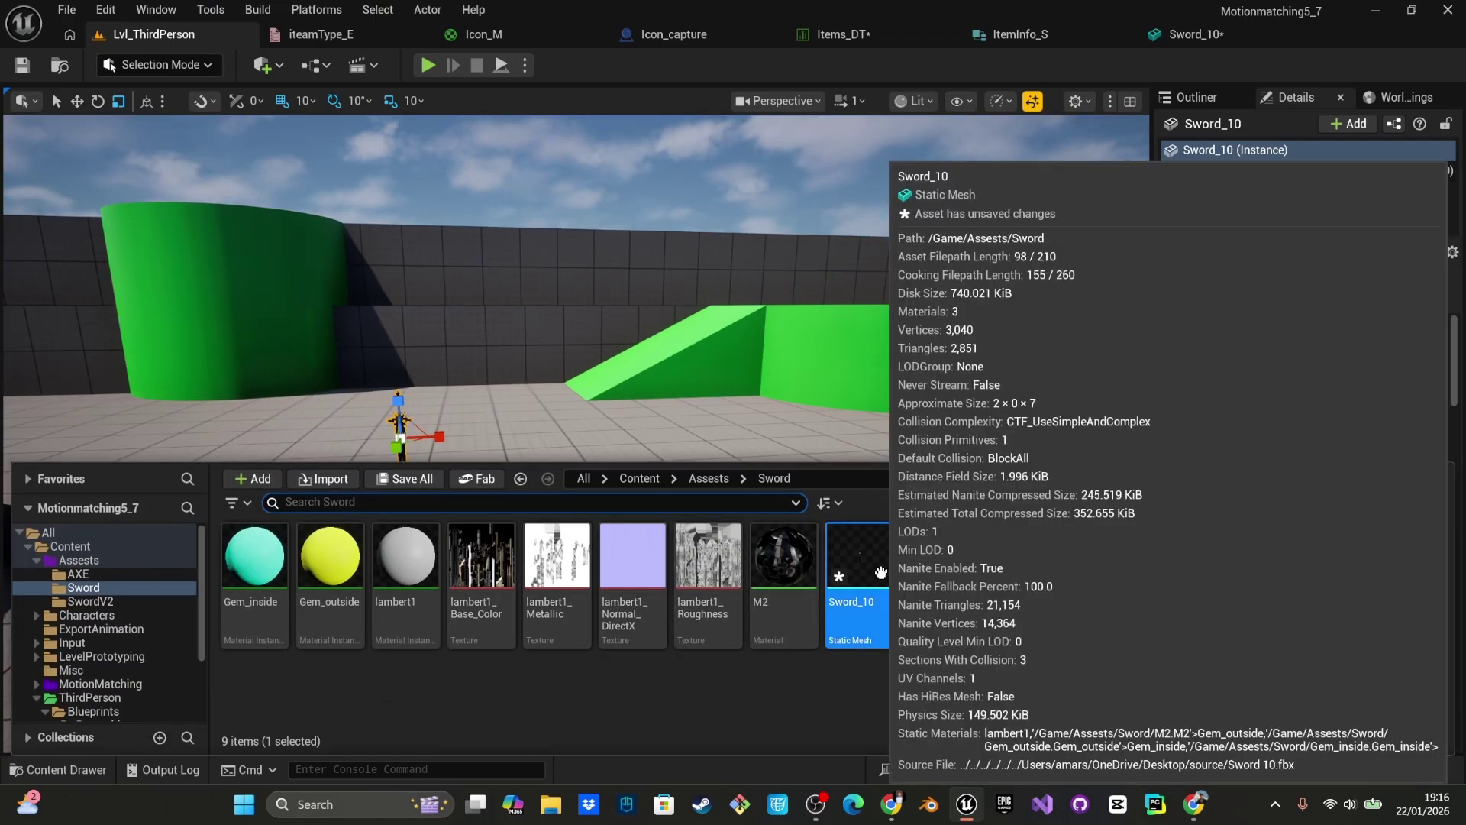
{"action": "double_click", "coordinate": [855, 565]}
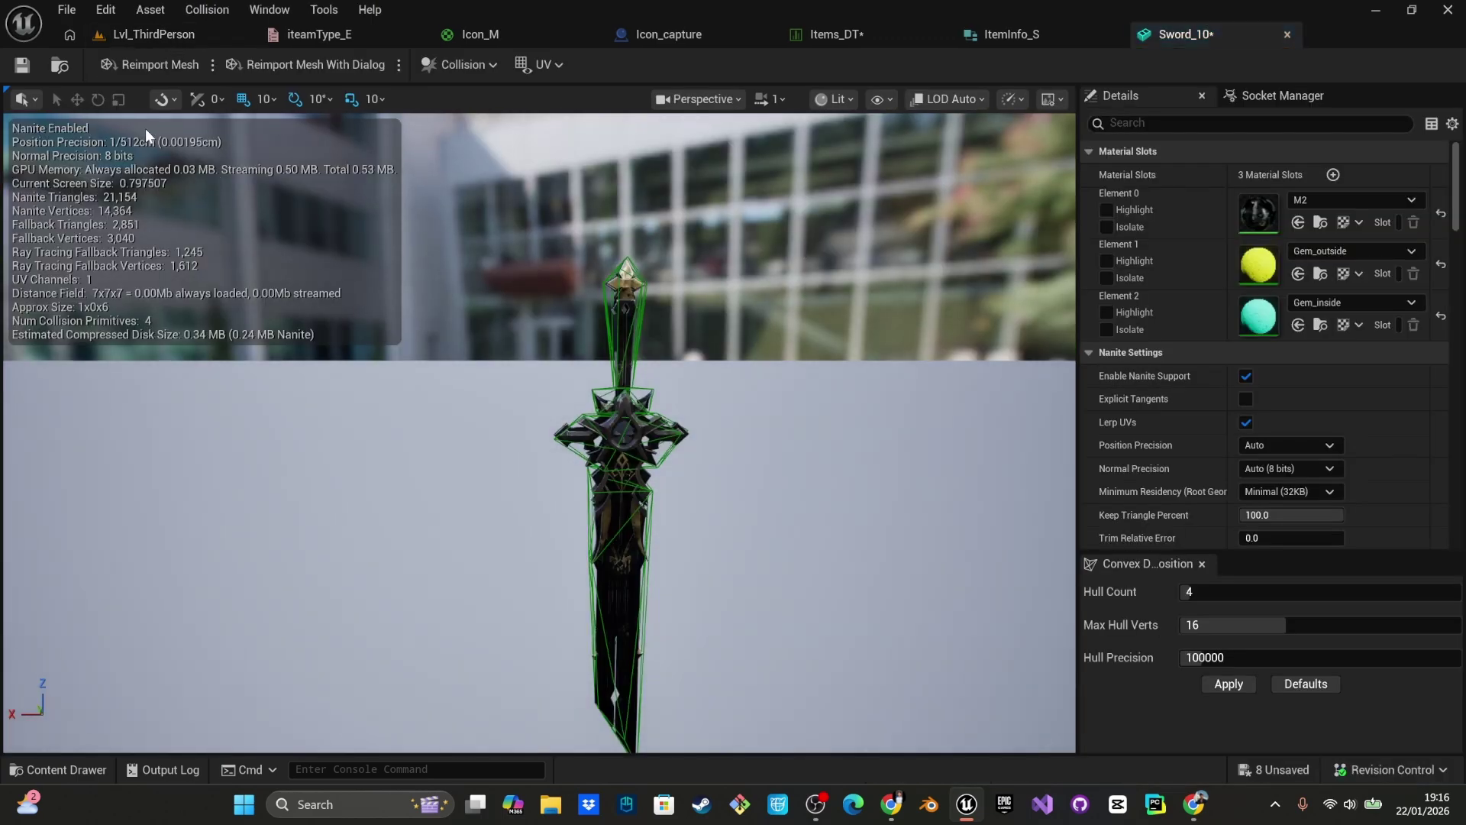
{"action": "left_click", "coordinate": [1183, 122]}
{"action": "type", "text": "sca"}
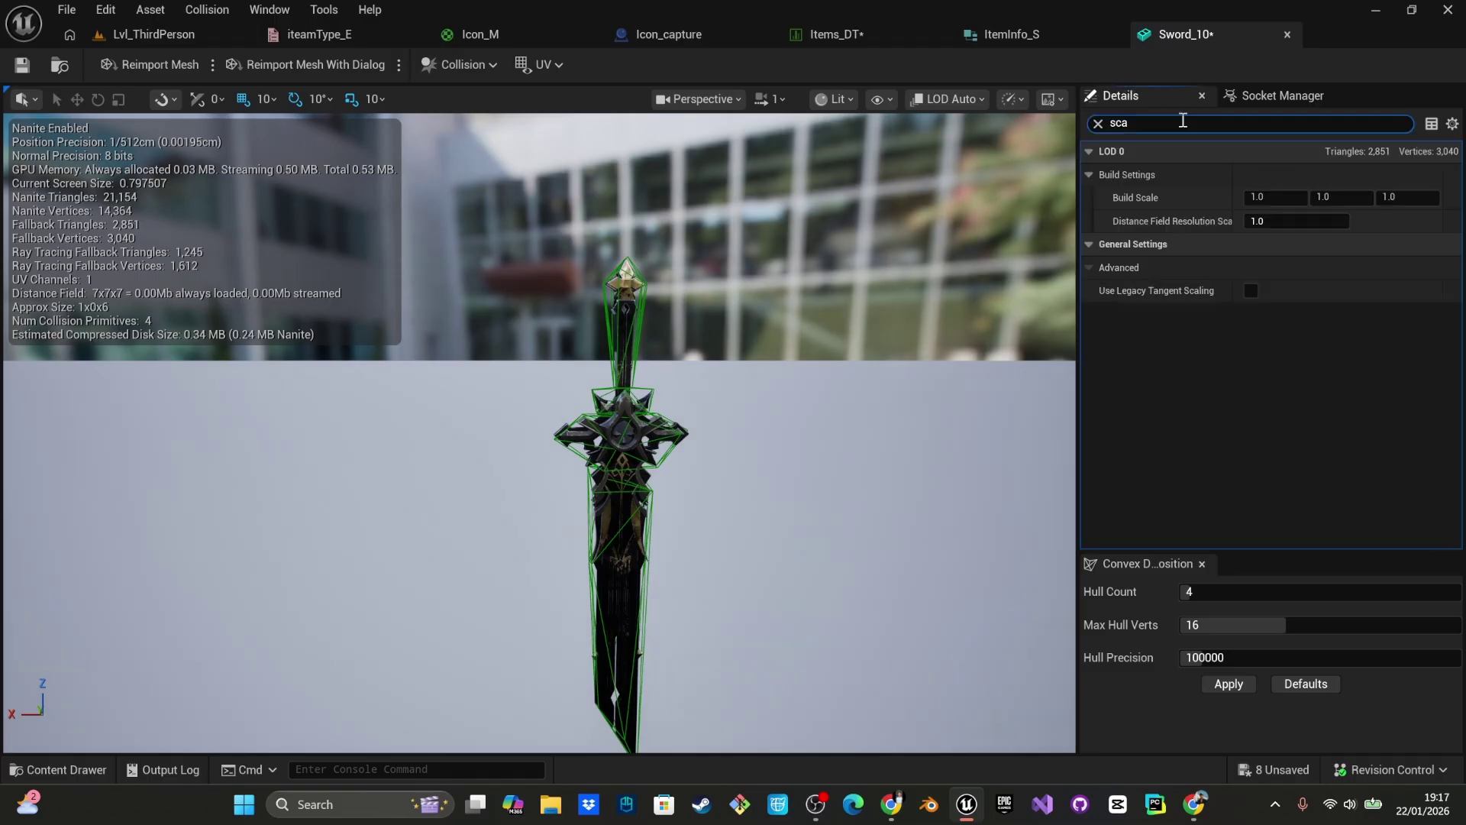
{"action": "left_click", "coordinate": [1270, 196]}
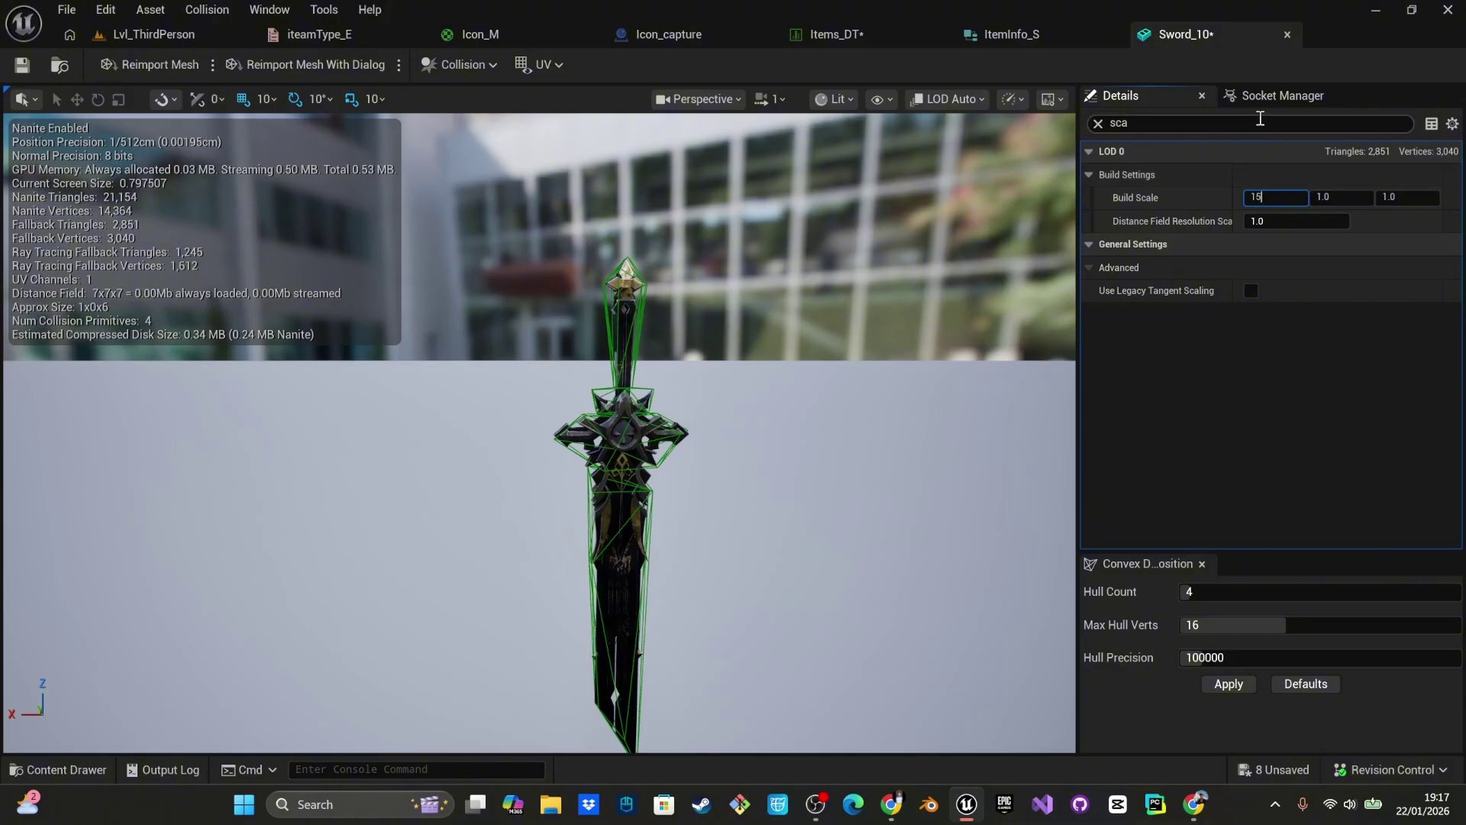
{"action": "left_click", "coordinate": [1341, 196]}
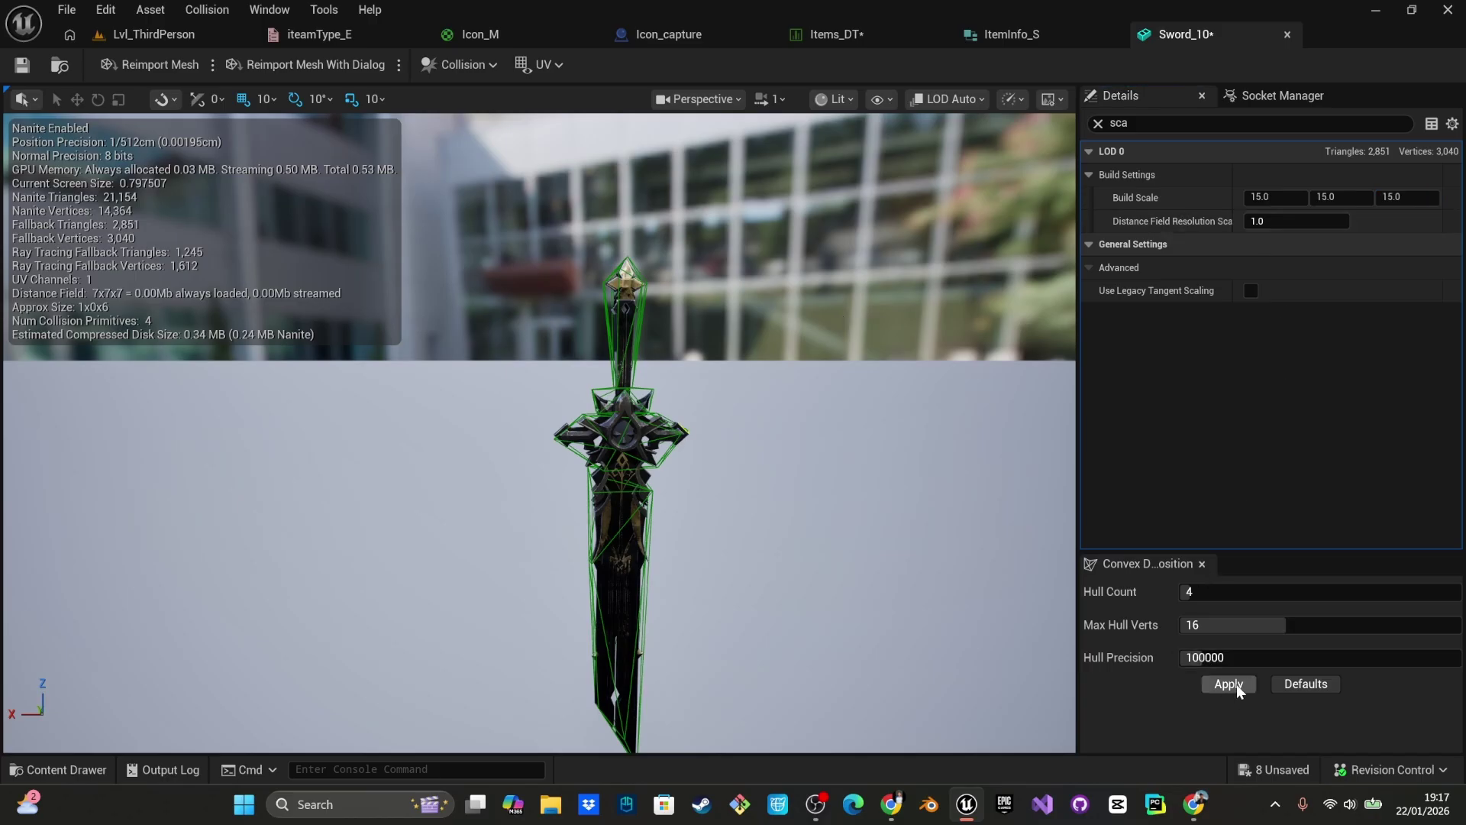
{"action": "key", "text": "ctrl+s"}
{"action": "right_click_drag", "start_coordinate": [682, 332], "coordinate": [701, 352]}
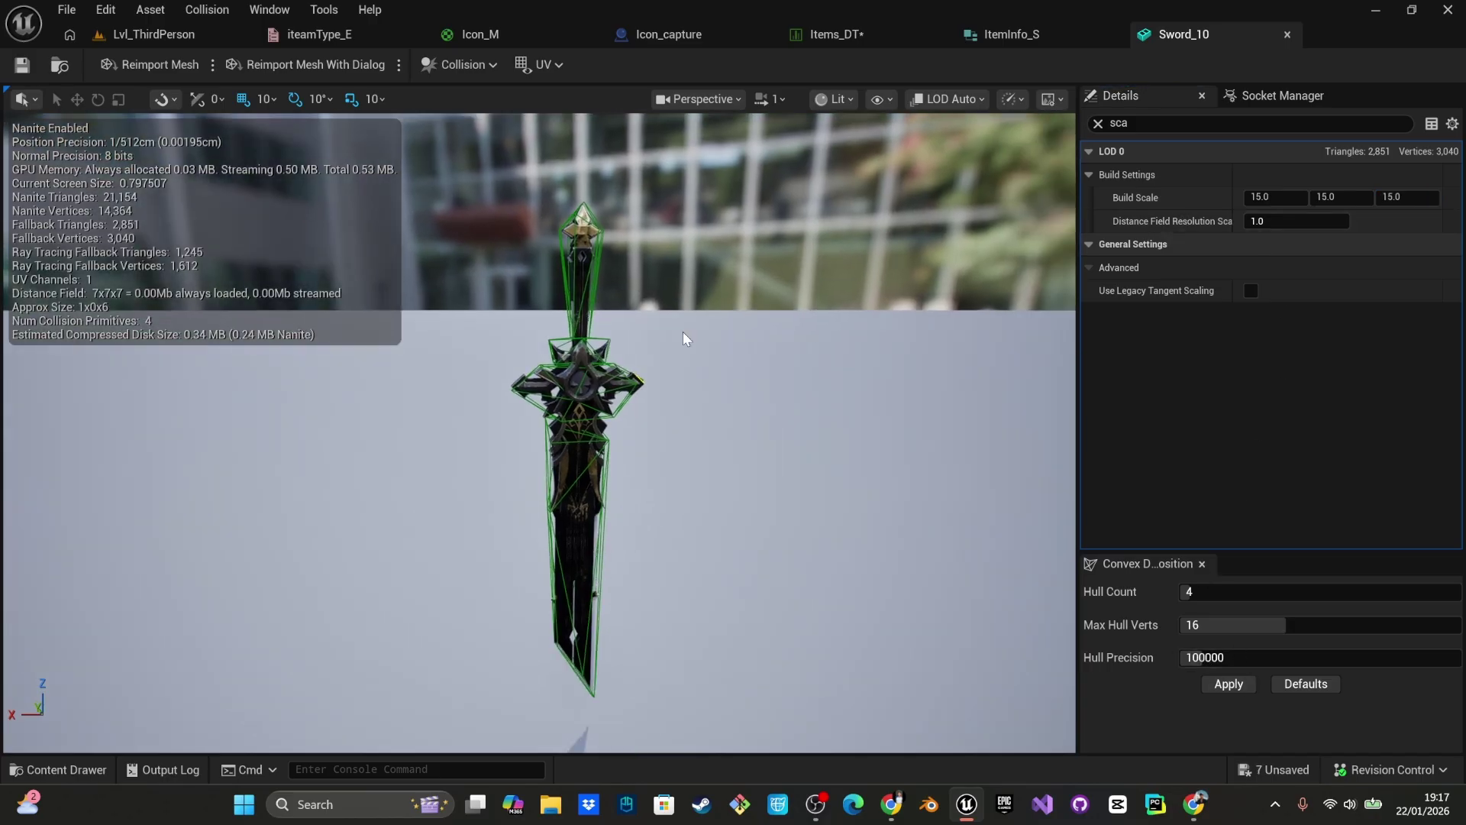
- Place a new instance of the saved Sword_10 mesh on the level floor near the existing sword
{"action": "left_click", "coordinate": [125, 38]}
{"action": "key", "text": "ctrl+space"}
{"action": "left_click_drag", "start_coordinate": [878, 566], "coordinate": [719, 356]}
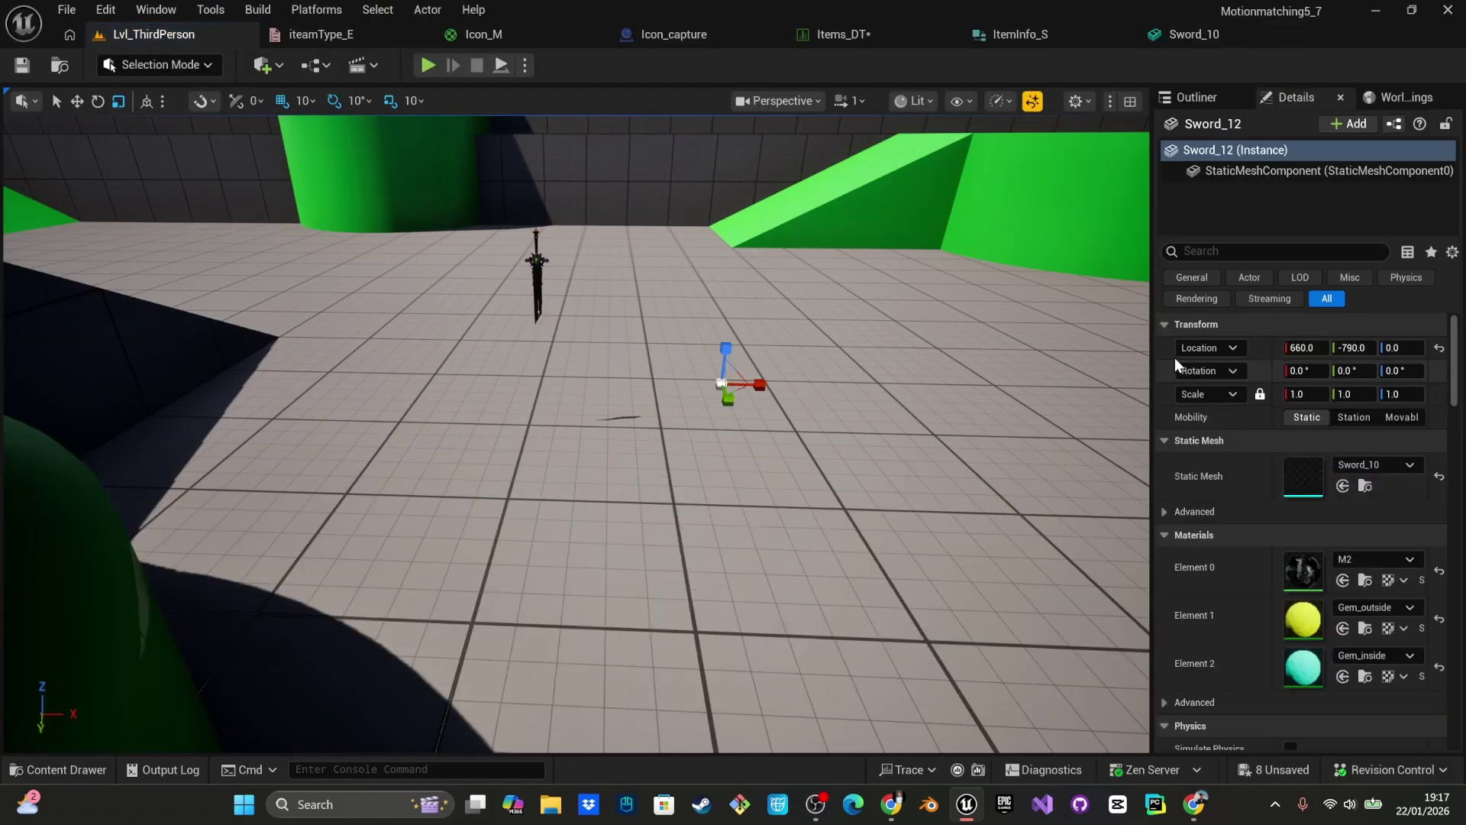
- Close the Sword_10 static mesh editor and return to the Lvl_ThirdPerson level
{"action": "left_click", "coordinate": [1212, 30]}
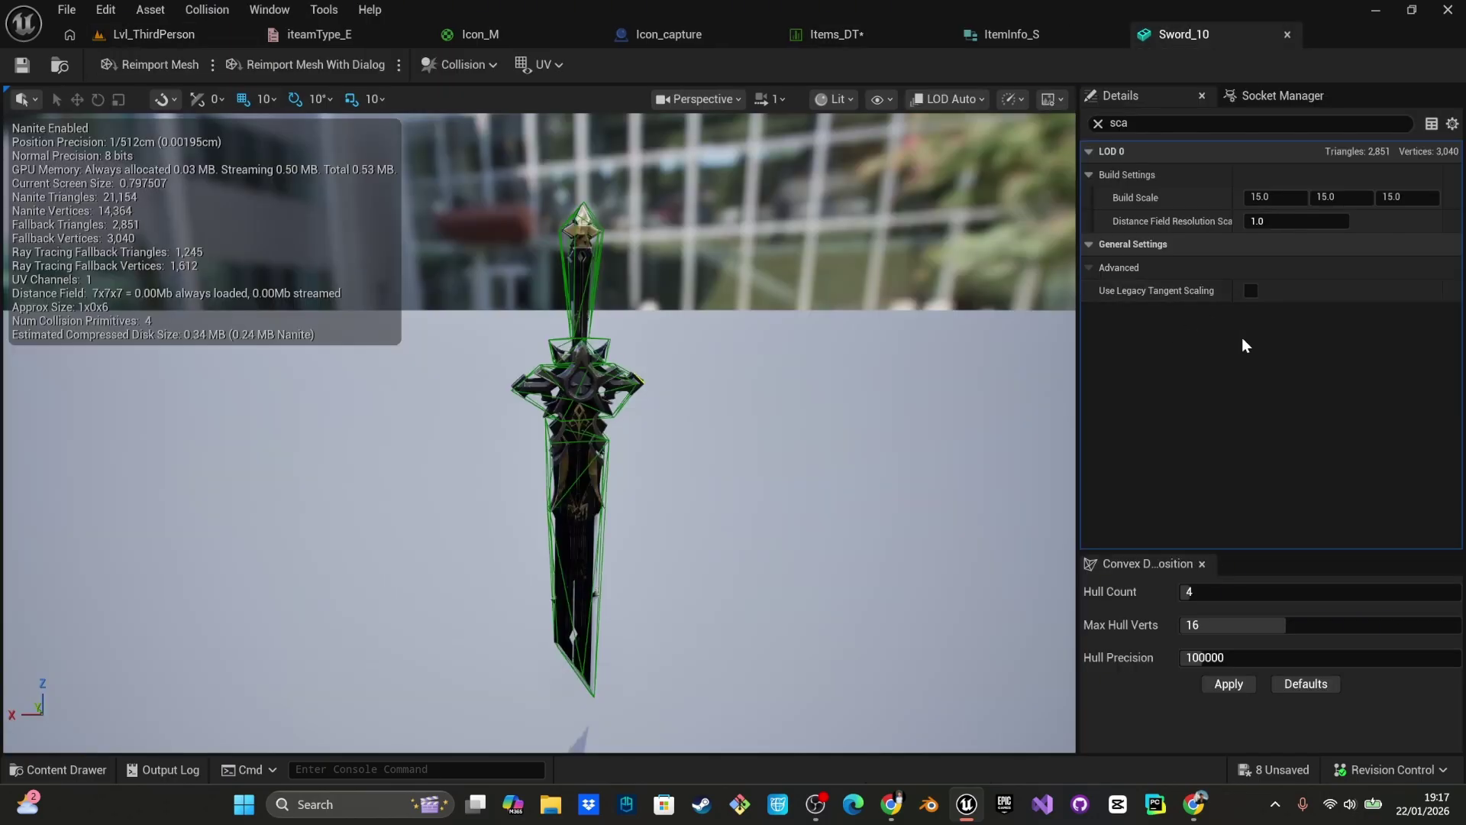
{"action": "left_click", "coordinate": [1287, 35]}
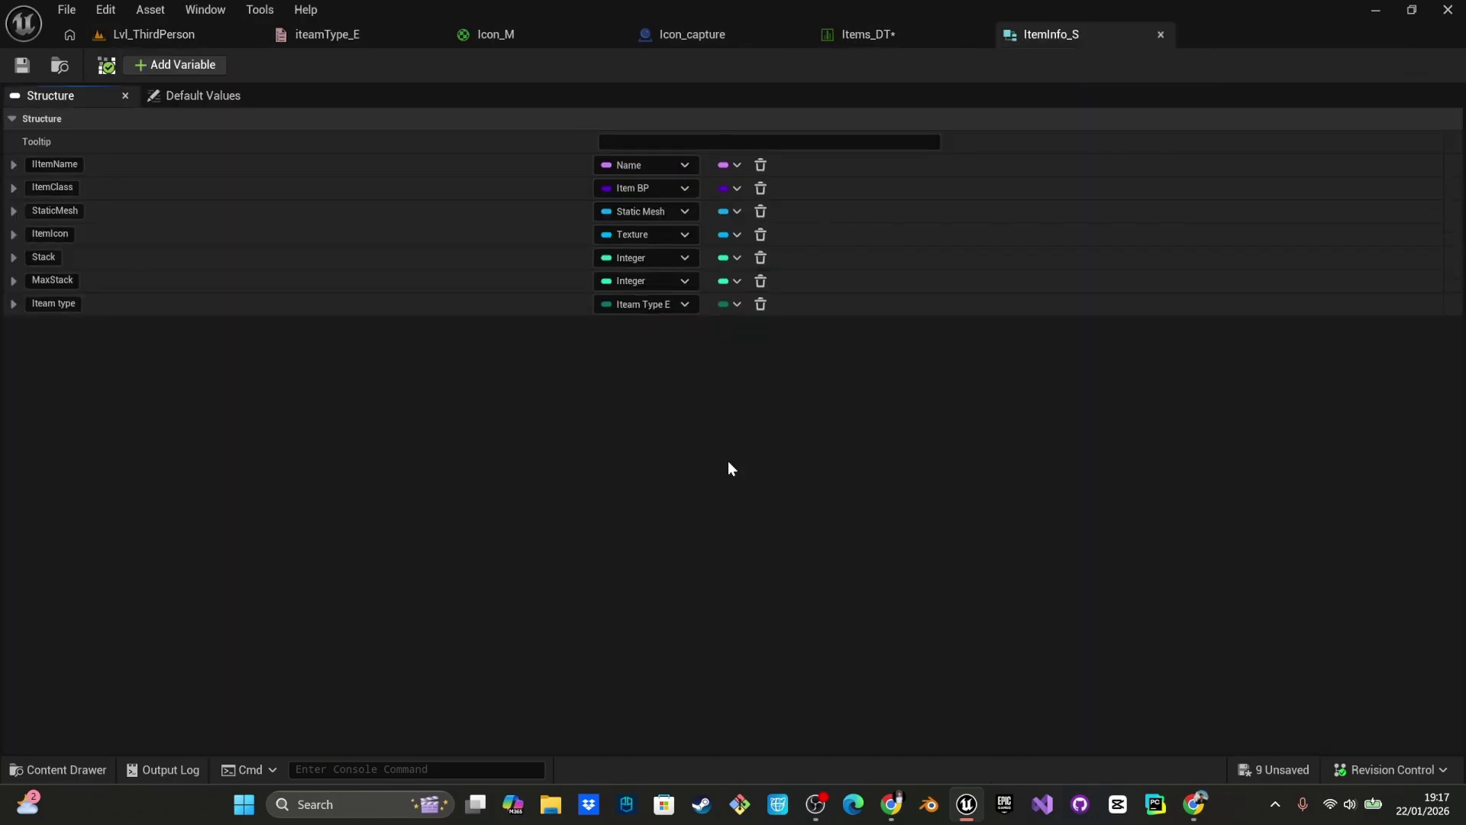
{"action": "key", "text": "ctrl+space"}
{"action": "left_click", "coordinate": [229, 36]}
- Raise the oversized Sword_10 instance above the level floor to a Z location of 370
{"action": "key", "text": "s"}
{"action": "right_click_drag", "start_coordinate": [477, 369], "coordinate": [477, 369]}
{"action": "left_click", "coordinate": [387, 520]}
{"action": "right_click_drag", "start_coordinate": [403, 523], "coordinate": [402, 522]}
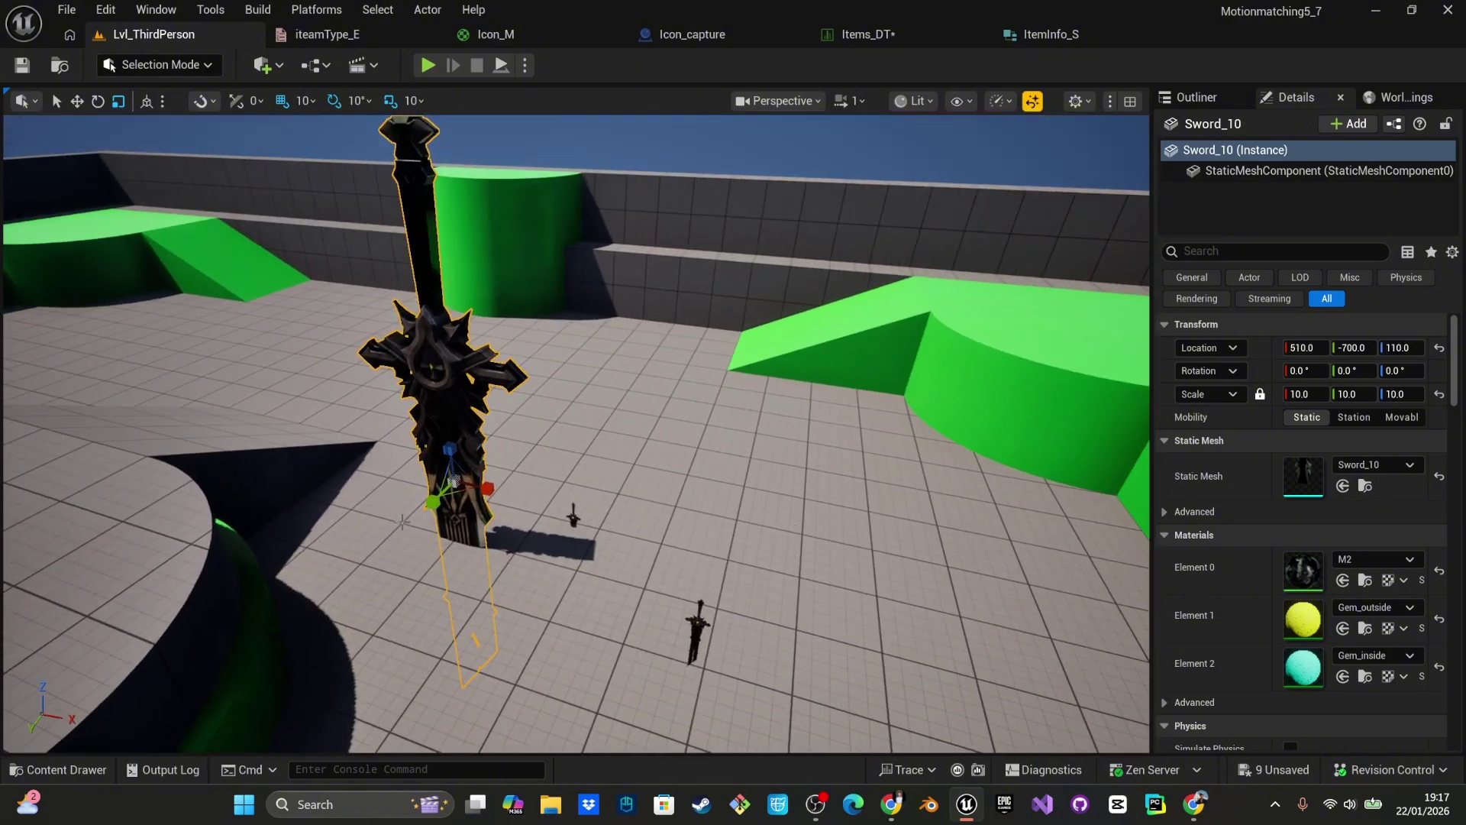
{"action": "left_click_drag", "start_coordinate": [450, 449], "coordinate": [420, 254]}
{"action": "right_click_drag", "start_coordinate": [566, 494], "coordinate": [567, 494]}
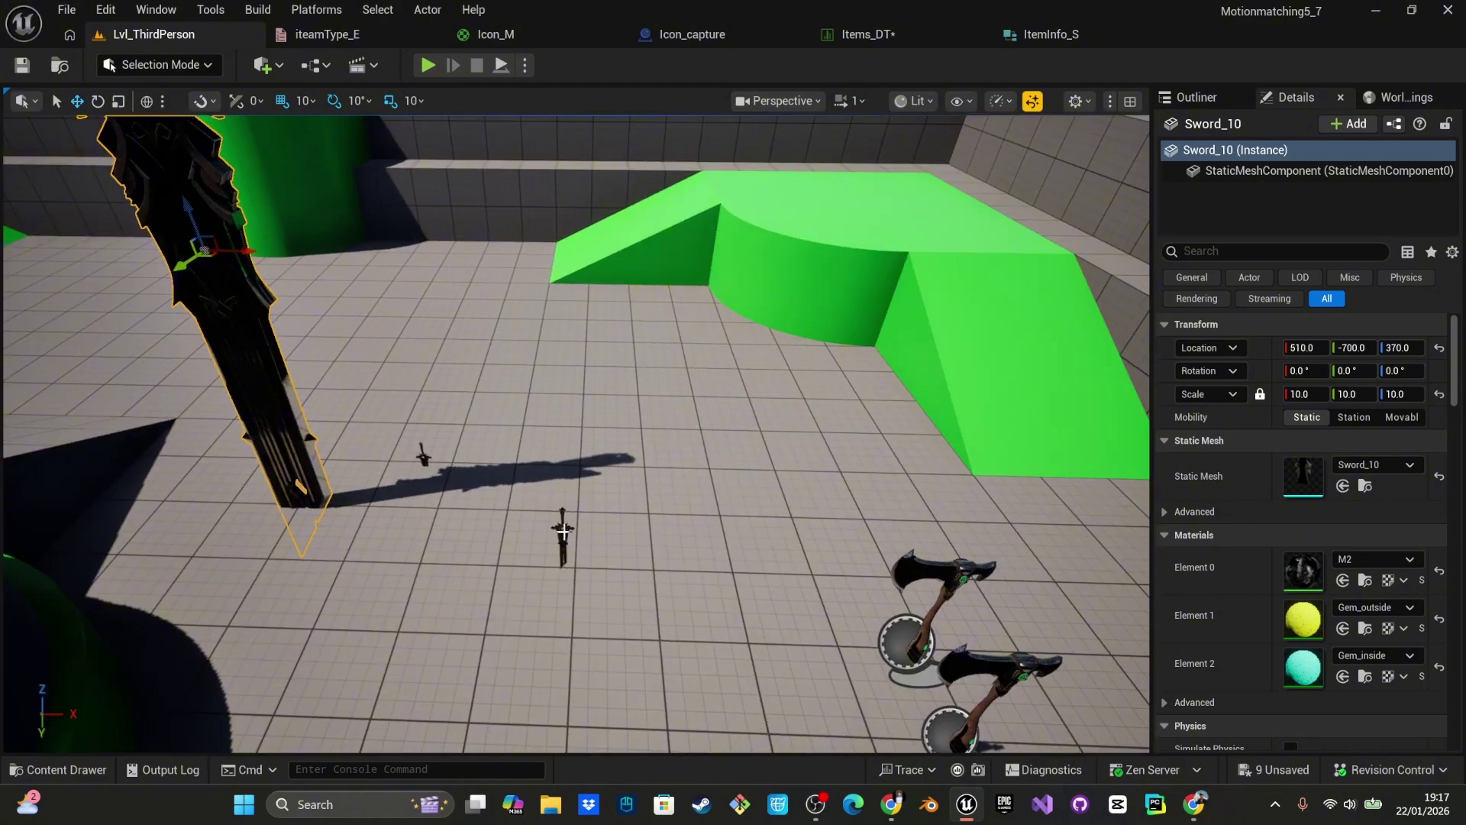
- Delete the surplus small sword copies and the oversized Sword_10 instance from the level
{"action": "left_click", "coordinate": [562, 529]}
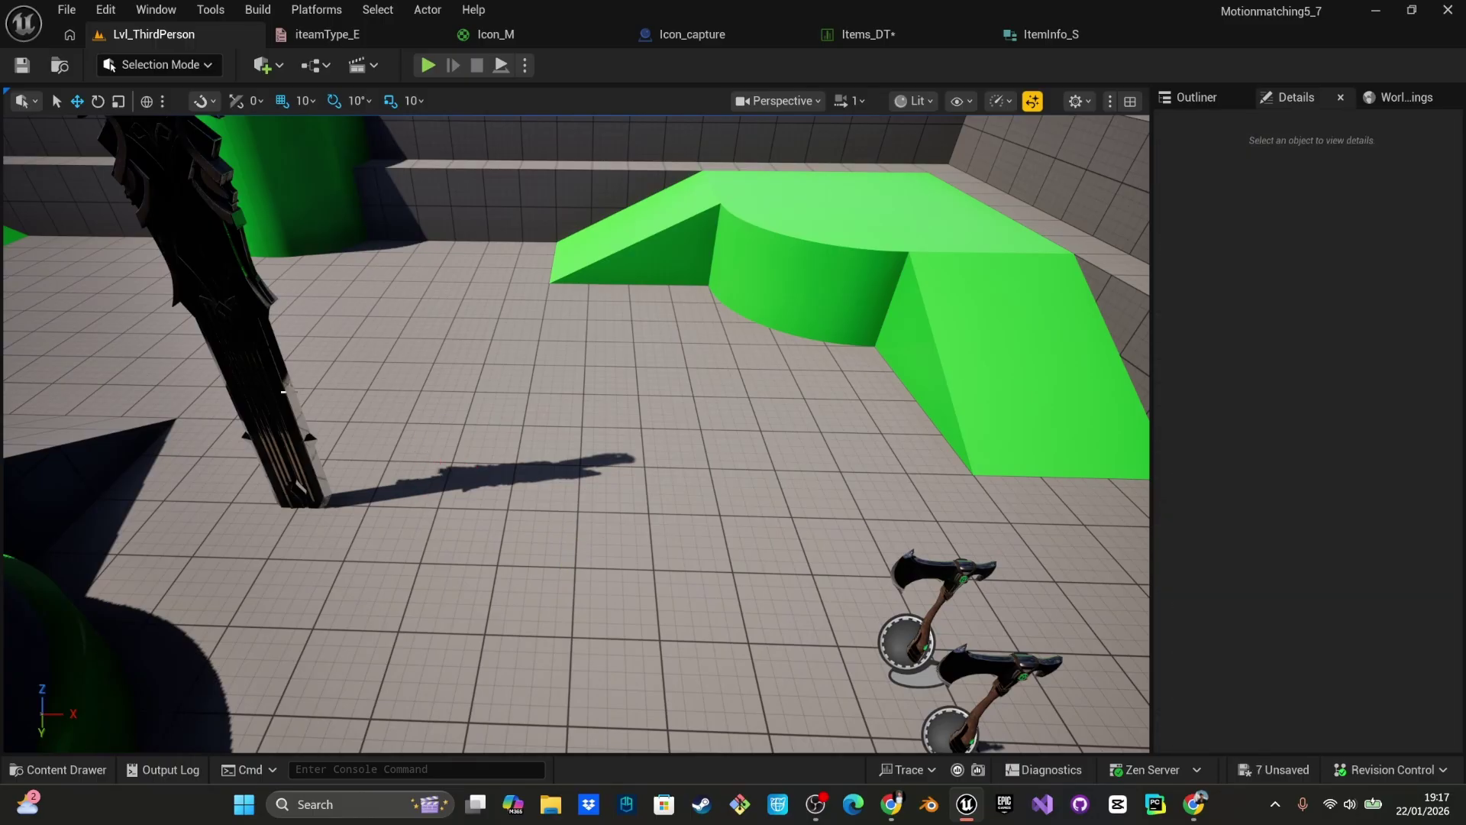
{"action": "left_click", "coordinate": [287, 391]}
{"action": "key", "text": "Delete"}
{"action": "right_click_drag", "start_coordinate": [412, 406], "coordinate": [412, 405]}
{"action": "right_click", "coordinate": [401, 496]}
{"action": "key", "text": "Escape"}
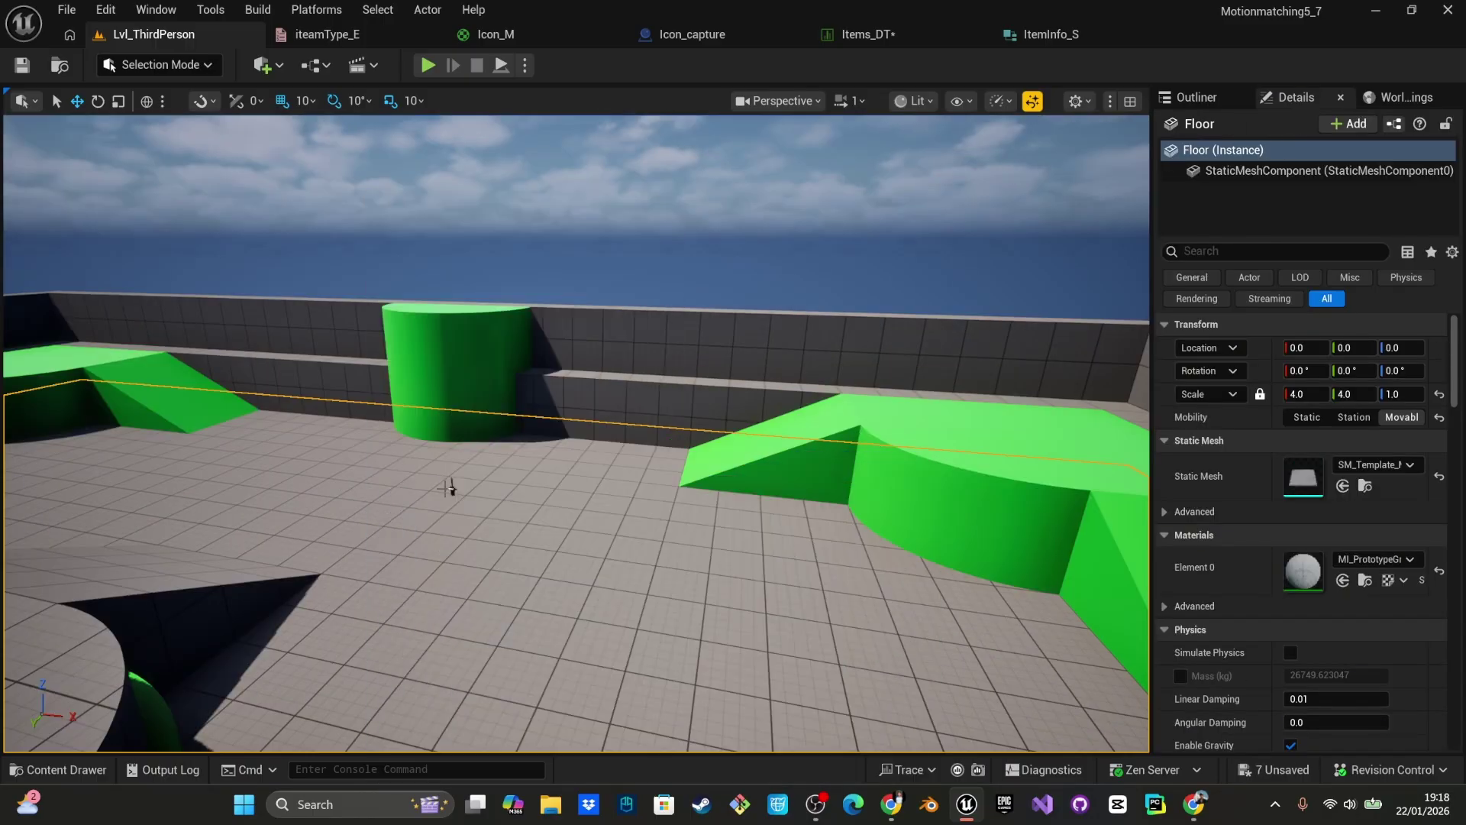
- Play the level to compare the remaining sword's size with the character, and end the play session
{"action": "left_click", "coordinate": [450, 487]}
{"action": "key", "text": "alt+p"}
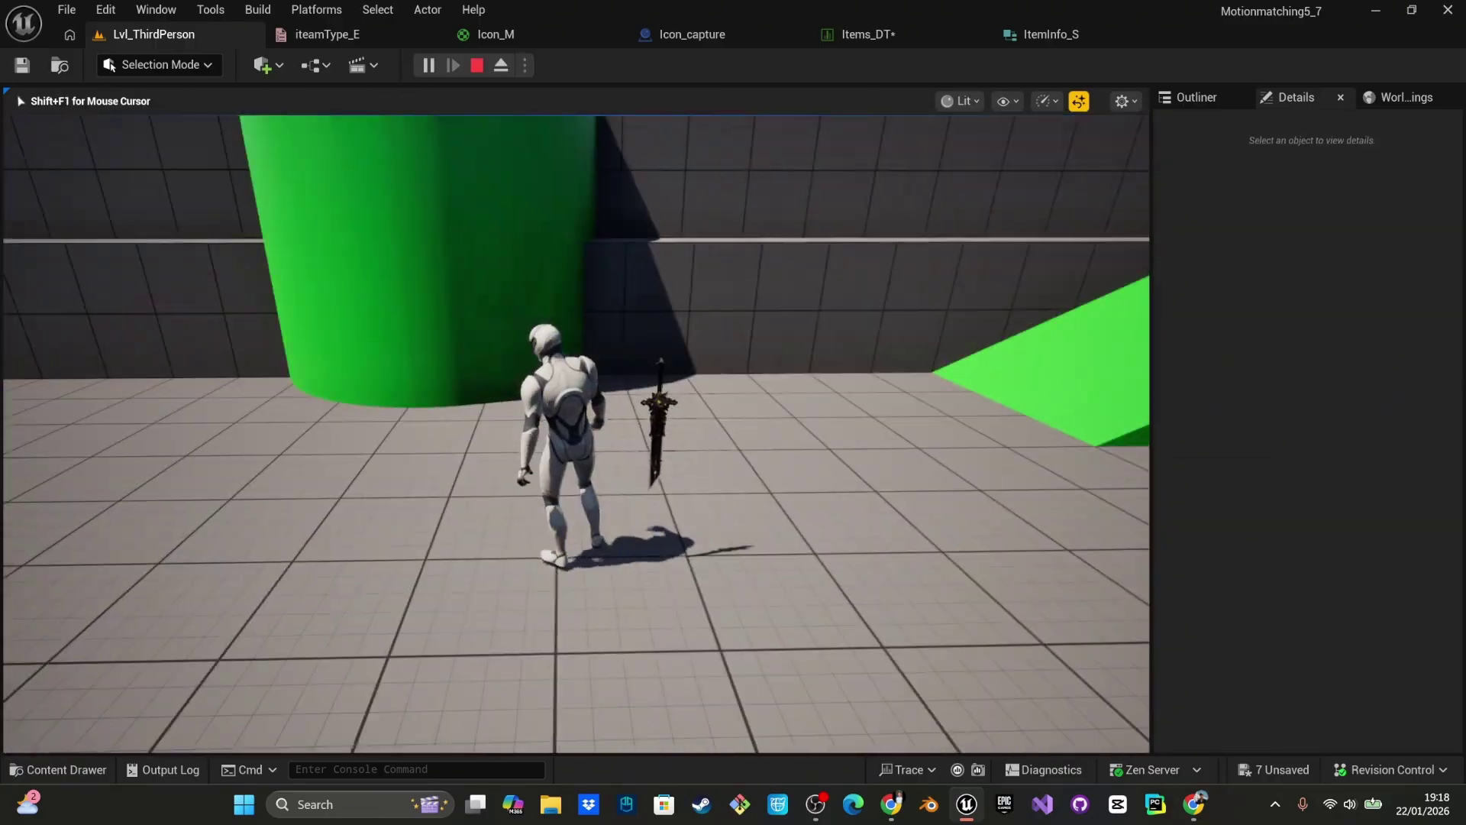
{"action": "key", "text": "Escape"}
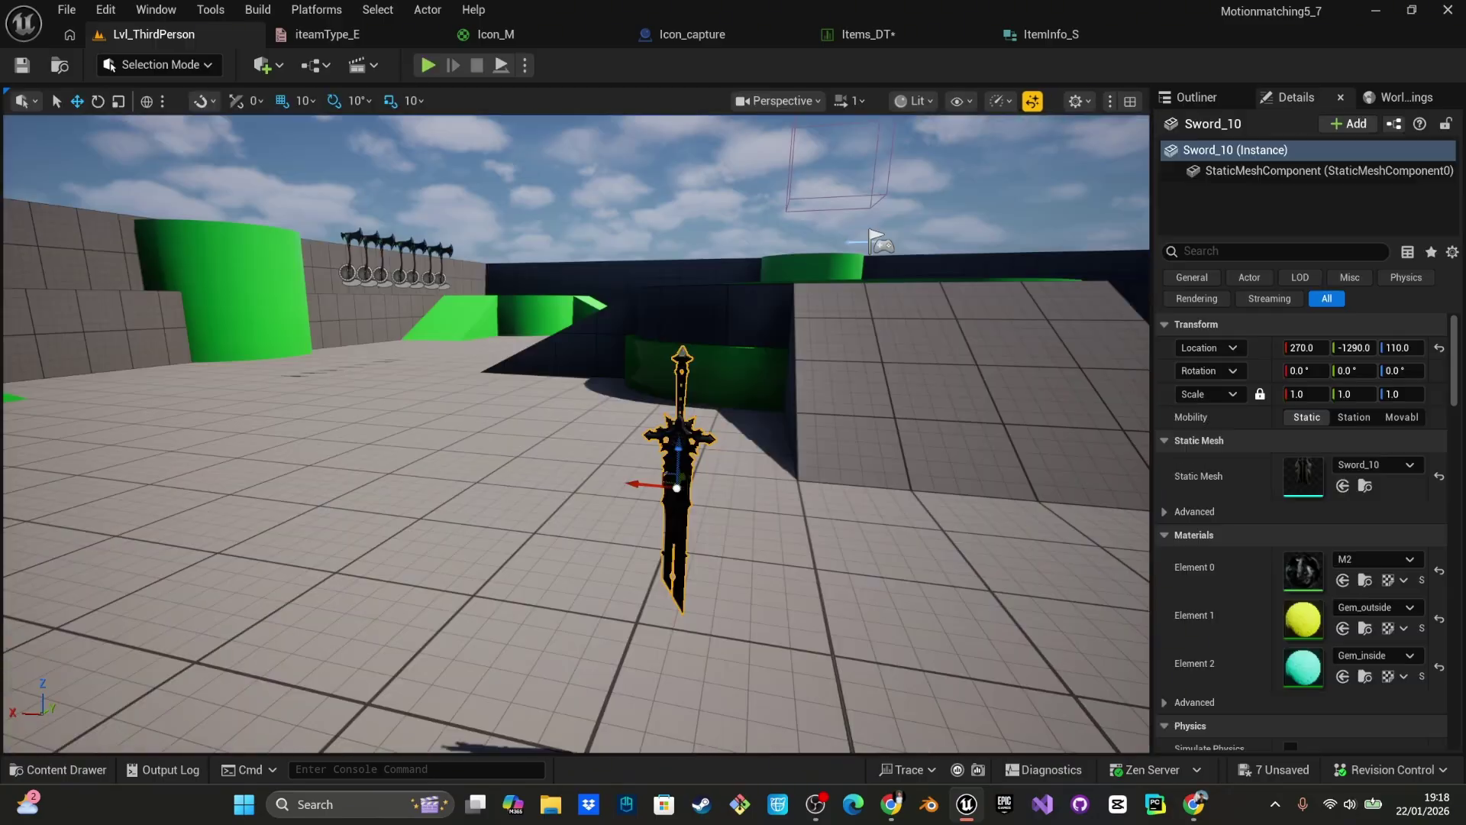
- Create a child Blueprint class of Item_BP in the ThirdPerson/Blueprints/ITEM folder
{"action": "key", "text": "ctrl+space"}
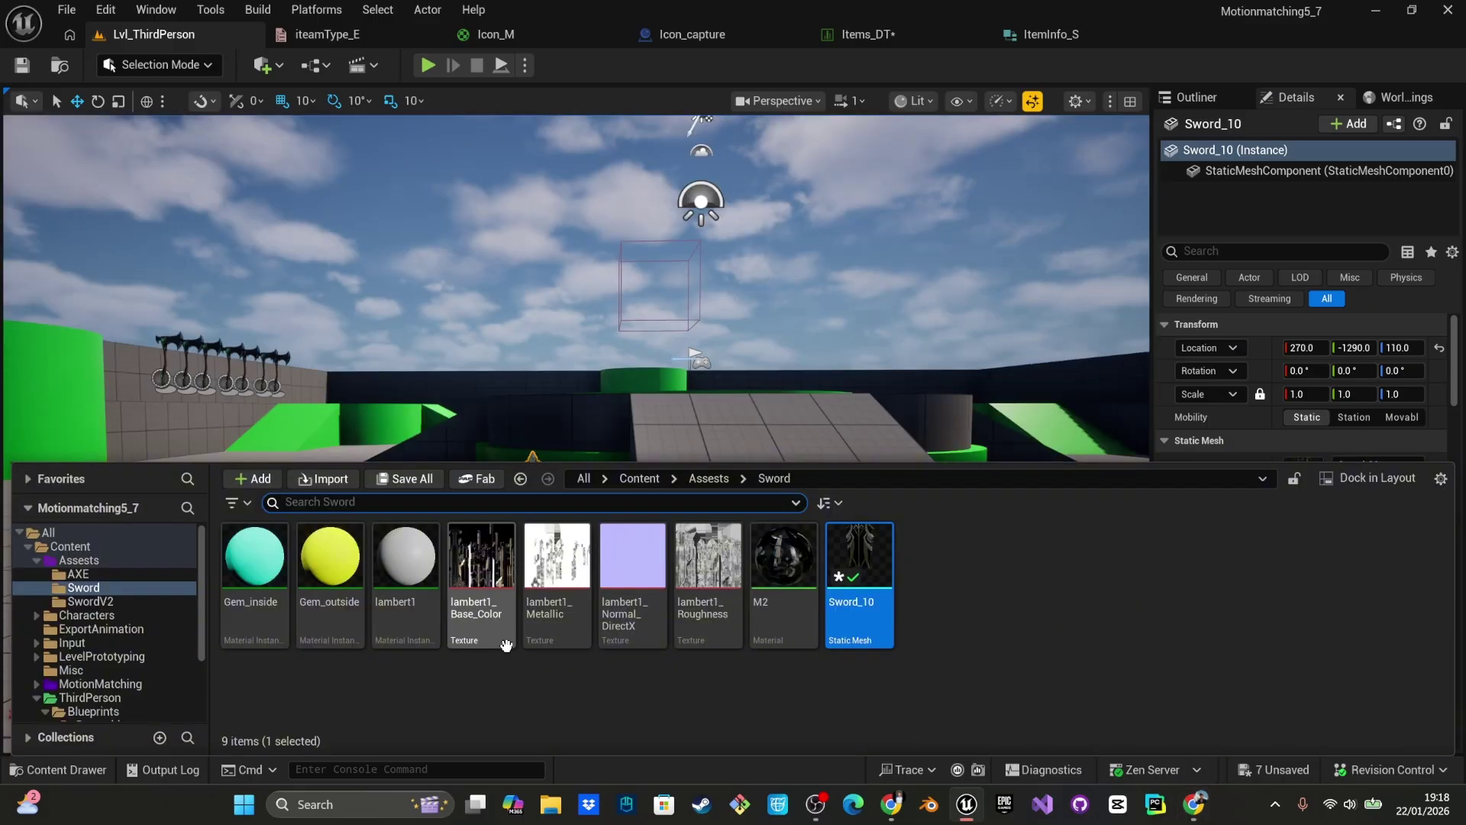
{"action": "left_click", "coordinate": [703, 478]}
{"action": "left_click", "coordinate": [638, 478]}
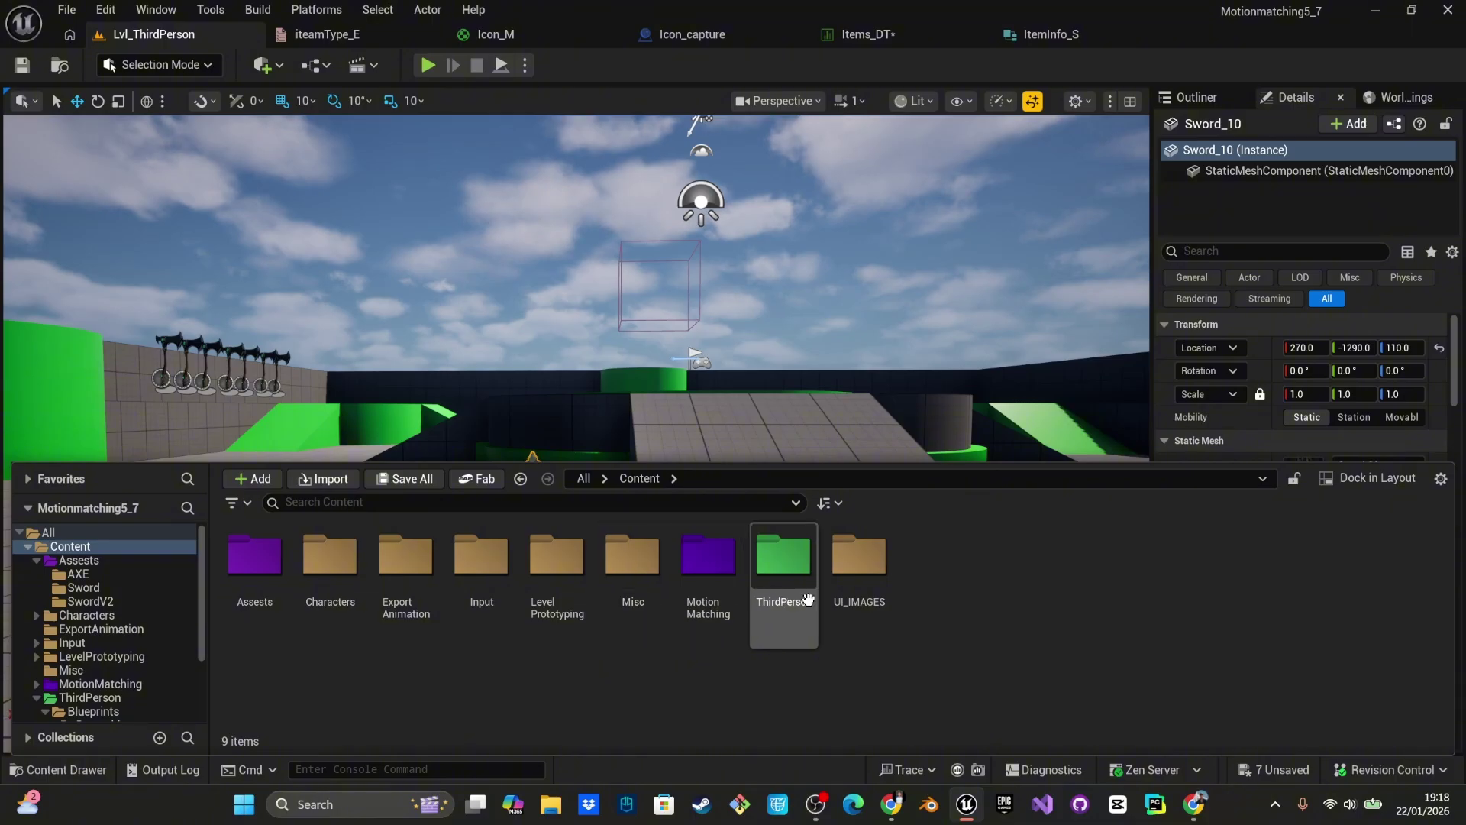
{"action": "double_click", "coordinate": [783, 556]}
{"action": "double_click", "coordinate": [254, 556]}
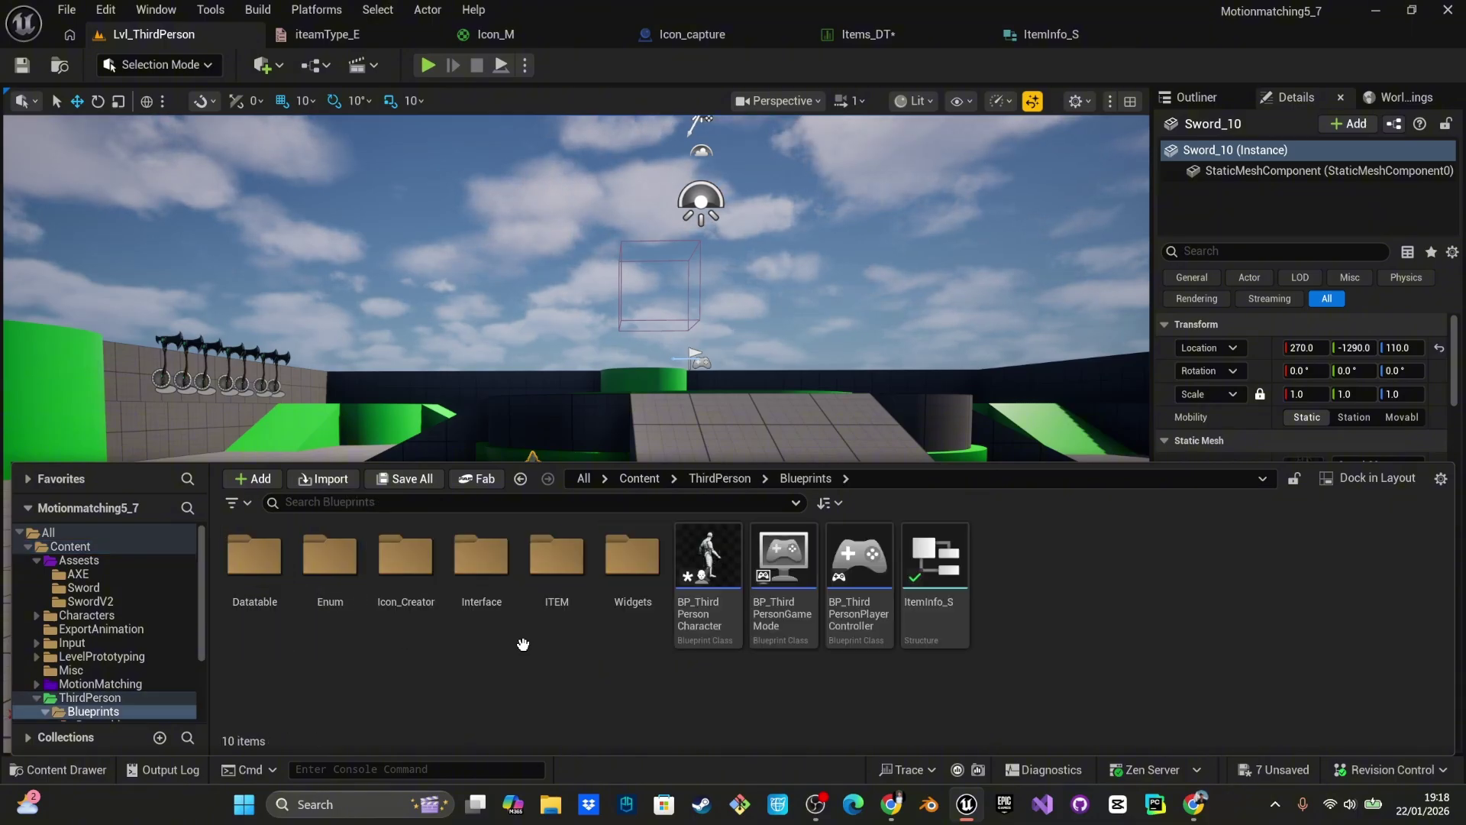
{"action": "double_click", "coordinate": [556, 555]}
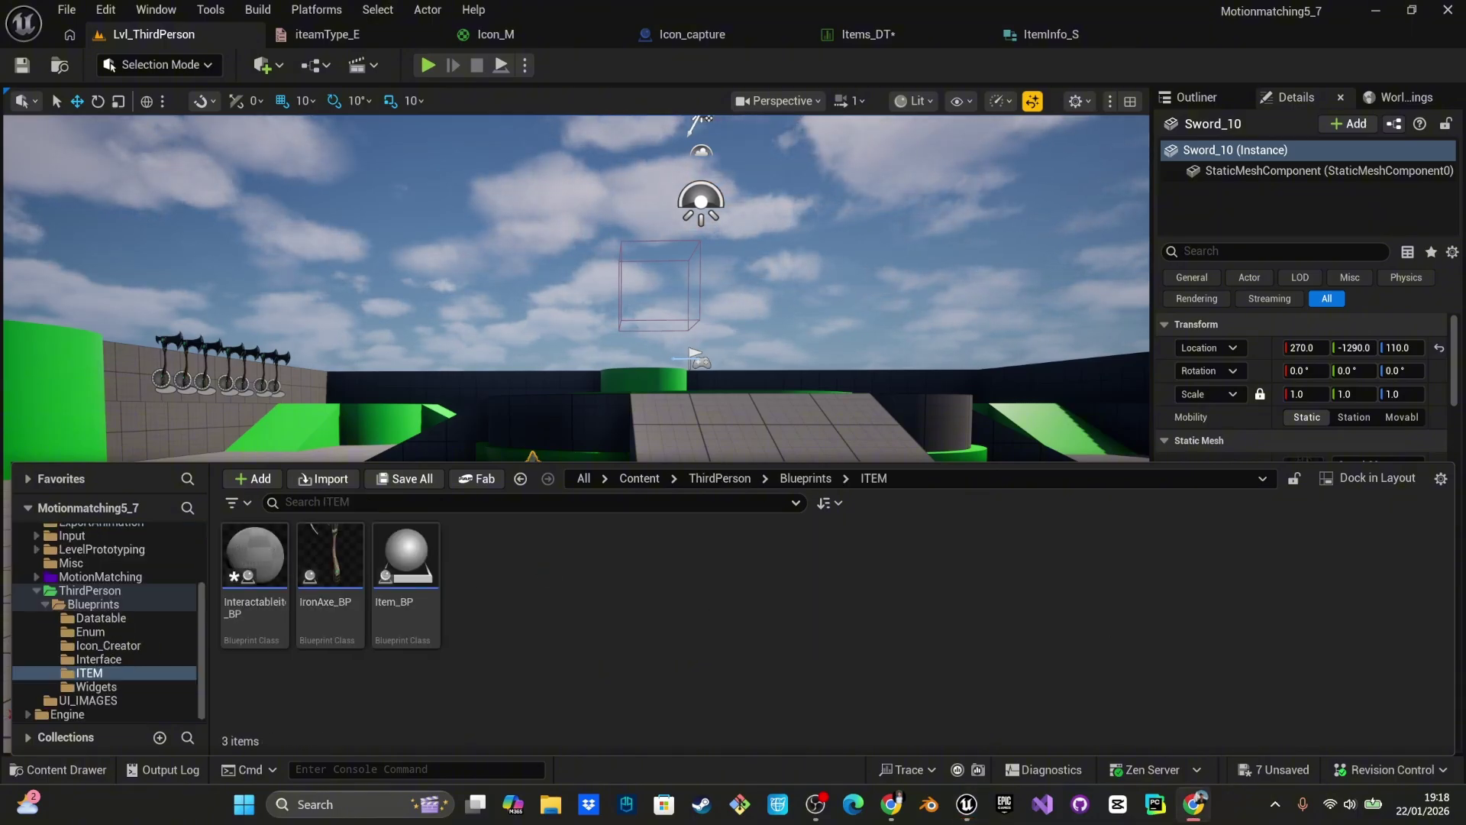
{"action": "left_click", "coordinate": [413, 557]}
{"action": "right_click", "coordinate": [422, 552]}
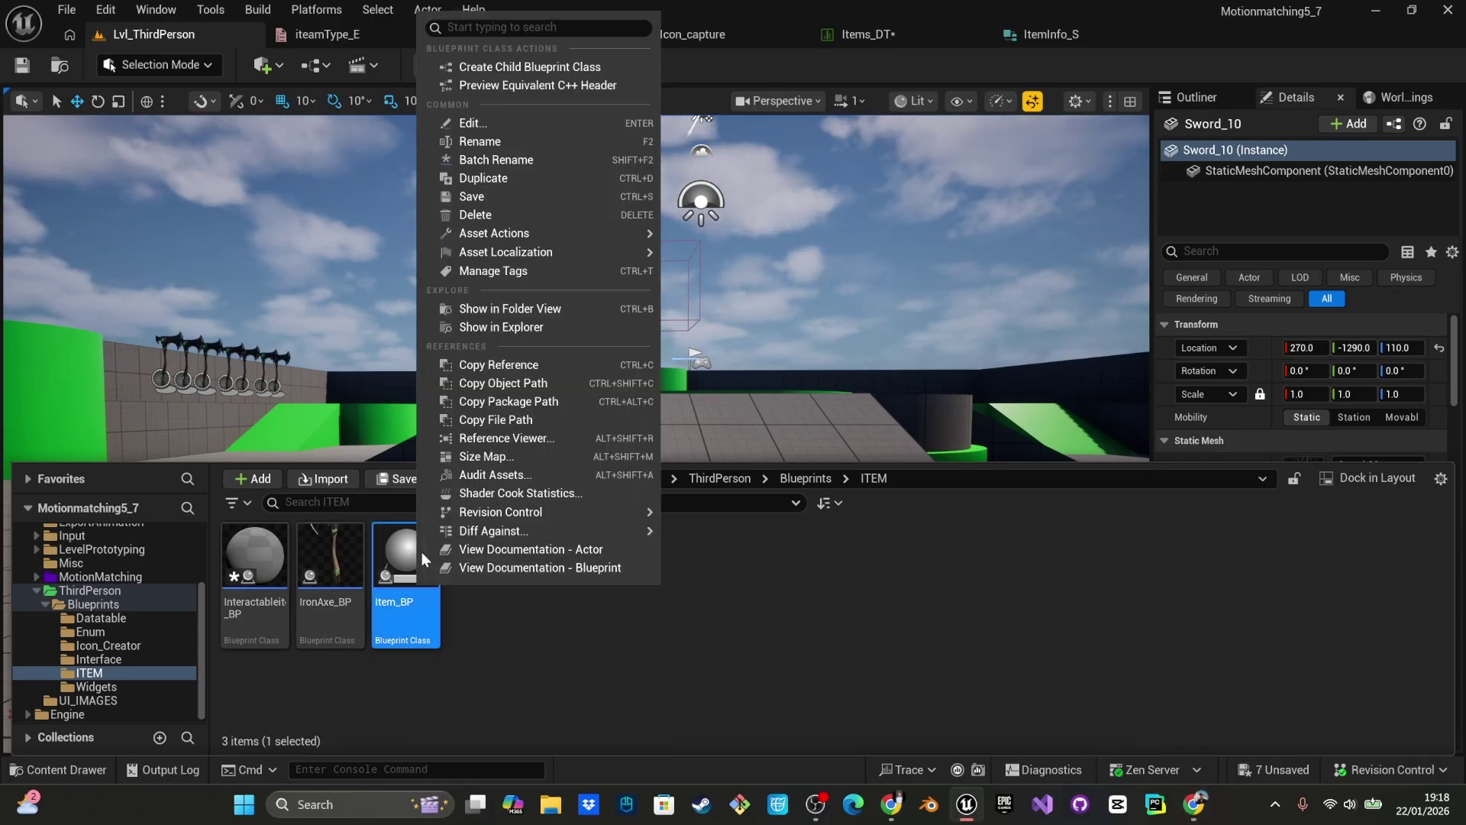
{"action": "left_click", "coordinate": [518, 66]}
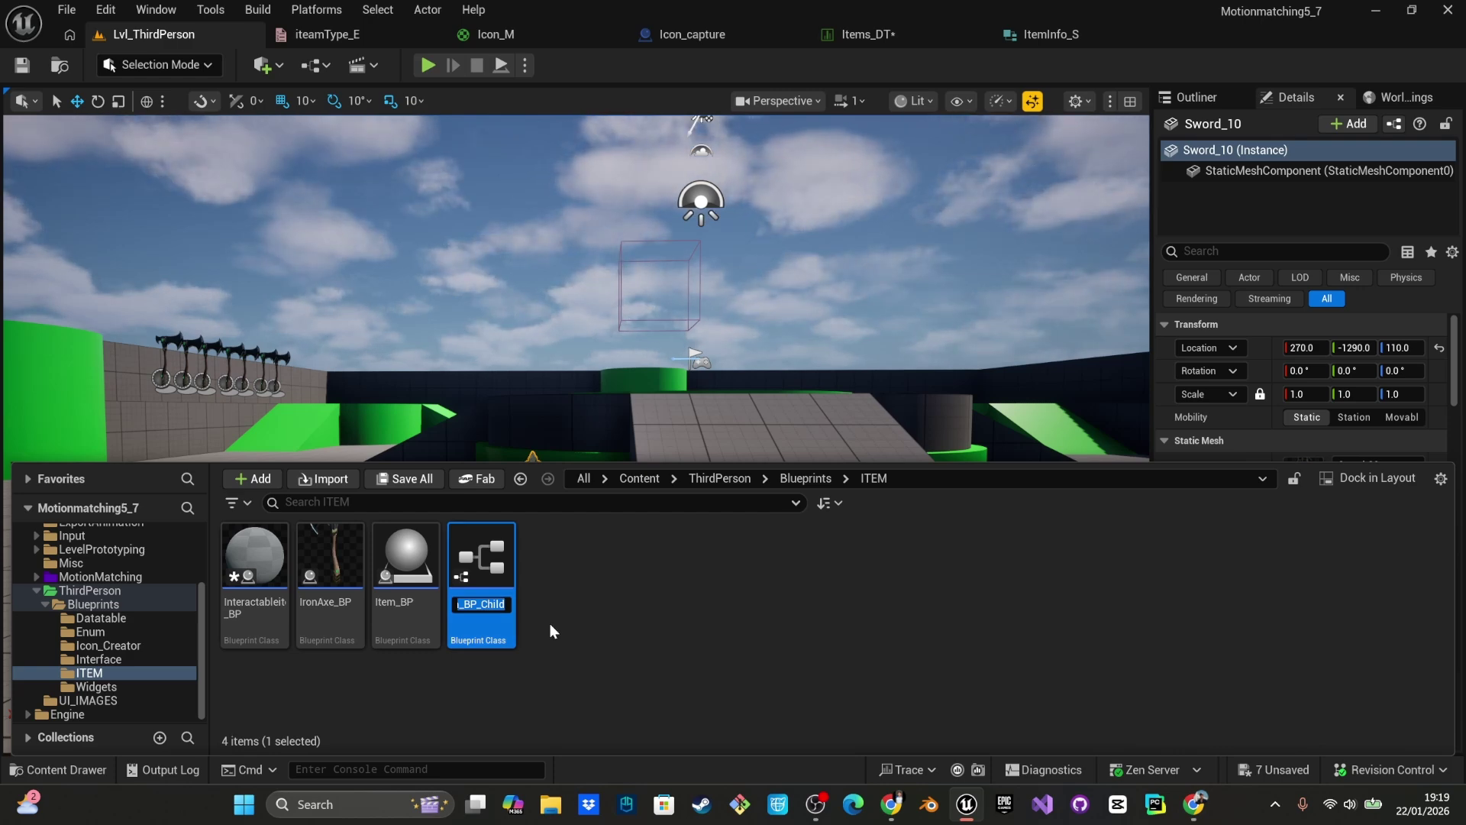
- Name the new child Blueprint Iron_sword_BP
{"action": "type", "text": "IRON"}
{"action": "key", "text": "BackSpace"}
{"action": "key", "text": "BackSpace"}
{"action": "key", "text": "BackSpace"}
{"action": "key", "text": "BackSpace"}
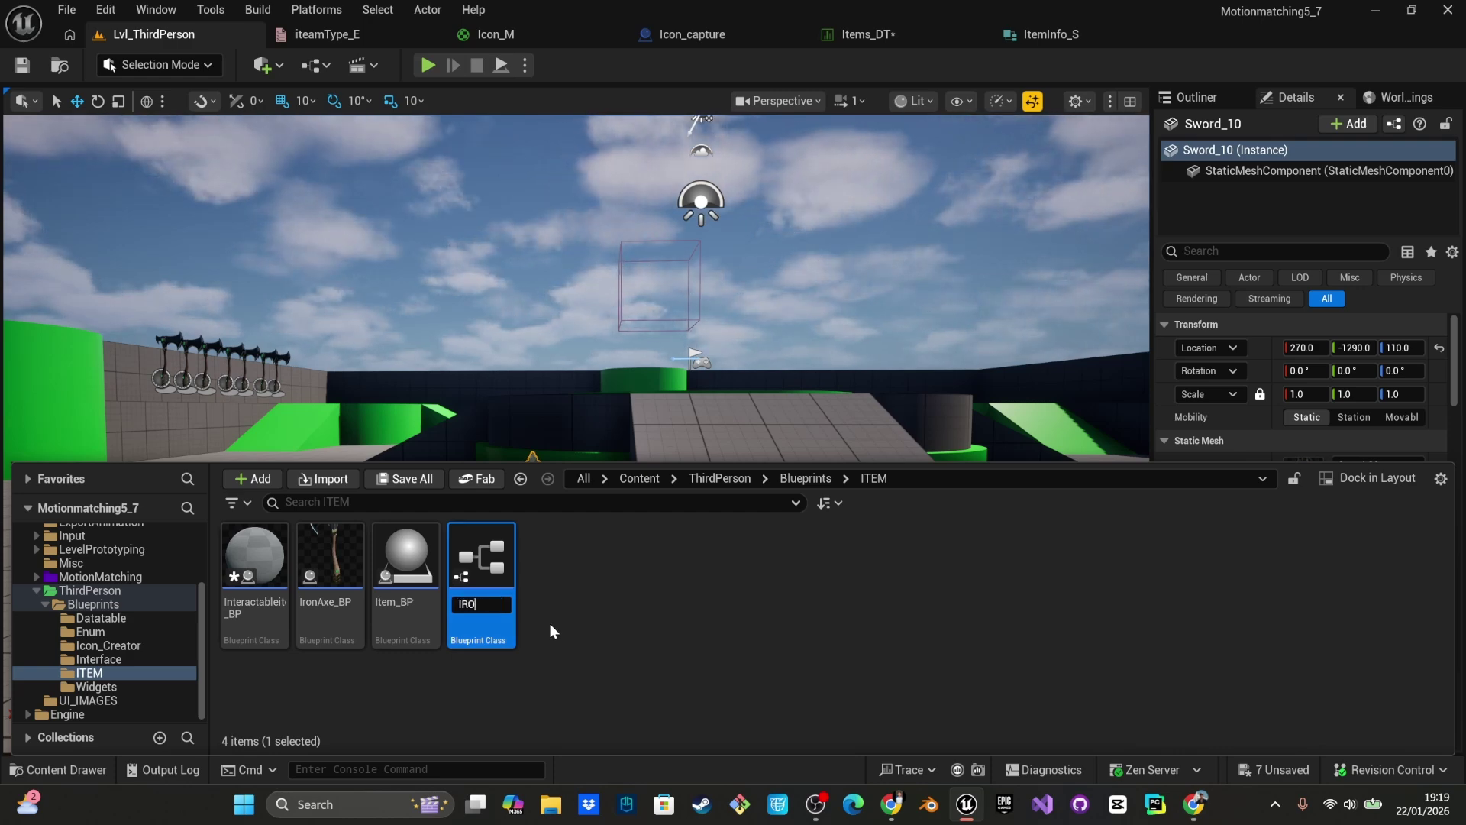
{"action": "type", "text": "Iron_sword"}
{"action": "key", "text": "Return"}
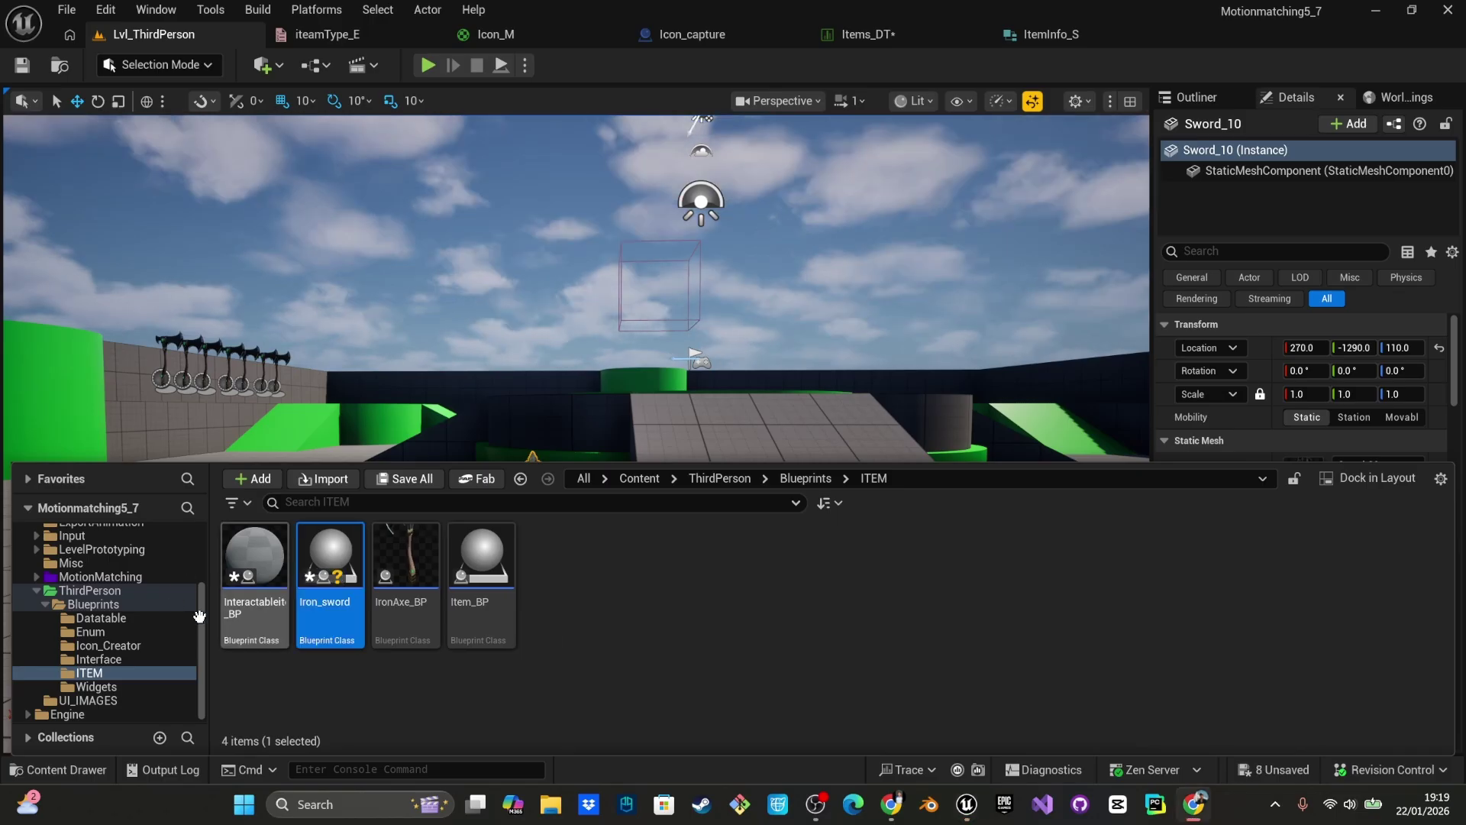
{"action": "left_click", "coordinate": [341, 607]}
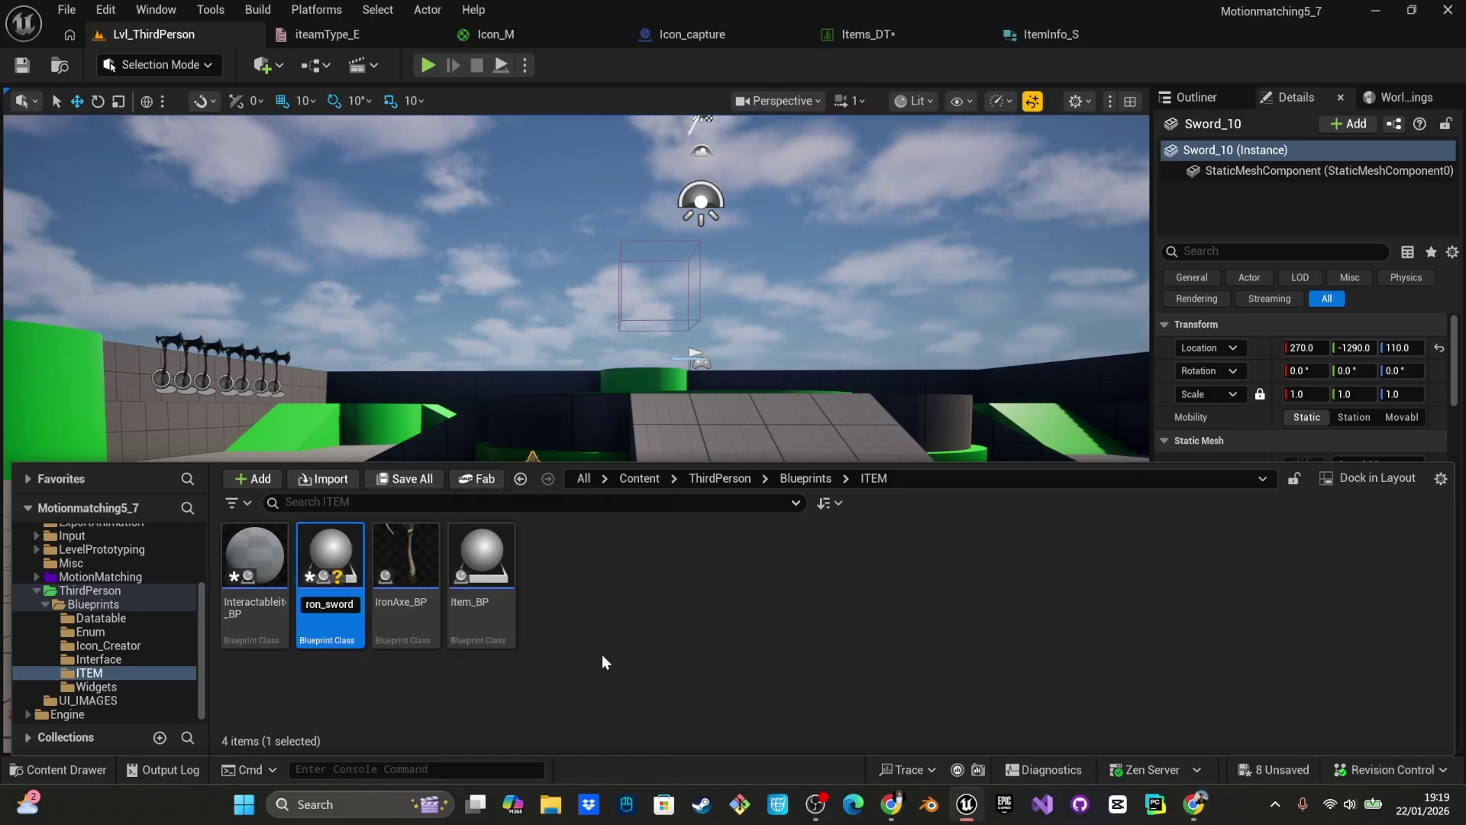
{"action": "key", "text": "Return"}
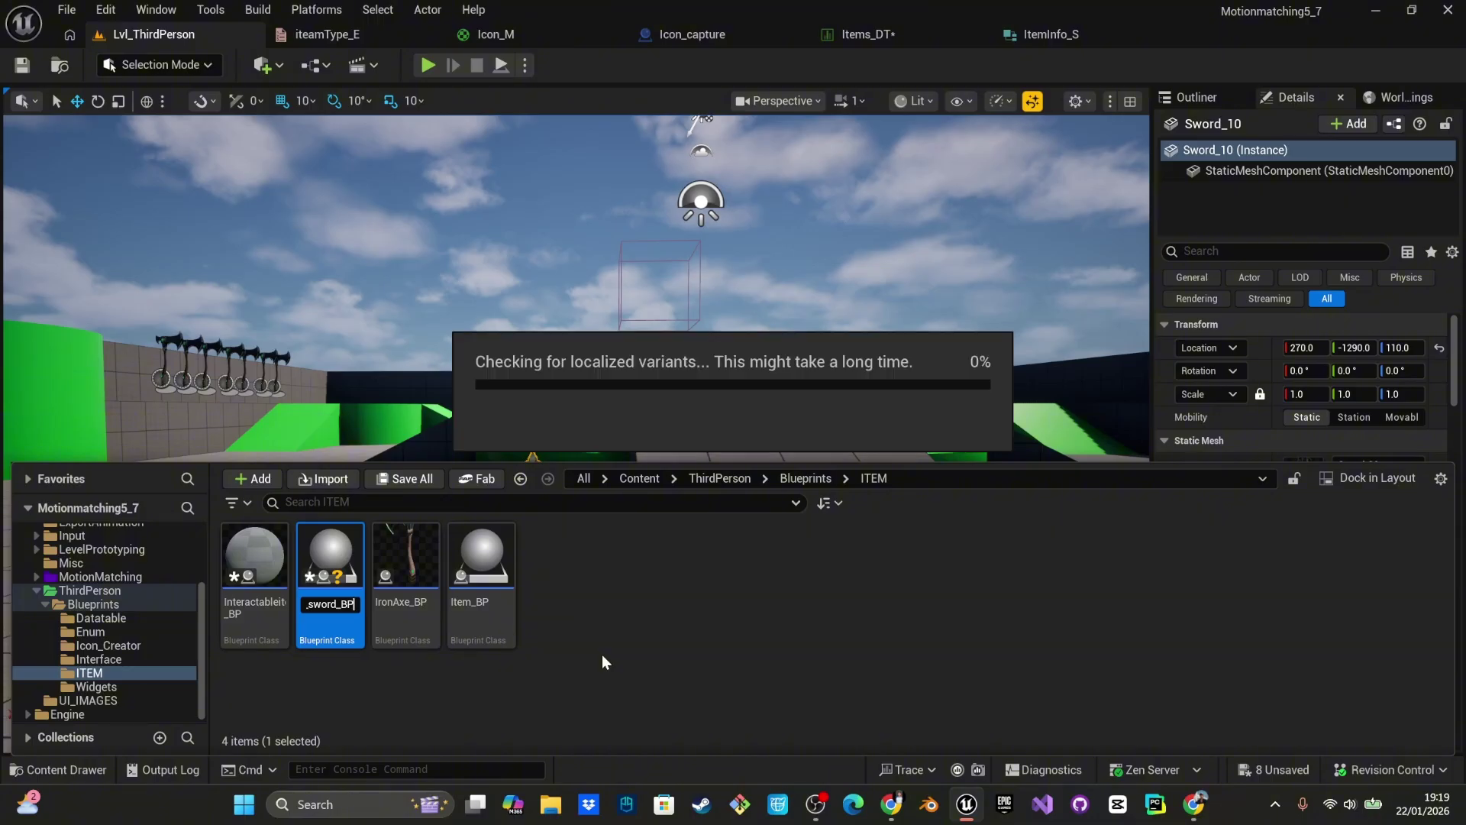
{"action": "left_click", "coordinate": [482, 606]}
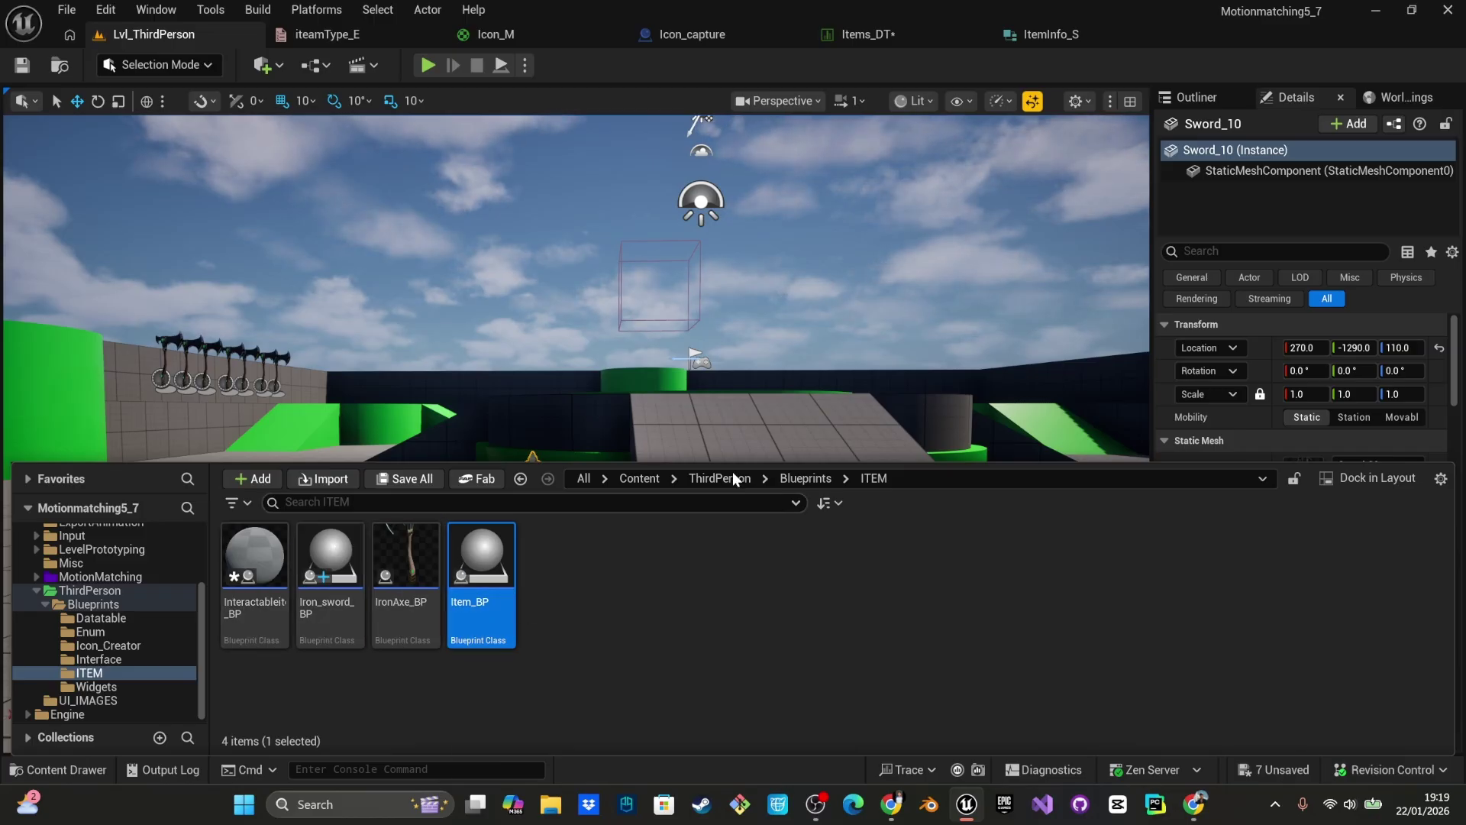
- Open the Iron_sword_BP Blueprint for editing and inspect its inherited Item Mesh component
{"action": "double_click", "coordinate": [340, 551]}
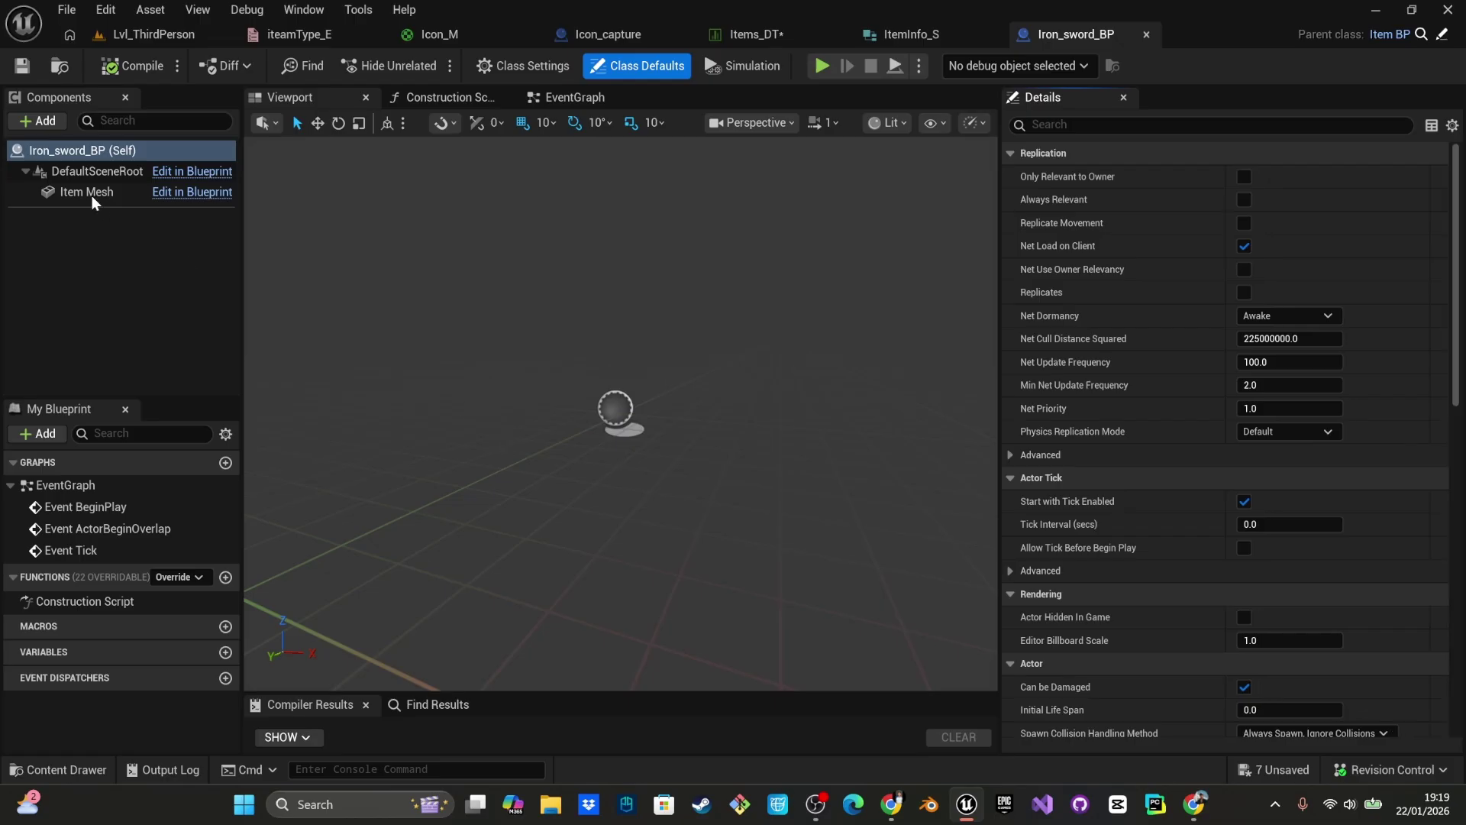
{"action": "left_click", "coordinate": [61, 191]}
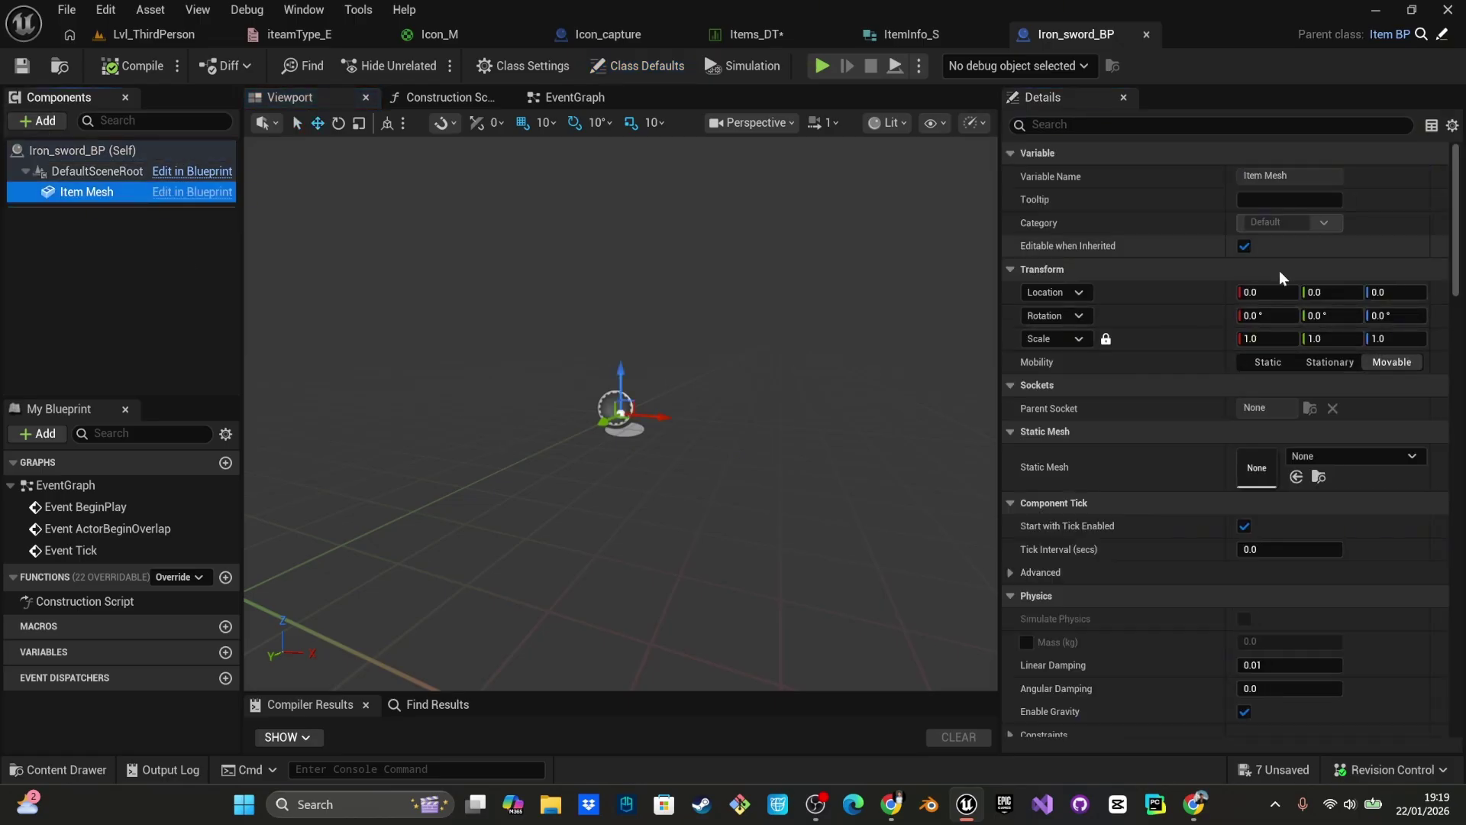
{"action": "left_click", "coordinate": [1309, 456]}
{"action": "left_click", "coordinate": [746, 363]}
- Assign the Sword_10 mesh from the Assests/Sword folder as the Item Mesh component's static mesh
{"action": "key", "text": "ctrl+space"}
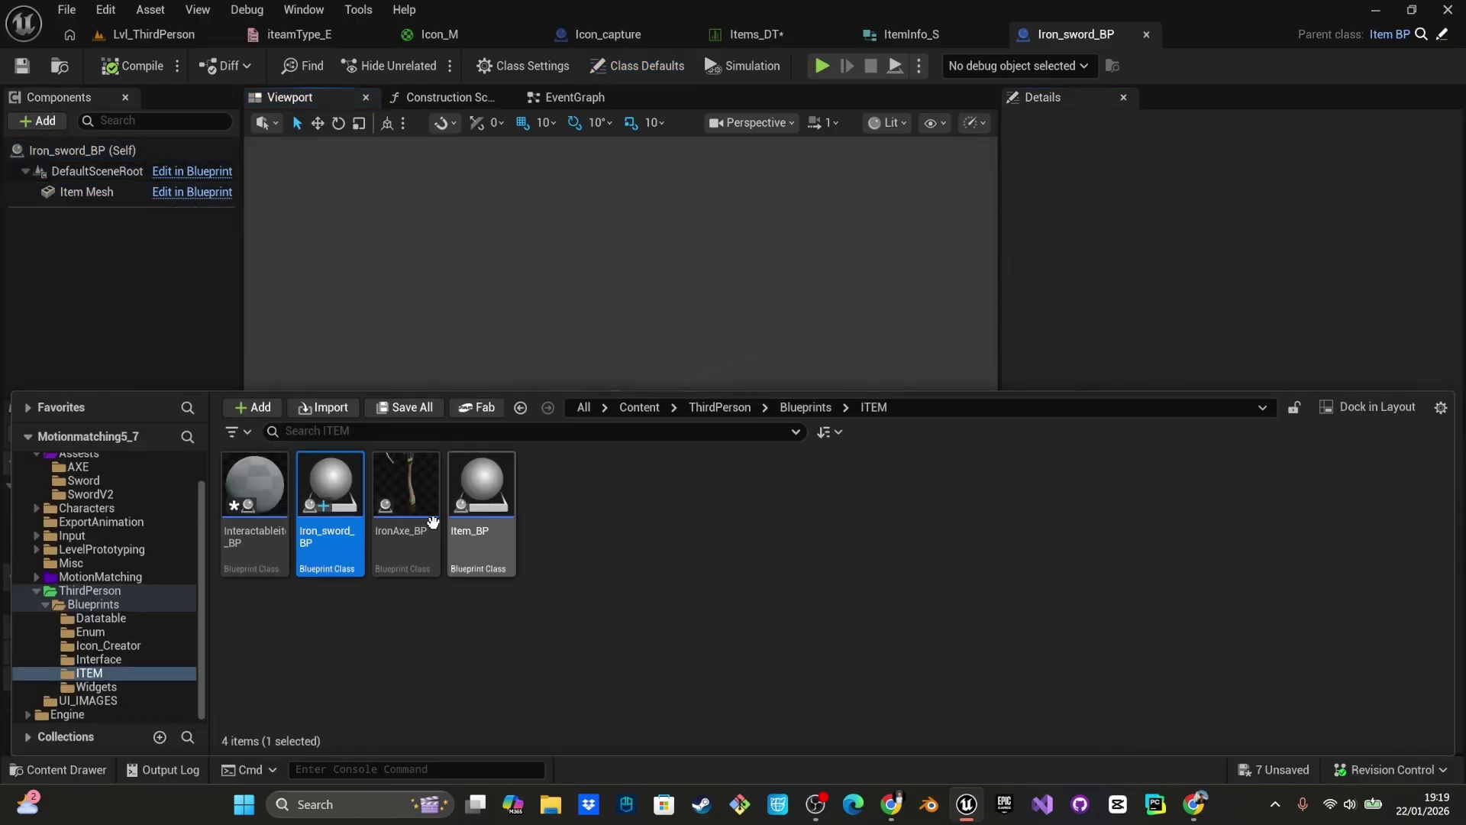
{"action": "left_click", "coordinate": [779, 407]}
{"action": "left_click", "coordinate": [717, 409]}
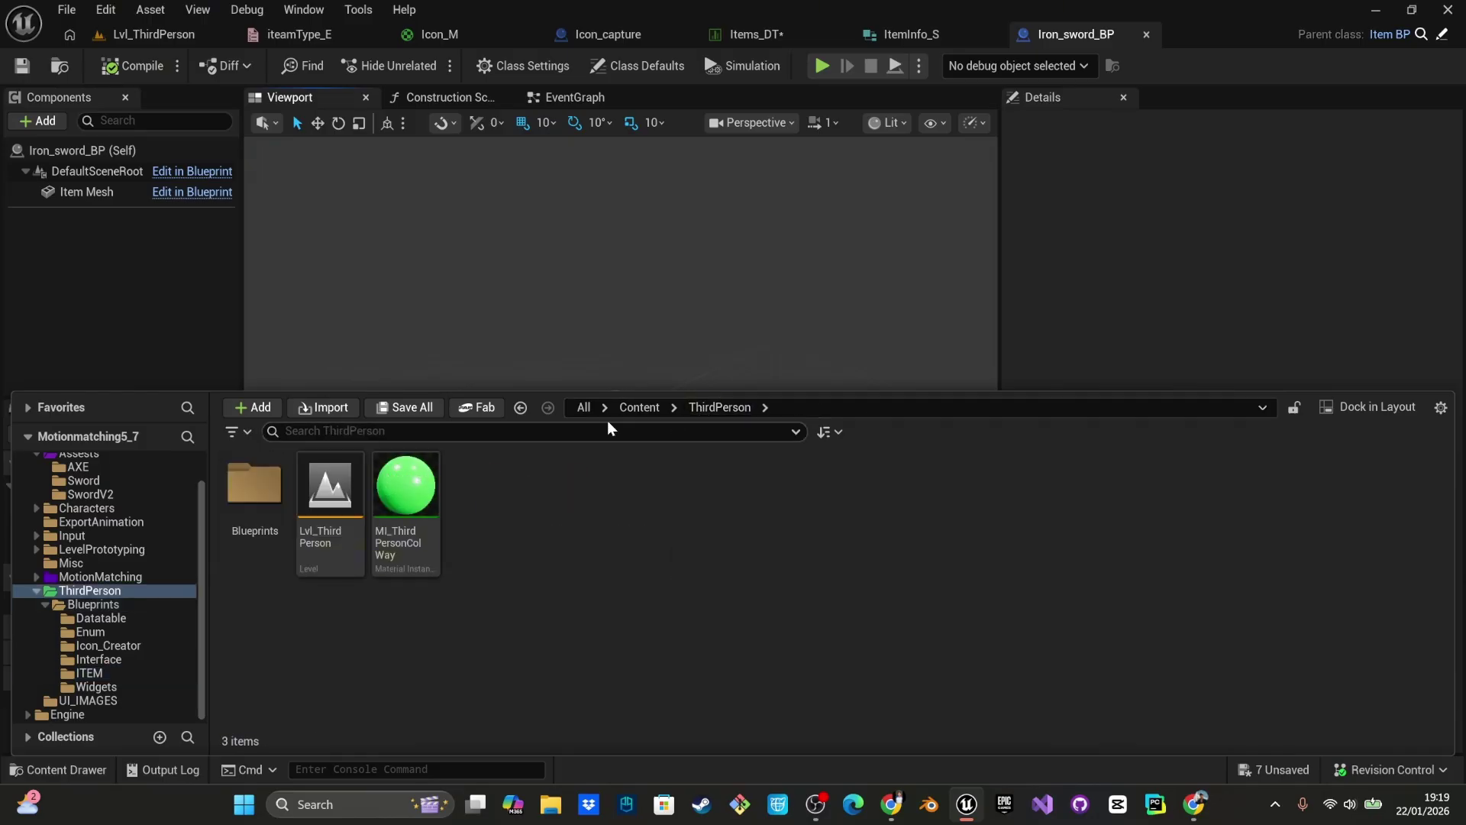
{"action": "left_click", "coordinate": [638, 409]}
{"action": "double_click", "coordinate": [259, 488]}
{"action": "double_click", "coordinate": [330, 489]}
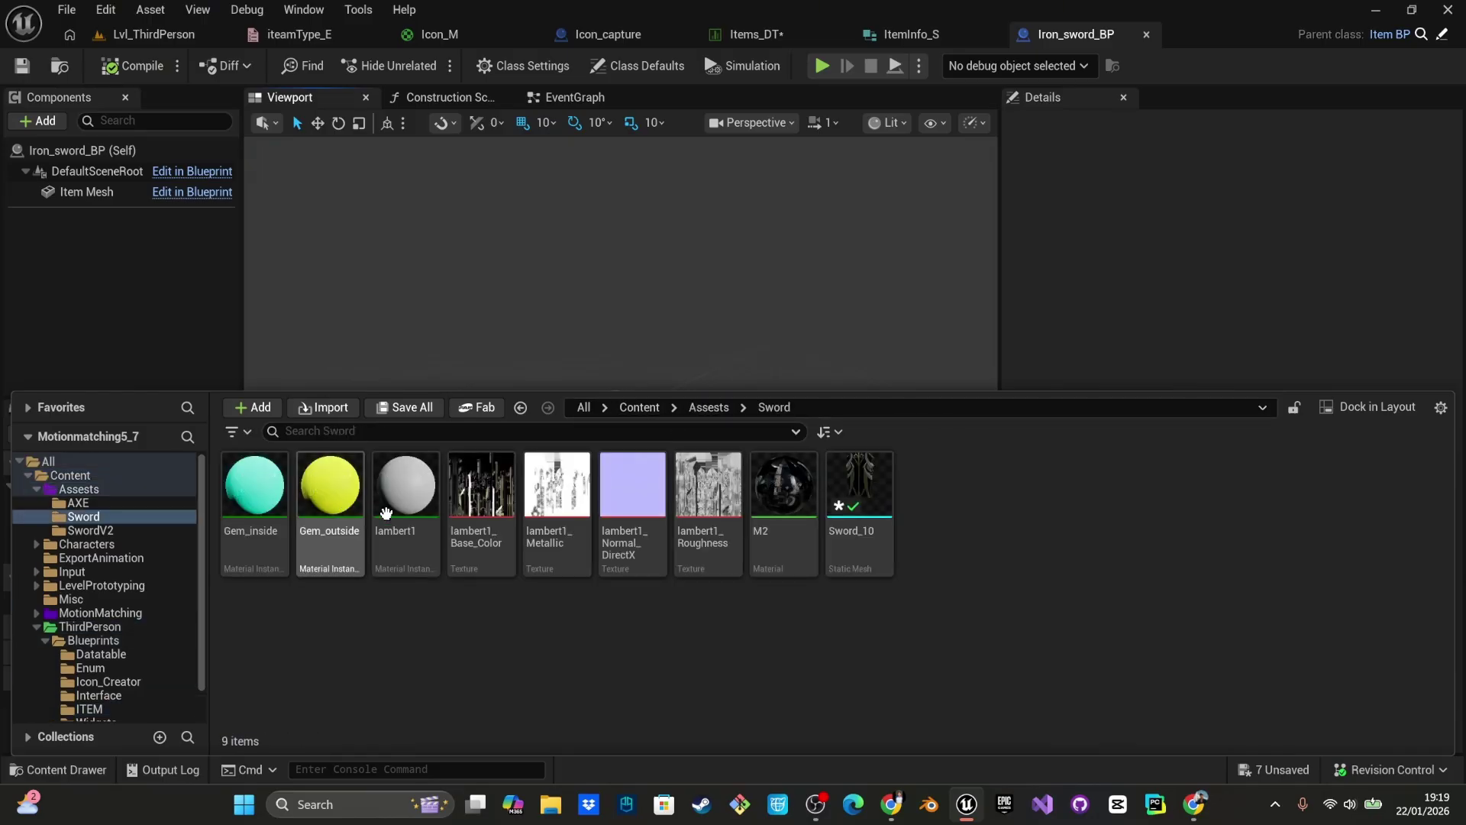
{"action": "left_click", "coordinate": [859, 496]}
{"action": "left_click", "coordinate": [866, 309]}
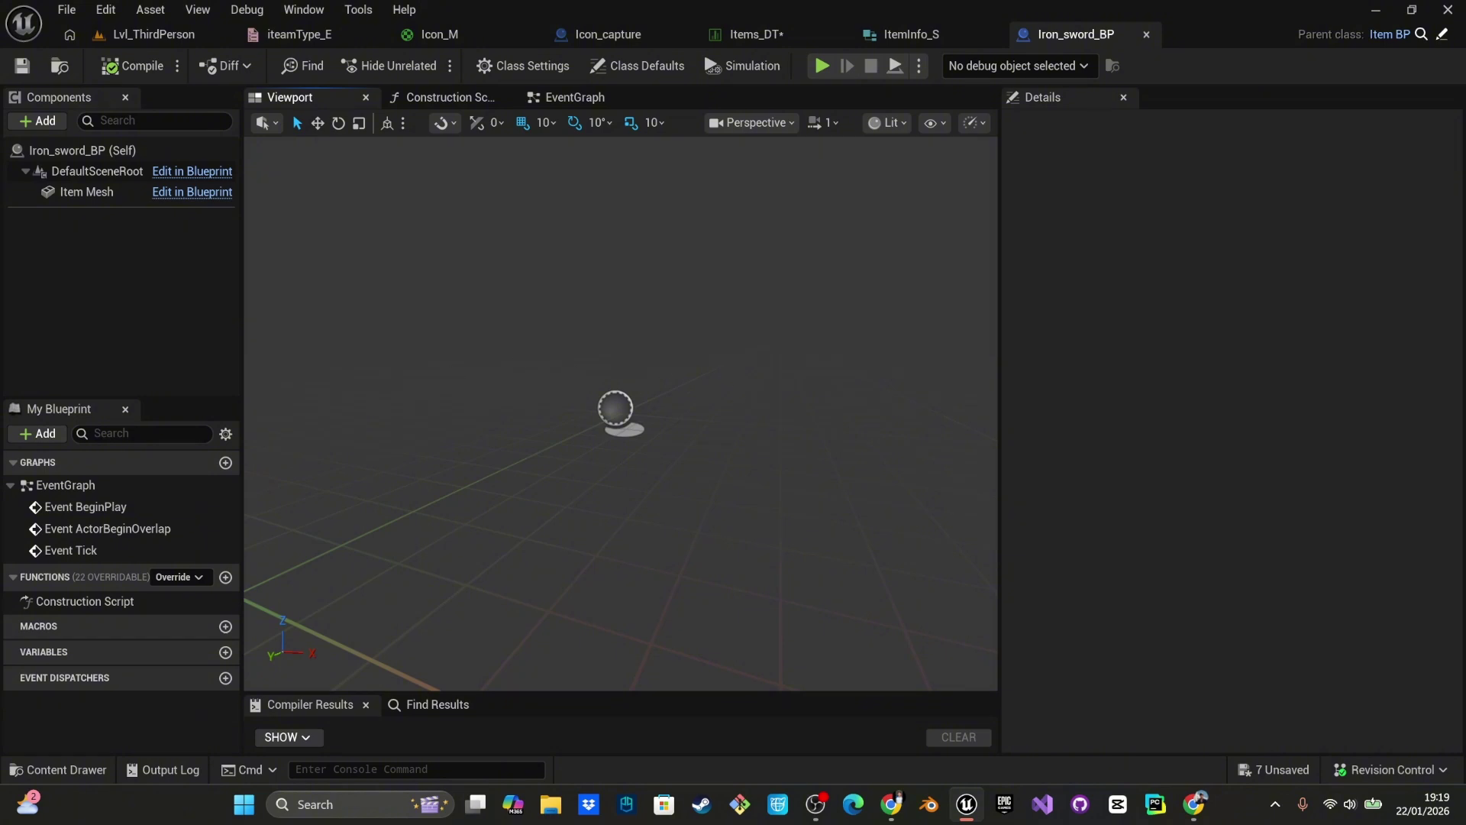
{"action": "left_click", "coordinate": [80, 195]}
{"action": "left_click", "coordinate": [1296, 477]}
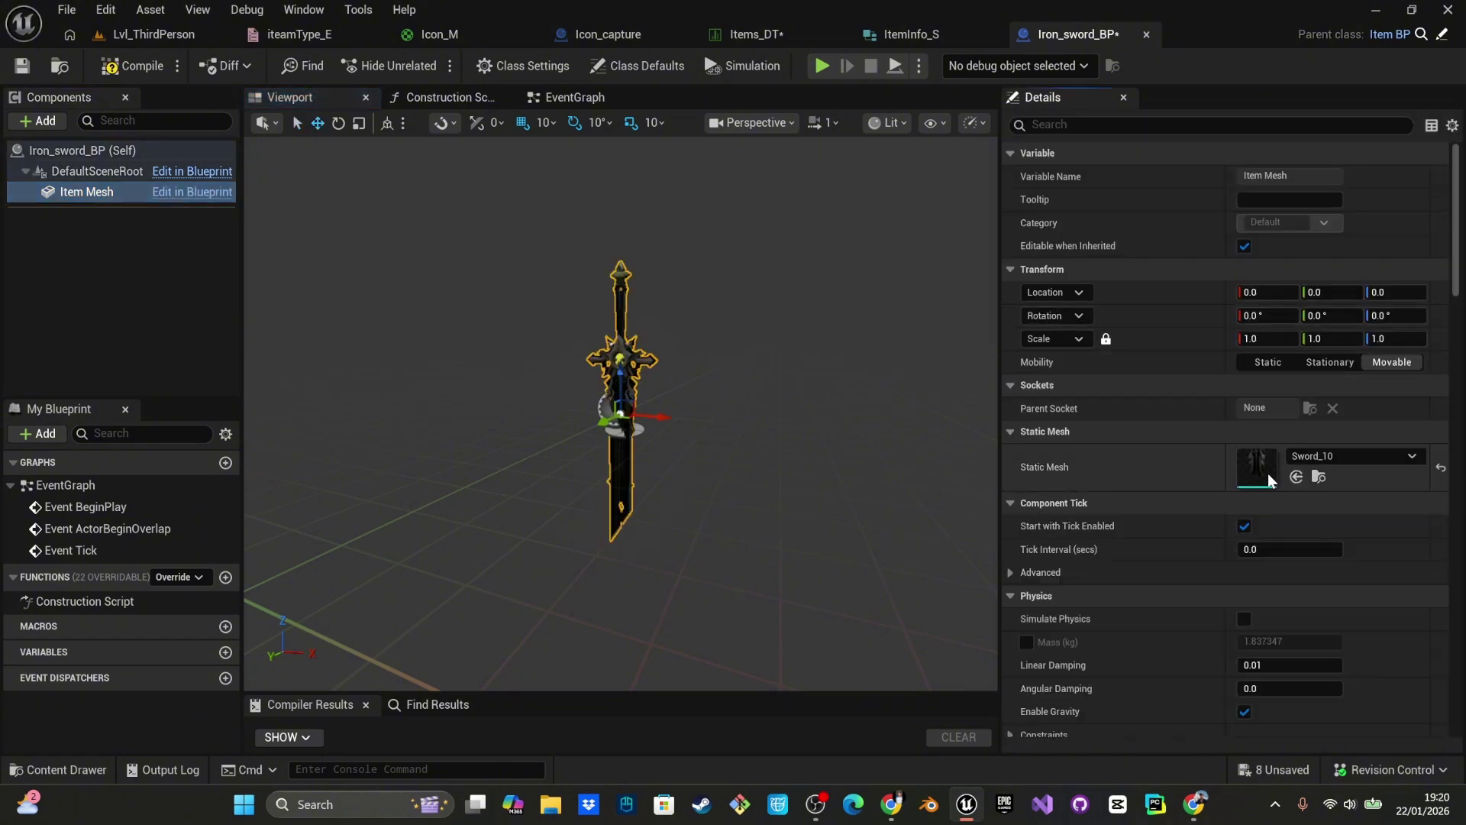
- Compile and save Iron_sword_BP, and view the sword from several angles
{"action": "mouse_move", "coordinate": [611, 413]}
{"action": "right_mouse_down"}
{"action": "mouse_move", "coordinate": [473, 398]}
{"action": "mouse_move", "coordinate": [618, 397]}
{"action": "right_mouse_up"}
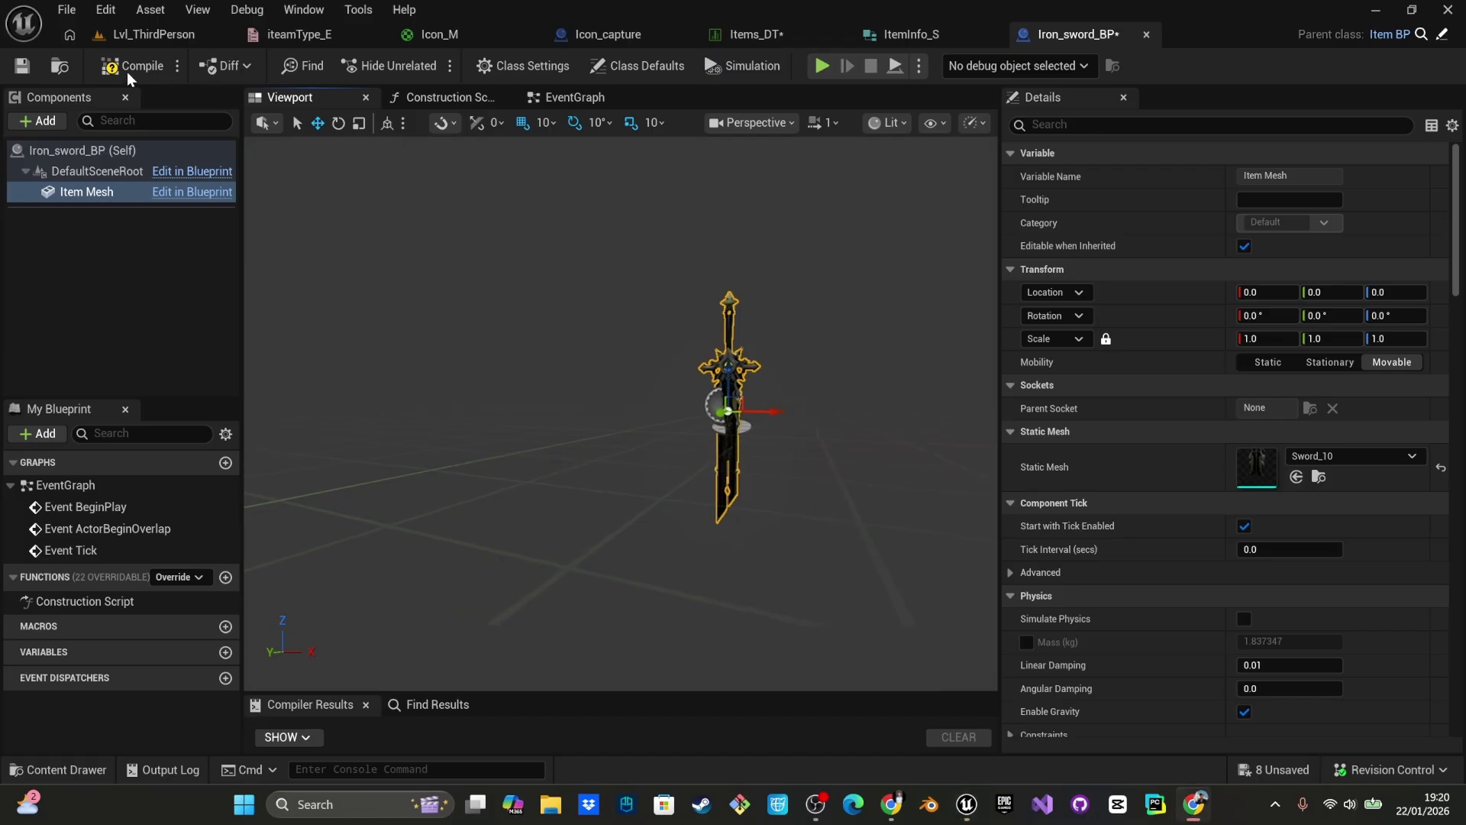
{"action": "left_click", "coordinate": [22, 66]}
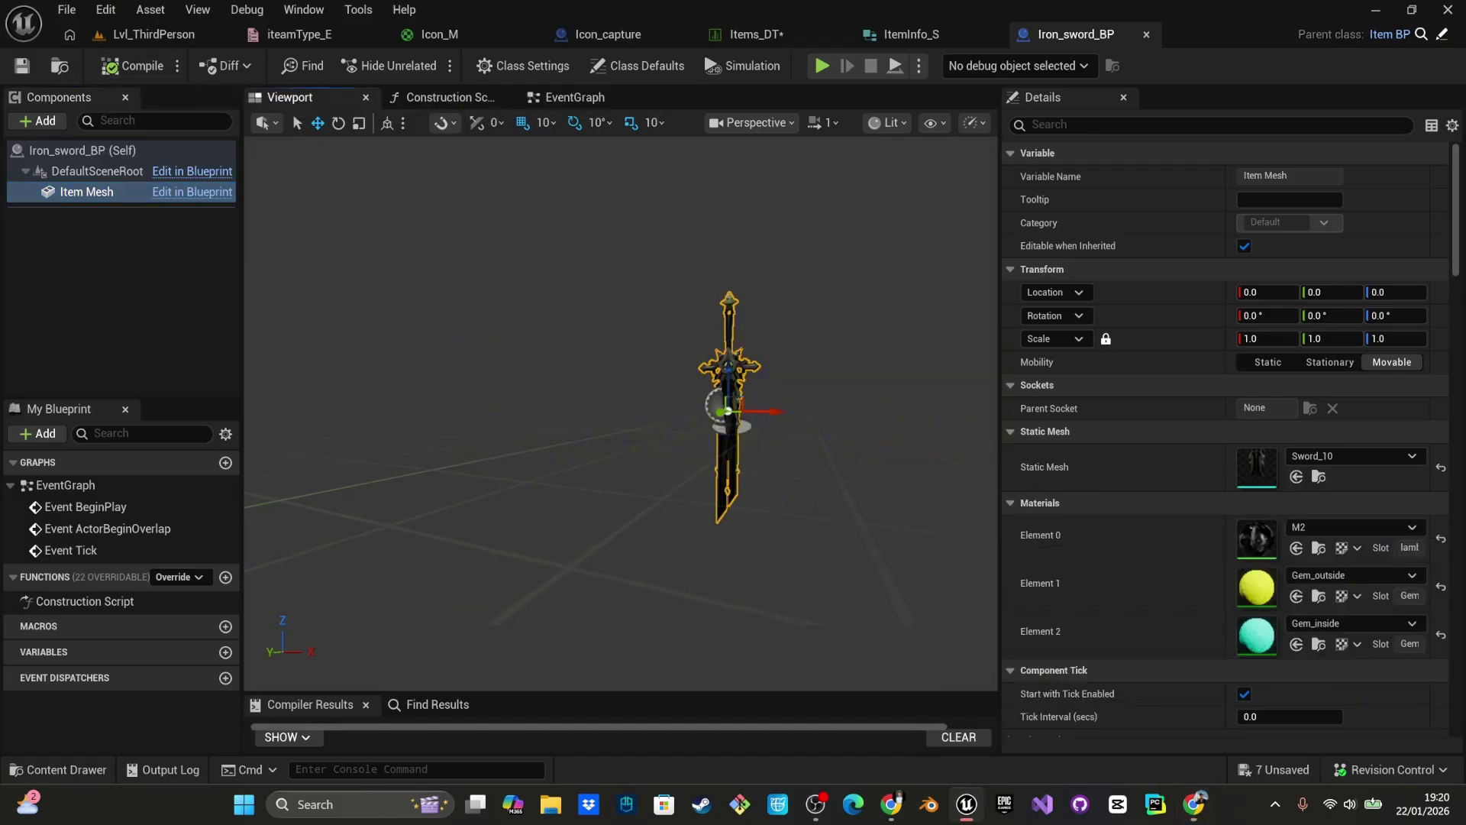
{"action": "right_click_drag", "start_coordinate": [611, 412], "coordinate": [611, 351]}
{"action": "right_click_drag", "start_coordinate": [347, 322], "coordinate": [332, 353]}
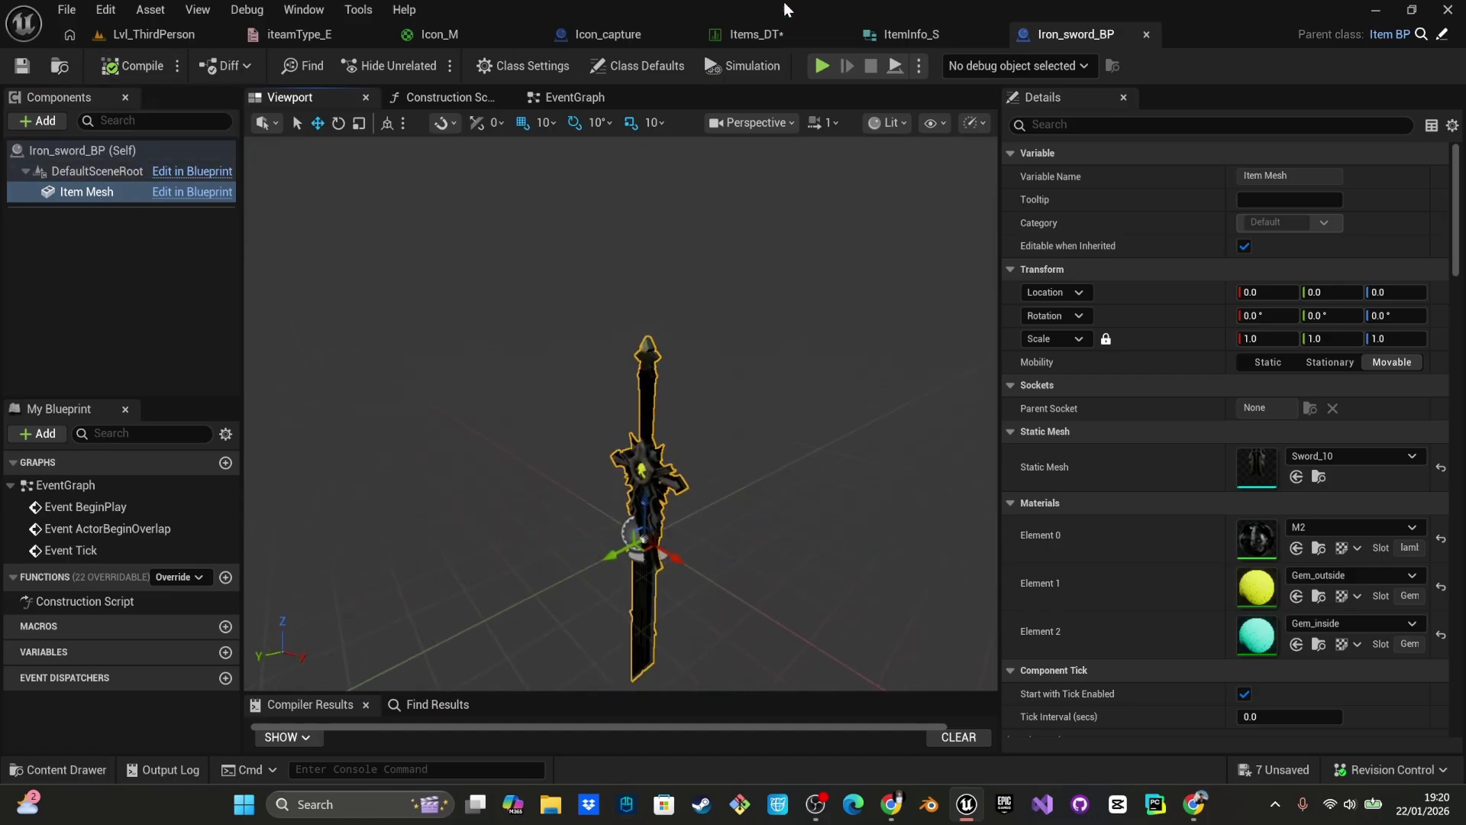
- In the Icon_capture Blueprint, replace the StaticMesh component's axe with Sword_10 and raise it to a Z location of 60
{"action": "left_click", "coordinate": [601, 35]}
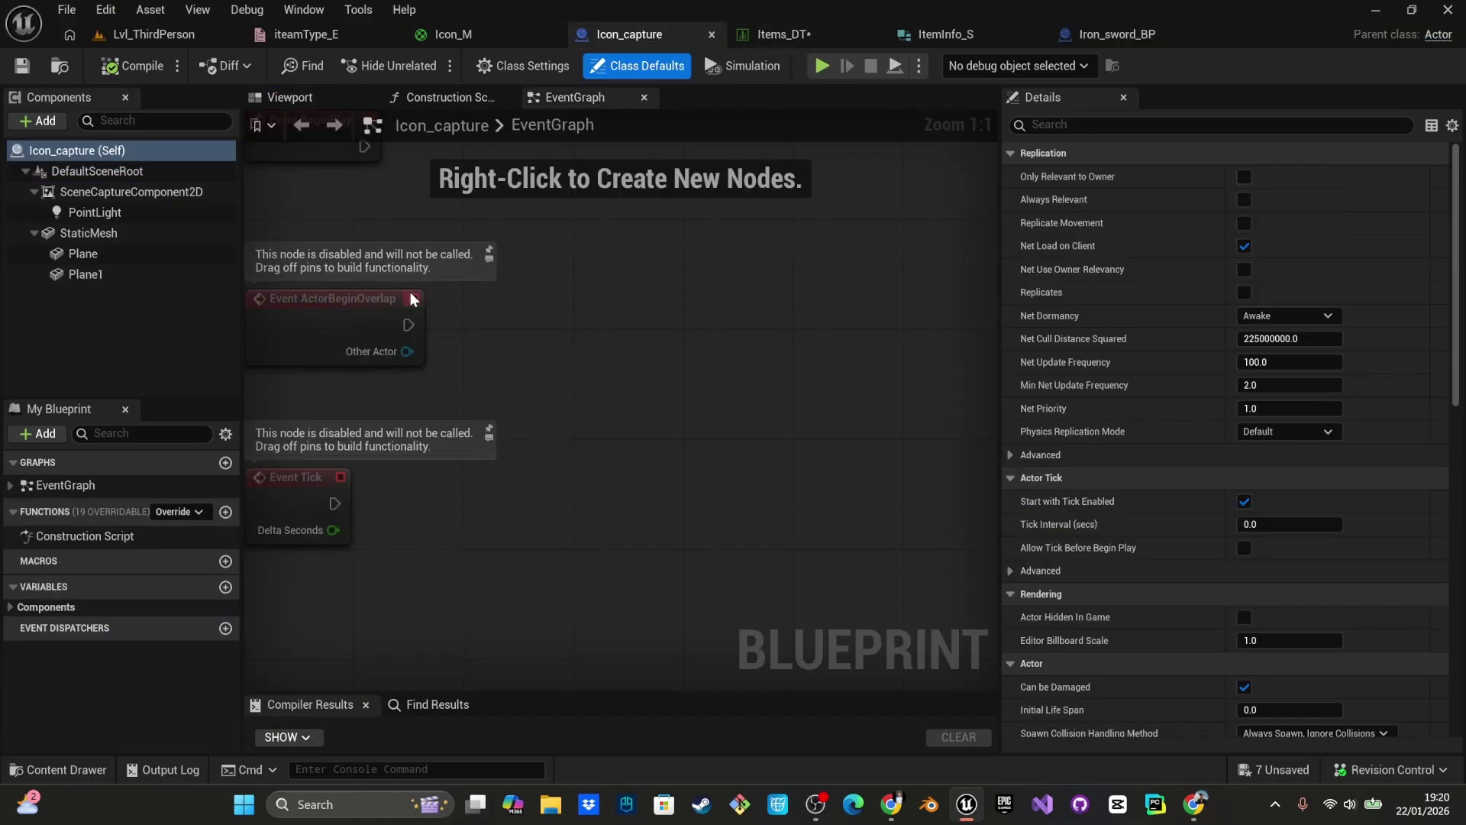
{"action": "left_click", "coordinate": [275, 98]}
{"action": "mouse_move", "coordinate": [572, 342]}
{"action": "right_mouse_down"}
{"action": "mouse_move", "coordinate": [611, 362]}
{"action": "mouse_move", "coordinate": [572, 342]}
{"action": "right_mouse_up"}
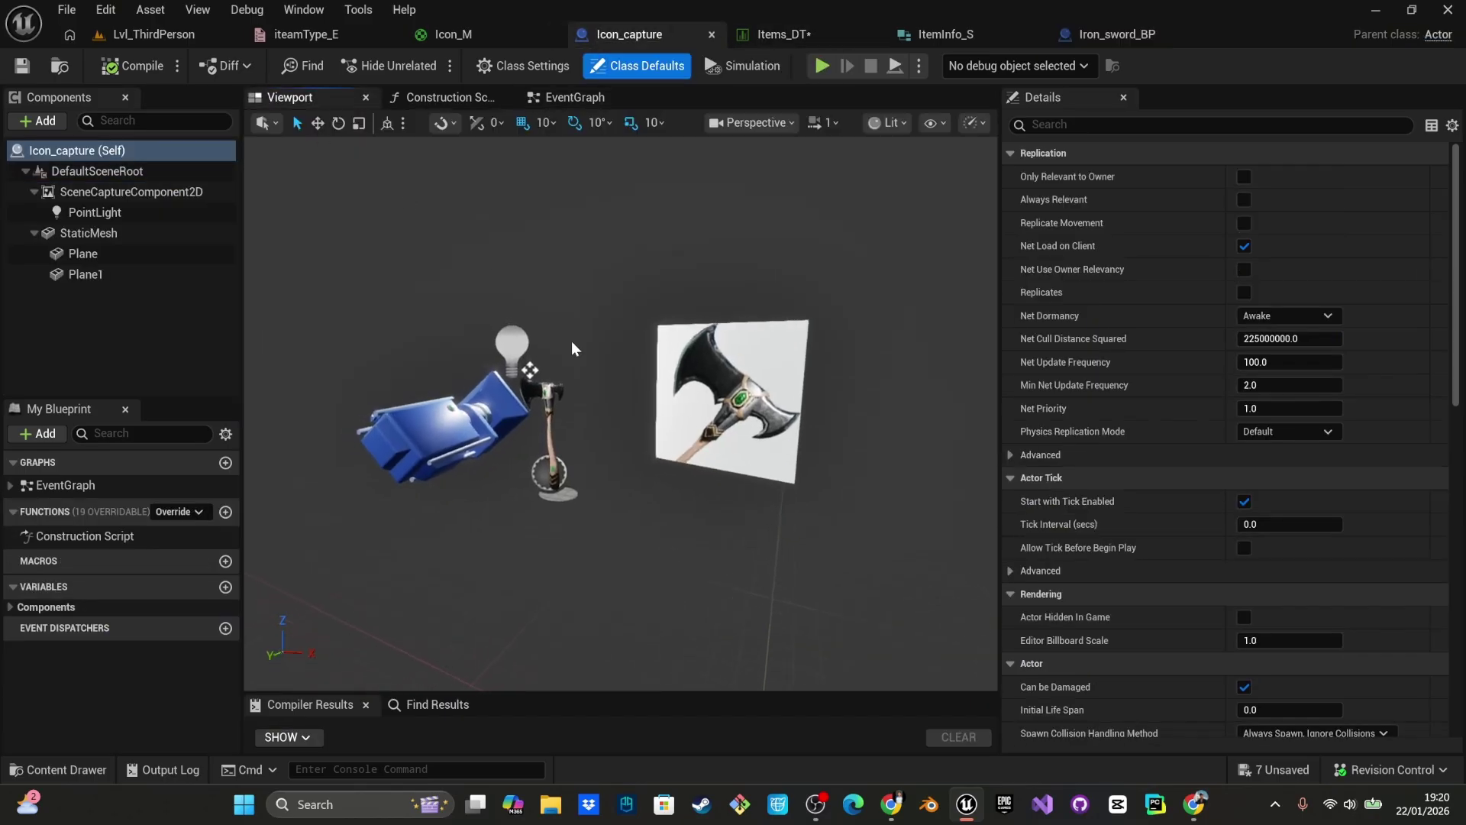
{"action": "left_click", "coordinate": [549, 407]}
{"action": "key", "text": "ctrl+space"}
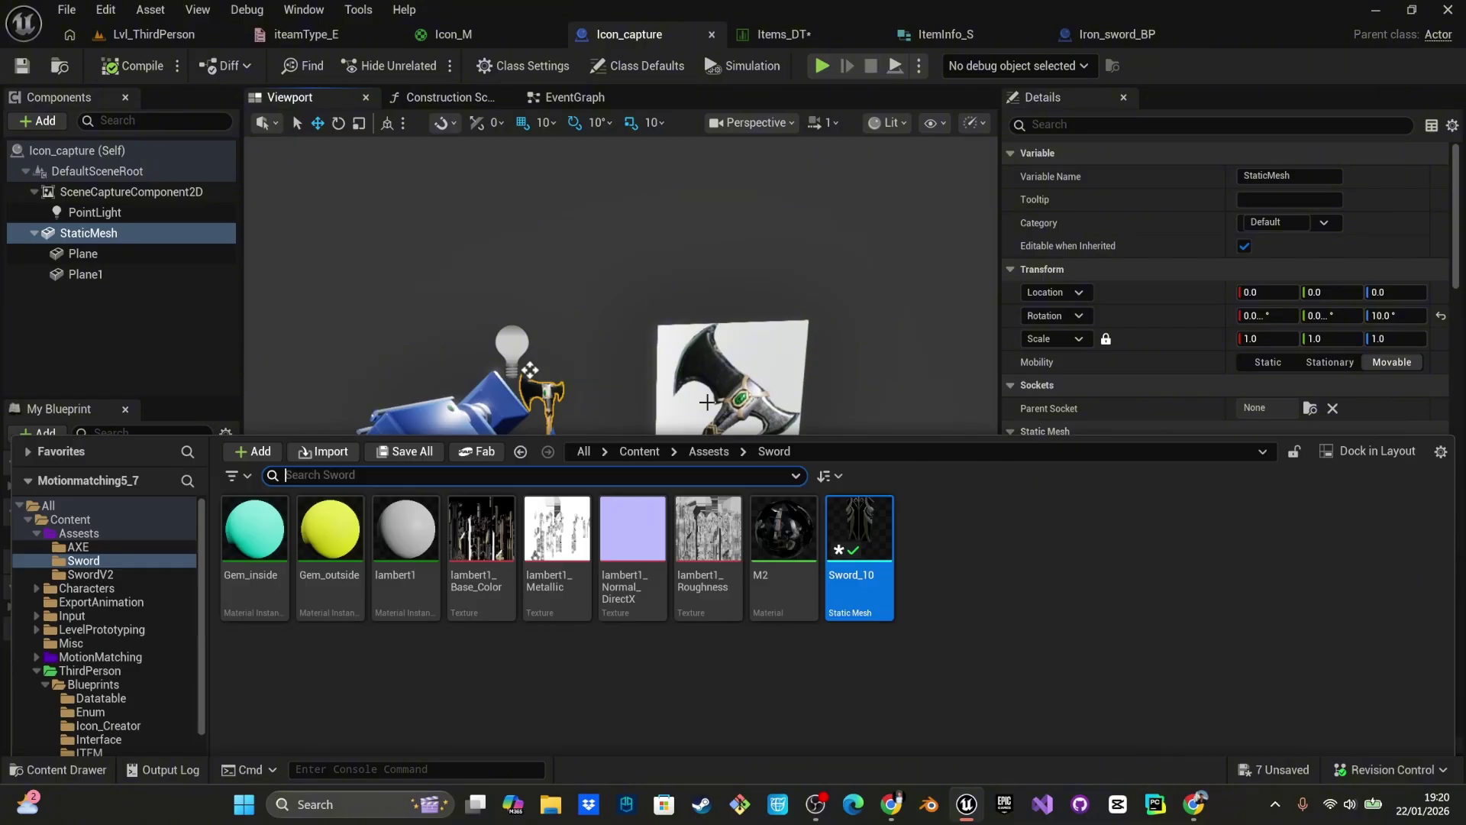
{"action": "left_click_drag", "start_coordinate": [835, 501], "coordinate": [1264, 481]}
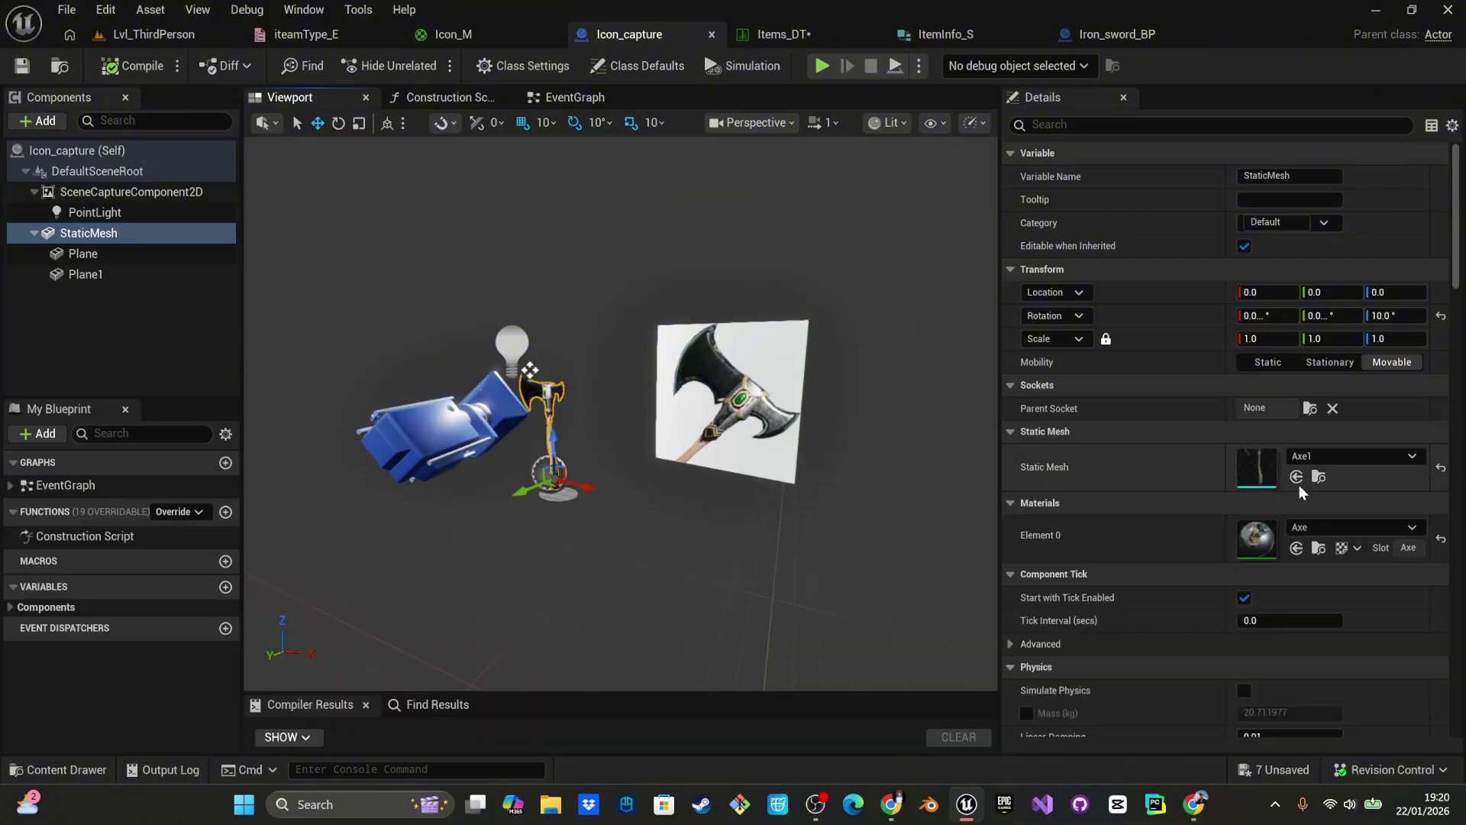
{"action": "left_click", "coordinate": [1297, 479]}
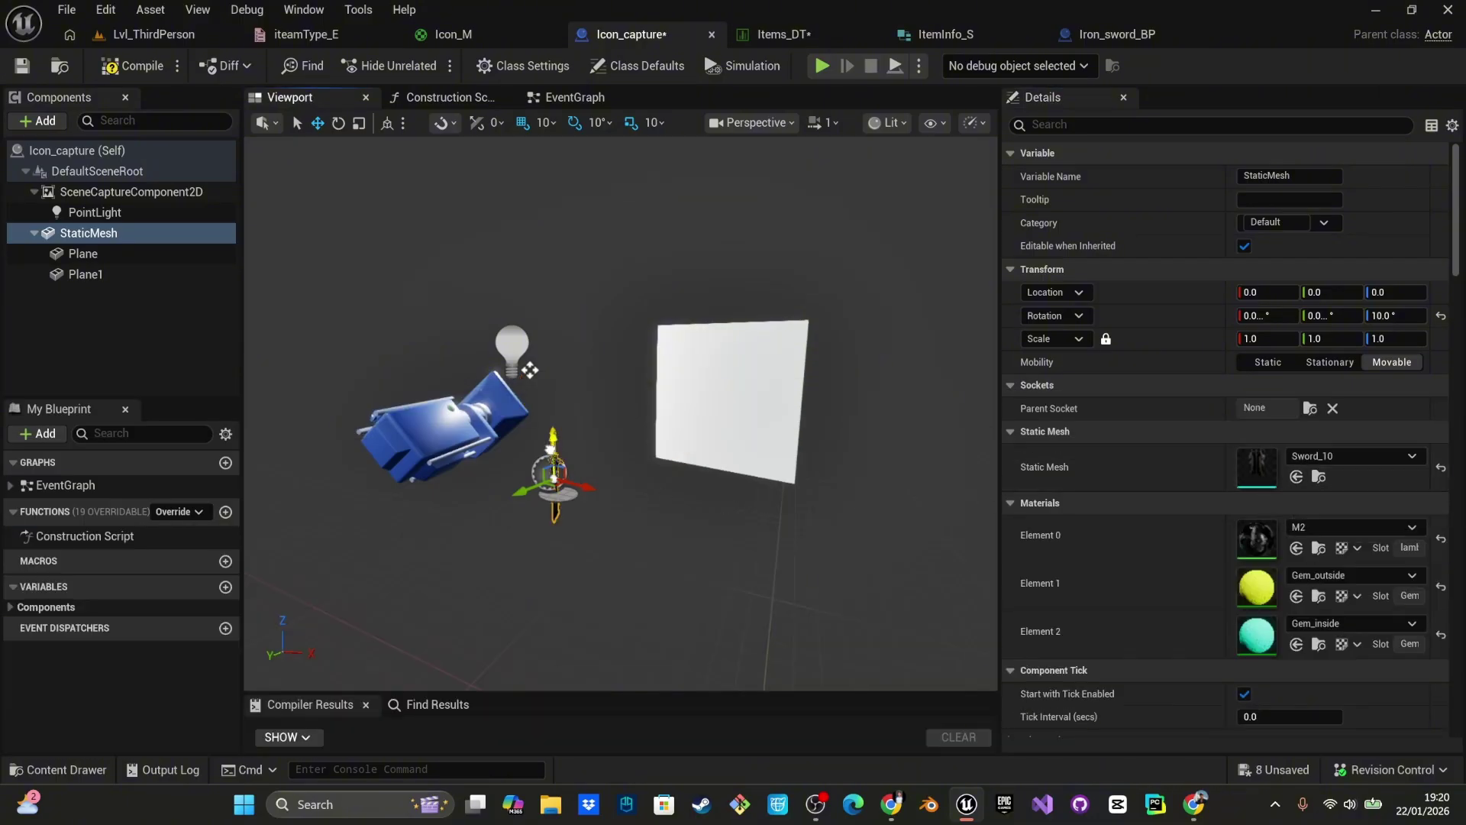
{"action": "left_click_drag", "start_coordinate": [553, 437], "coordinate": [530, 361]}
{"action": "right_click_drag", "start_coordinate": [530, 362], "coordinate": [500, 342]}
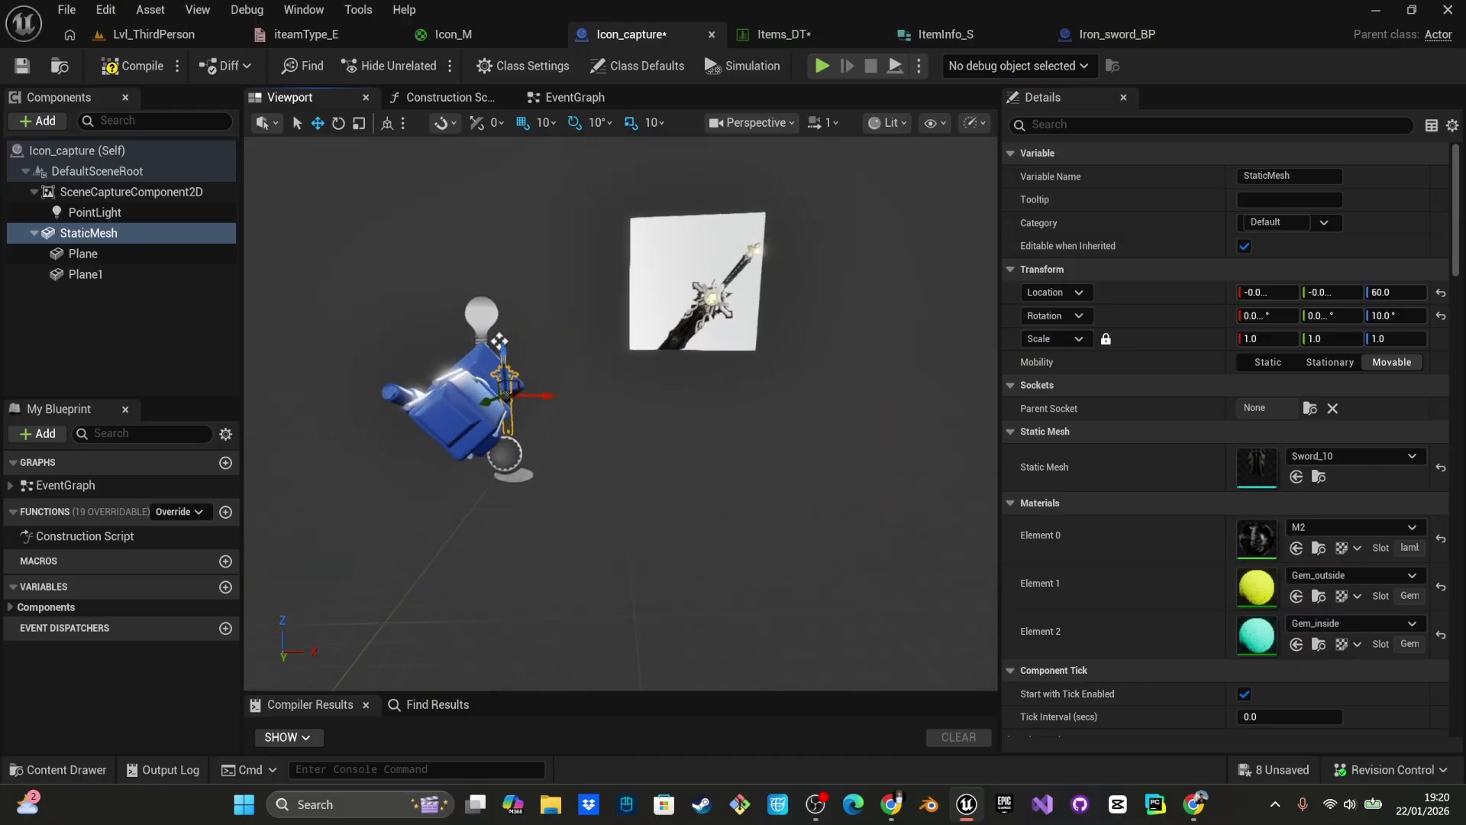
- Shift the sword StaticMesh to about X -9.8, Y -1.7, and move SceneCaptureComponent2D closer, to about X 1.9, Y 71.3
{"action": "left_click_drag", "start_coordinate": [590, 510], "coordinate": [591, 498]}
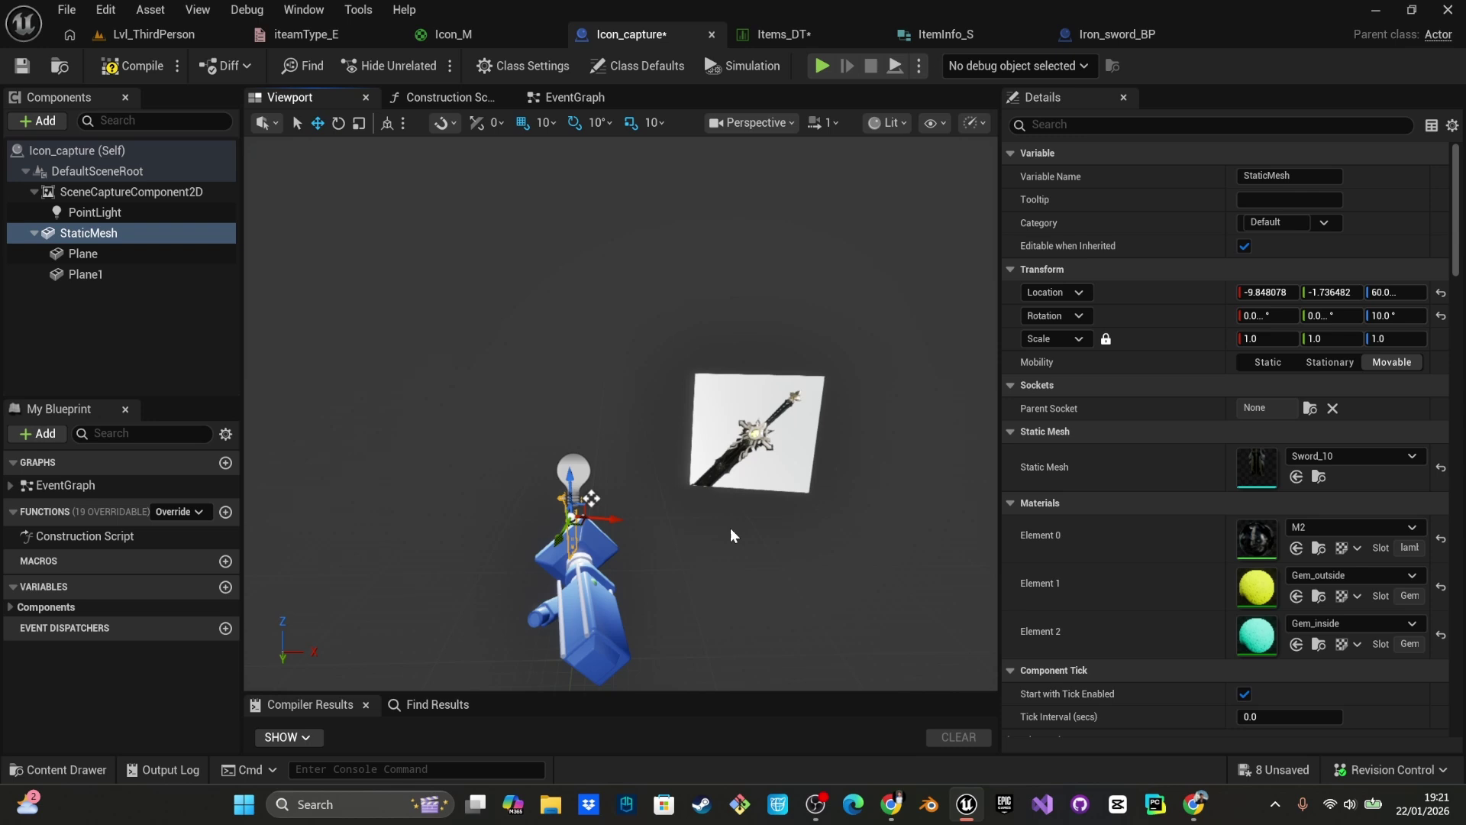
{"action": "right_click_drag", "start_coordinate": [734, 536], "coordinate": [581, 534]}
{"action": "left_click", "coordinate": [530, 584]}
{"action": "right_click_drag", "start_coordinate": [530, 584], "coordinate": [550, 565]}
{"action": "scroll", "coordinate": [686, 522], "scroll_direction": "up", "scroll_amount": 5}
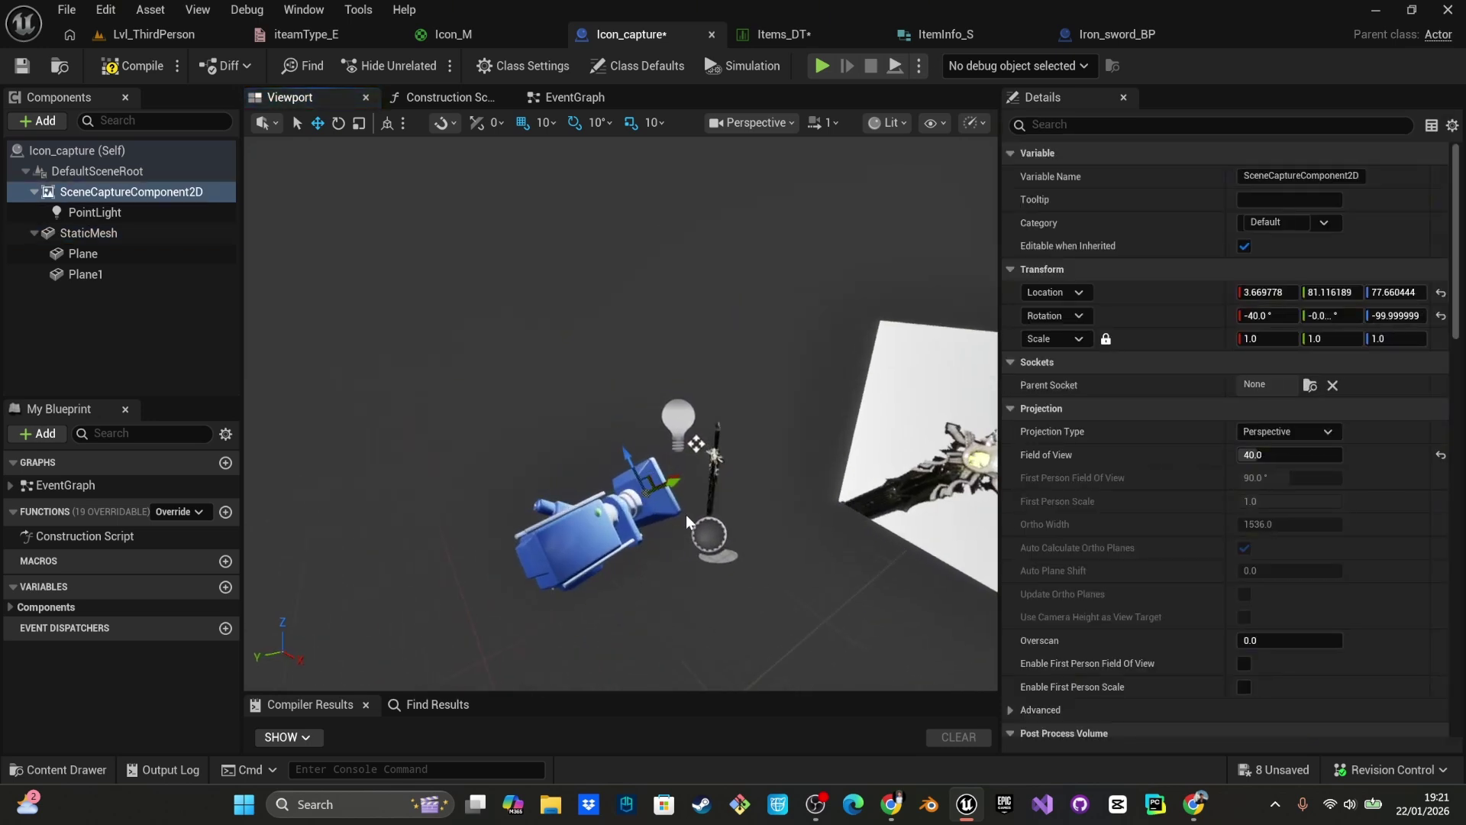
{"action": "right_click_drag", "start_coordinate": [675, 476], "coordinate": [726, 471]}
{"action": "left_click_drag", "start_coordinate": [558, 462], "coordinate": [591, 458]}
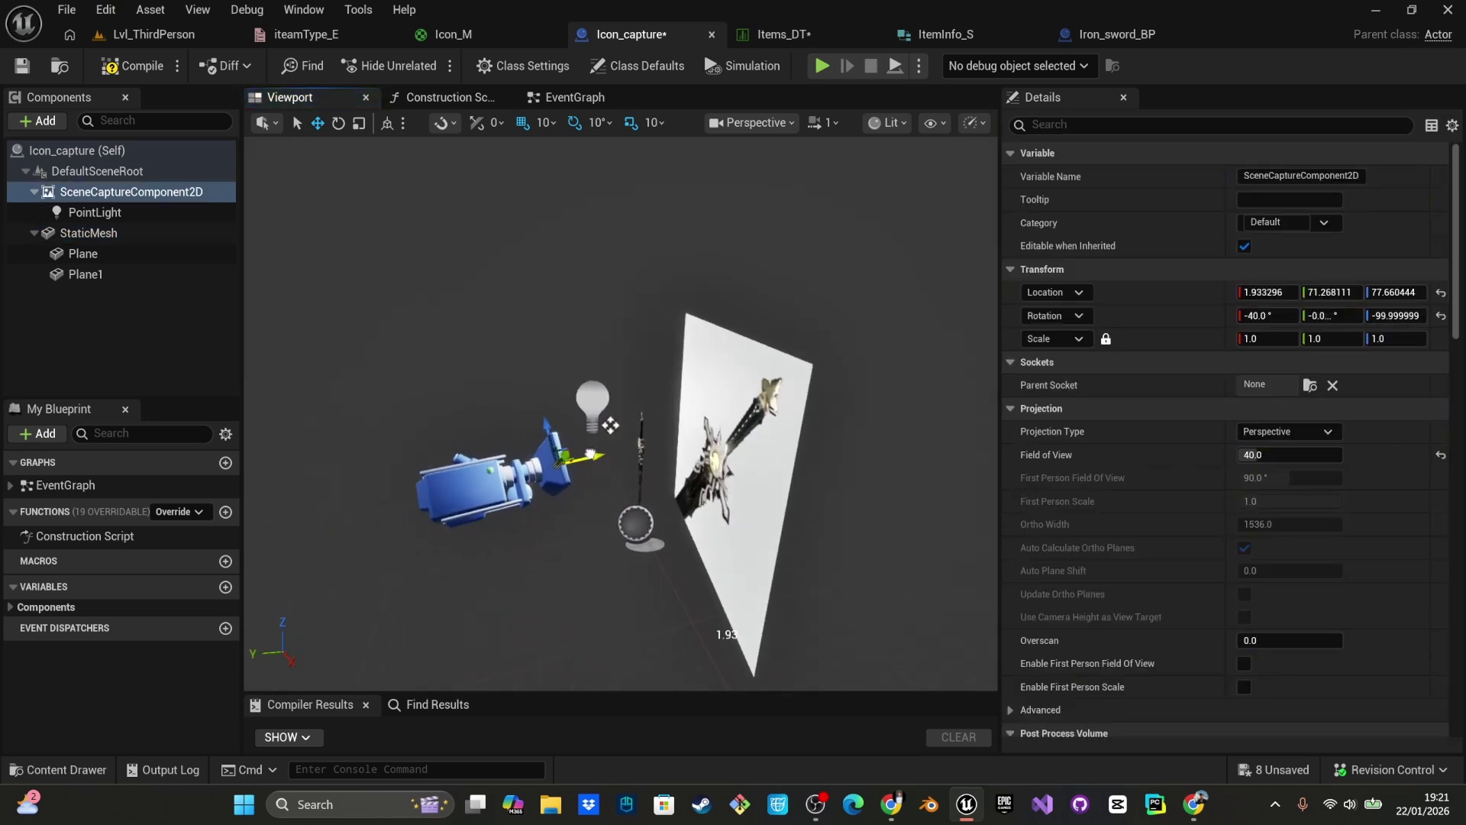
- Check the sword's framing on the preview plane and save the Icon_capture Blueprint
{"action": "right_click_drag", "start_coordinate": [592, 459], "coordinate": [637, 499]}
{"action": "key", "text": "w"}
{"action": "key", "text": "s"}
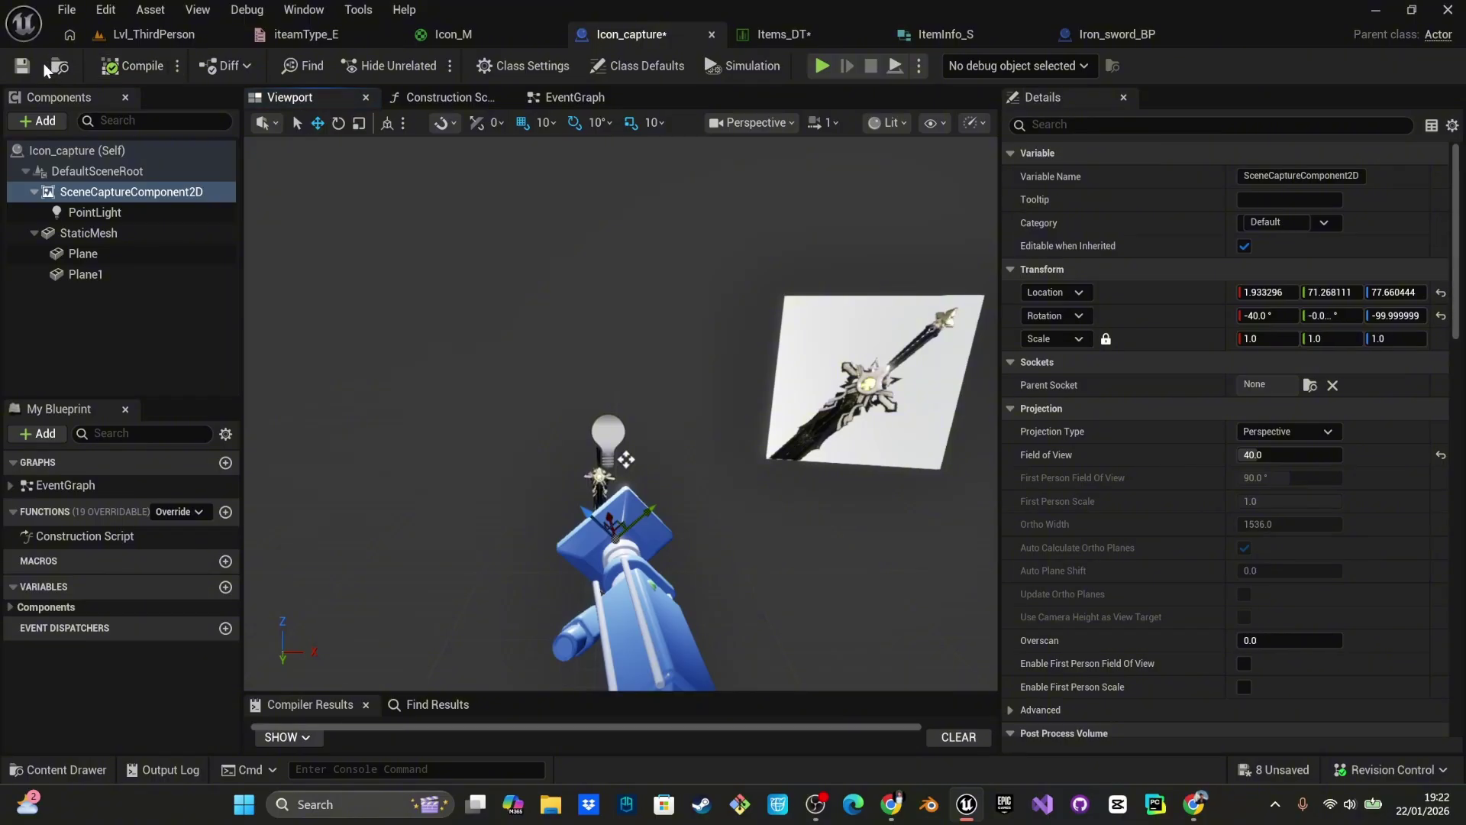
{"action": "right_click_drag", "start_coordinate": [505, 312], "coordinate": [513, 318]}
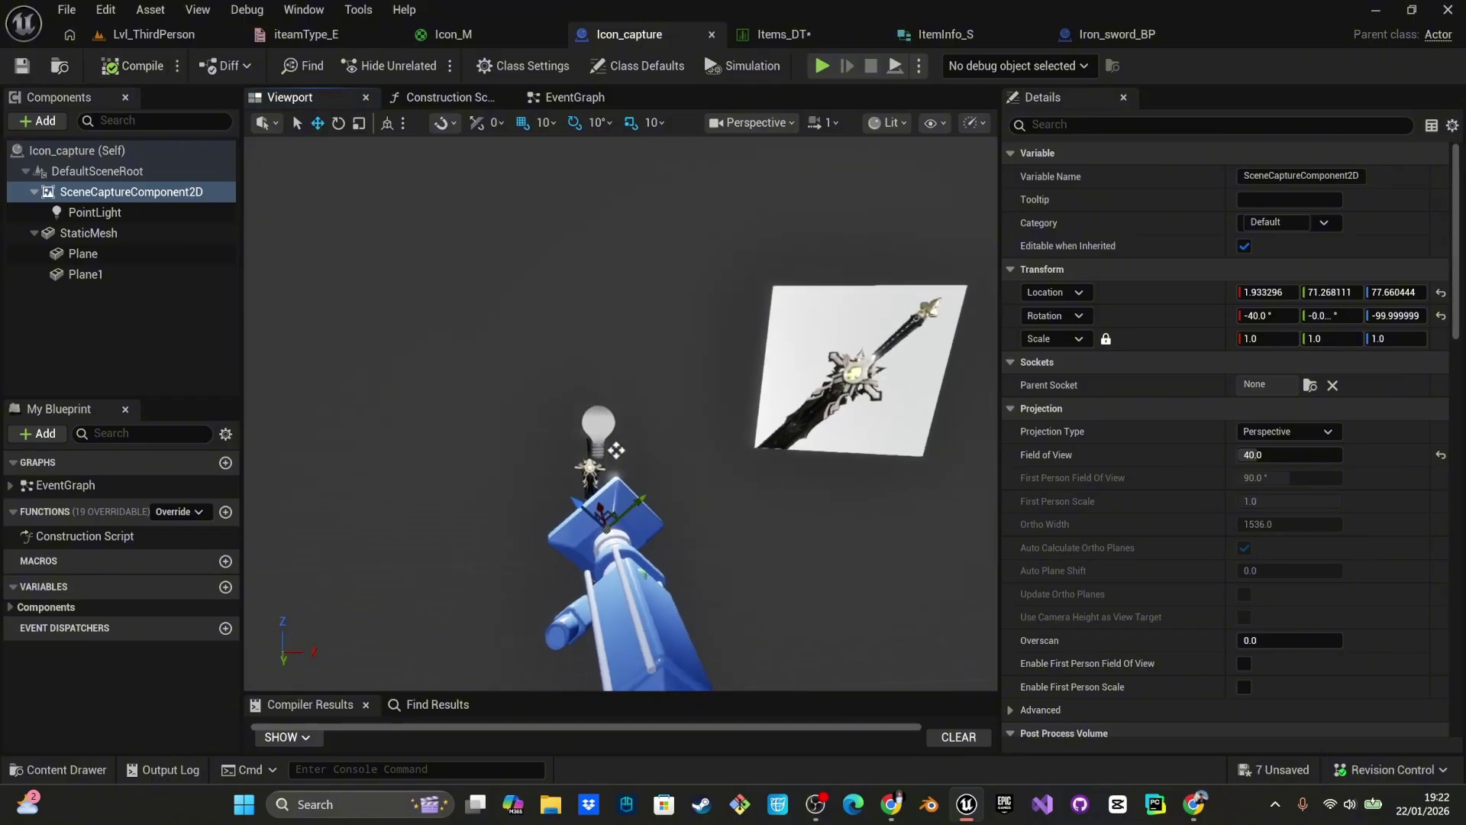
- Create a static texture from the Icon_Render render target in the ThirdPerson/Blueprints/Icon_Creator folder
{"action": "key", "text": "ctrl+space"}
{"action": "left_click", "coordinate": [708, 407]}
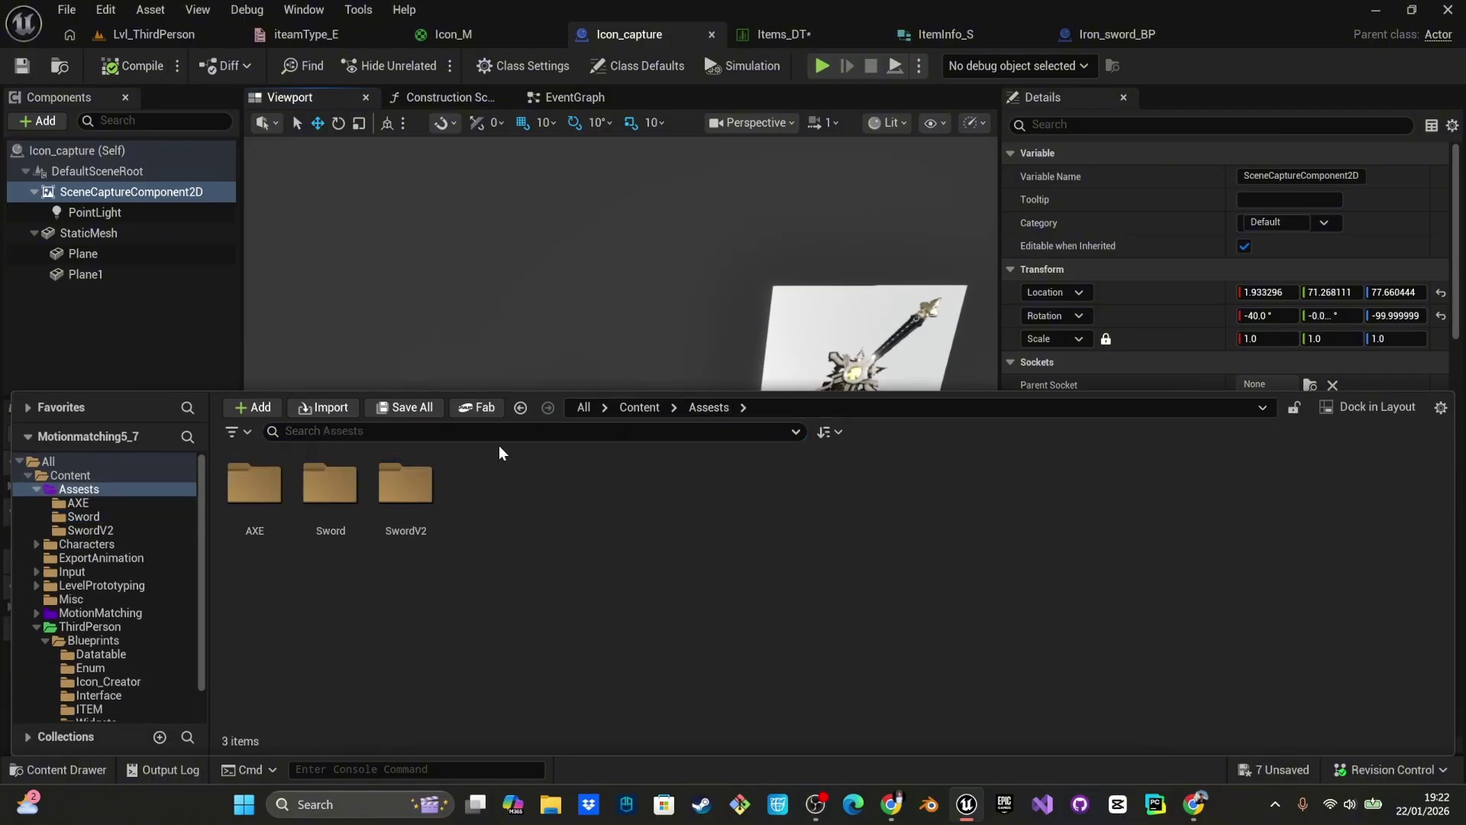
{"action": "left_click", "coordinate": [638, 407]}
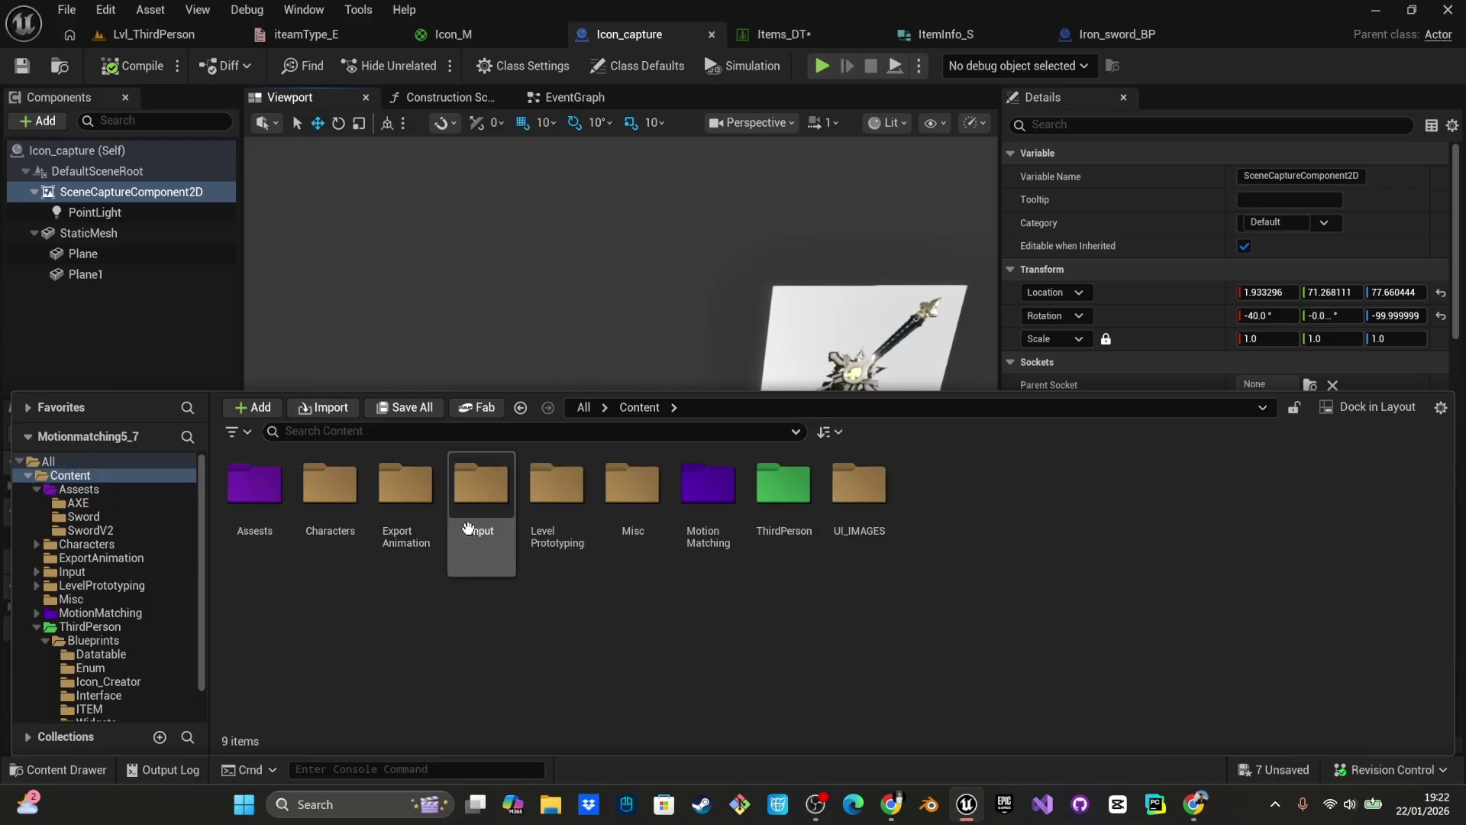
{"action": "left_click", "coordinate": [787, 489]}
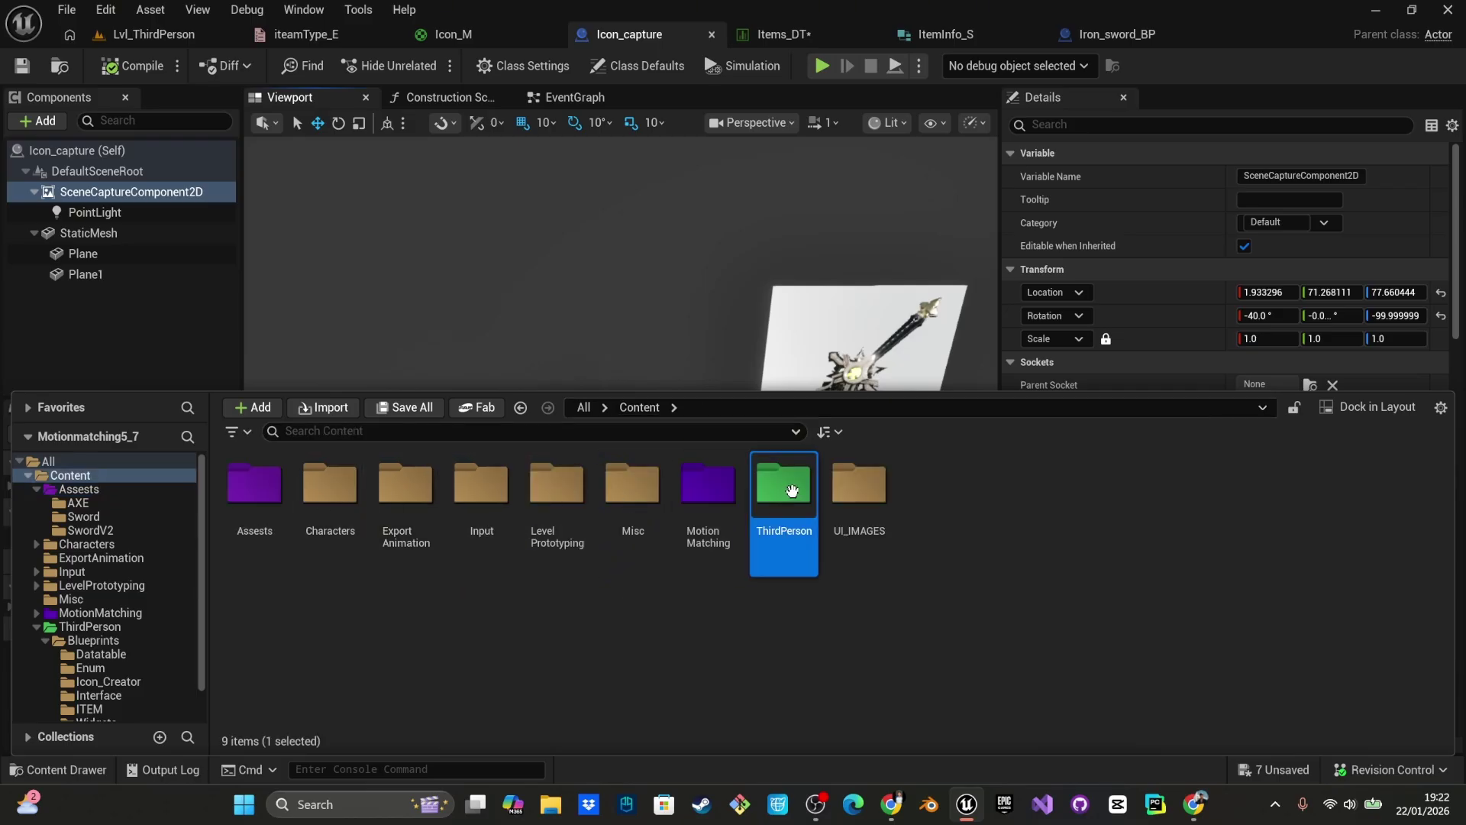
{"action": "double_click", "coordinate": [816, 490]}
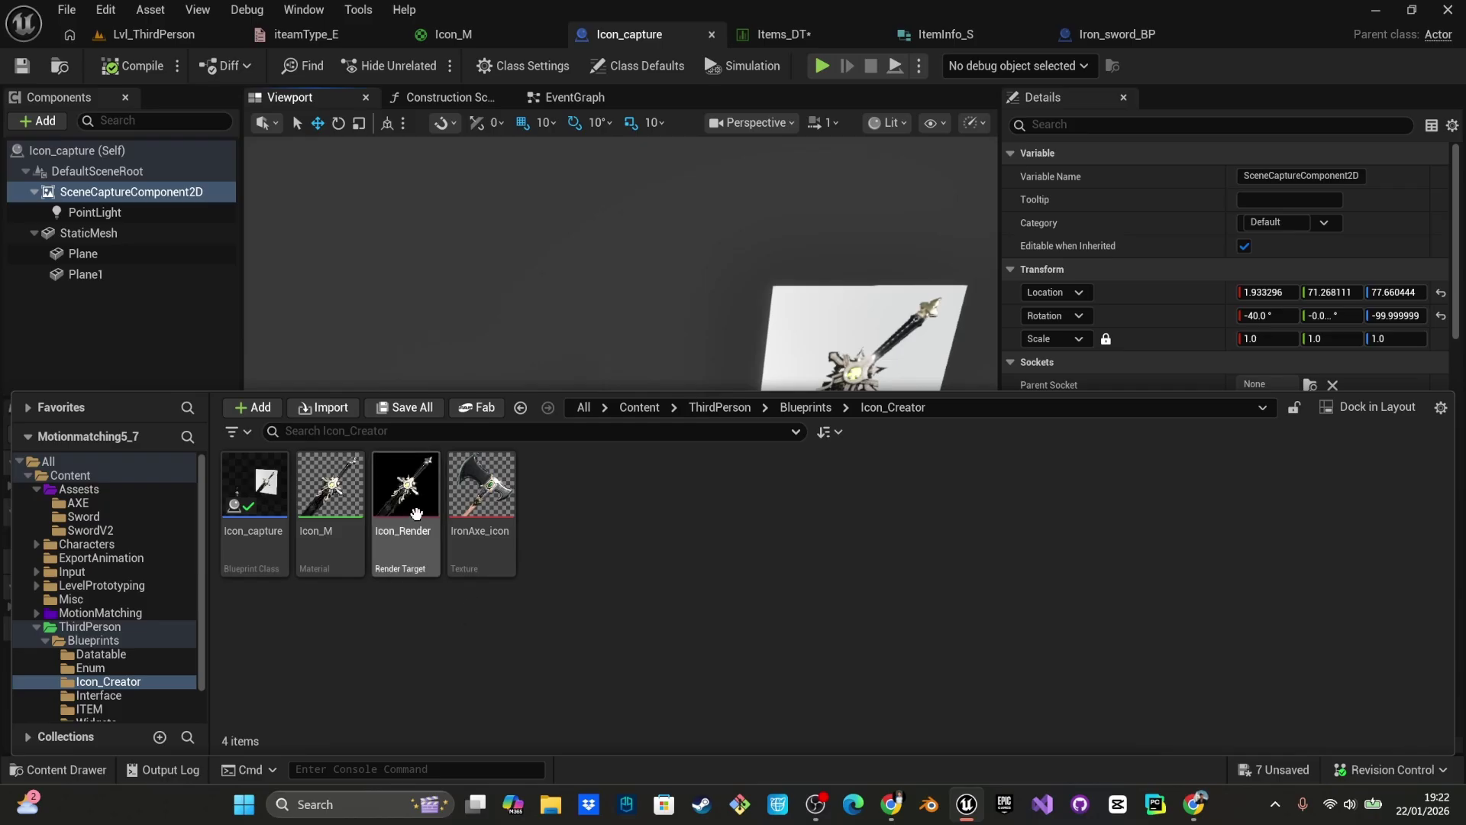
{"action": "right_click", "coordinate": [399, 513]}
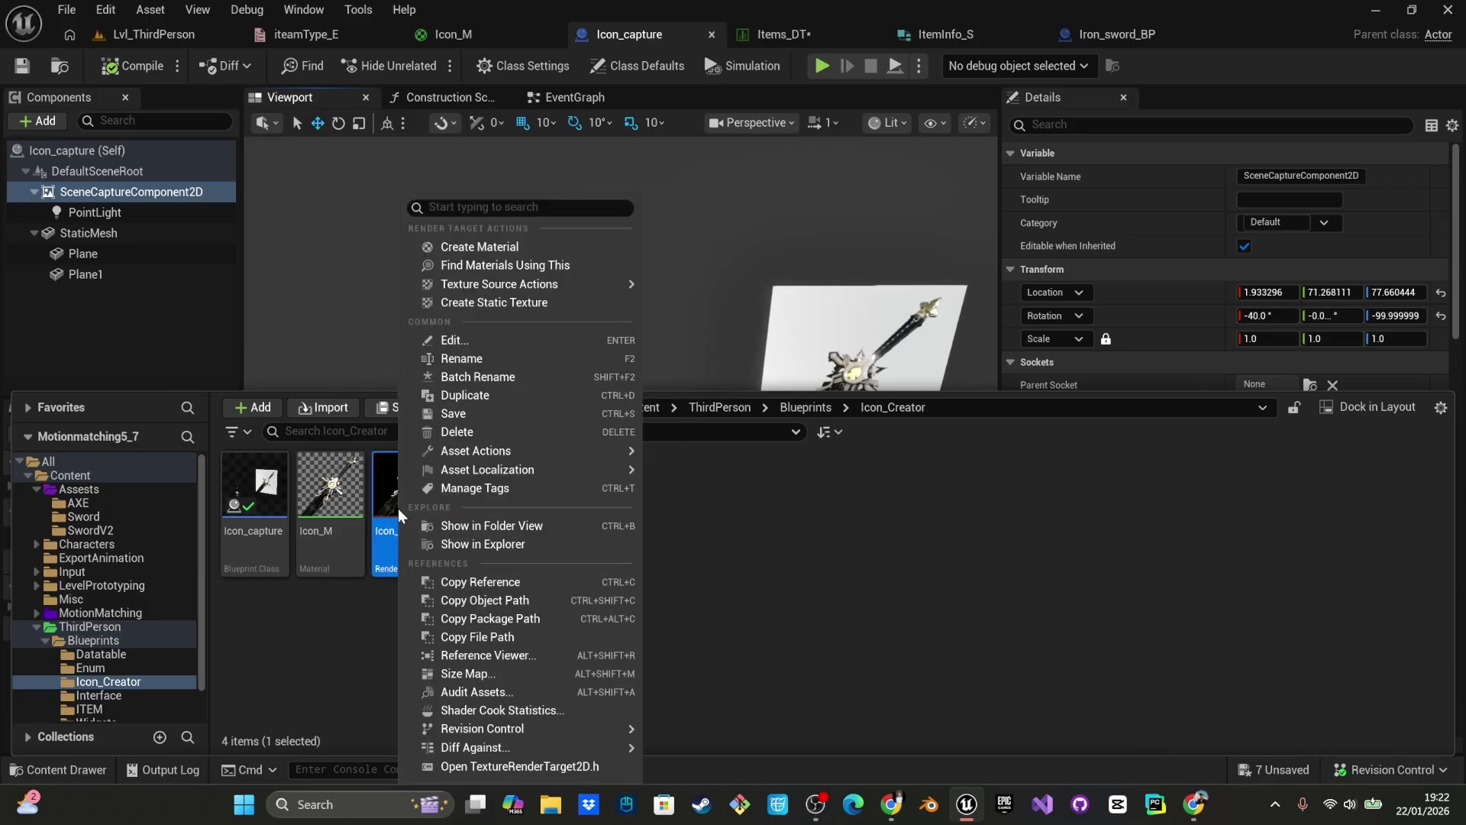
{"action": "right_click", "coordinate": [395, 500]}
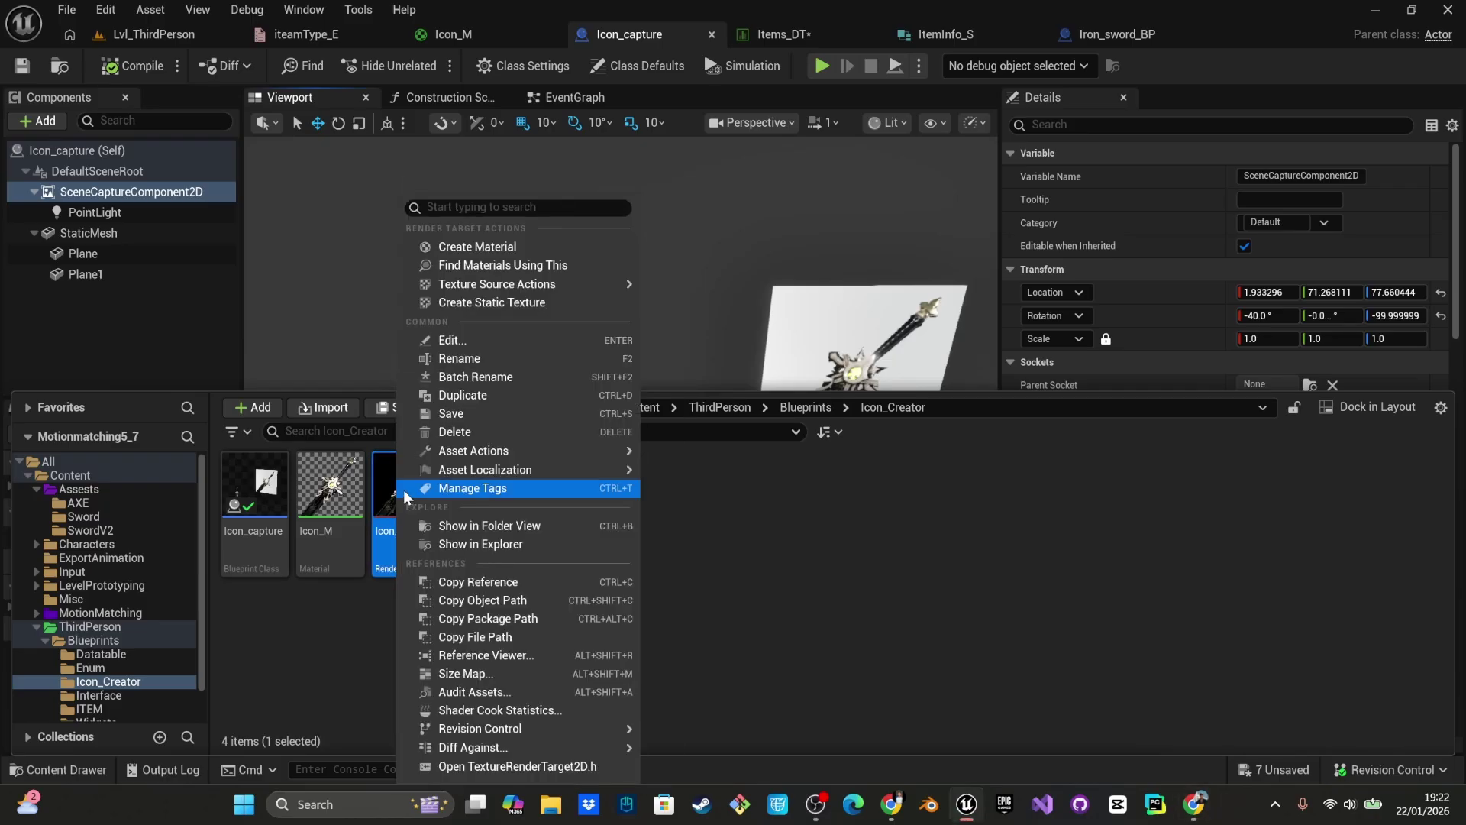
{"action": "left_click", "coordinate": [439, 305]}
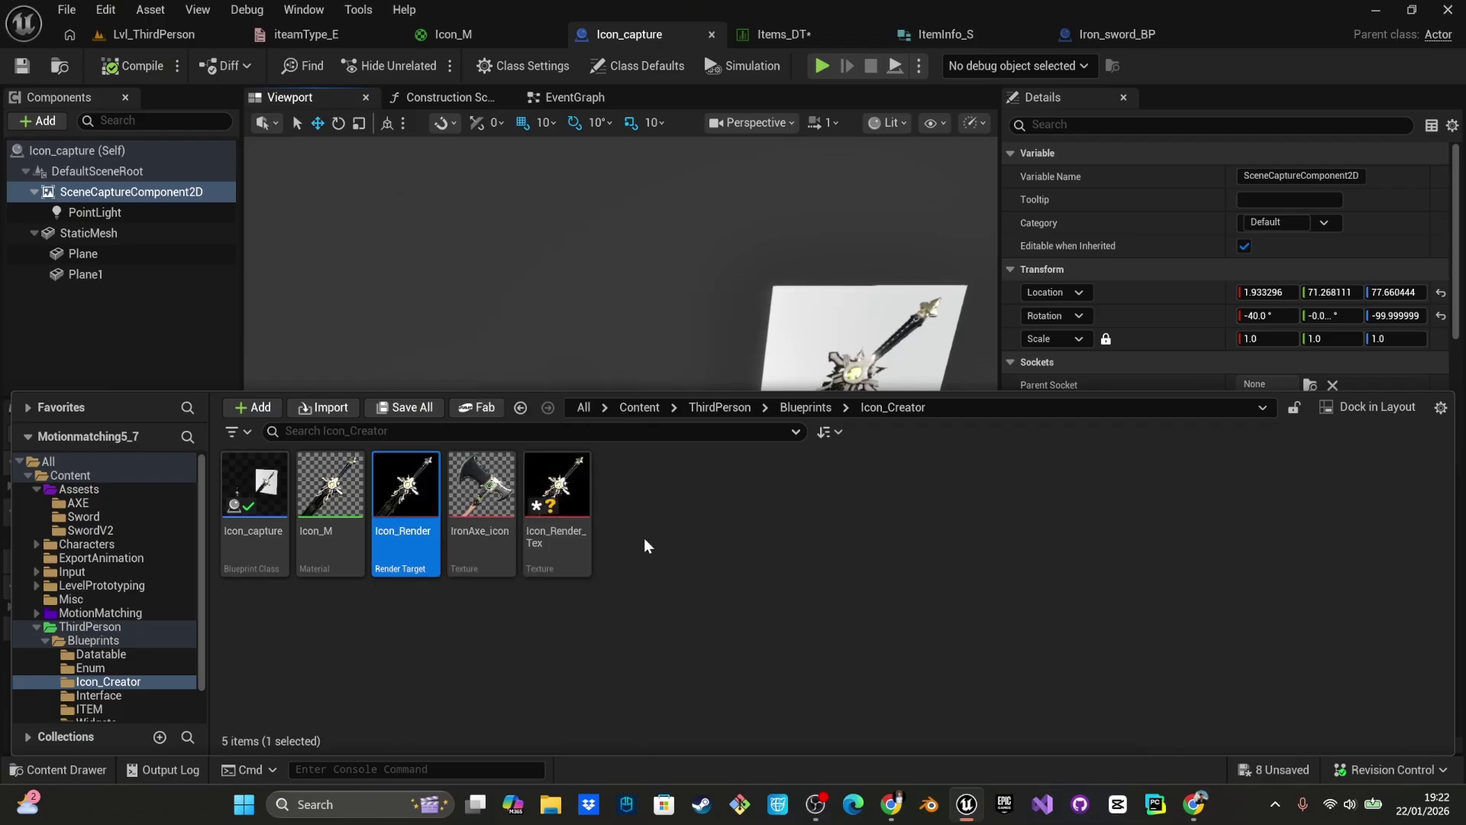
- Open the Icon_Render_Tex texture and set its Min Alpha to 1 and Max Alpha to 0
{"action": "left_click", "coordinate": [563, 494]}
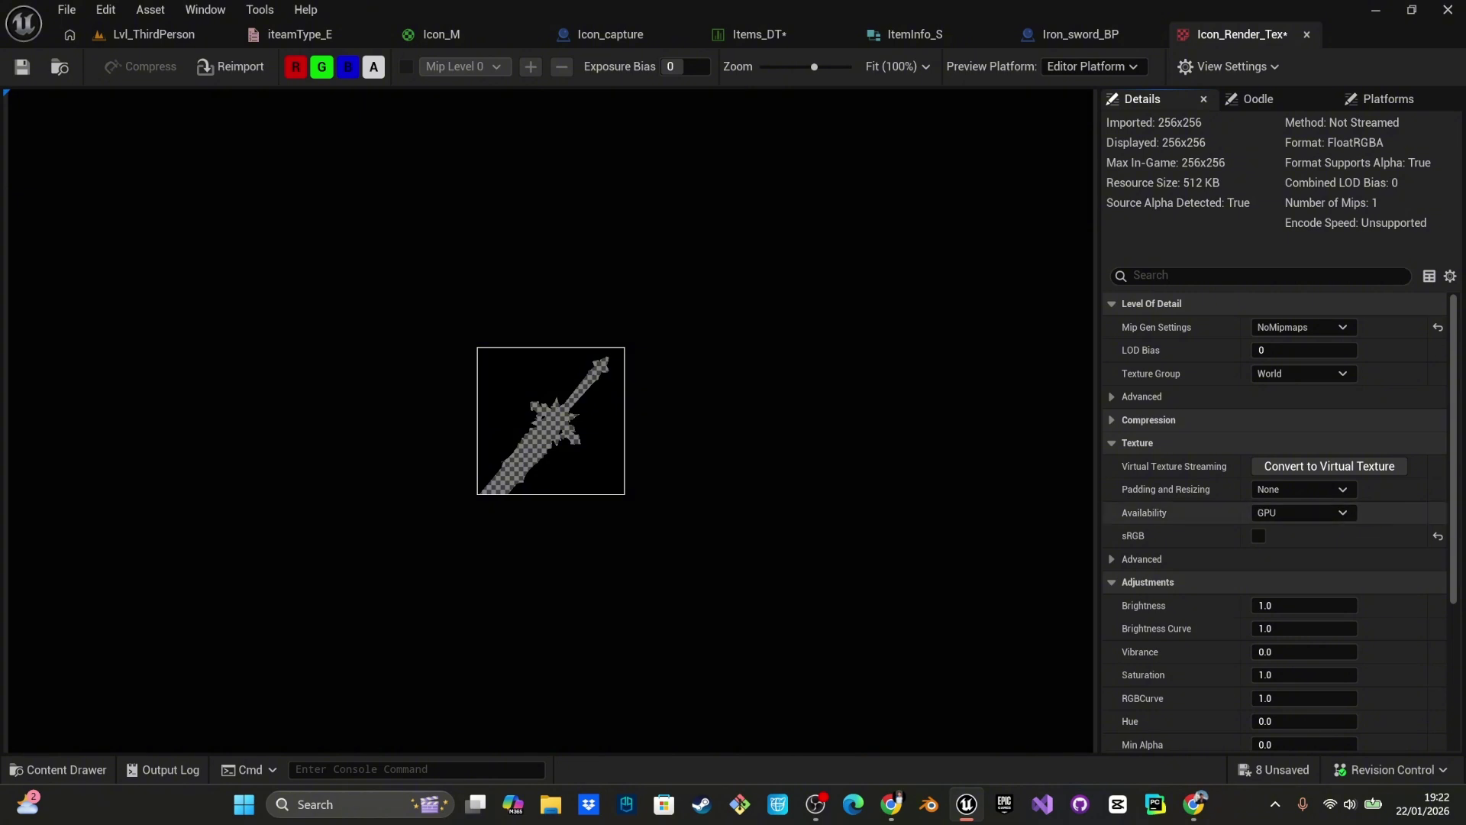
{"action": "scroll", "coordinate": [1338, 585], "scroll_direction": "down", "scroll_amount": 3}
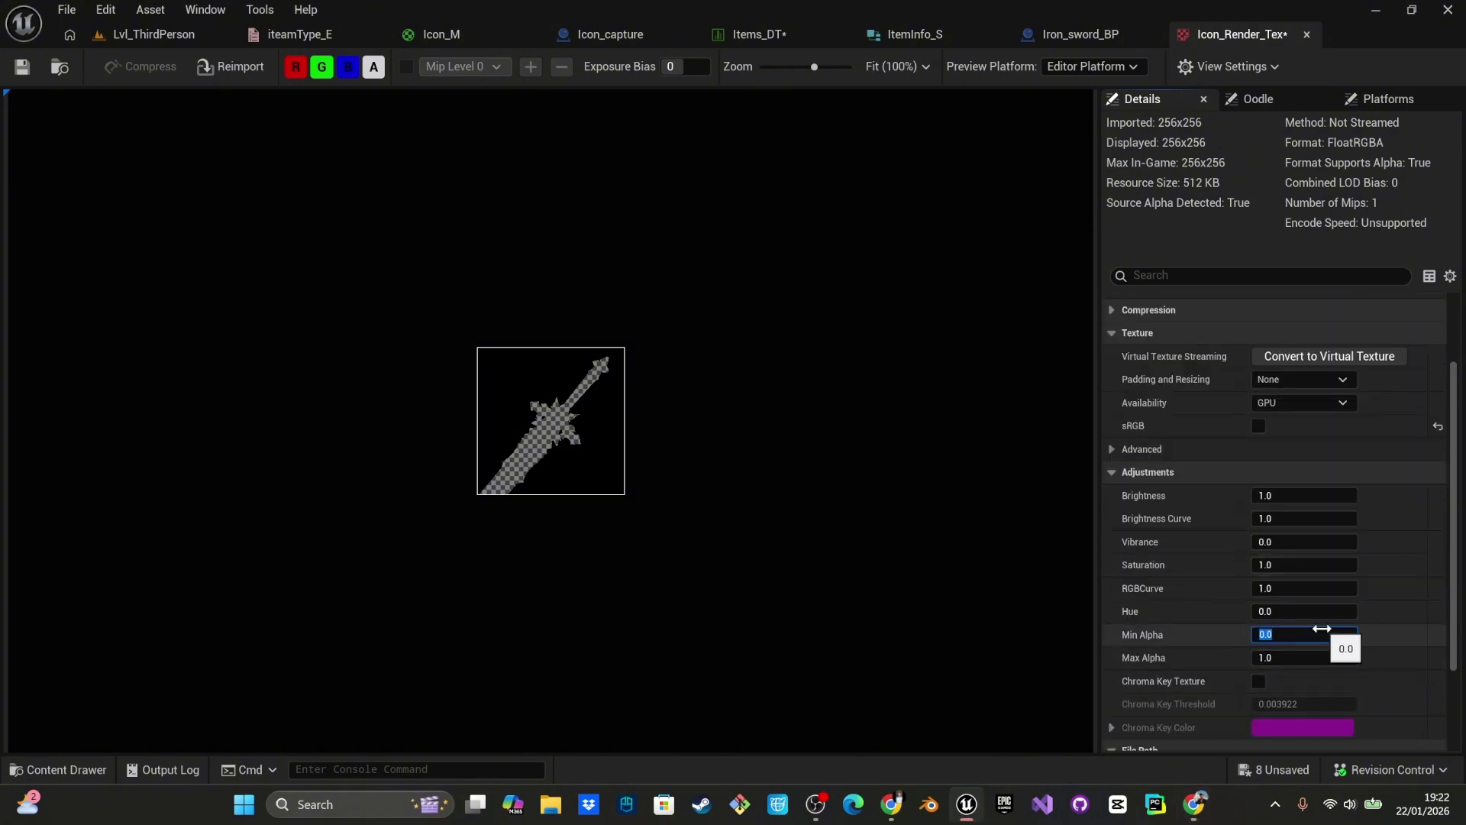
{"action": "type", "text": "1"}
{"action": "key", "text": "Return"}
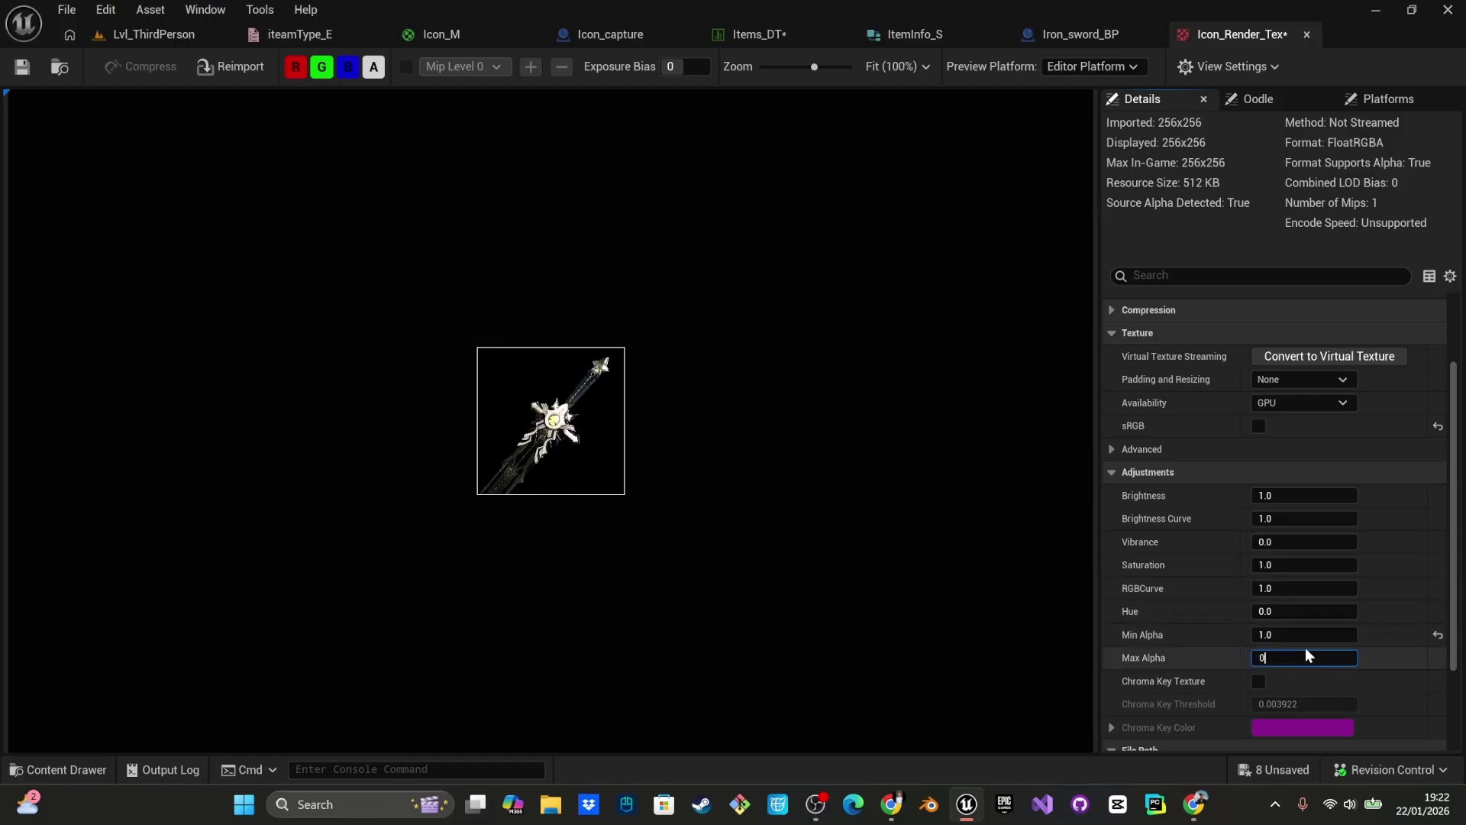
{"action": "left_click", "coordinate": [983, 592]}
- Inspect the sword image up close and set the texture's Texture Group to UI
{"action": "scroll", "coordinate": [603, 440], "scroll_direction": "up", "scroll_amount": 9}
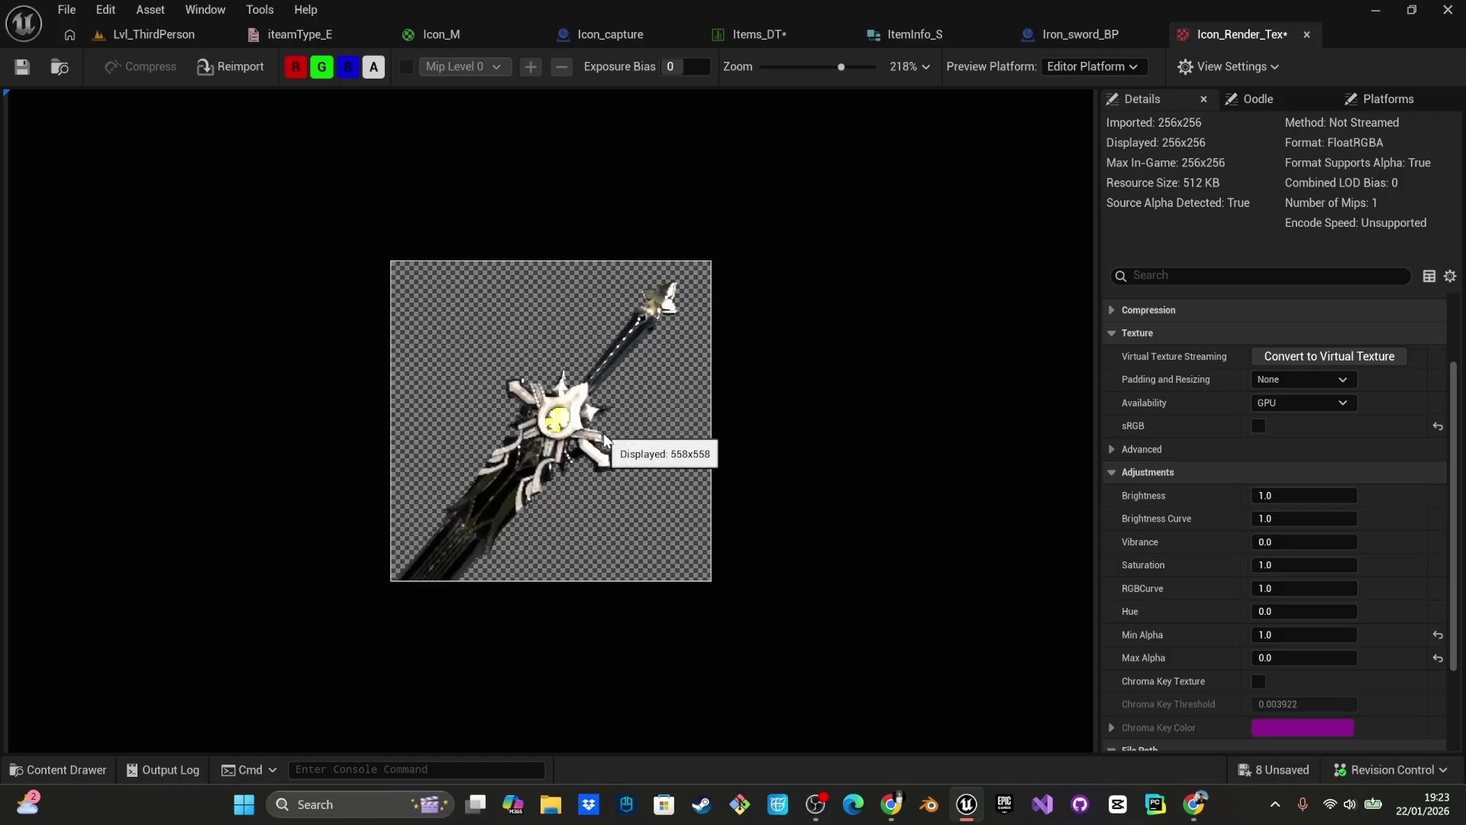
{"action": "scroll", "coordinate": [603, 440], "scroll_direction": "up", "scroll_amount": 5}
{"action": "scroll", "coordinate": [604, 440], "scroll_direction": "down", "scroll_amount": 2}
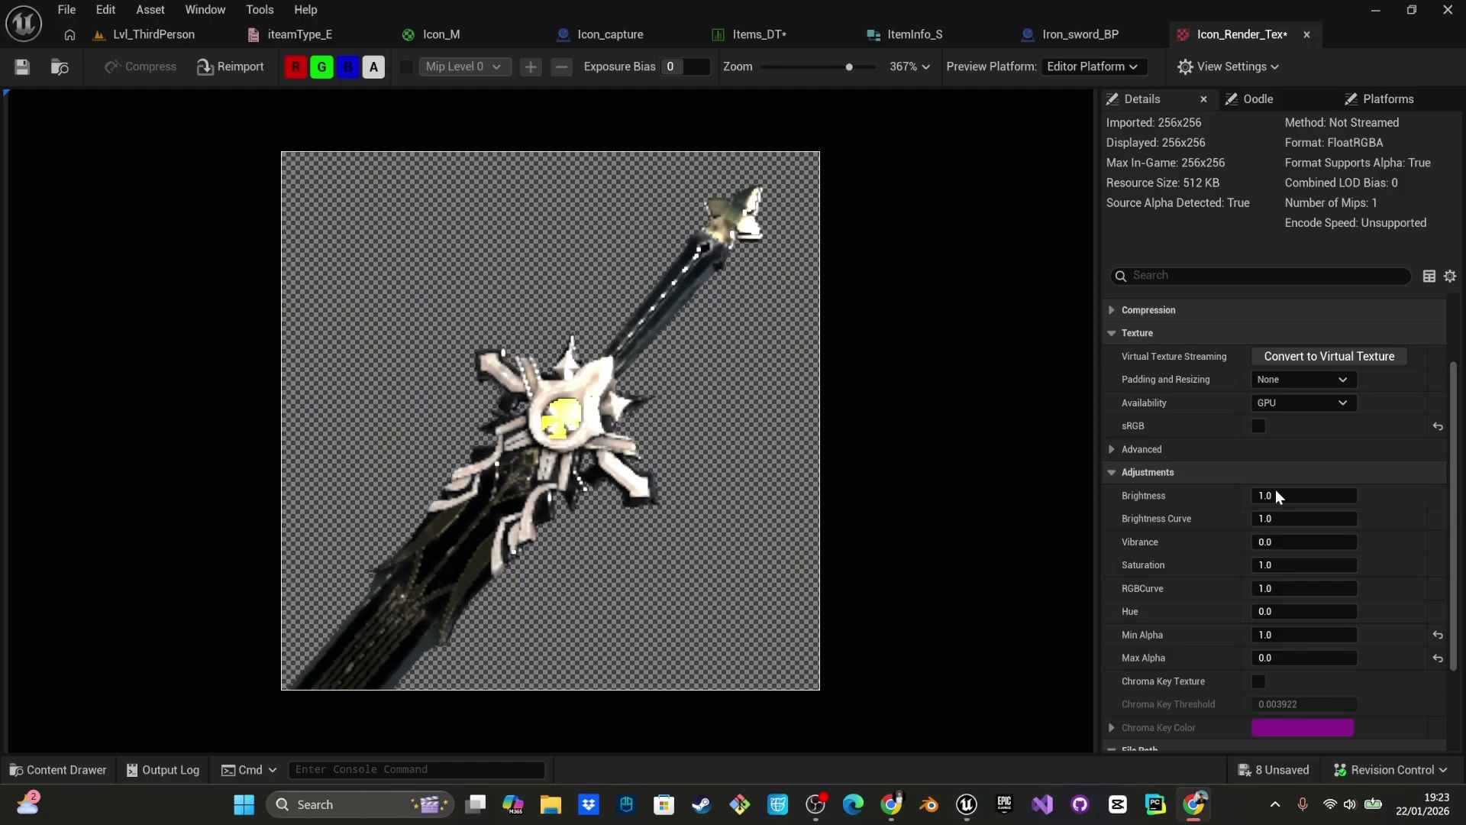
{"action": "scroll", "coordinate": [1275, 489], "scroll_direction": "up", "scroll_amount": 3}
{"action": "scroll", "coordinate": [1316, 486], "scroll_direction": "down", "scroll_amount": 2}
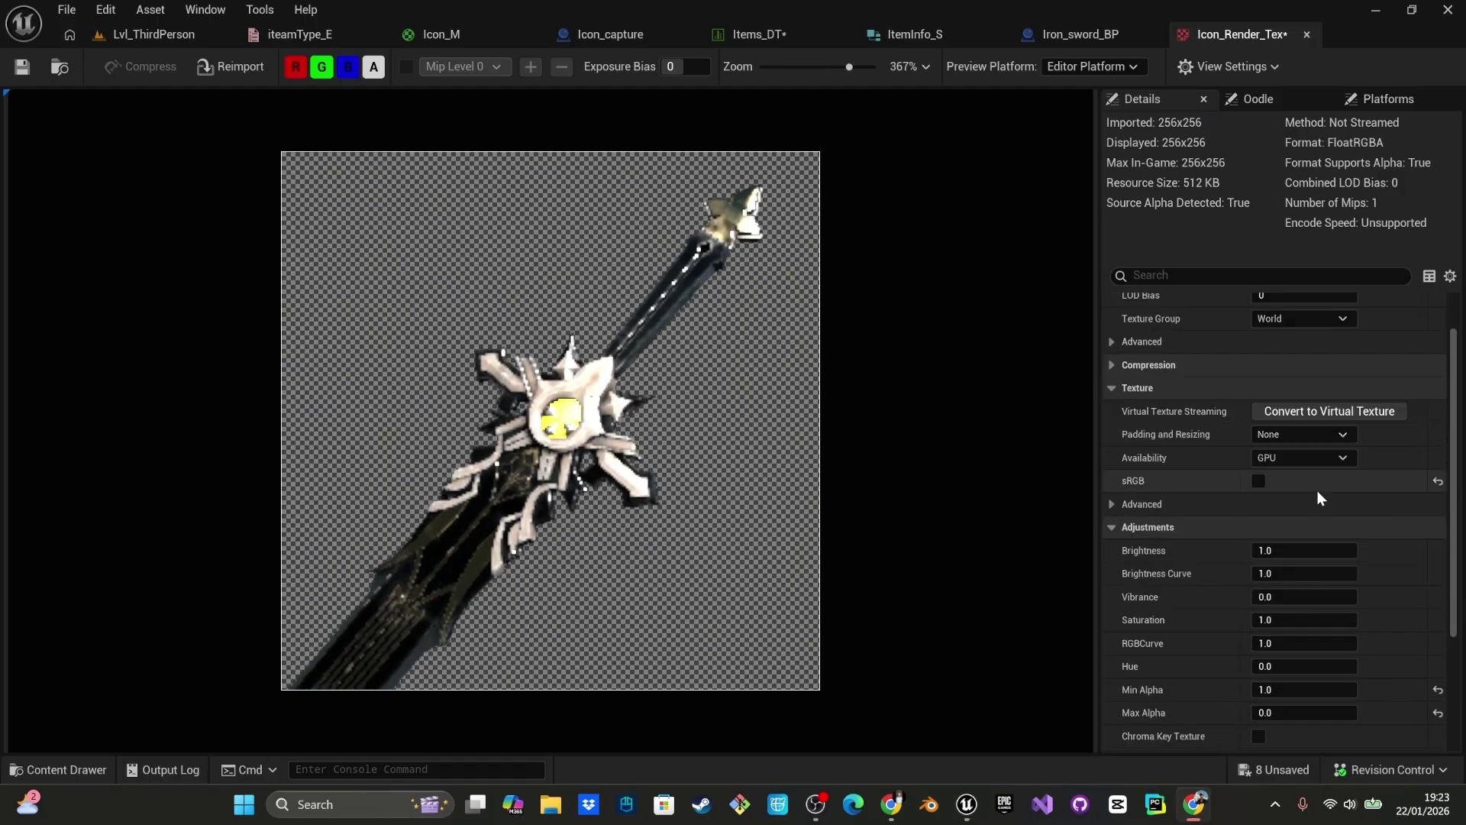
{"action": "scroll", "coordinate": [1317, 490], "scroll_direction": "up", "scroll_amount": 2}
{"action": "left_click", "coordinate": [1327, 374]}
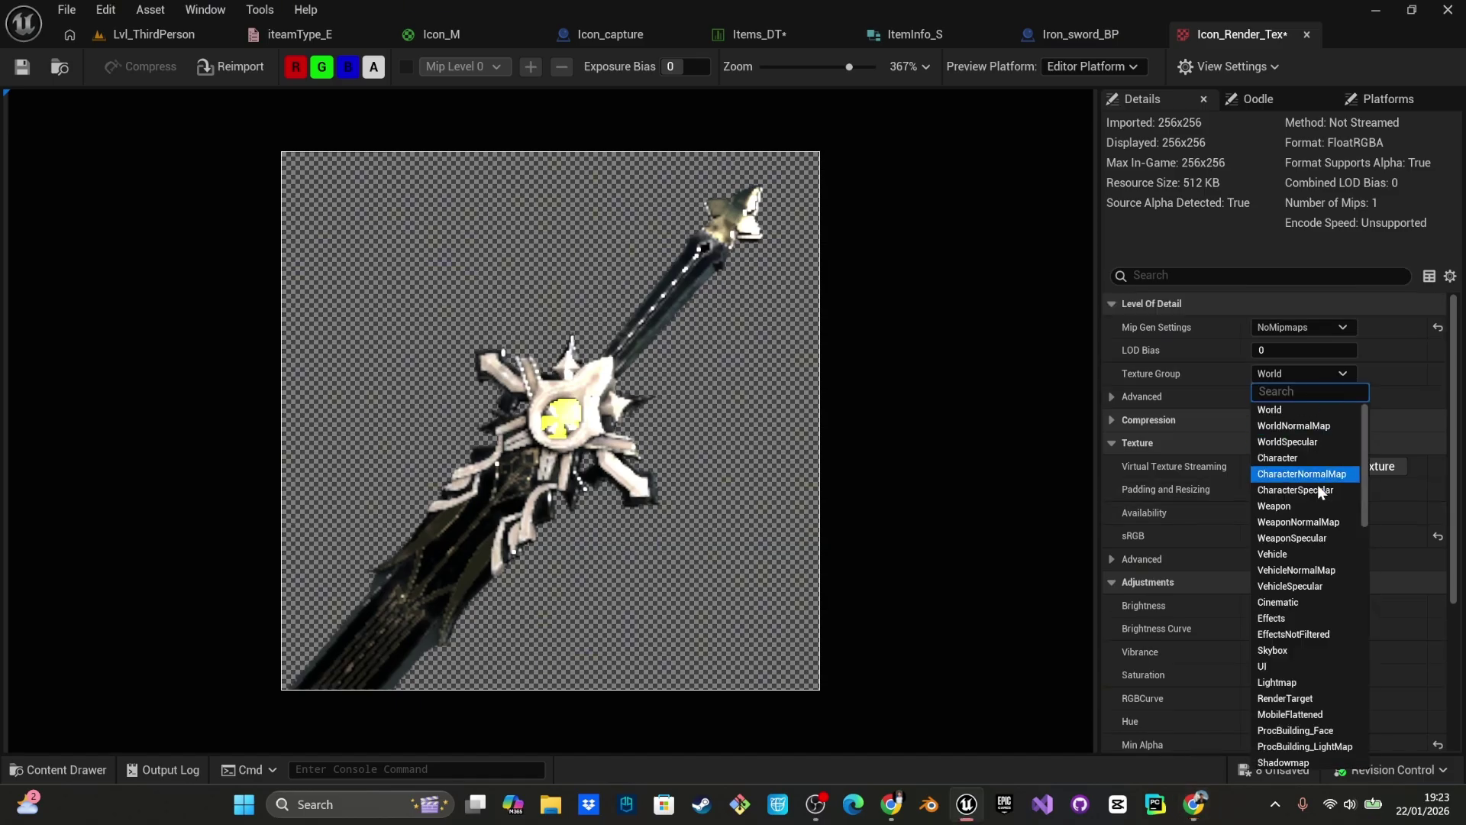
{"action": "left_click", "coordinate": [1308, 667]}
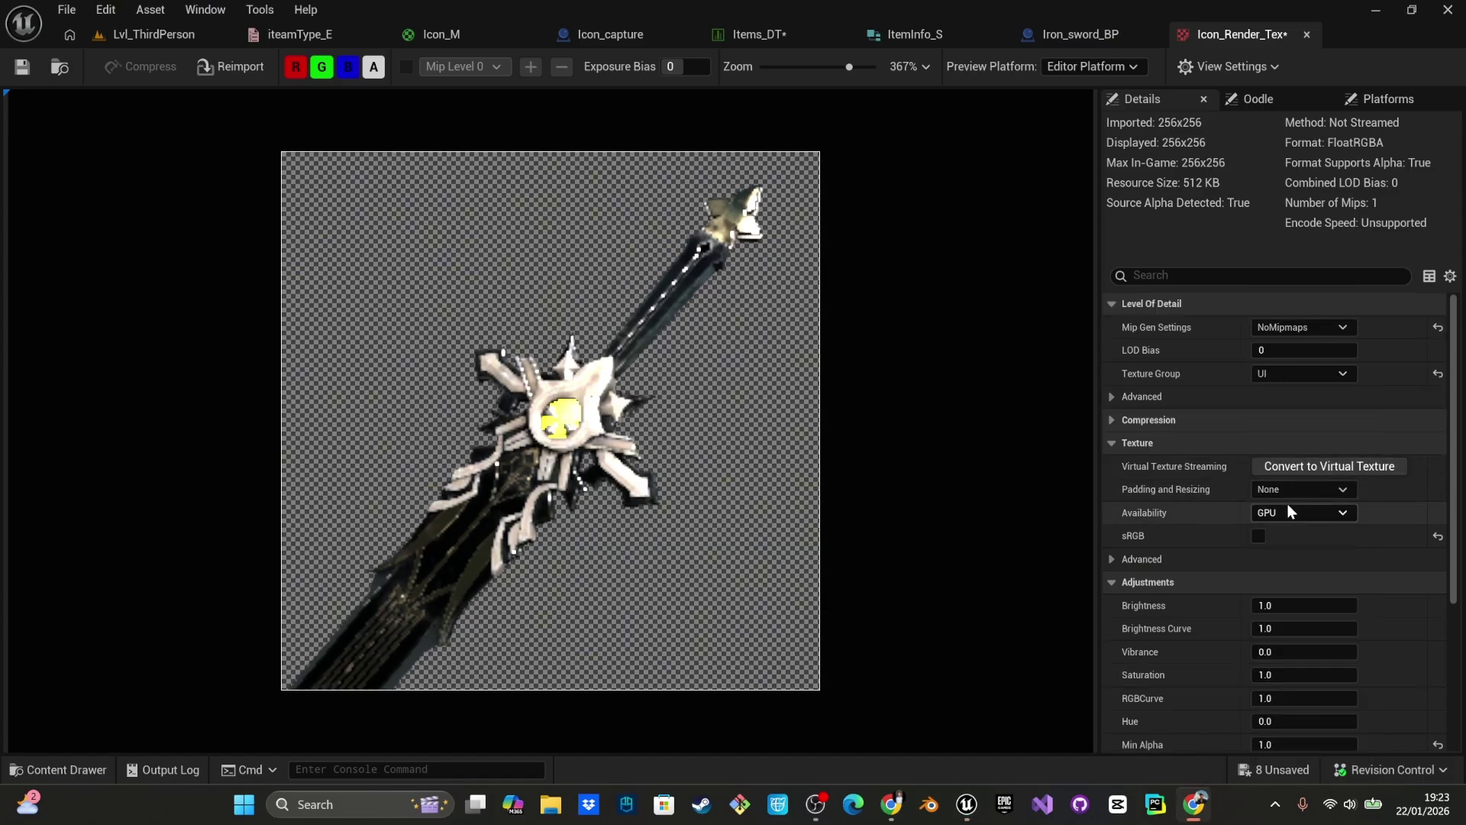
- Examine the texture's remaining adjustment values and the available Compression Settings options
{"action": "scroll", "coordinate": [1285, 507], "scroll_direction": "down", "scroll_amount": 2}
{"action": "scroll", "coordinate": [1242, 526], "scroll_direction": "down", "scroll_amount": 3}
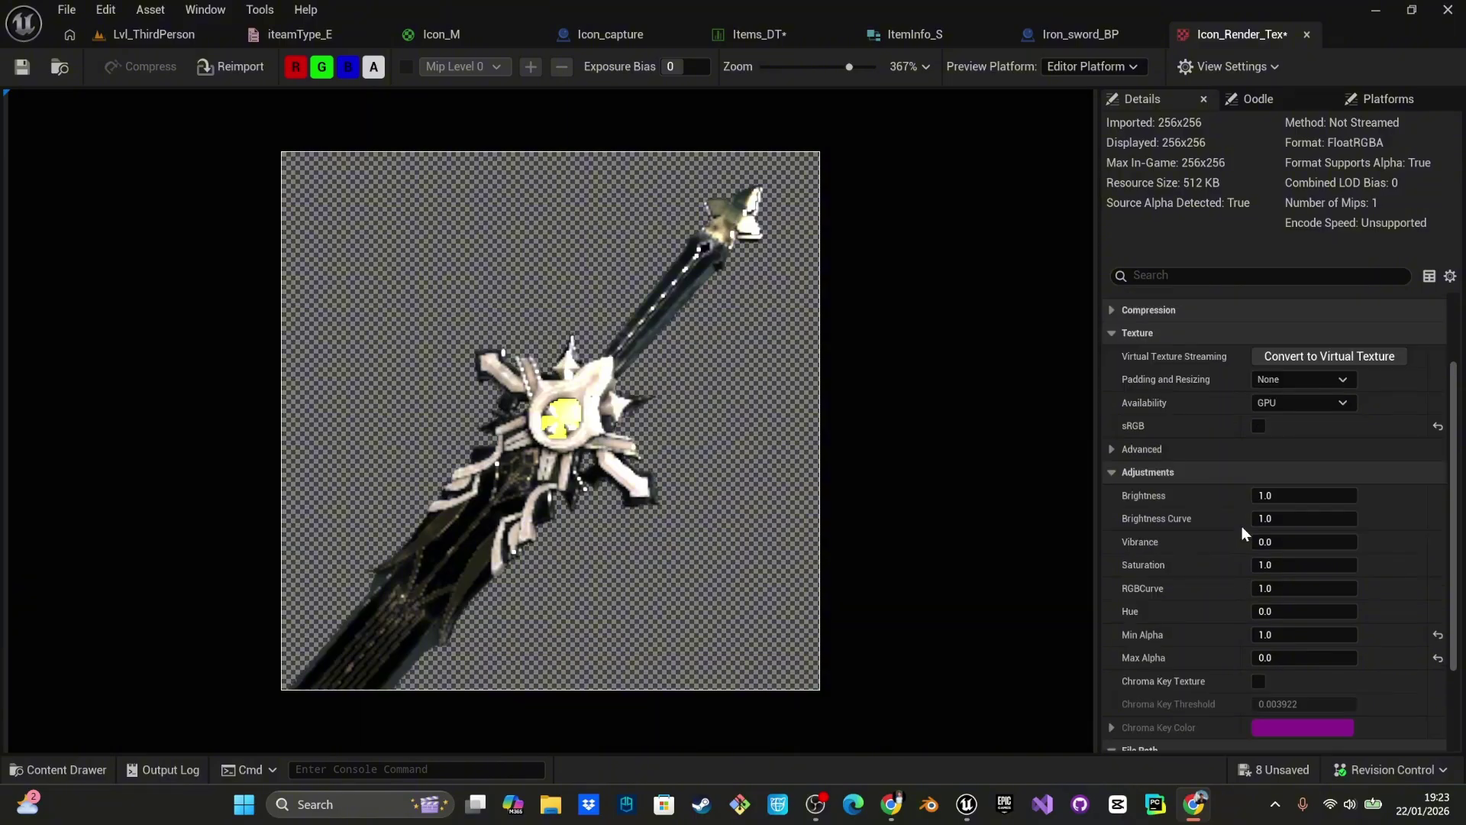
{"action": "scroll", "coordinate": [1244, 524], "scroll_direction": "up", "scroll_amount": 3}
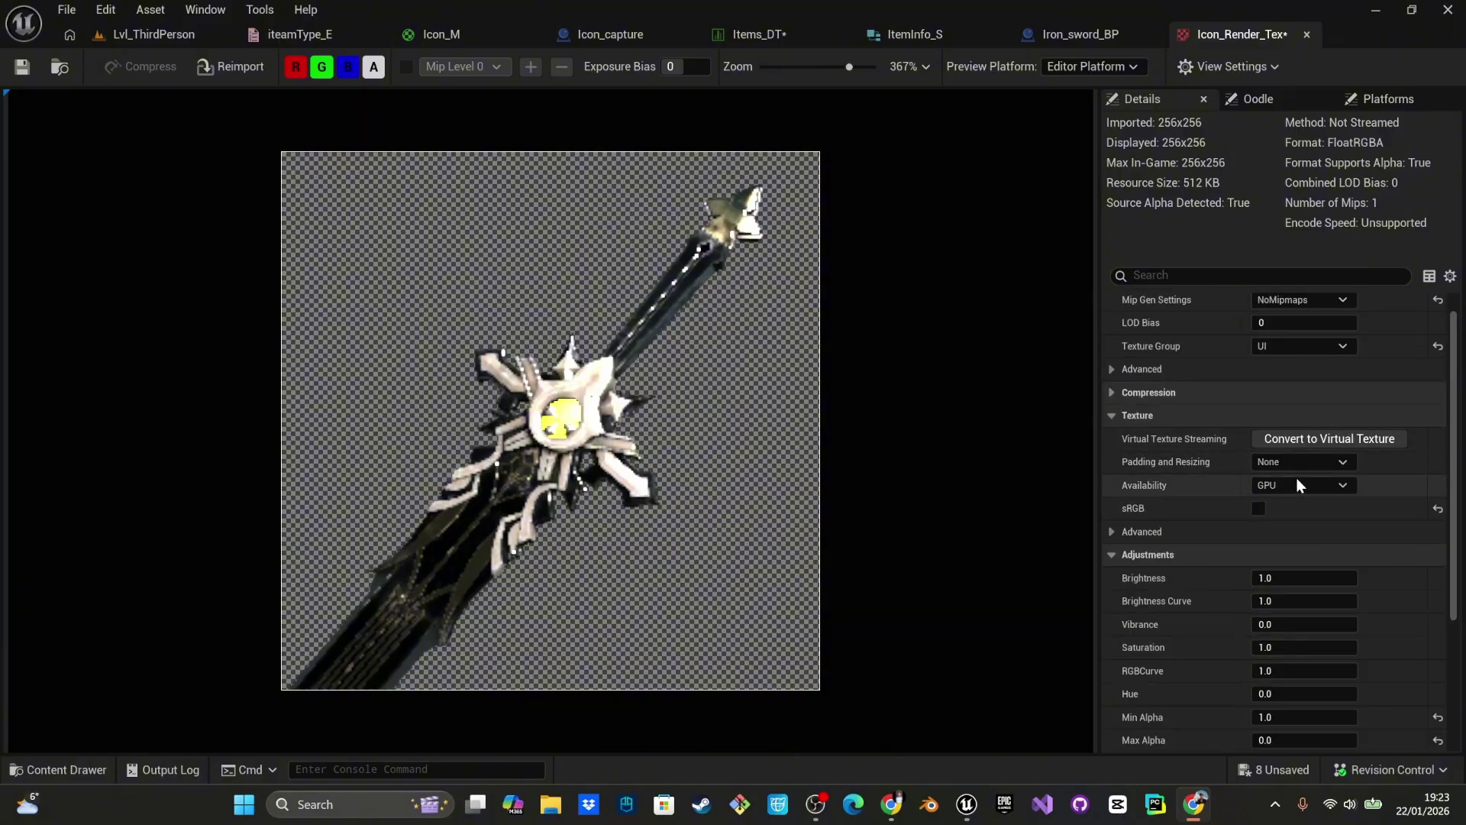
{"action": "scroll", "coordinate": [1269, 476], "scroll_direction": "down", "scroll_amount": 5}
{"action": "scroll", "coordinate": [1269, 477], "scroll_direction": "down", "scroll_amount": 3}
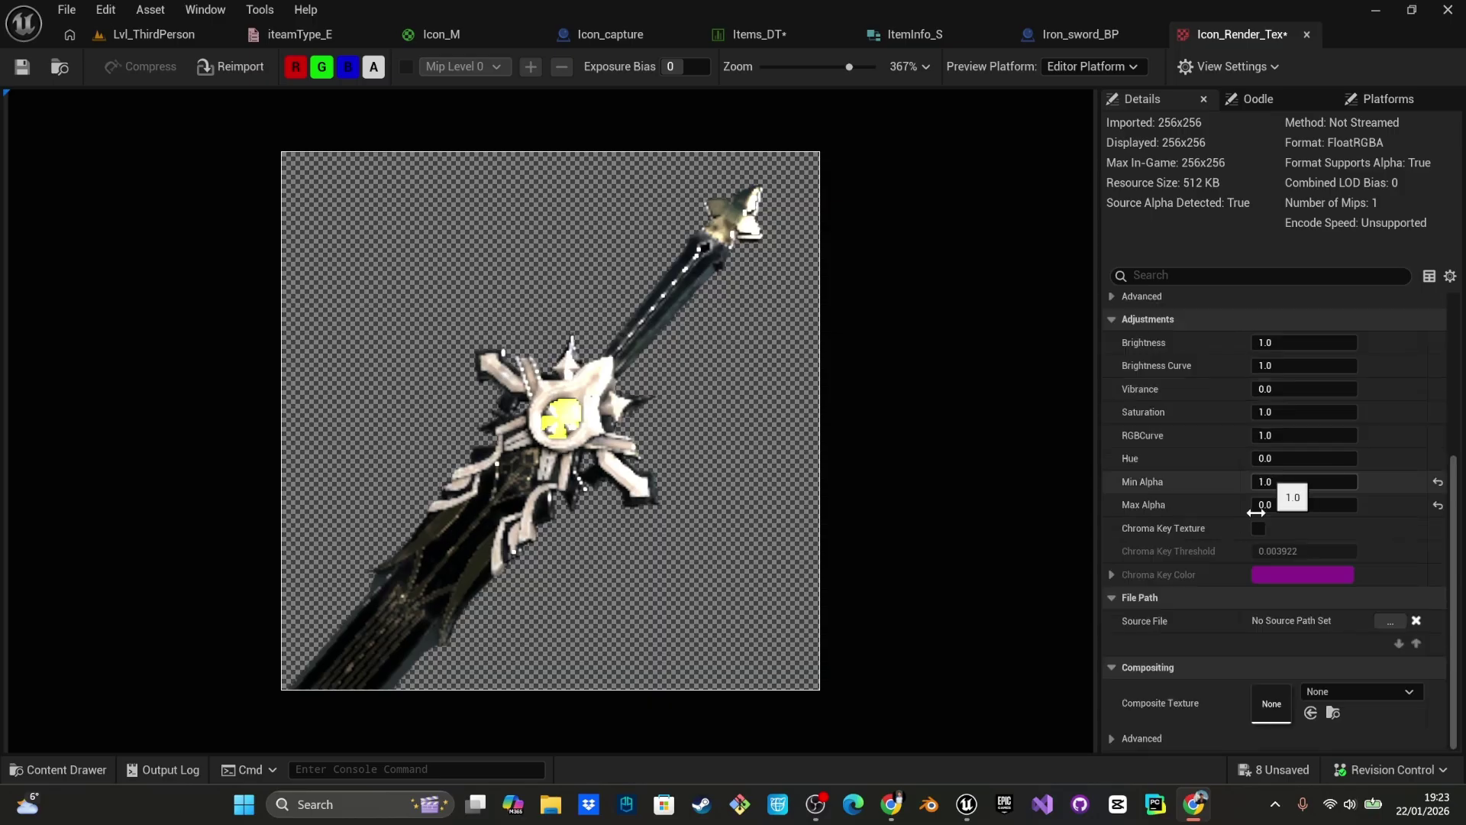
{"action": "scroll", "coordinate": [1222, 479], "scroll_direction": "up", "scroll_amount": 5}
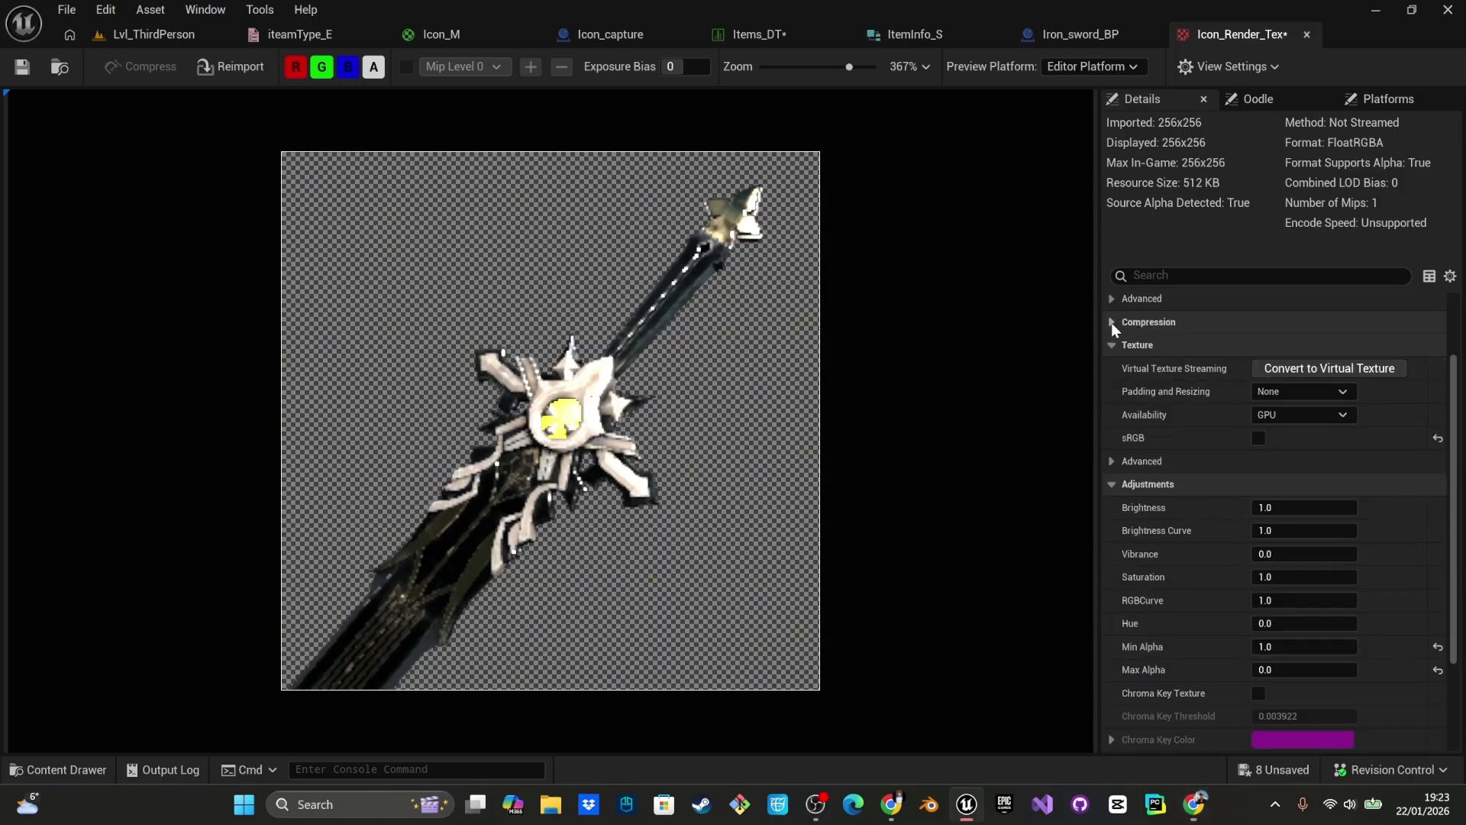
{"action": "left_click", "coordinate": [1111, 322]}
{"action": "left_click", "coordinate": [1292, 415]}
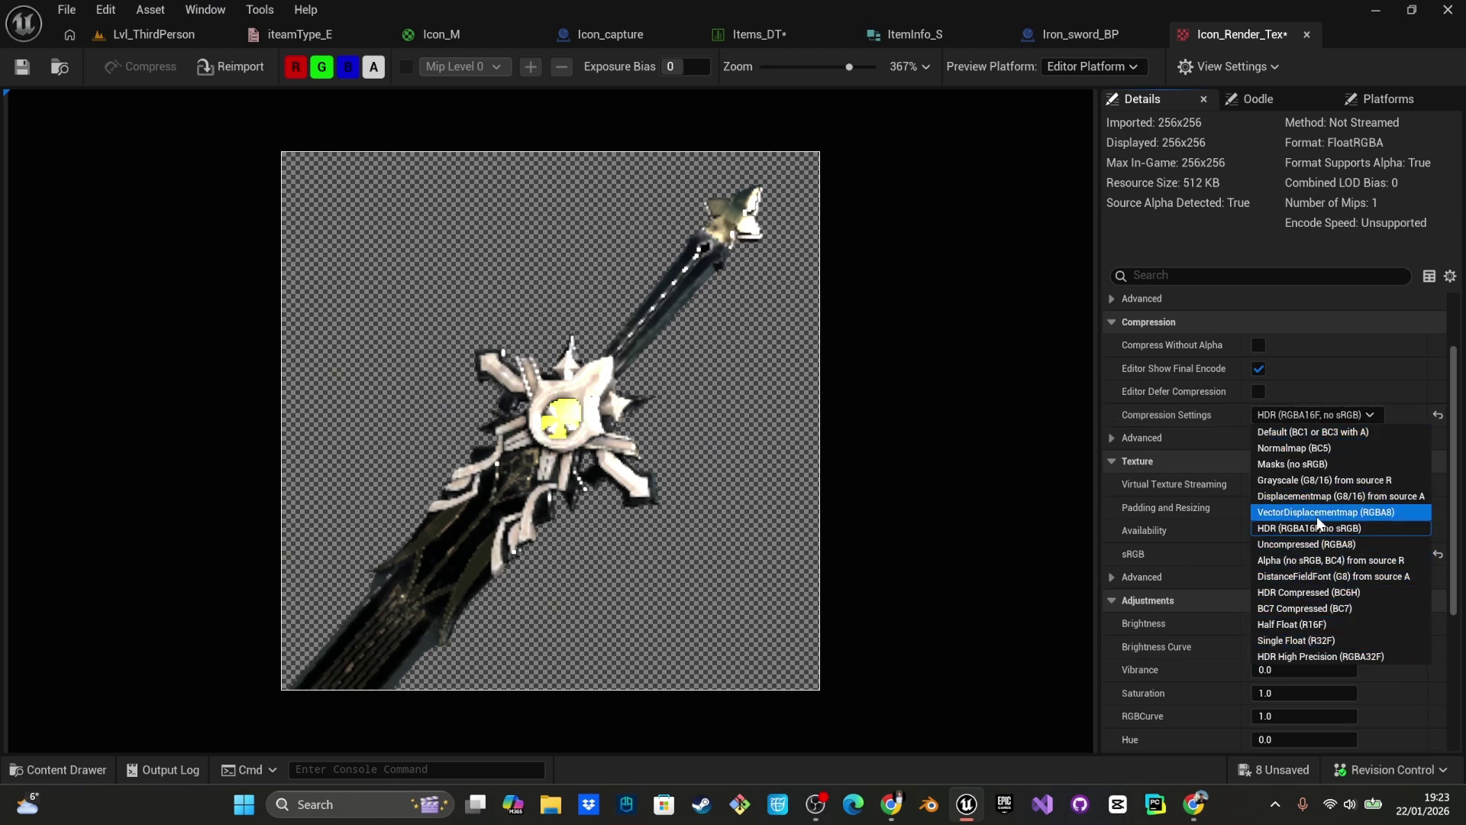
{"action": "left_click", "coordinate": [926, 433]}
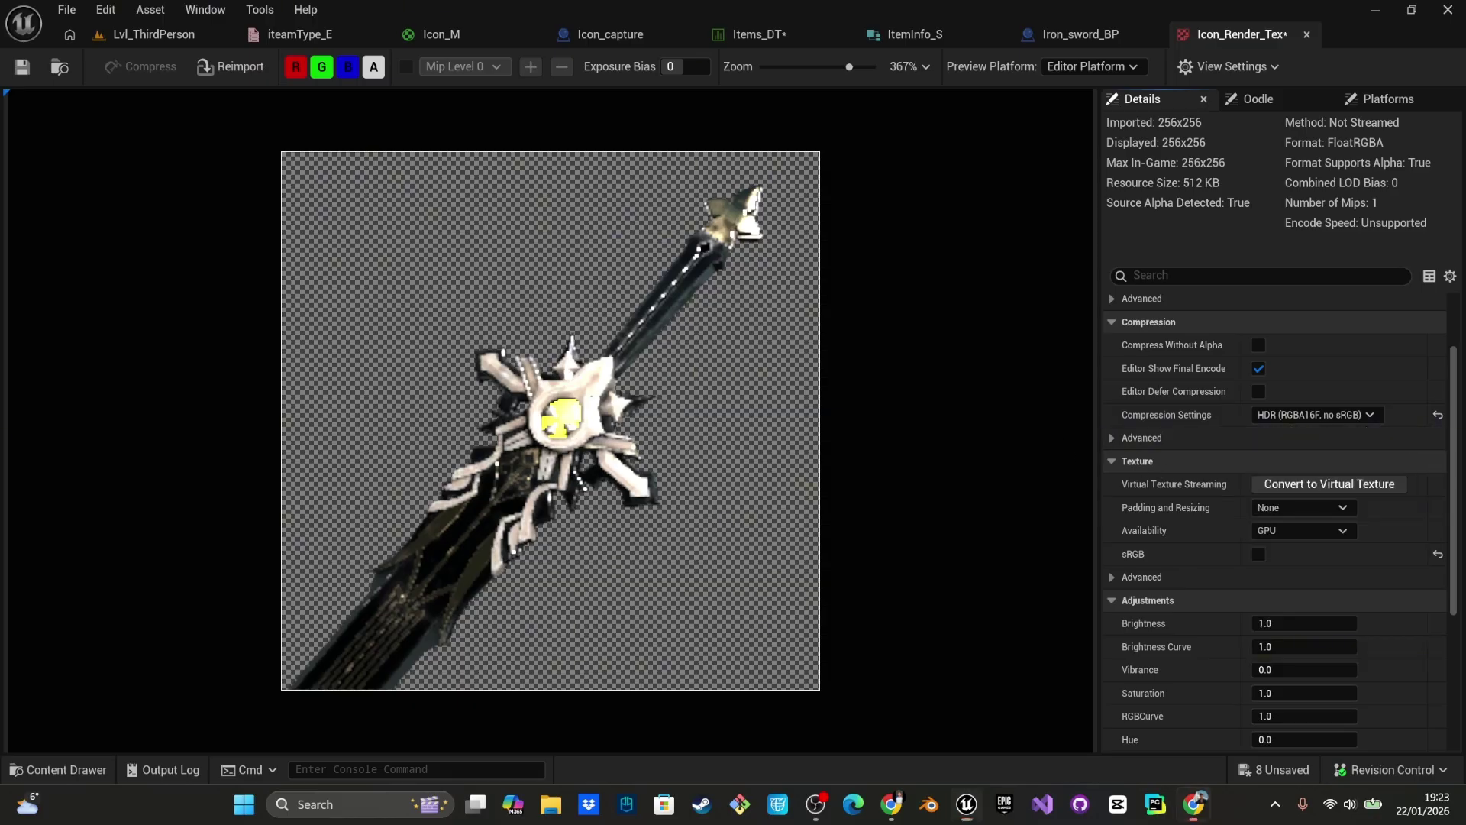
- Save the Icon_Render_Tex texture and rename it Iron_sword_icon
{"action": "left_click", "coordinate": [29, 71]}
{"action": "key", "text": "ctrl+space"}
{"action": "left_click", "coordinate": [751, 713]}
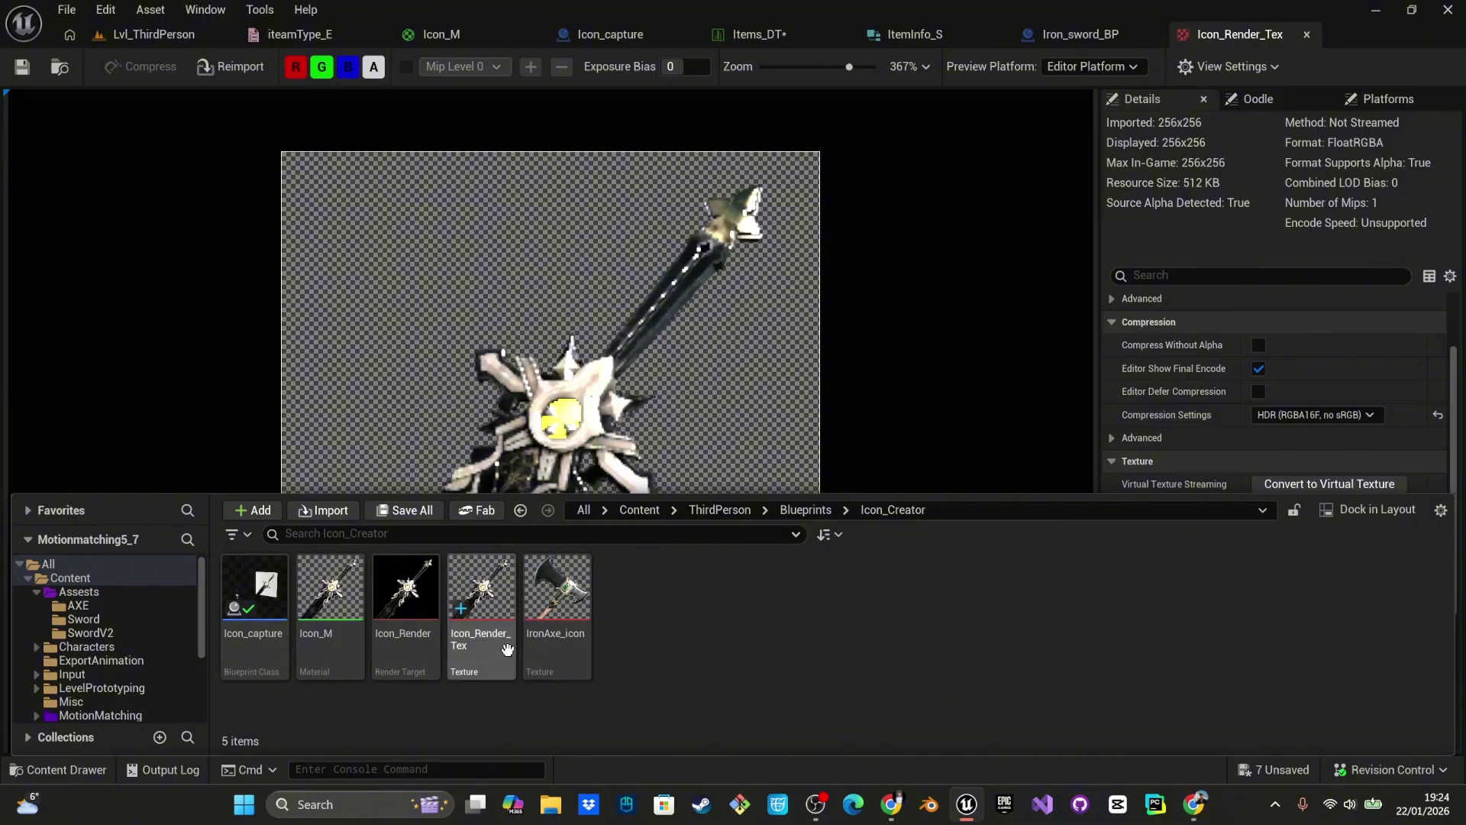
{"action": "left_click", "coordinate": [481, 592]}
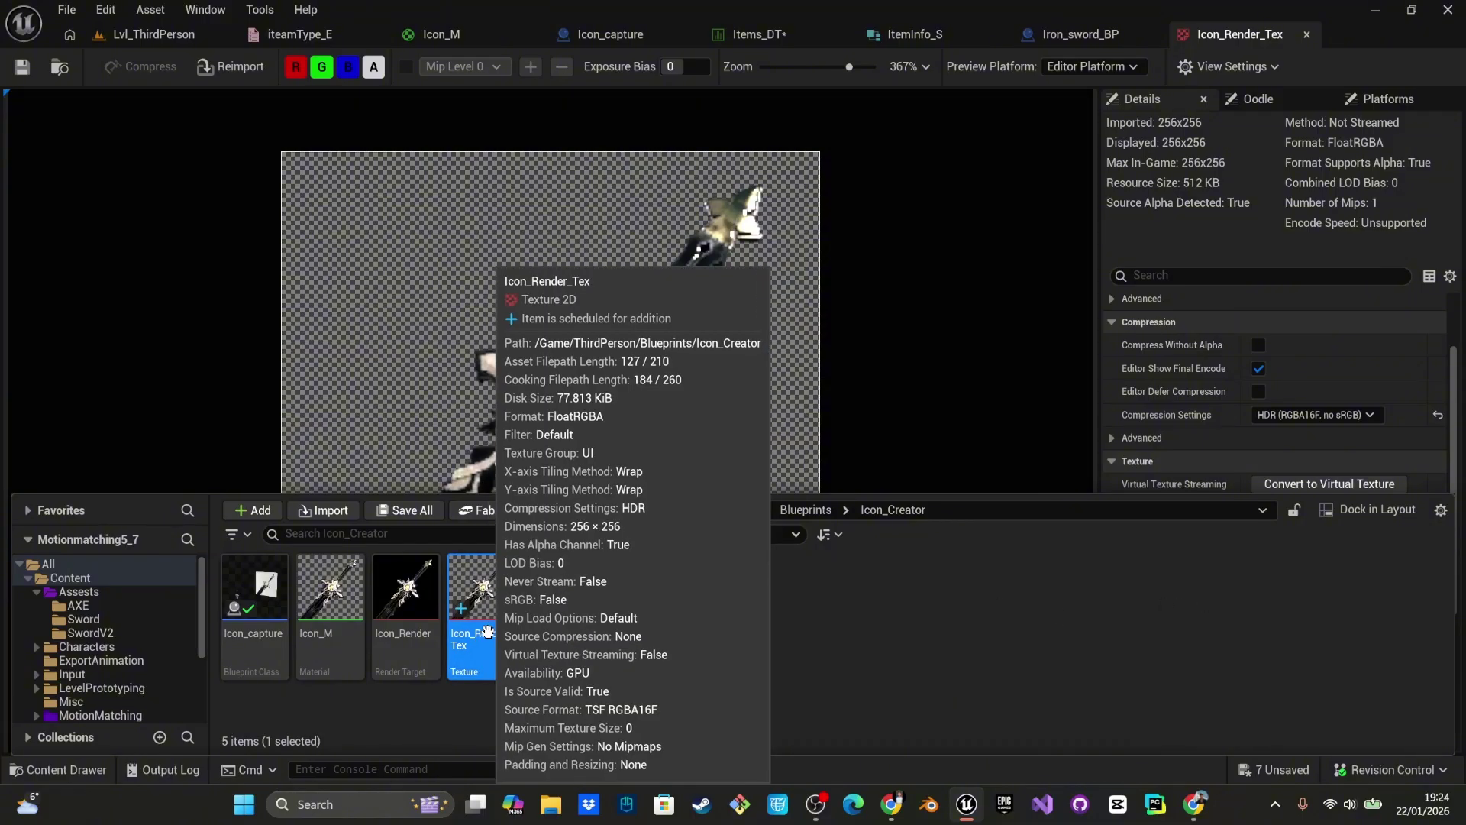
{"action": "key", "text": "F2"}
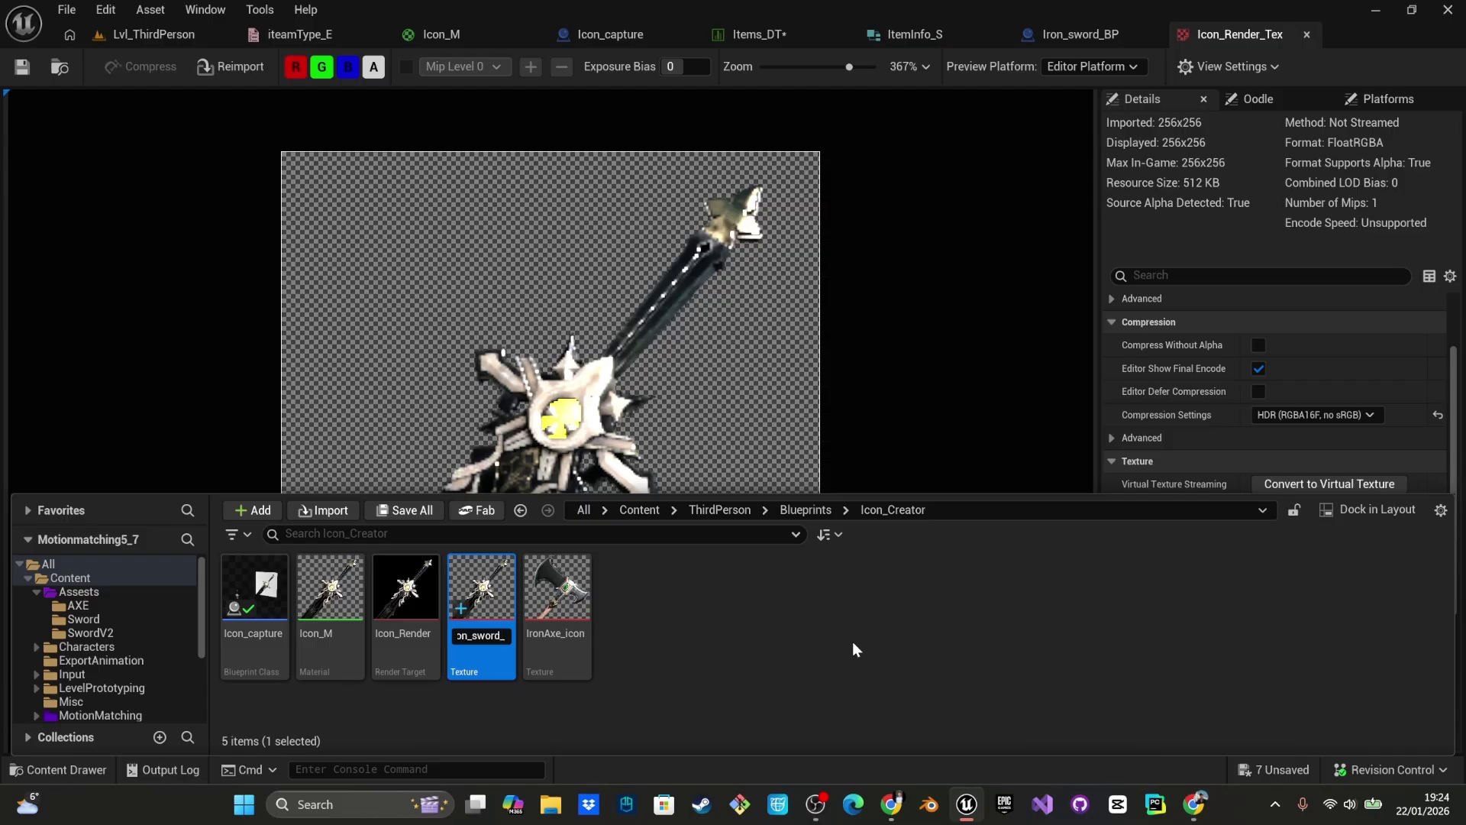
{"action": "type", "text": "Icon"}
{"action": "key", "text": "Return"}
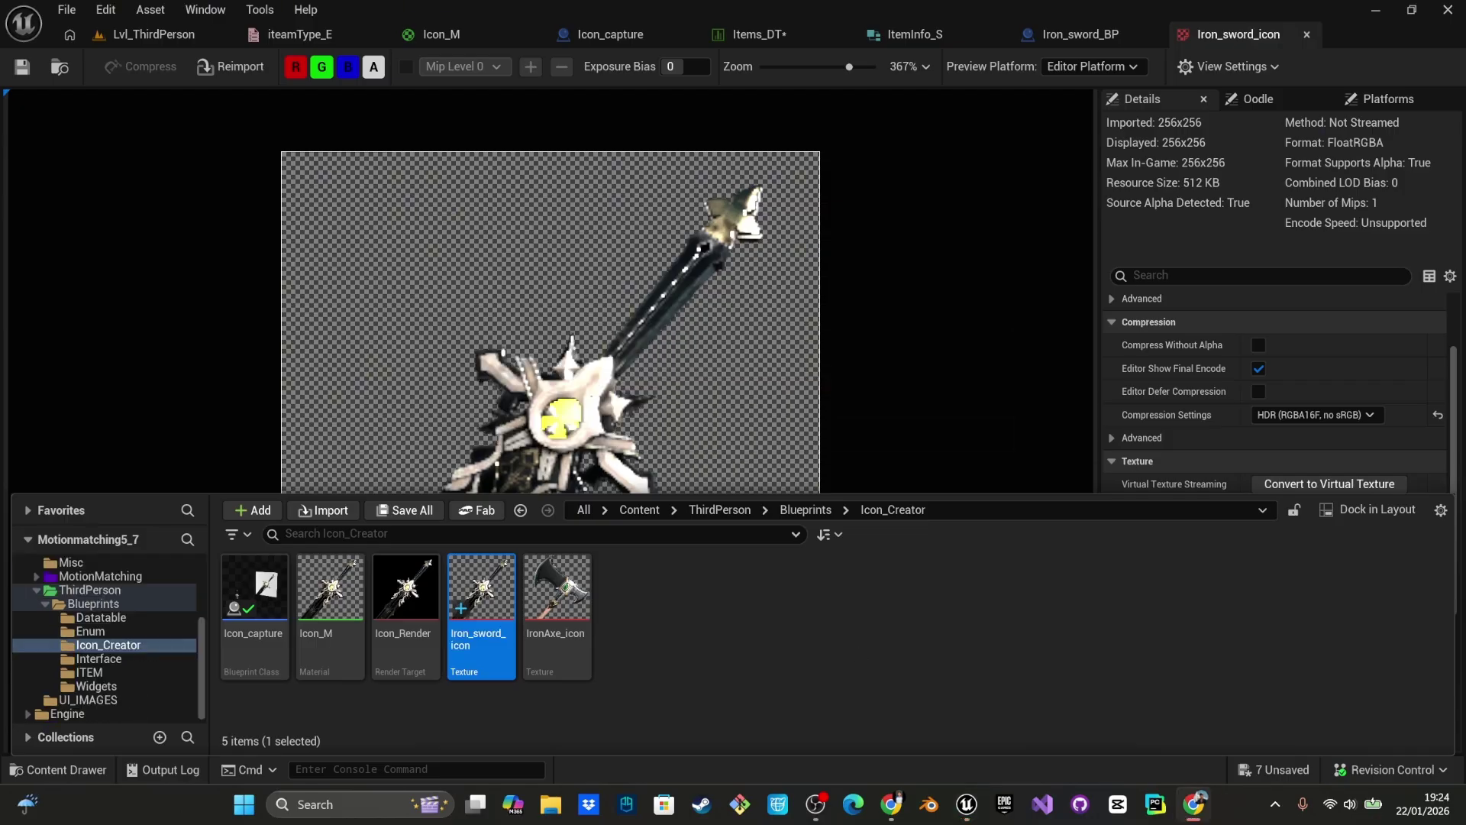
- Create a folder named ICONS inside the Icon_Creator folder
{"action": "right_click", "coordinate": [780, 589]}
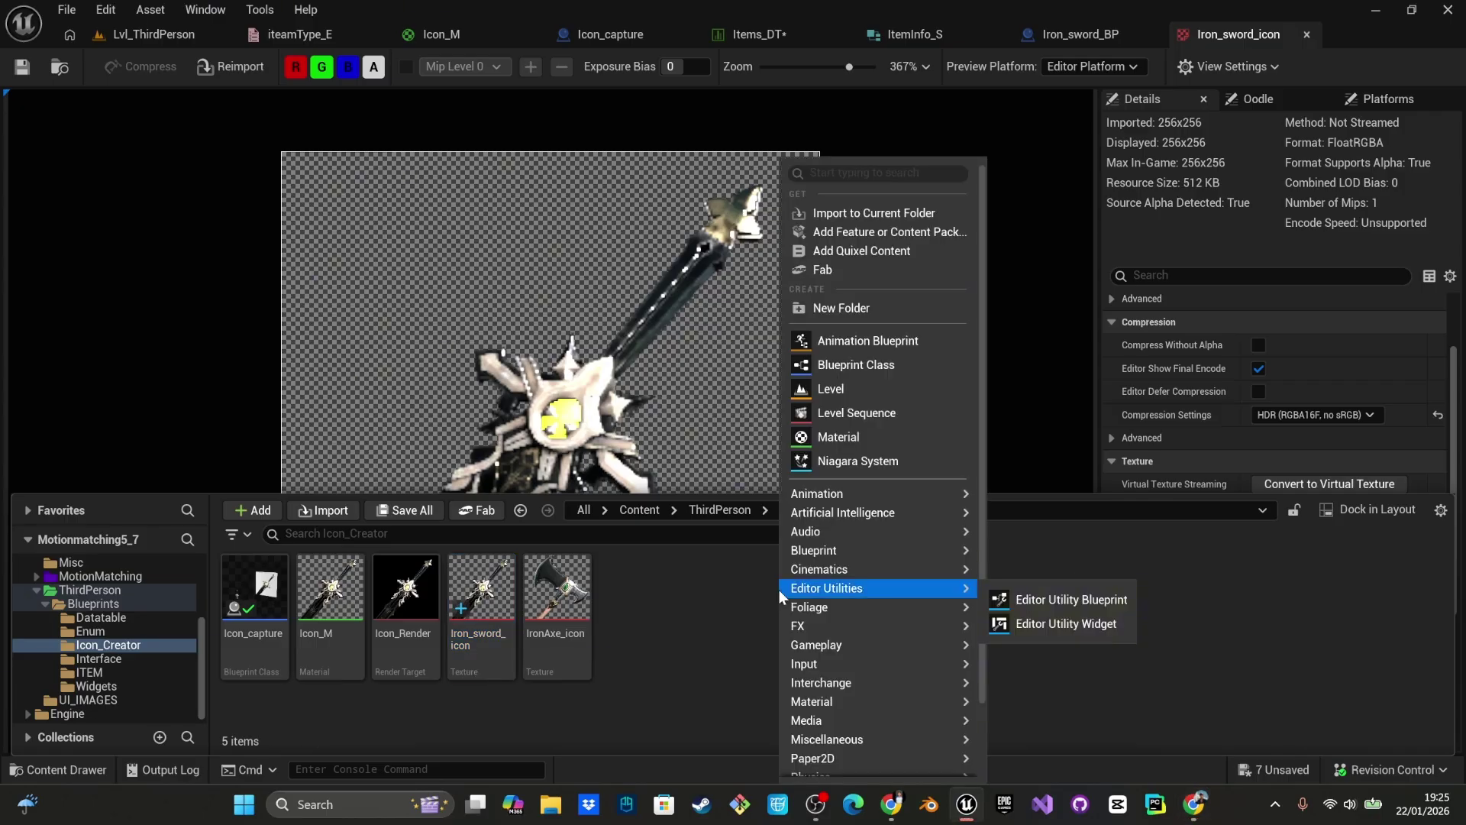
{"action": "left_click", "coordinate": [818, 305]}
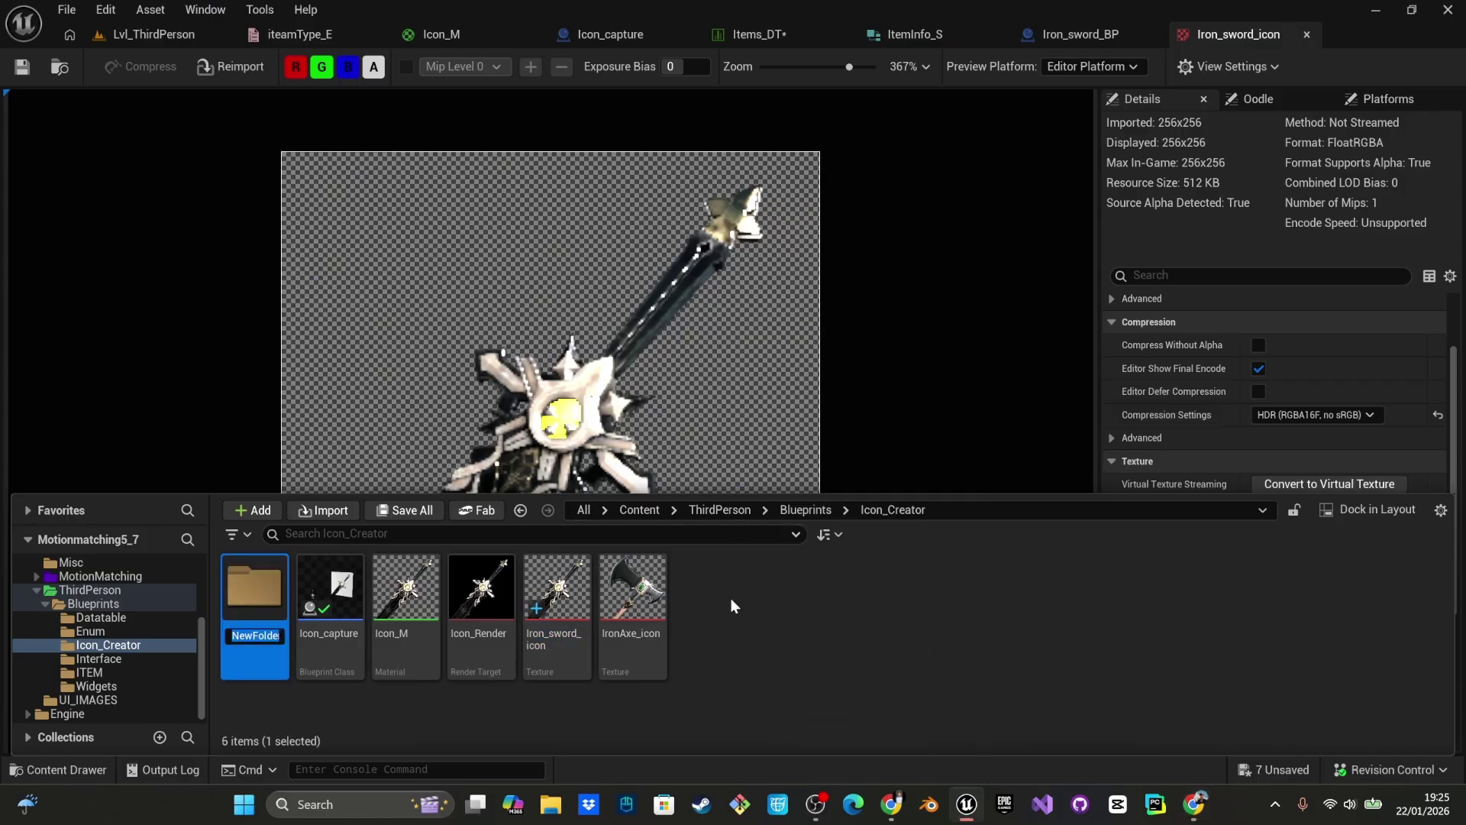
{"action": "type", "text": "ICONS"}
- Move the Iron_sword_icon and IronAxe_icon textures into the ICONS folder
{"action": "left_click", "coordinate": [556, 596]}
{"action": "left_click", "coordinate": [638, 595], "text": "ctrl"}
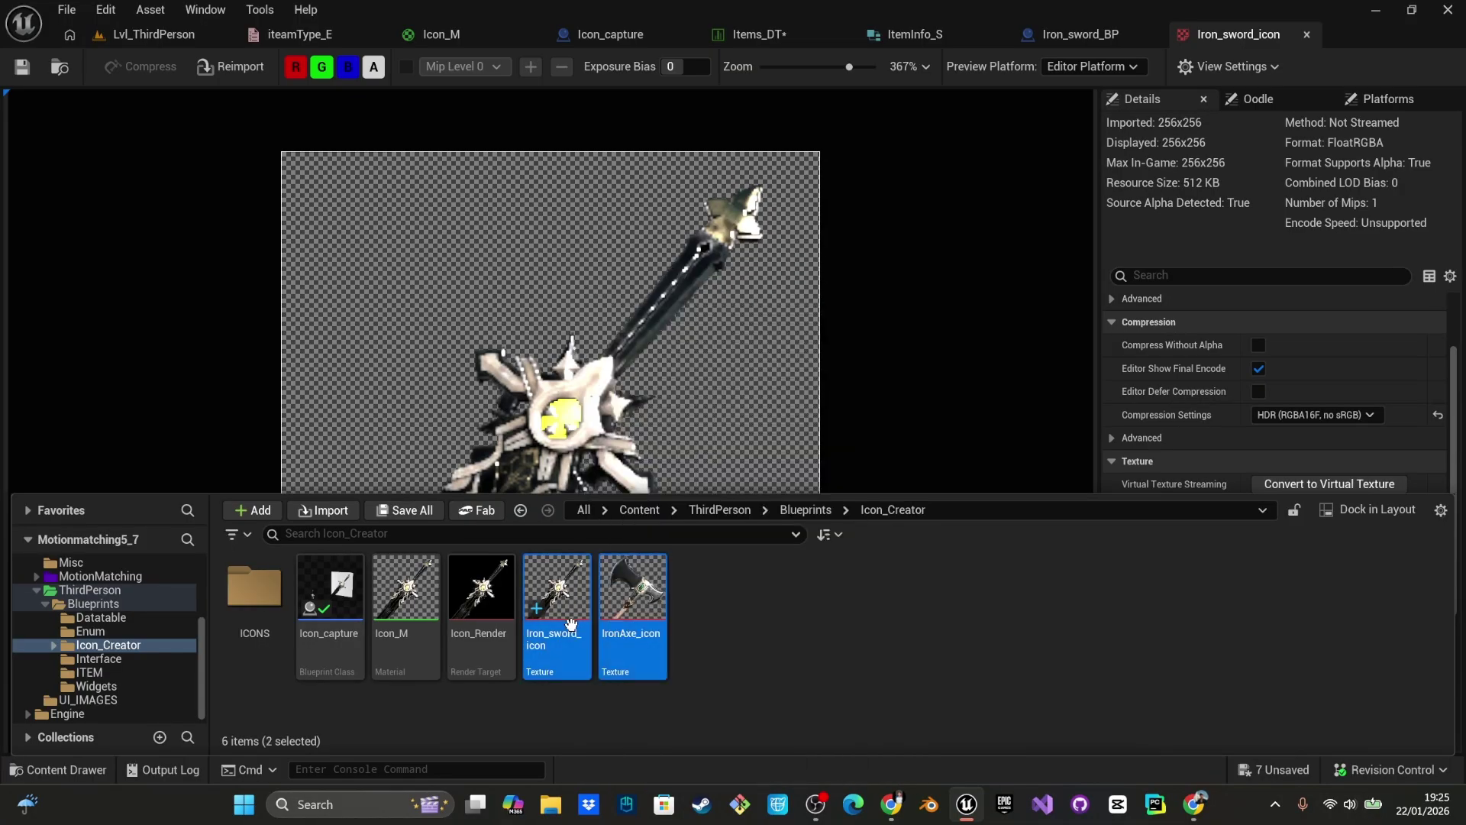
{"action": "left_click_drag", "start_coordinate": [570, 624], "coordinate": [243, 605]}
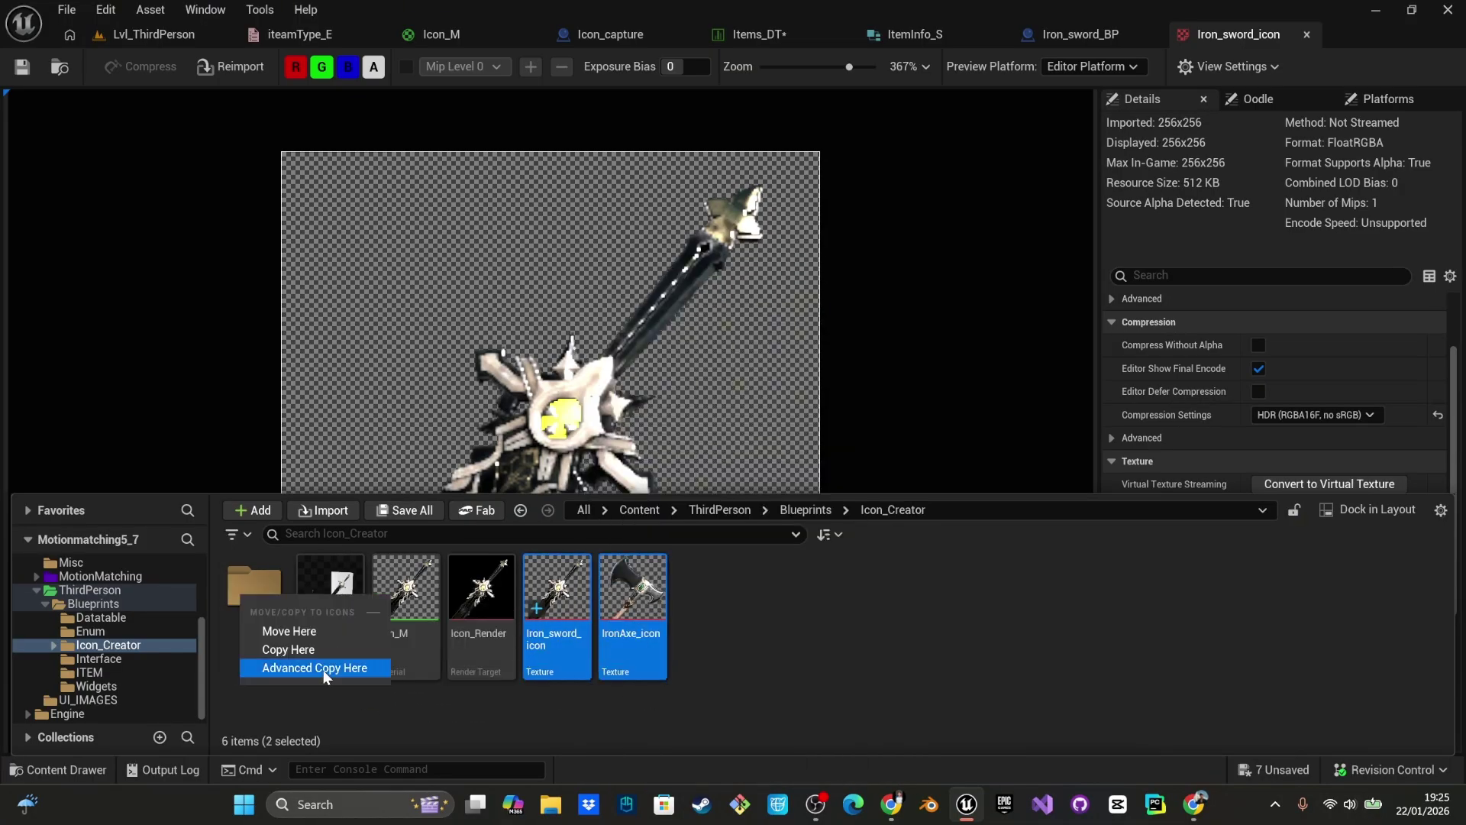
{"action": "left_click", "coordinate": [296, 635]}
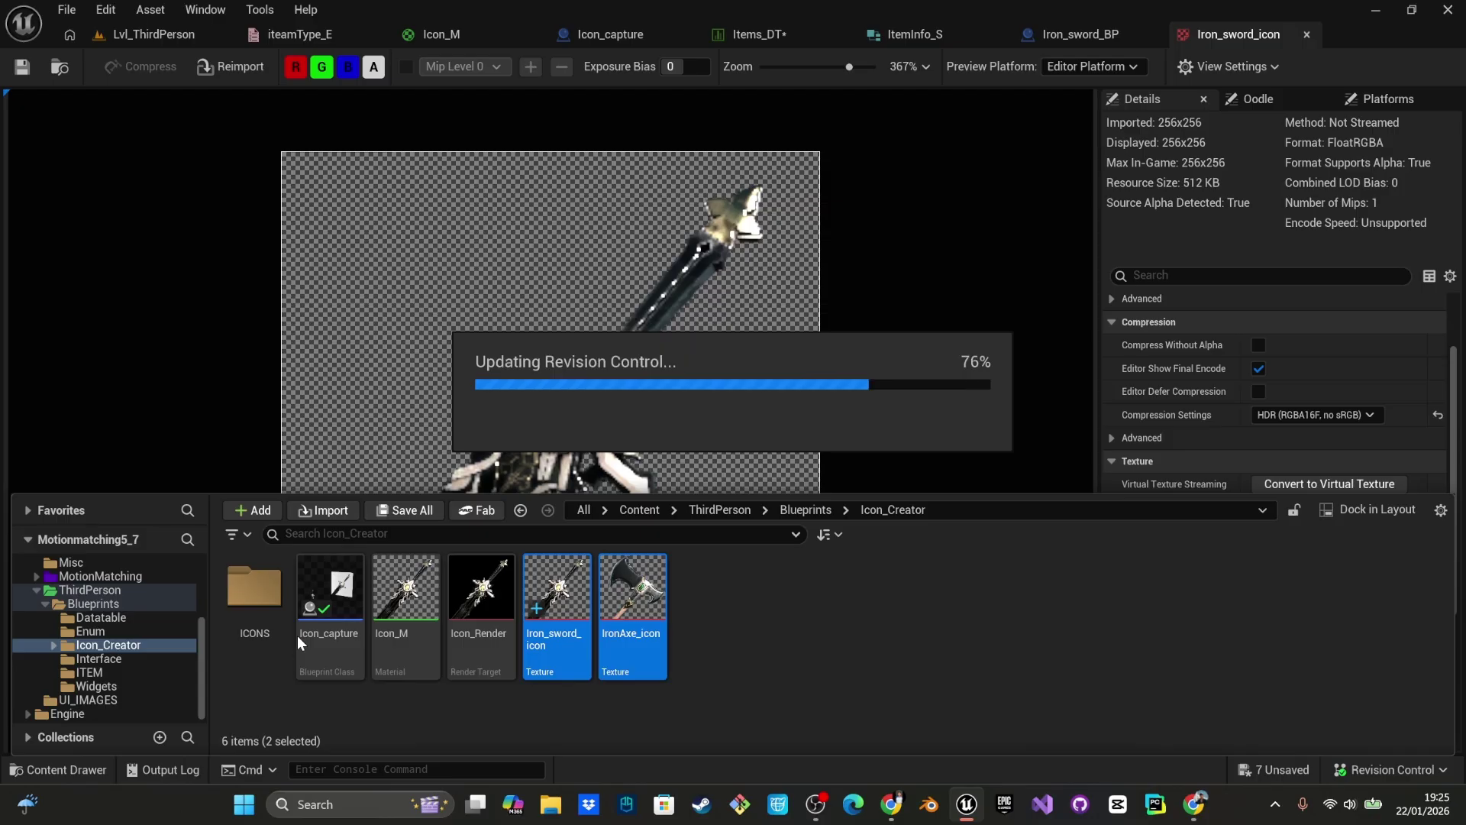
- Add a new row to the Items_DT data table and name it IronSword
{"action": "double_click", "coordinate": [258, 603]}
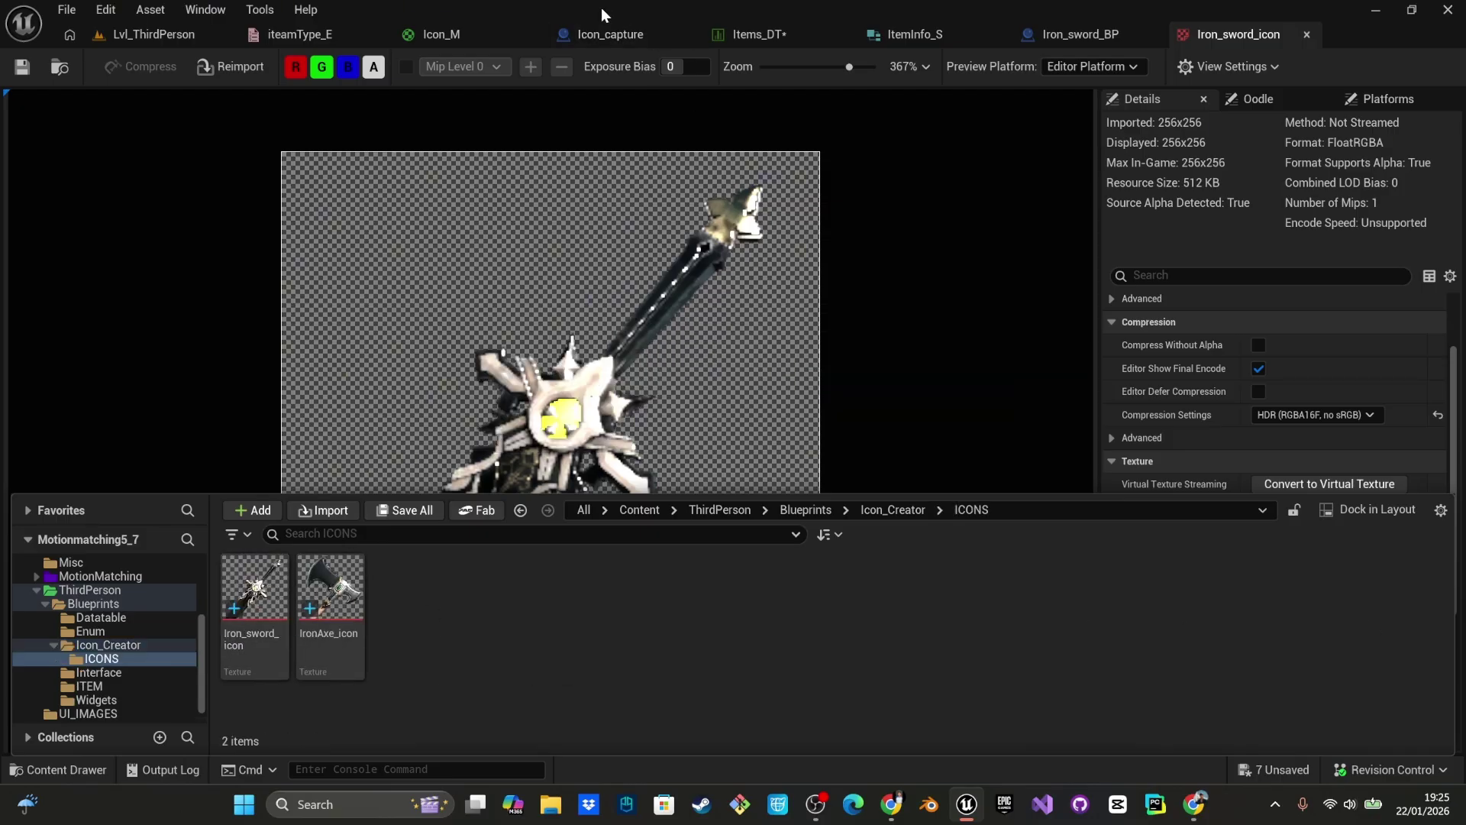
{"action": "left_click", "coordinate": [760, 35]}
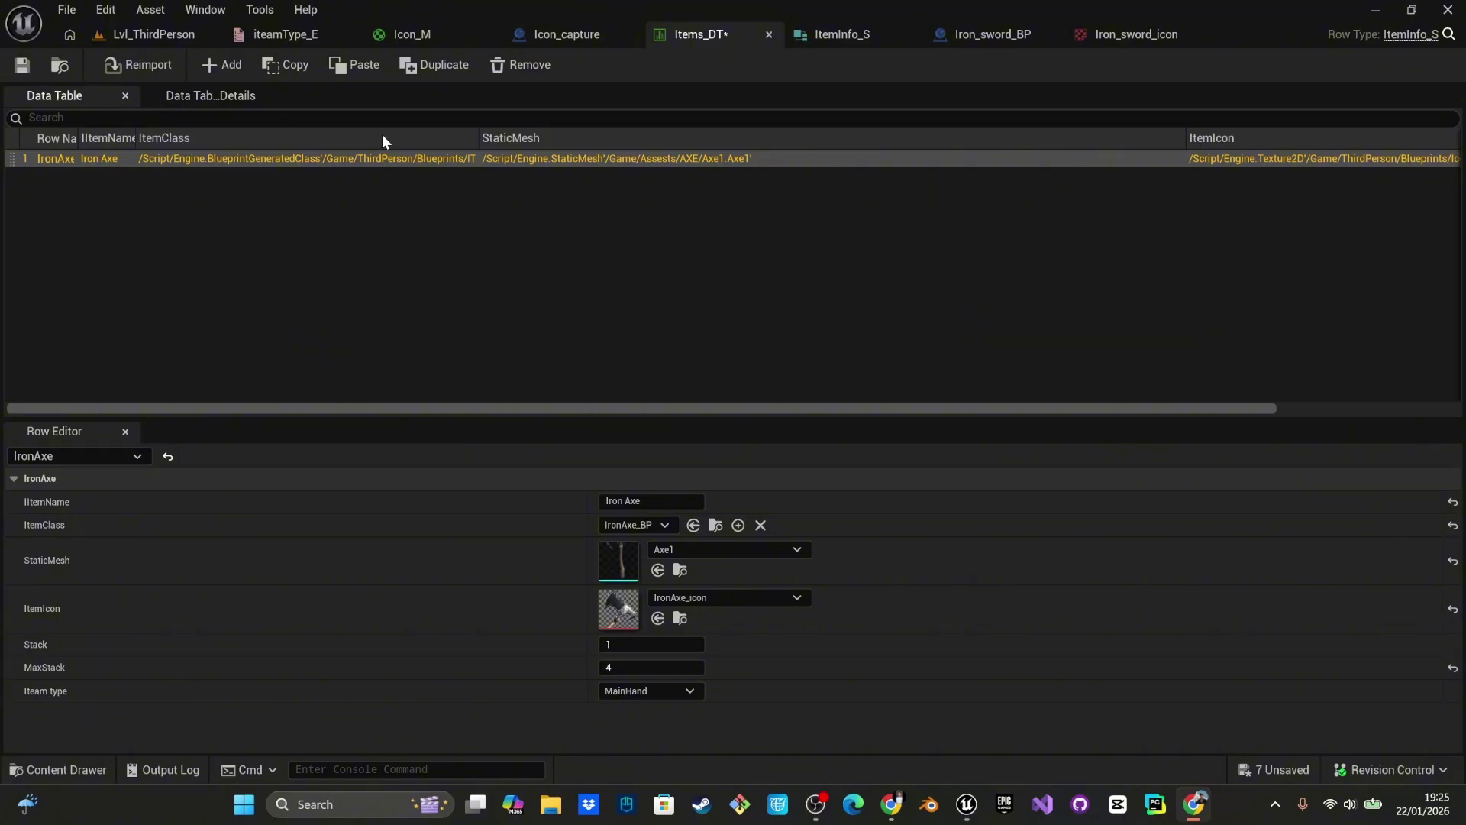
{"action": "left_click", "coordinate": [219, 67]}
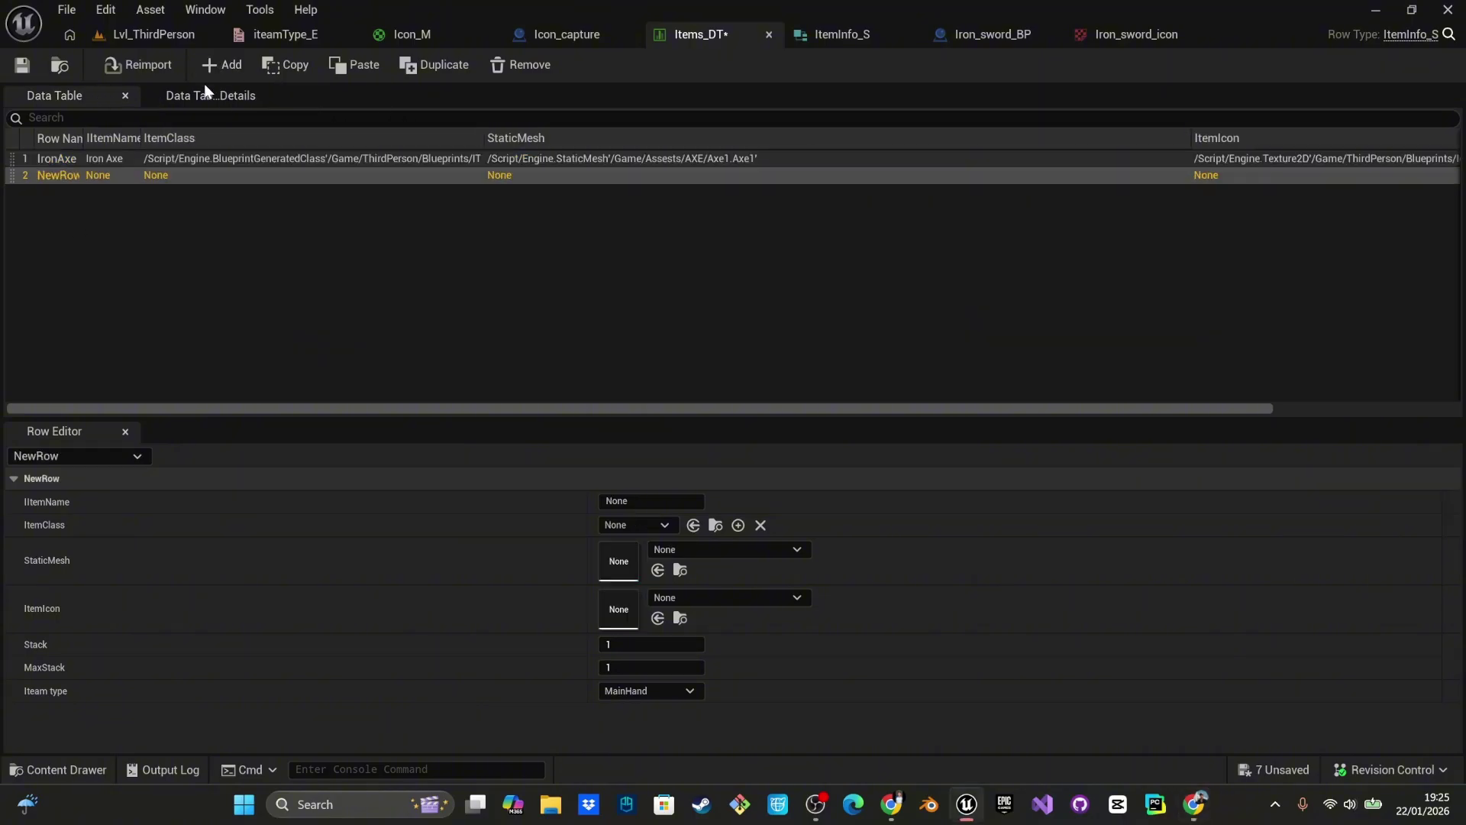
{"action": "left_click", "coordinate": [60, 176]}
{"action": "double_click", "coordinate": [56, 176]}
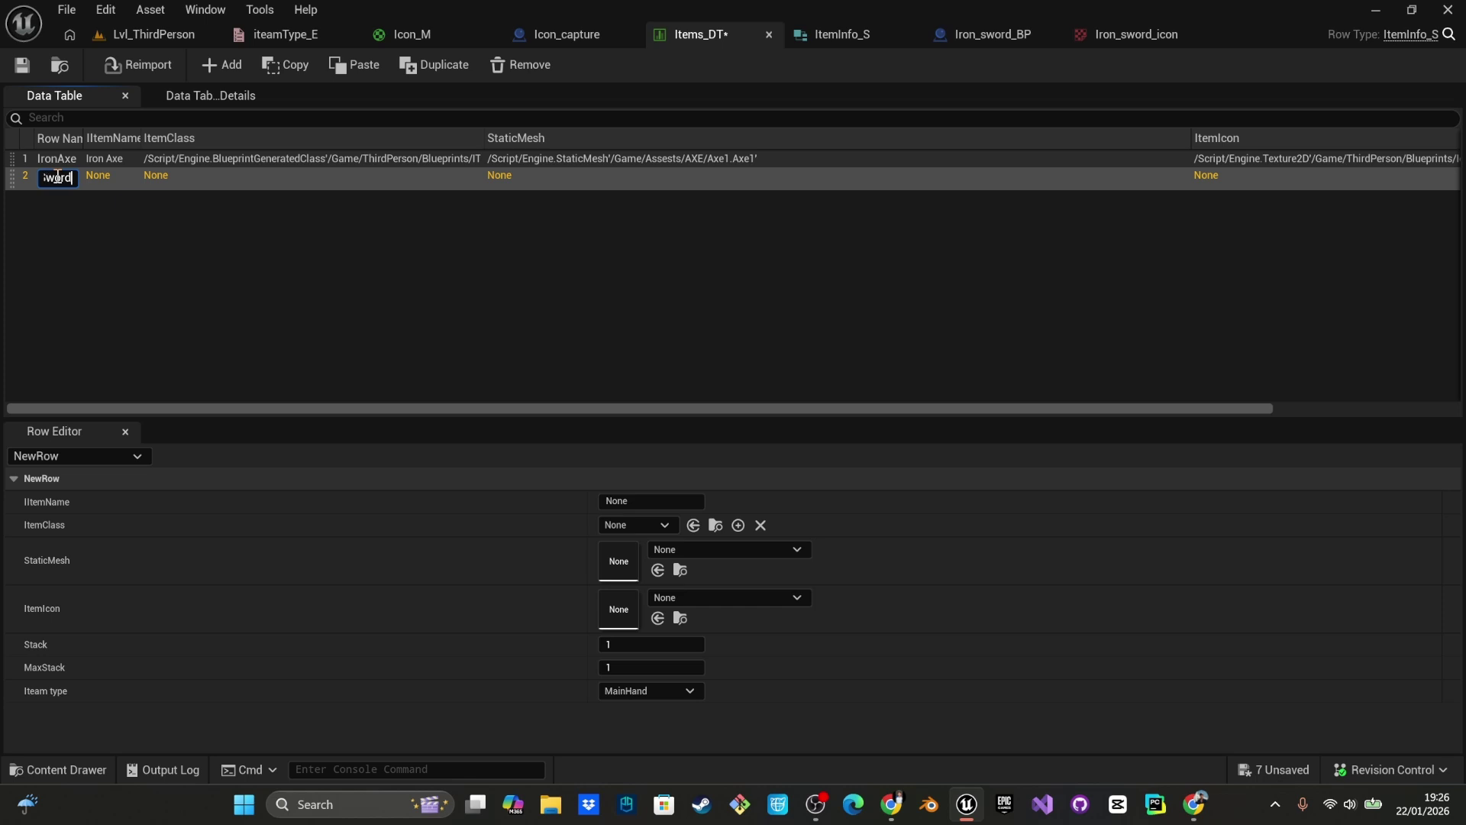
{"action": "key", "text": "Return"}
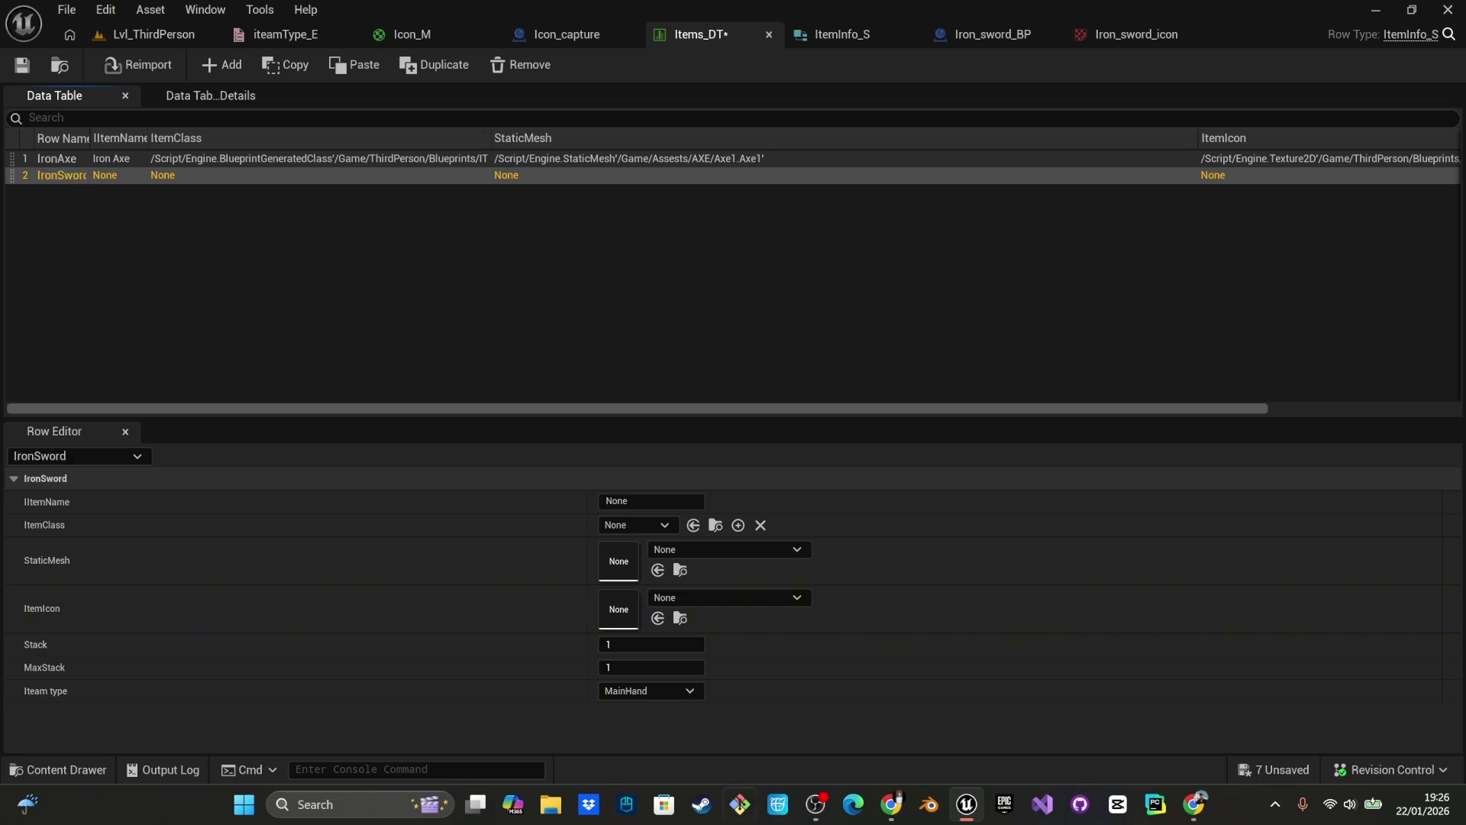
- Set the IronSword row's IItemName to IronSword and its ItemClass to Iron_sword_BP
{"action": "left_click", "coordinate": [660, 501]}
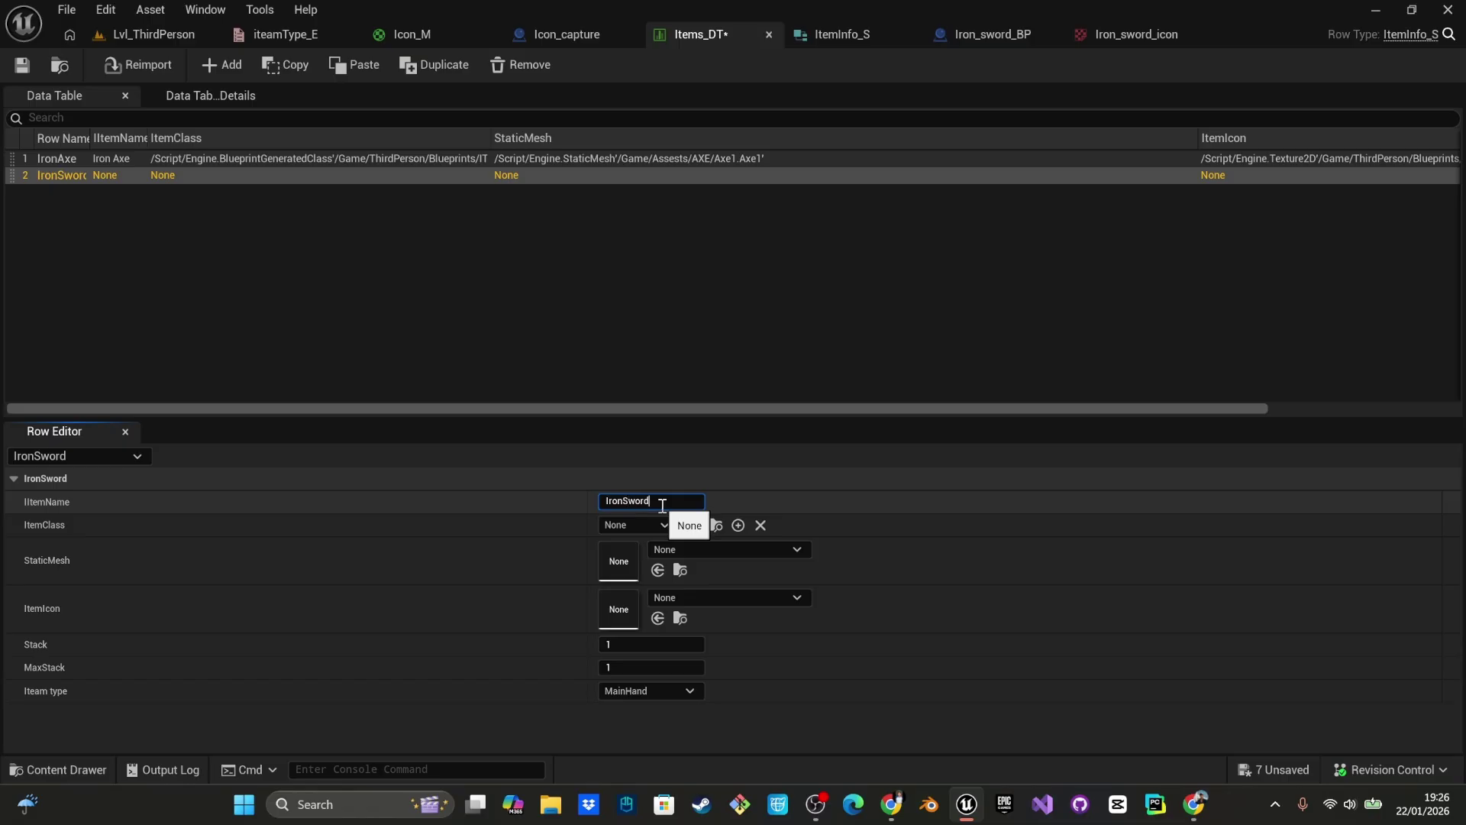
{"action": "left_click", "coordinate": [746, 324]}
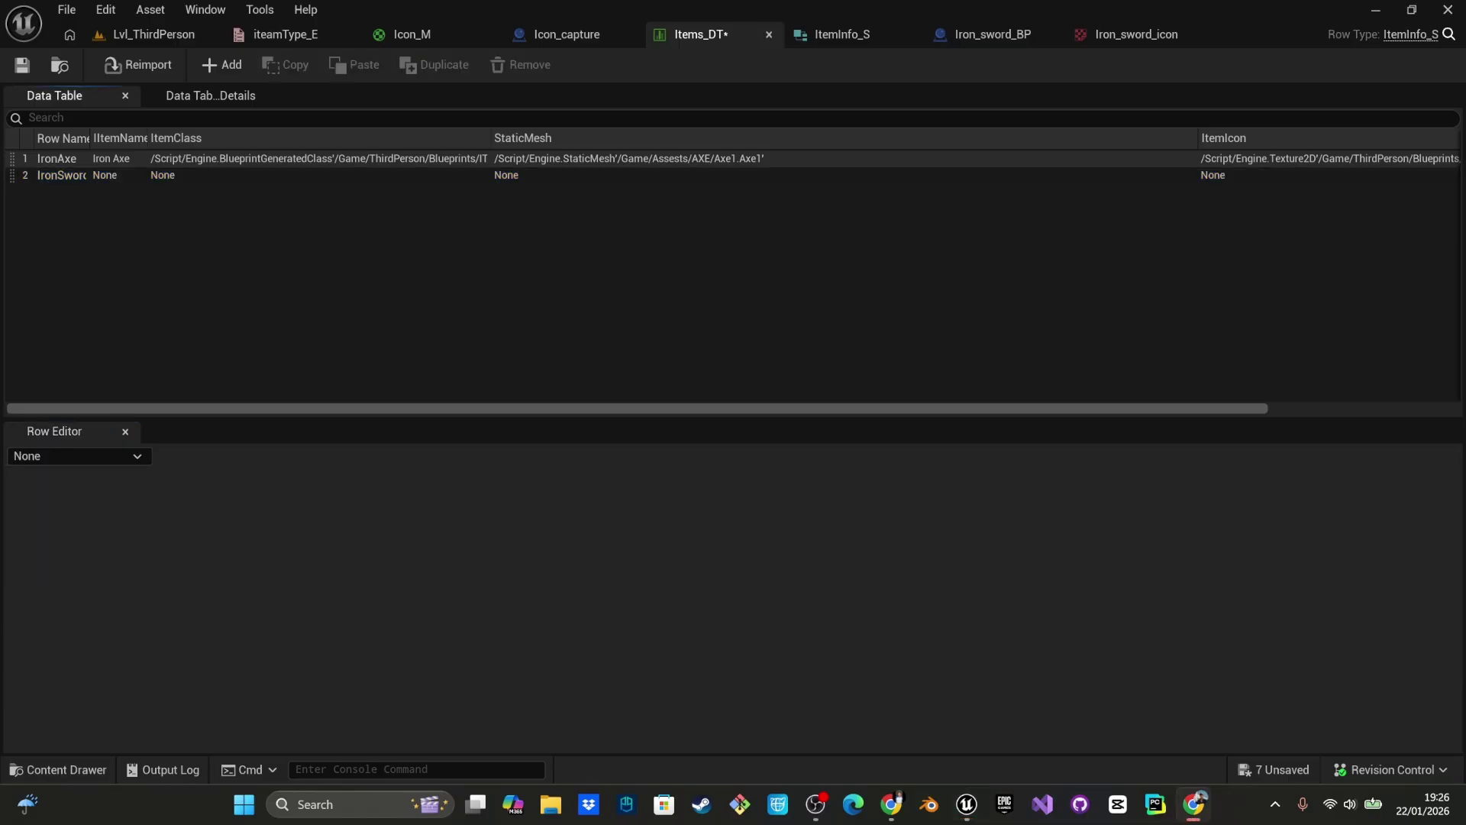
{"action": "left_click", "coordinate": [661, 501]}
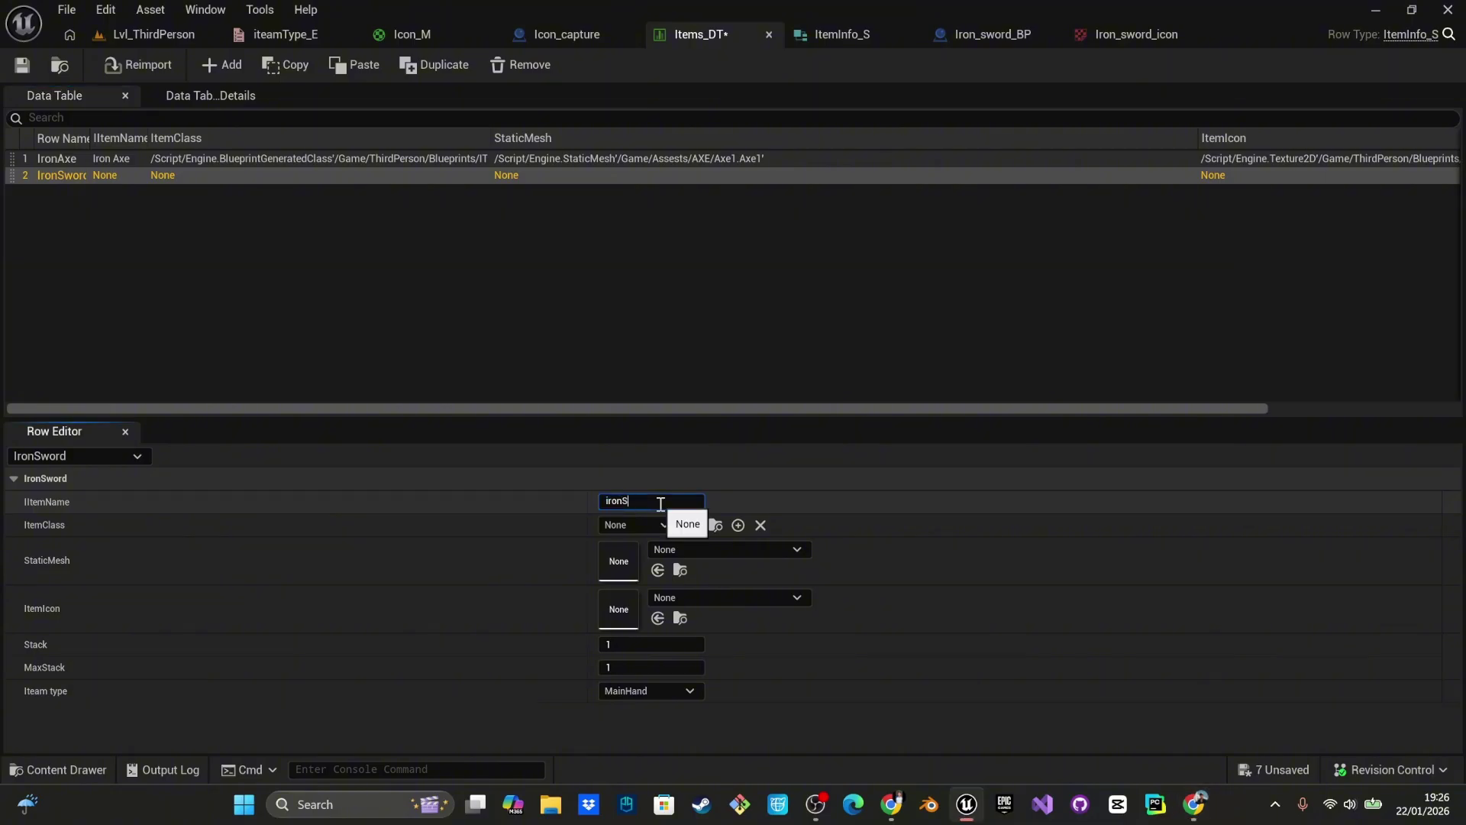
{"action": "key", "text": "Return"}
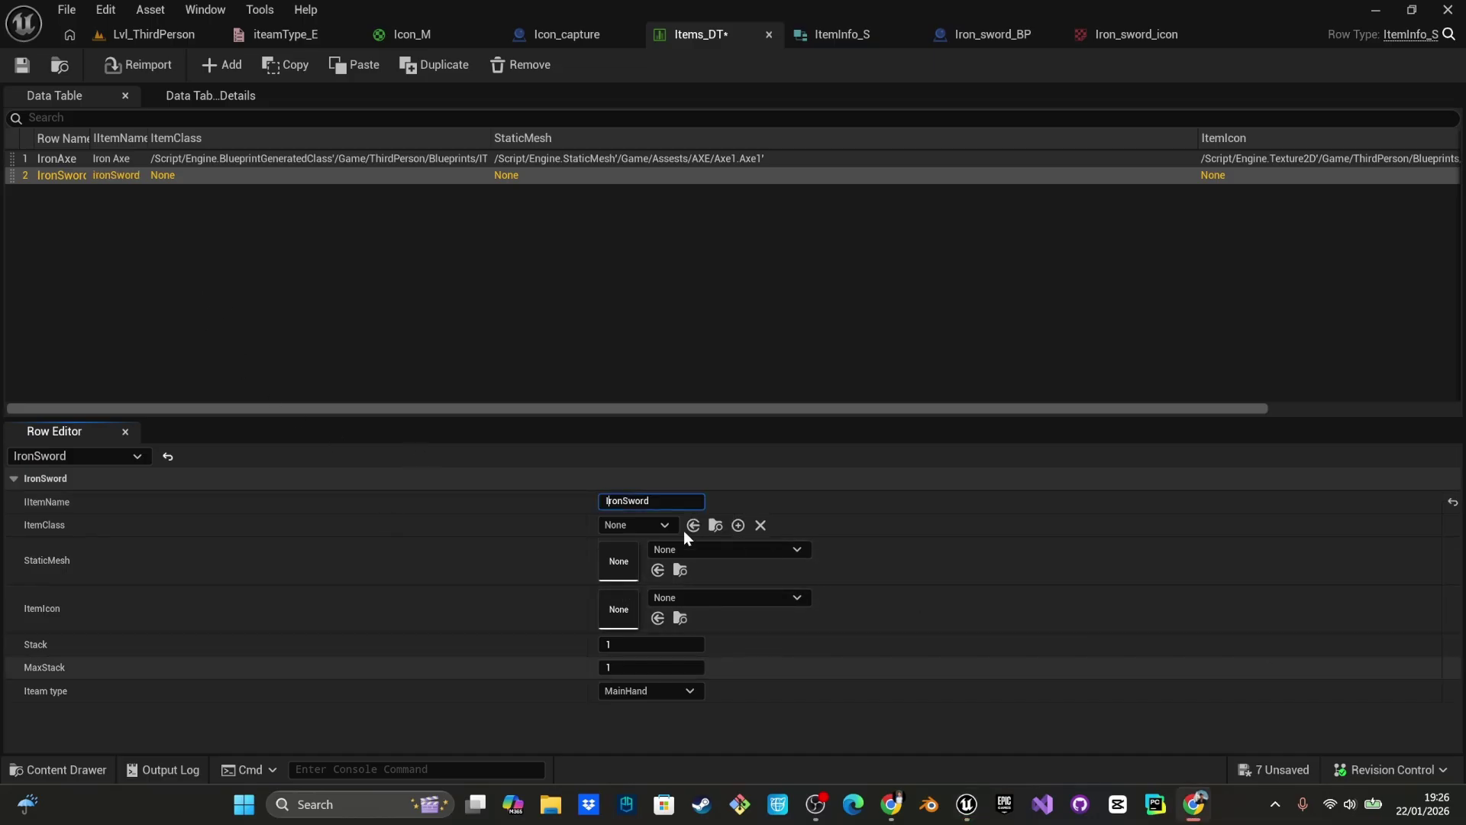
{"action": "left_click", "coordinate": [649, 523]}
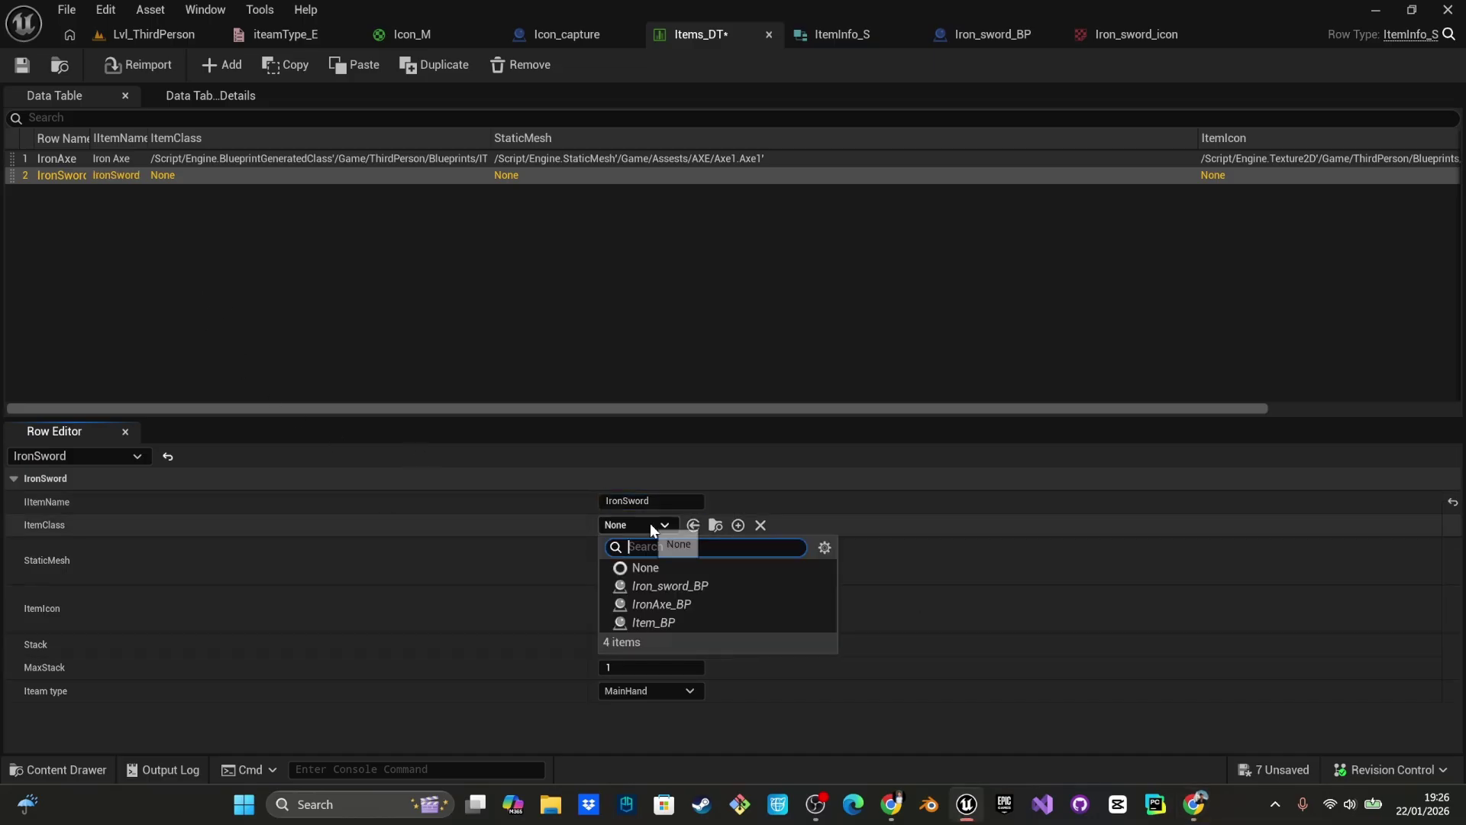
{"action": "left_click", "coordinate": [679, 584]}
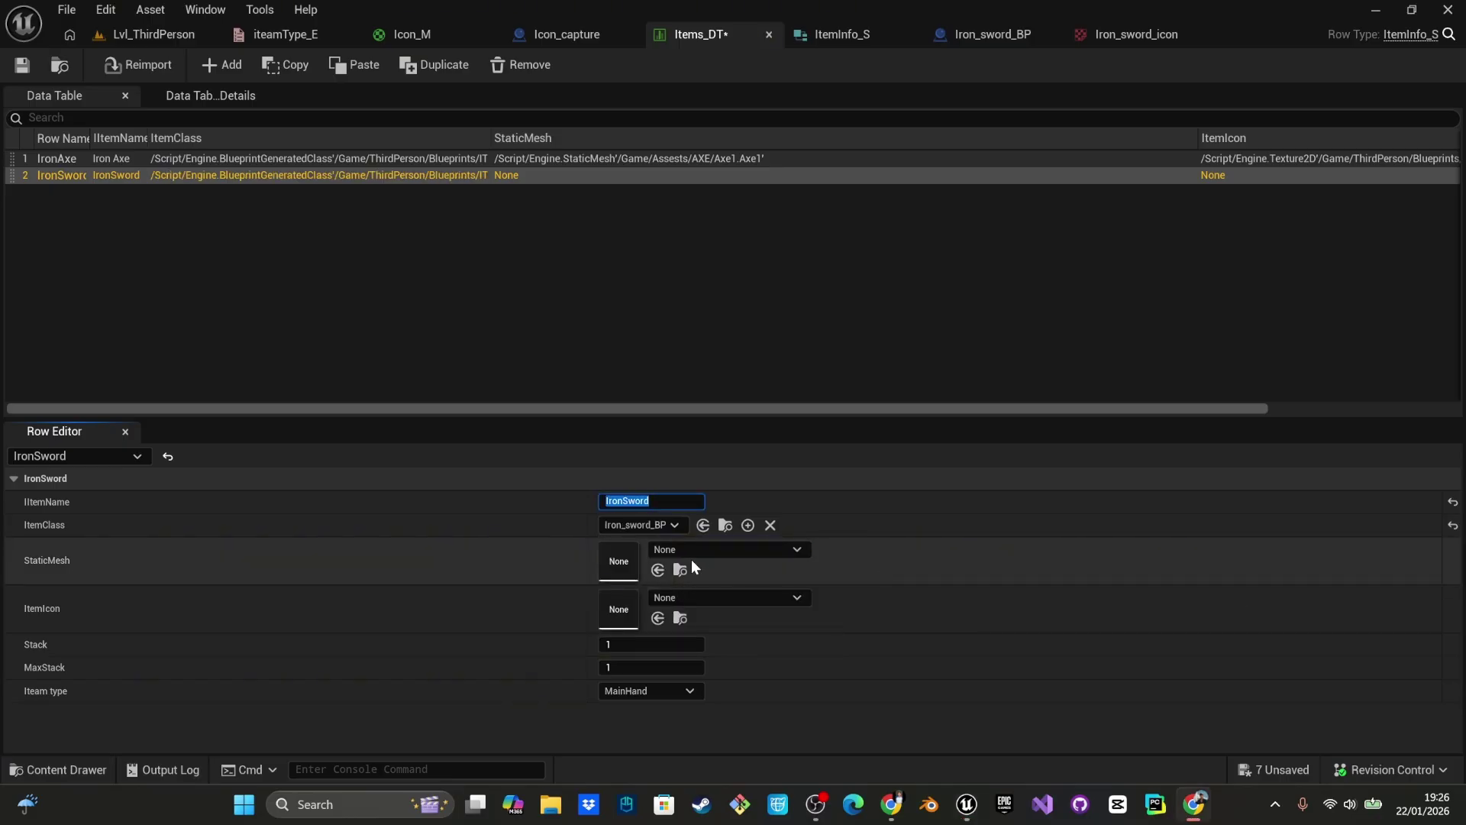
{"action": "left_click", "coordinate": [722, 547]}
{"action": "scroll", "coordinate": [762, 497], "scroll_direction": "down", "scroll_amount": 4}
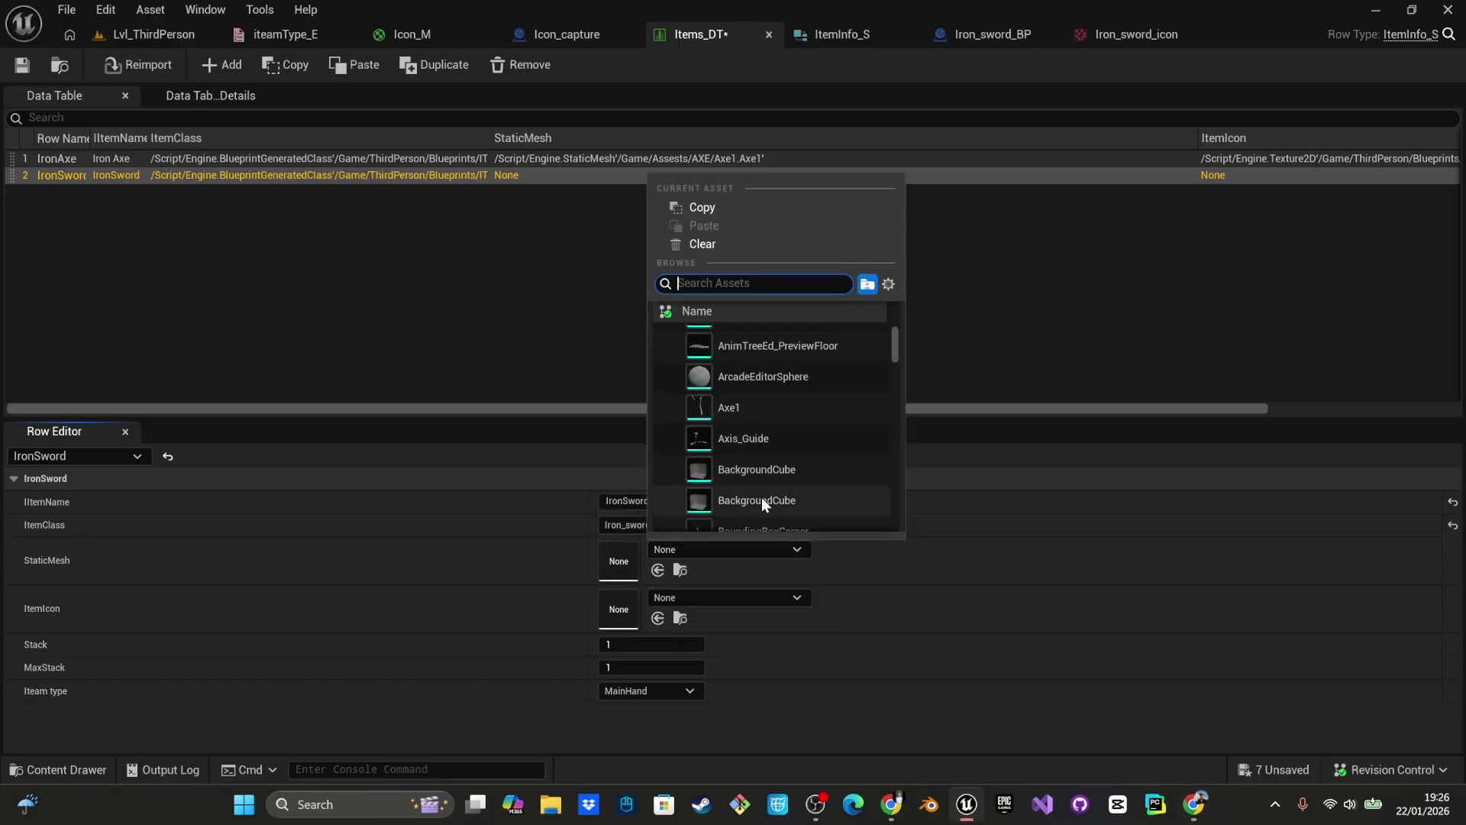
{"action": "scroll", "coordinate": [762, 498], "scroll_direction": "up", "scroll_amount": 3}
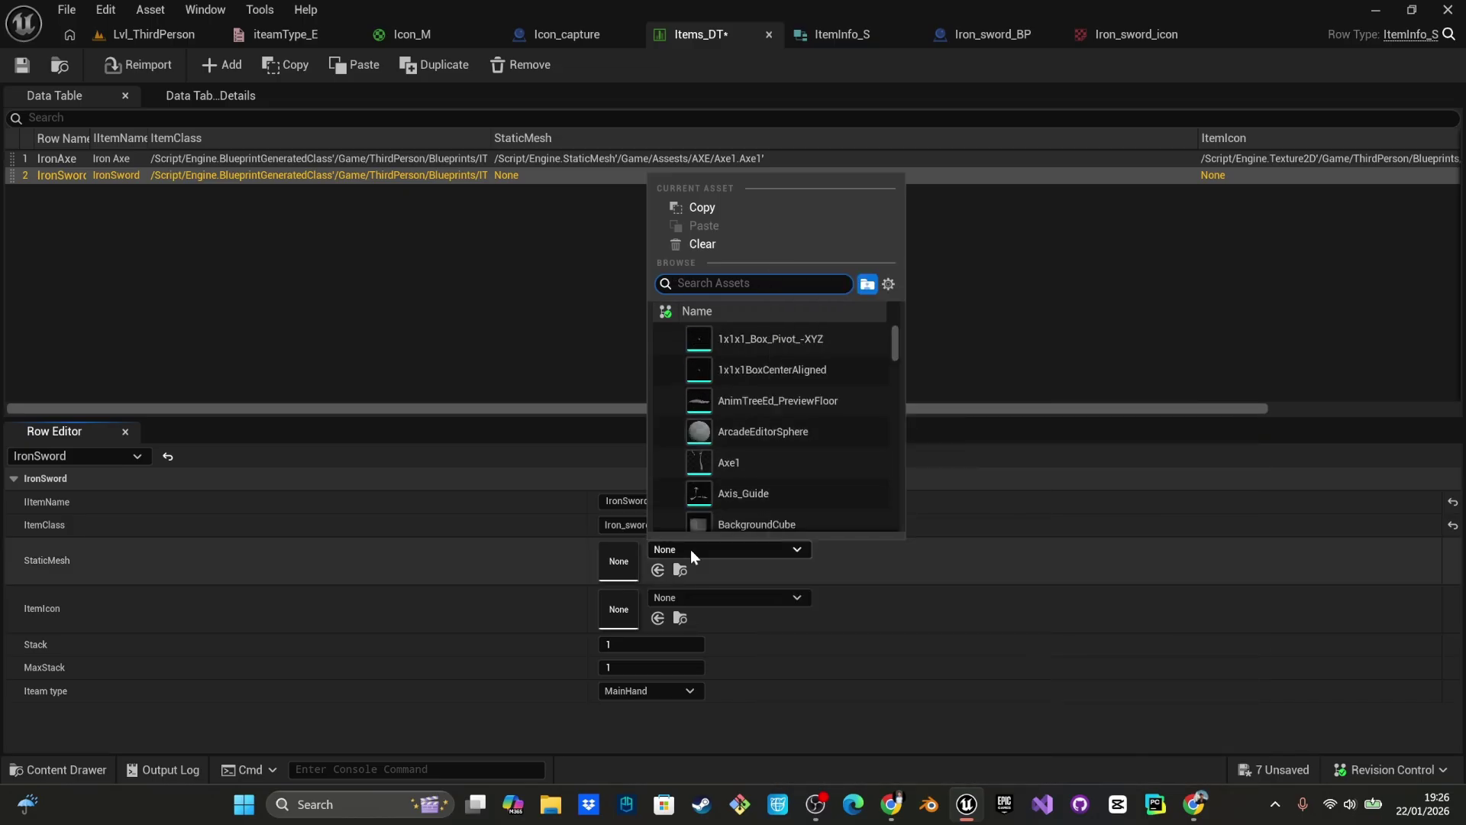
{"action": "left_click", "coordinate": [690, 549]}
- Assign the Sword_10 mesh from the Assests/Sword folder as the IronSword row's StaticMesh
{"action": "key", "text": "ctrl+space"}
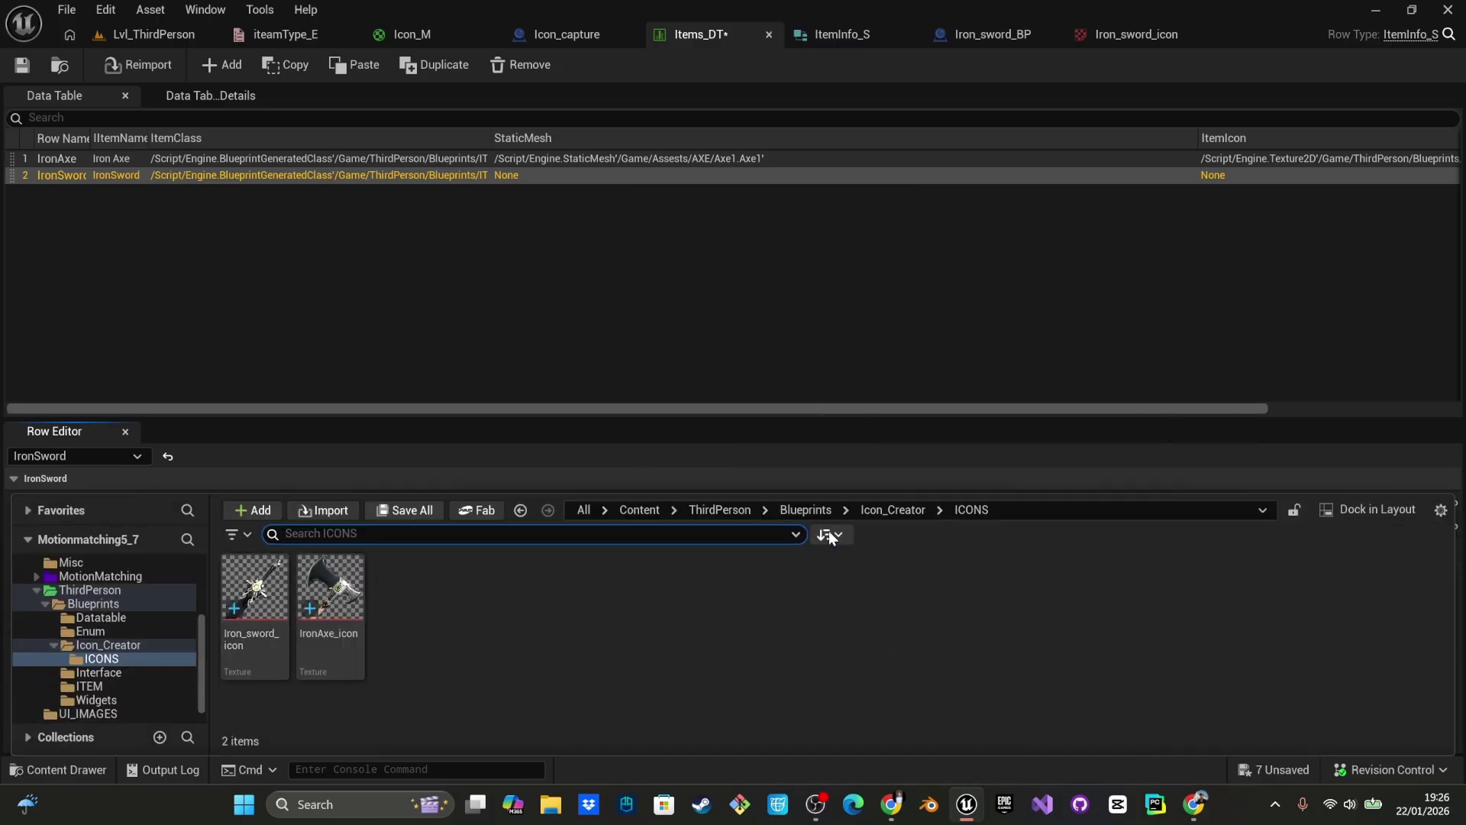
{"action": "left_click", "coordinate": [811, 512]}
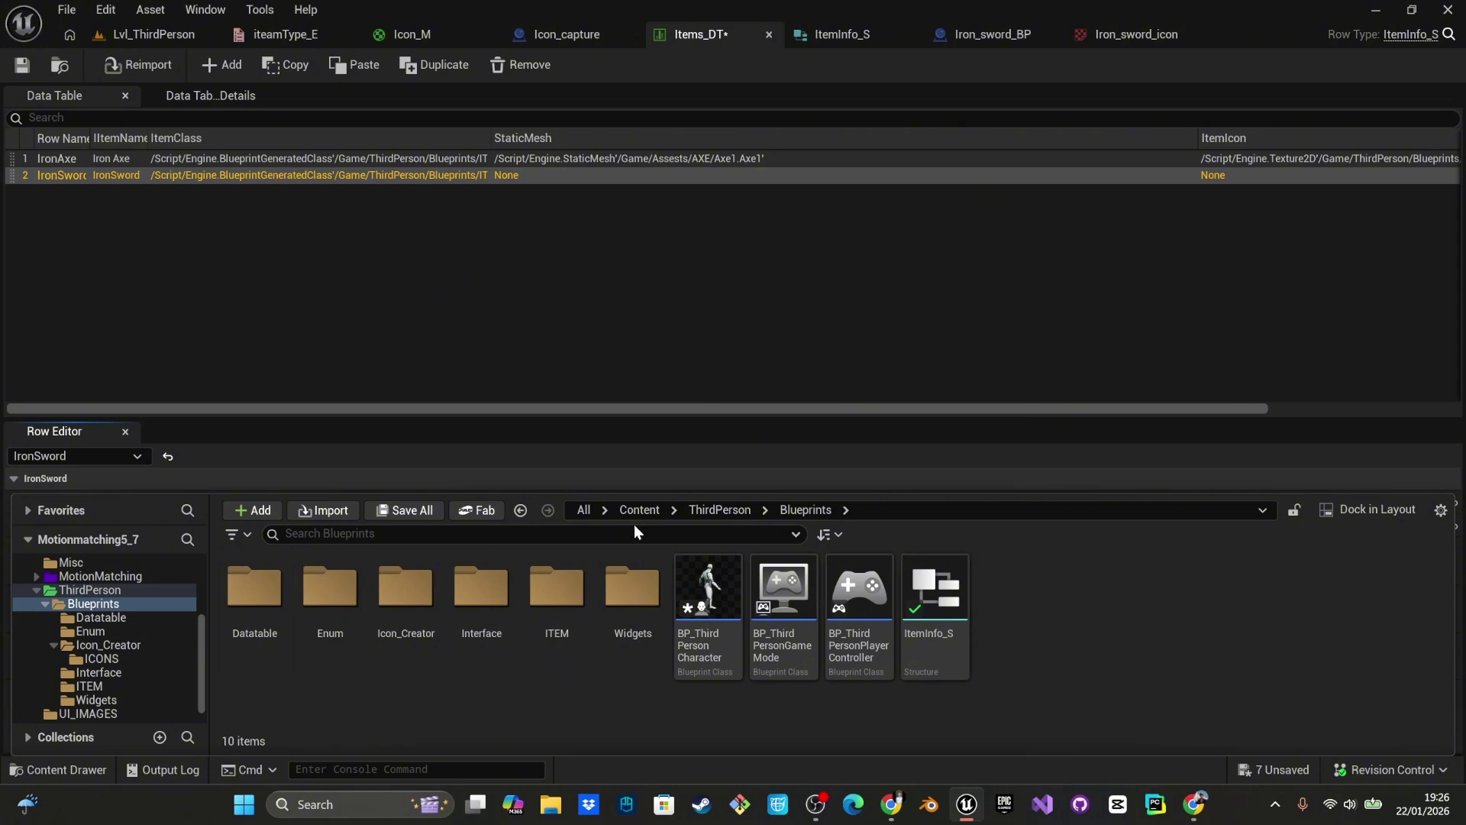
{"action": "left_click", "coordinate": [714, 511]}
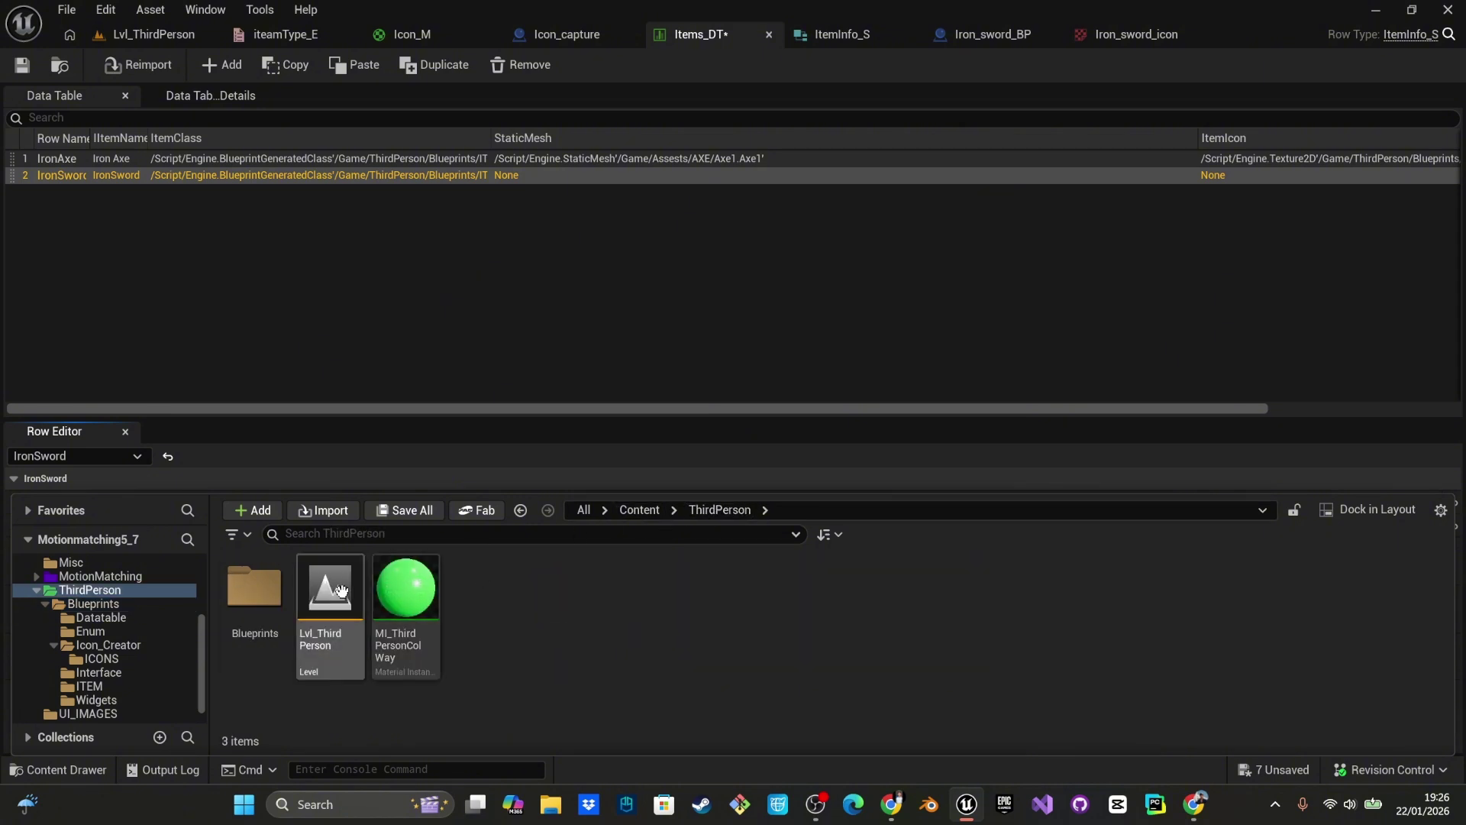
{"action": "left_click", "coordinate": [639, 510]}
{"action": "double_click", "coordinate": [254, 587]}
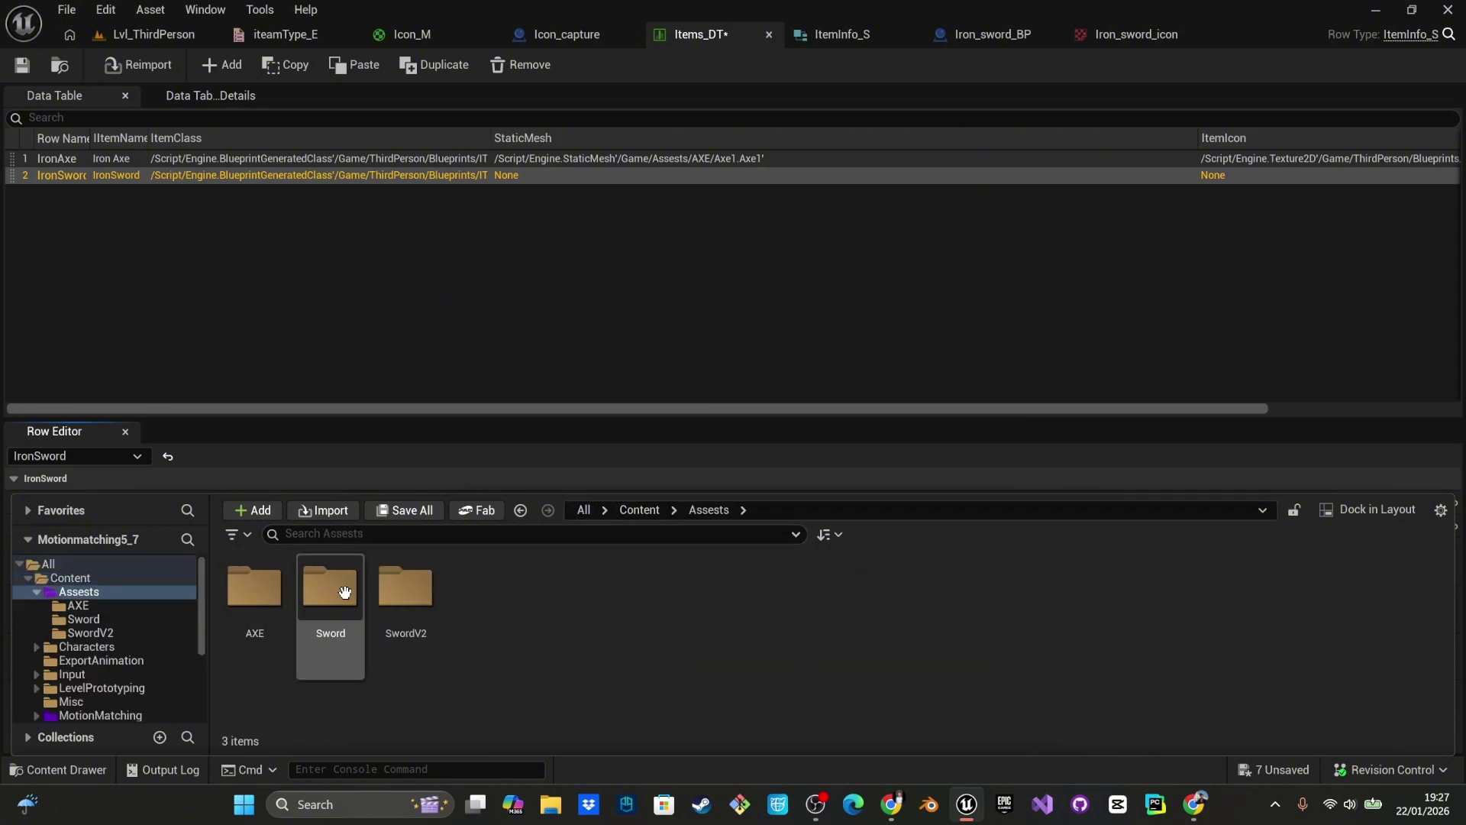
{"action": "double_click", "coordinate": [345, 593]}
{"action": "left_click", "coordinate": [838, 585]}
{"action": "left_click", "coordinate": [863, 461]}
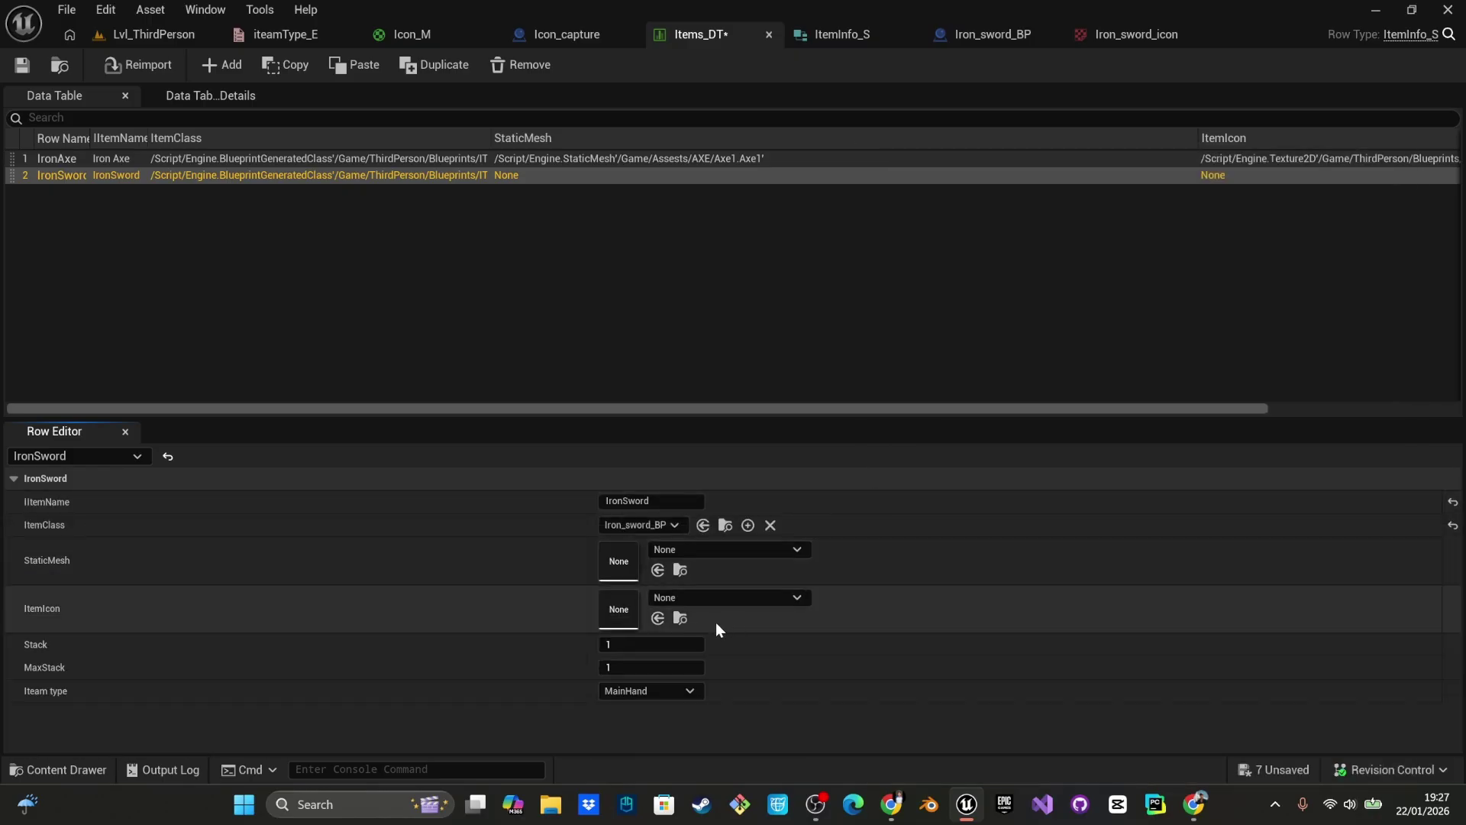
{"action": "left_click", "coordinate": [657, 570]}
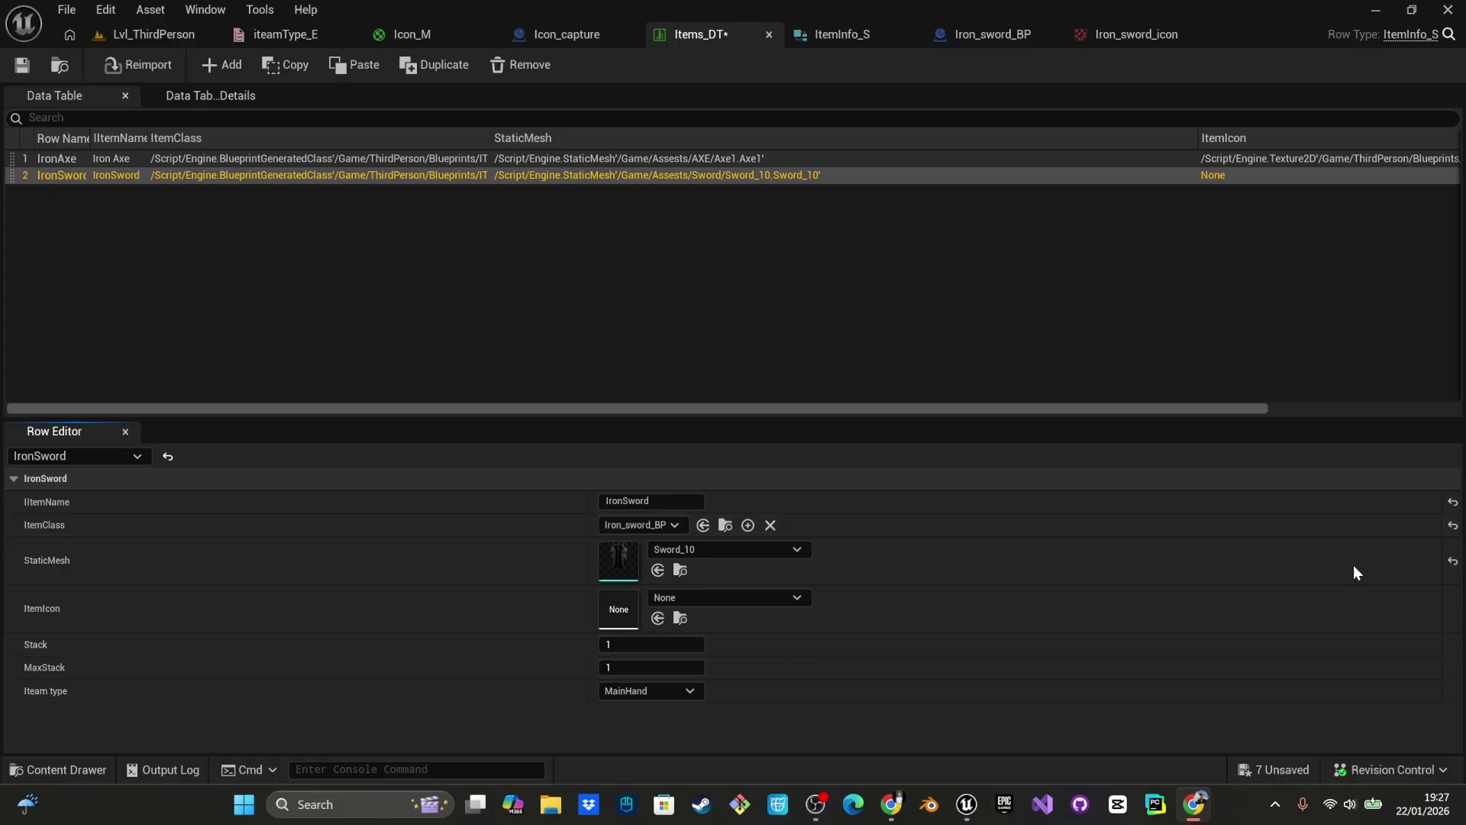
- Assign the Iron_sword_icon texture from the Icon_Creator/ICONS folder as the IronSword row's ItemIcon
{"action": "left_click", "coordinate": [1049, 360]}
{"action": "key", "text": "ctrl+space"}
{"action": "left_click", "coordinate": [707, 510]}
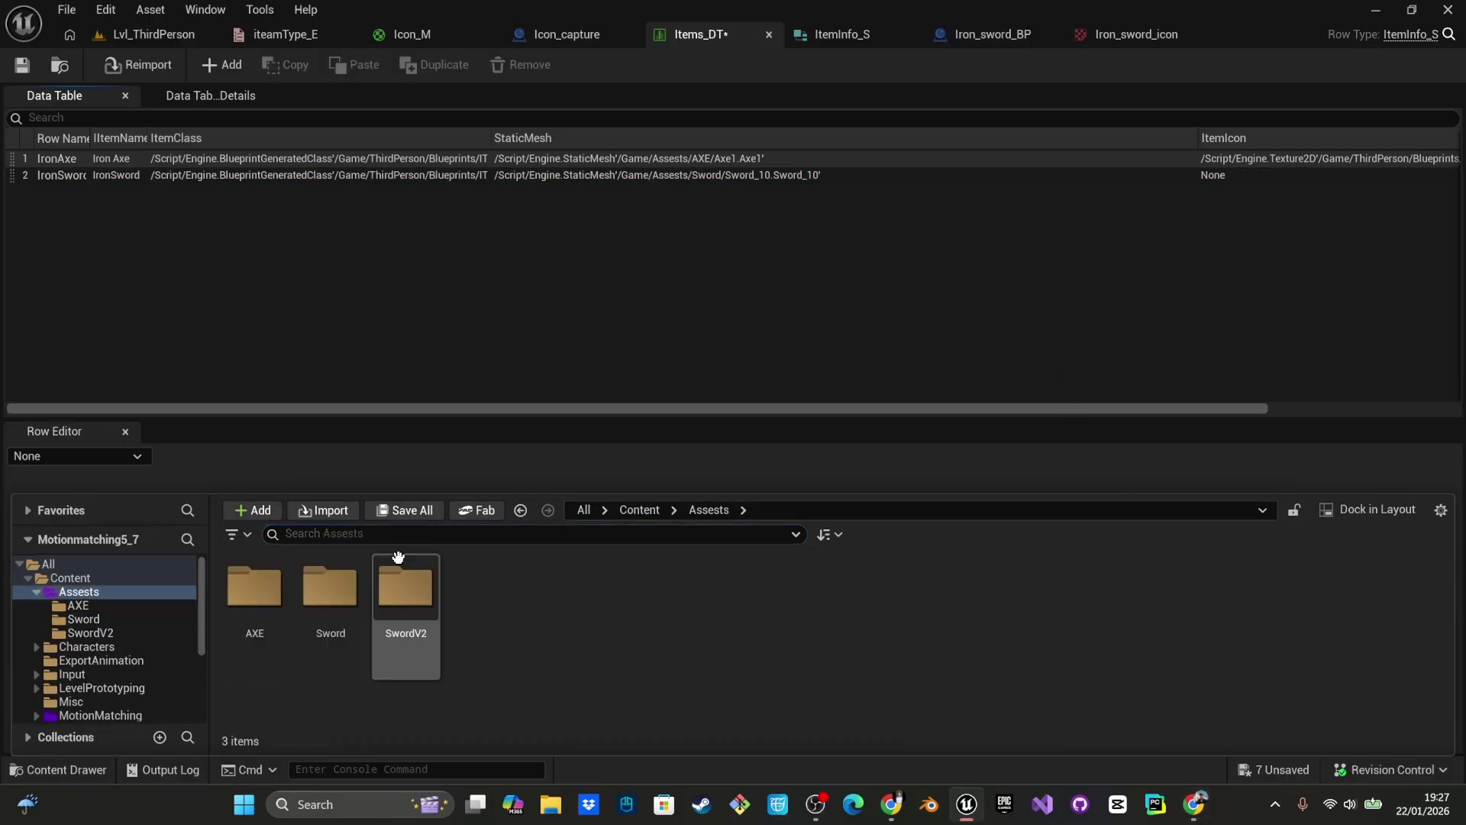
{"action": "left_click", "coordinate": [584, 510]}
{"action": "double_click", "coordinate": [710, 592]}
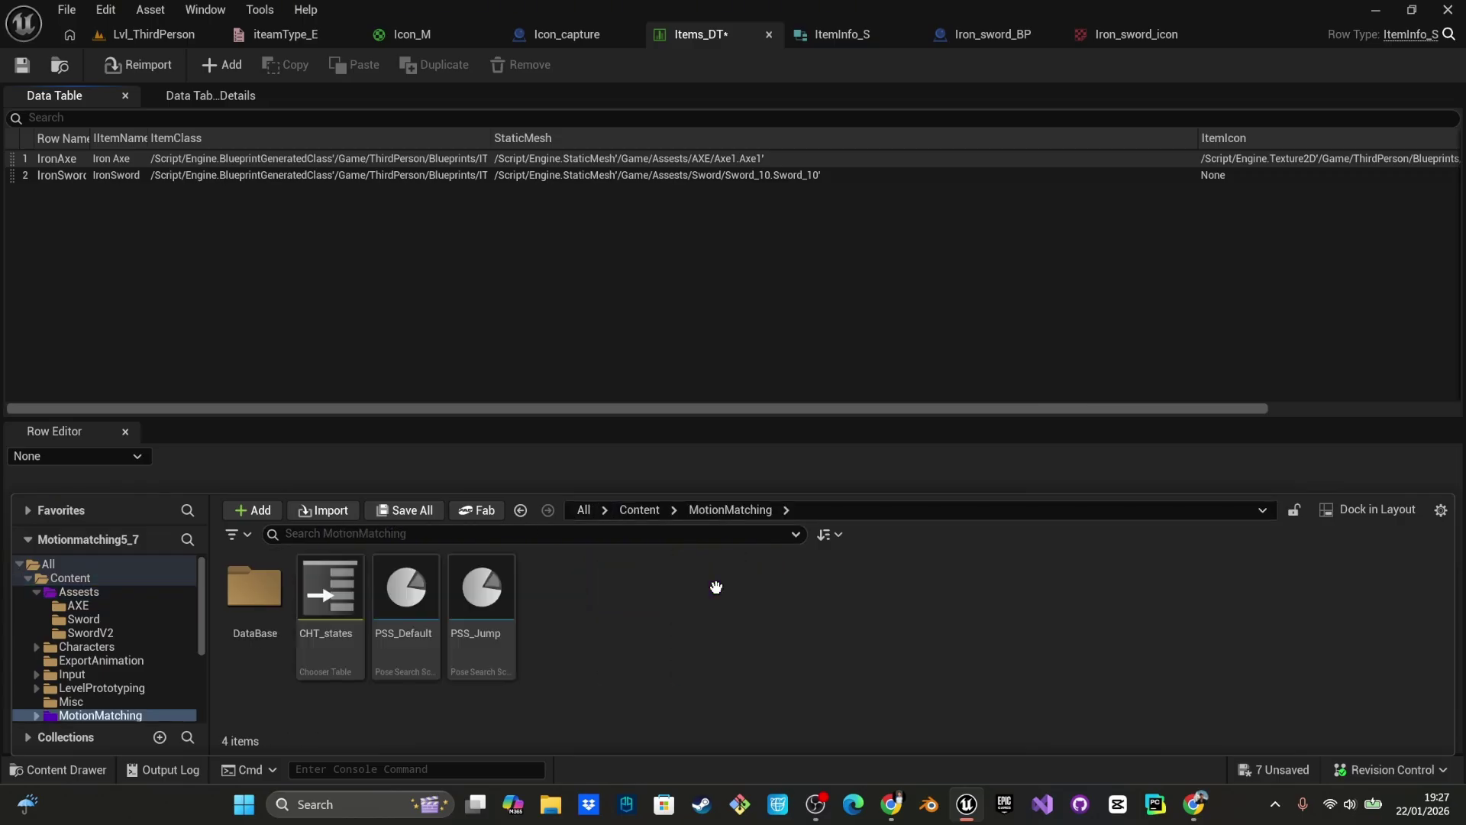
{"action": "left_click", "coordinate": [639, 510]}
{"action": "double_click", "coordinate": [784, 588]}
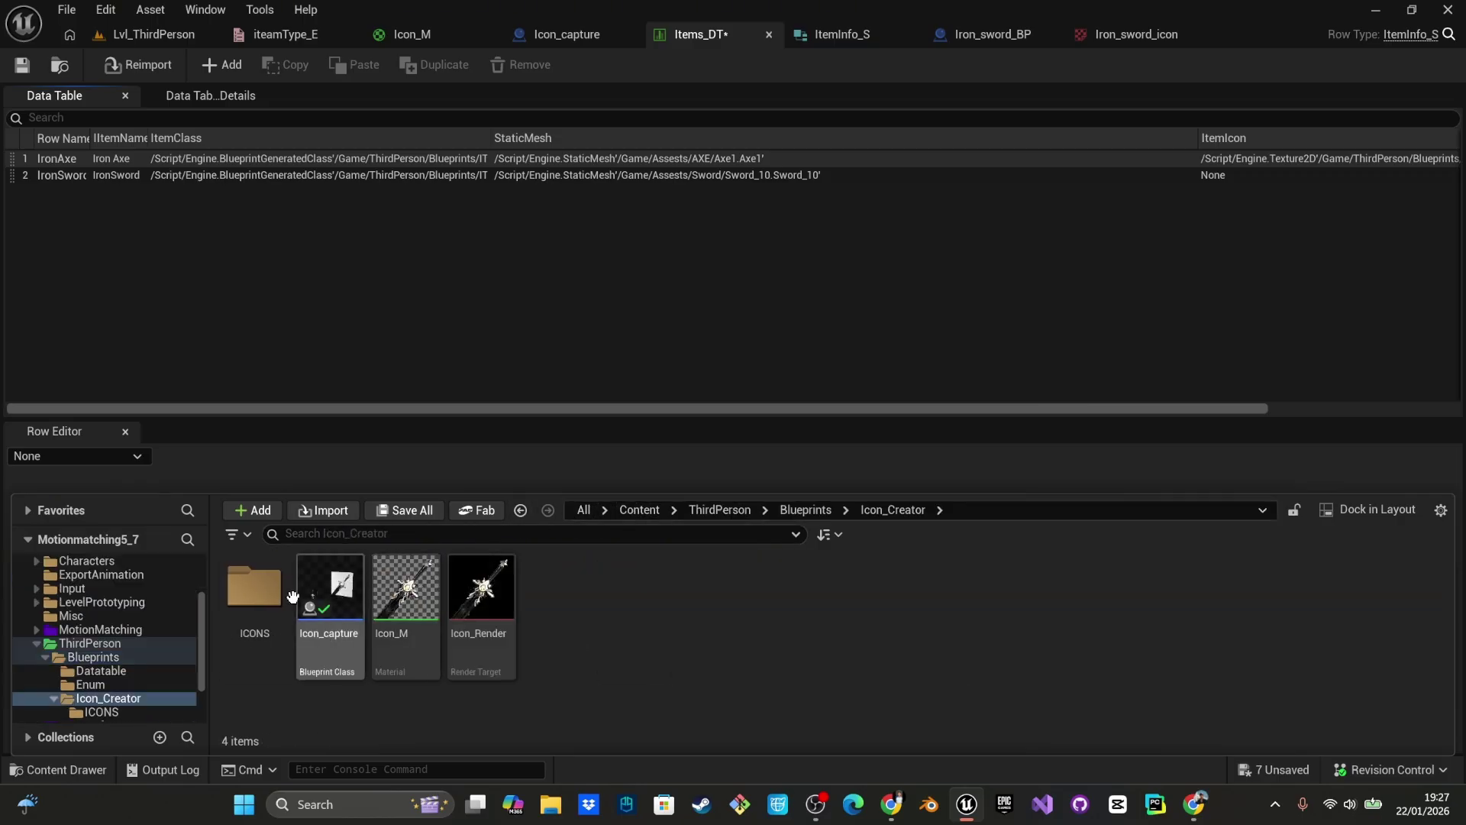
{"action": "double_click", "coordinate": [252, 586]}
{"action": "left_click", "coordinate": [247, 580]}
{"action": "left_click", "coordinate": [478, 306]}
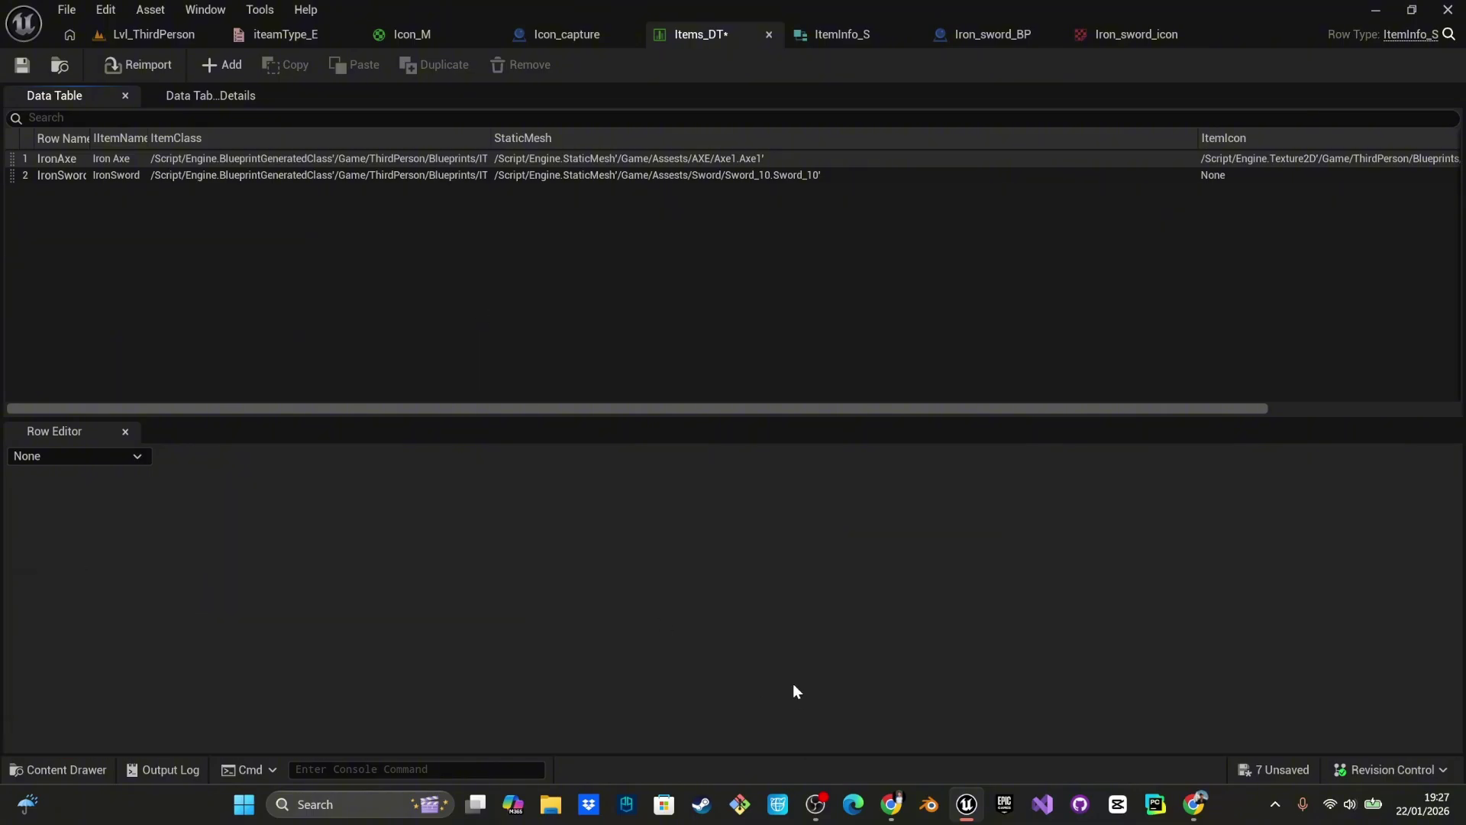
{"action": "left_click", "coordinate": [202, 174]}
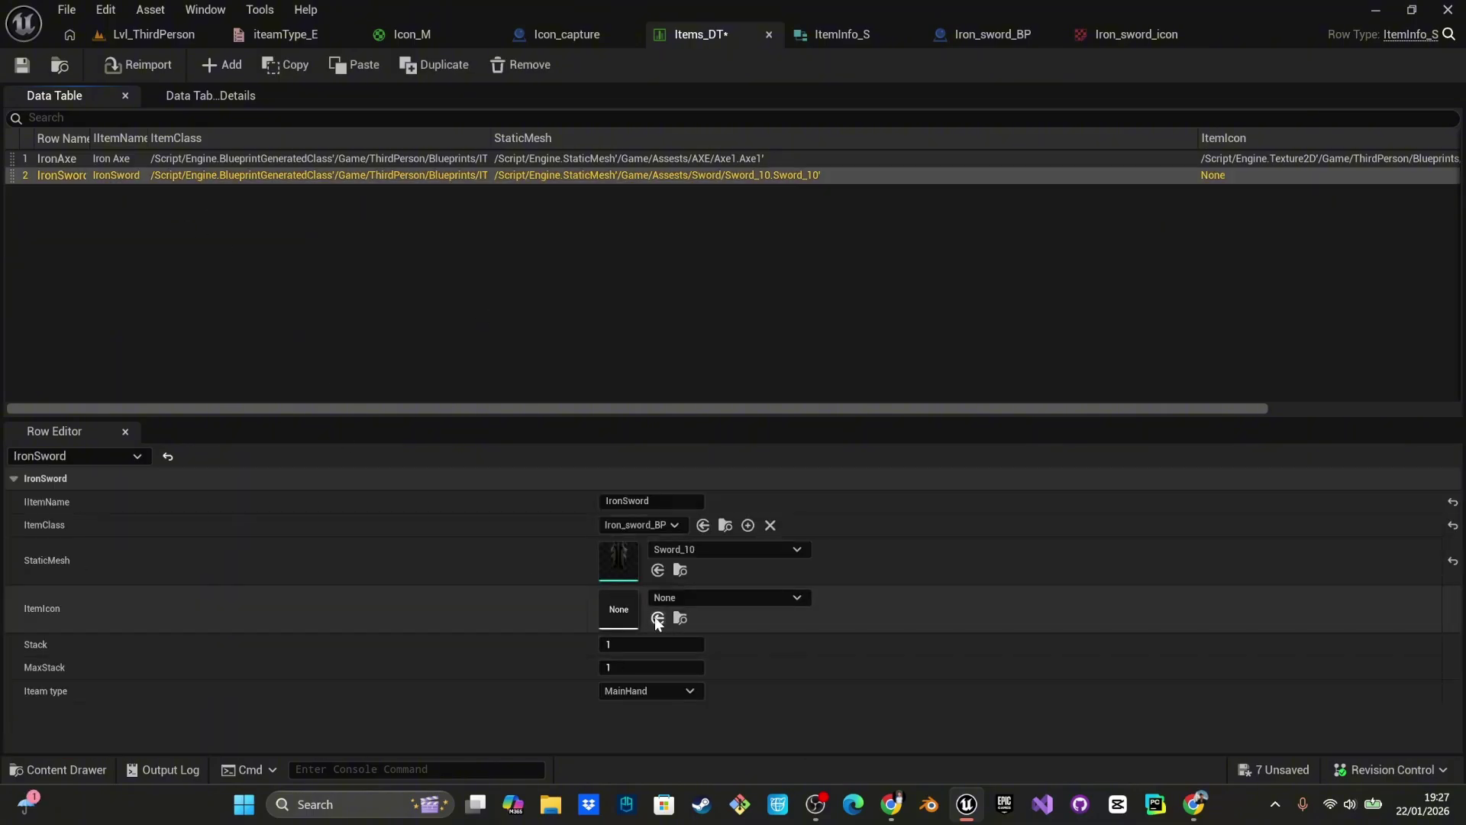
{"action": "left_click", "coordinate": [657, 618]}
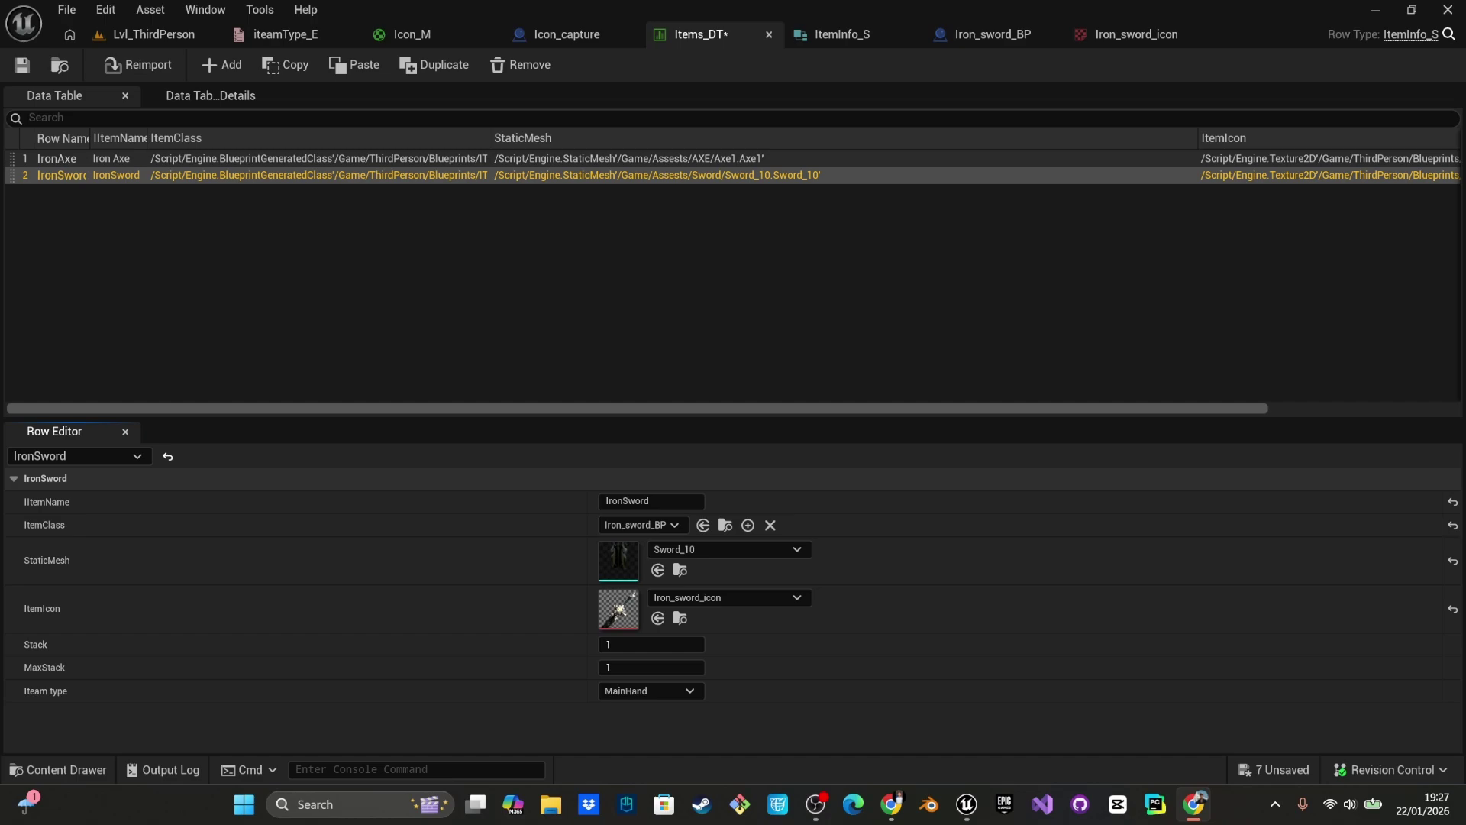
- Delete all the placed axe pickup actors from the Lvl_ThirdPerson level
{"action": "left_click", "coordinate": [163, 35]}
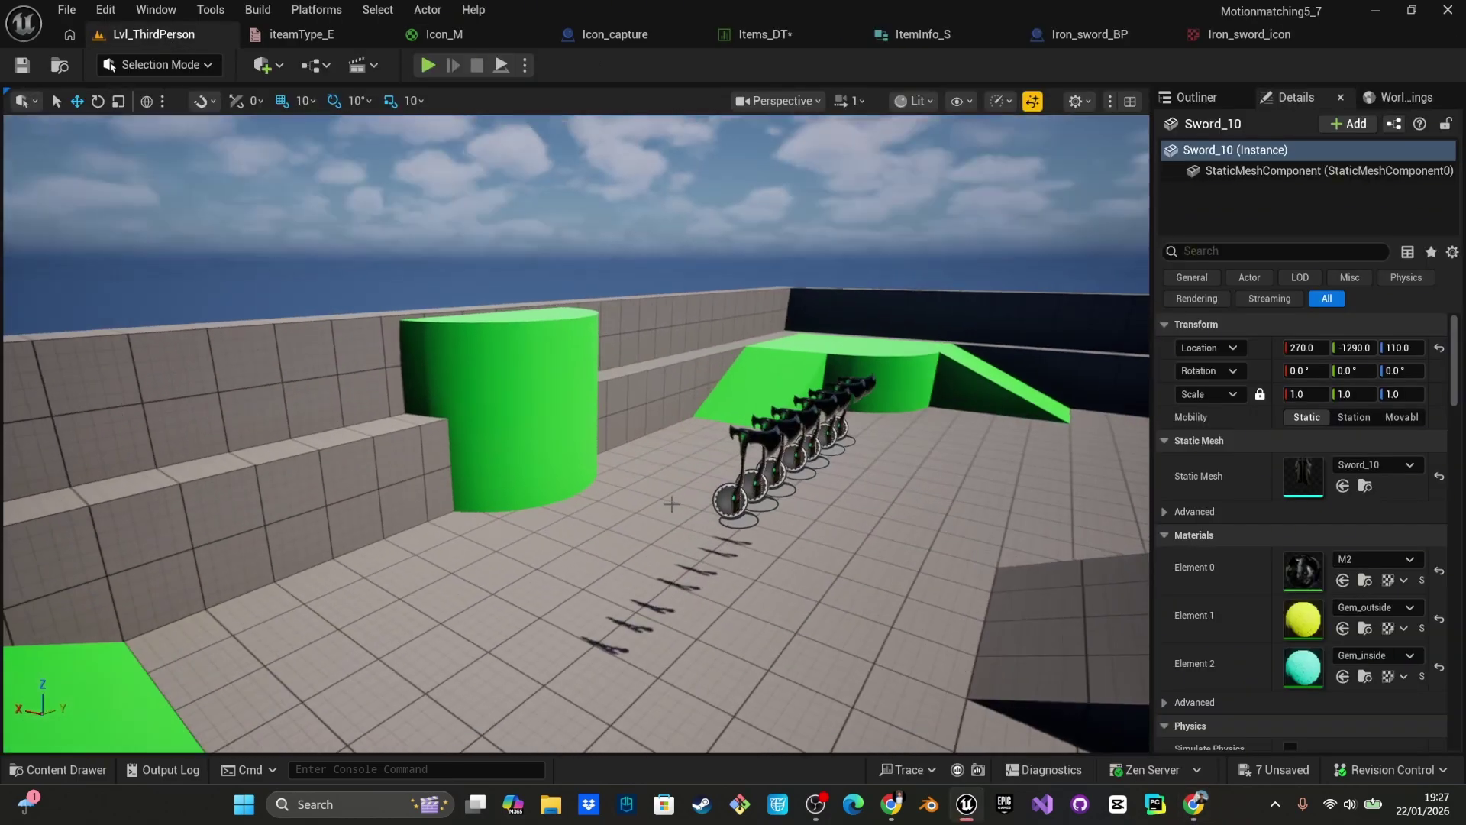
{"action": "right_click_drag", "start_coordinate": [672, 504], "coordinate": [611, 492]}
{"action": "left_click", "coordinate": [571, 525]}
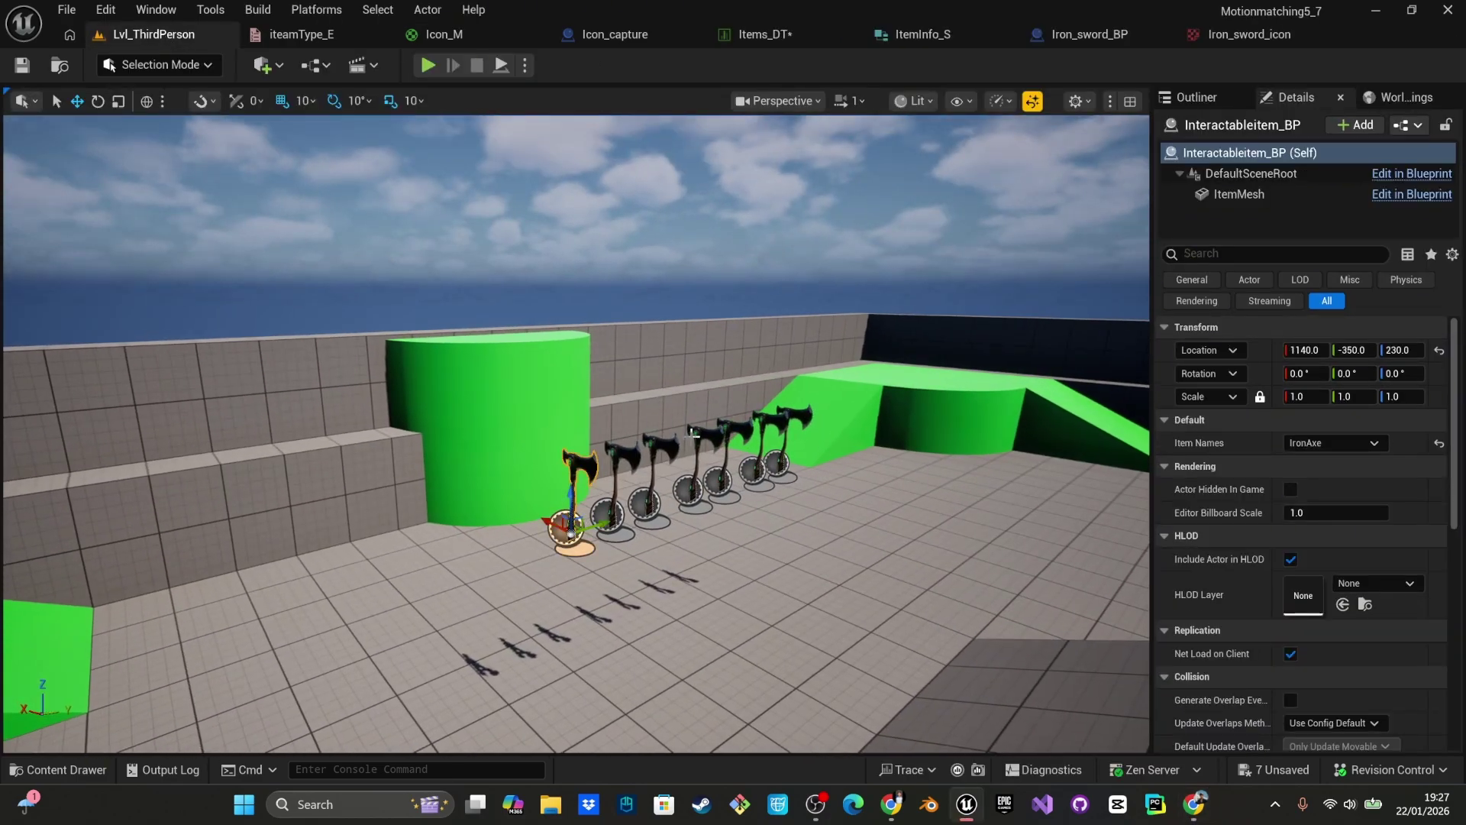
{"action": "key", "text": "Delete"}
{"action": "left_click", "coordinate": [621, 524]}
{"action": "key", "text": "Delete"}
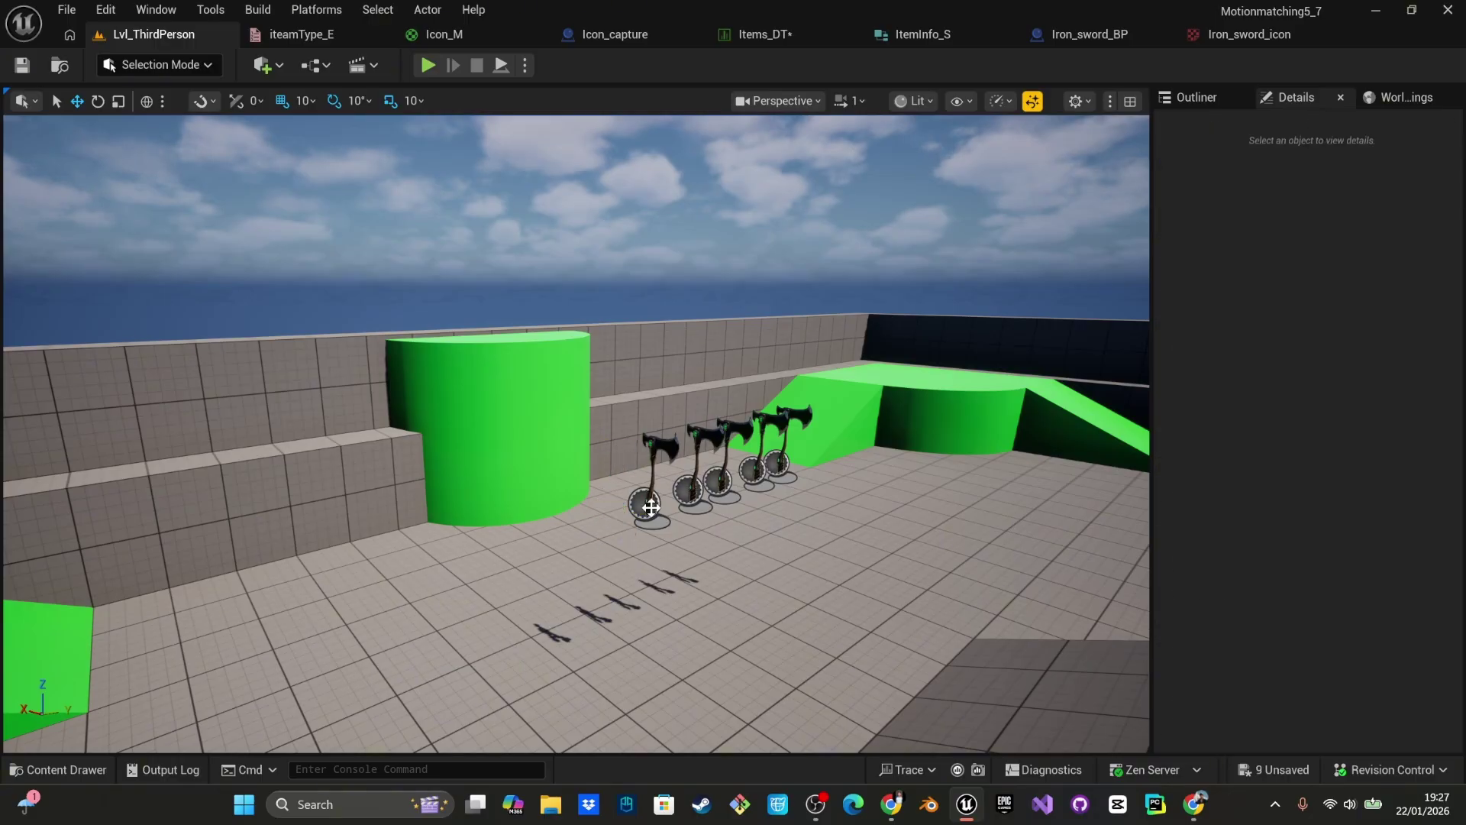
{"action": "left_click", "coordinate": [652, 508]}
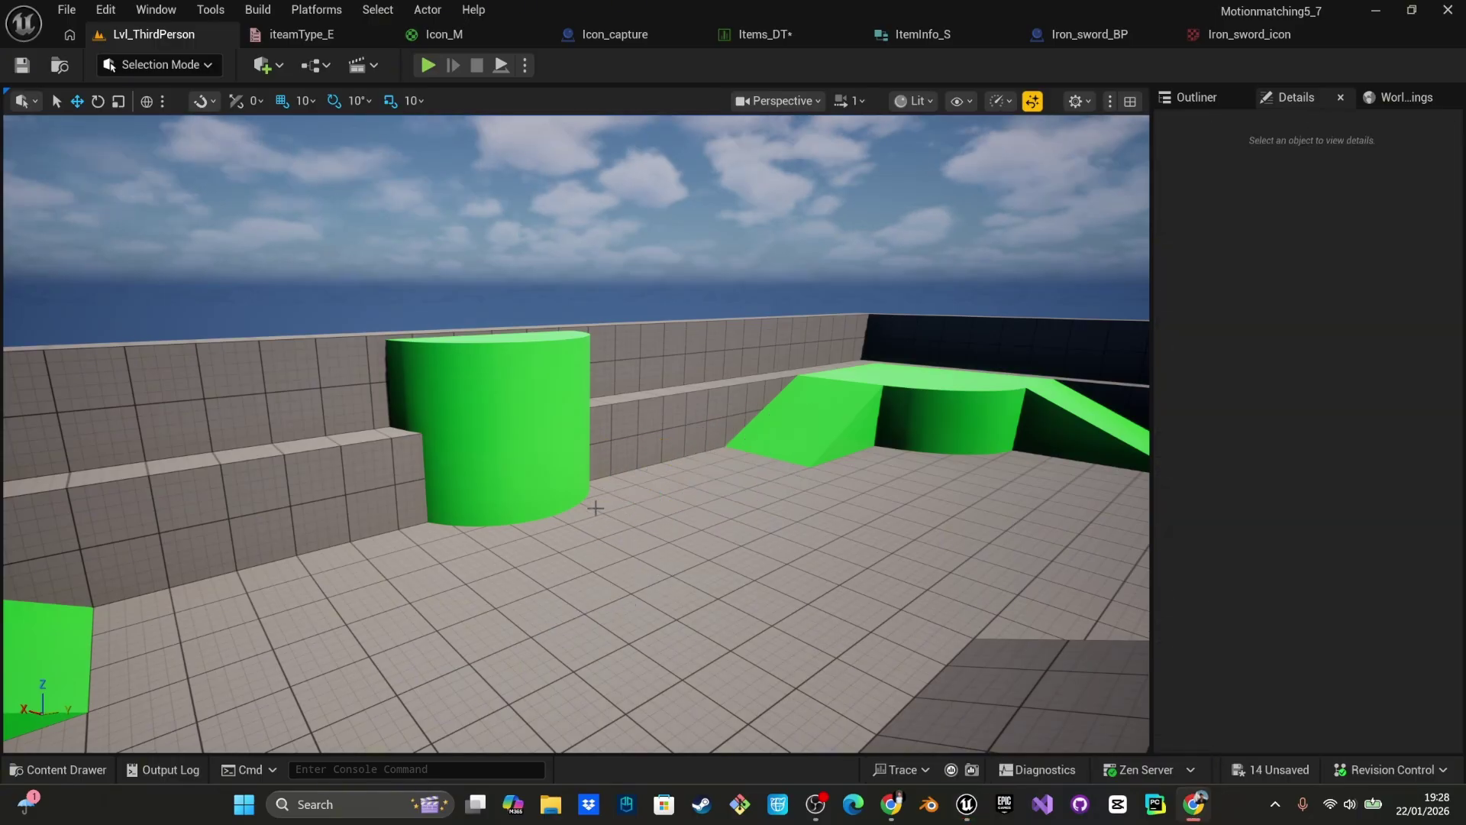
- Open the ItemNames_E enumeration from the Enum folder inside Blueprints
{"action": "right_click_drag", "start_coordinate": [595, 507], "coordinate": [690, 473]}
{"action": "key", "text": "ctrl+space"}
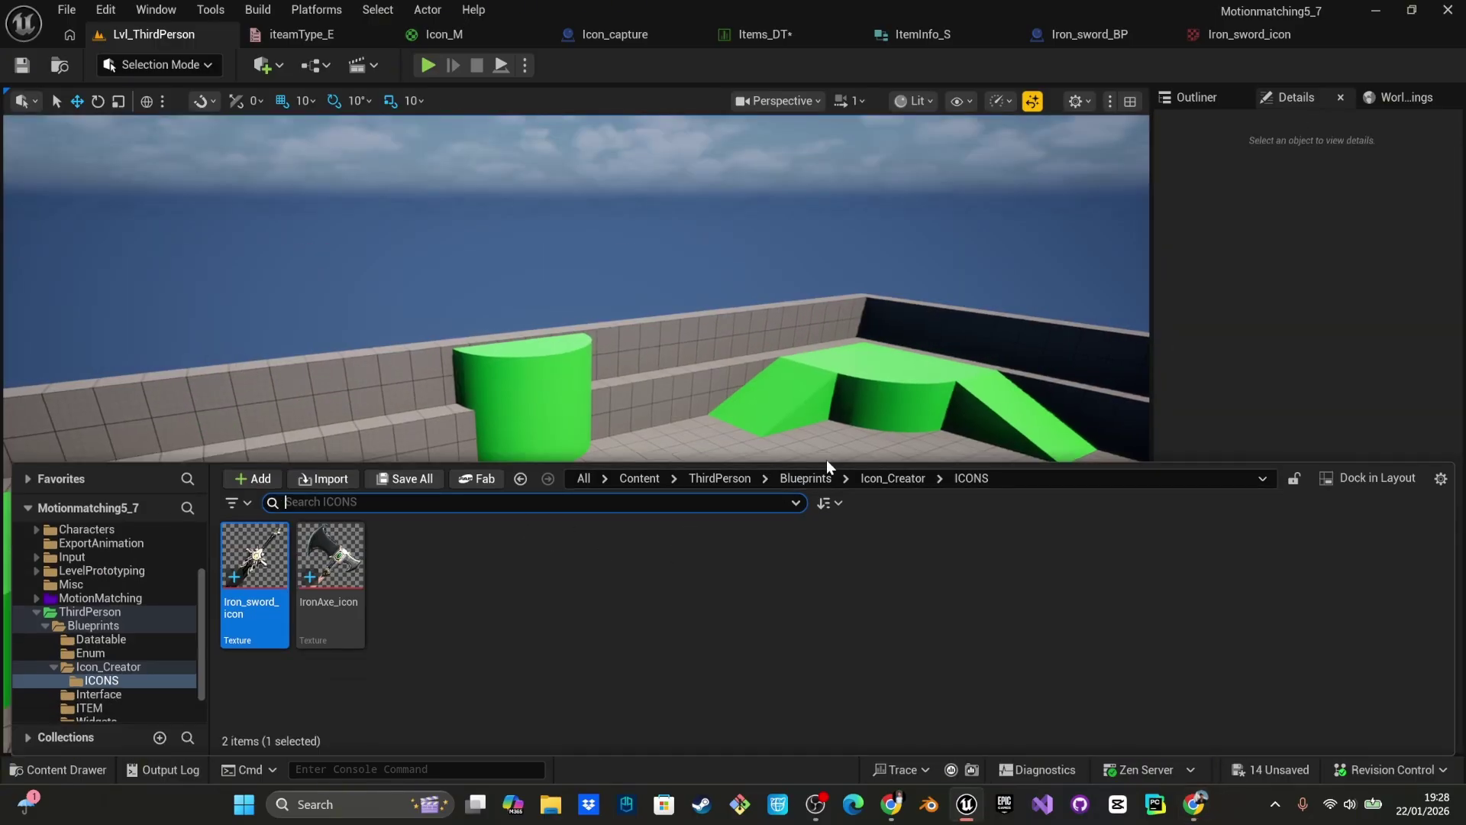
{"action": "left_click", "coordinate": [880, 480]}
{"action": "left_click", "coordinate": [801, 479]}
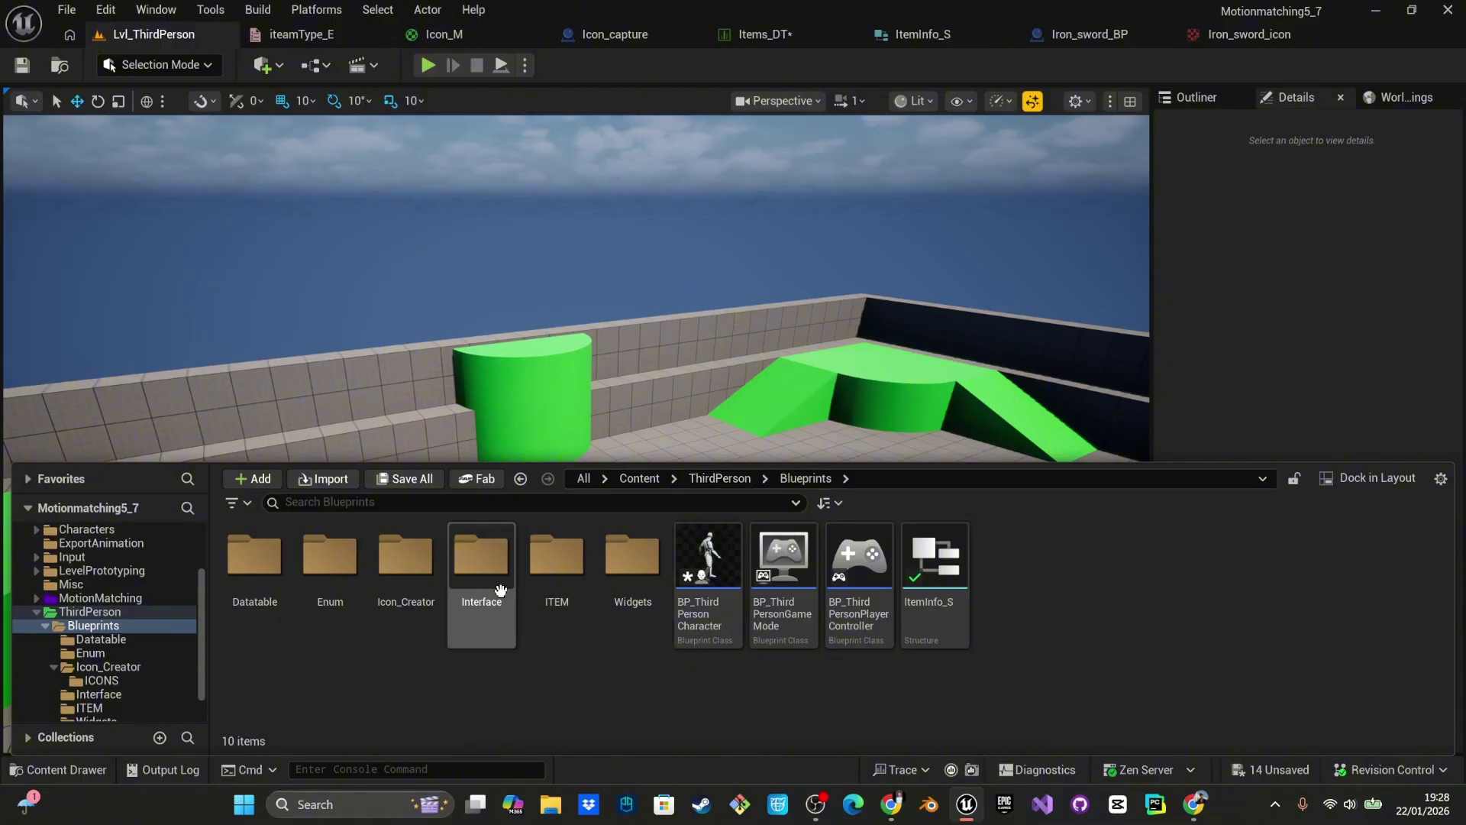
{"action": "double_click", "coordinate": [330, 571]}
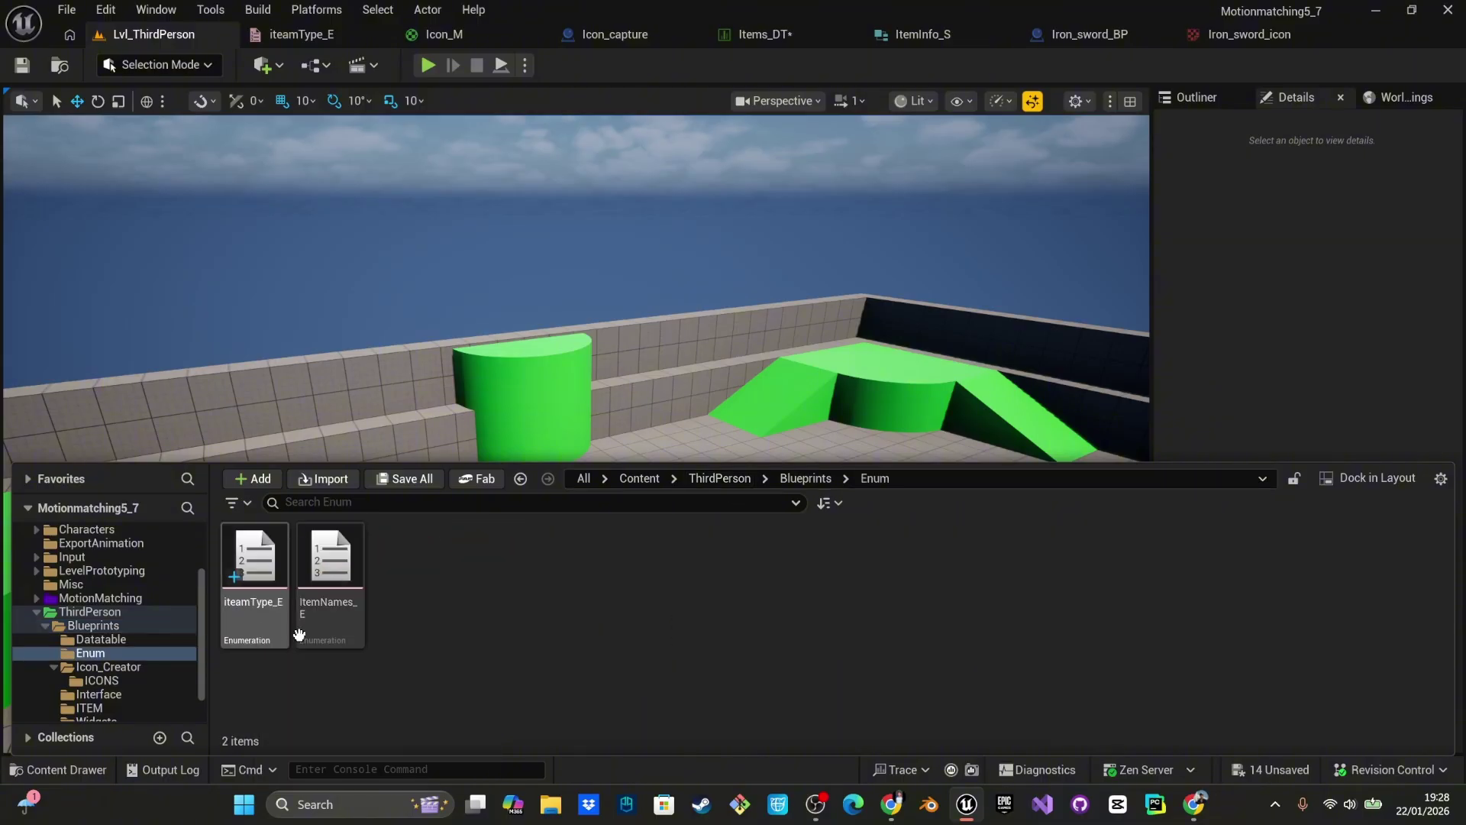
{"action": "double_click", "coordinate": [337, 564]}
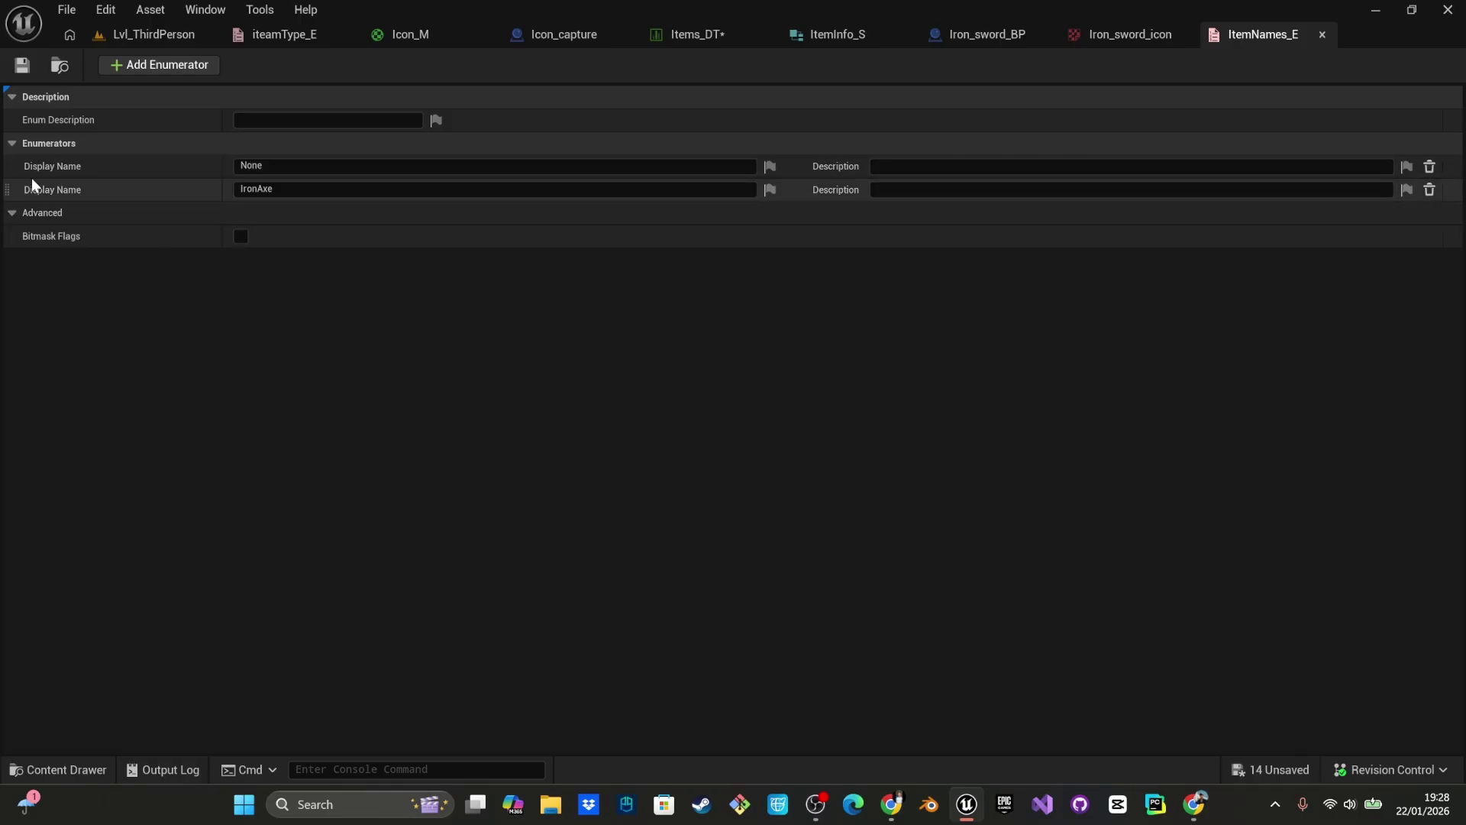
- Add a third enumerator to ItemNames_E with the display name IronSword
{"action": "left_click", "coordinate": [148, 65]}
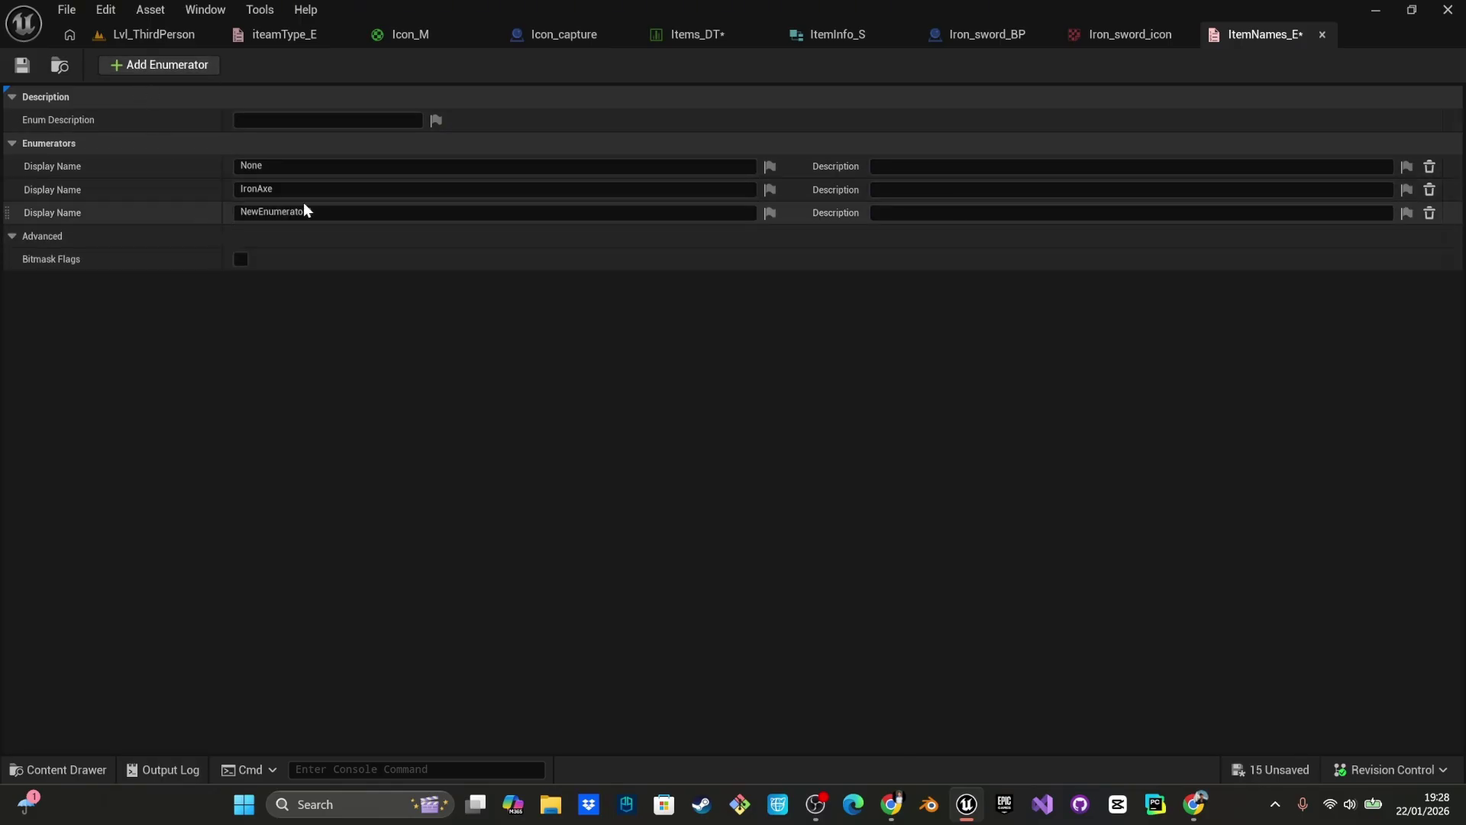
{"action": "left_click", "coordinate": [327, 214]}
{"action": "double_click", "coordinate": [329, 213]}
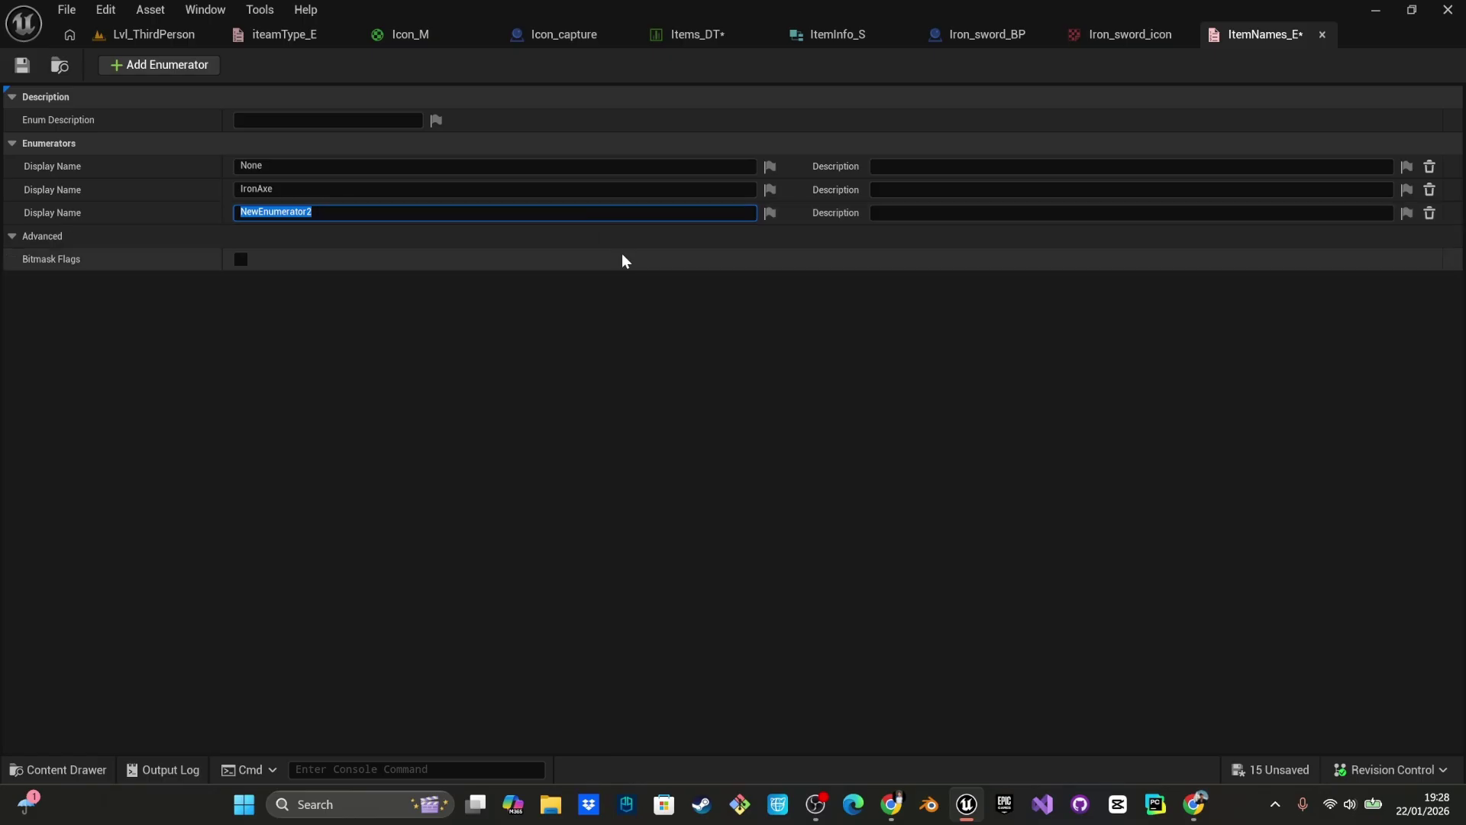
{"action": "type", "text": "I"}
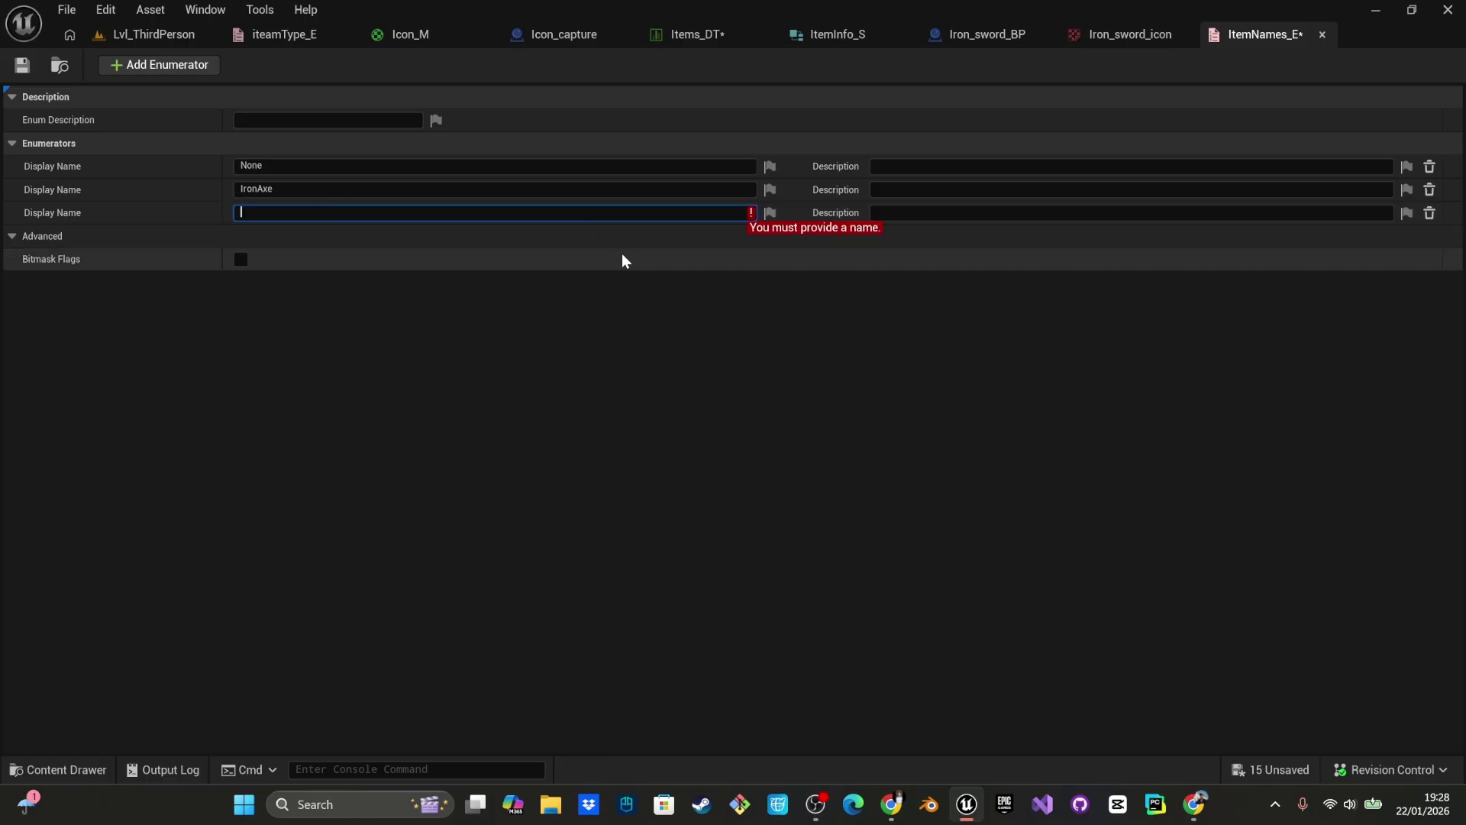
{"action": "type", "text": "ron"}
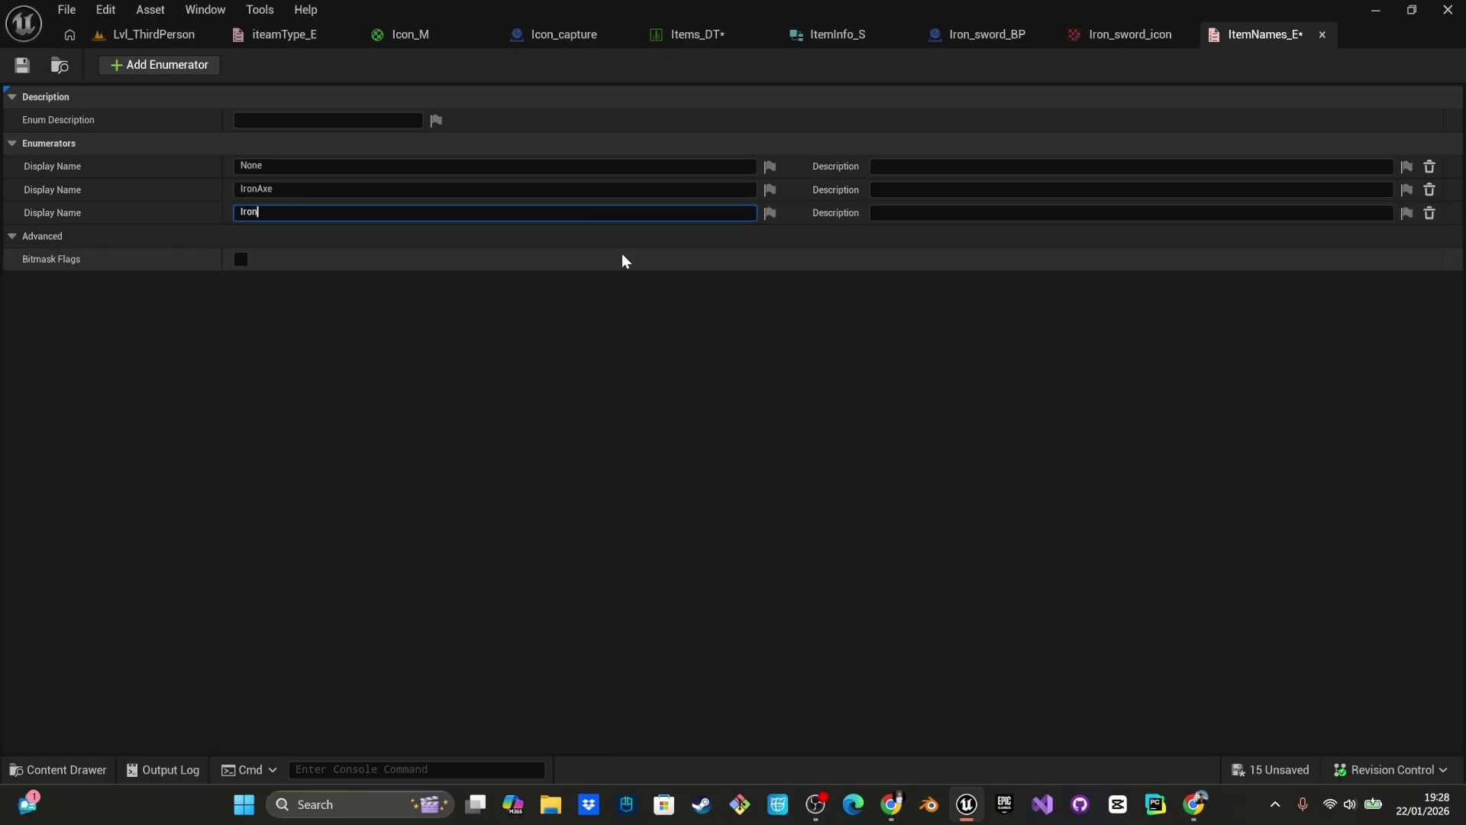
{"action": "type", "text": "Sword"}
{"action": "key", "text": "Return"}
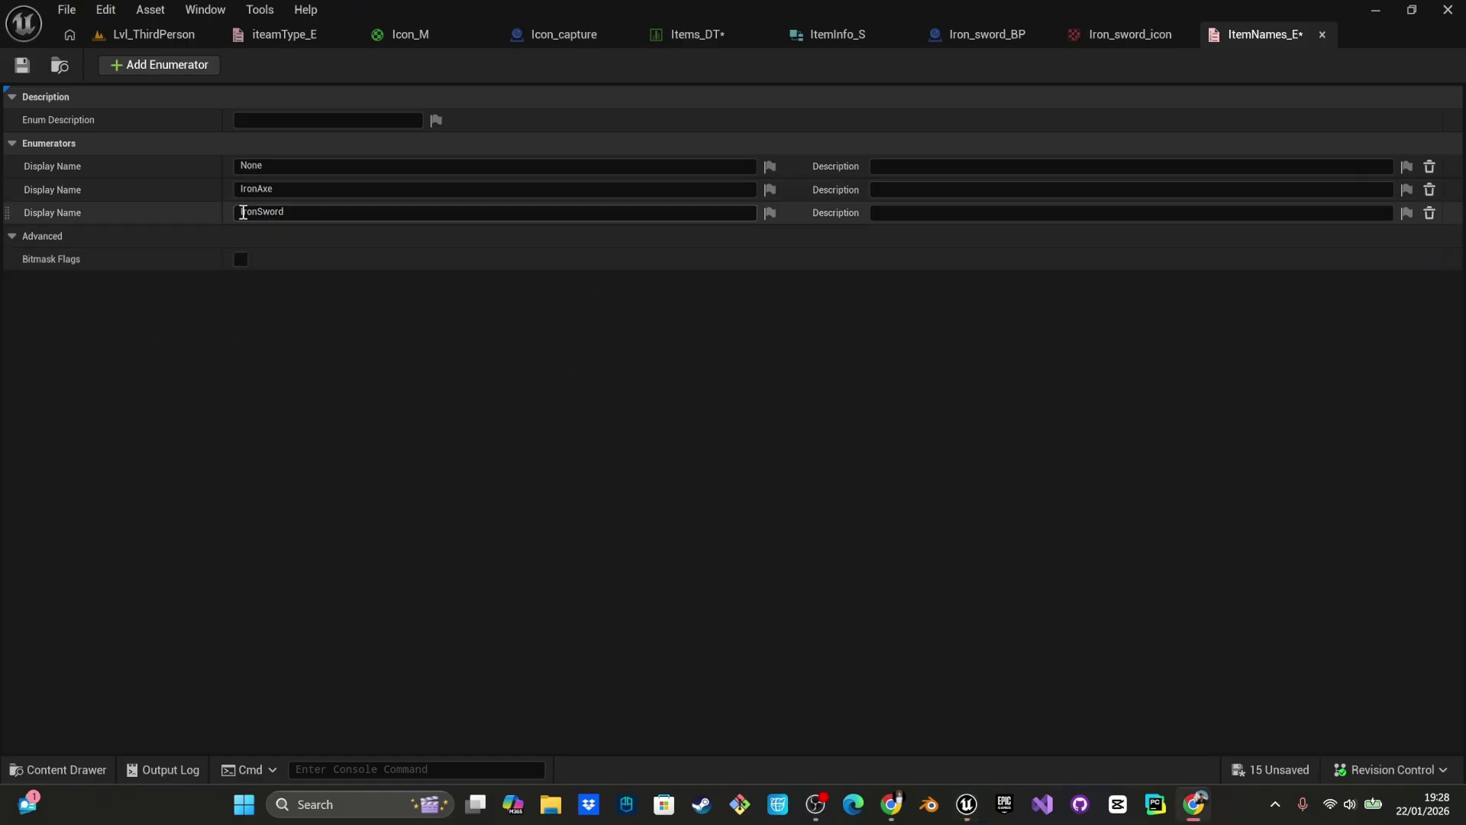
- Check the enumerator's name against the sword's row name in Items_DT and save ItemNames_E
{"action": "left_click", "coordinate": [989, 34]}
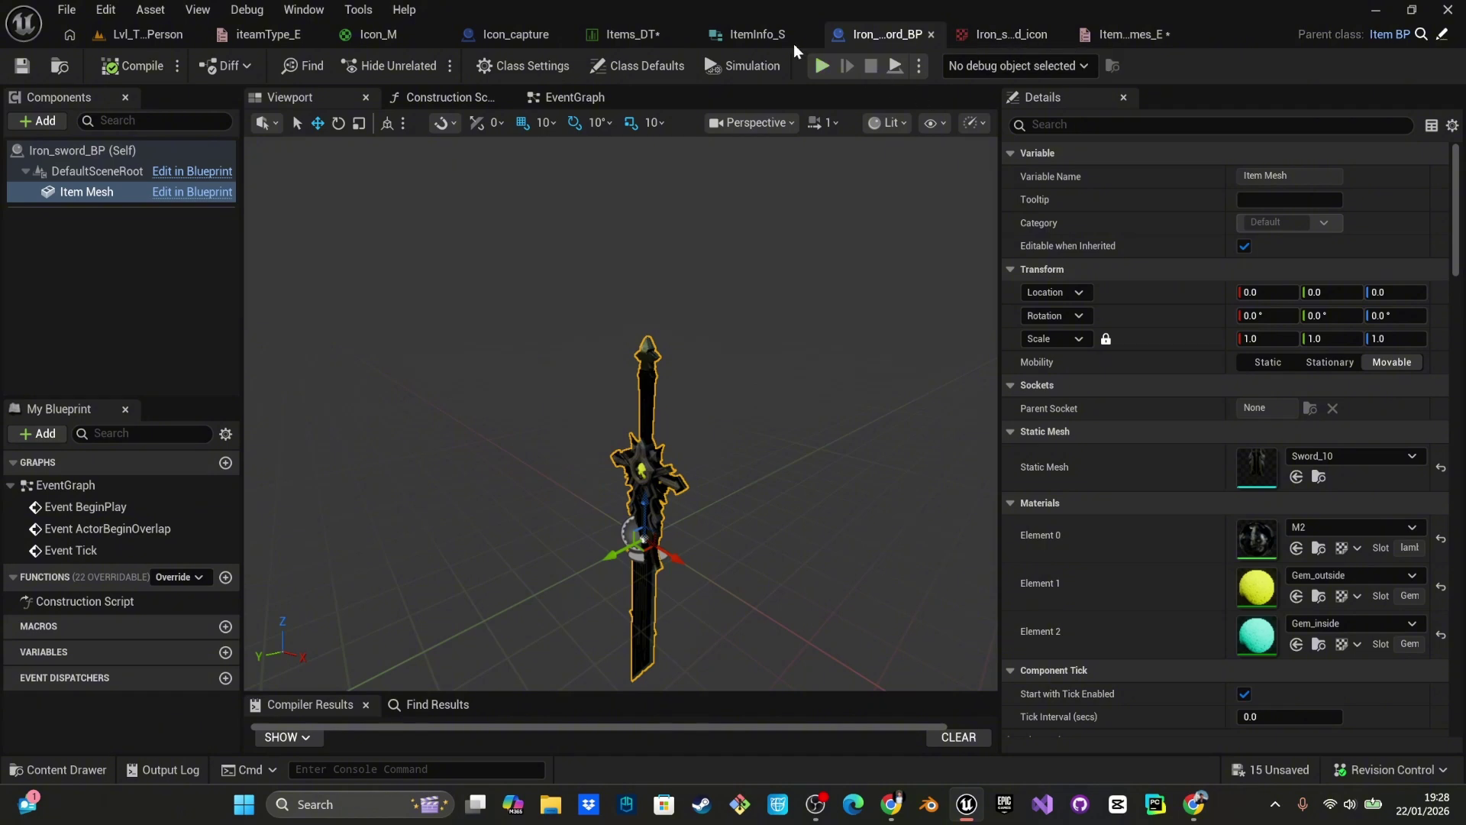
{"action": "left_click", "coordinate": [634, 34]}
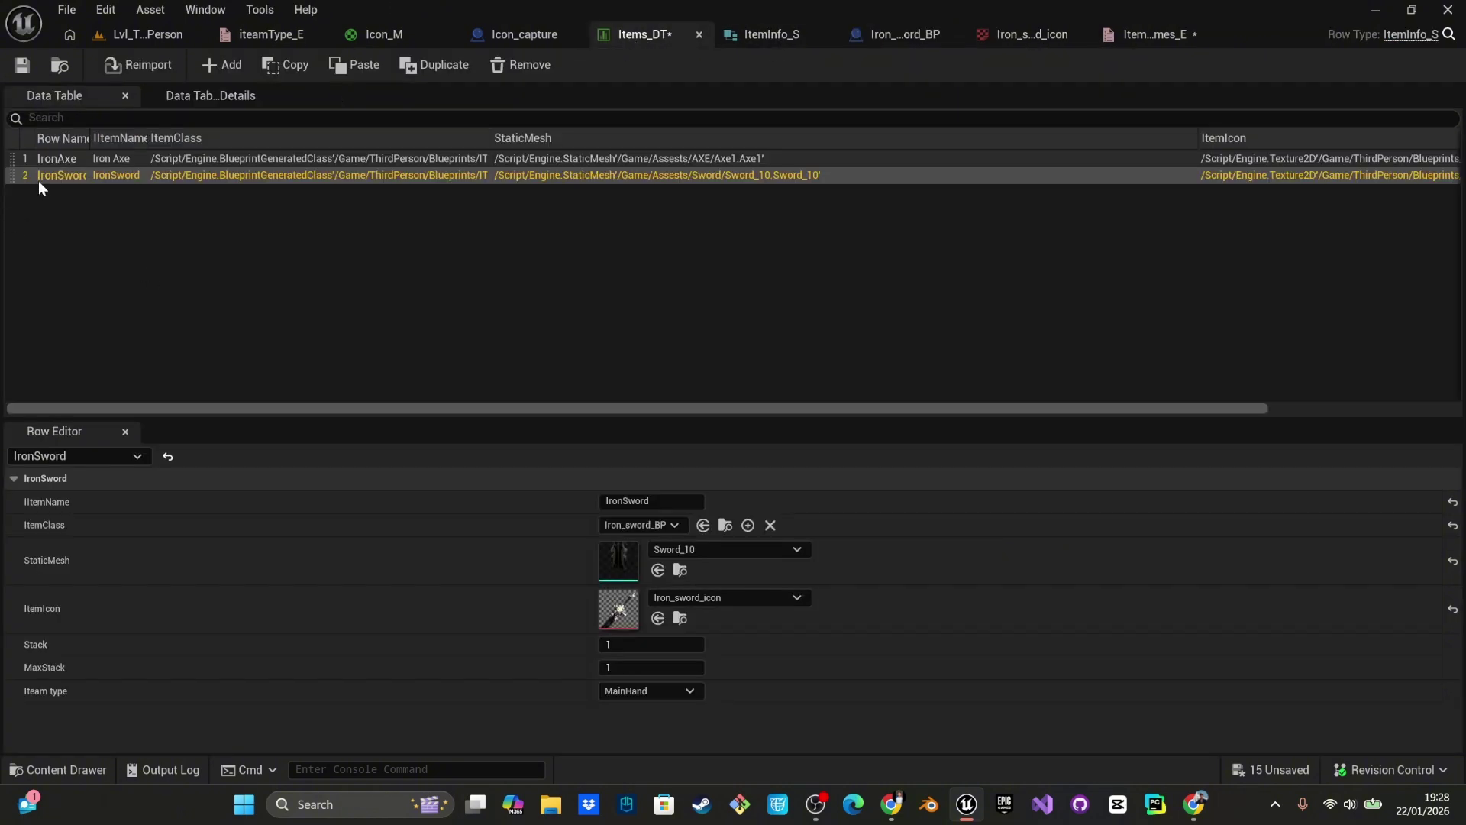
{"action": "left_click", "coordinate": [1138, 32]}
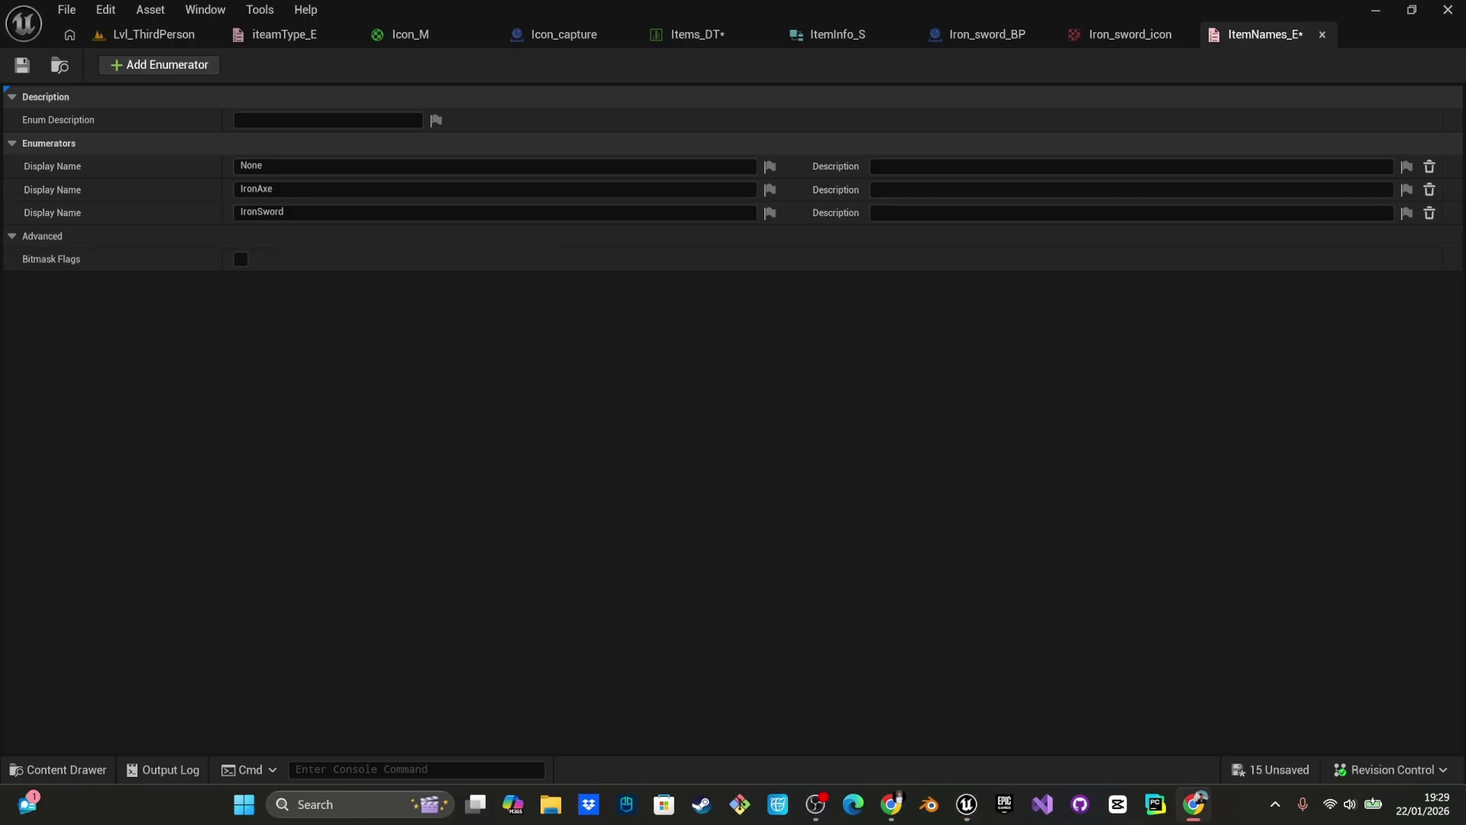
{"action": "left_click", "coordinate": [22, 67]}
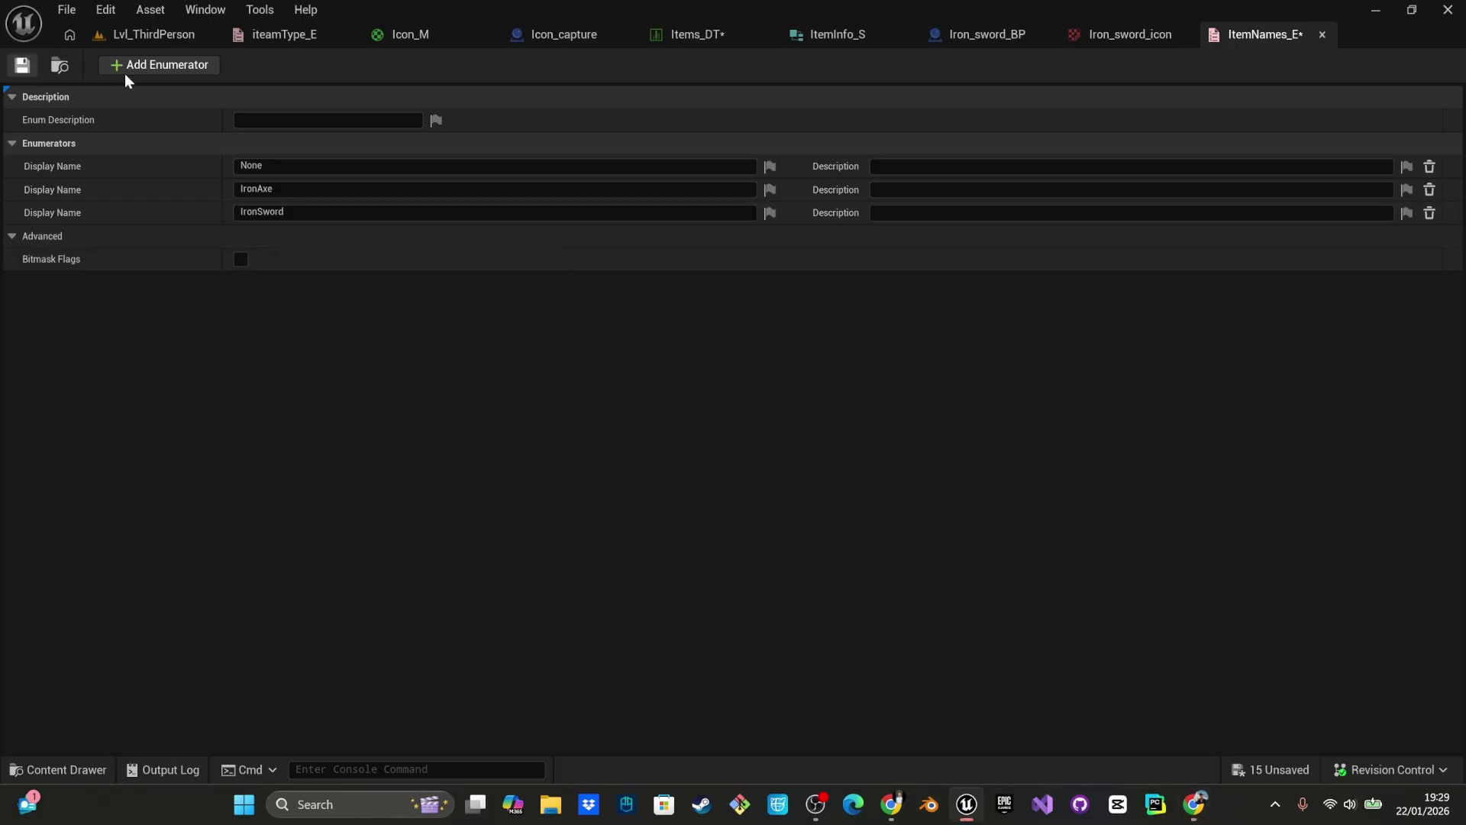
- Return to Lvl_ThirdPerson and run a brief play session of the level
{"action": "left_click", "coordinate": [137, 33]}
{"action": "left_click", "coordinate": [428, 65]}
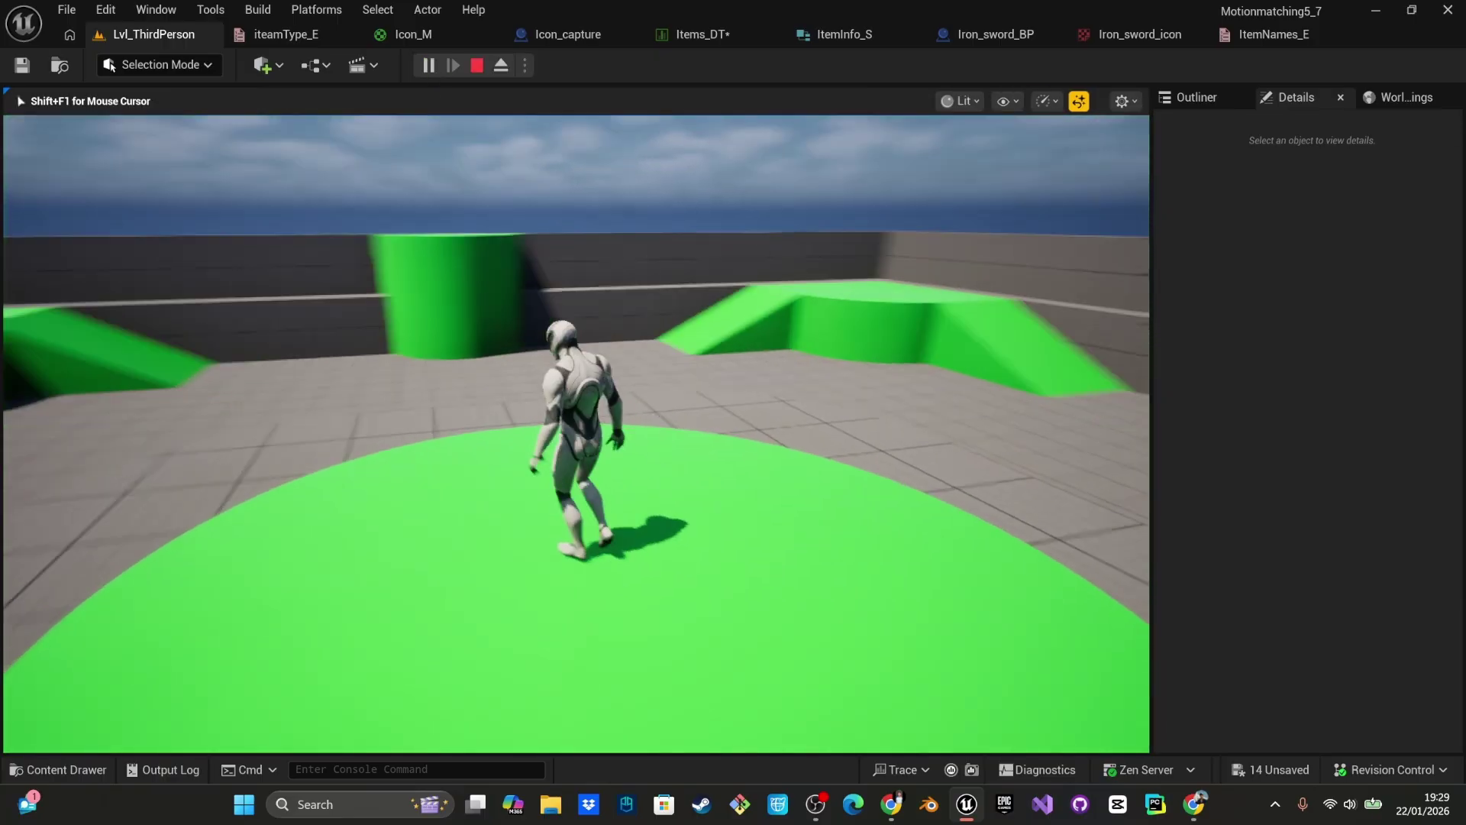
{"action": "key", "text": "Escape"}
{"action": "right_click_drag", "start_coordinate": [427, 612], "coordinate": [446, 591]}
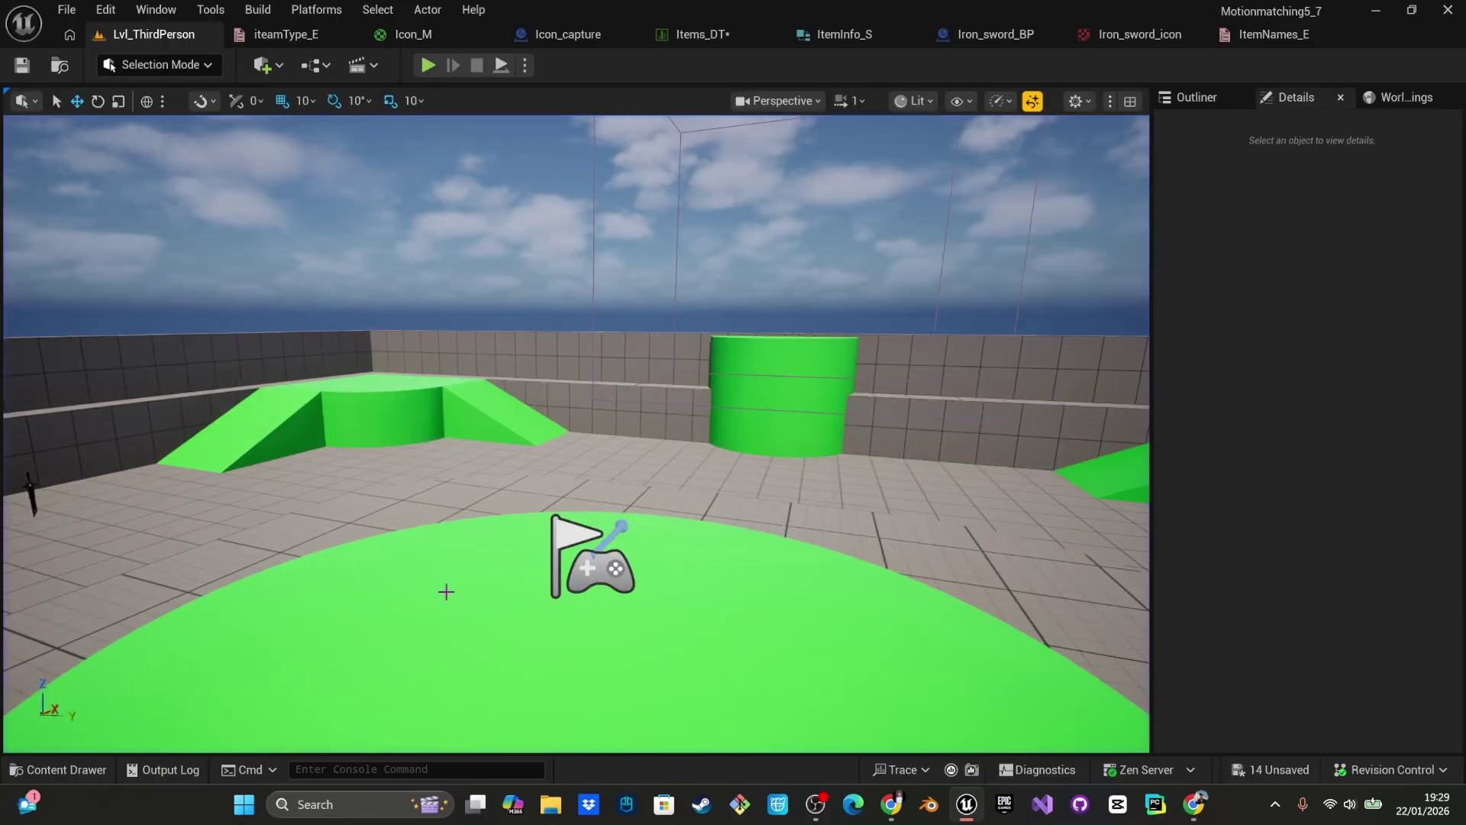
- Place two Interactableitem_BP actors from the Blueprints/ITEM folder side by side in the level
{"action": "key", "text": "ctrl+space"}
{"action": "left_click", "coordinate": [803, 478]}
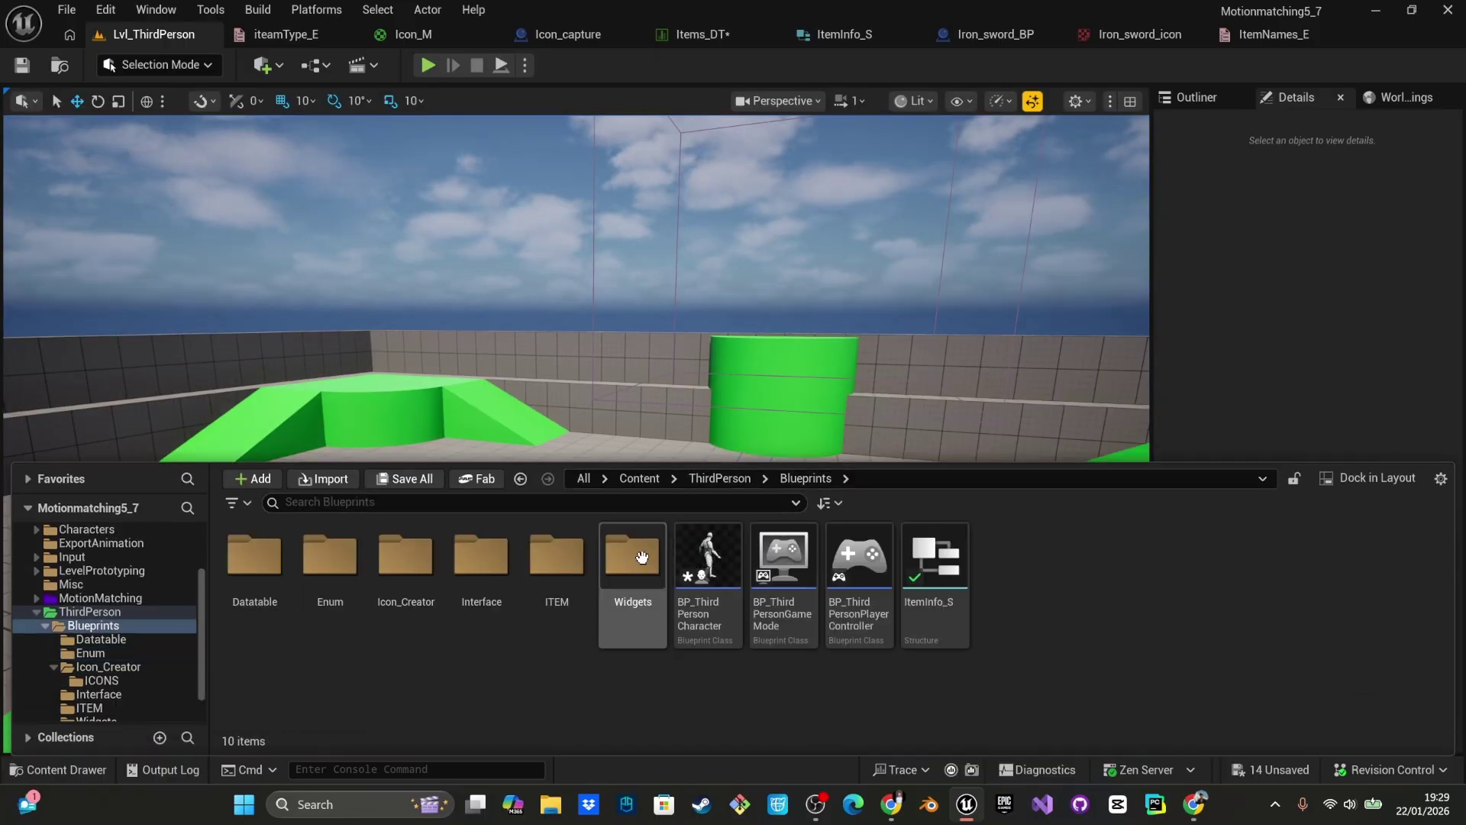
{"action": "double_click", "coordinate": [634, 573]}
{"action": "left_click", "coordinate": [798, 479]}
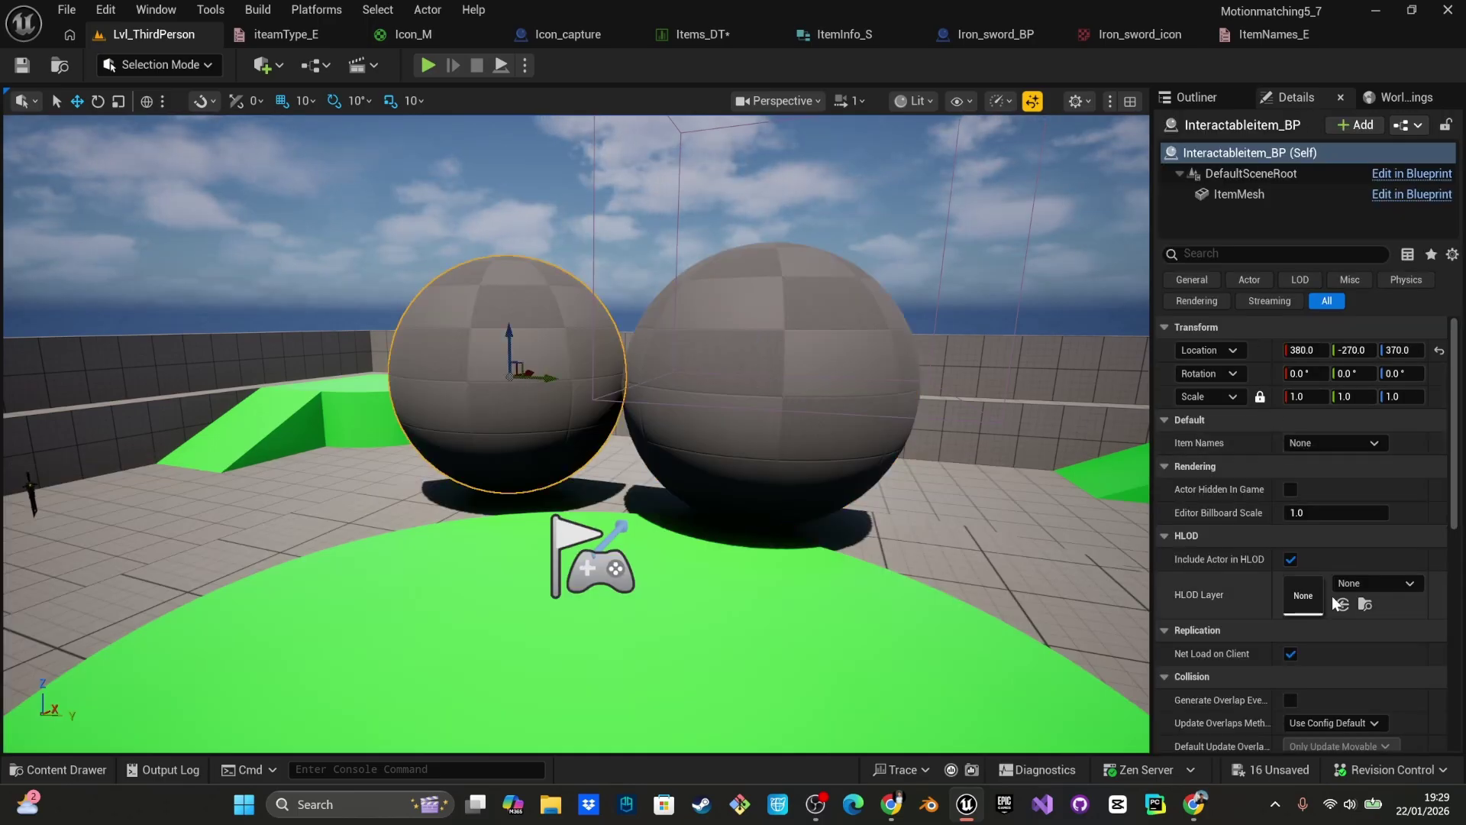
- Set Item Names to IronSword on the first placed Interactableitem_BP actor and to IronAxe on the second
{"action": "left_click", "coordinate": [1322, 446]}
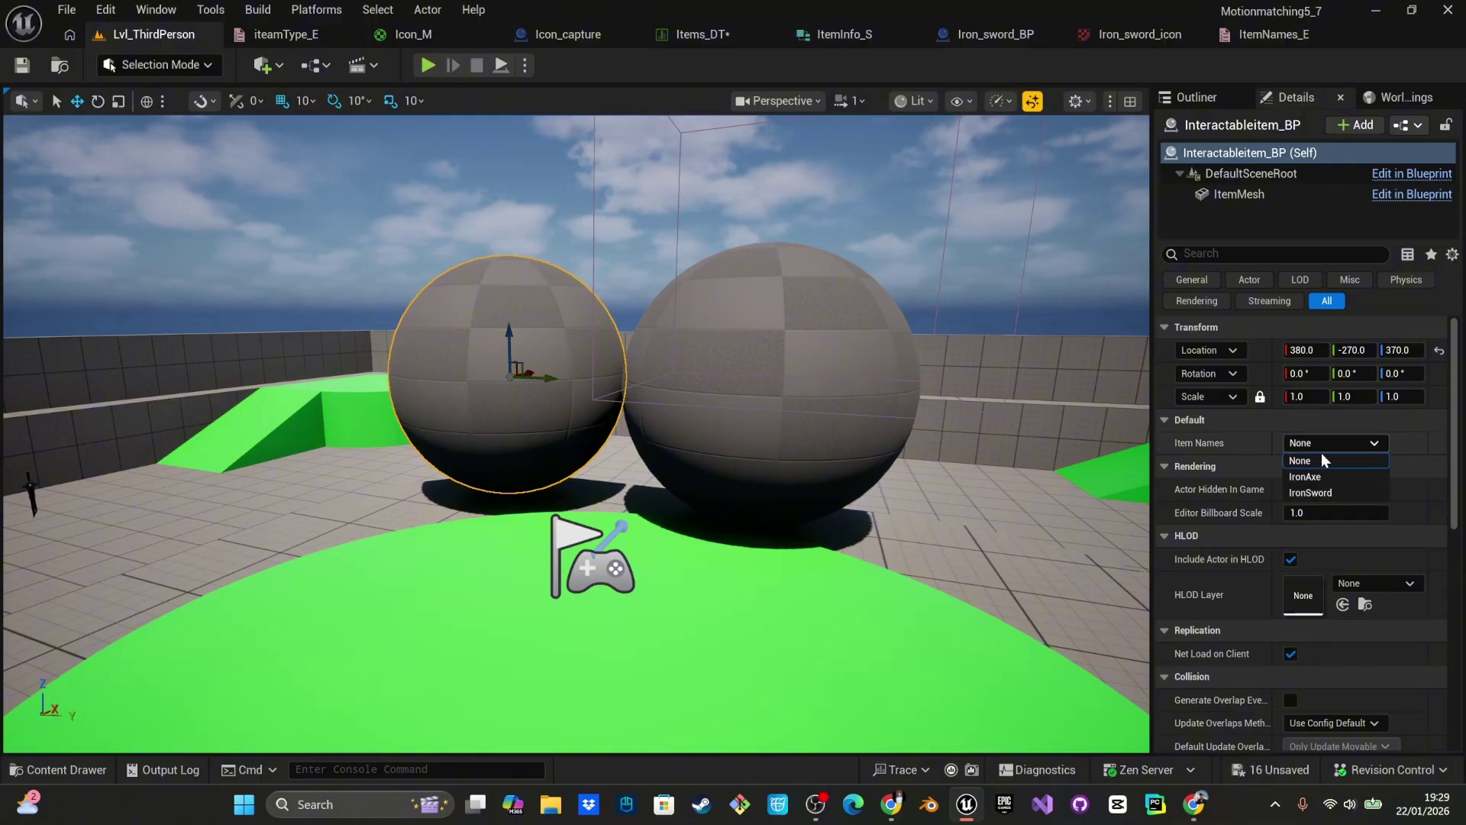
{"action": "left_click", "coordinate": [1316, 489]}
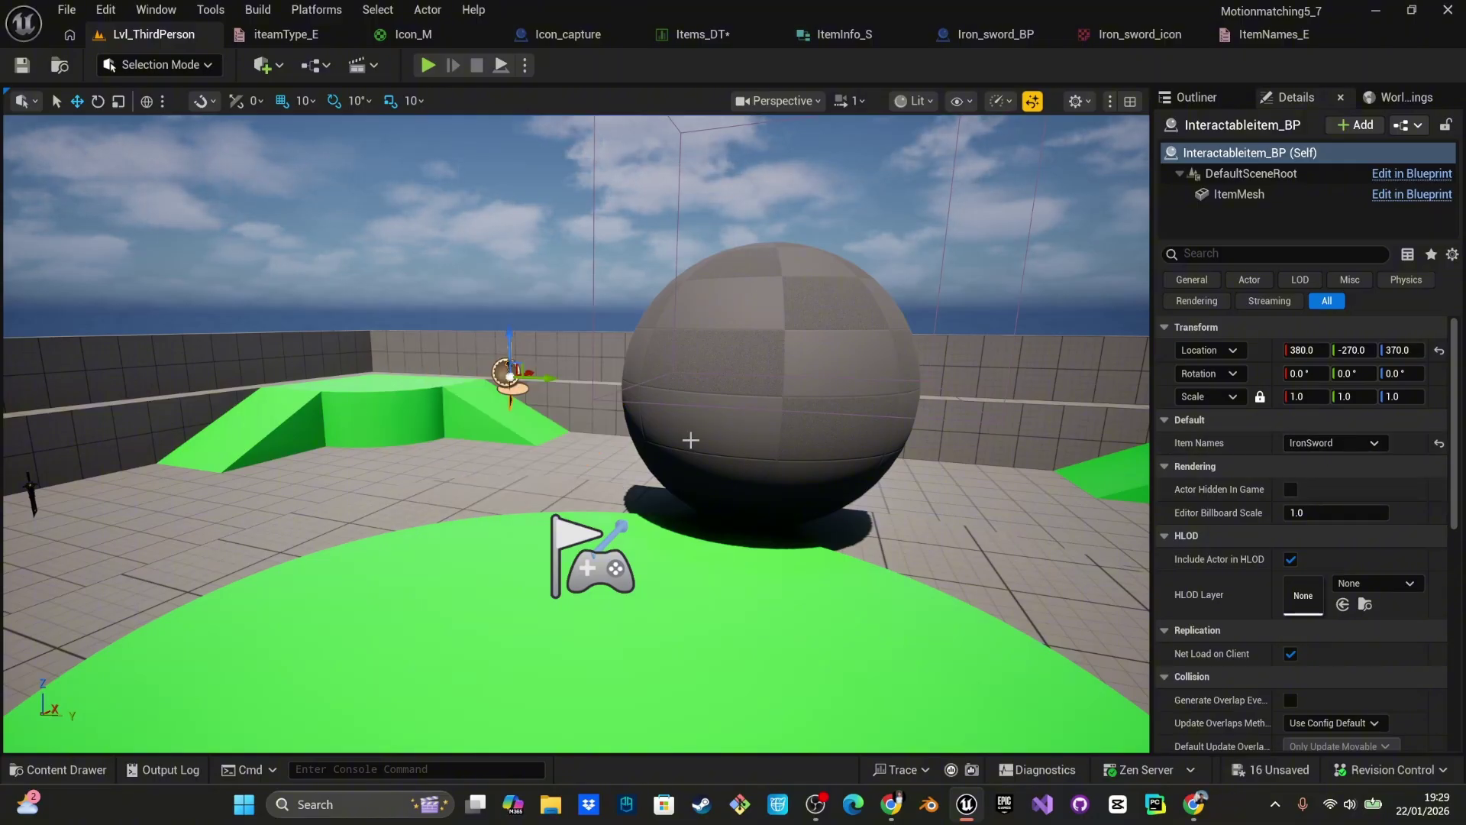
{"action": "left_click", "coordinate": [796, 439]}
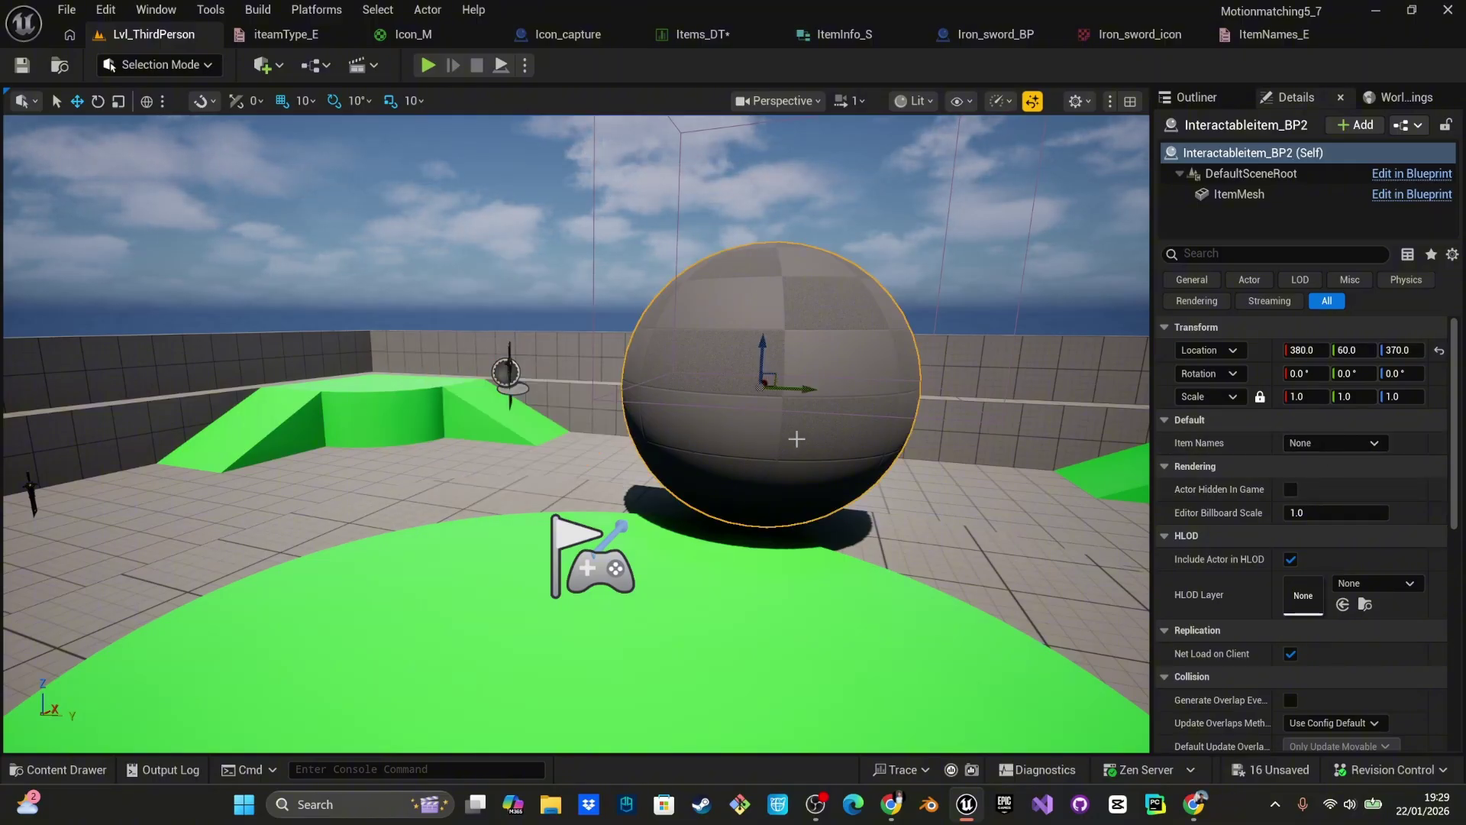
{"action": "left_click", "coordinate": [1368, 440]}
{"action": "left_click", "coordinate": [1350, 475]}
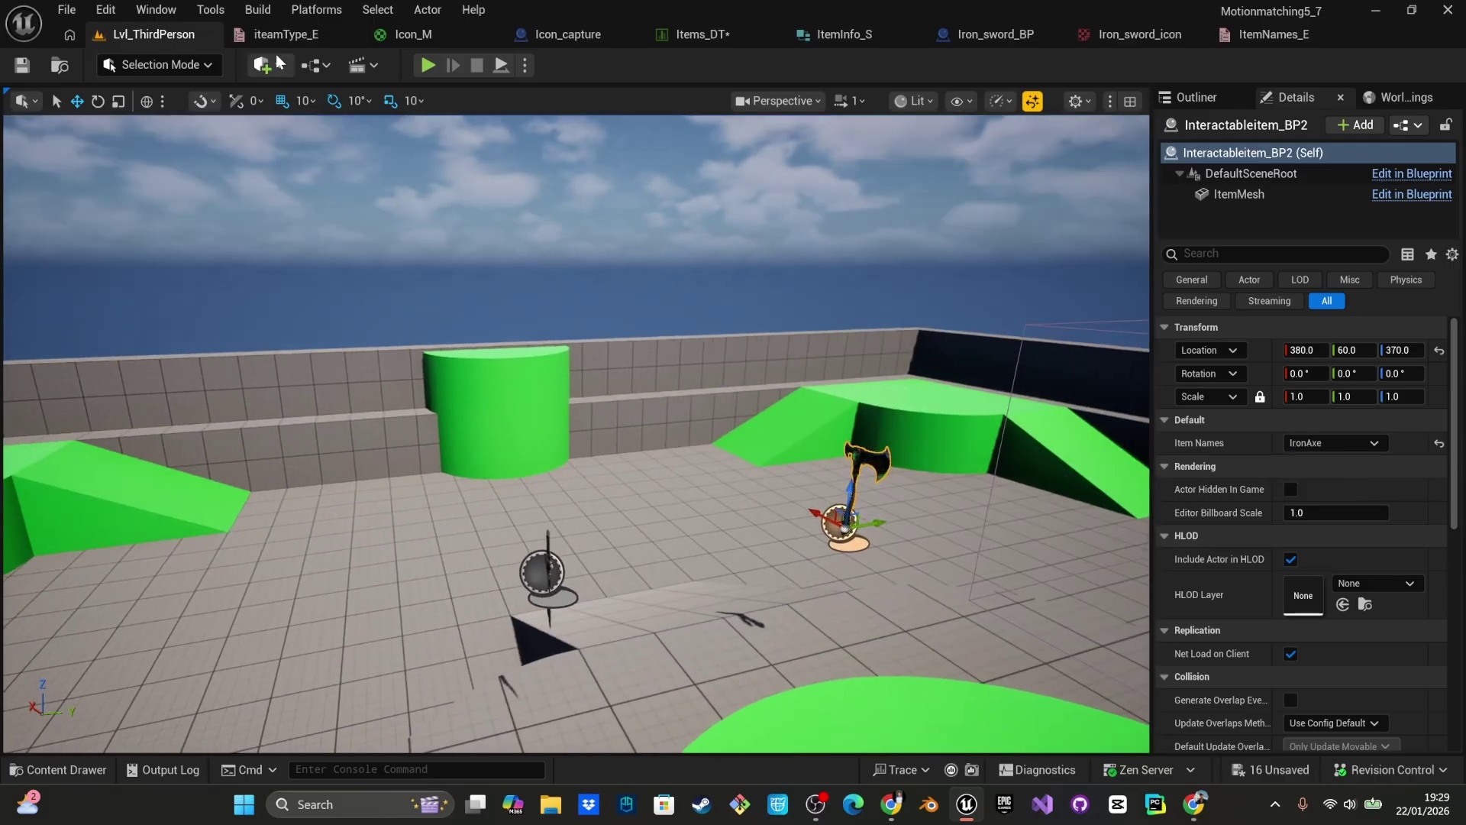
- Play the level, pick up the sword and axe, and check their icons in the inventory grid
{"action": "left_click", "coordinate": [428, 65]}
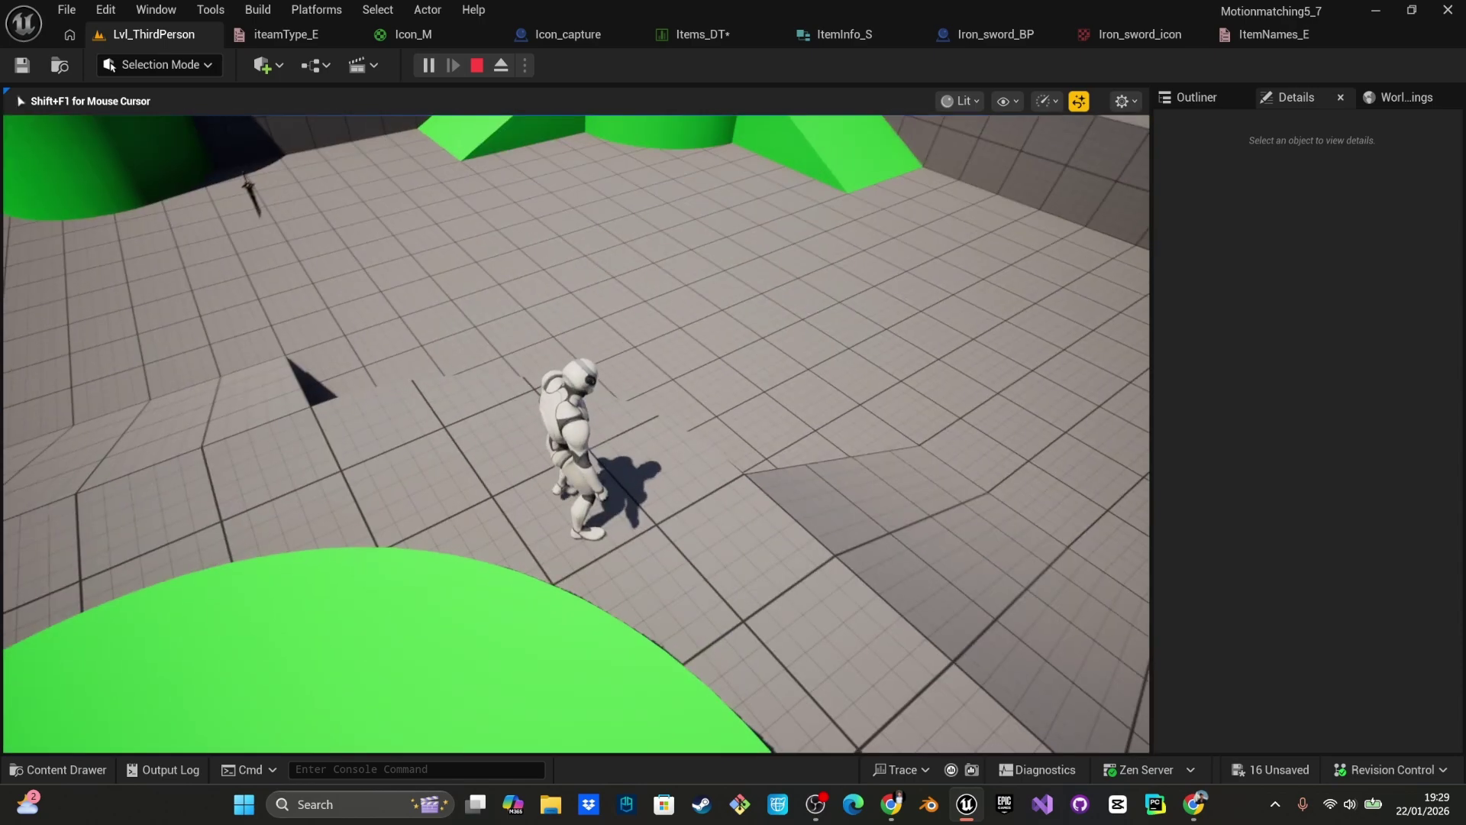
{"action": "key", "text": "w"}
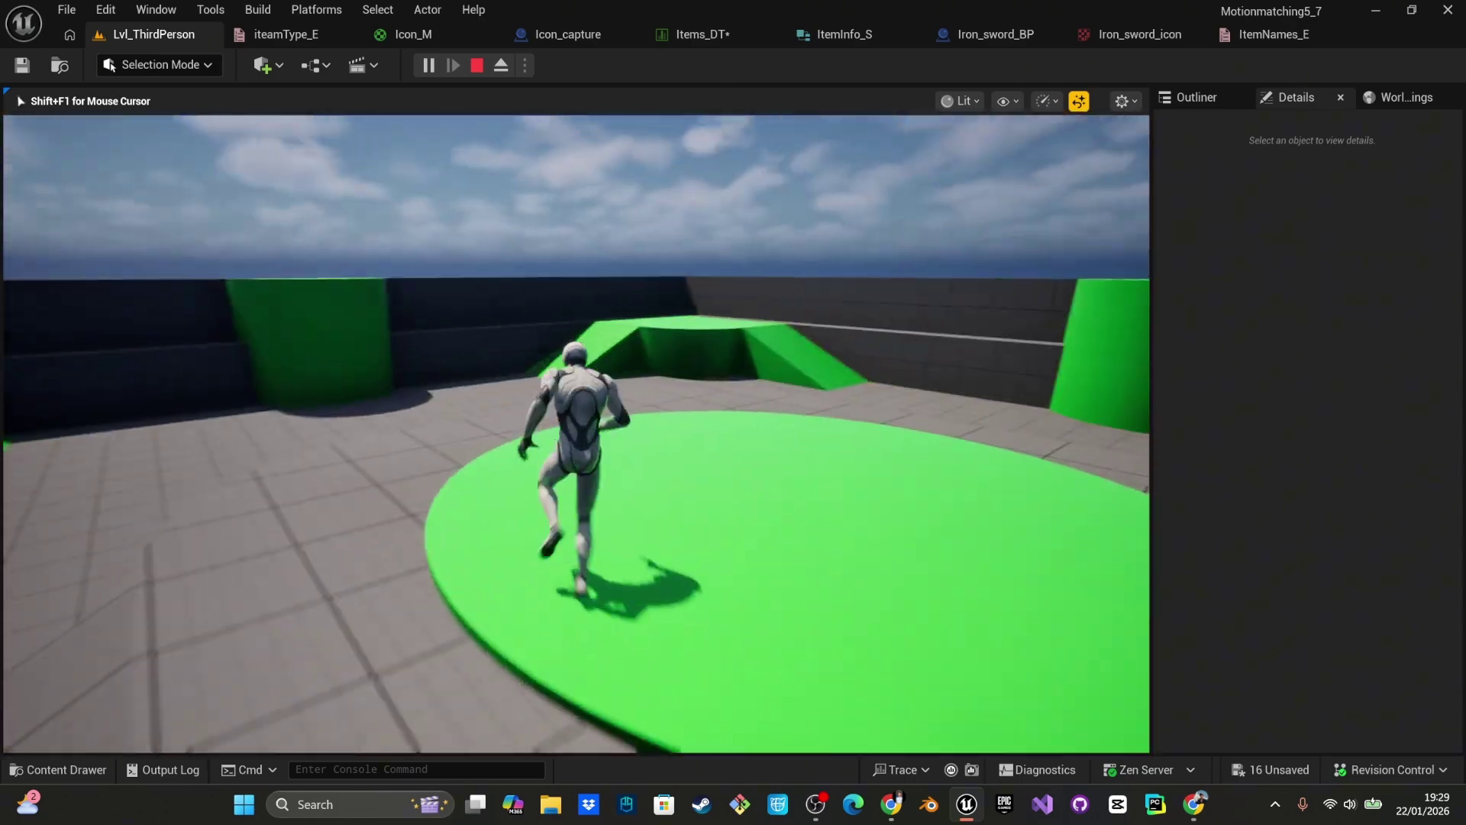
{"action": "key", "text": "Tab"}
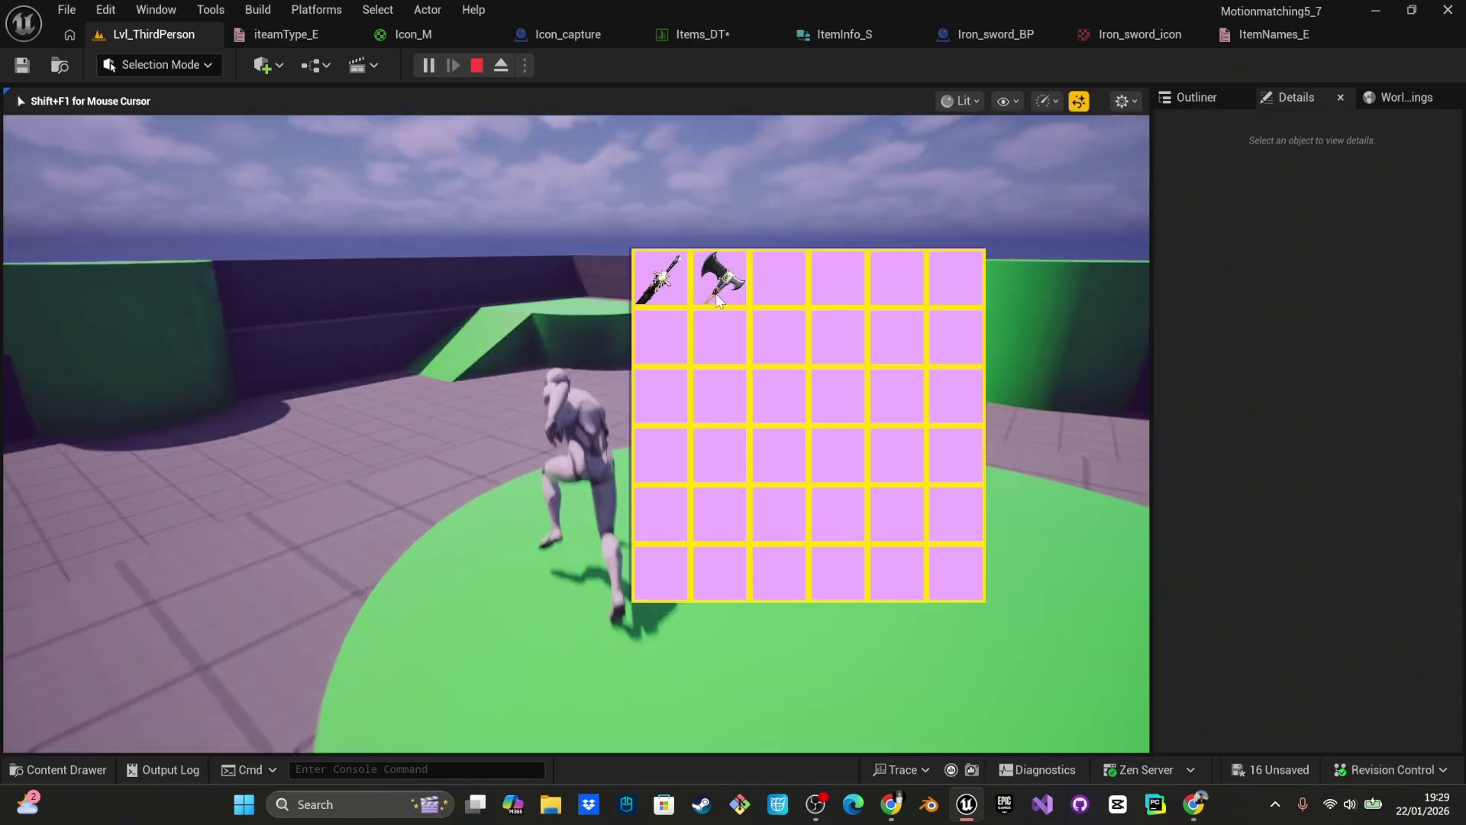
{"action": "key", "text": "Tab"}
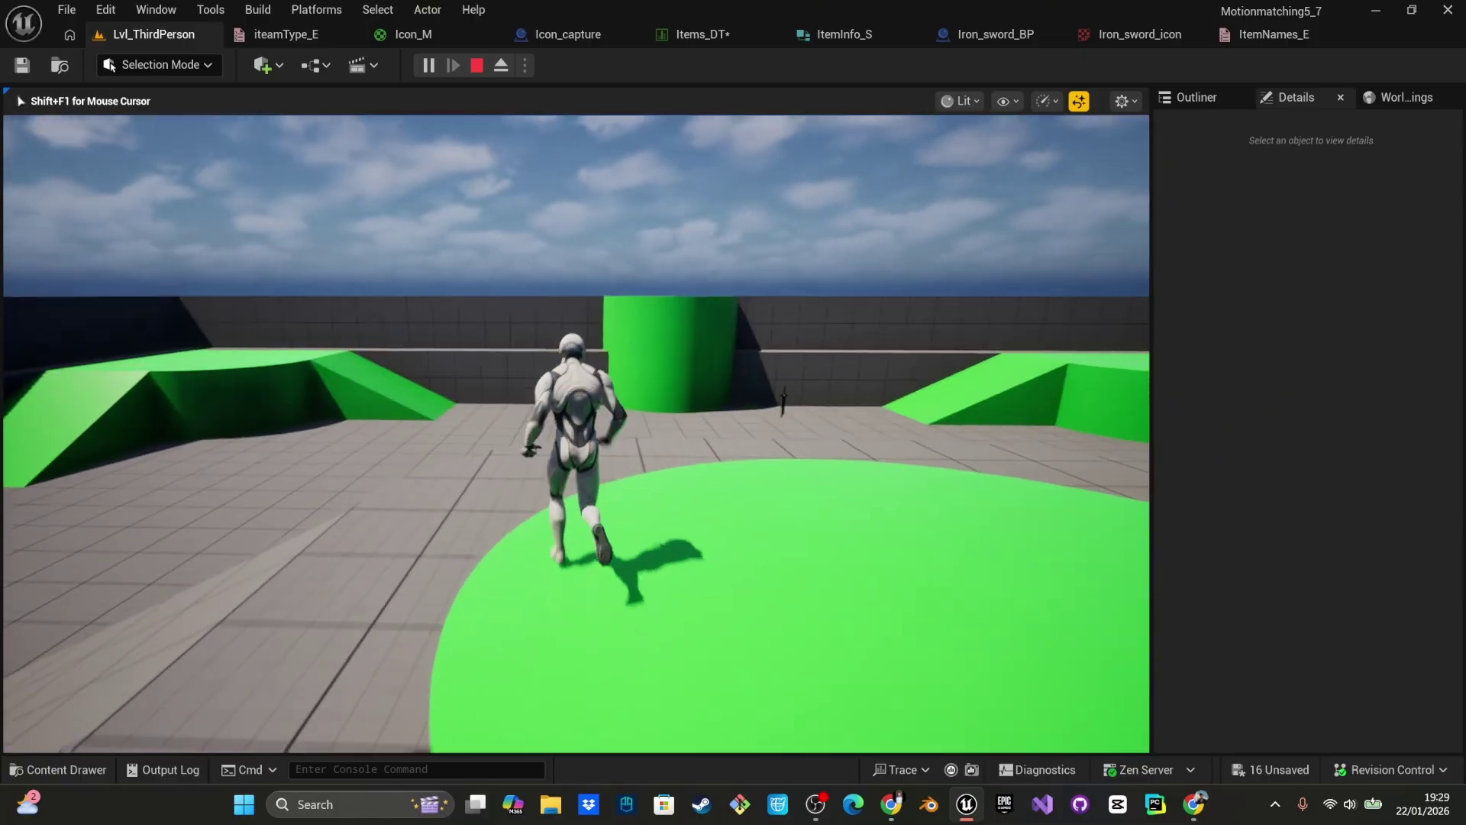
{"action": "key", "text": "w"}
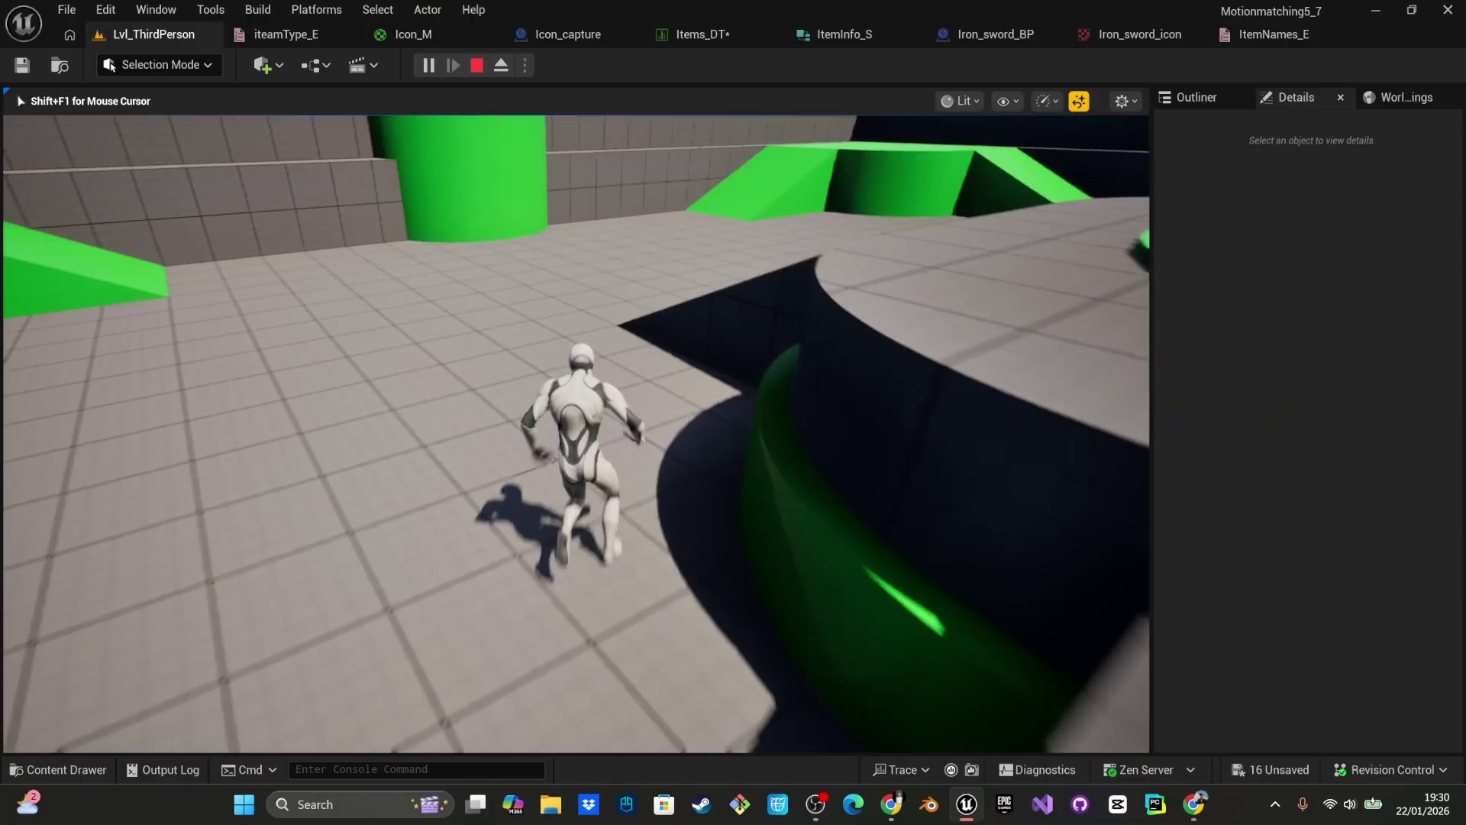
{"action": "key", "text": "Escape"}
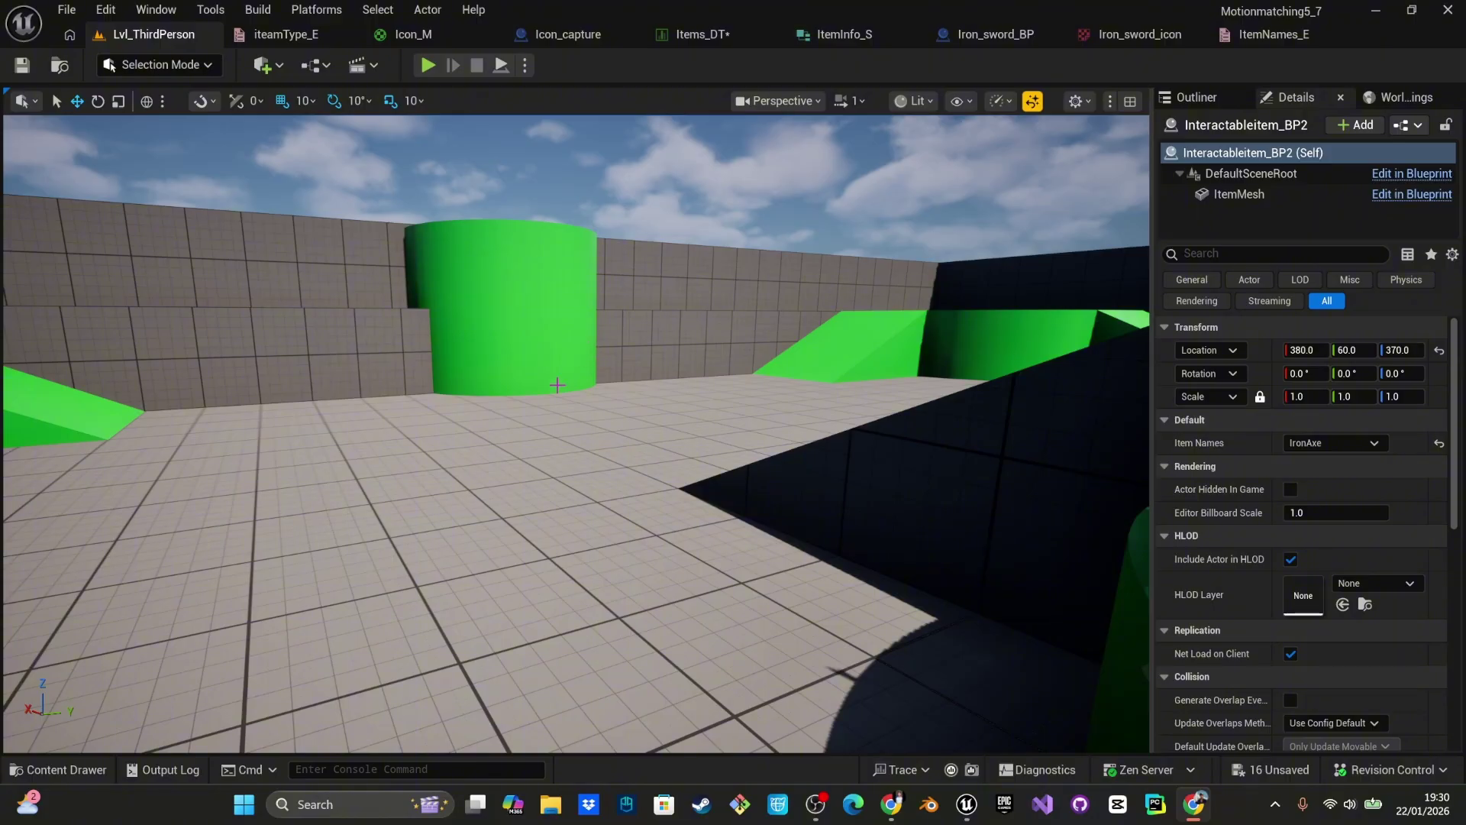
- Open the polySurface29 static mesh from the Assests/SwordV2 folder
{"action": "key", "text": "w"}
{"action": "right_click_drag", "start_coordinate": [541, 407], "coordinate": [658, 399]}
{"action": "key", "text": "s"}
{"action": "key", "text": "ctrl+space"}
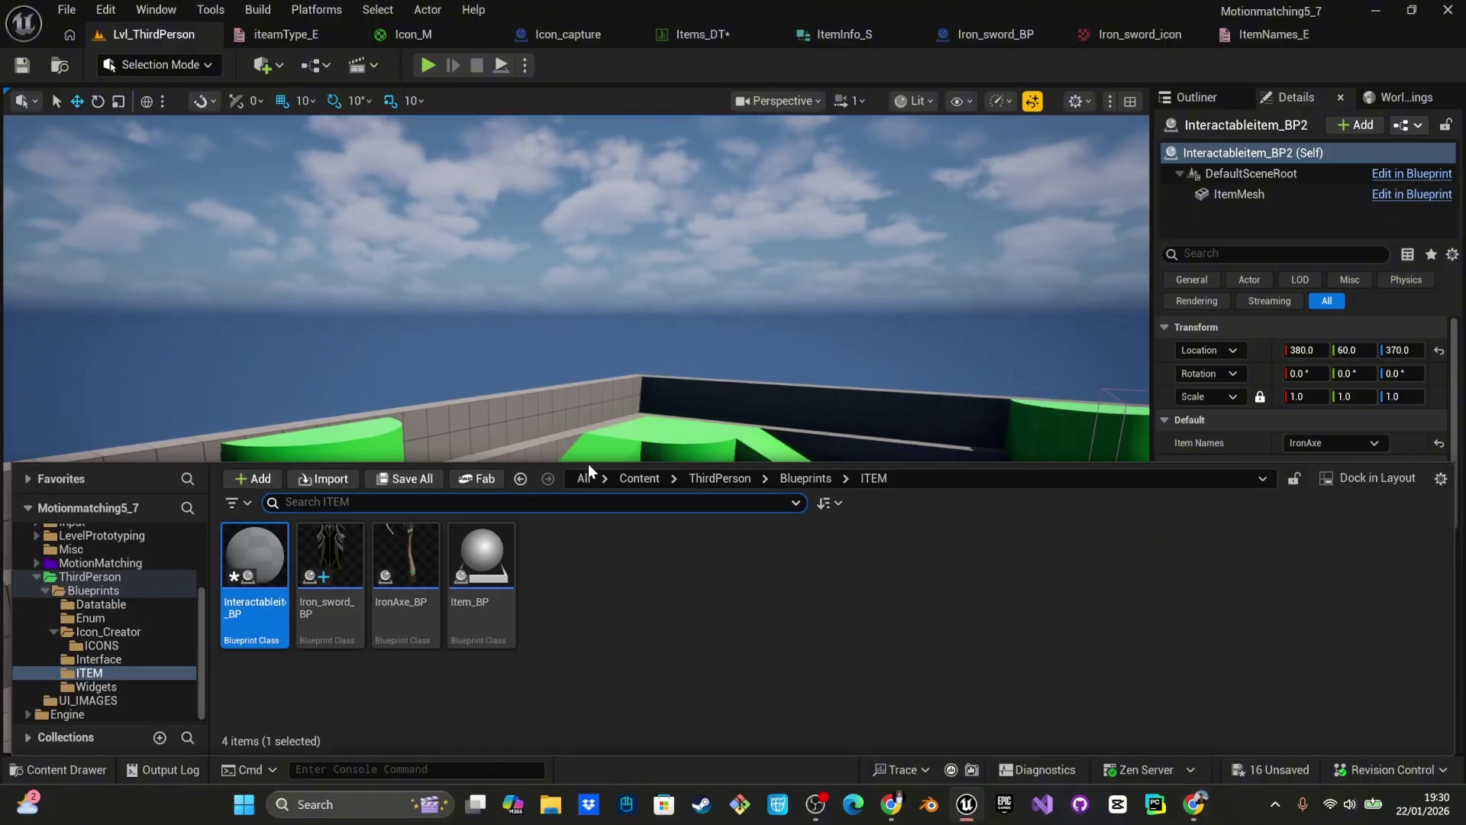
{"action": "left_click", "coordinate": [690, 477]}
{"action": "left_click", "coordinate": [635, 478]}
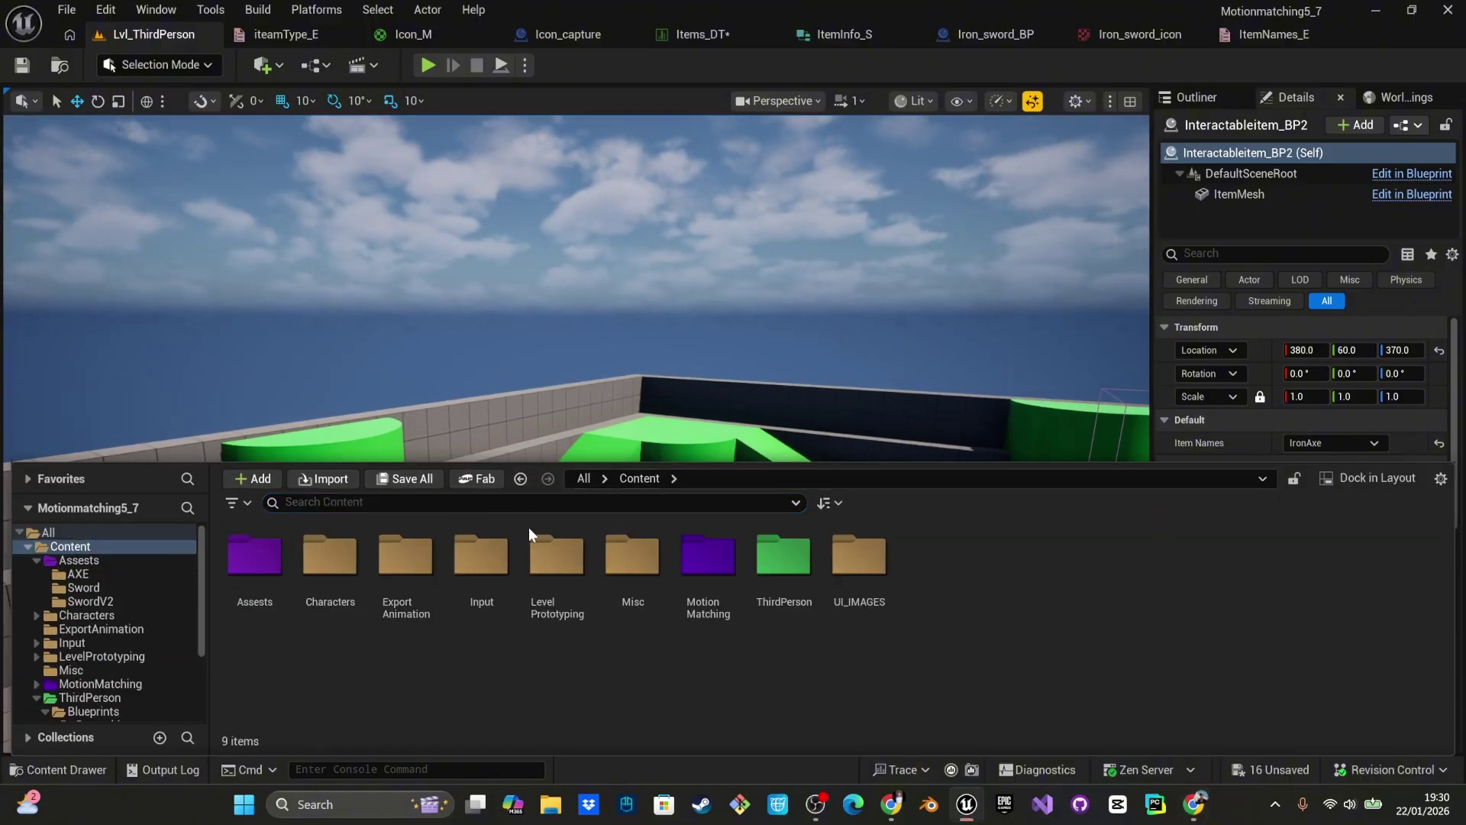
{"action": "double_click", "coordinate": [254, 558]}
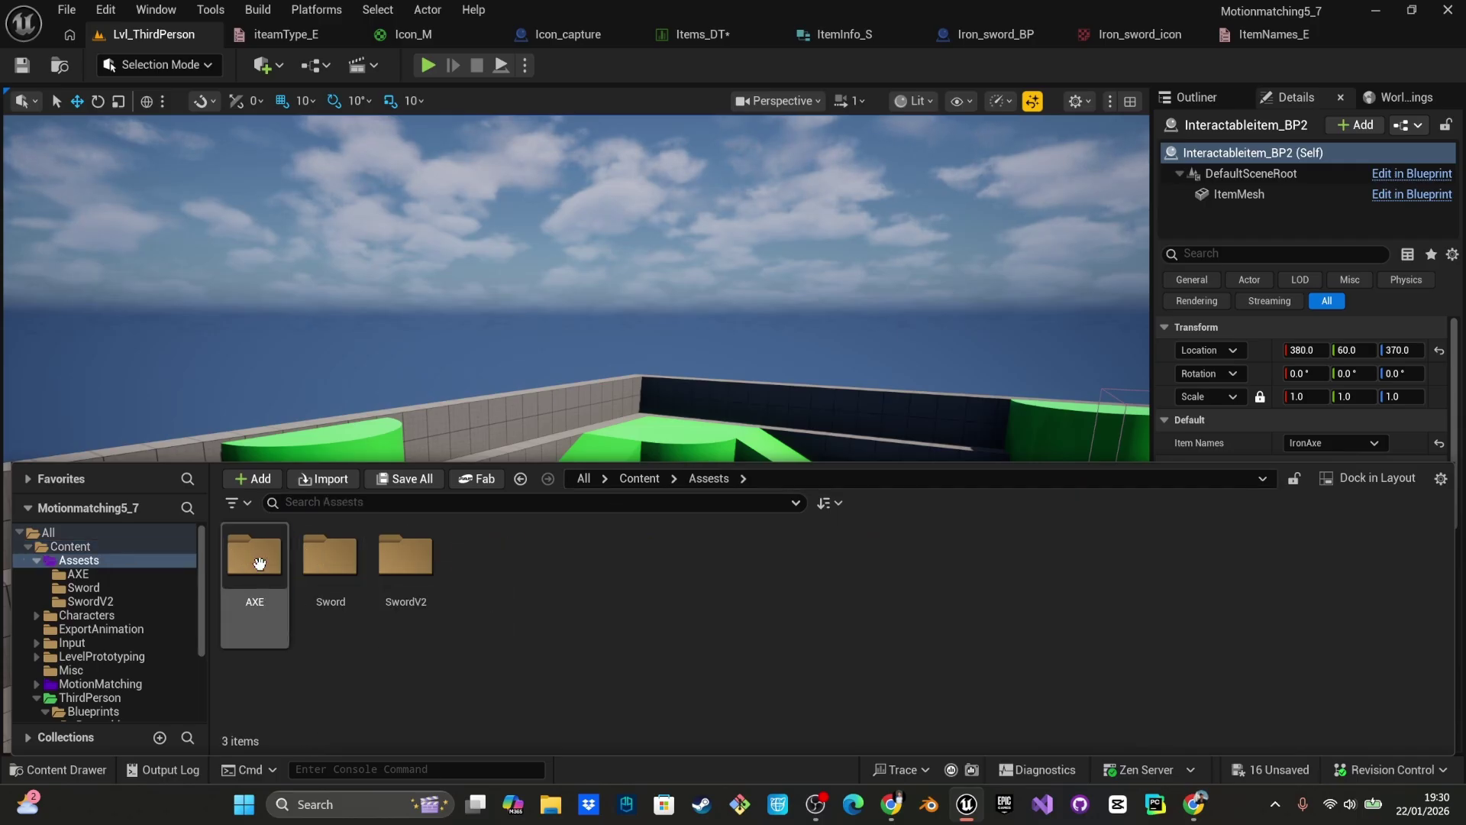
{"action": "double_click", "coordinate": [420, 586]}
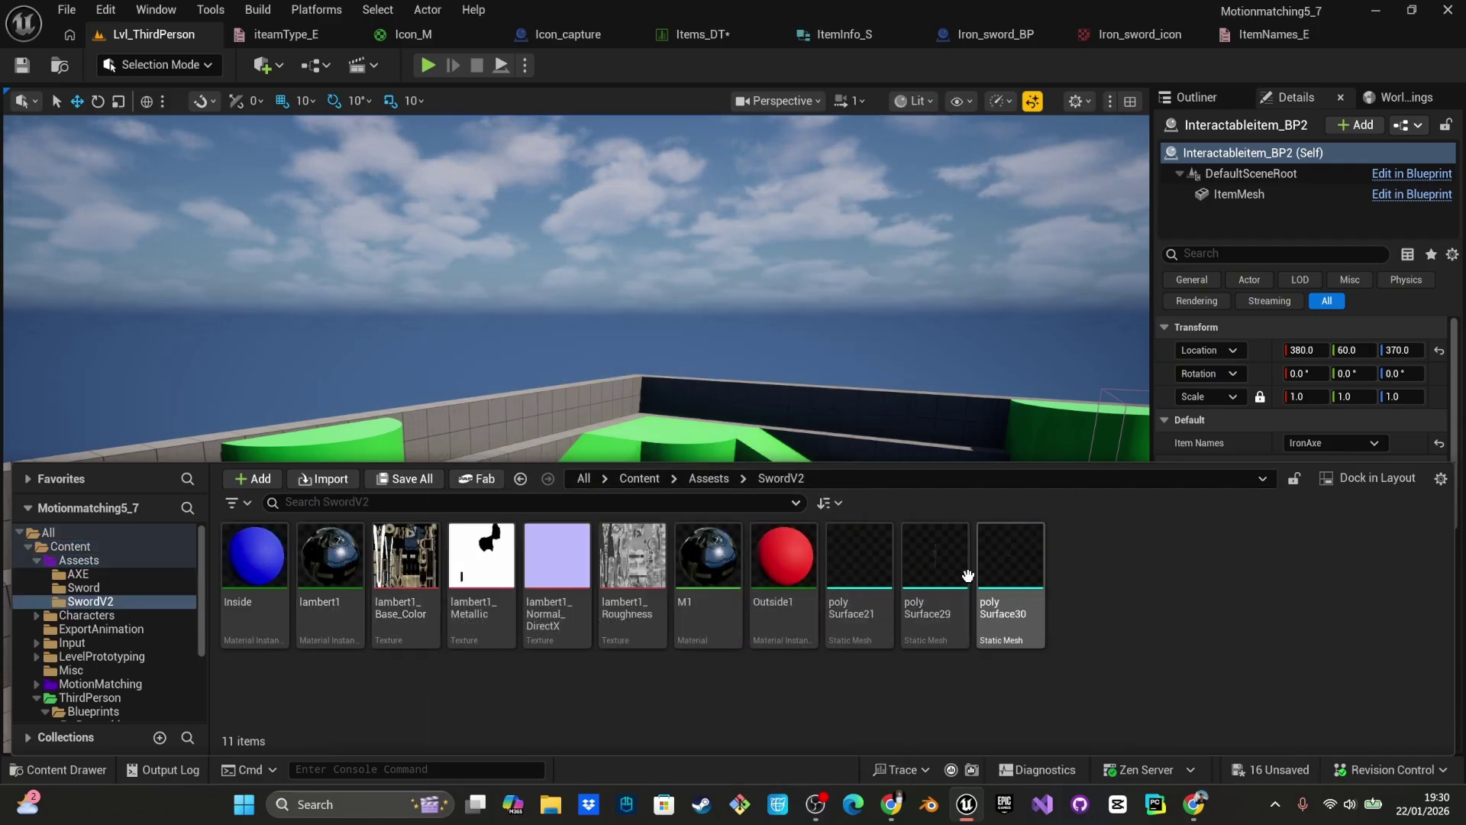
{"action": "left_click", "coordinate": [937, 558]}
{"action": "double_click", "coordinate": [953, 565]}
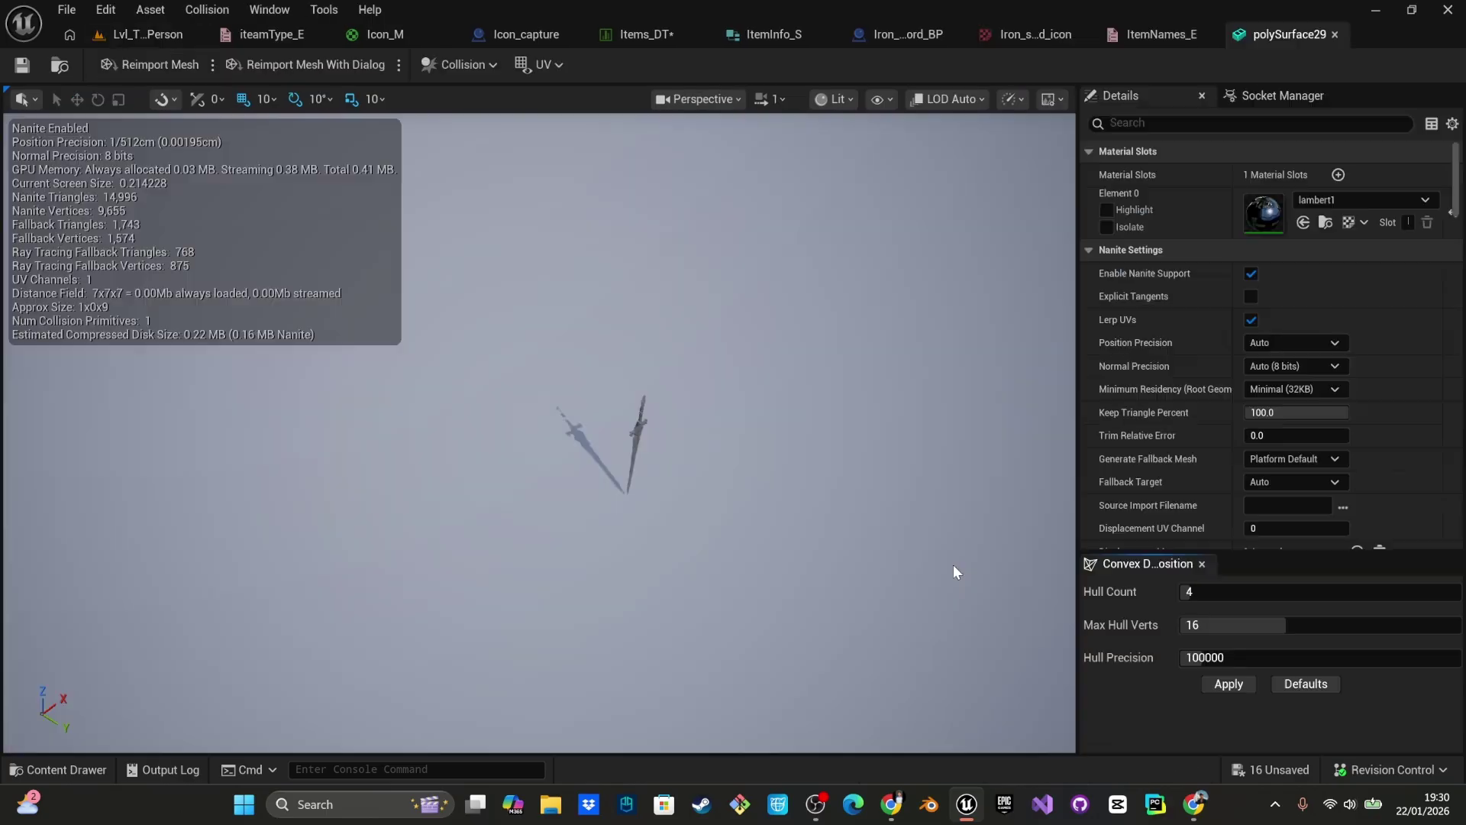
- Examine the polySurface29 sword mesh from several angles and distances in its preview
{"action": "left_click_drag", "start_coordinate": [664, 494], "coordinate": [863, 503]}
{"action": "key", "text": "f"}
{"action": "scroll", "coordinate": [511, 469], "scroll_direction": "down", "scroll_amount": 5}
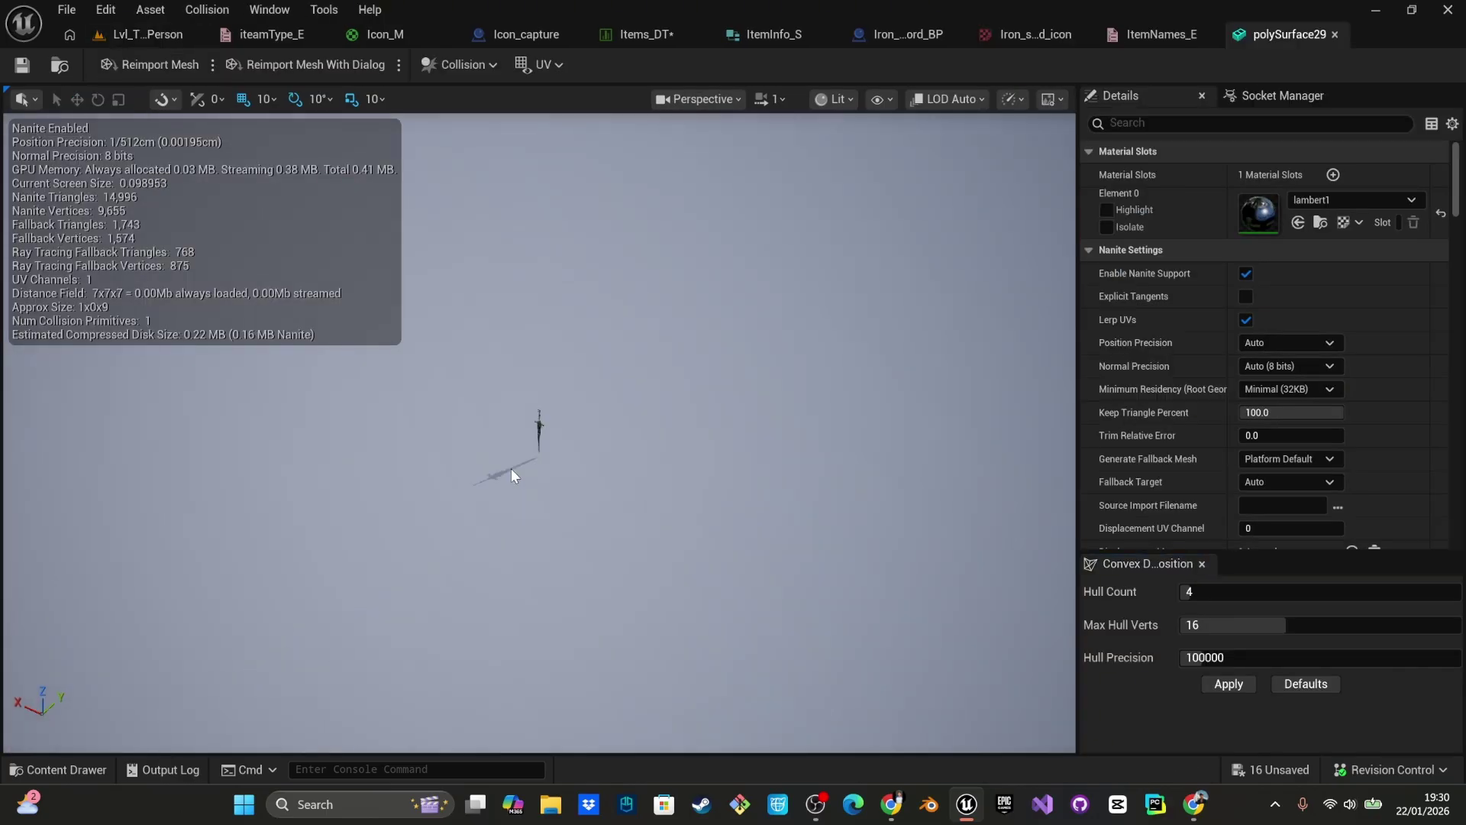
{"action": "scroll", "coordinate": [511, 469], "scroll_direction": "down", "scroll_amount": 5}
{"action": "key", "text": "f"}
{"action": "scroll", "coordinate": [511, 469], "scroll_direction": "down", "scroll_amount": 6}
{"action": "key", "text": "f"}
{"action": "left_click_drag", "start_coordinate": [510, 469], "coordinate": [656, 534]}
{"action": "right_click_drag", "start_coordinate": [511, 469], "coordinate": [603, 405]}
{"action": "key", "text": "f"}
{"action": "right_click_drag", "start_coordinate": [502, 468], "coordinate": [475, 450]}
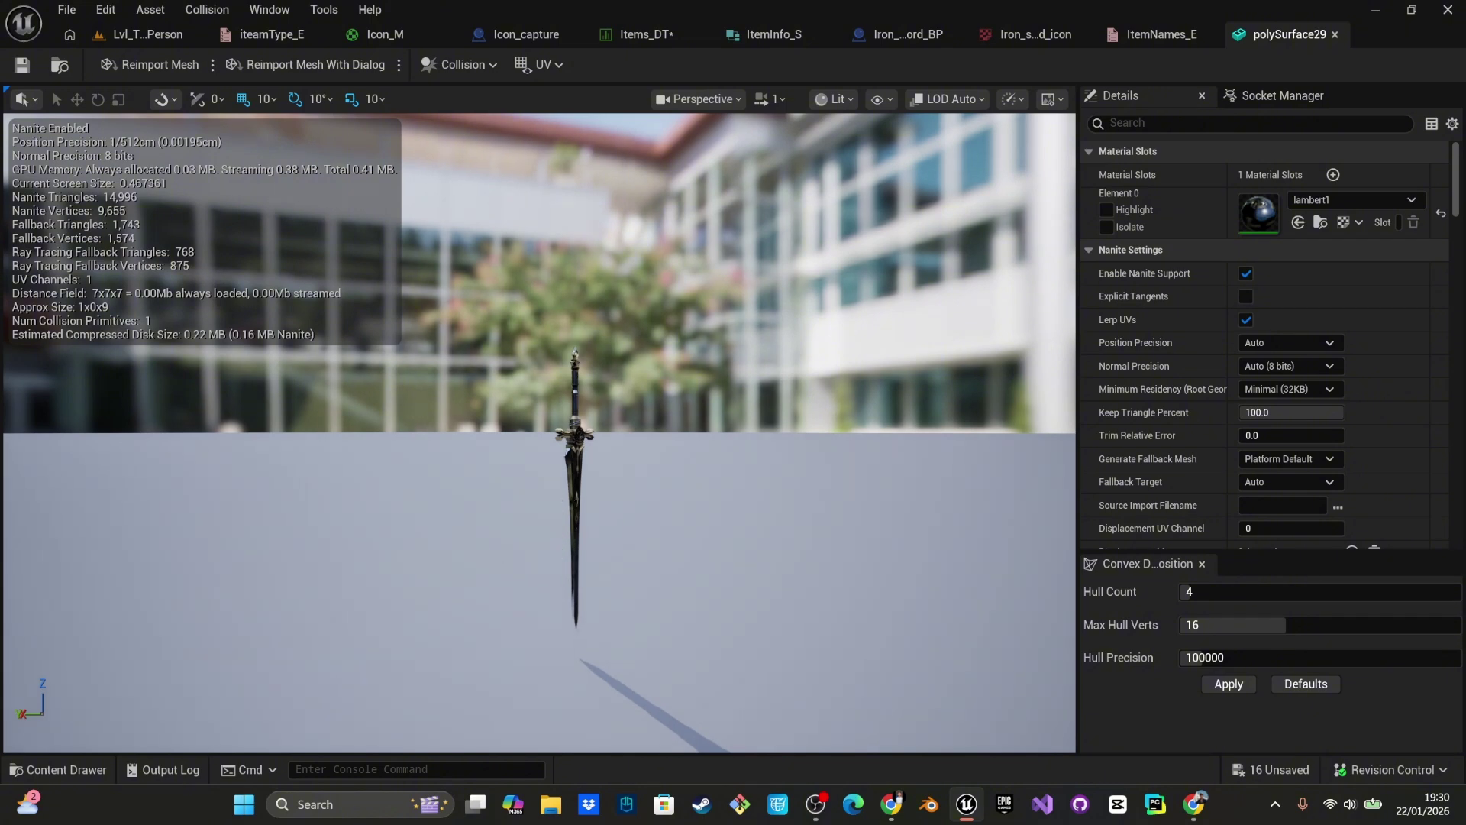
{"action": "scroll", "coordinate": [901, 504], "scroll_direction": "up", "scroll_amount": 3}
- Go from the SwordV2 assets to the ThirdPerson/Blueprints/ITEM folder
{"action": "key", "text": "ctrl+space"}
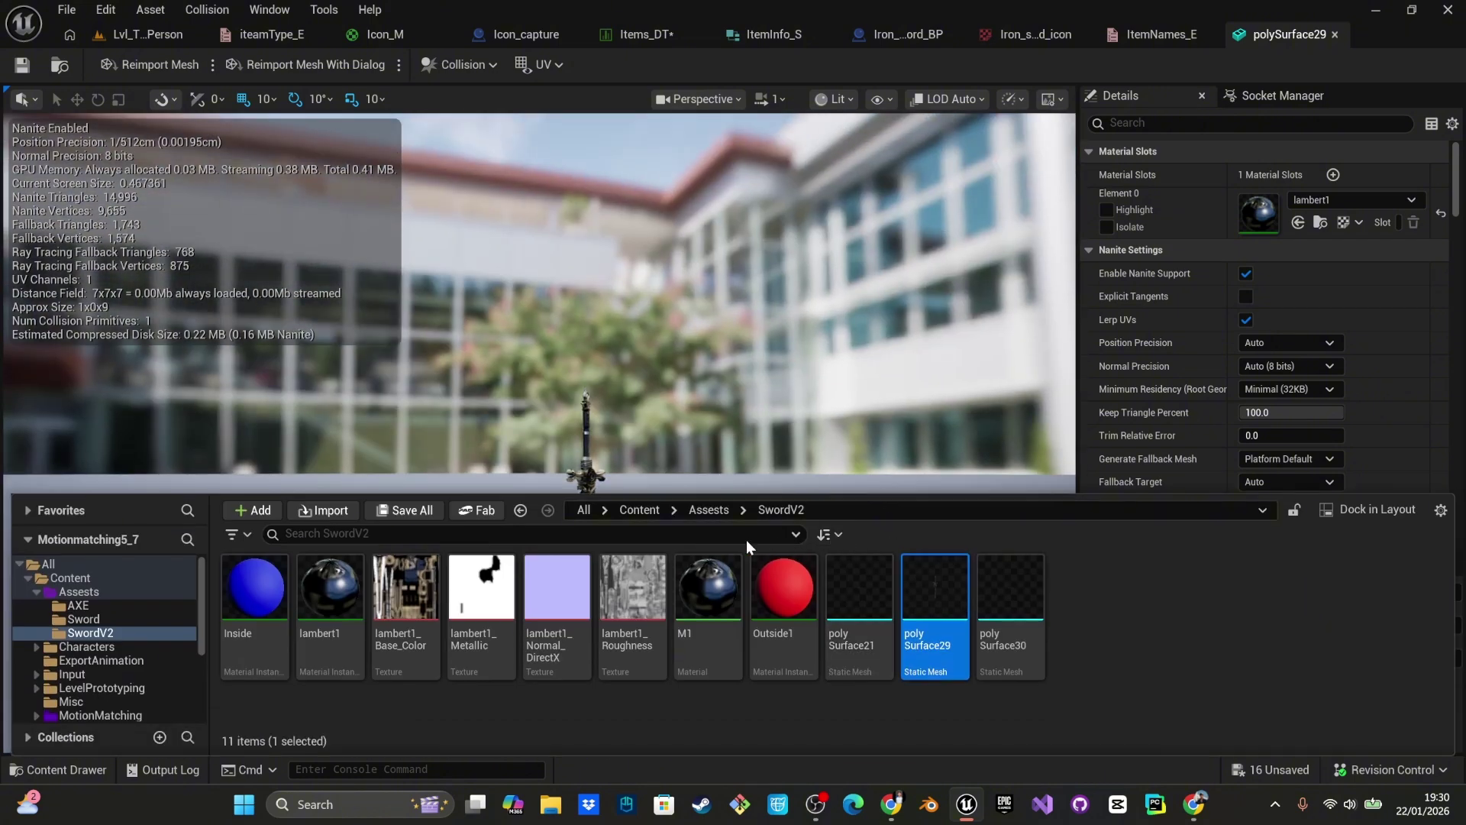
{"action": "left_click", "coordinate": [718, 515]}
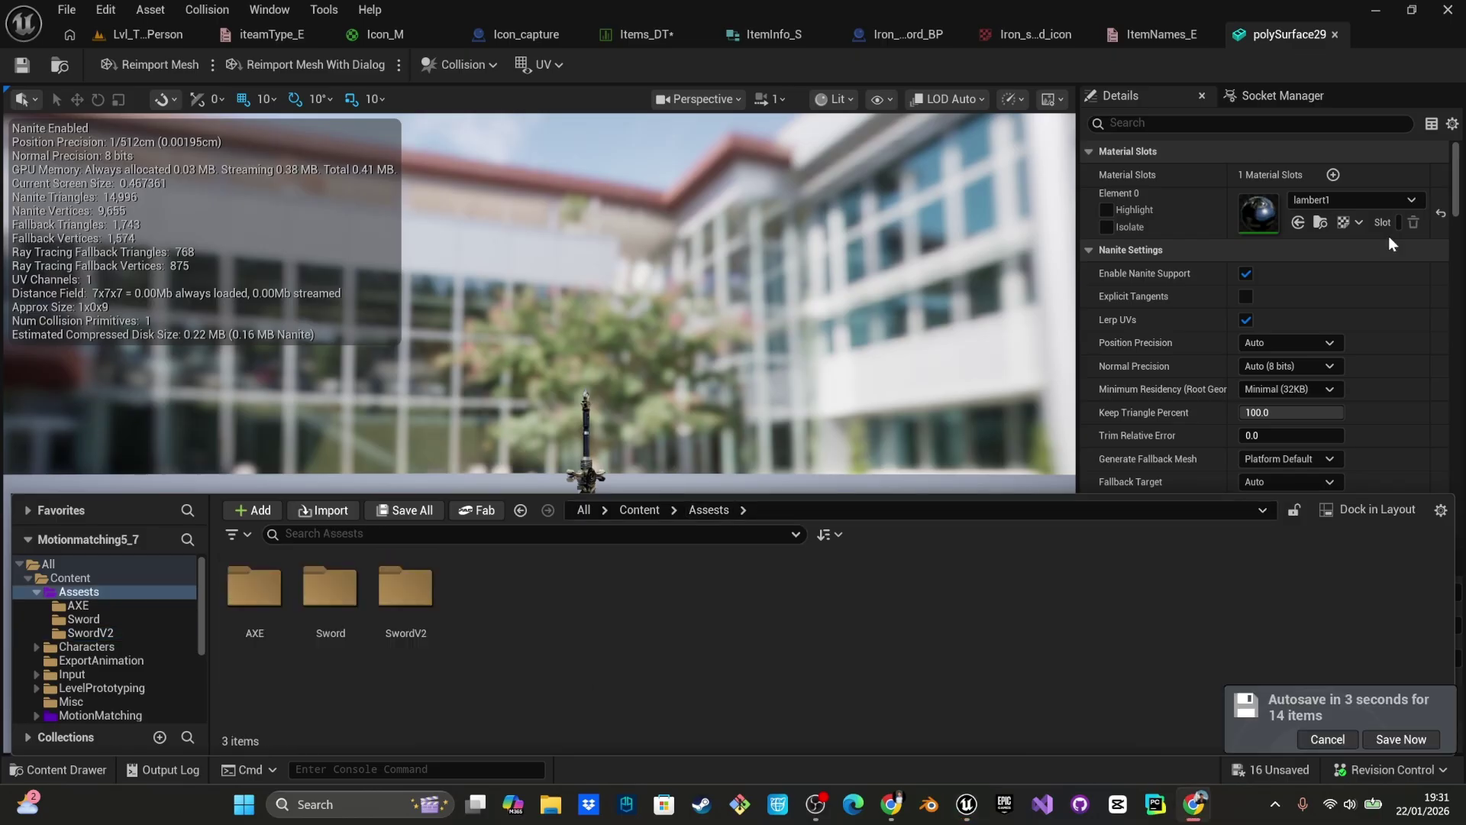
{"action": "left_click", "coordinate": [640, 510]}
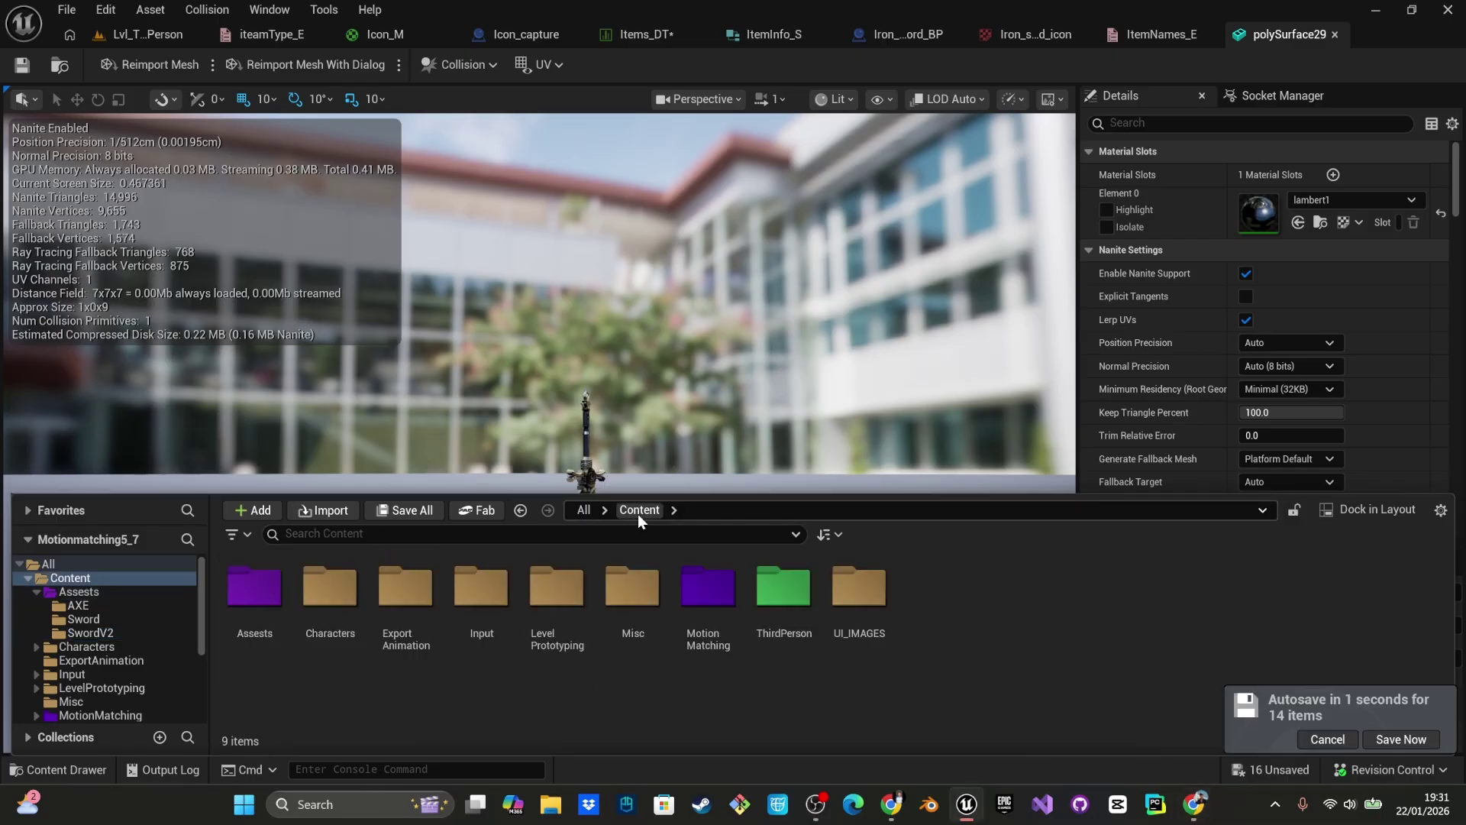
{"action": "double_click", "coordinate": [706, 584]}
{"action": "double_click", "coordinate": [795, 609]}
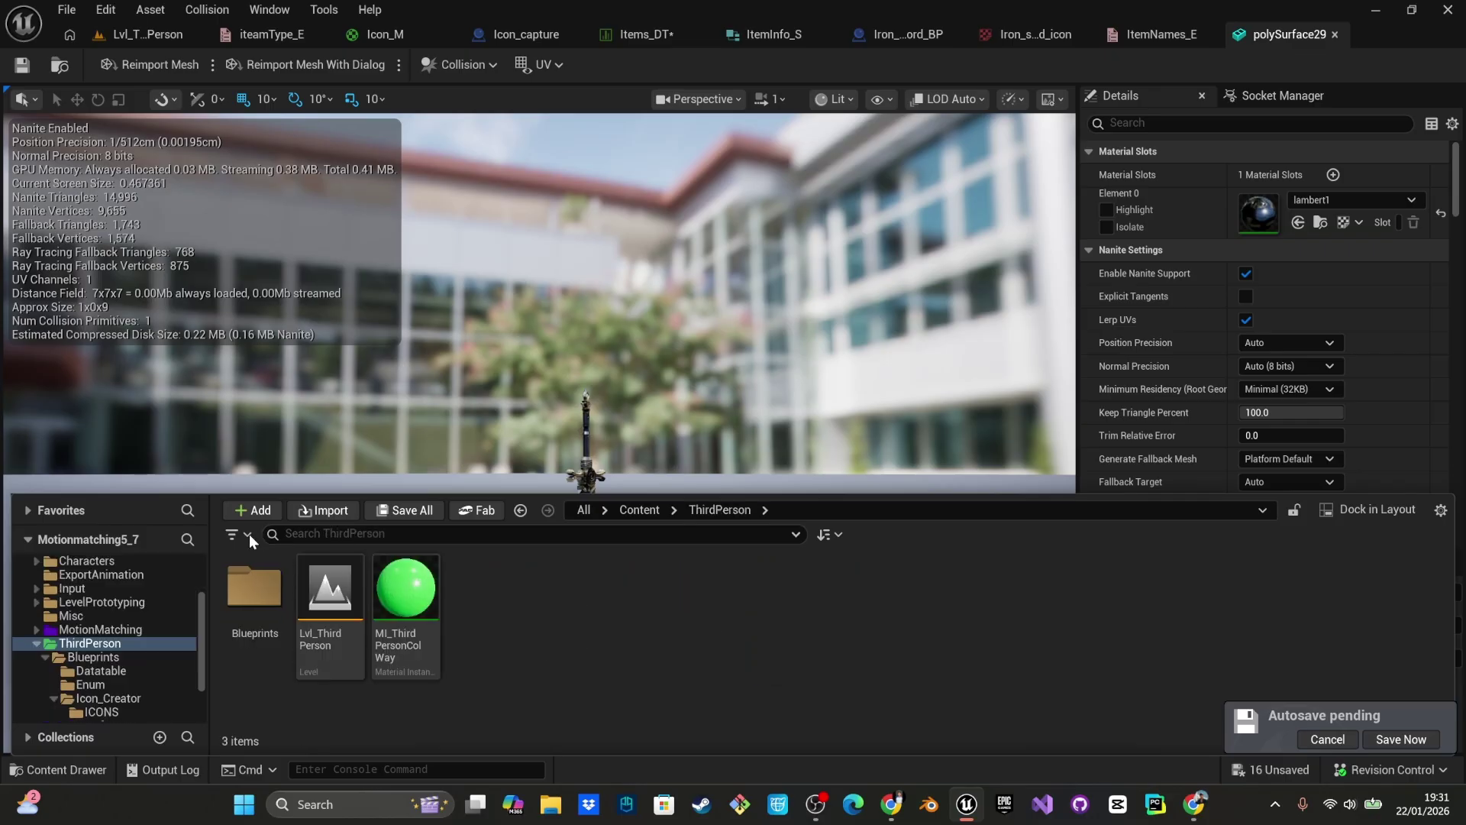
{"action": "double_click", "coordinate": [255, 588]}
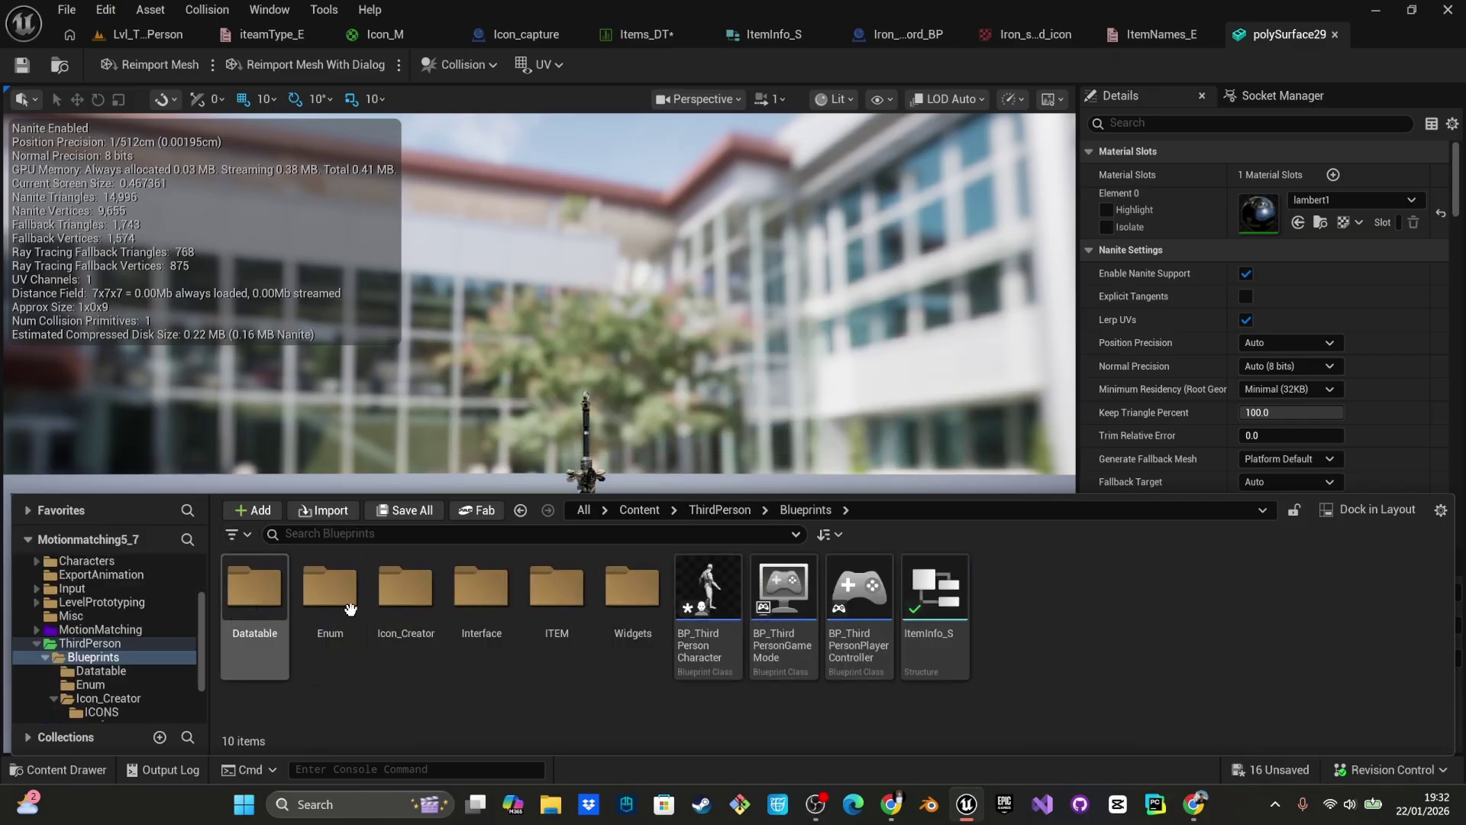
{"action": "double_click", "coordinate": [562, 609]}
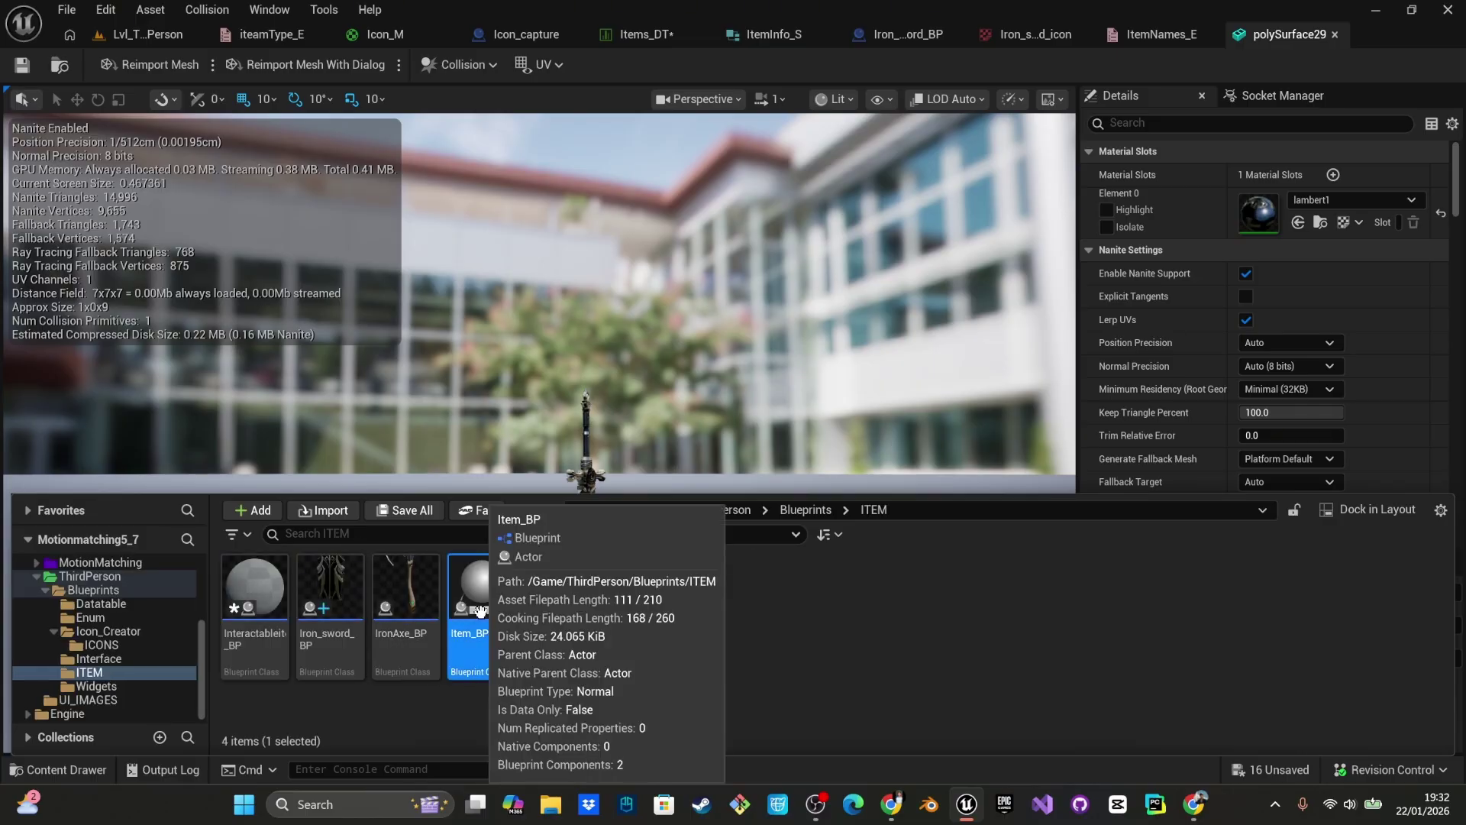
- Create a child Blueprint class of Item_BP named IronKatana_BP and open it for editing
{"action": "right_click", "coordinate": [482, 614]}
{"action": "left_click", "coordinate": [542, 96]}
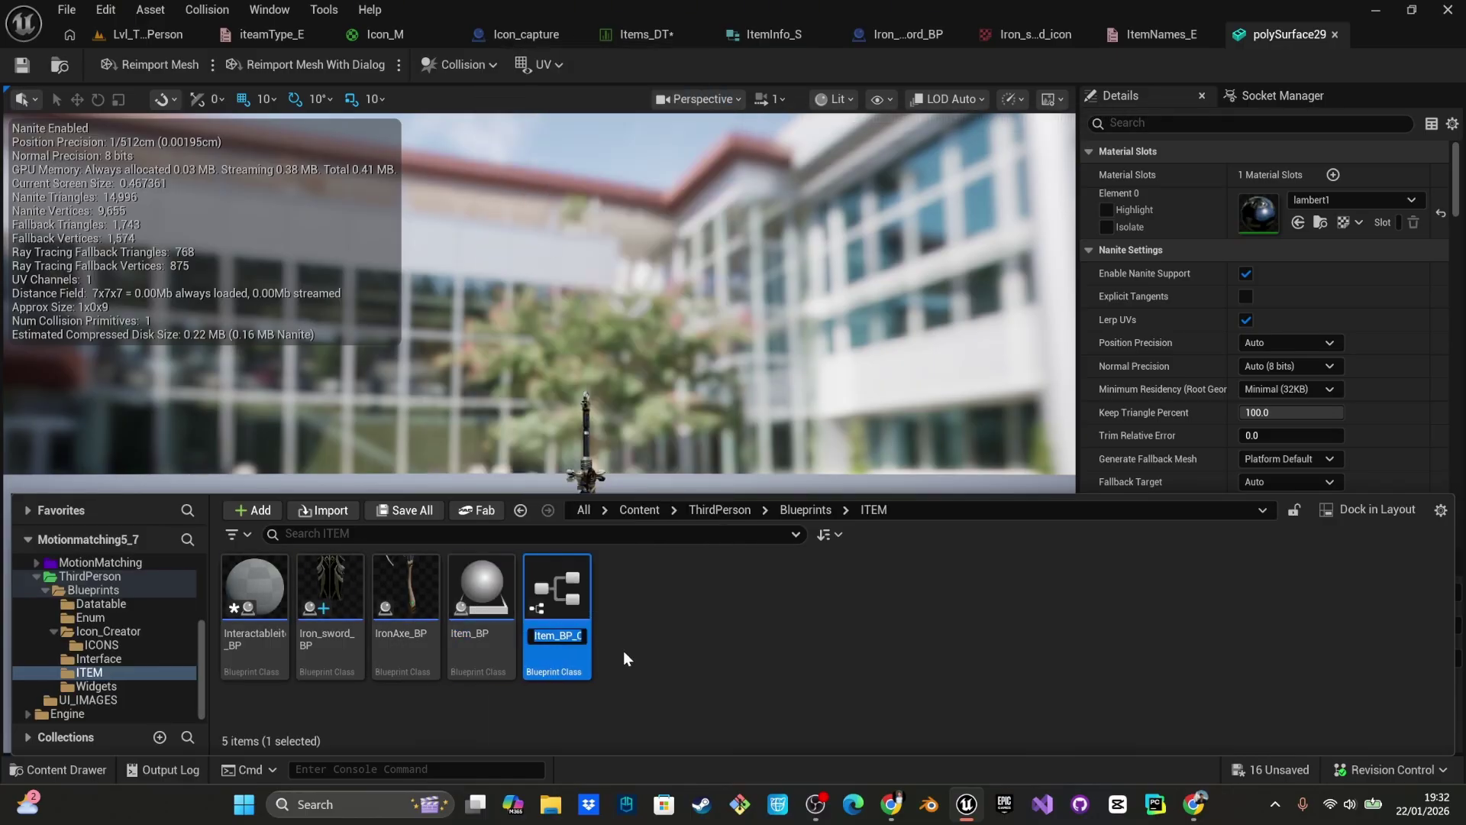
{"action": "left_click", "coordinate": [571, 638]}
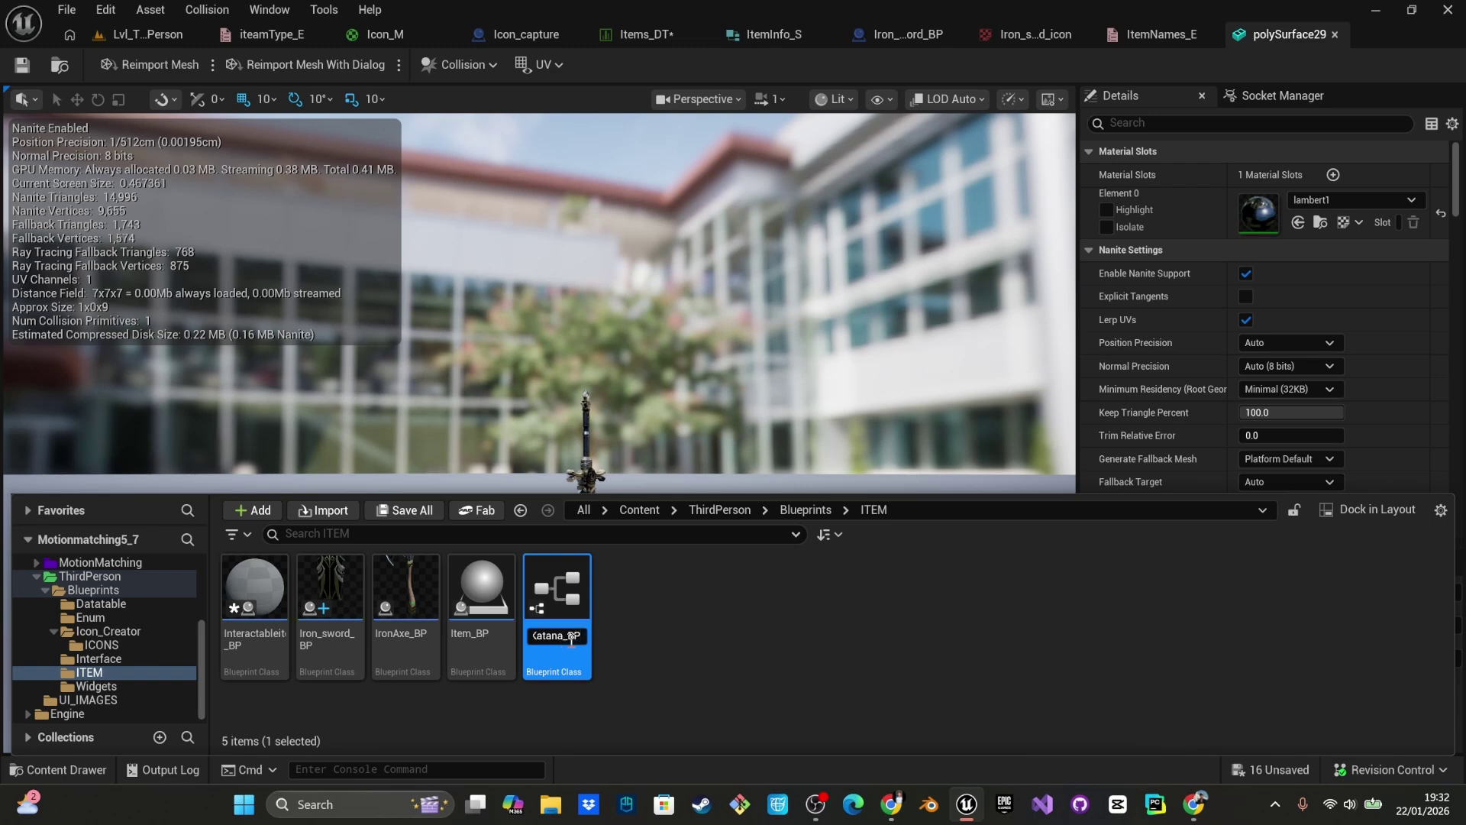
{"action": "key", "text": "Return"}
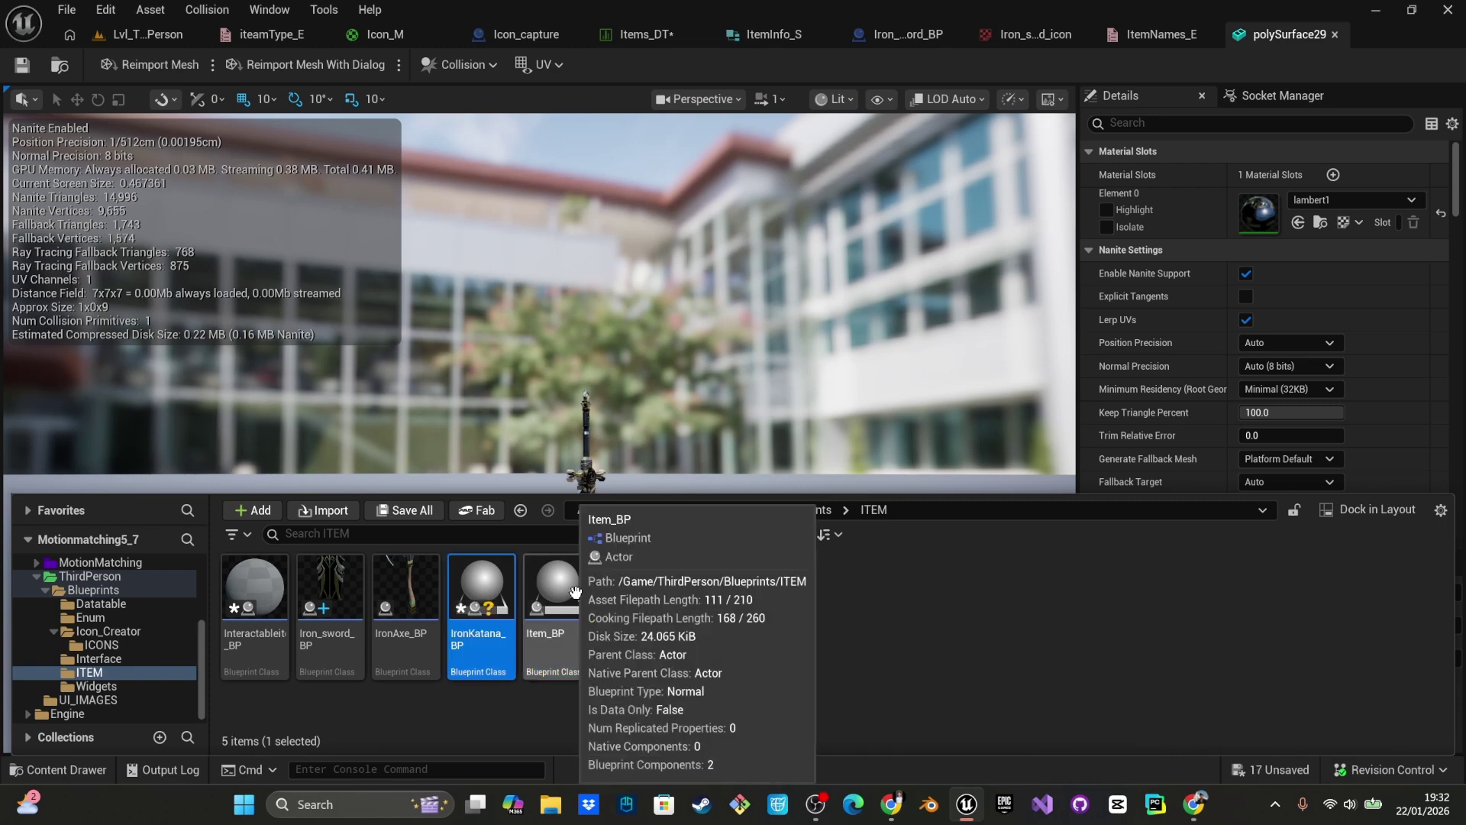
{"action": "right_click_drag", "start_coordinate": [596, 463], "coordinate": [599, 486]}
{"action": "key", "text": "ctrl+space"}
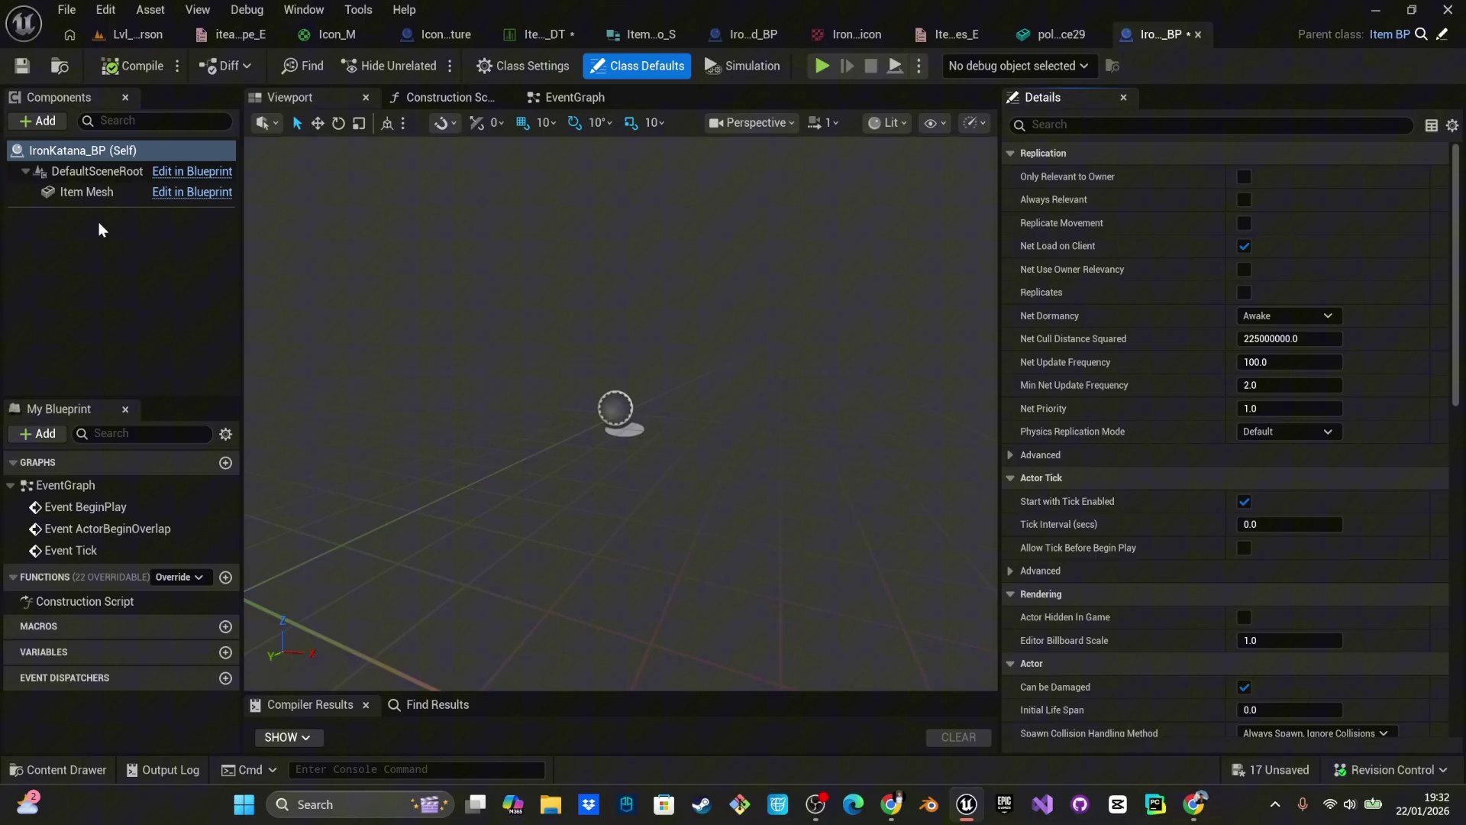
- Assign the polySurface29 static mesh from Assests/SwordV2 to the Item Mesh component of IronKatana_BP and frame it
{"action": "left_click", "coordinate": [86, 192]}
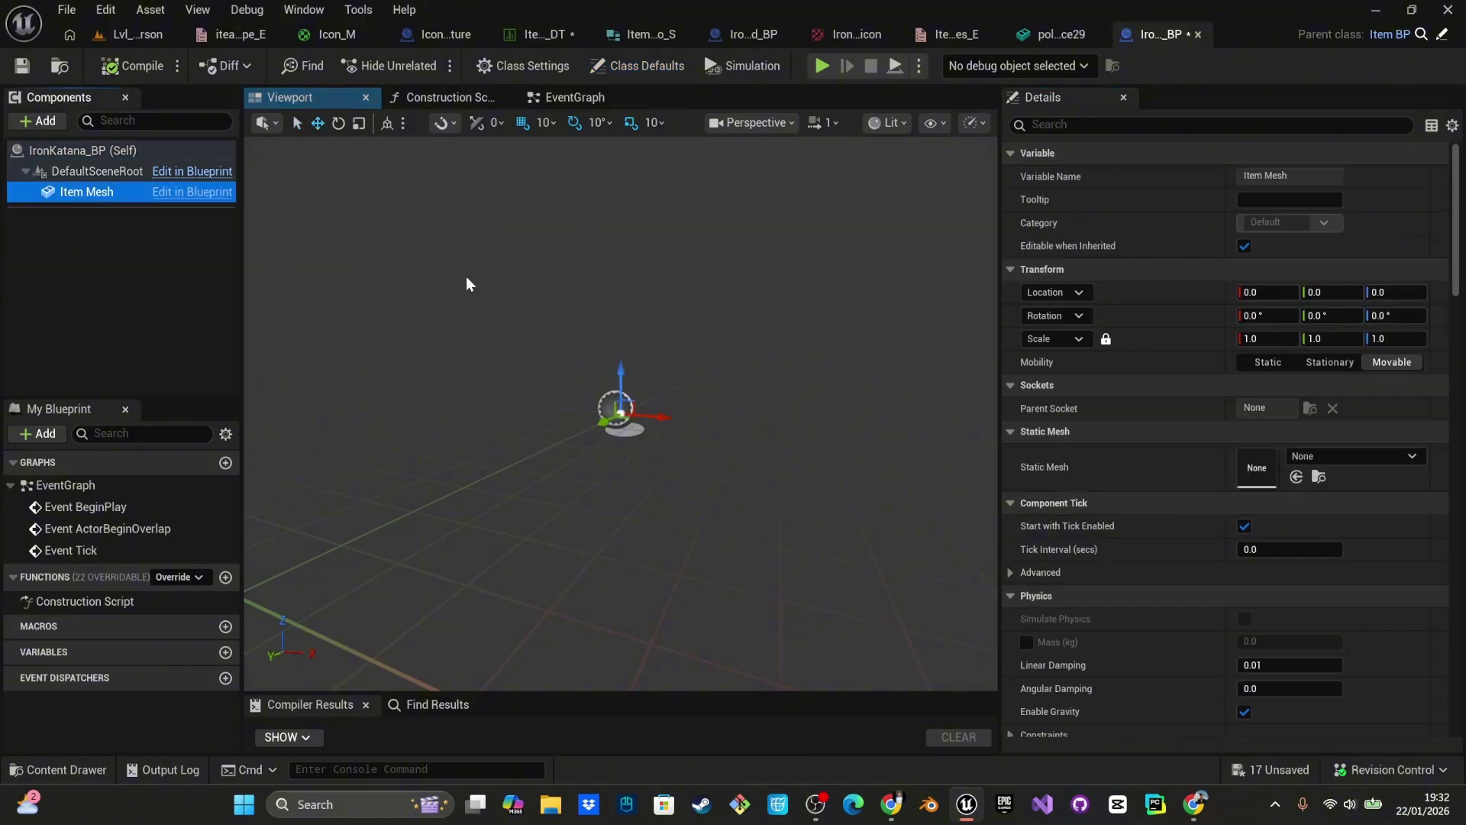
{"action": "key", "text": "ctrl+space"}
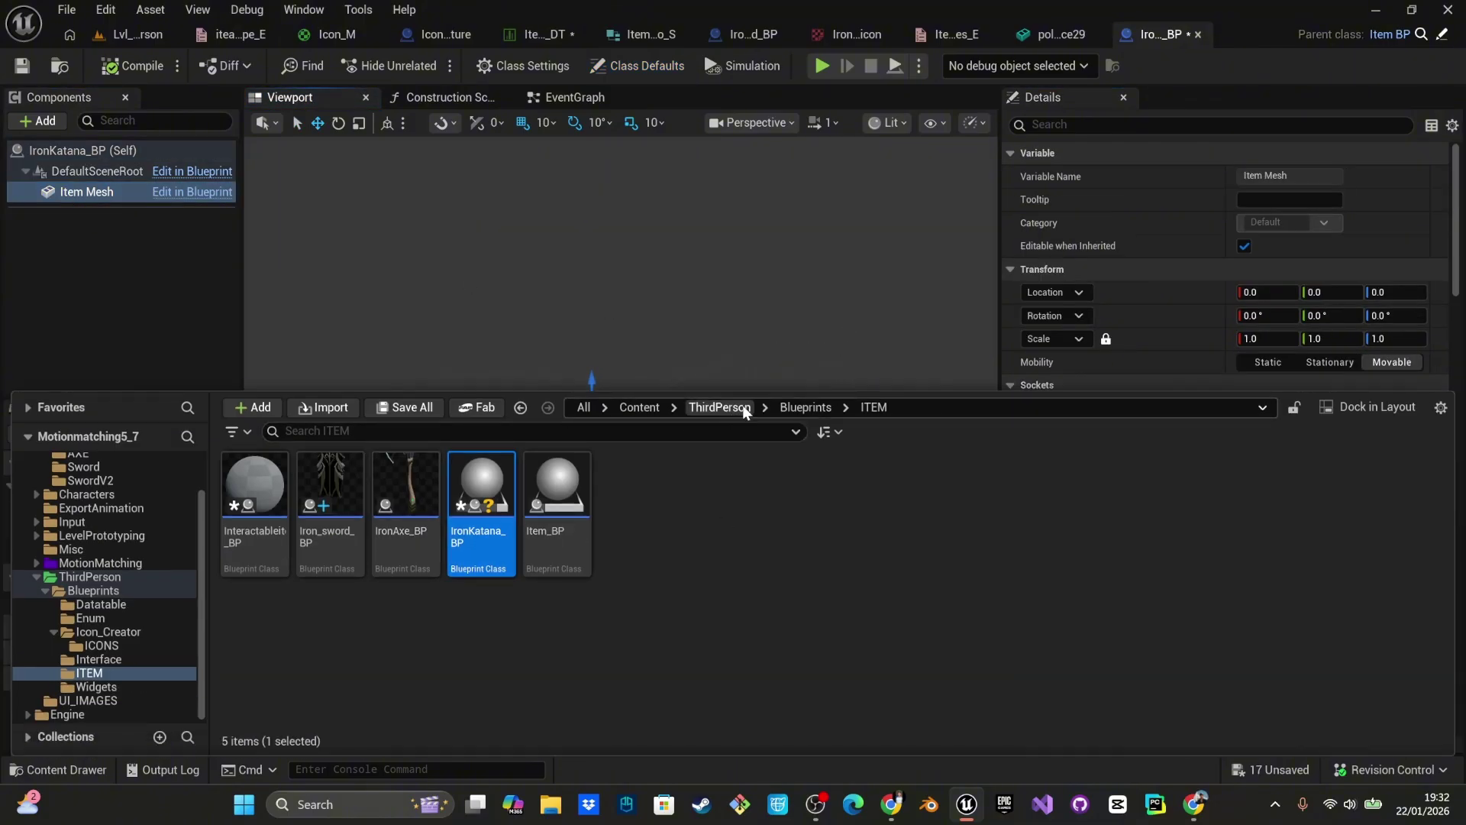
{"action": "left_click", "coordinate": [805, 407]}
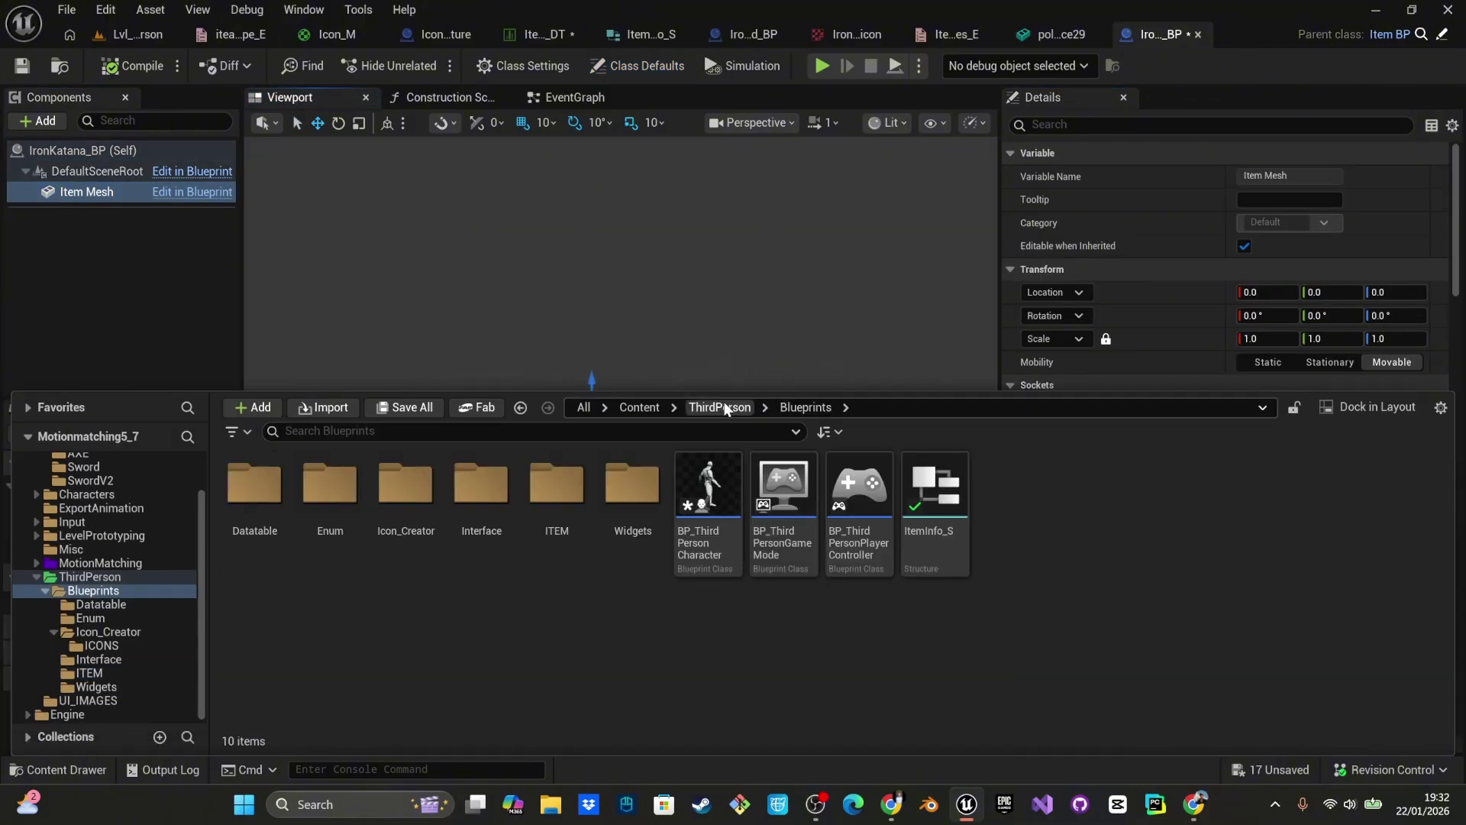
{"action": "left_click", "coordinate": [720, 408]}
{"action": "left_click", "coordinate": [639, 408]}
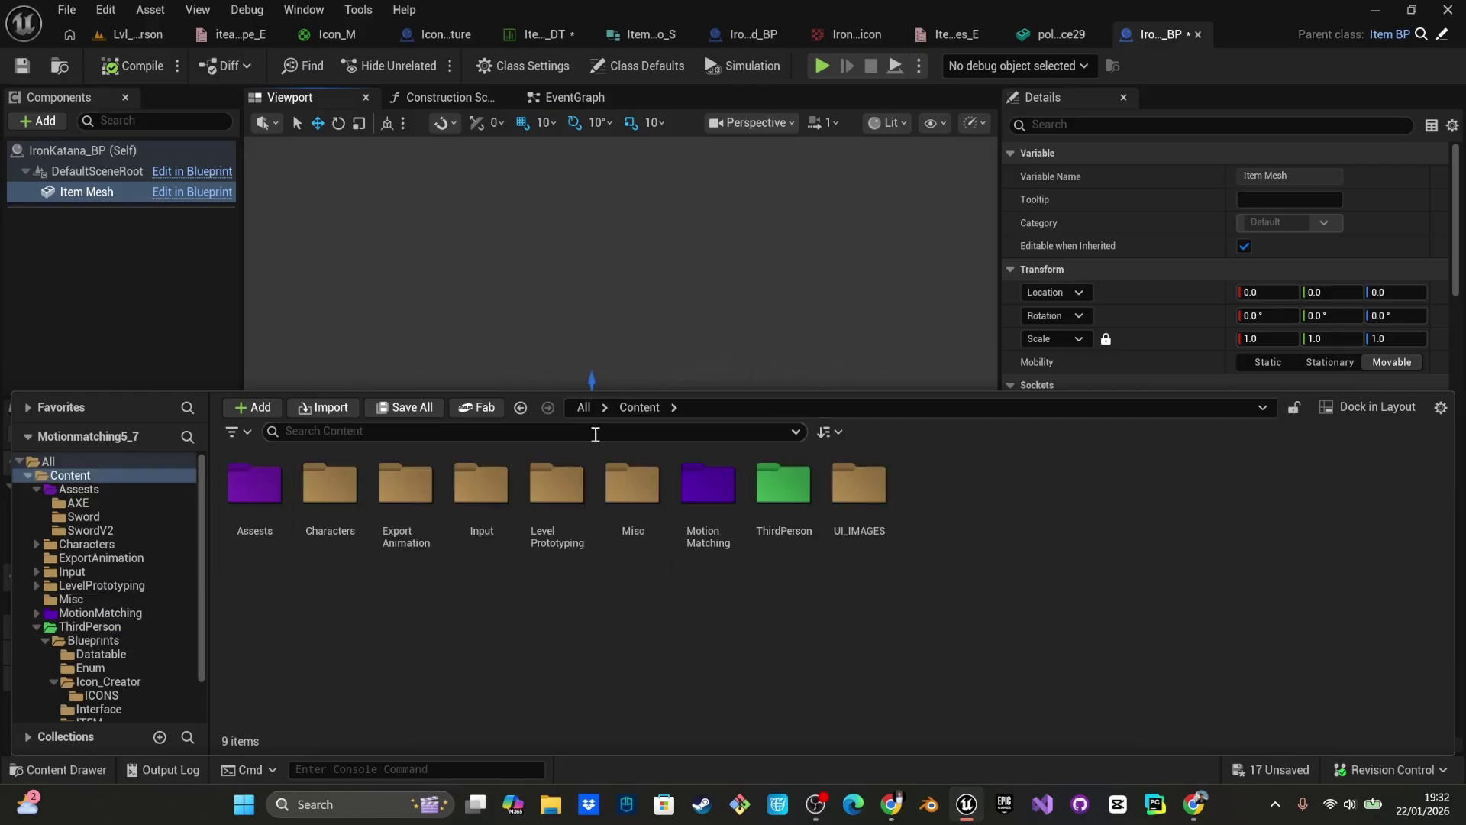
{"action": "double_click", "coordinate": [258, 515]}
{"action": "double_click", "coordinate": [404, 493]}
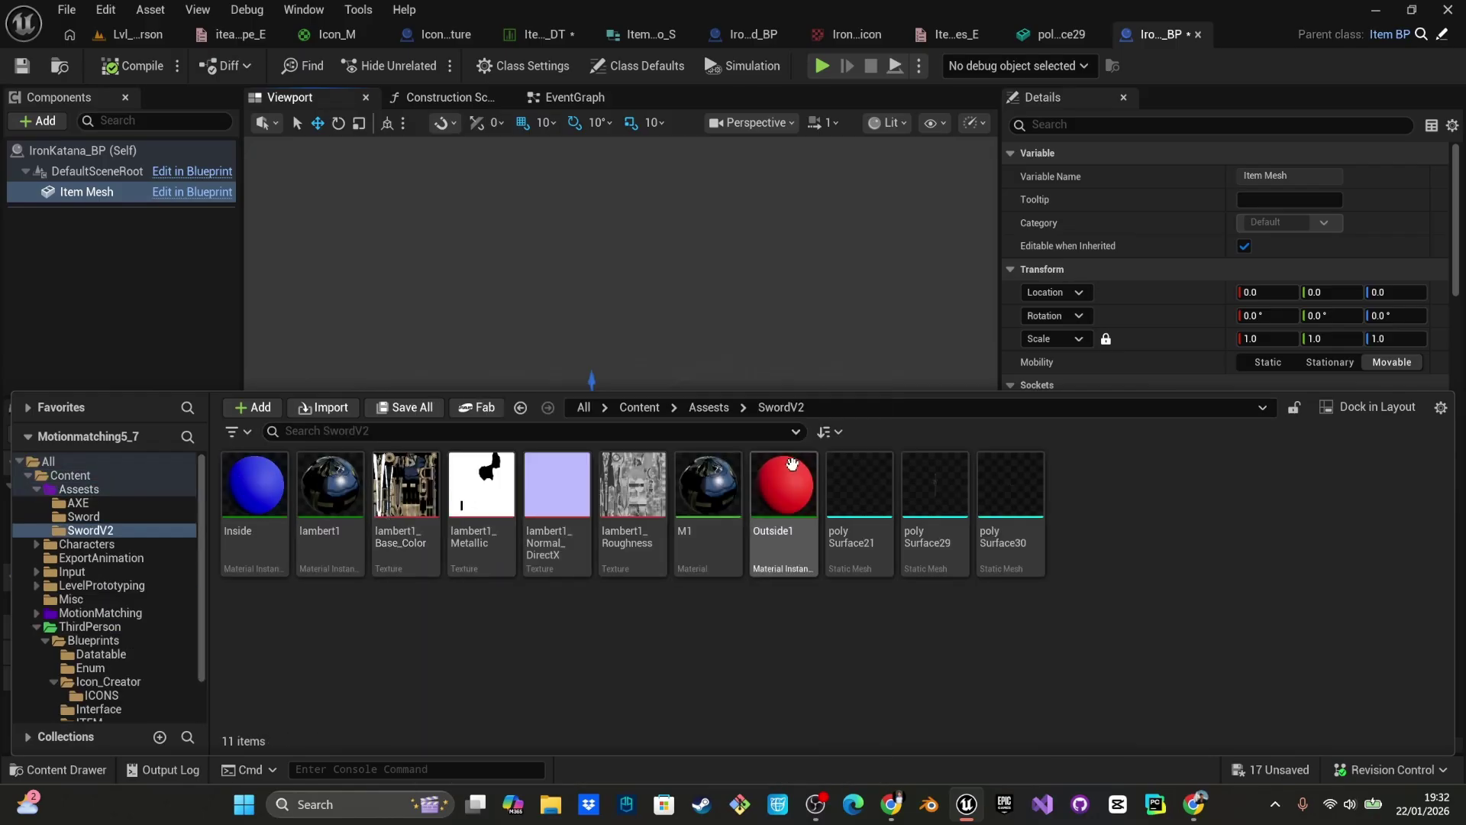
{"action": "left_click", "coordinate": [928, 497]}
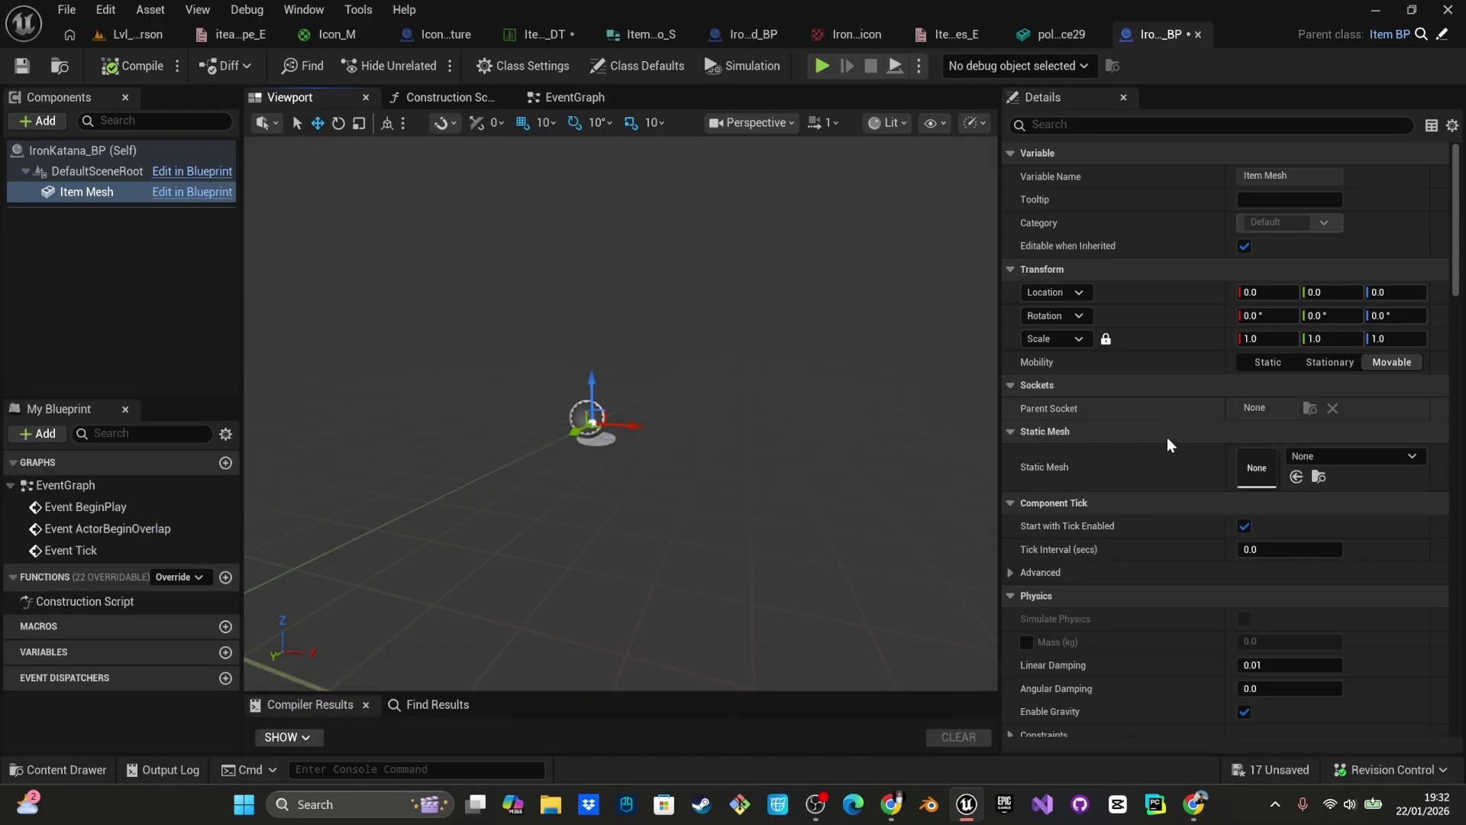
{"action": "left_click", "coordinate": [1296, 477]}
{"action": "right_click_drag", "start_coordinate": [798, 427], "coordinate": [821, 408]}
{"action": "key", "text": "f"}
{"action": "key", "text": "s"}
- Place the polySurface29 static mesh in the Lvl_ThirdPerson level and look at its size on the floor
{"action": "key", "text": "ctrl+space"}
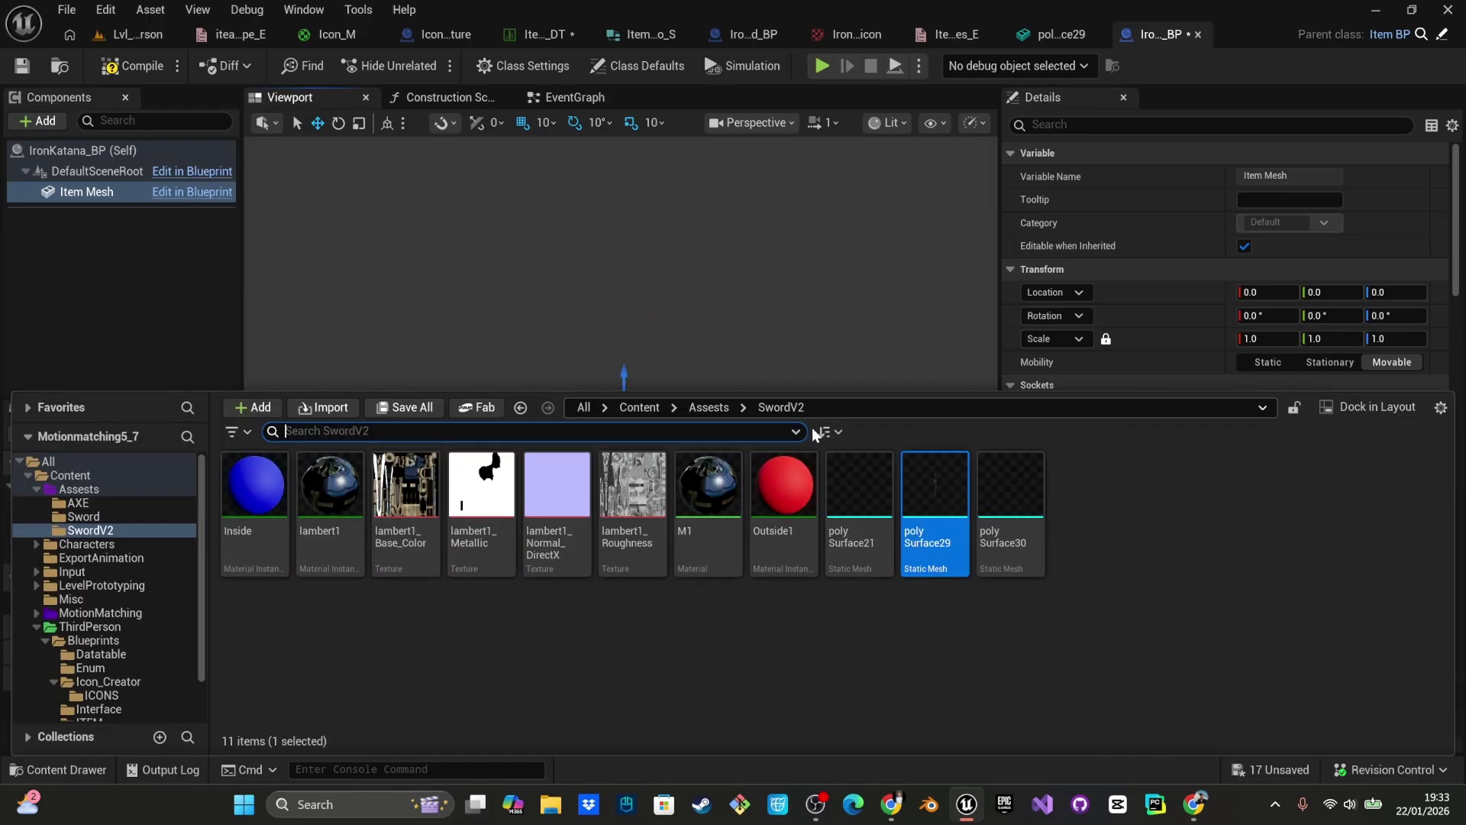
{"action": "double_click", "coordinate": [931, 477]}
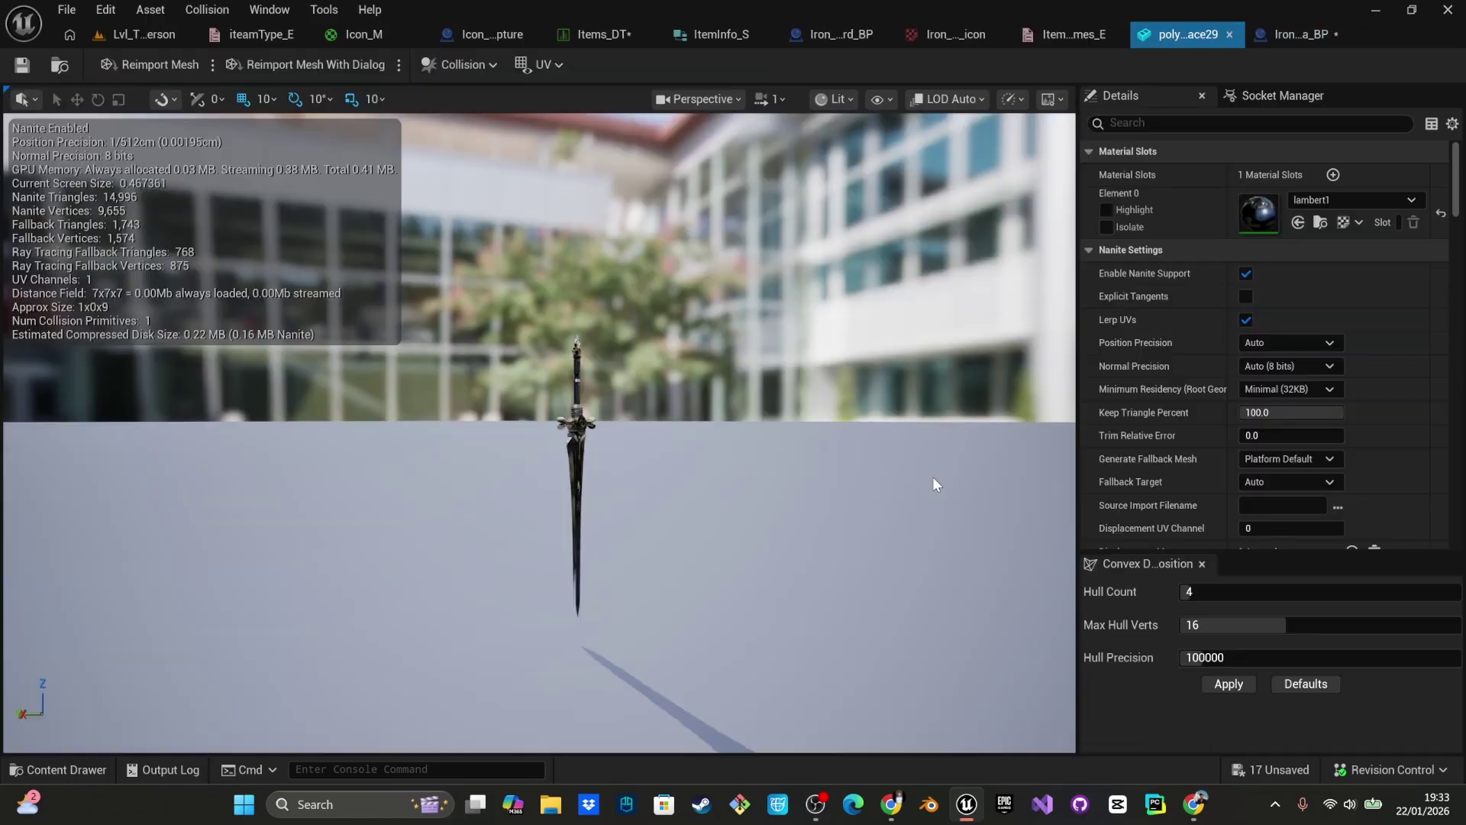
{"action": "left_click", "coordinate": [137, 34]}
{"action": "key", "text": "ctrl+space"}
{"action": "left_click_drag", "start_coordinate": [929, 566], "coordinate": [697, 511]}
{"action": "key", "text": "f"}
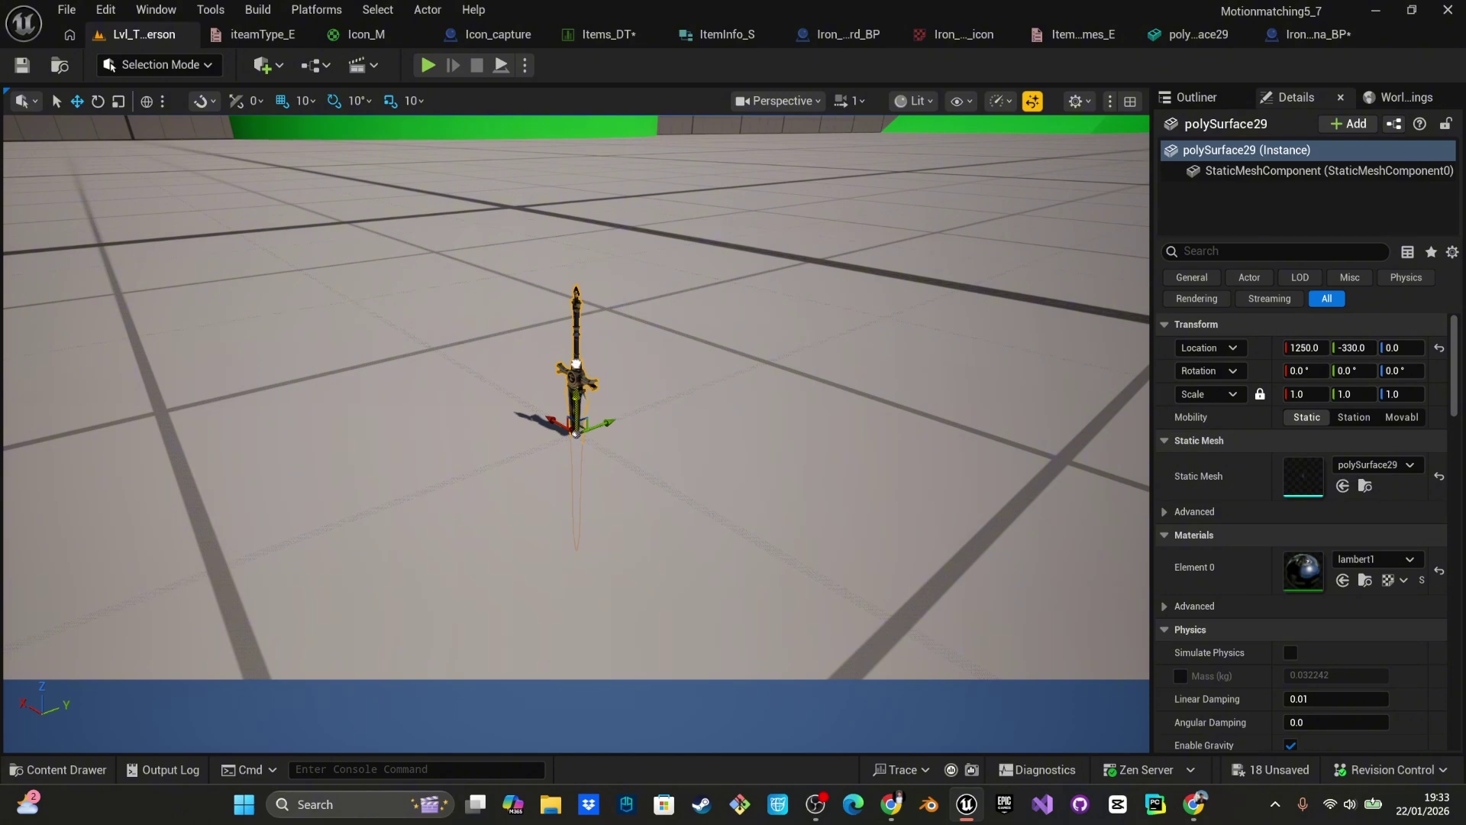
{"action": "right_click_drag", "start_coordinate": [717, 406], "coordinate": [786, 386]}
- Set the Build Scale of the polySurface29 static mesh to 15 on X, Y and Z
{"action": "key", "text": "ctrl+space"}
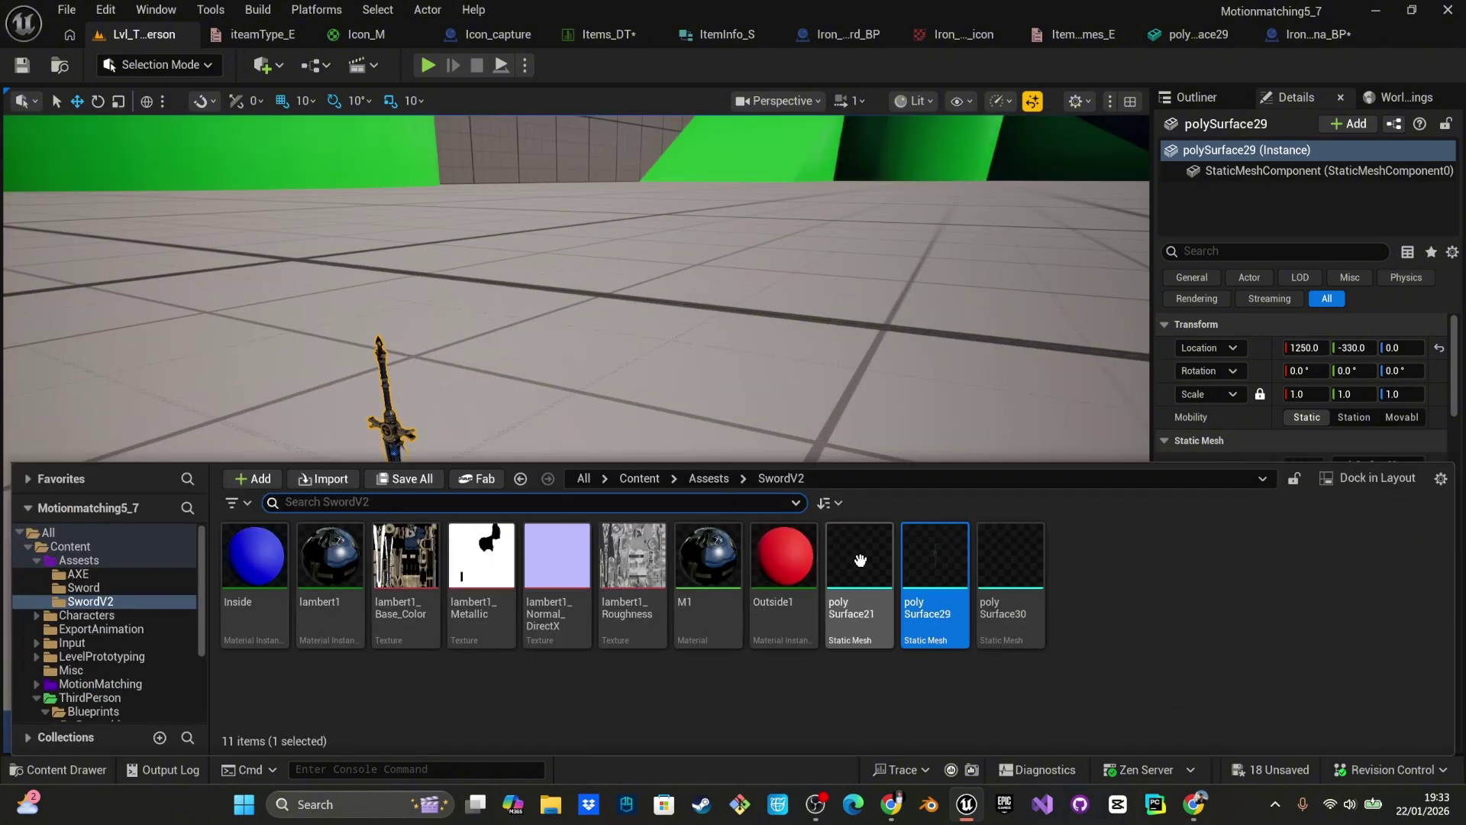
{"action": "double_click", "coordinate": [930, 562]}
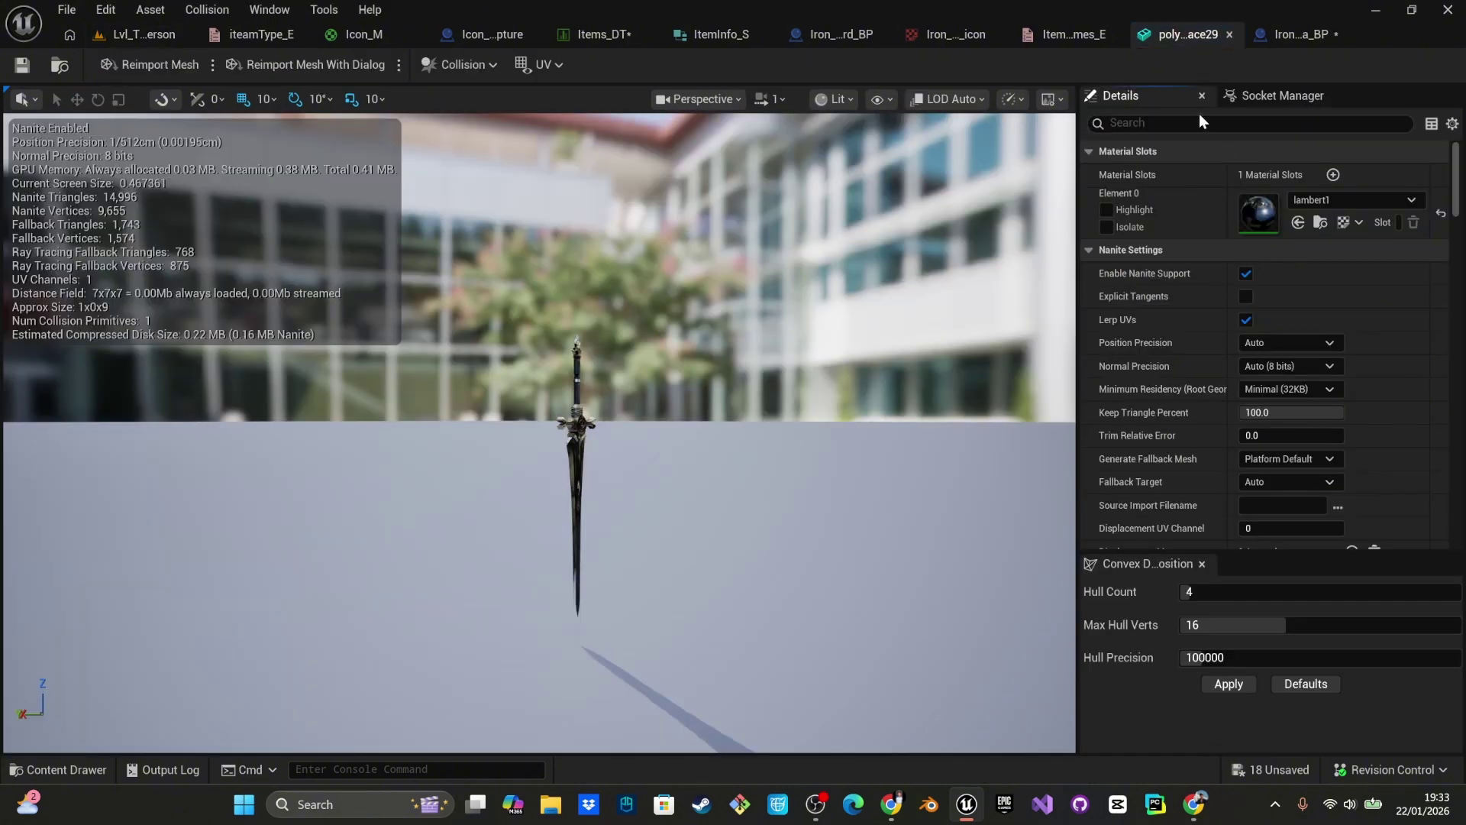
{"action": "left_click", "coordinate": [1221, 124]}
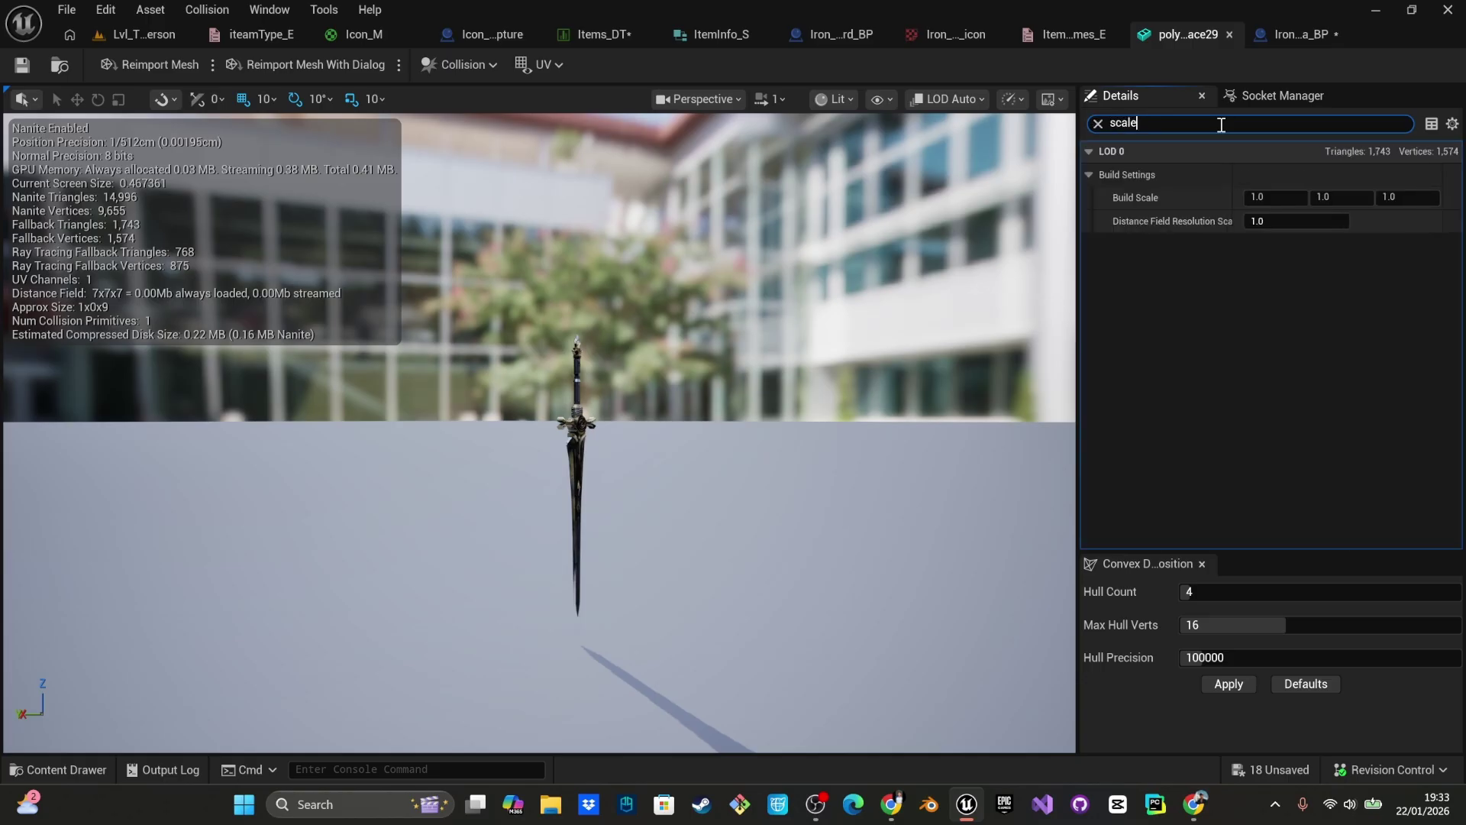
{"action": "left_click", "coordinate": [1272, 196]}
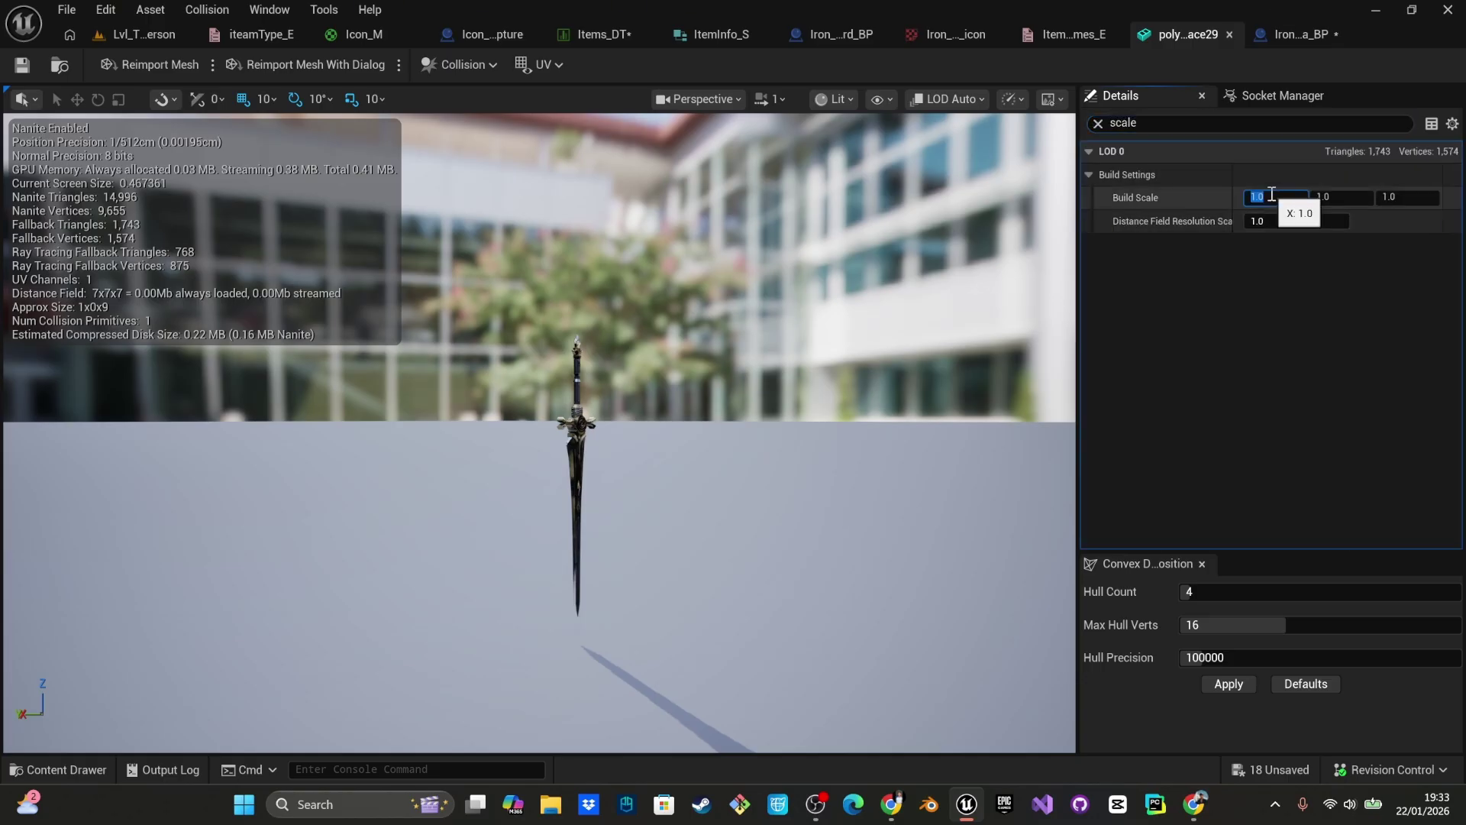
{"action": "type", "text": "15"}
{"action": "left_click", "coordinate": [1330, 197]}
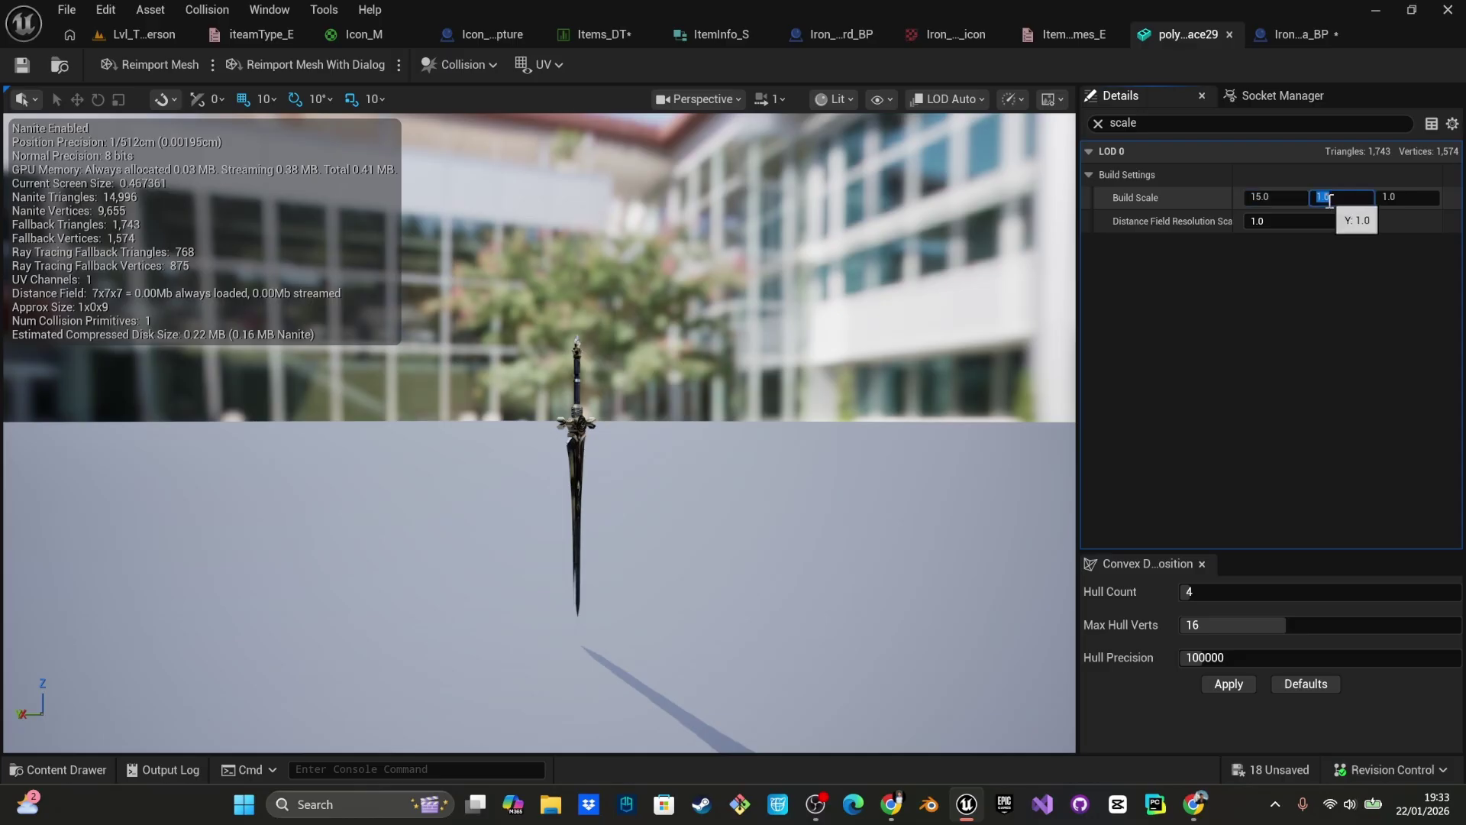
{"action": "type", "text": "15"}
{"action": "key", "text": "Return"}
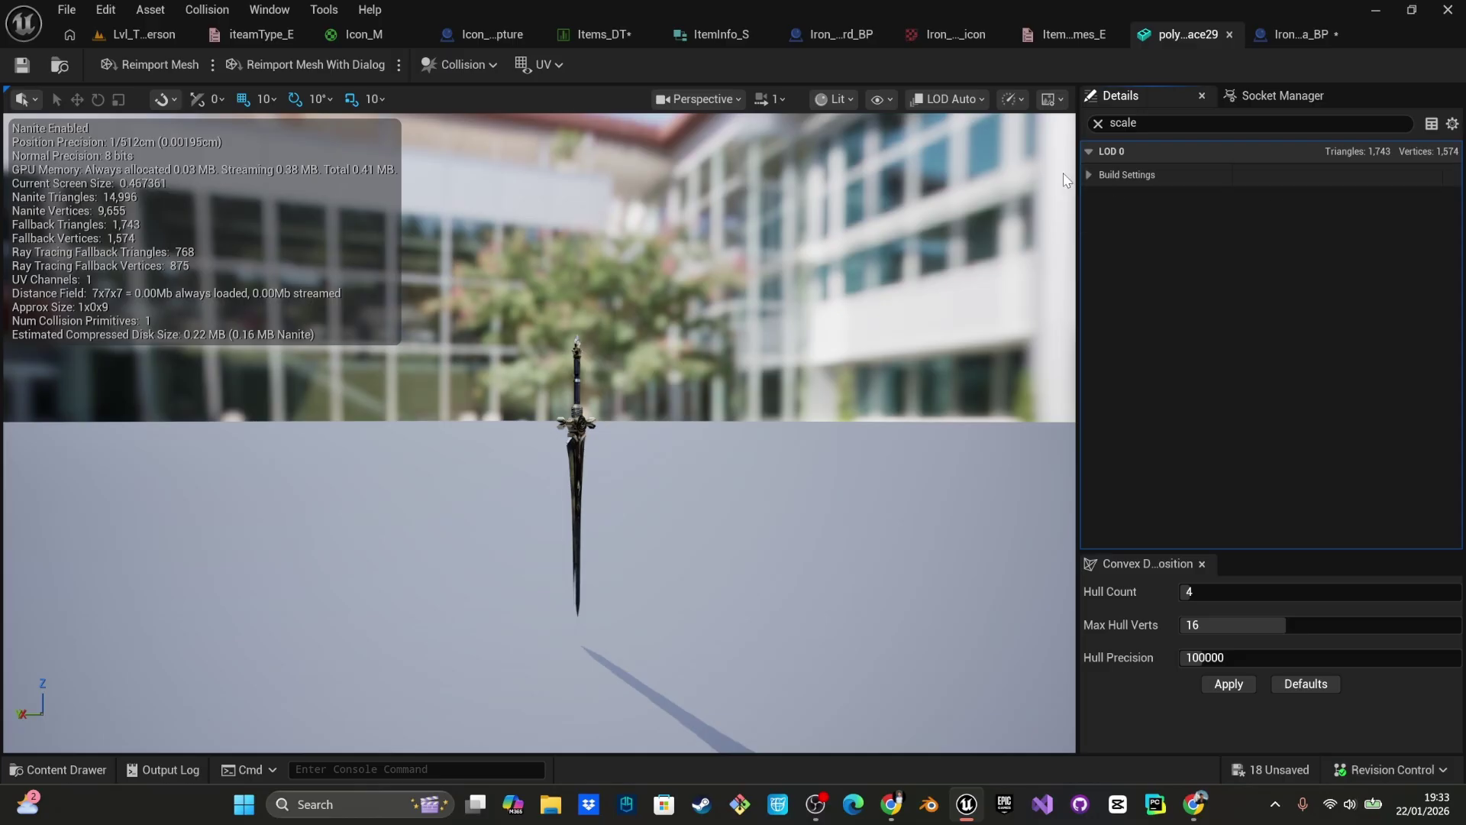
{"action": "left_click", "coordinate": [1090, 174]}
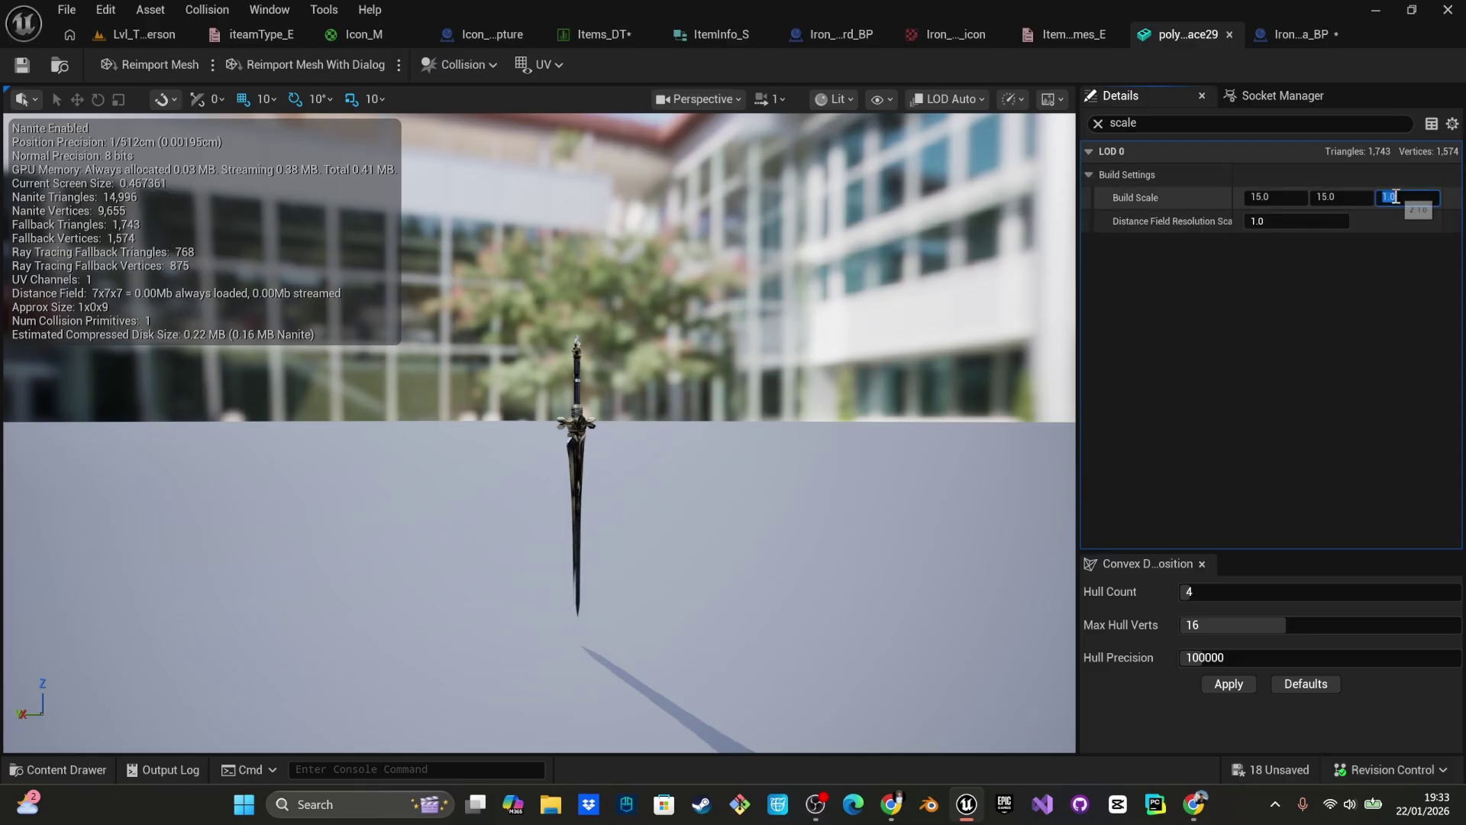
{"action": "type", "text": "15"}
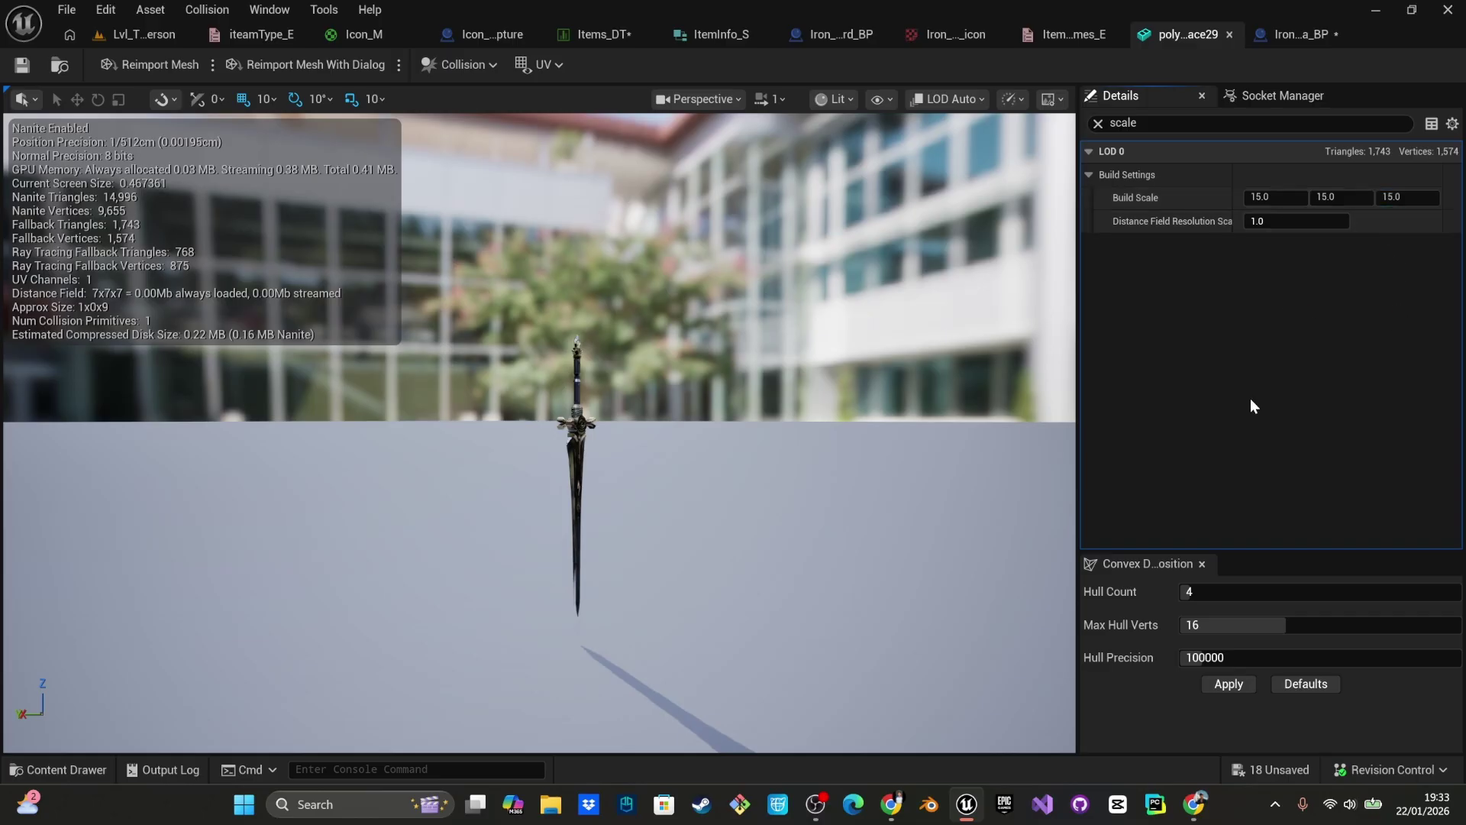
- Close the polySurface29 mesh and apply its level of detail changes
{"action": "left_click", "coordinate": [1449, 10]}
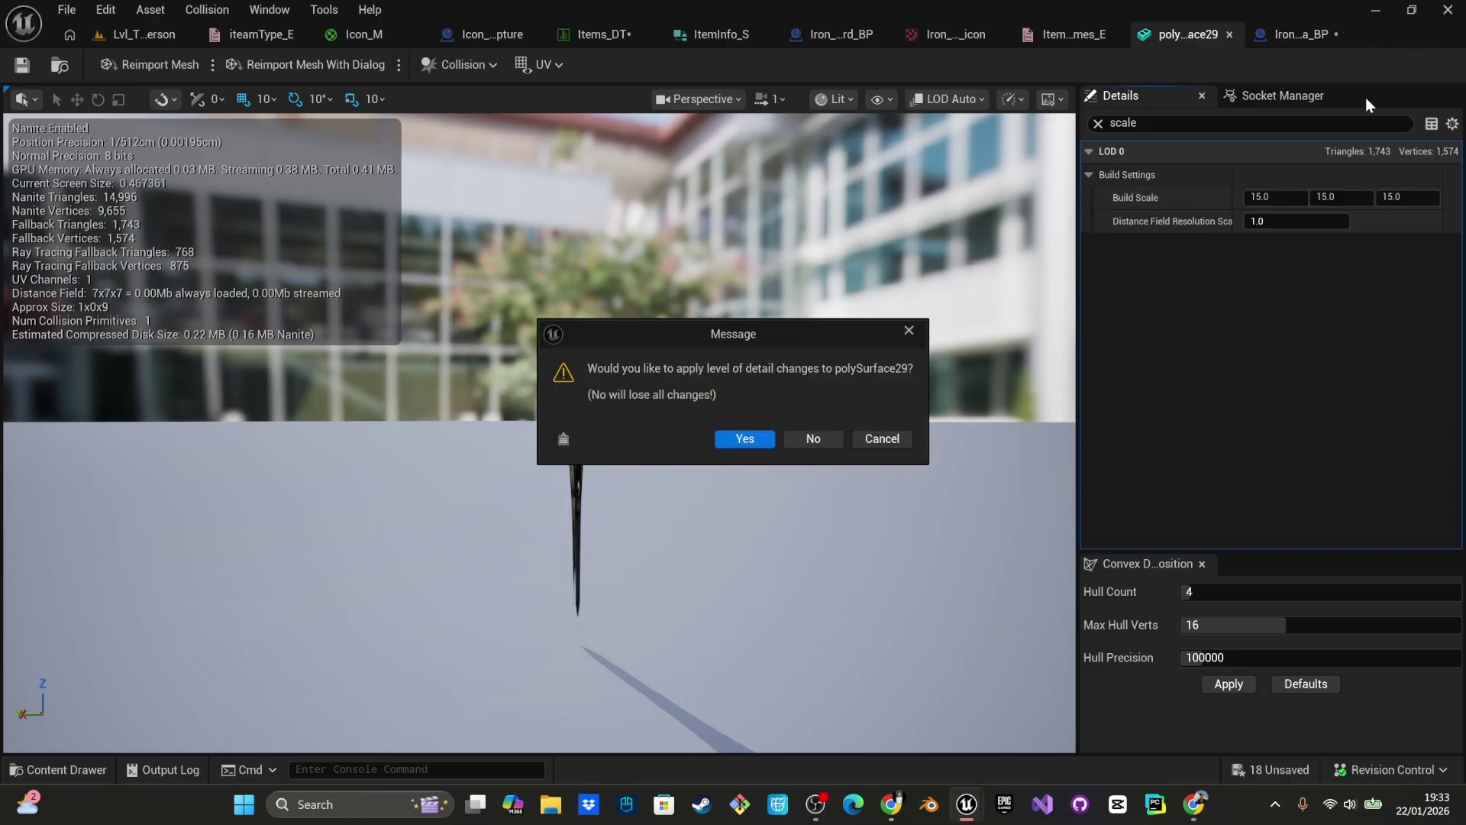
{"action": "left_click", "coordinate": [909, 332]}
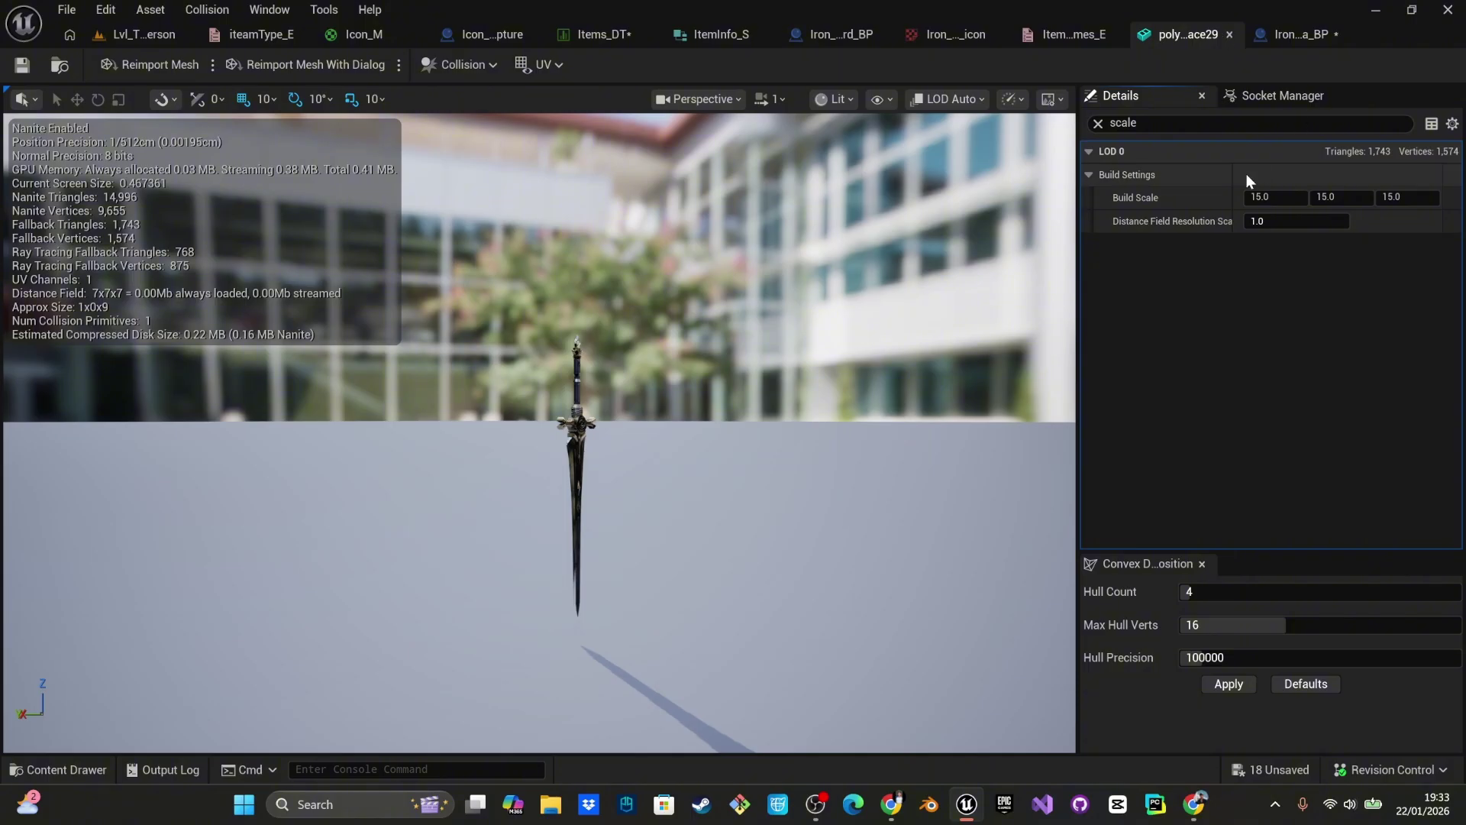
{"action": "left_click", "coordinate": [1228, 35]}
{"action": "left_click", "coordinate": [743, 440]}
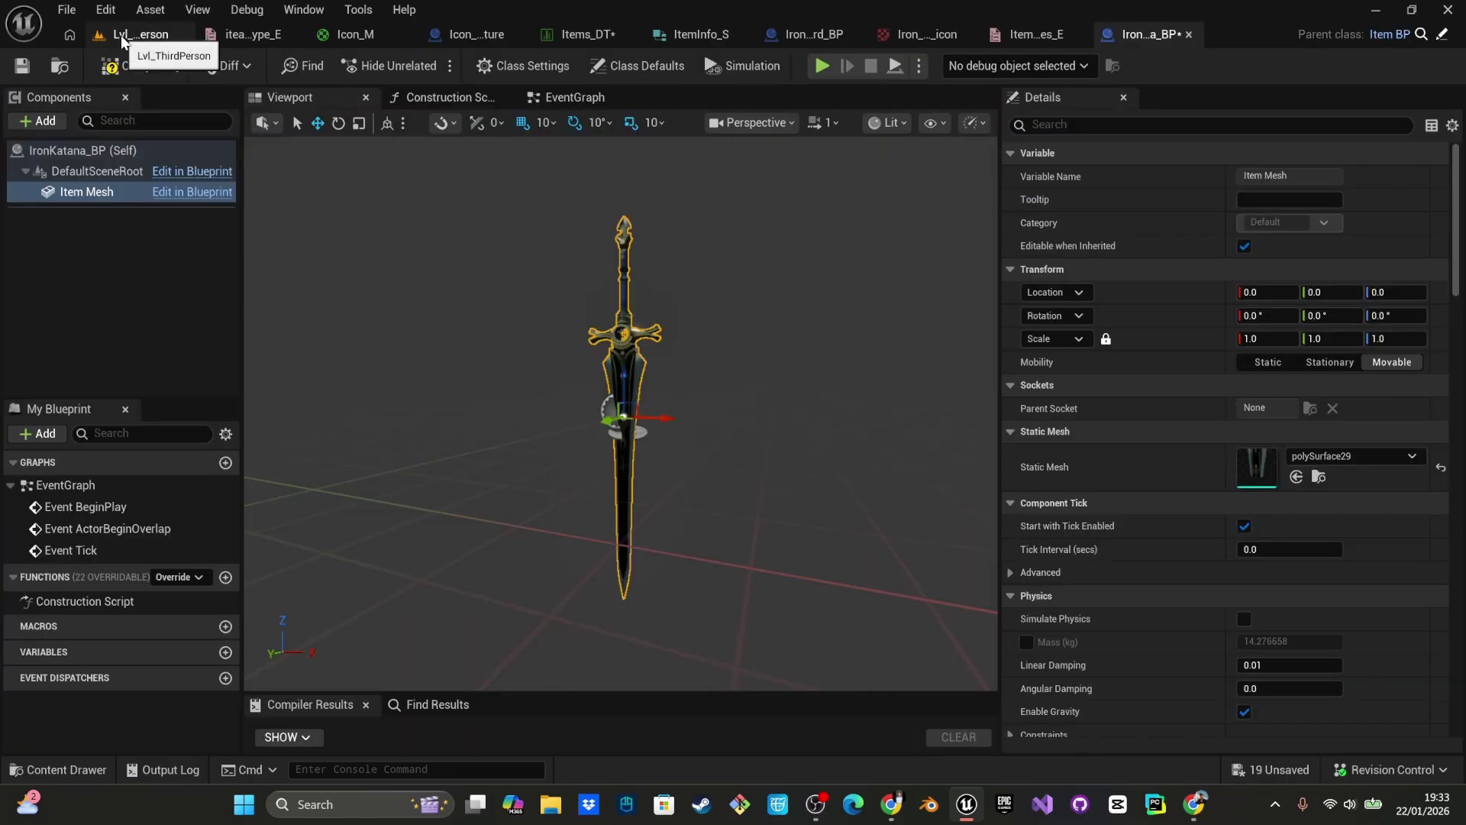
- Raise the placed polySurface29 sword in the level to a Z location of 80
{"action": "left_click", "coordinate": [121, 35]}
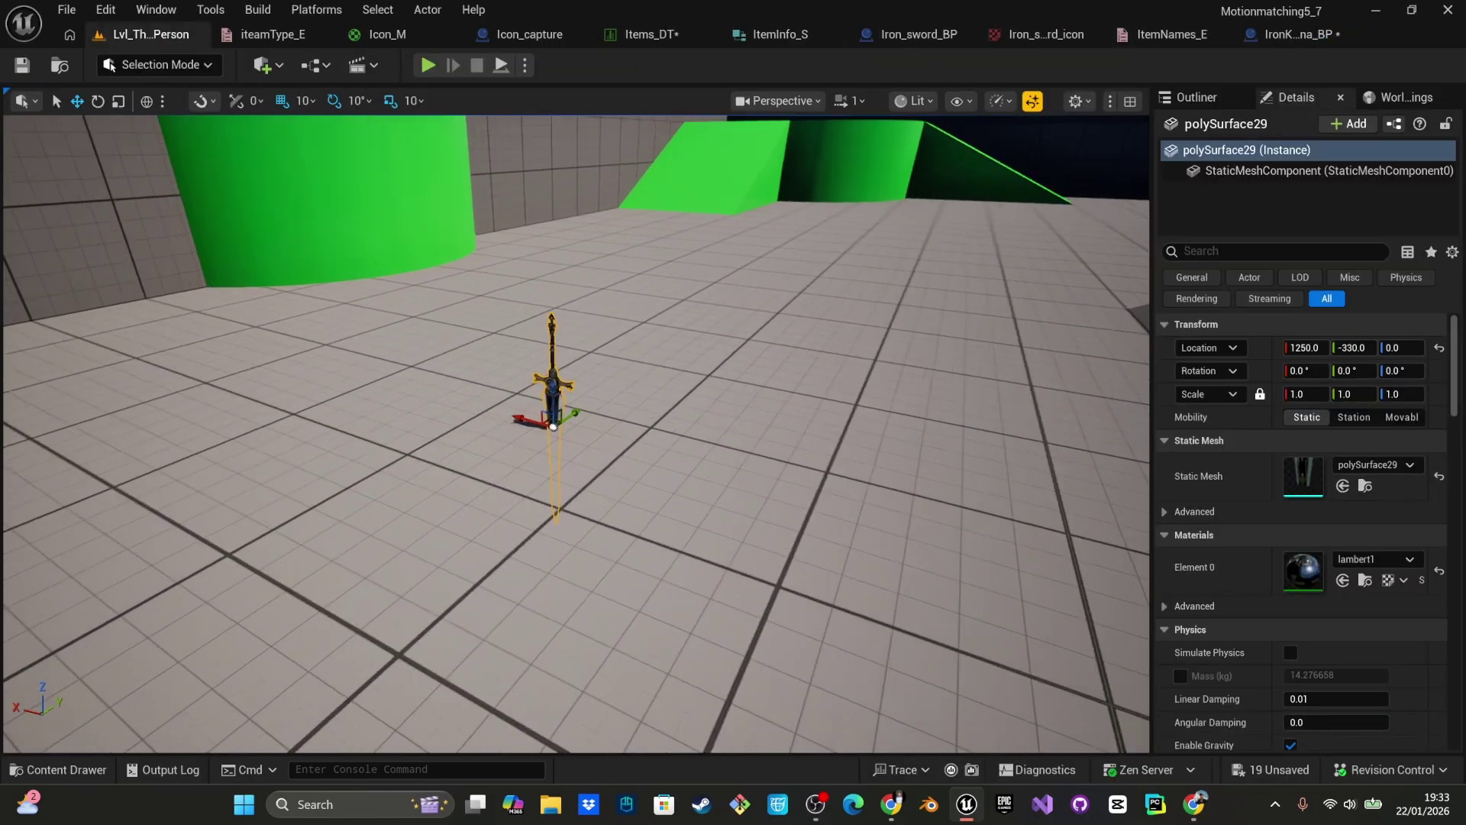
{"action": "left_click_drag", "start_coordinate": [566, 398], "coordinate": [572, 309]}
{"action": "left_click", "coordinate": [538, 529]}
{"action": "left_click_drag", "start_coordinate": [513, 563], "coordinate": [500, 328]}
{"action": "left_click", "coordinate": [512, 552]}
{"action": "right_click_drag", "start_coordinate": [593, 370], "coordinate": [593, 324]}
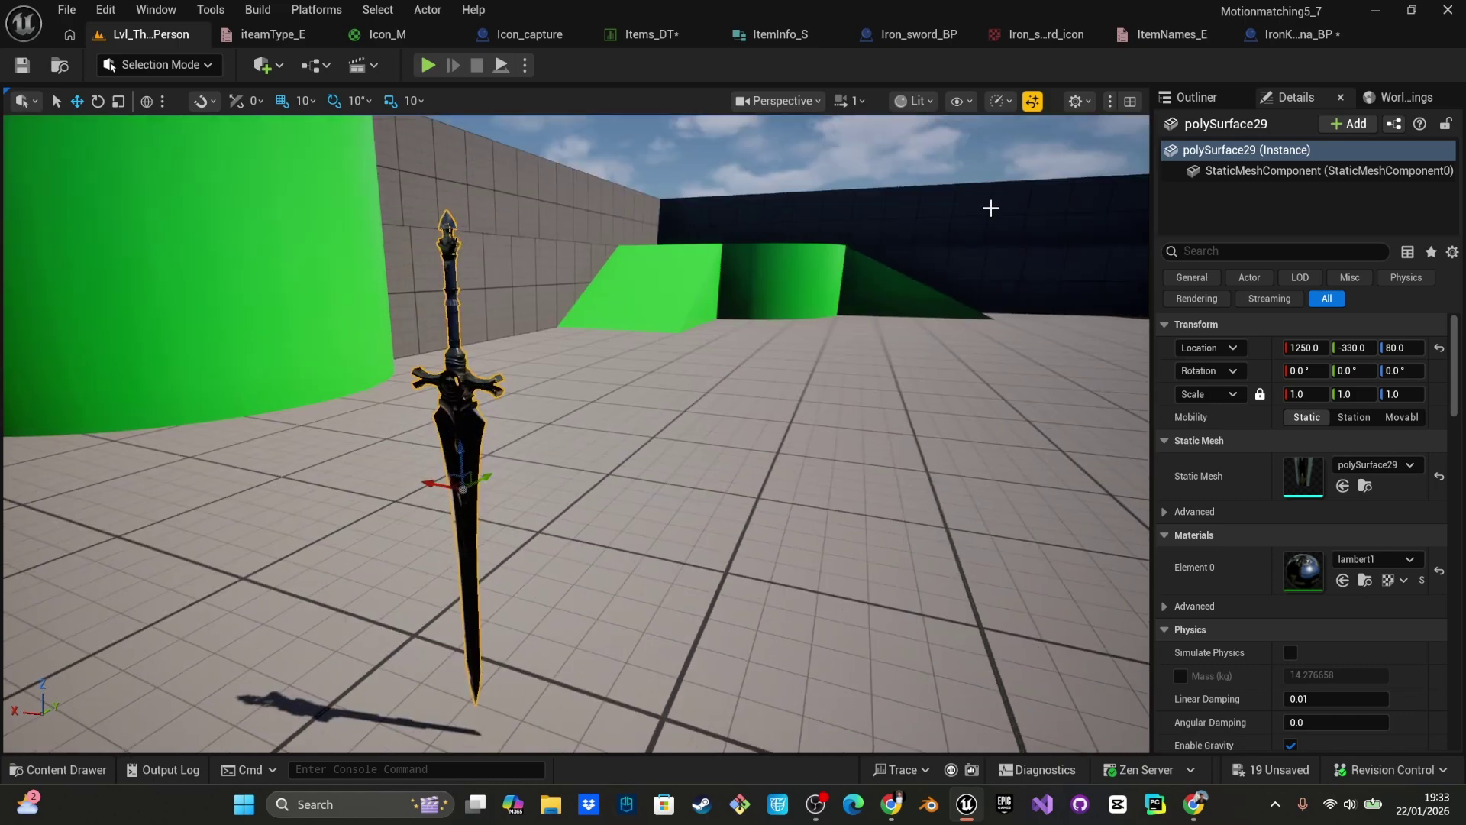
- Reopen the polySurface29 static mesh from the SwordV2 folder and check the rescaled sword in its preview
{"action": "key", "text": "ctrl+space"}
{"action": "left_click", "coordinate": [939, 564]}
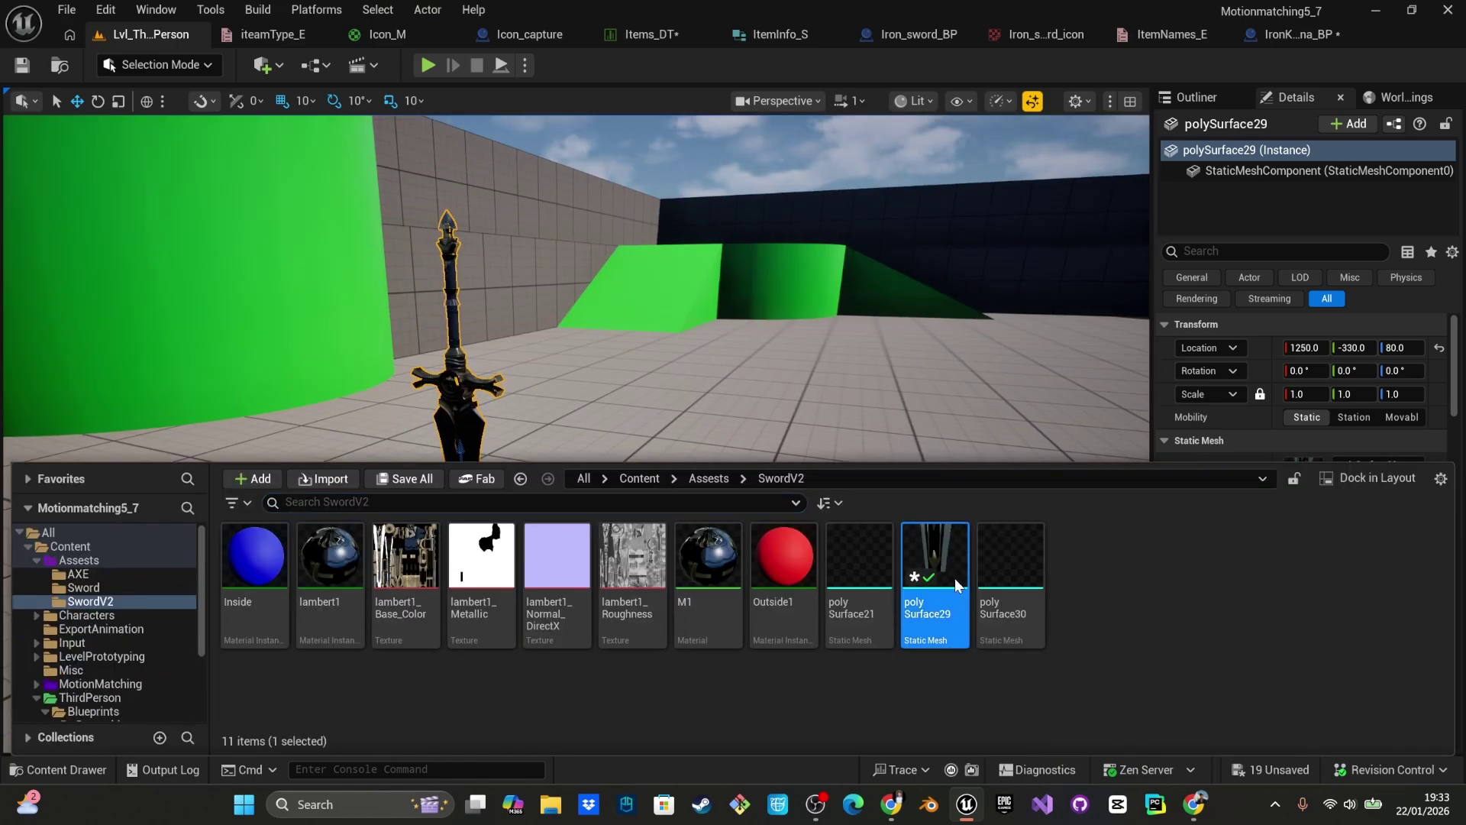
{"action": "double_click", "coordinate": [954, 579]}
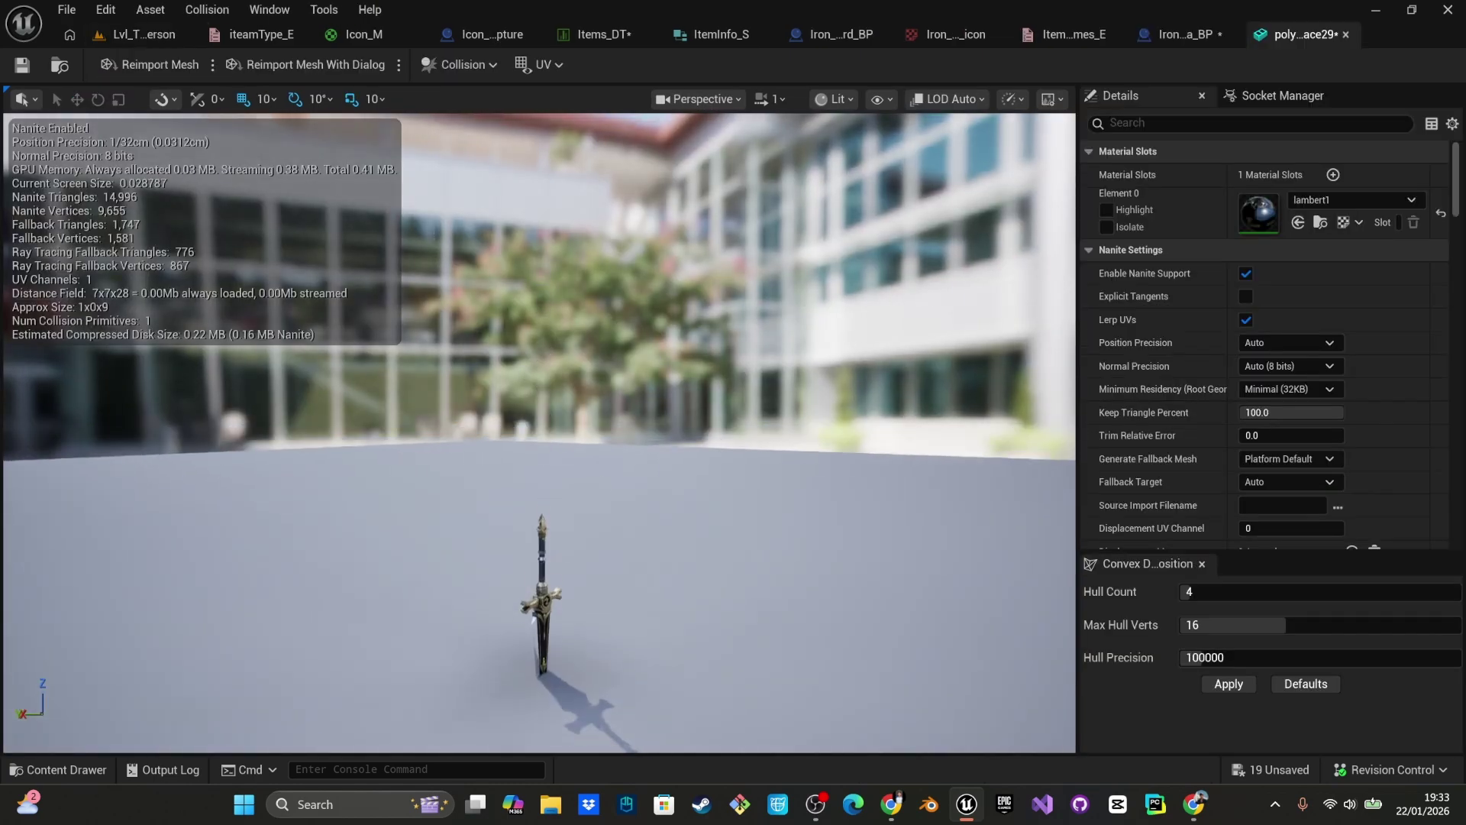
{"action": "middle_click_drag", "start_coordinate": [530, 678], "coordinate": [530, 666]}
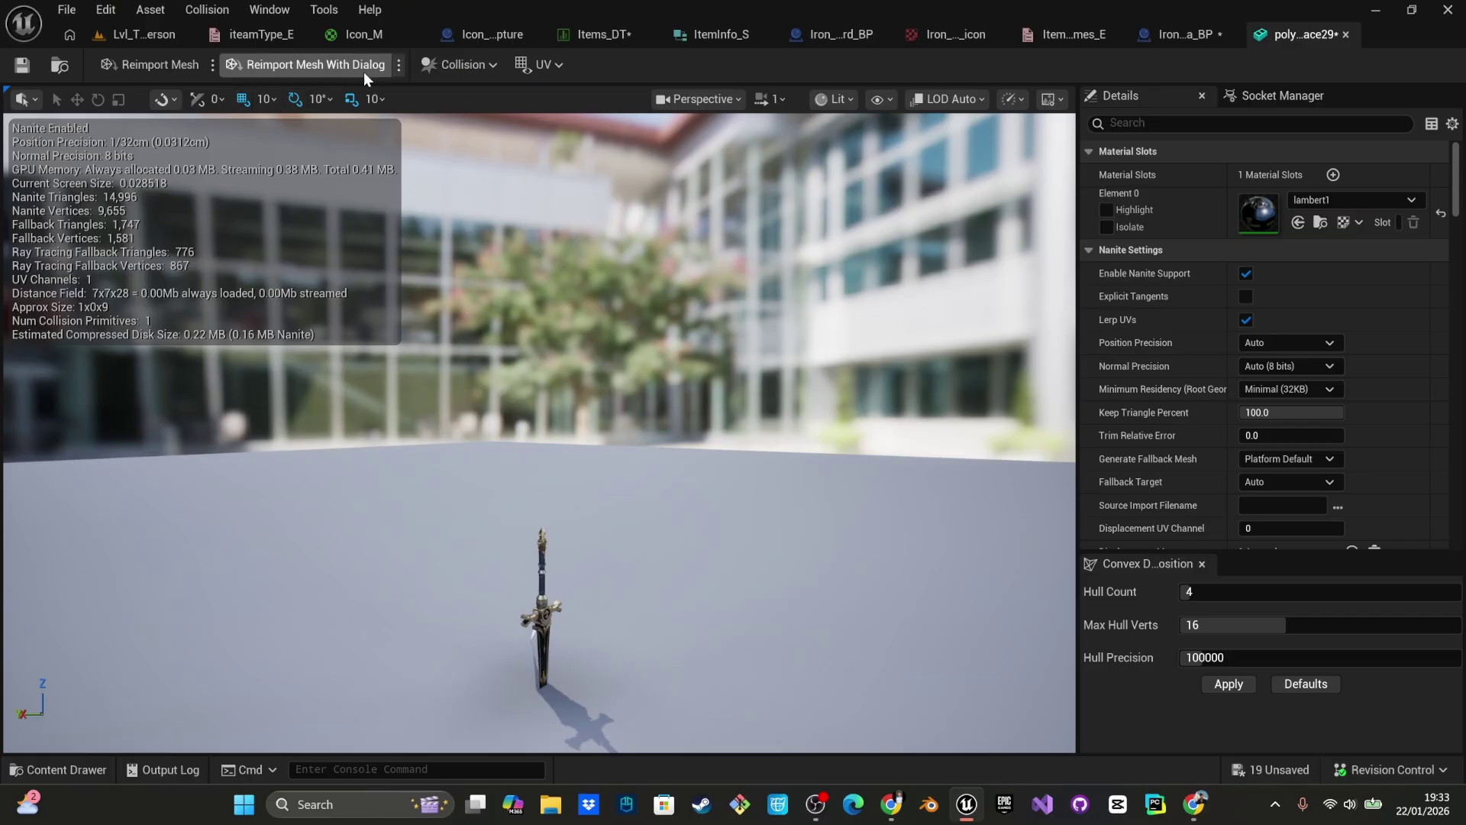
- Generate auto convex collision for the polySurface29 mesh with hull count 4, max hull verts 16 and hull precision 100000, and save the mesh
{"action": "left_click", "coordinate": [469, 68]}
{"action": "left_click", "coordinate": [488, 401]}
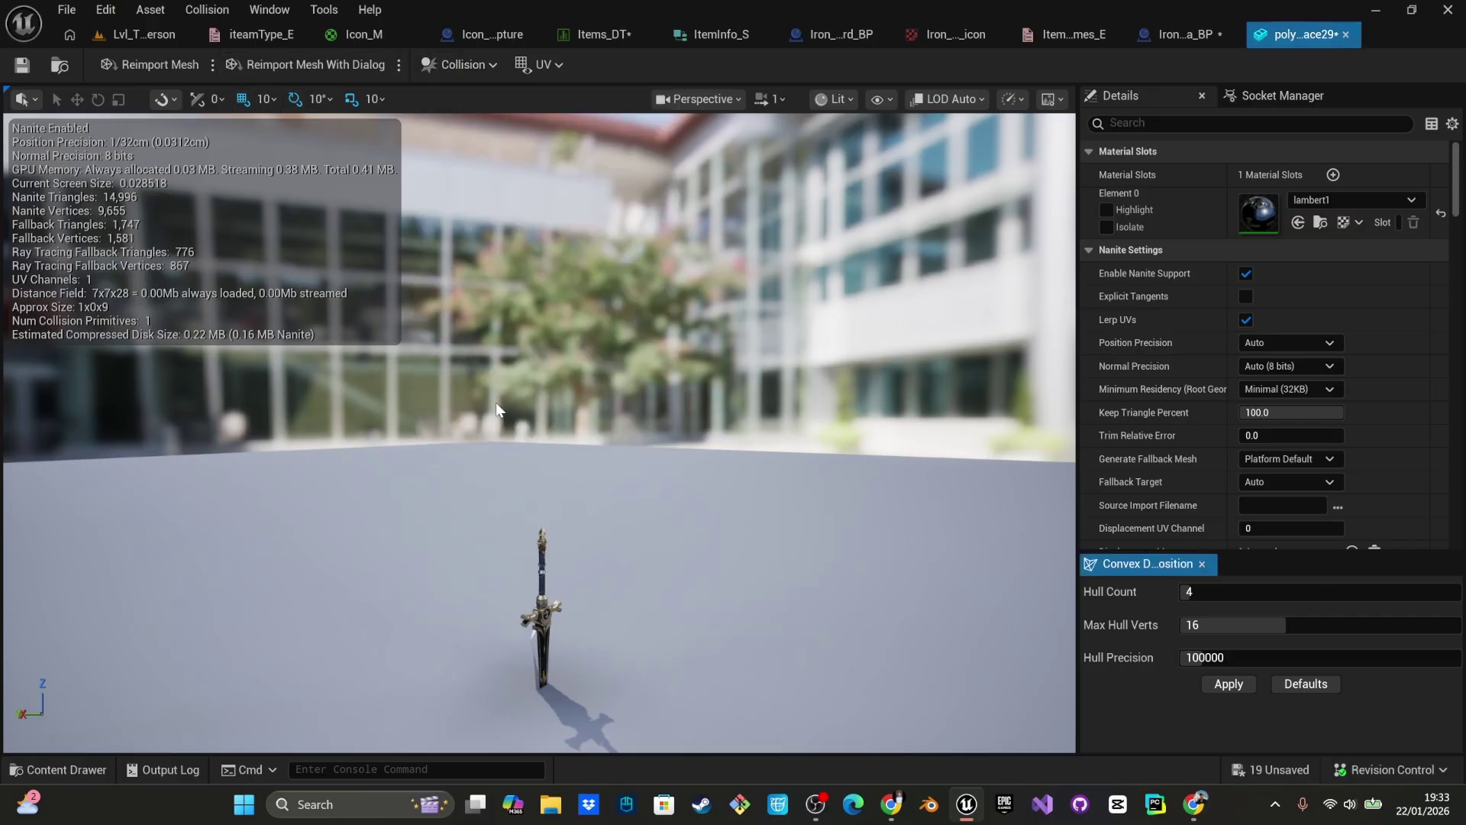
{"action": "left_click", "coordinate": [1245, 689]}
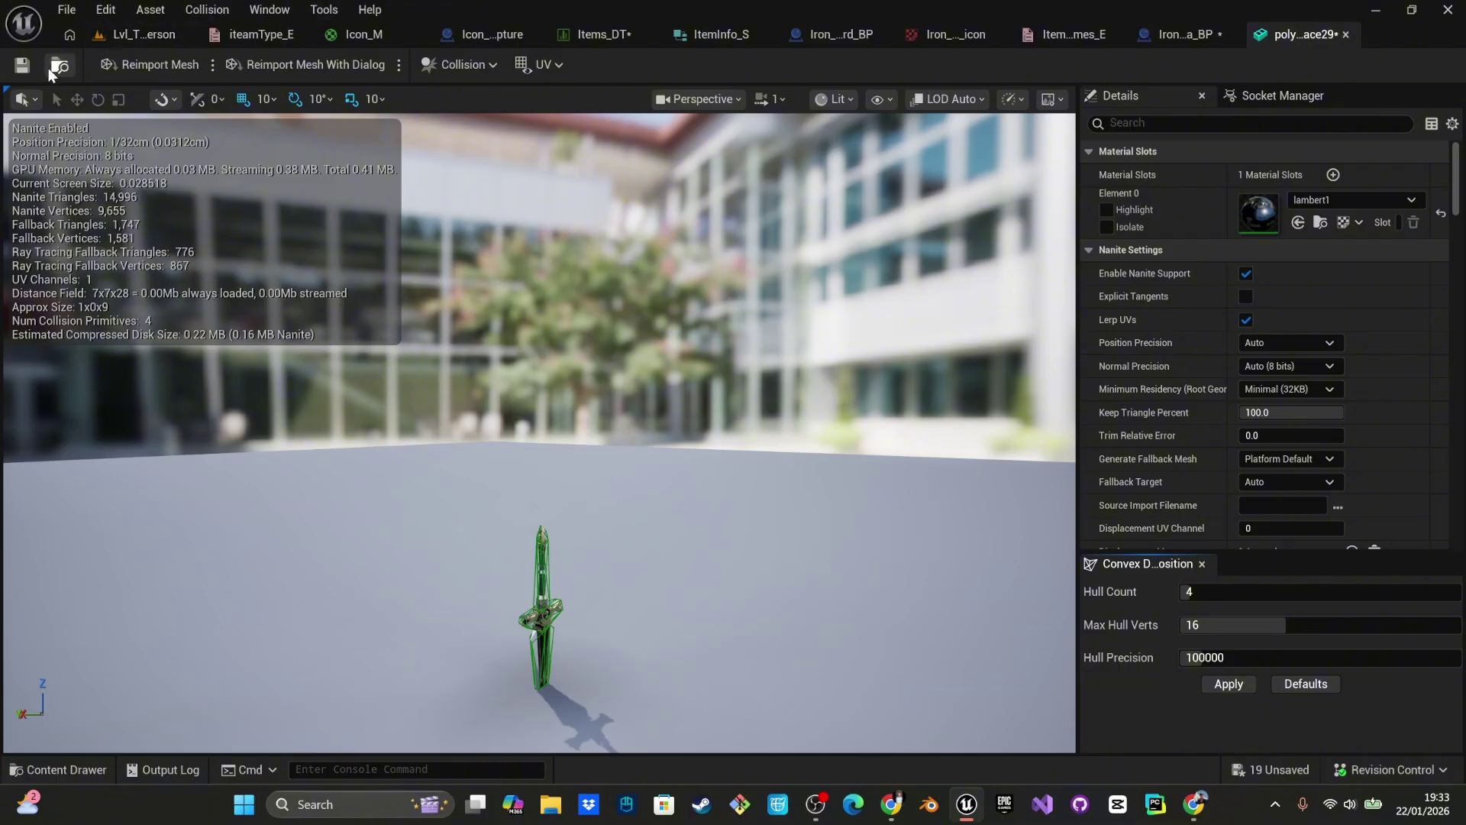
{"action": "left_click", "coordinate": [21, 65]}
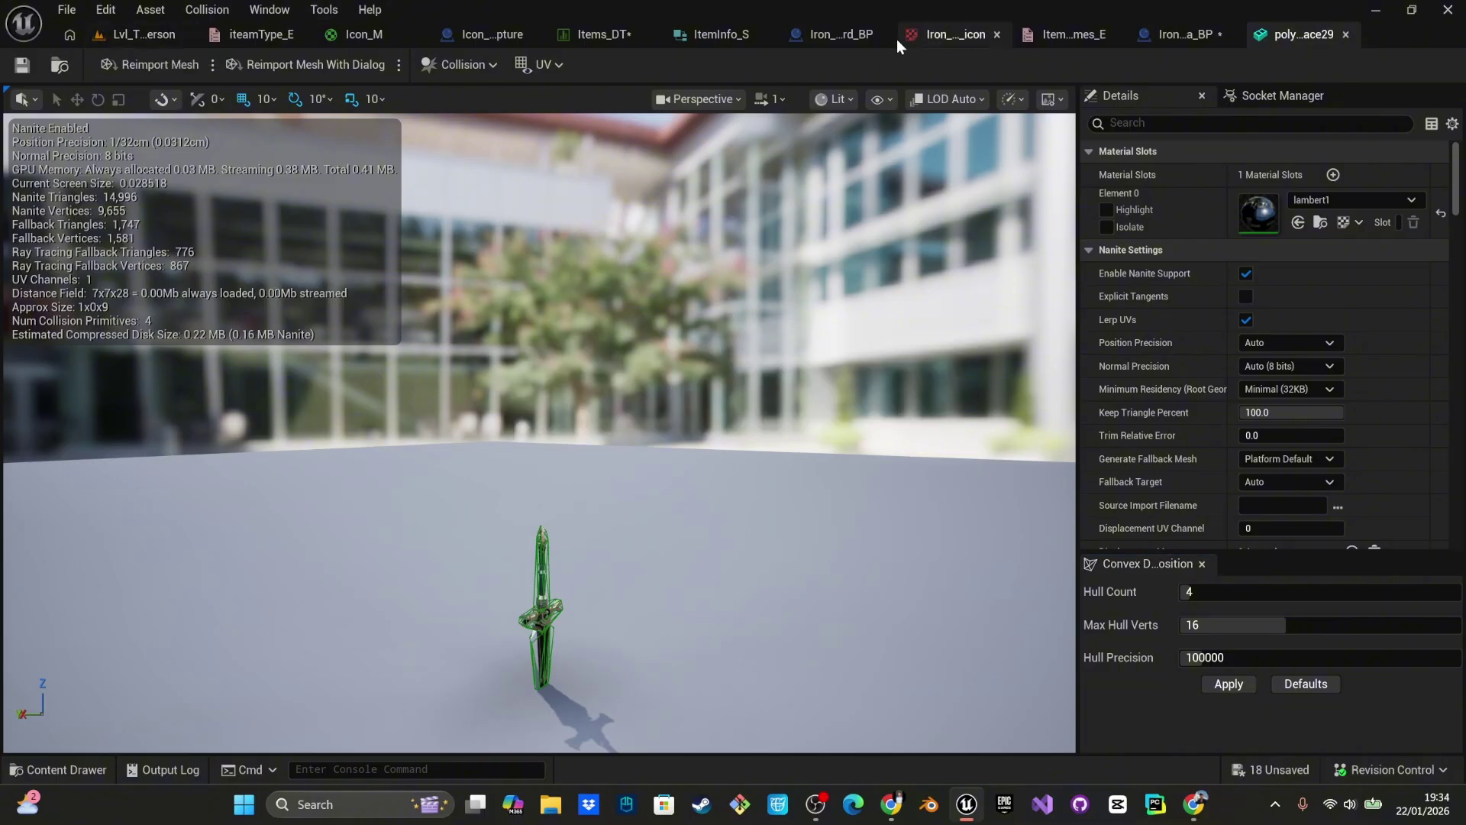
- Check the sword in the IronKatana_BP viewport and open the Icon_capture blueprint from the ThirdPerson/Blueprints/Icon_Creator folder
{"action": "left_click", "coordinate": [1185, 34]}
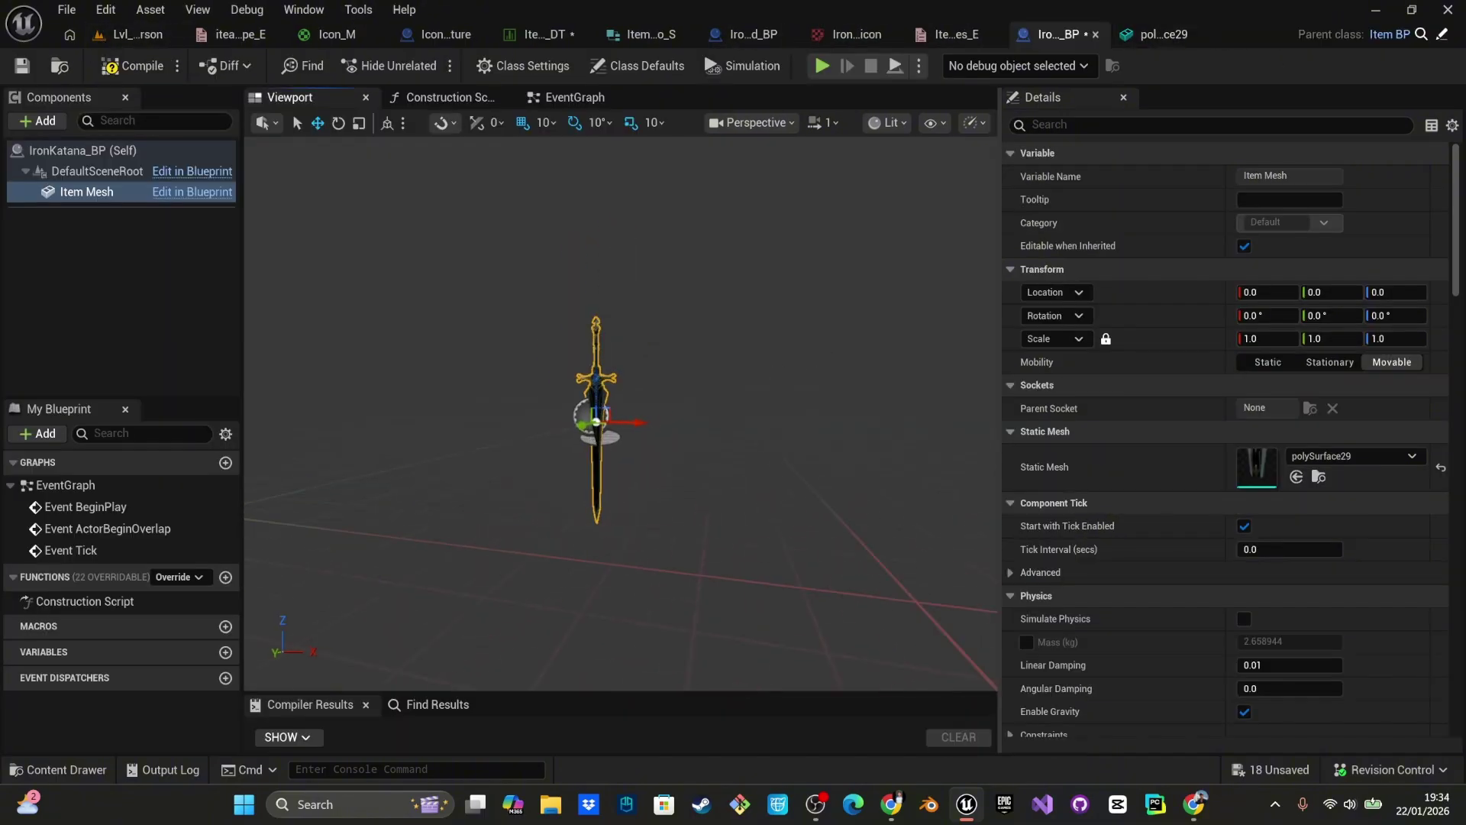
{"action": "mouse_move", "coordinate": [766, 367]}
{"action": "right_mouse_down"}
{"action": "mouse_move", "coordinate": [741, 370]}
{"action": "mouse_move", "coordinate": [766, 366]}
{"action": "right_mouse_up"}
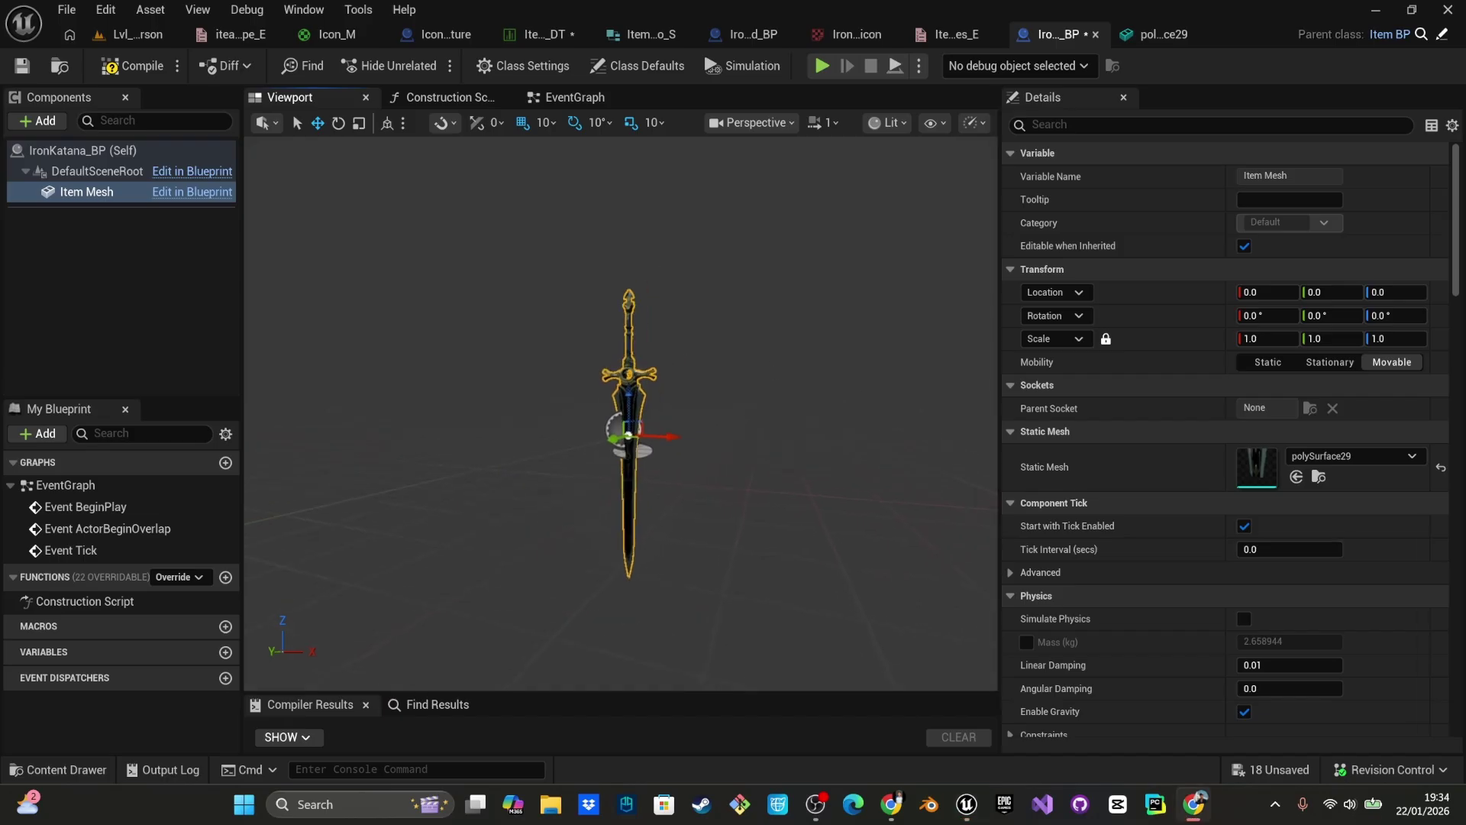
{"action": "key", "text": "ctrl+space"}
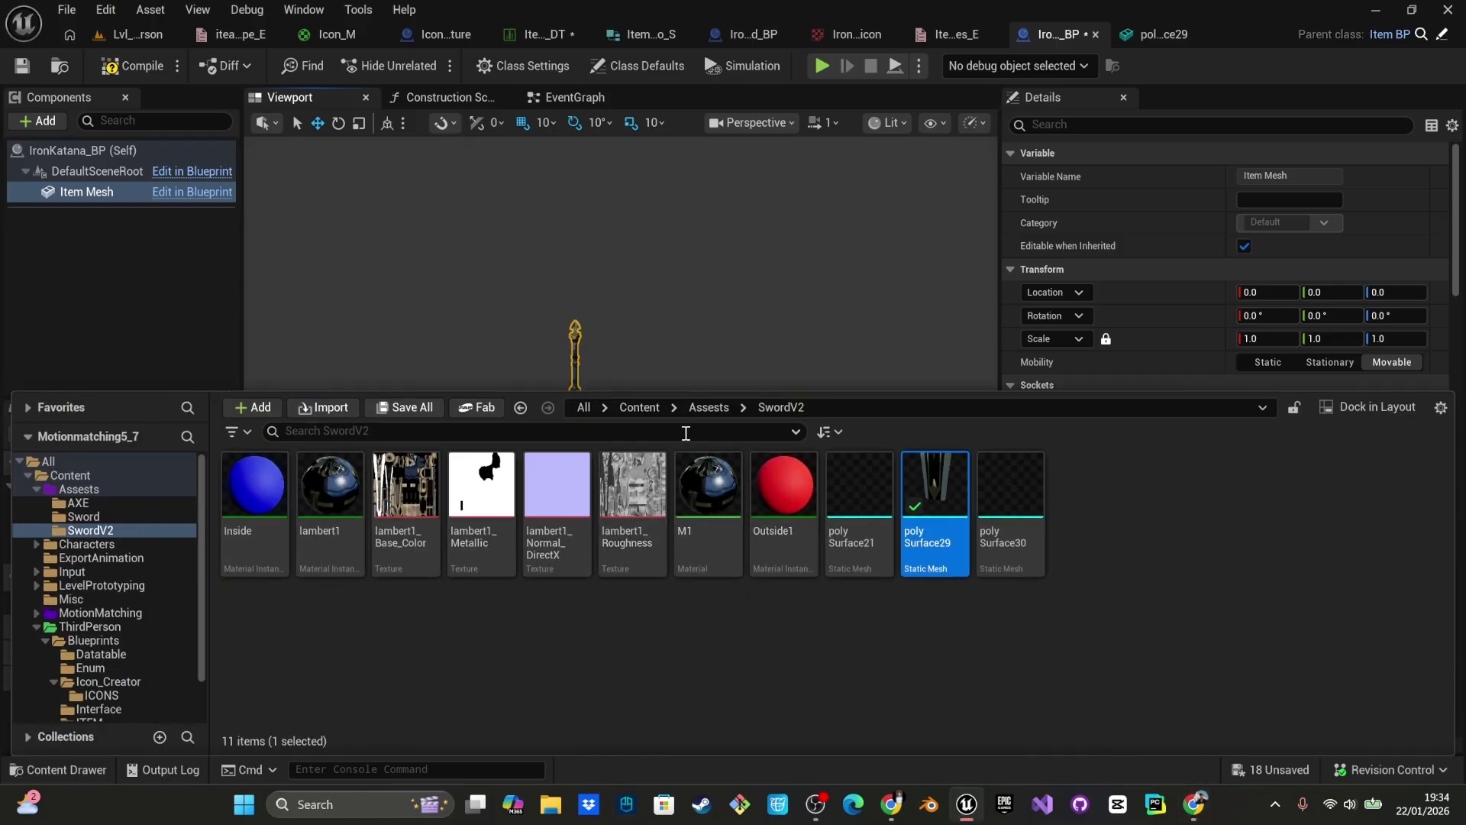
{"action": "left_click", "coordinate": [709, 407]}
{"action": "left_click", "coordinate": [634, 407]}
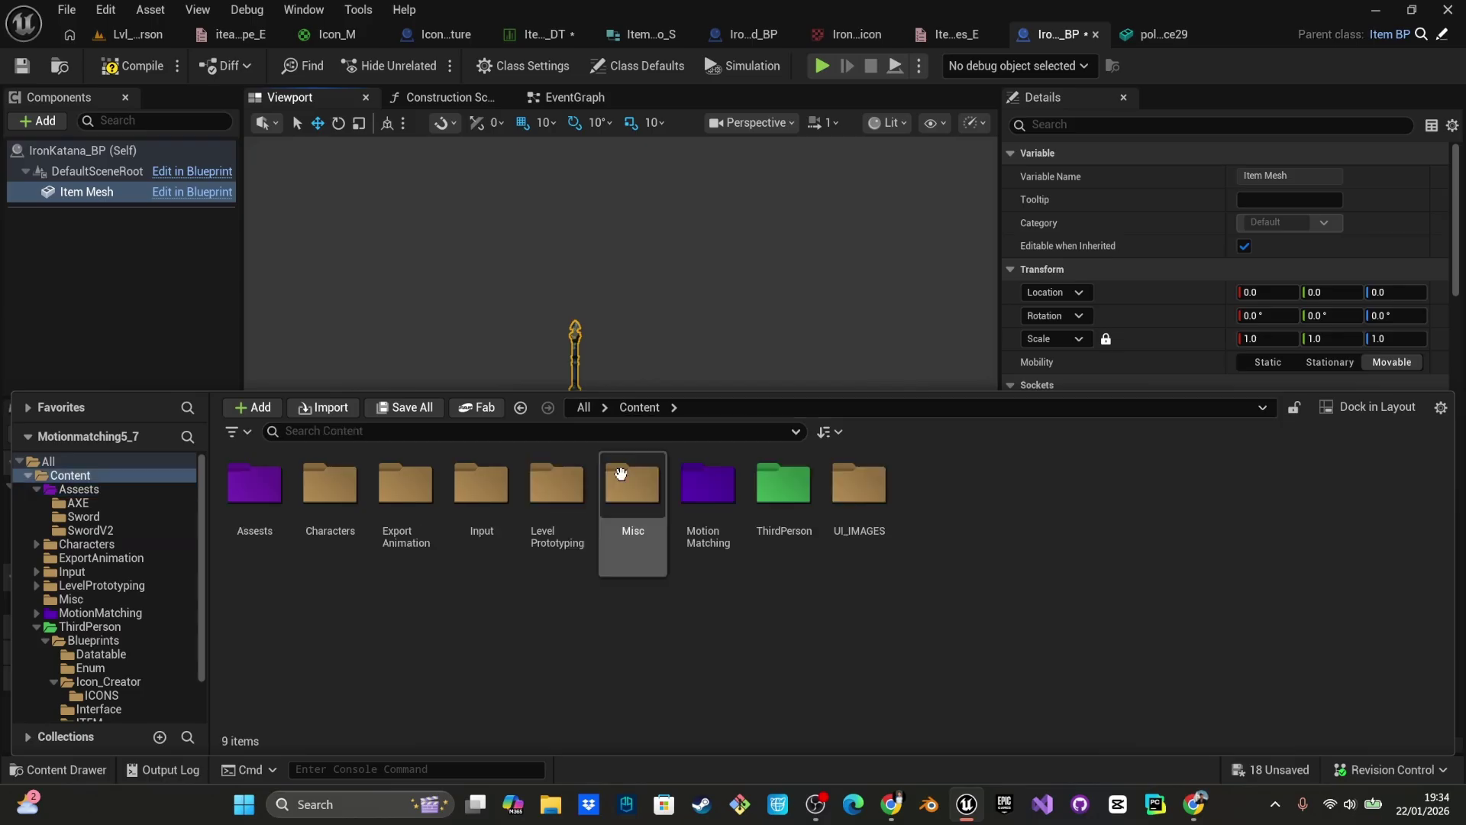
{"action": "left_click", "coordinate": [792, 484]}
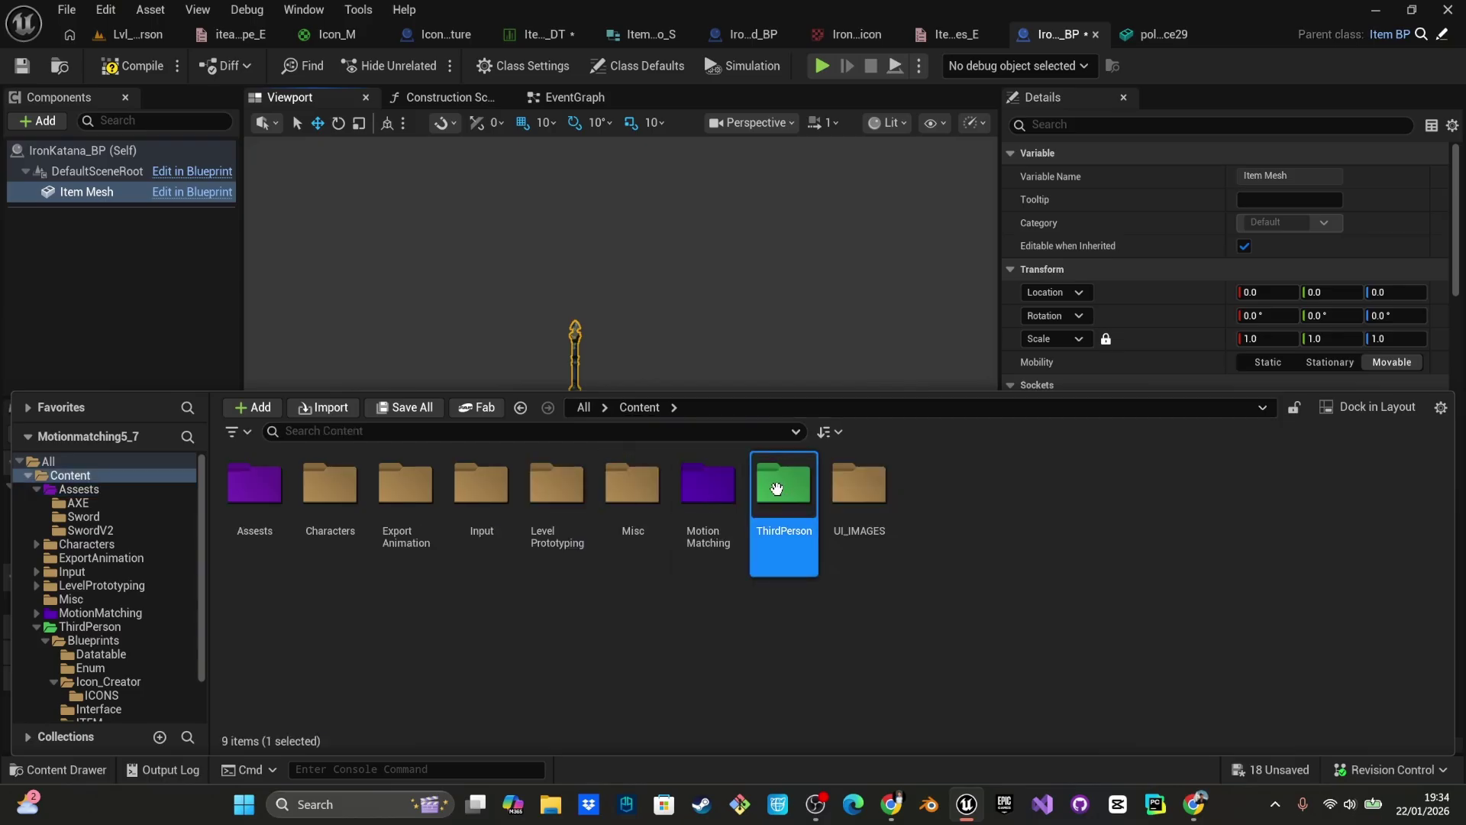
{"action": "double_click", "coordinate": [793, 485]}
{"action": "double_click", "coordinate": [260, 489]}
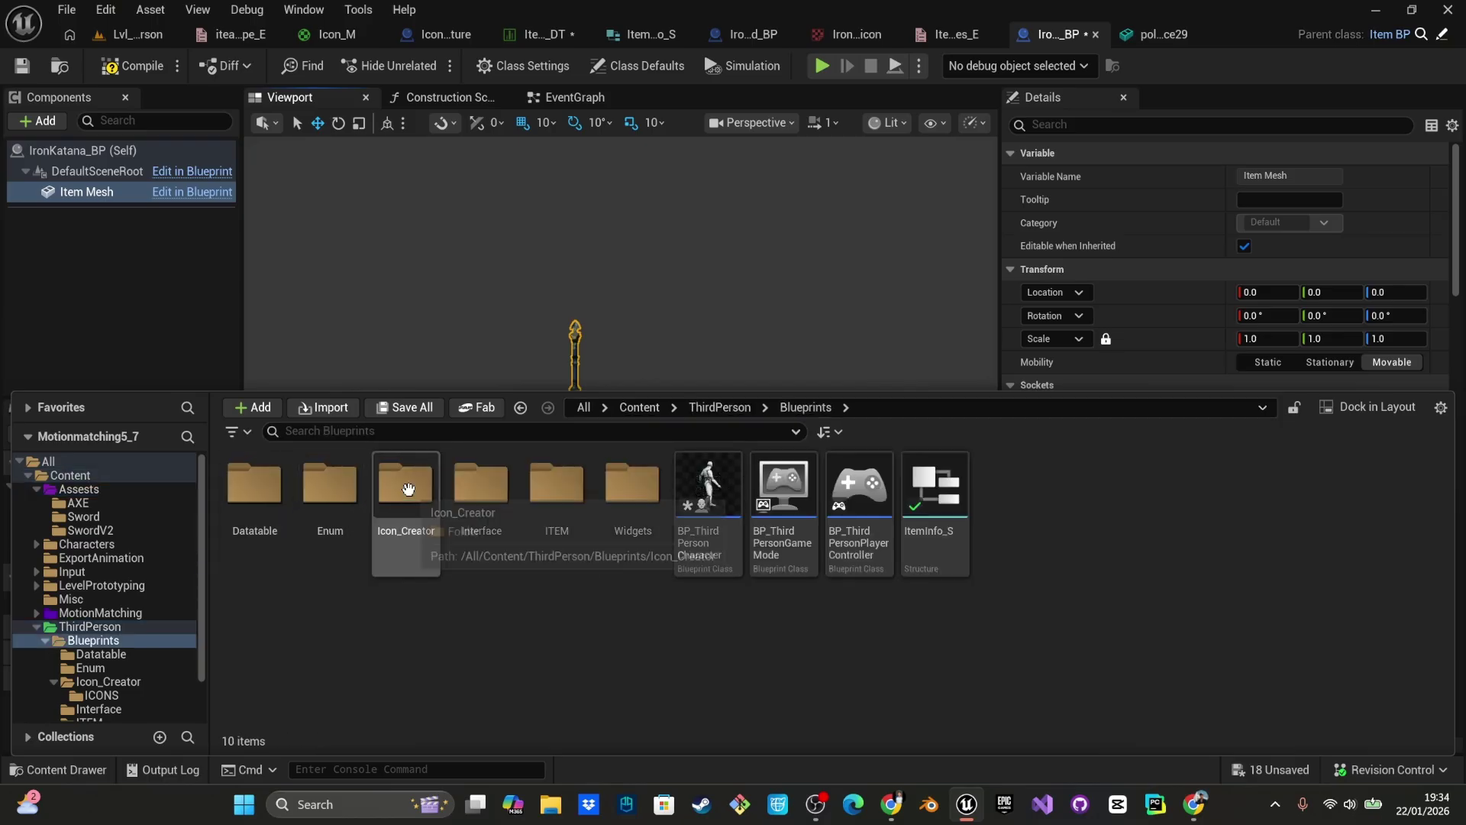
{"action": "double_click", "coordinate": [405, 489]}
{"action": "double_click", "coordinate": [330, 485]}
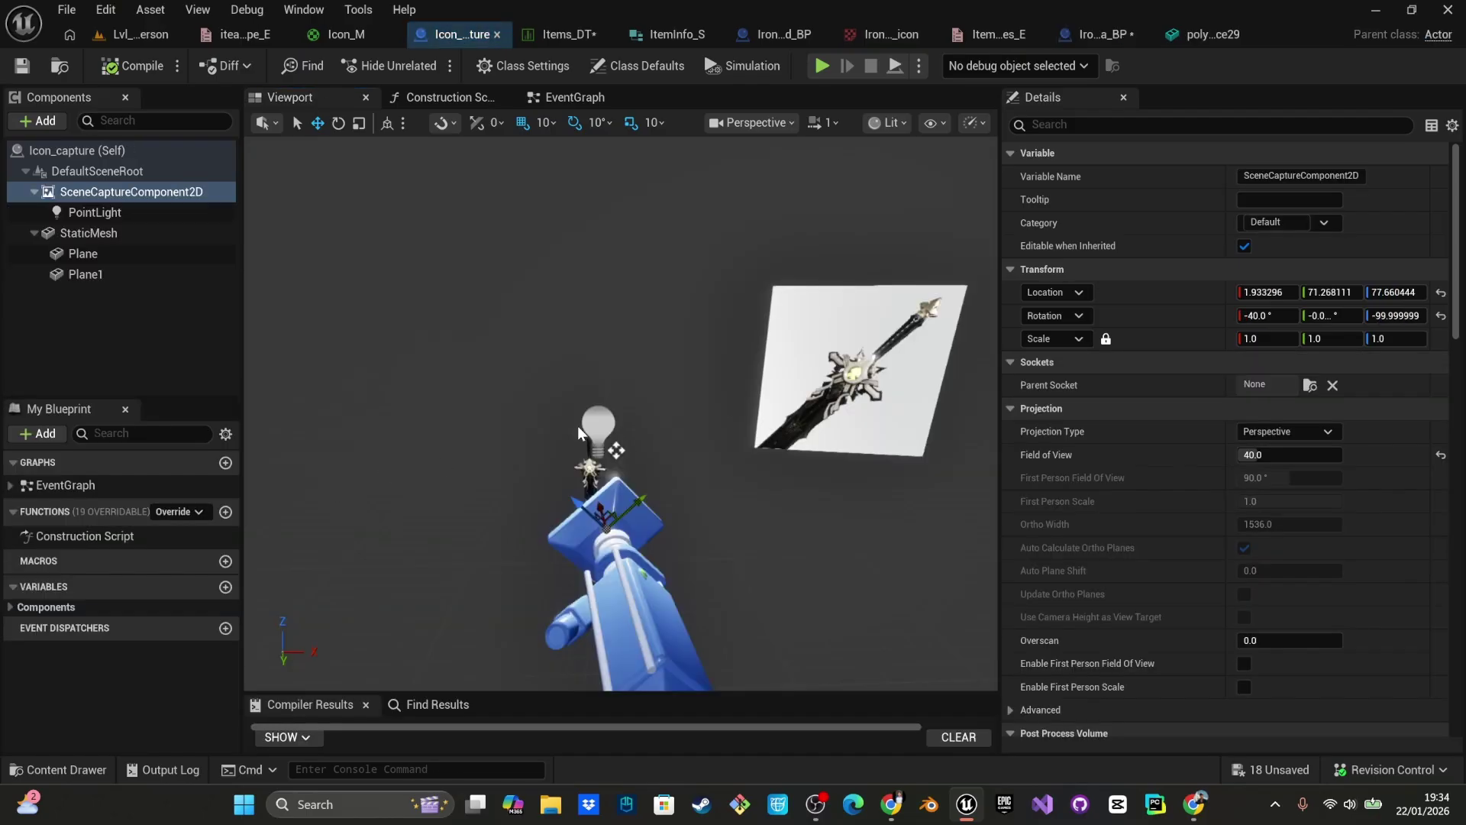
- Replace the static mesh in Icon_capture with polySurface29 and inspect the sword's framing on the preview plane
{"action": "left_click", "coordinate": [616, 451]}
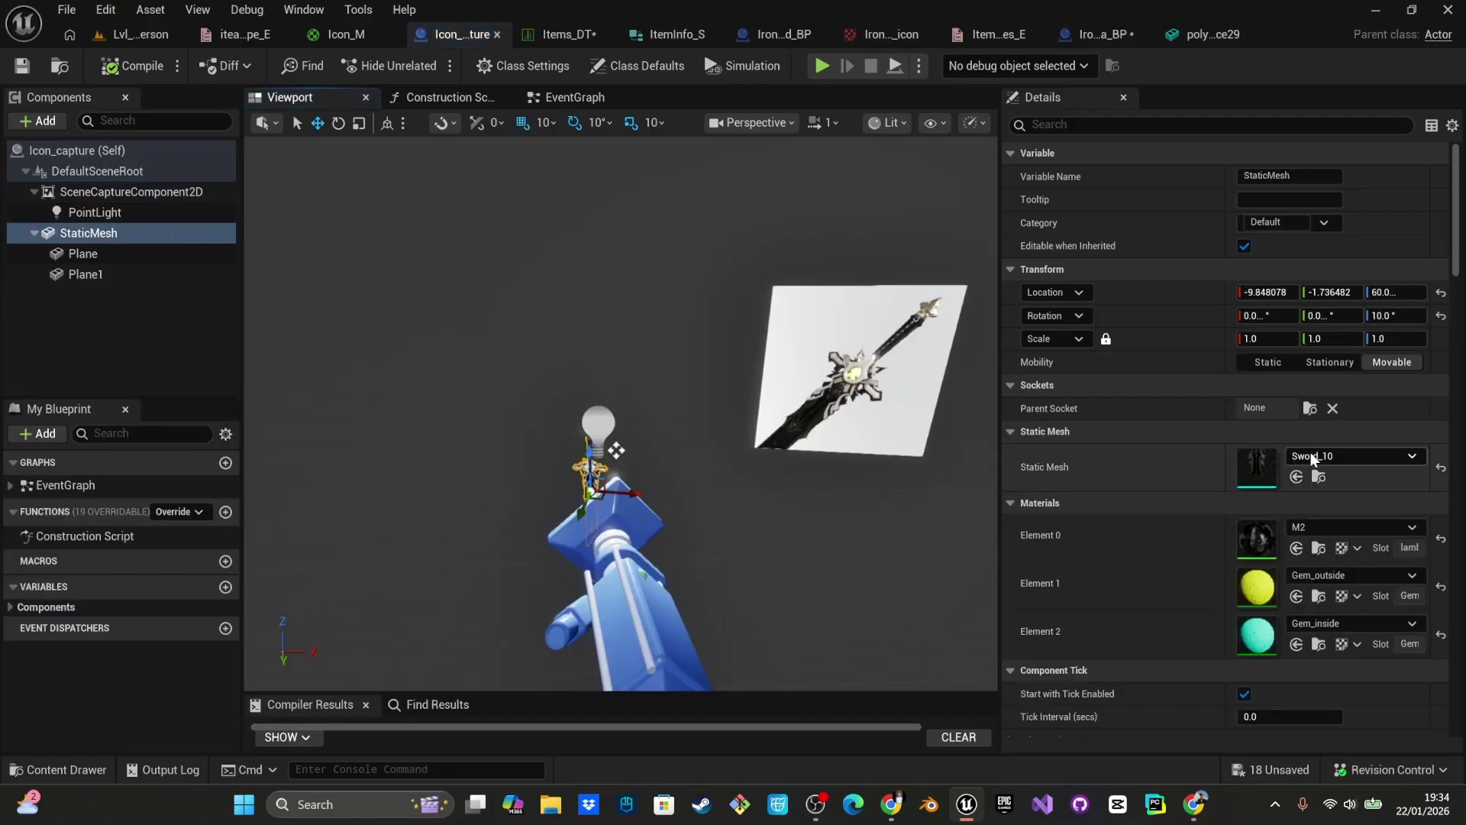
{"action": "left_click", "coordinate": [1351, 456]}
{"action": "type", "text": "po"}
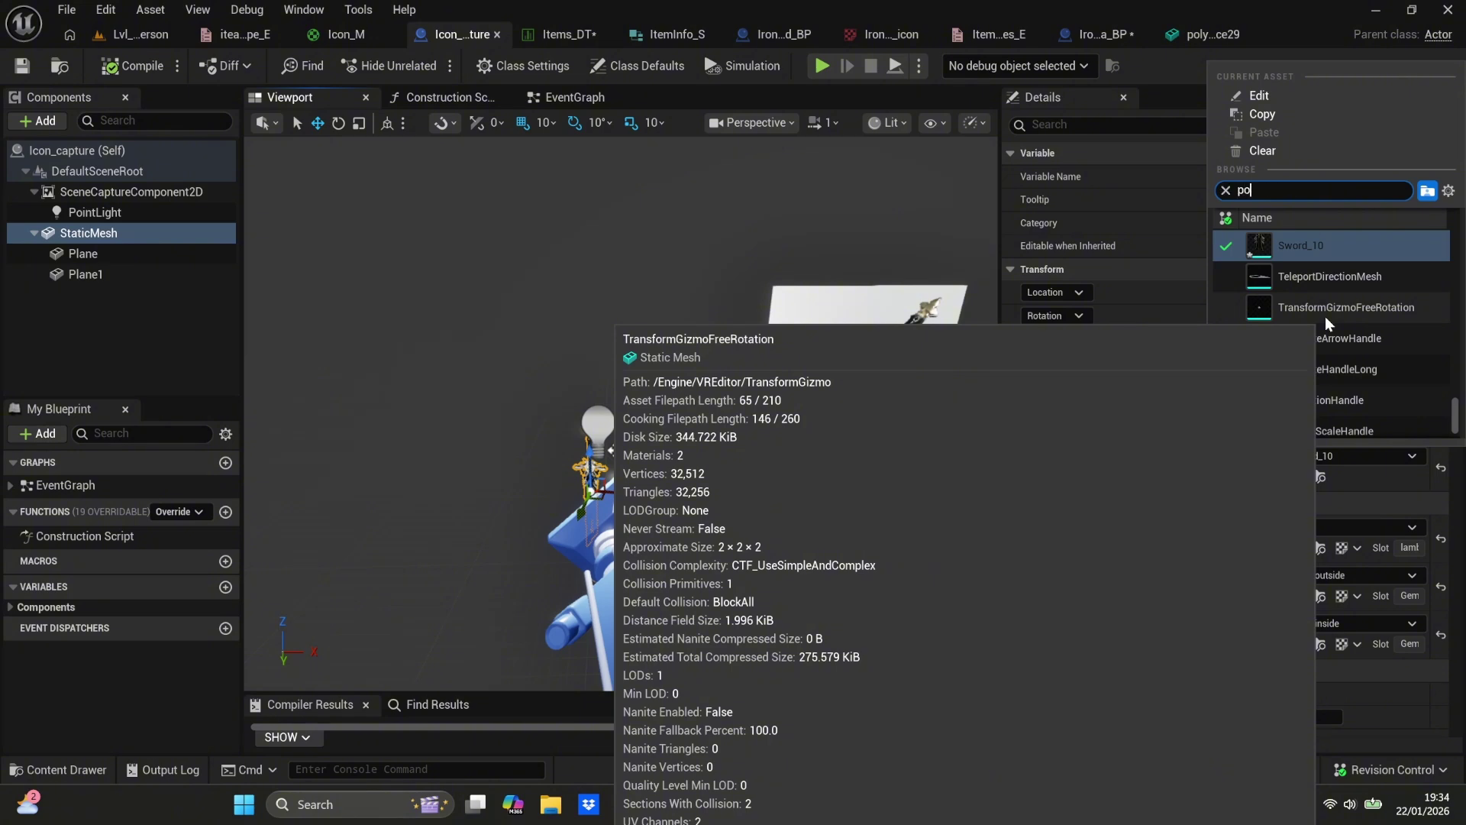
{"action": "type", "text": "ly"}
{"action": "left_click", "coordinate": [1326, 318]}
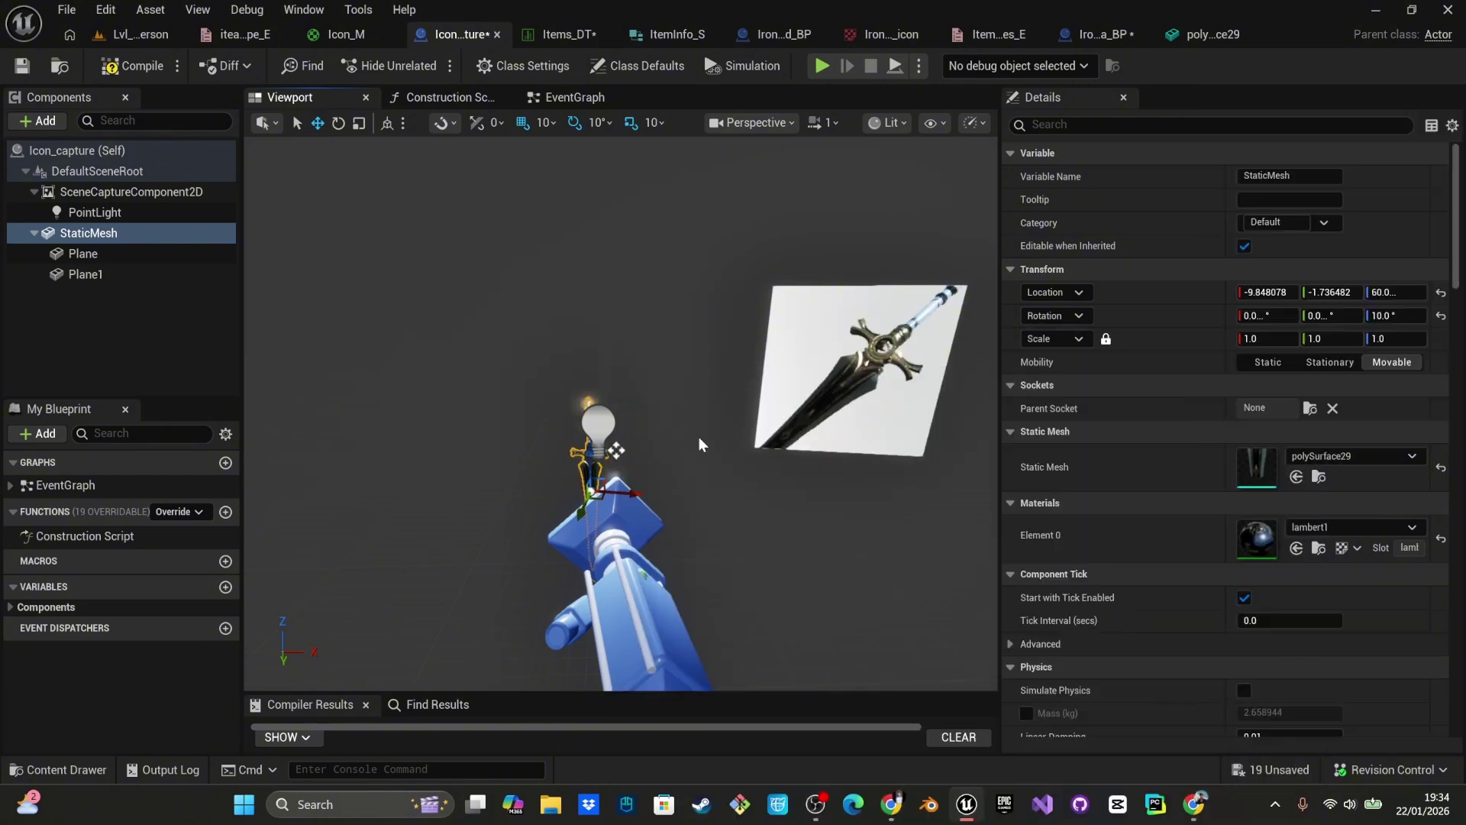
{"action": "right_click_drag", "start_coordinate": [724, 441], "coordinate": [710, 446]}
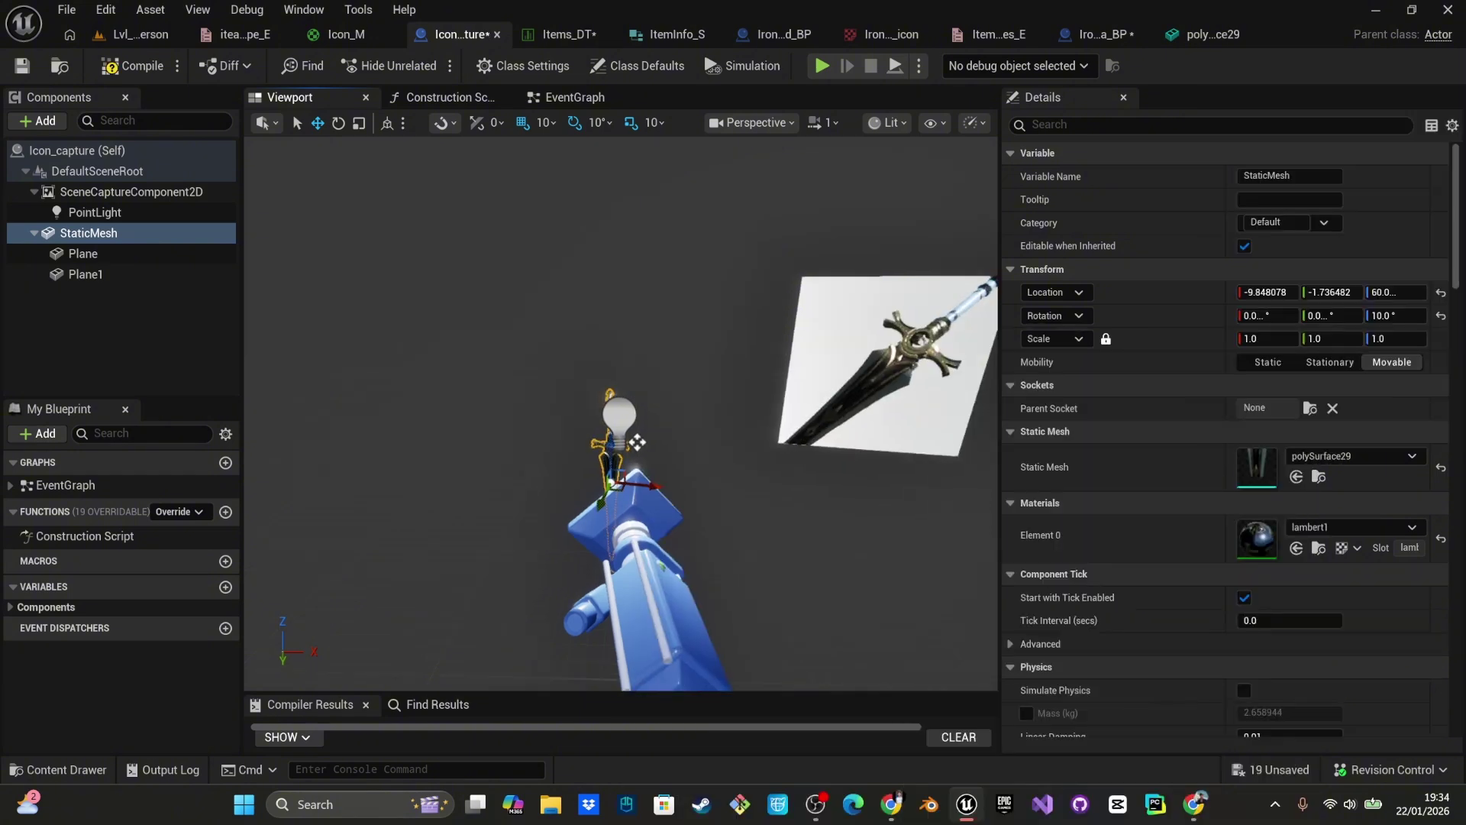
{"action": "mouse_move", "coordinate": [503, 497]}
{"action": "right_mouse_down"}
{"action": "mouse_move", "coordinate": [580, 497]}
{"action": "mouse_move", "coordinate": [503, 498]}
{"action": "right_mouse_up"}
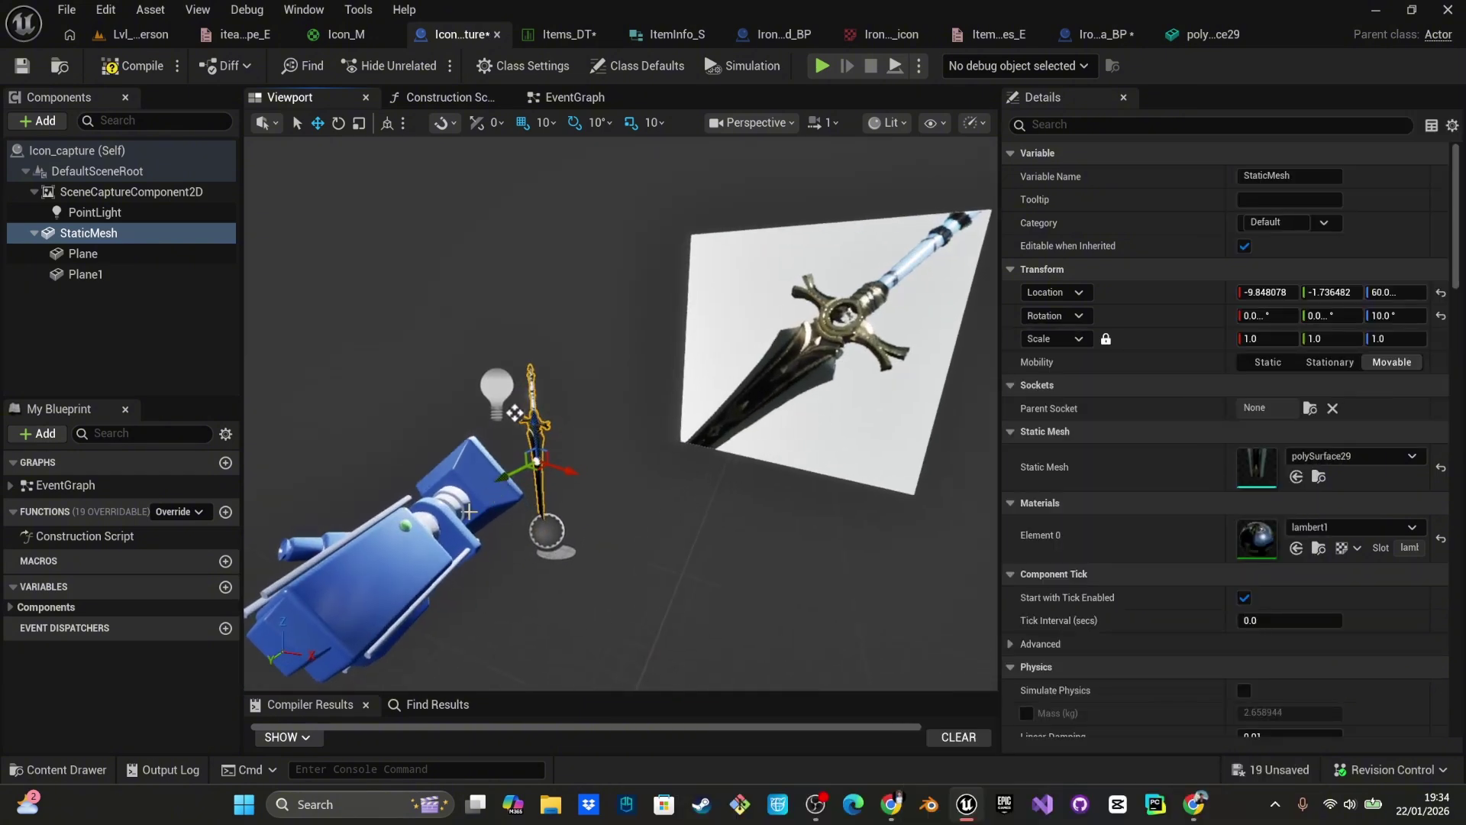
{"action": "left_click", "coordinate": [469, 511]}
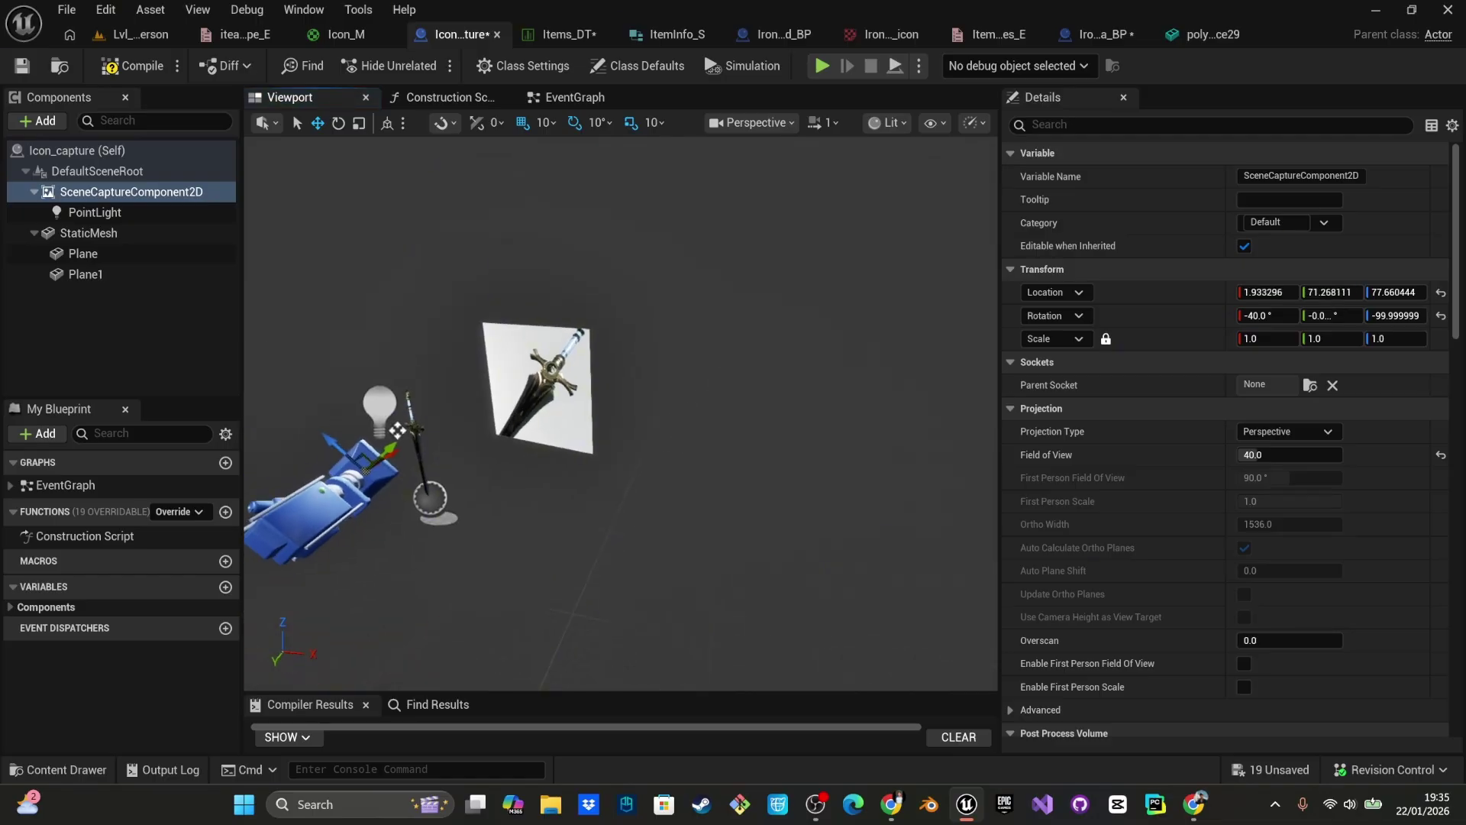
{"action": "mouse_move", "coordinate": [527, 436]}
{"action": "right_mouse_down"}
{"action": "mouse_move", "coordinate": [510, 409]}
{"action": "mouse_move", "coordinate": [539, 416]}
{"action": "mouse_move", "coordinate": [527, 408]}
{"action": "right_mouse_up"}
- Create a static texture from the Icon_Render render target in the Icon_Creator folder
{"action": "key", "text": "ctrl+space"}
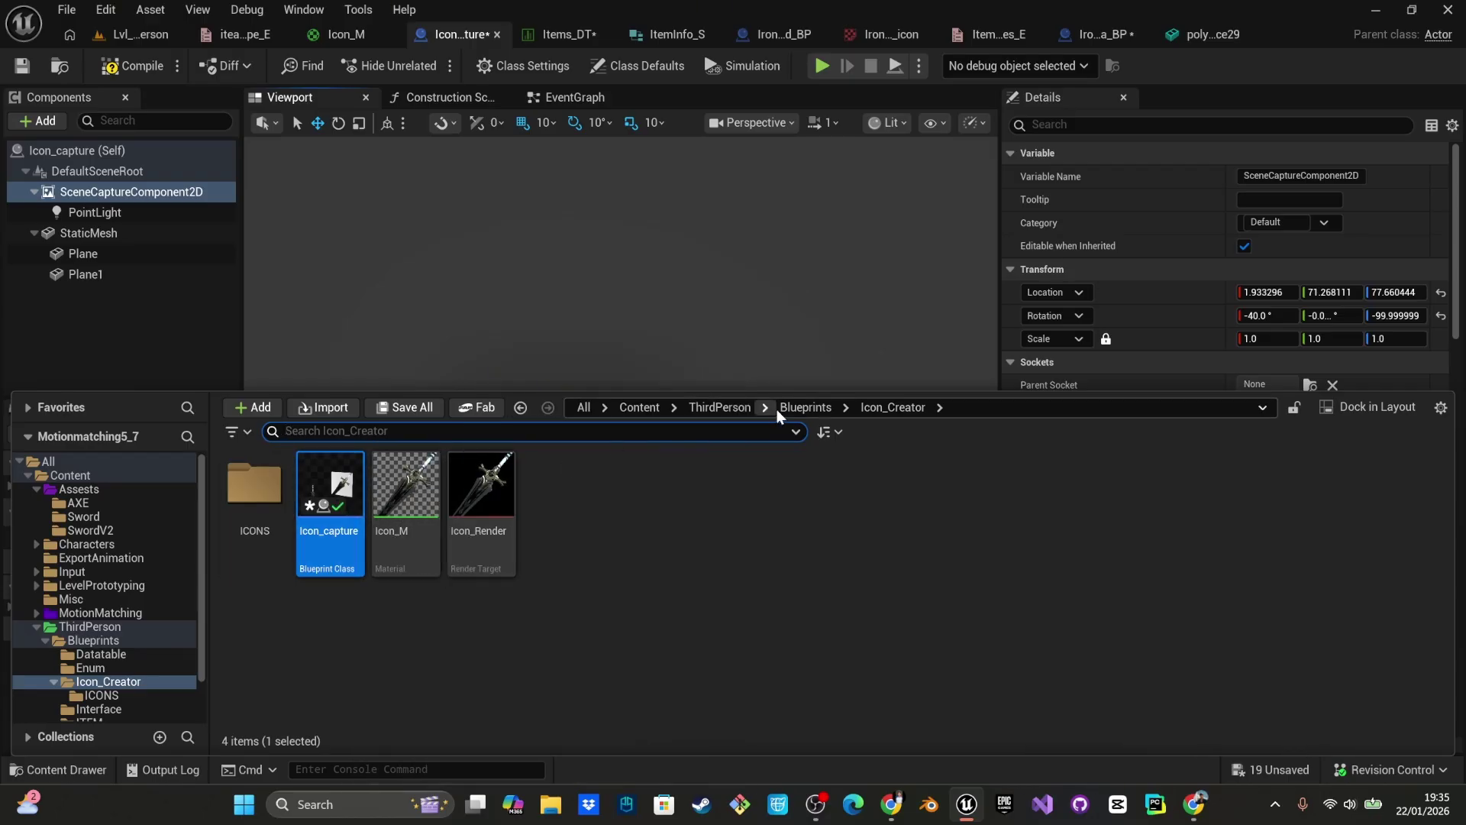
{"action": "right_click", "coordinate": [481, 492]}
{"action": "left_click", "coordinate": [581, 302]}
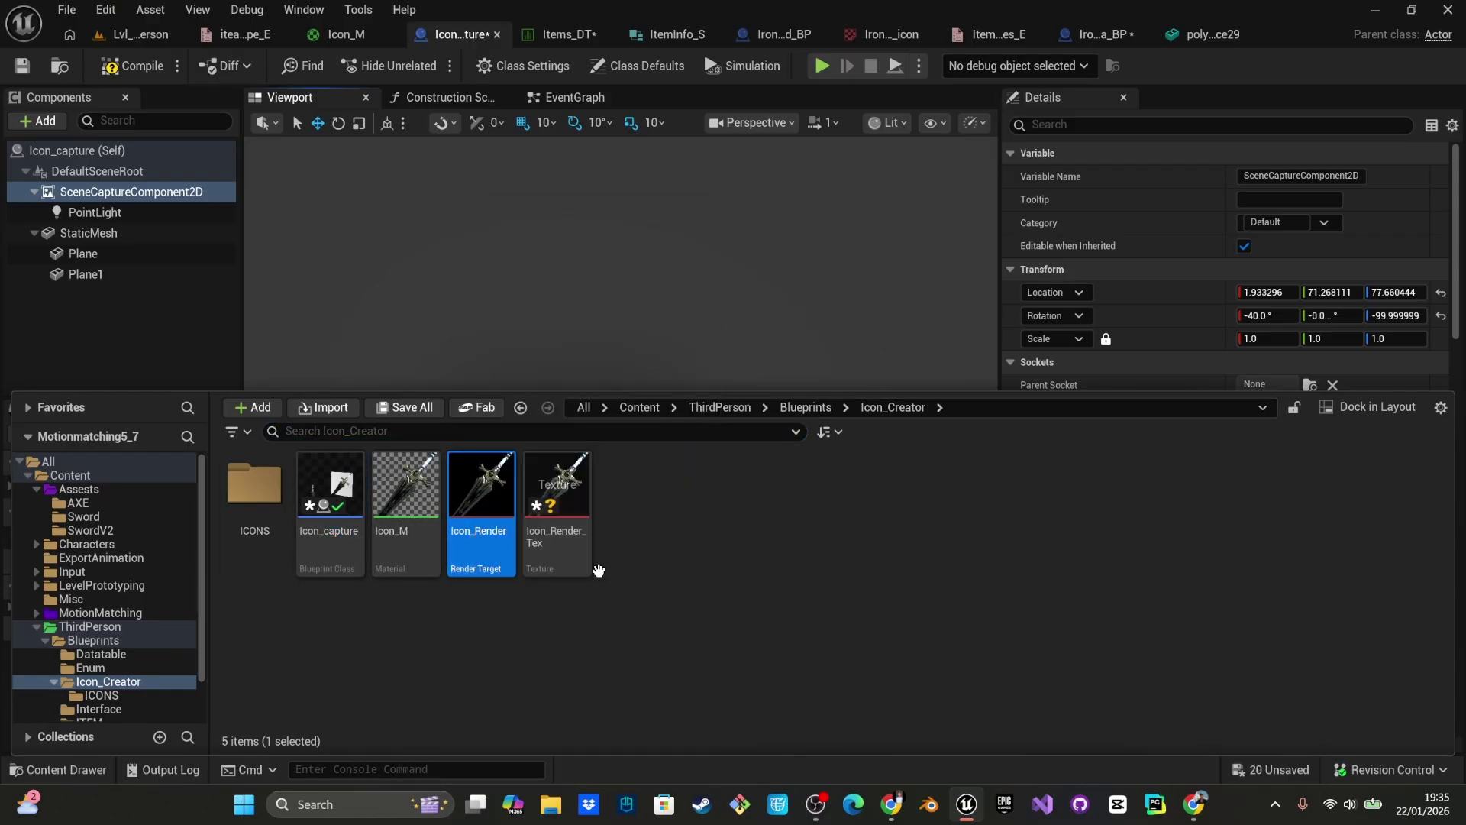
- Open the Icon_Render_Tex texture, set its Min Alpha to 1 and Max Alpha to 0, and save it
{"action": "double_click", "coordinate": [562, 475]}
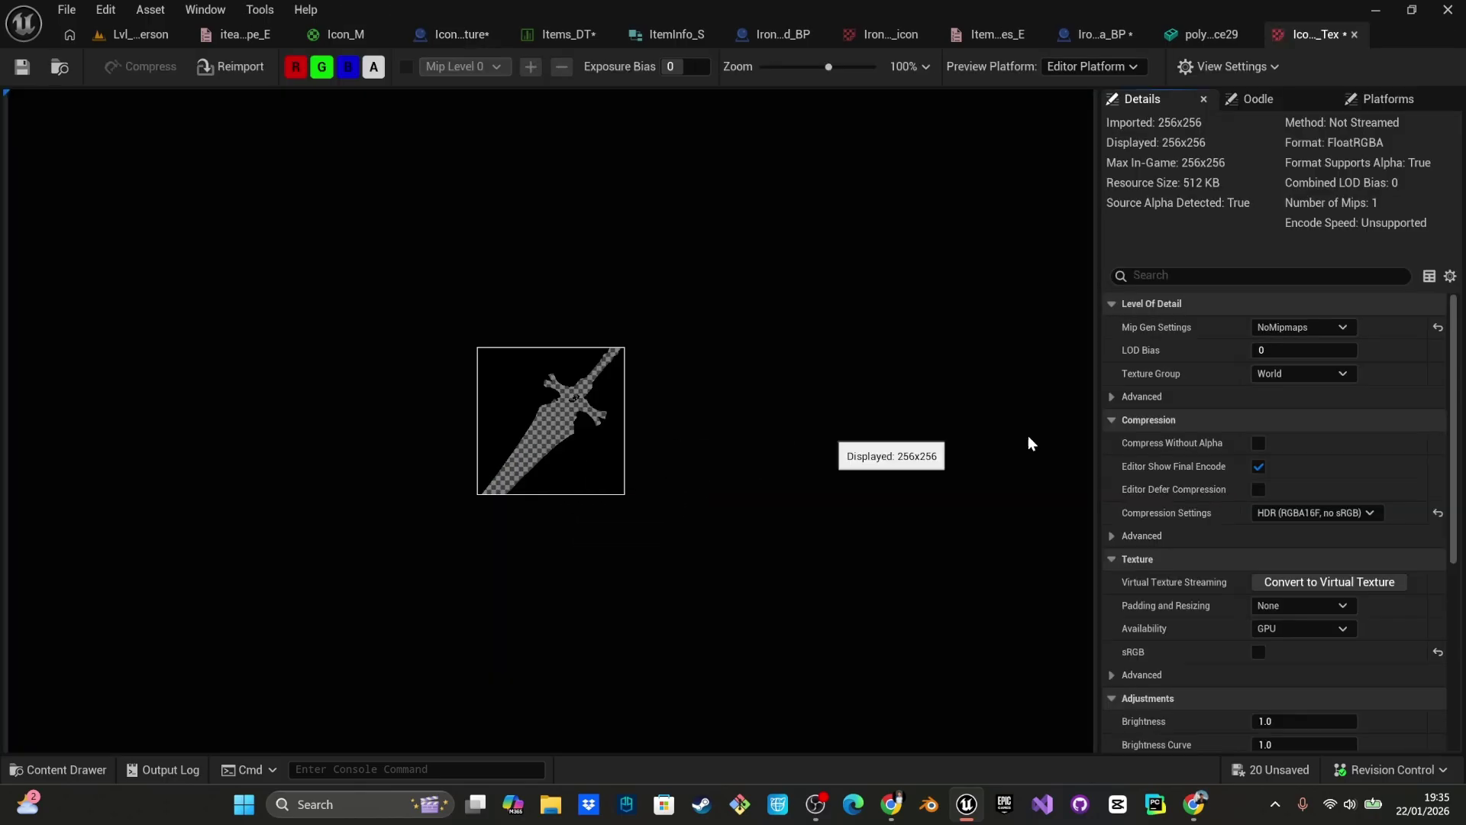
{"action": "scroll", "coordinate": [1241, 580], "scroll_direction": "down", "scroll_amount": 5}
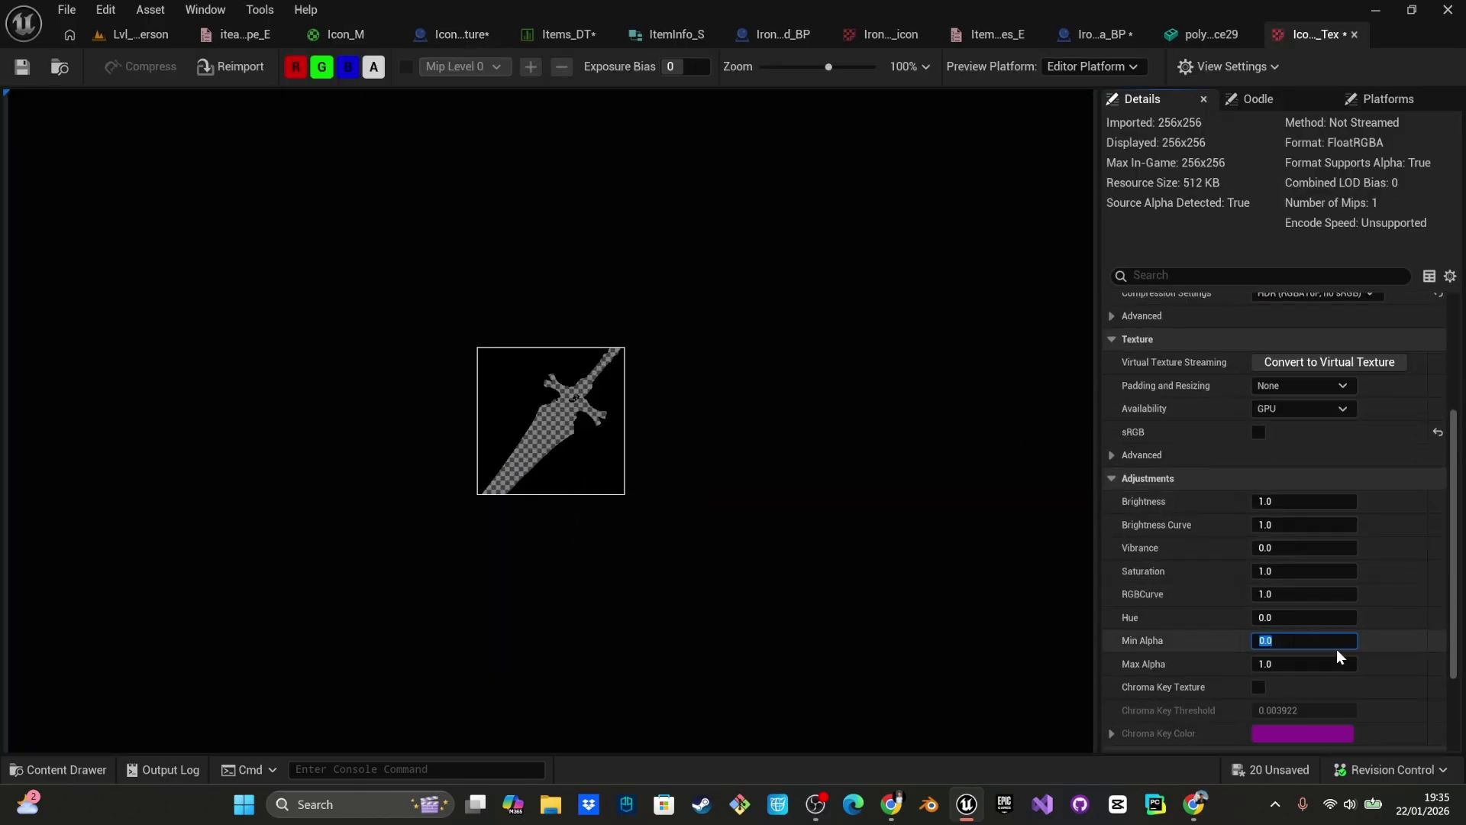
{"action": "type", "text": "1"}
{"action": "key", "text": "Tab"}
{"action": "type", "text": "0"}
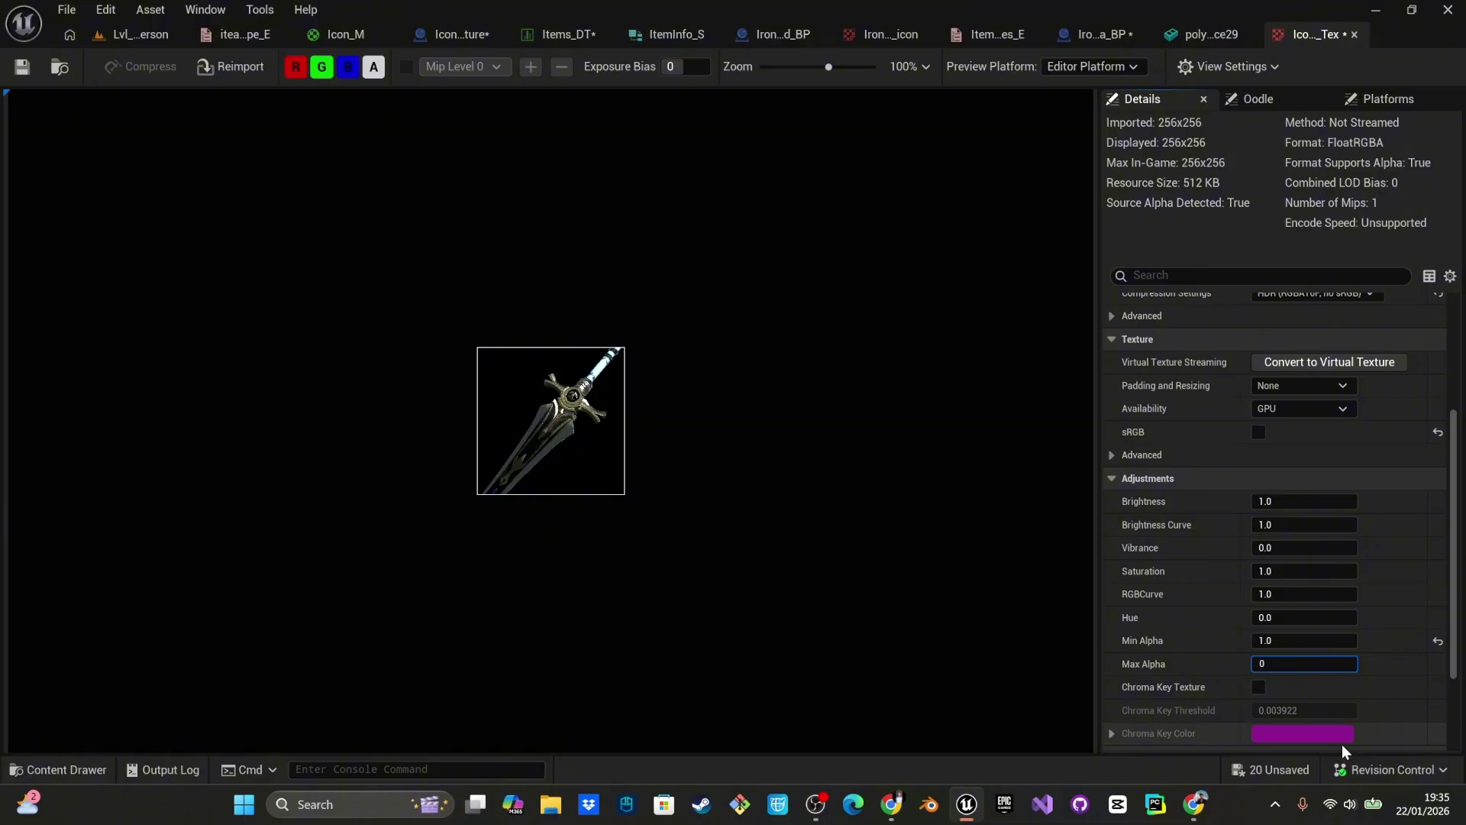
{"action": "key", "text": "Return"}
{"action": "scroll", "coordinate": [581, 485], "scroll_direction": "up", "scroll_amount": 3}
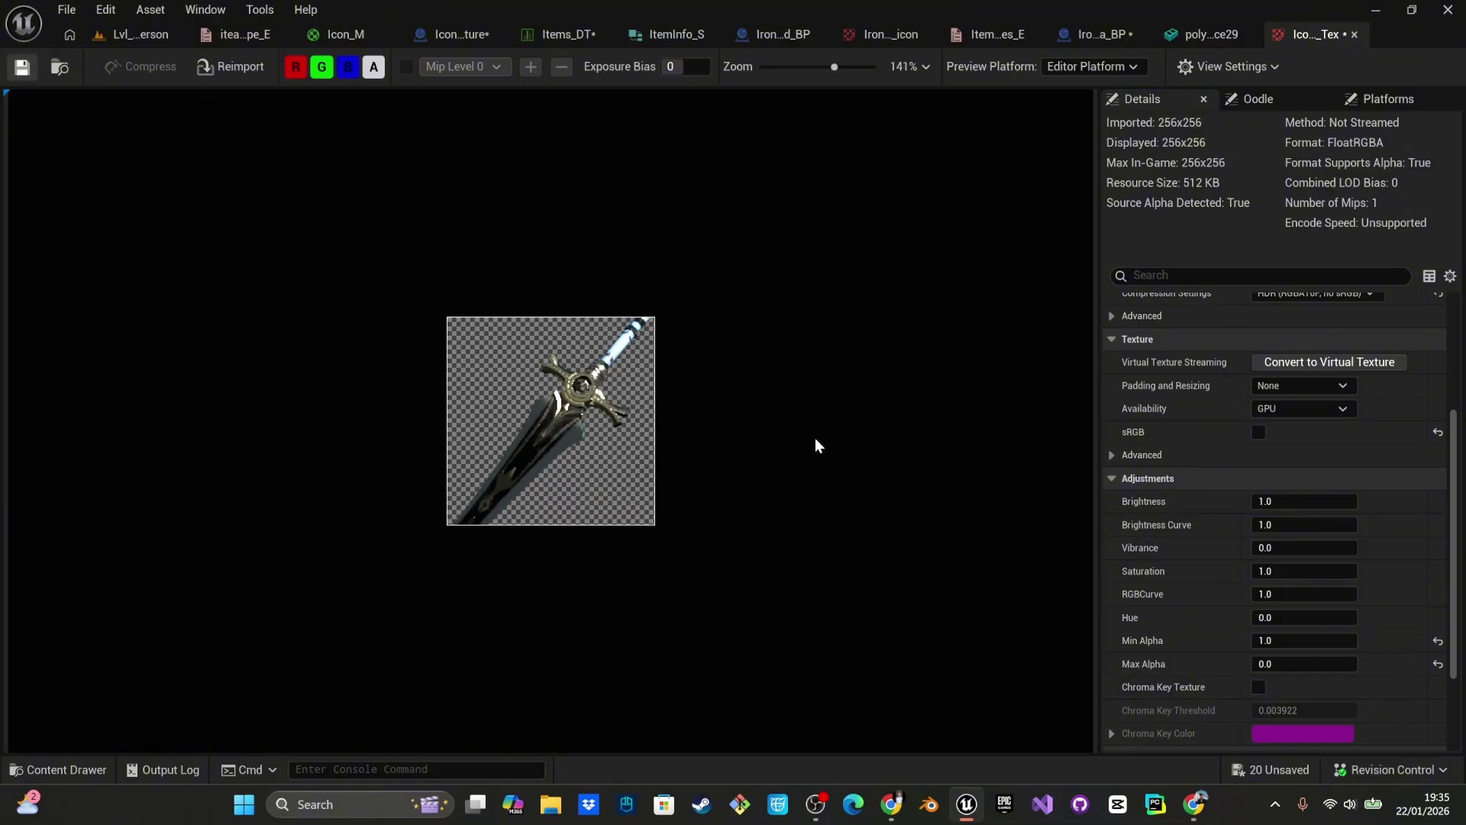
- Add a new row named IronKatana to the Items_DT data table
{"action": "left_click", "coordinate": [1207, 34]}
{"action": "left_click", "coordinate": [1093, 32]}
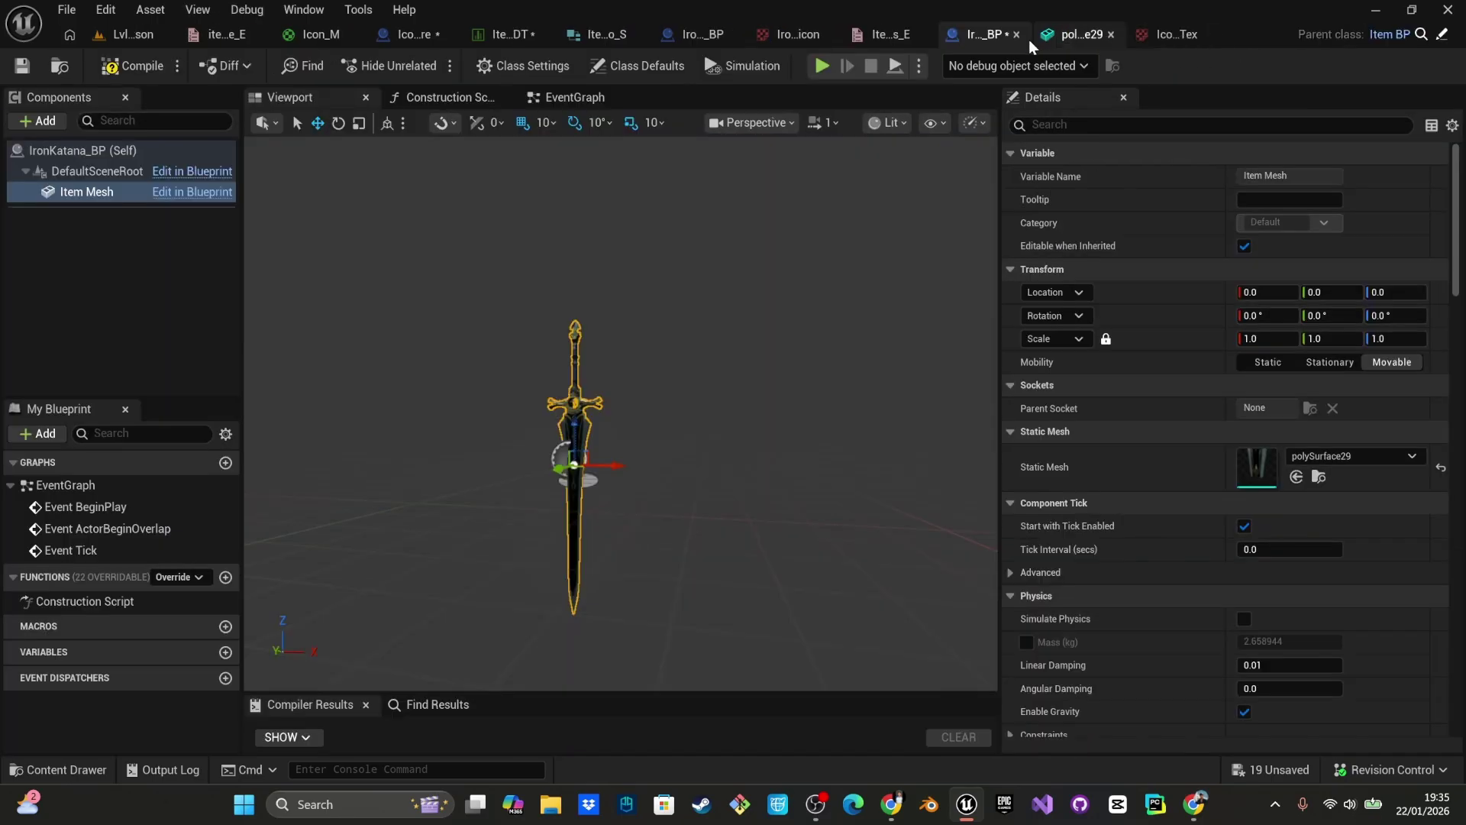
{"action": "left_click", "coordinate": [870, 40]}
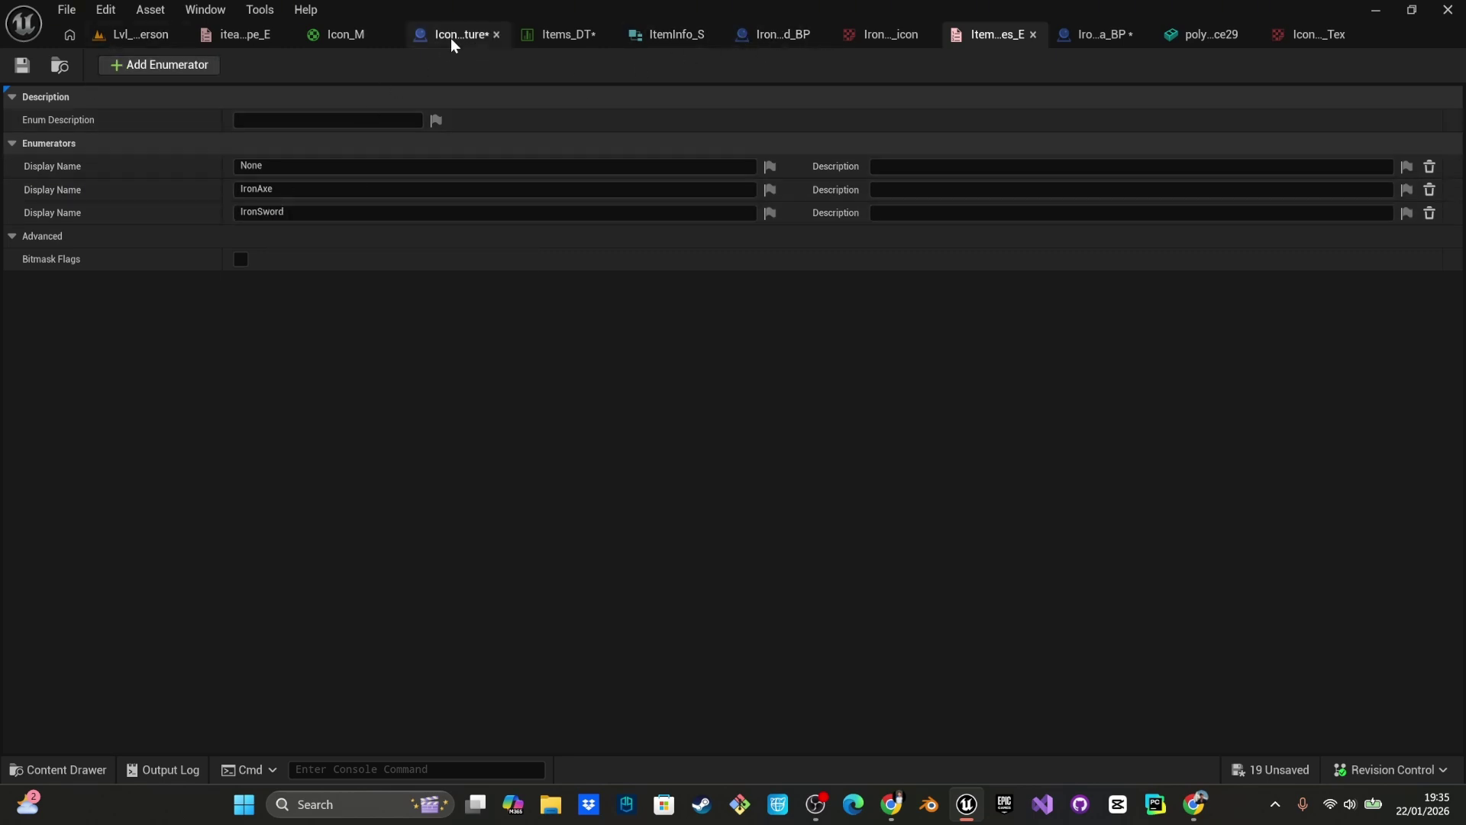
{"action": "left_click", "coordinate": [598, 29]}
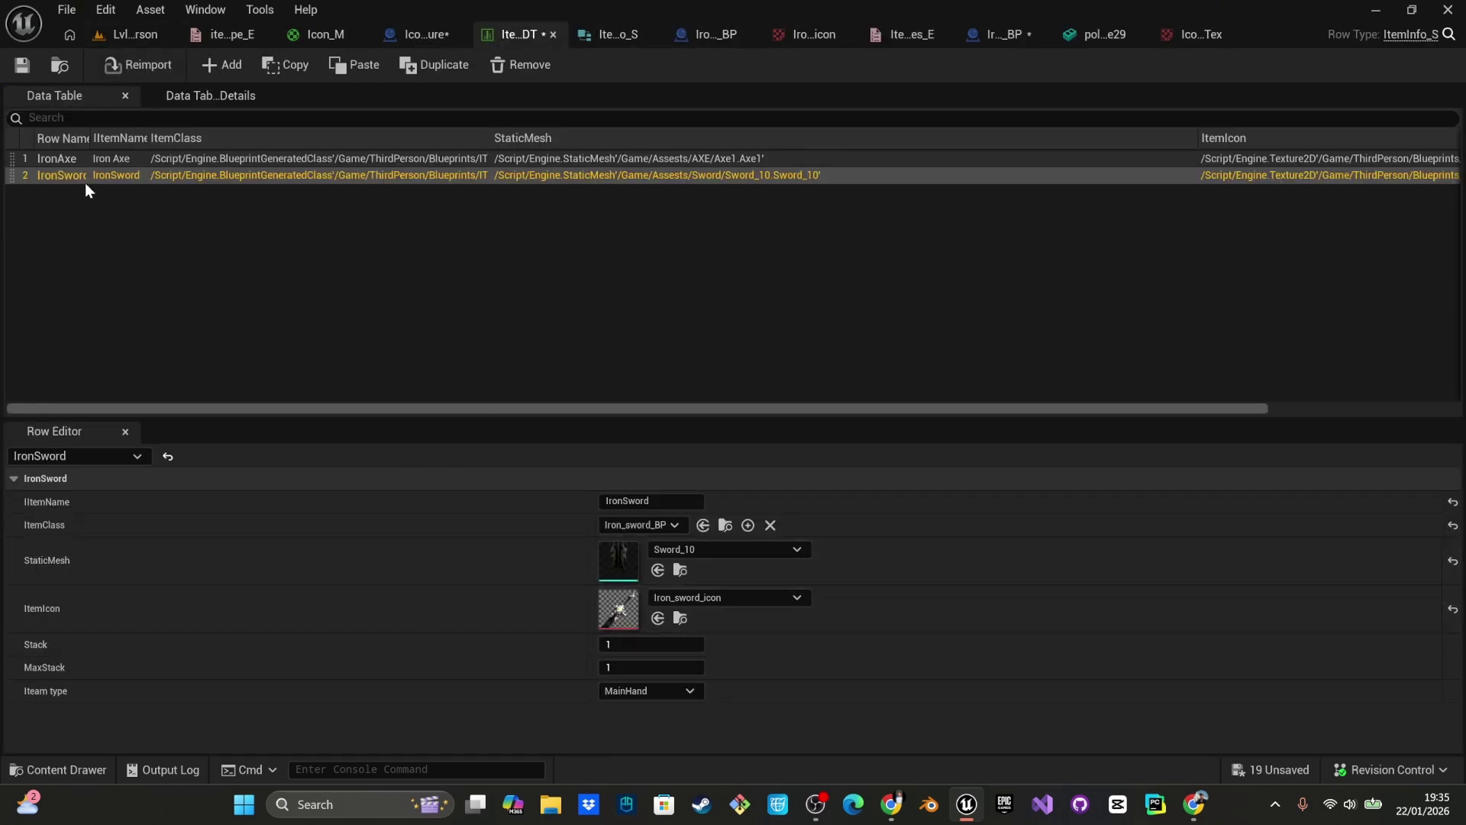
{"action": "left_click", "coordinate": [206, 65]}
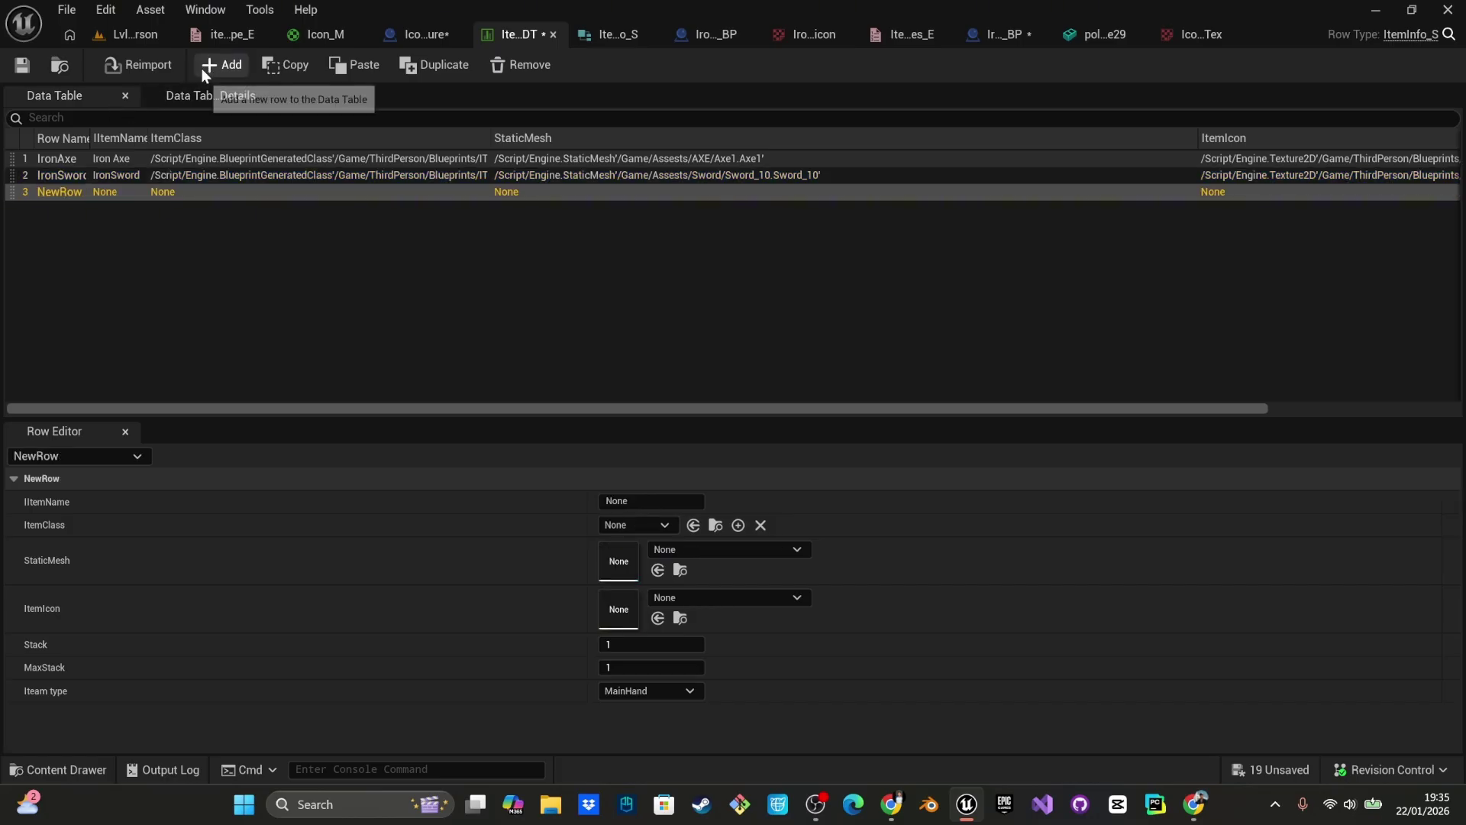
{"action": "double_click", "coordinate": [73, 190]}
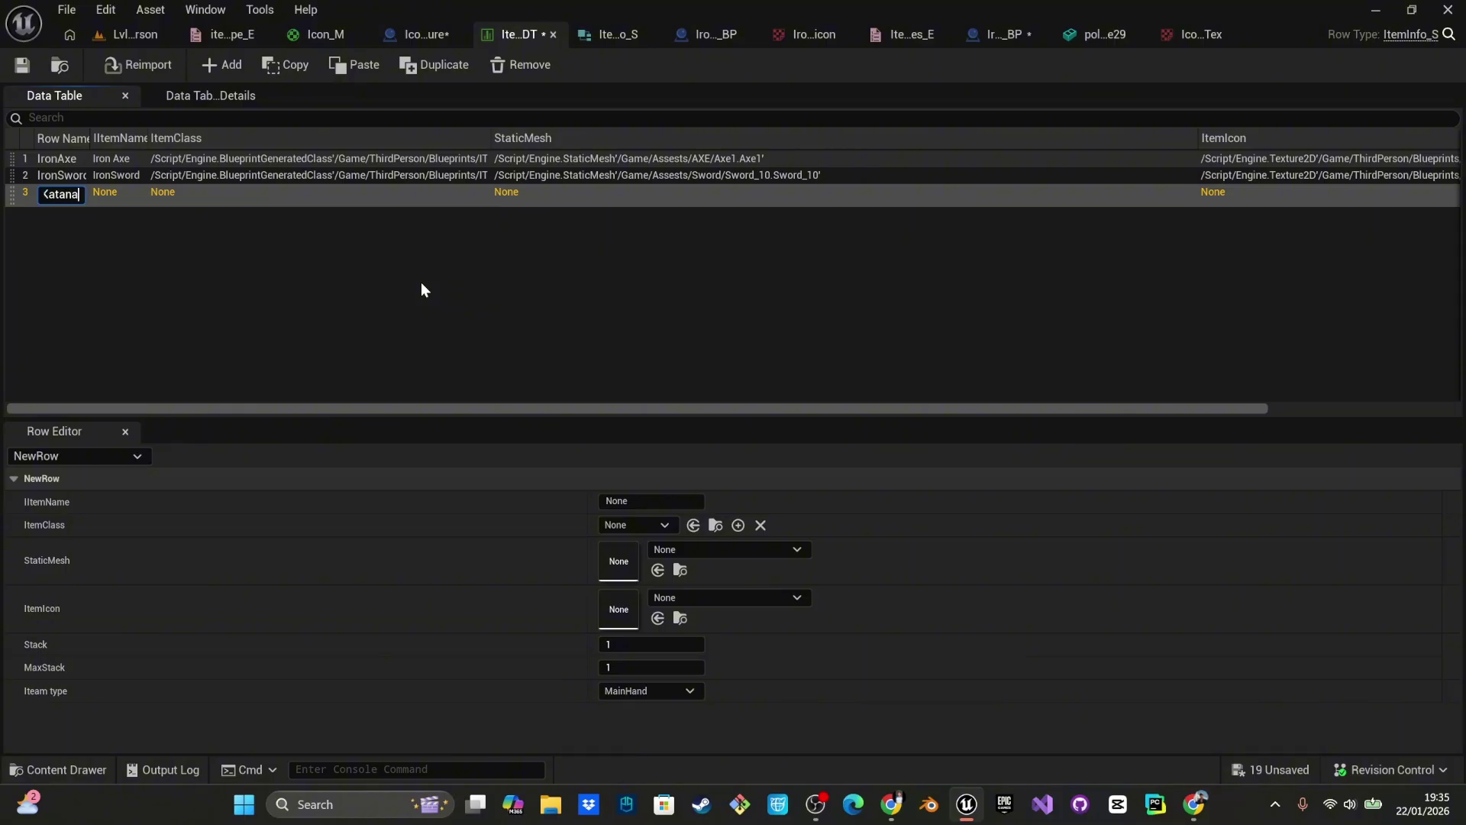
{"action": "key", "text": "Return"}
- Set the IronKatana row's item name to IronKatana and its item class to IronKatana_BP
{"action": "left_click", "coordinate": [671, 501]}
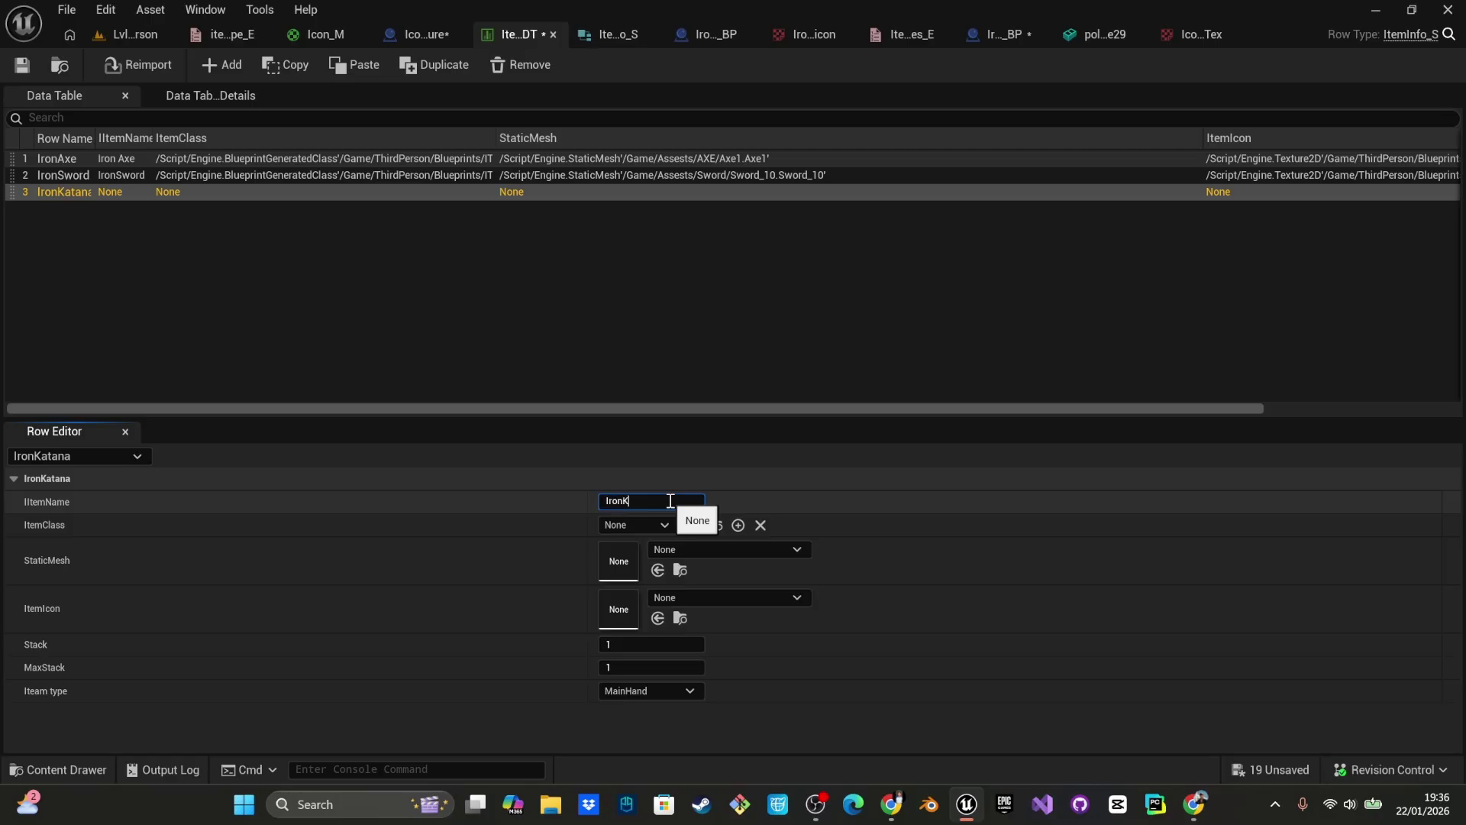
{"action": "key", "text": "Return"}
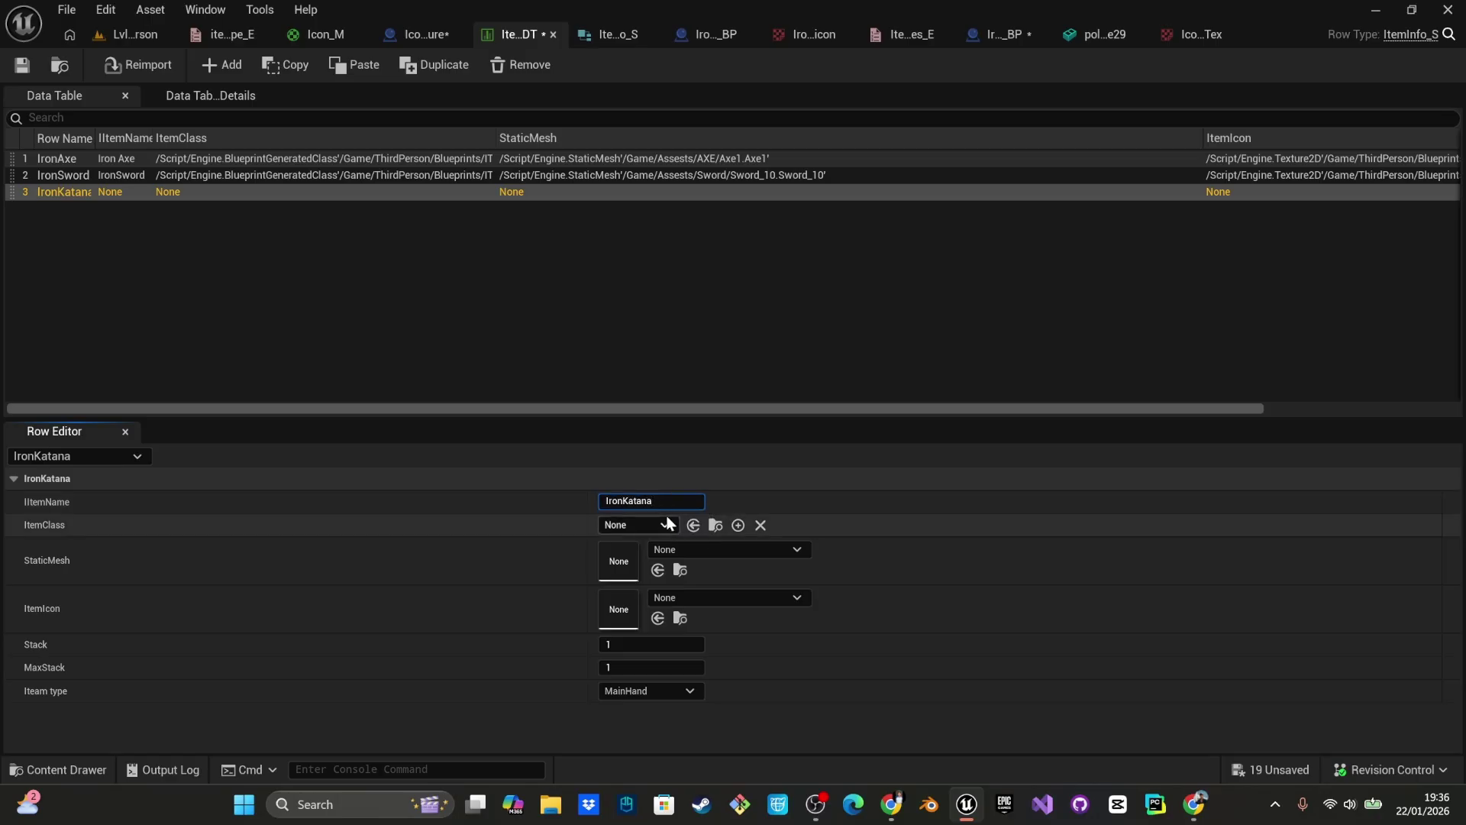
{"action": "left_click", "coordinate": [664, 525]}
{"action": "left_click", "coordinate": [681, 622]}
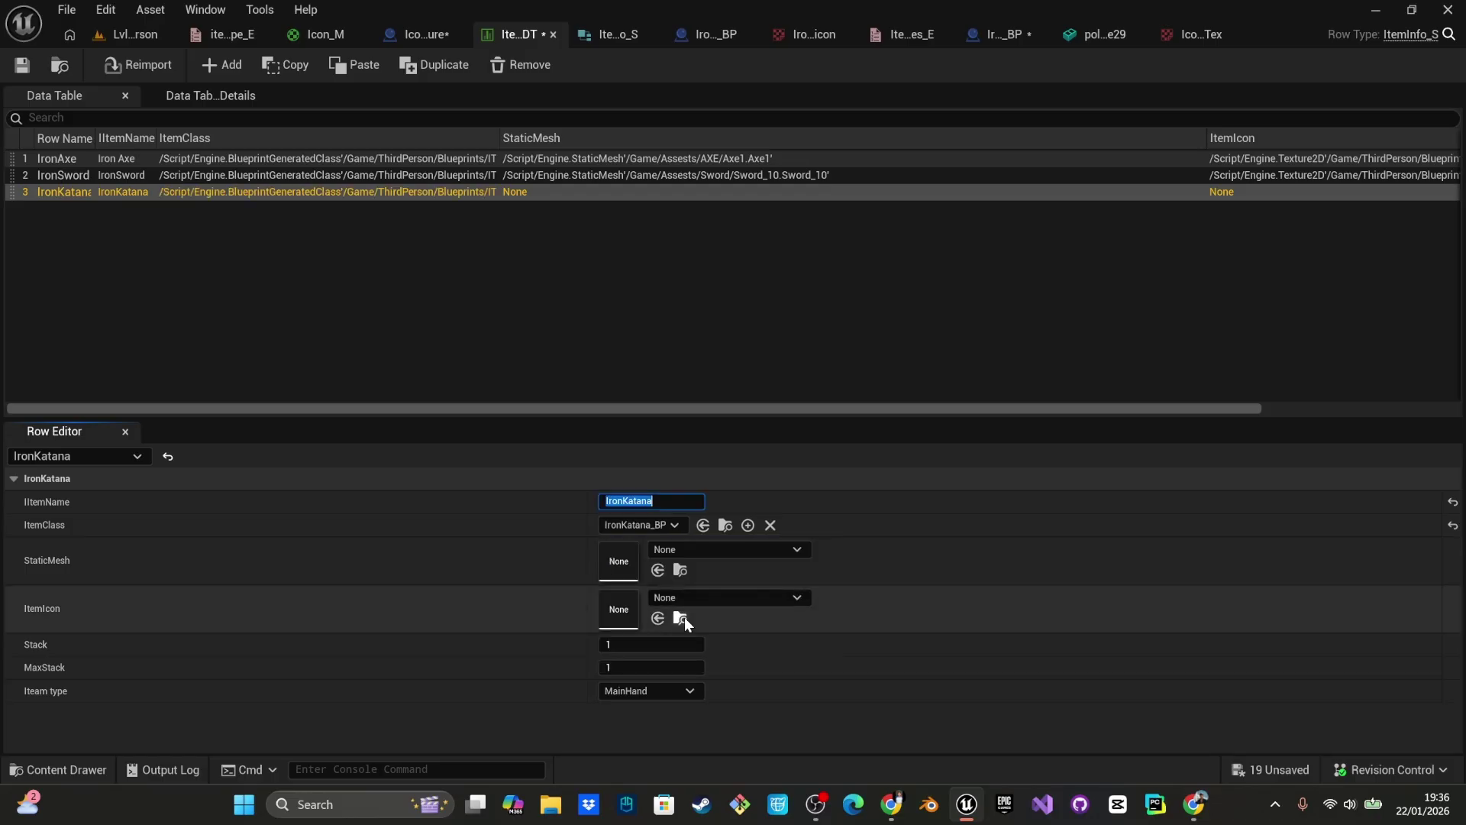
- Assign the polySurface29 static mesh to the IronKatana row
{"action": "left_click", "coordinate": [684, 550]}
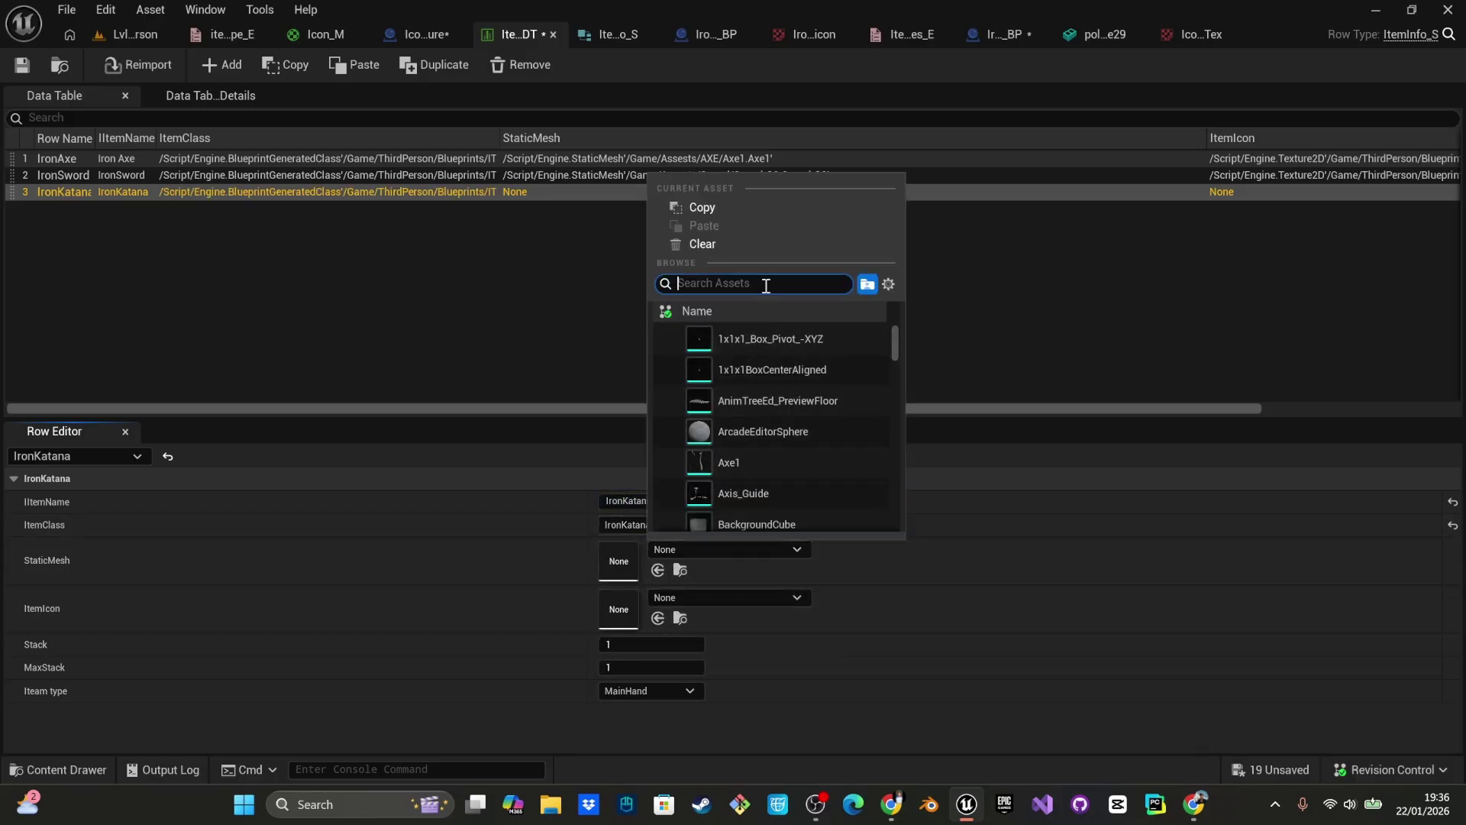
{"action": "type", "text": "poly"}
{"action": "left_click", "coordinate": [781, 364]}
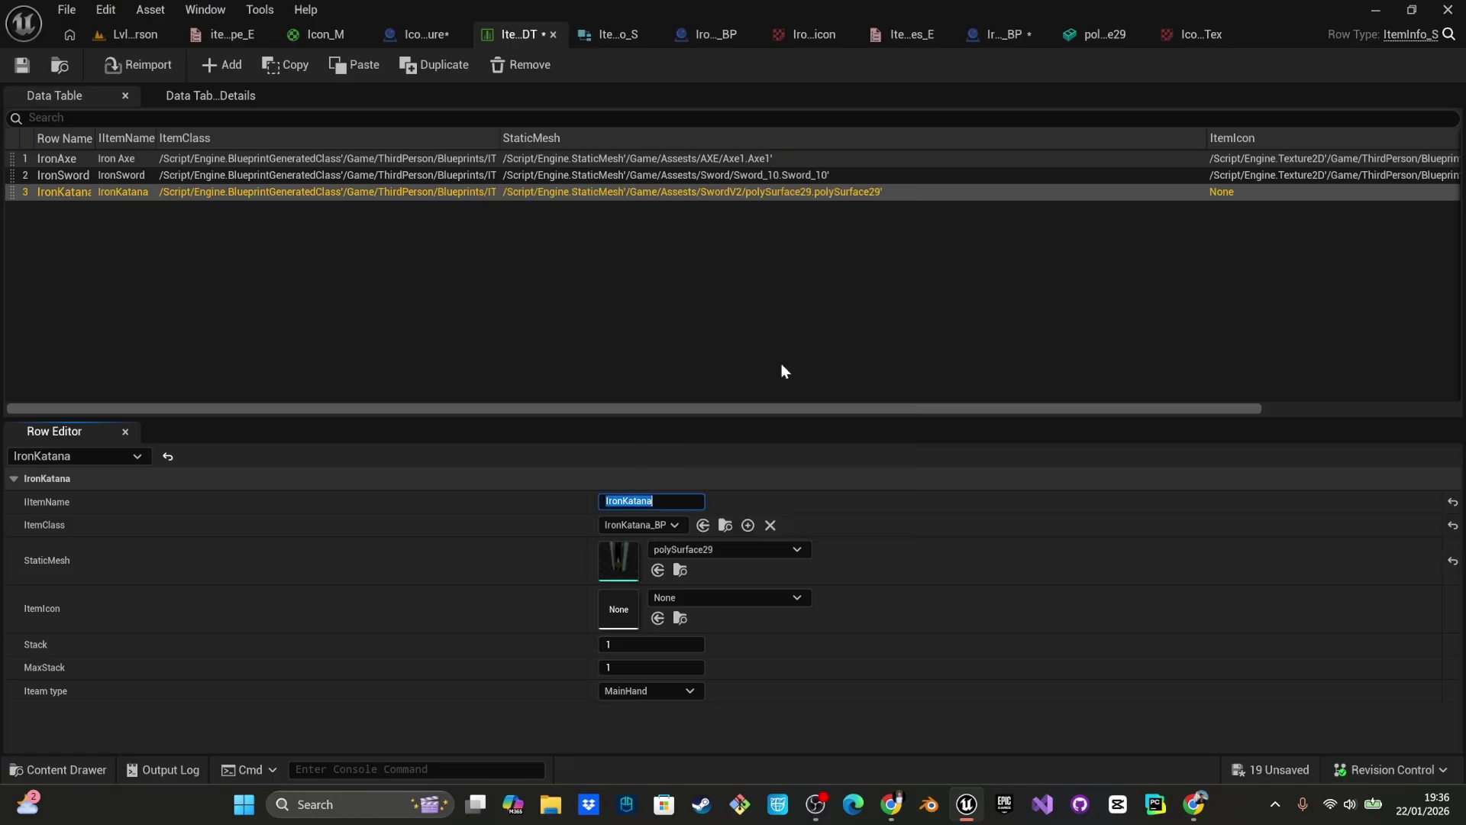
- Rename the Icon_Render_Tex texture to IronKatana_Icon and move it into the ICONS folder
{"action": "left_click", "coordinate": [685, 597]}
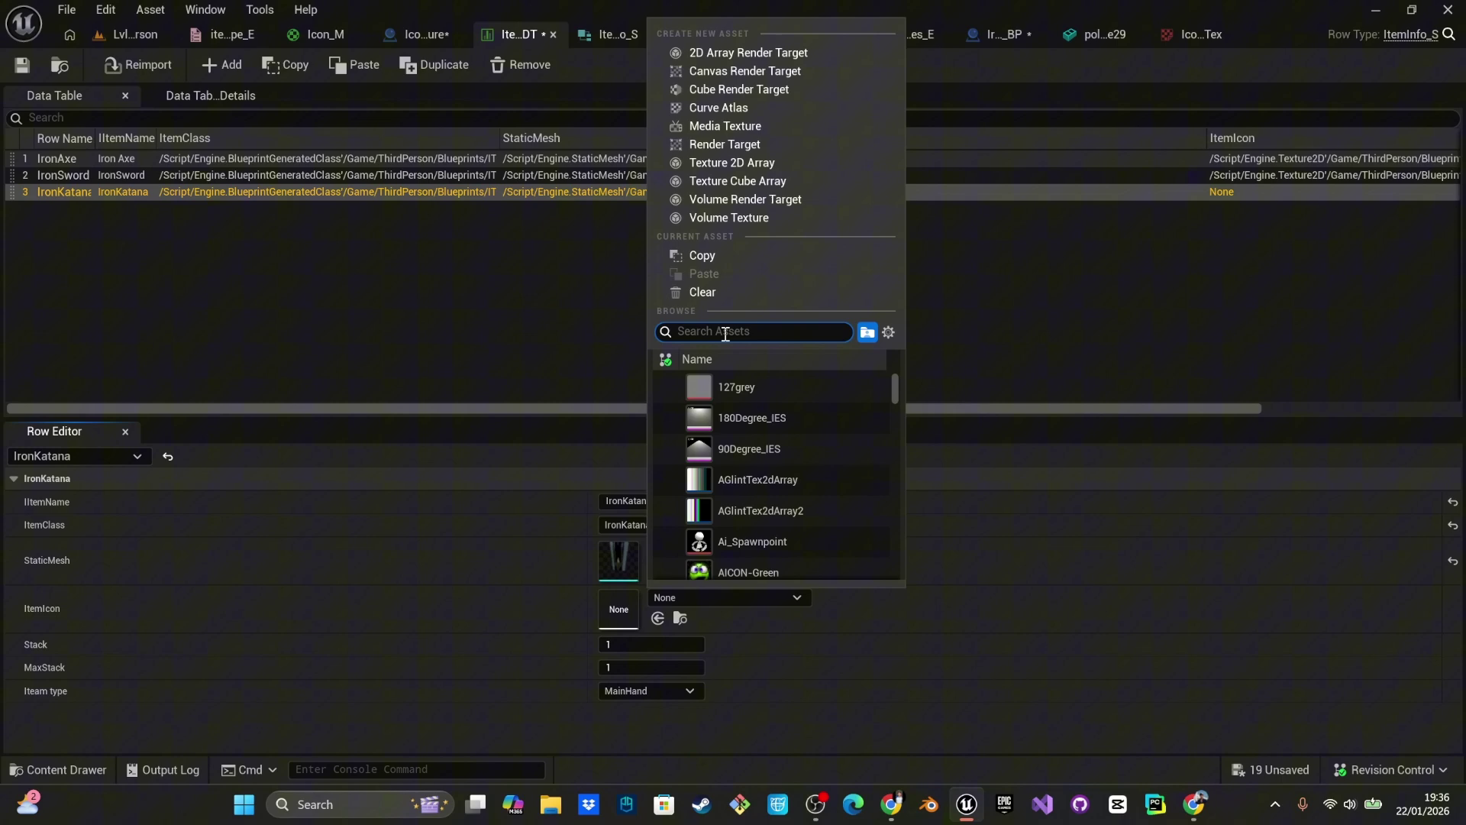
{"action": "left_click", "coordinate": [908, 564]}
{"action": "key", "text": "ctrl+space"}
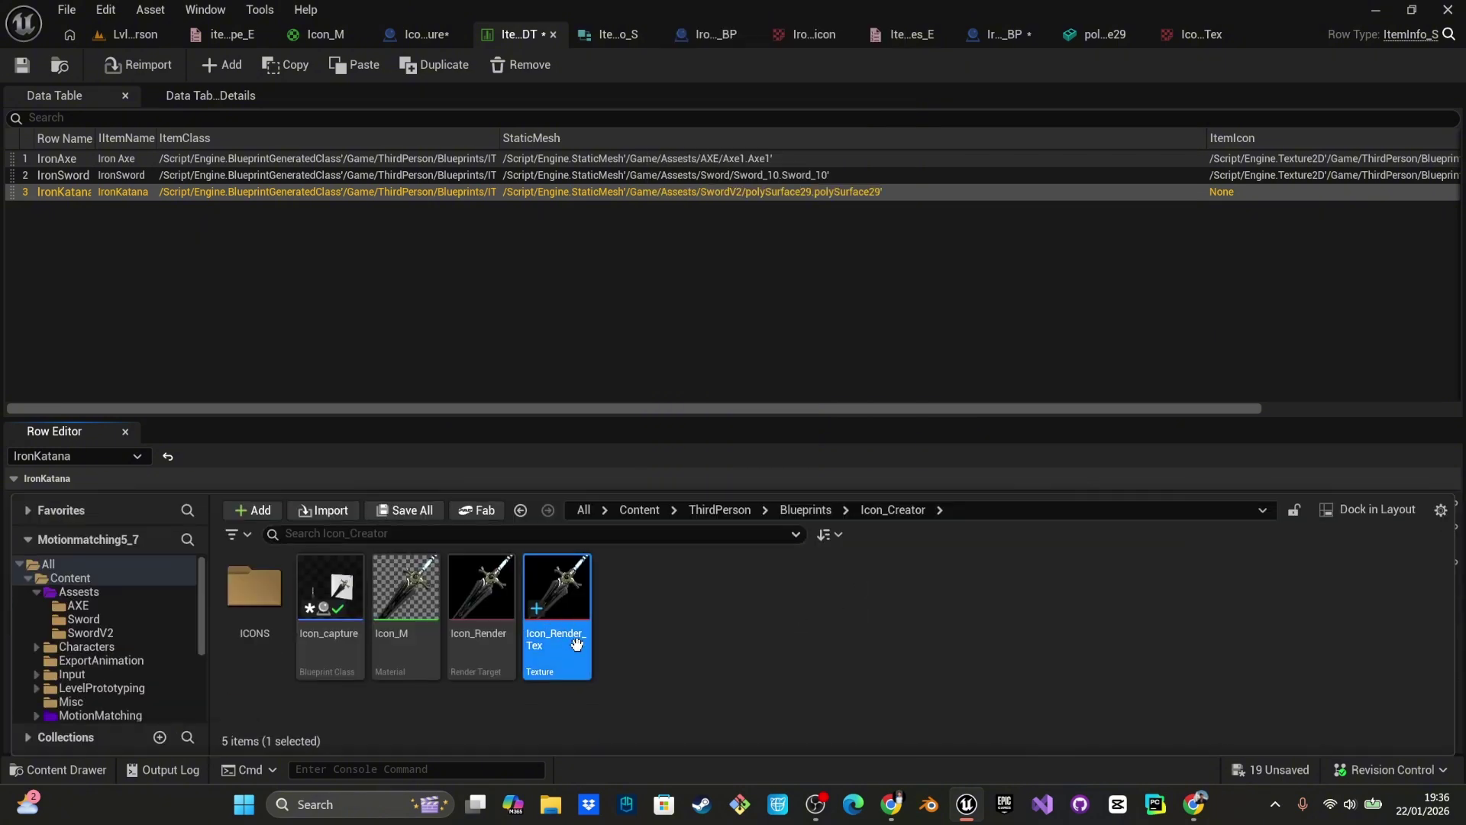
{"action": "left_click", "coordinate": [568, 643], "text": "ctrl"}
{"action": "left_click", "coordinate": [565, 644]}
{"action": "left_click", "coordinate": [560, 639]}
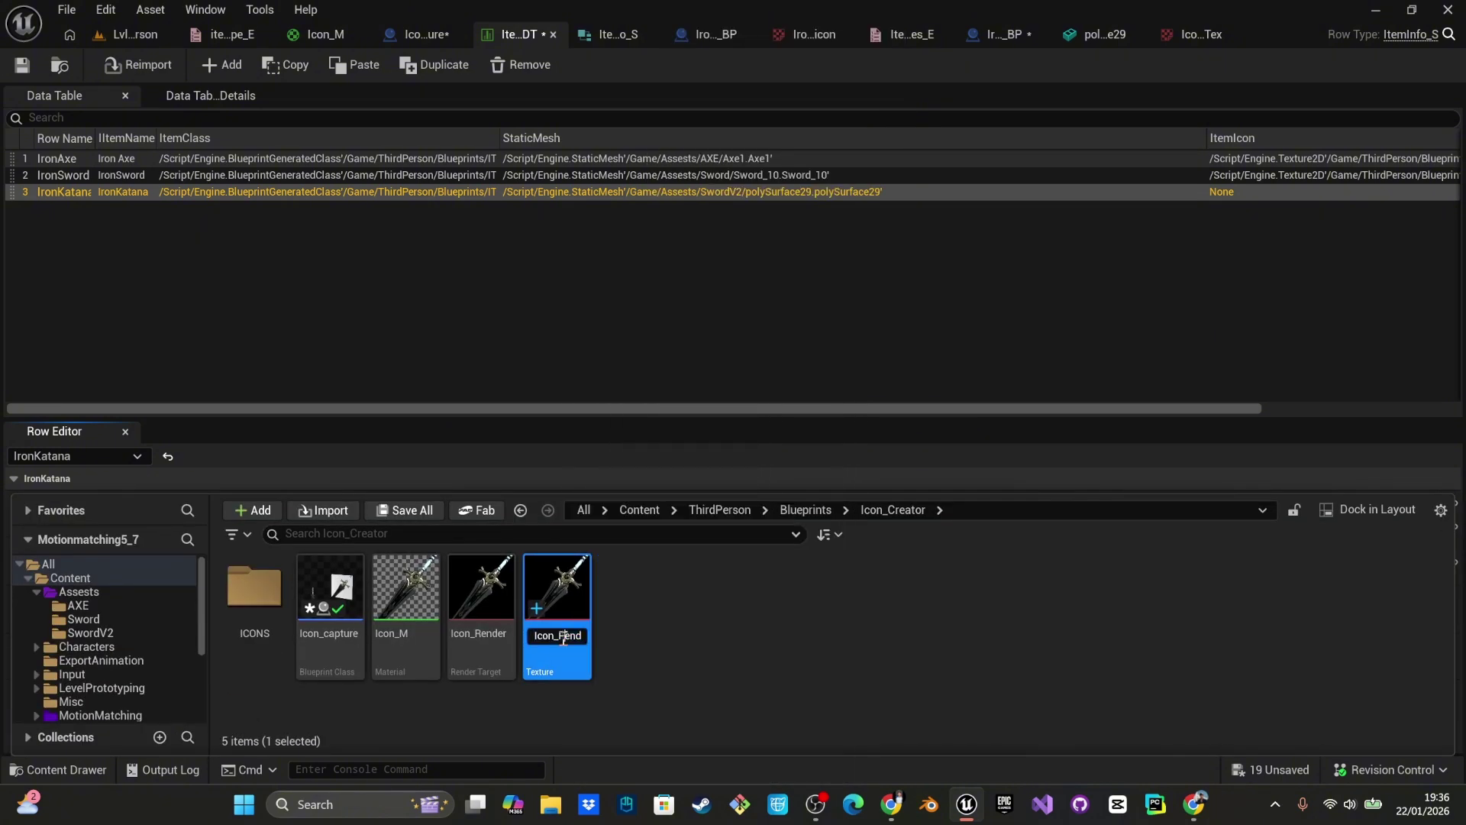
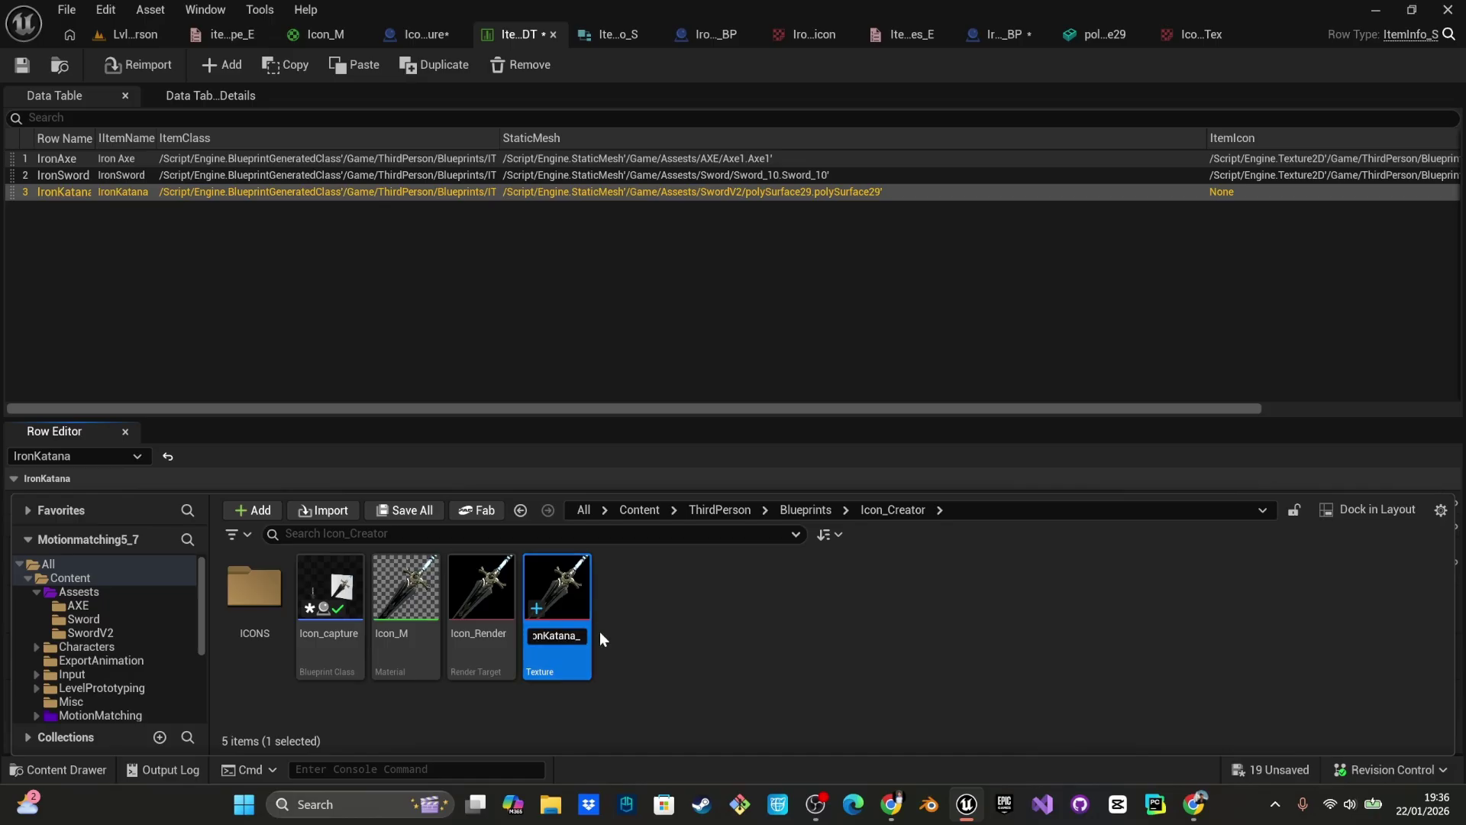
{"action": "type", "text": "Icon"}
{"action": "key", "text": "Return"}
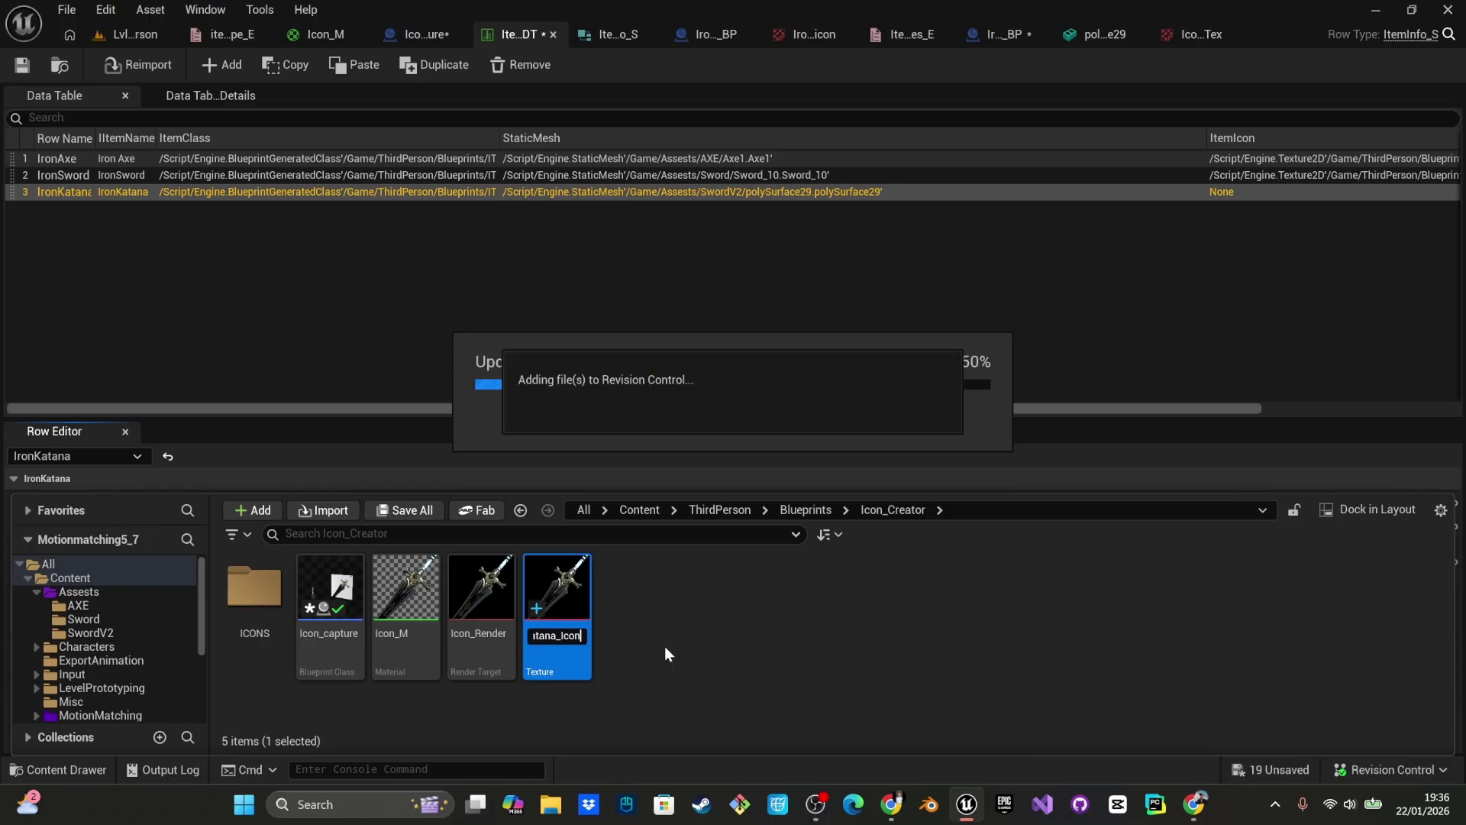
{"action": "left_click_drag", "start_coordinate": [557, 588], "coordinate": [252, 640]}
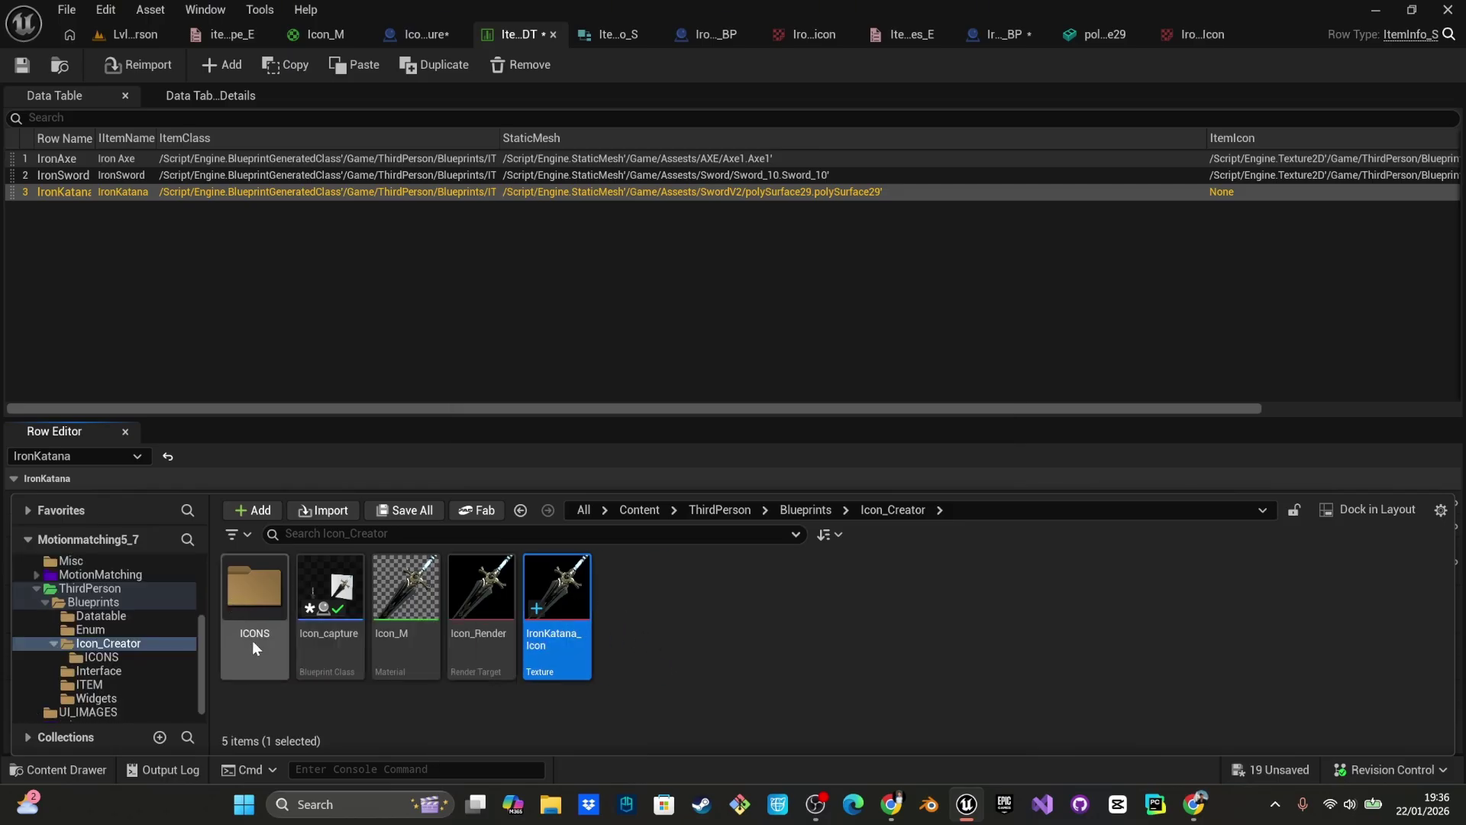
{"action": "left_click", "coordinate": [260, 644]}
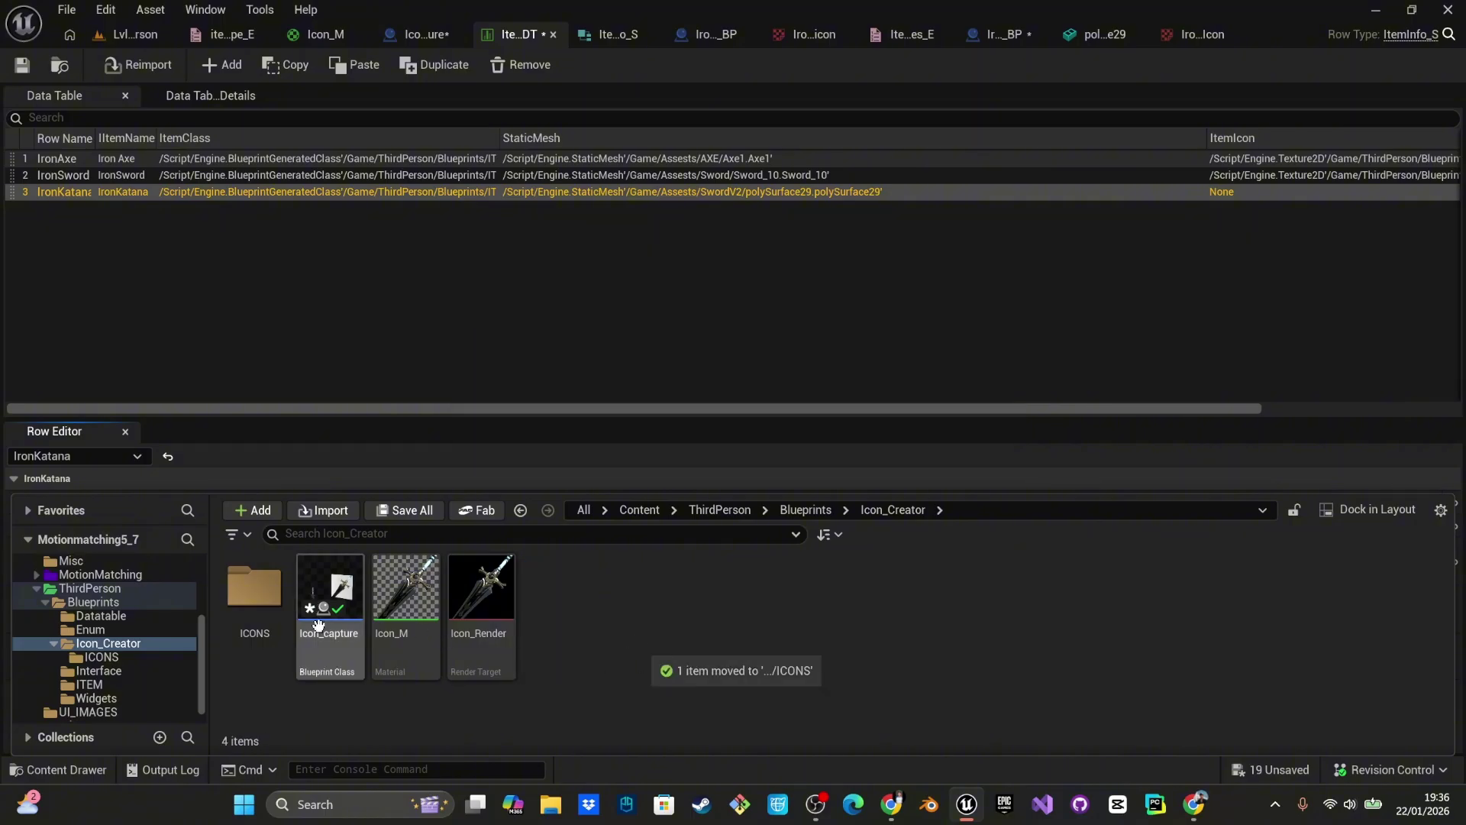
- Open the IronKatana_Icon texture from the ICONS folder, set its Texture Group to UI, and save it
{"action": "double_click", "coordinate": [250, 588]}
{"action": "double_click", "coordinate": [405, 588]}
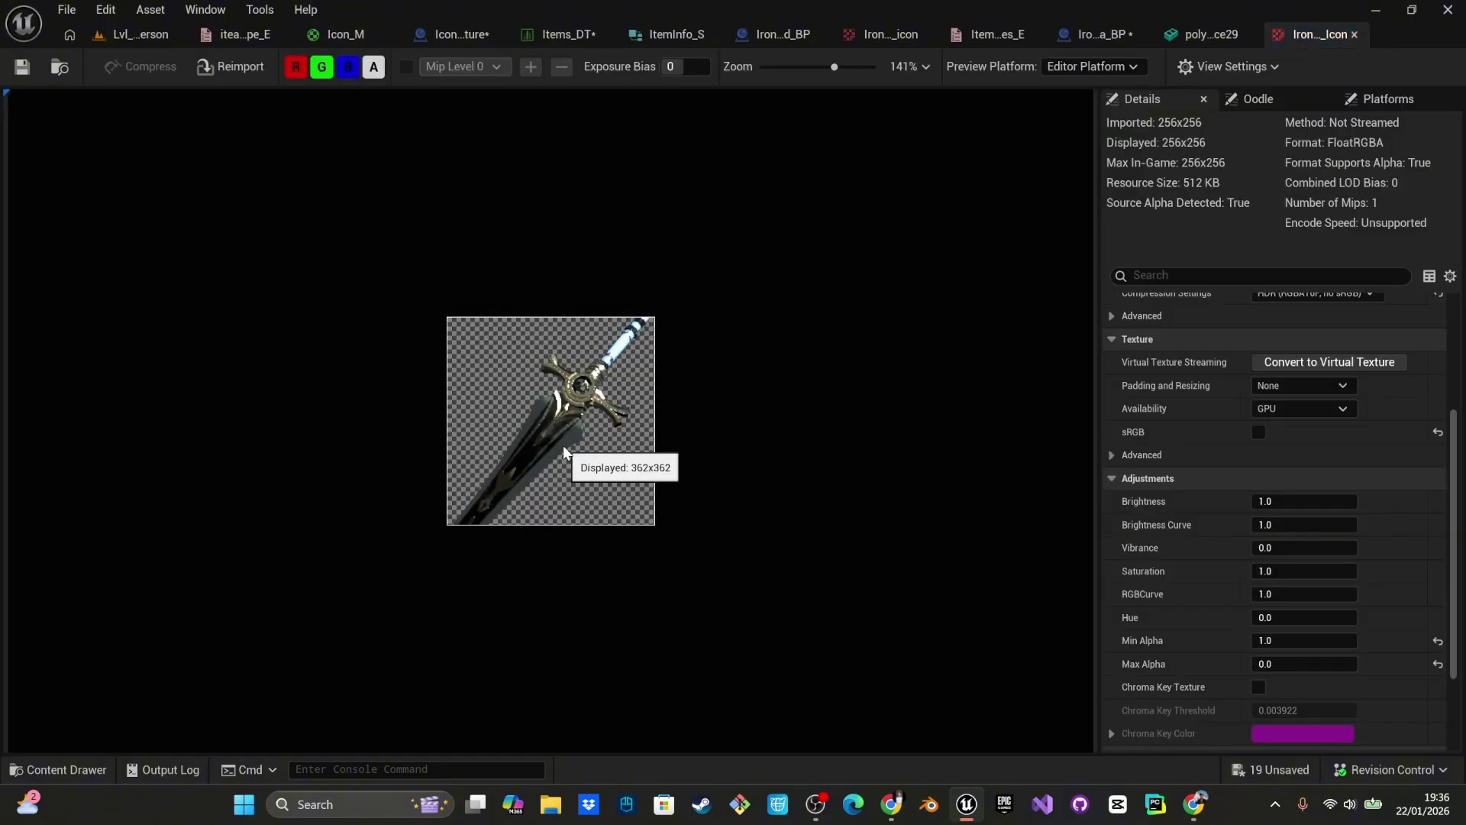
{"action": "key", "text": "ctrl+space"}
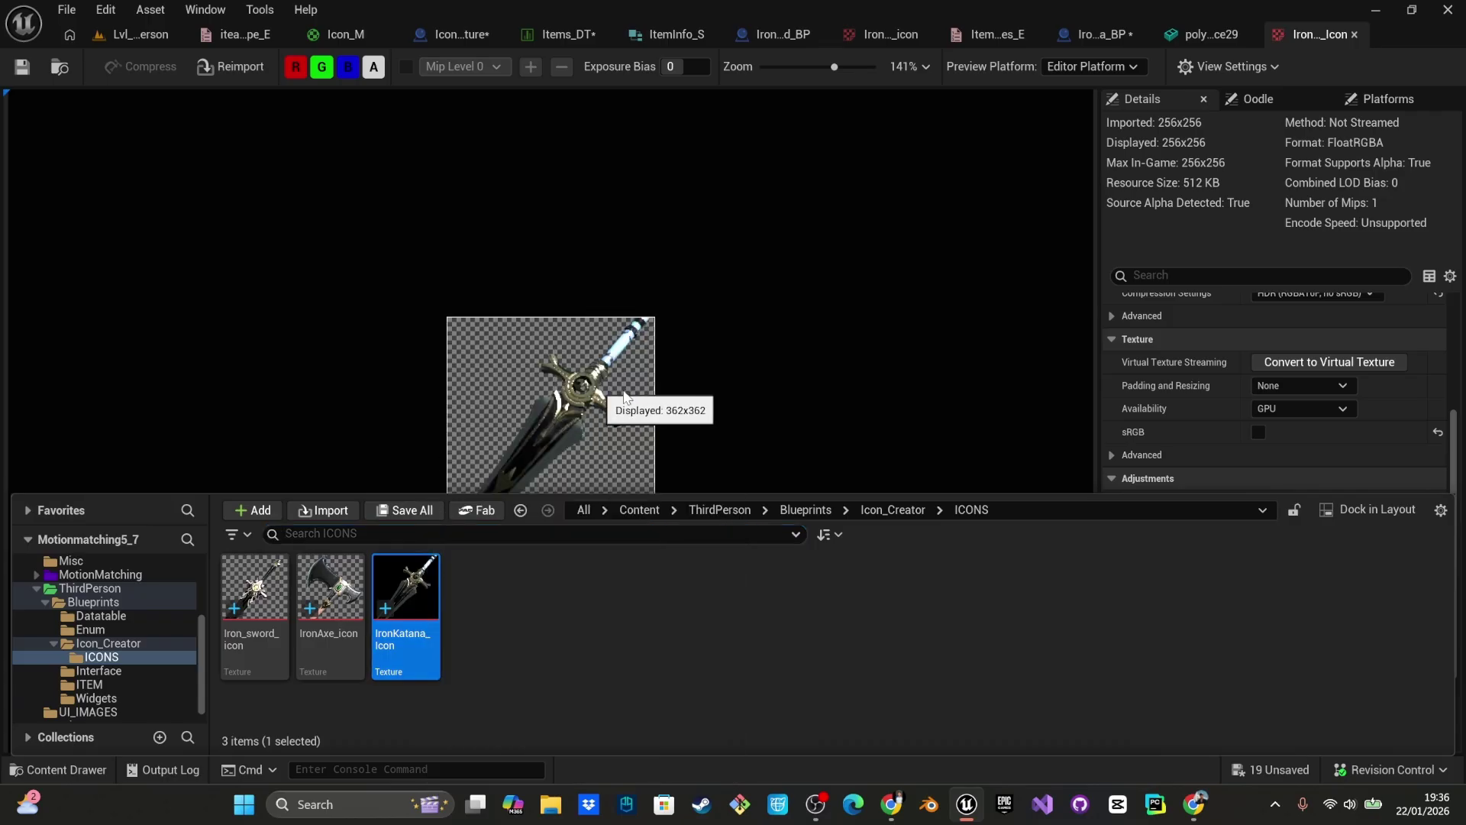
{"action": "left_click", "coordinate": [672, 393]}
{"action": "scroll", "coordinate": [1244, 534], "scroll_direction": "up", "scroll_amount": 5}
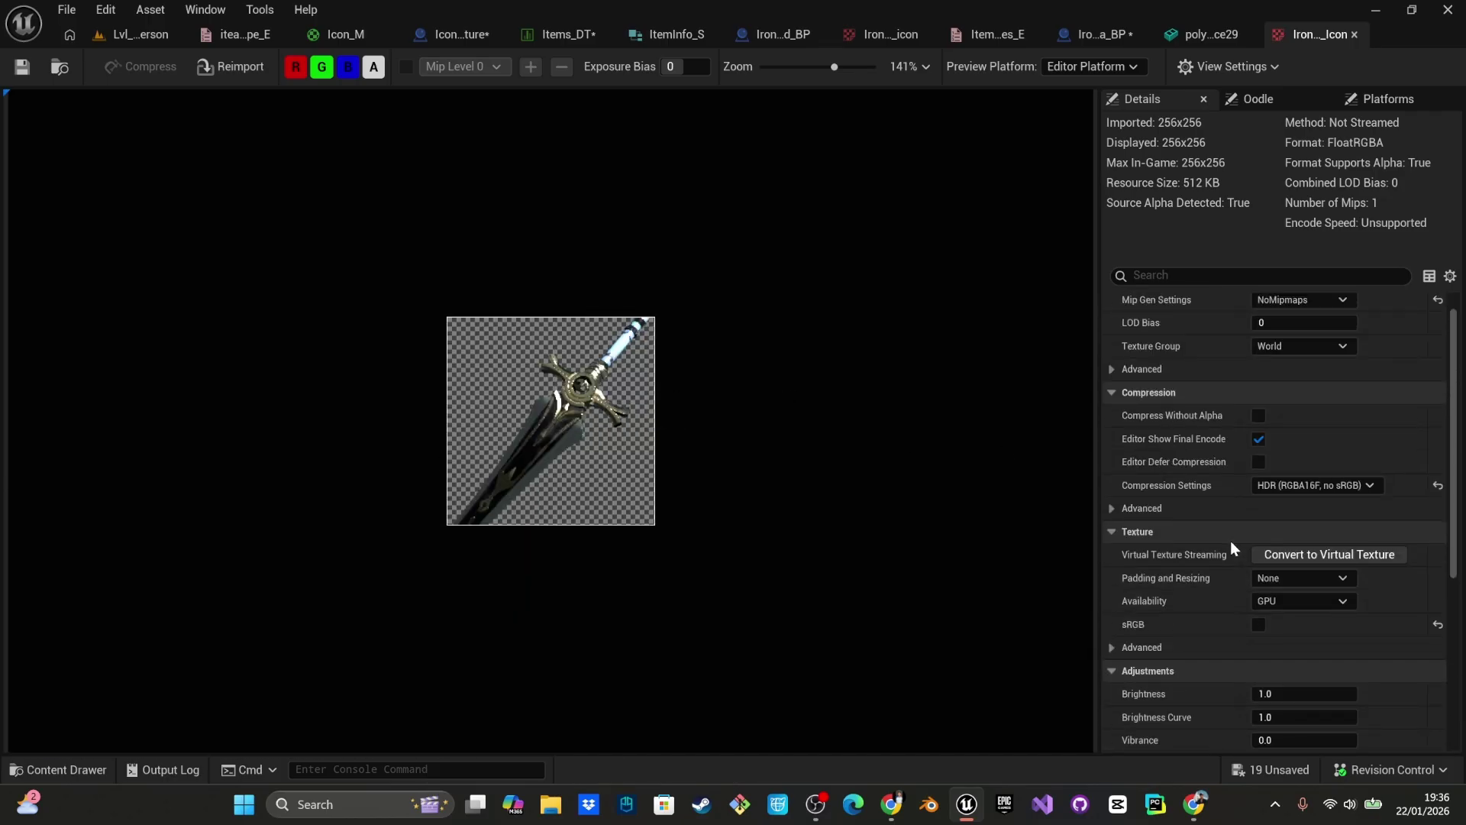
{"action": "scroll", "coordinate": [1230, 547], "scroll_direction": "down", "scroll_amount": 1}
{"action": "left_click", "coordinate": [1273, 601]}
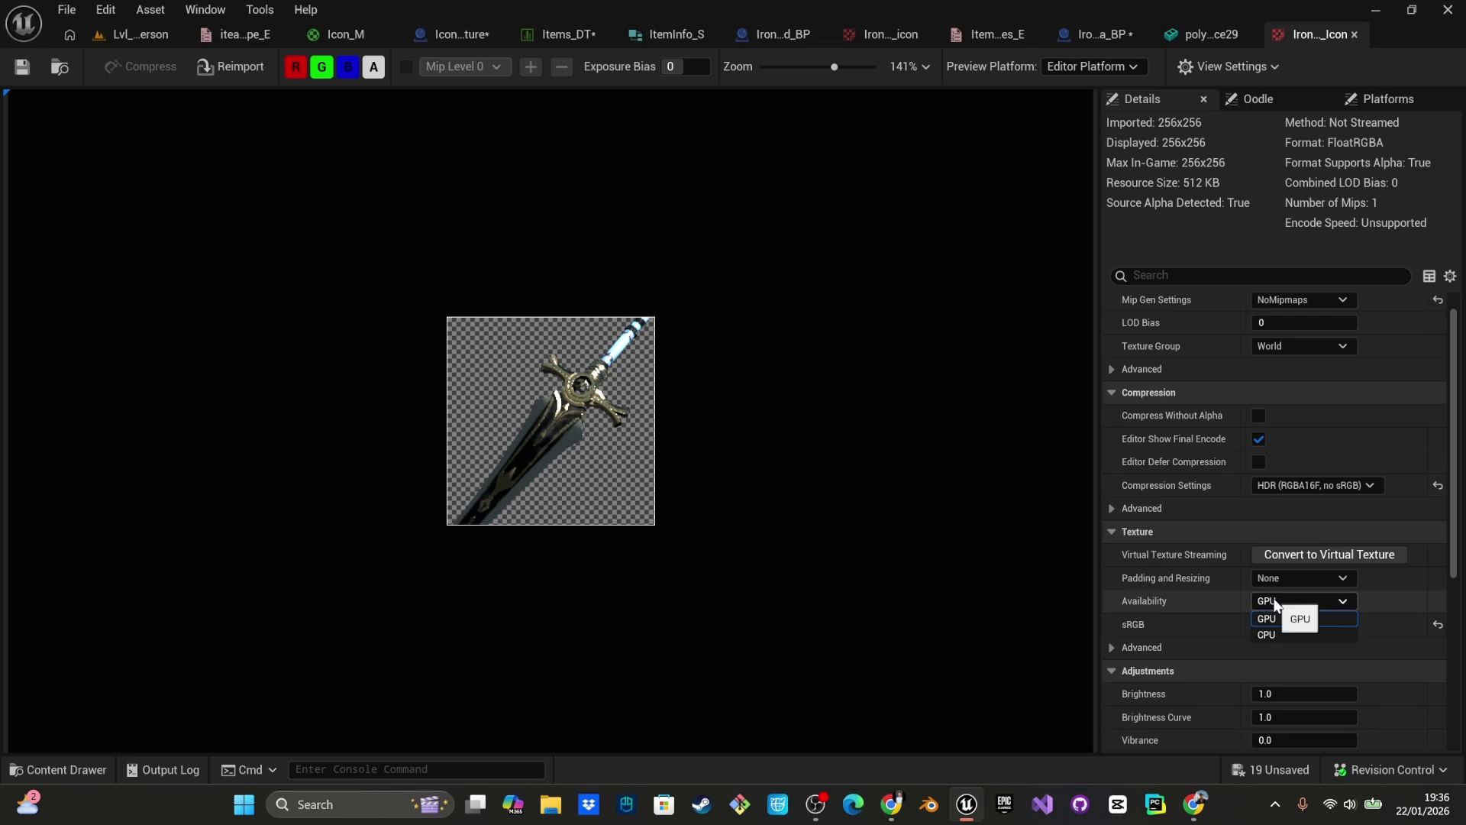
{"action": "left_click", "coordinate": [1294, 616]}
{"action": "scroll", "coordinate": [1258, 473], "scroll_direction": "down", "scroll_amount": 8}
{"action": "scroll", "coordinate": [1259, 474], "scroll_direction": "up", "scroll_amount": 5}
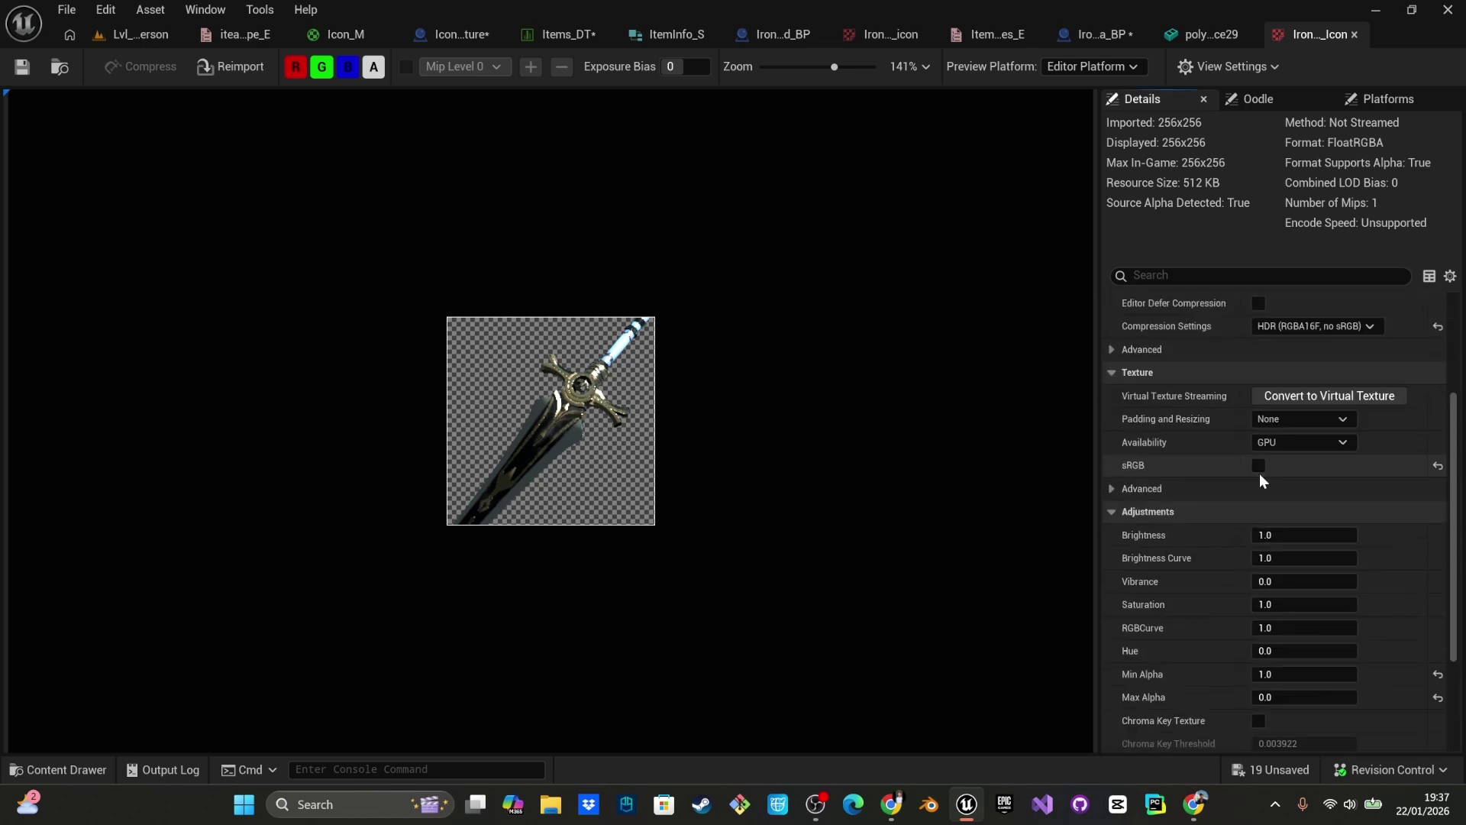
{"action": "left_click", "coordinate": [1285, 371]}
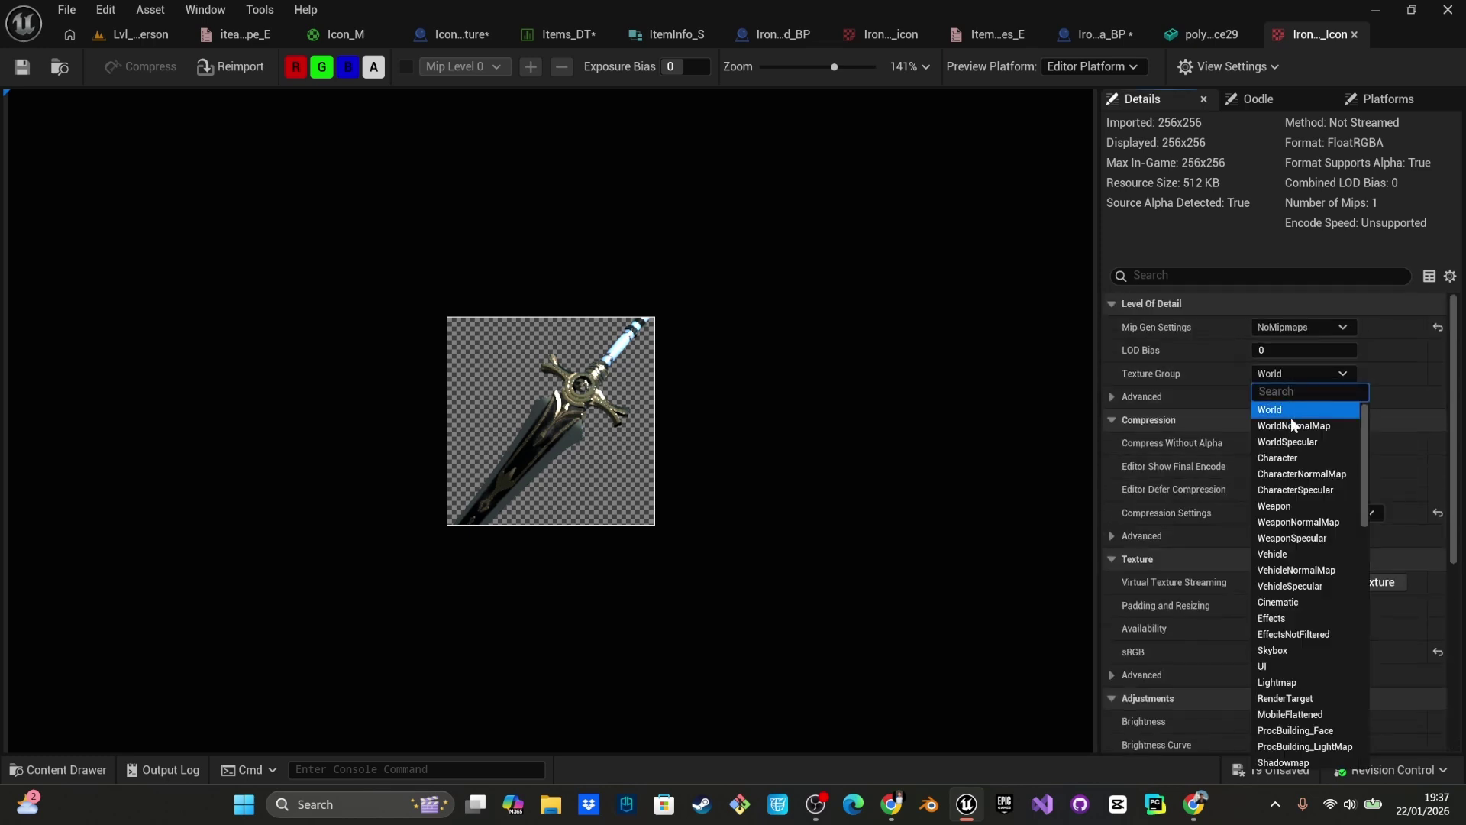
{"action": "left_click", "coordinate": [1308, 665]}
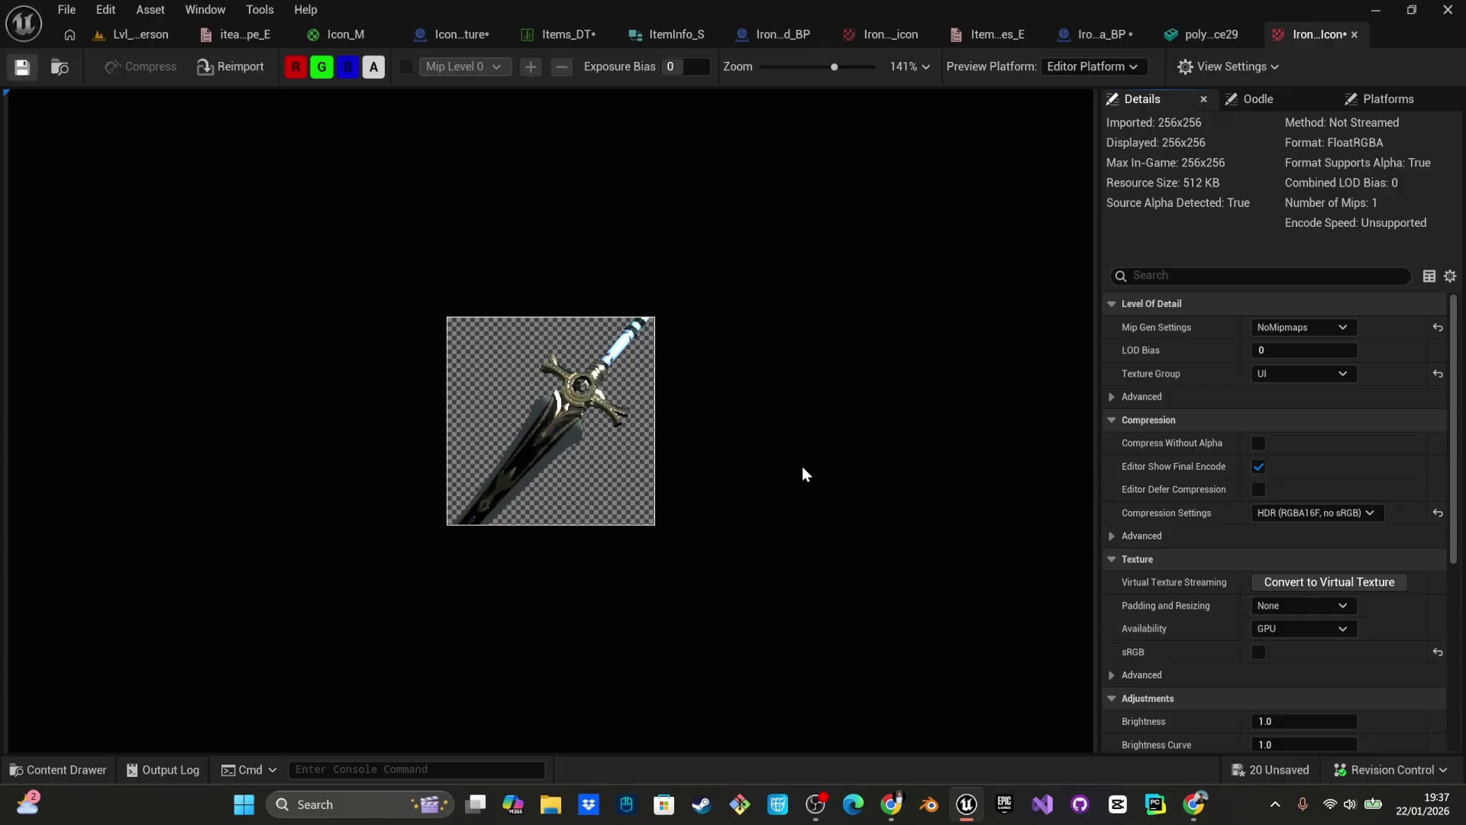
{"action": "key", "text": "ctrl+s"}
- In the Items_DT data table, set the IronKatana row's item icon to Iron_sword_icon and its item type to Twohand
{"action": "key", "text": "ctrl+space"}
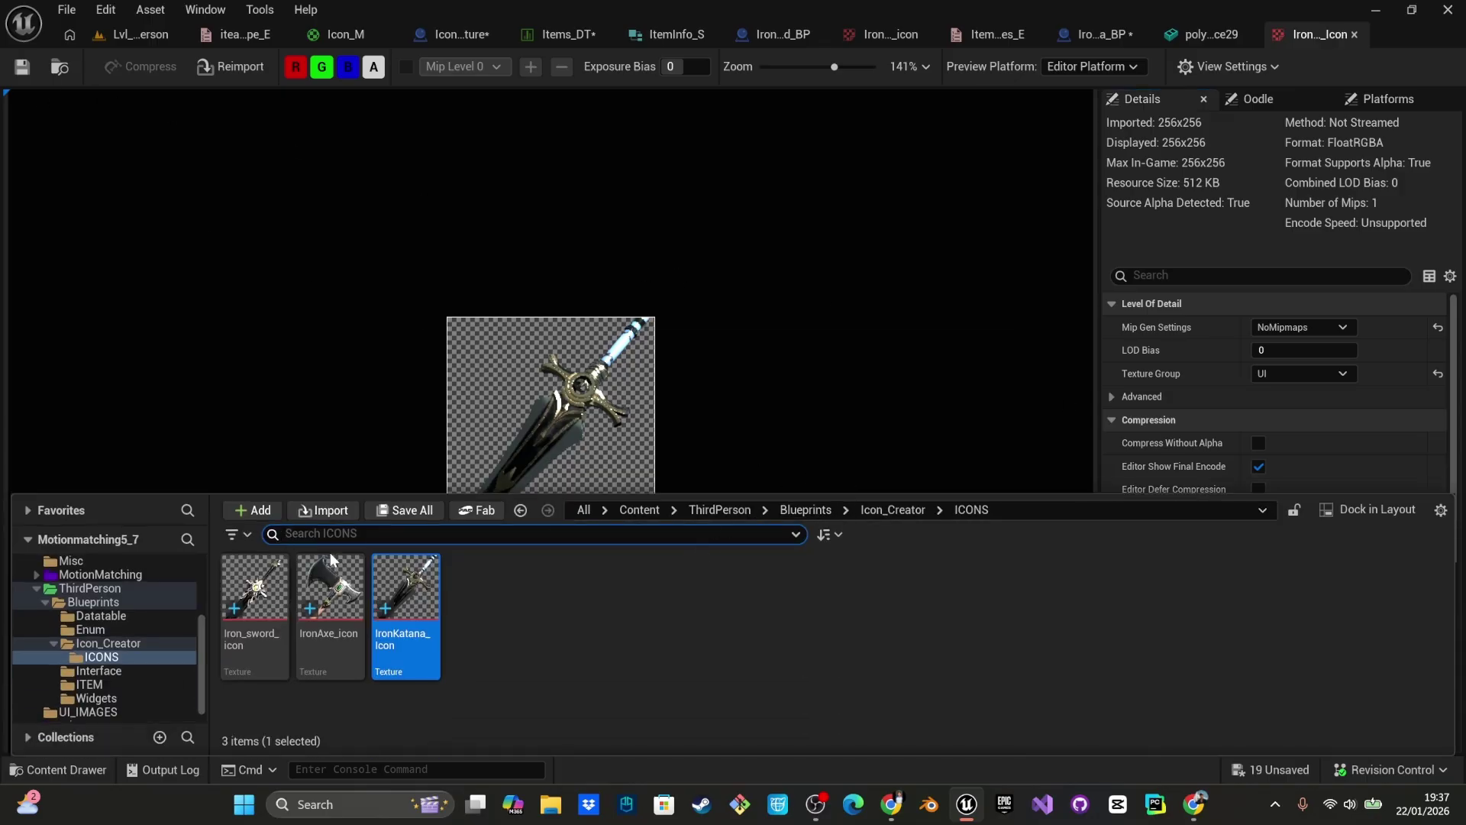
{"action": "left_click", "coordinate": [893, 511]}
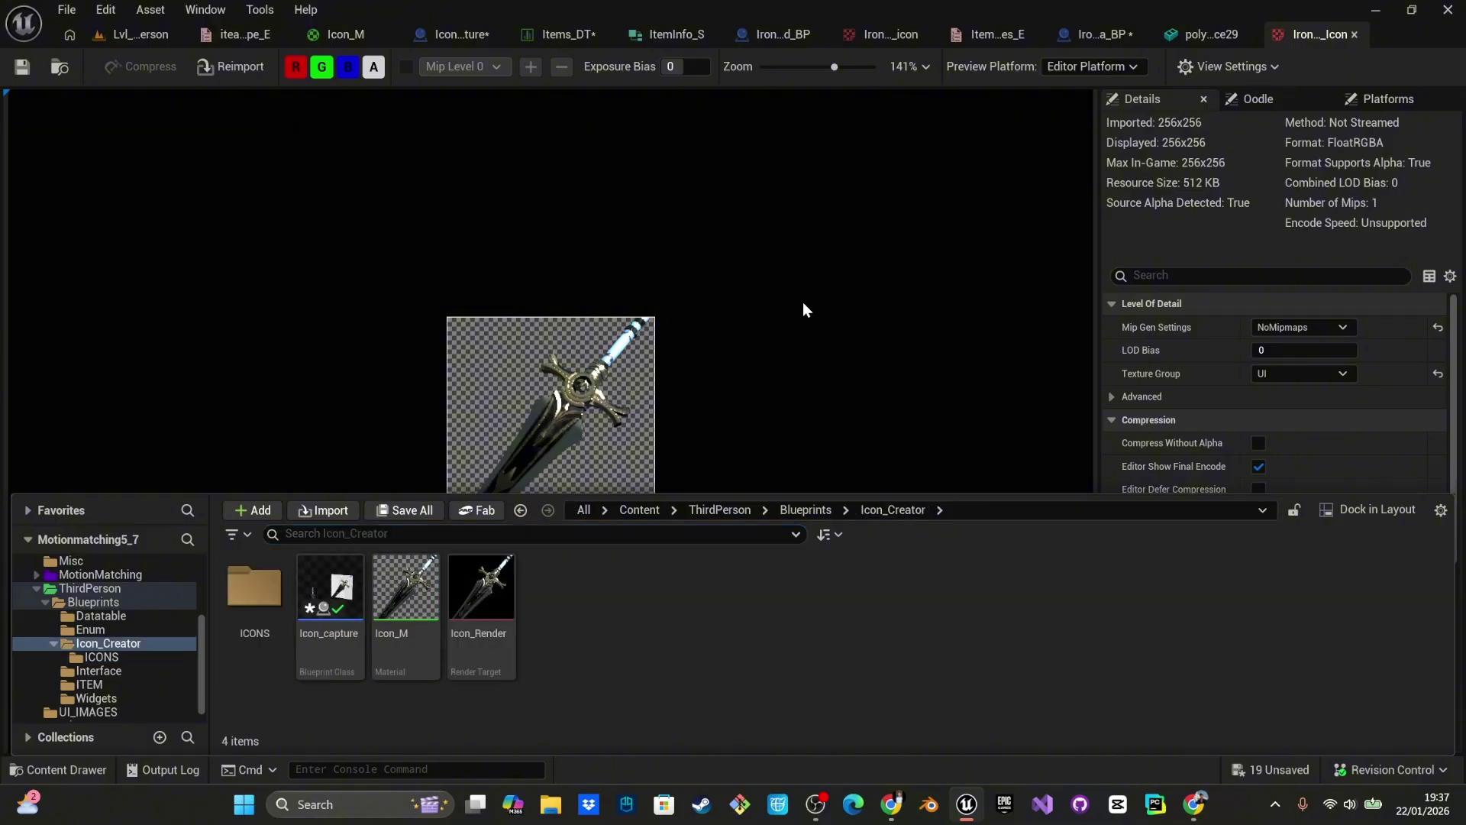
{"action": "left_click", "coordinate": [1093, 32]}
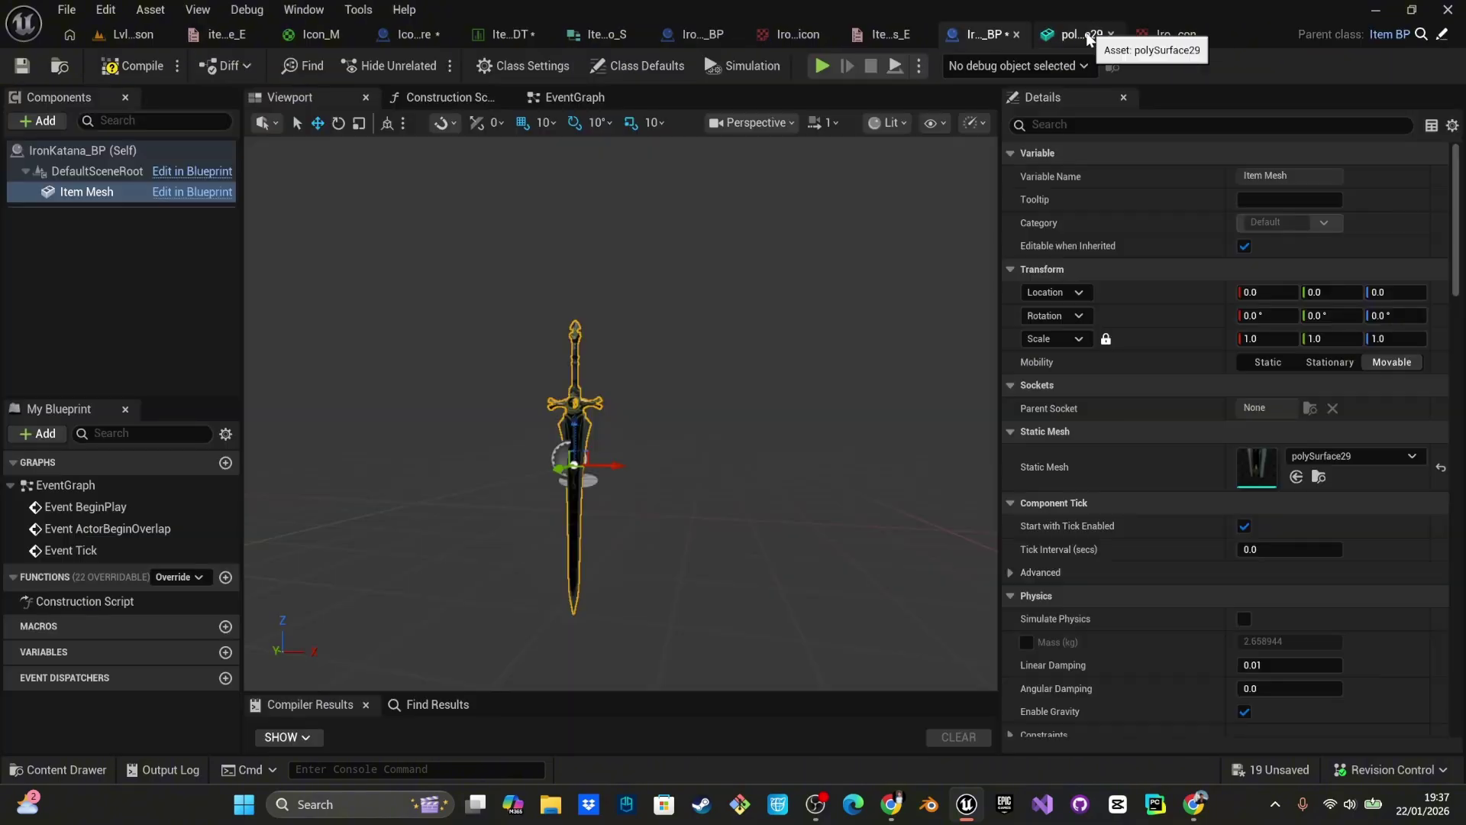
{"action": "left_click", "coordinate": [498, 27]}
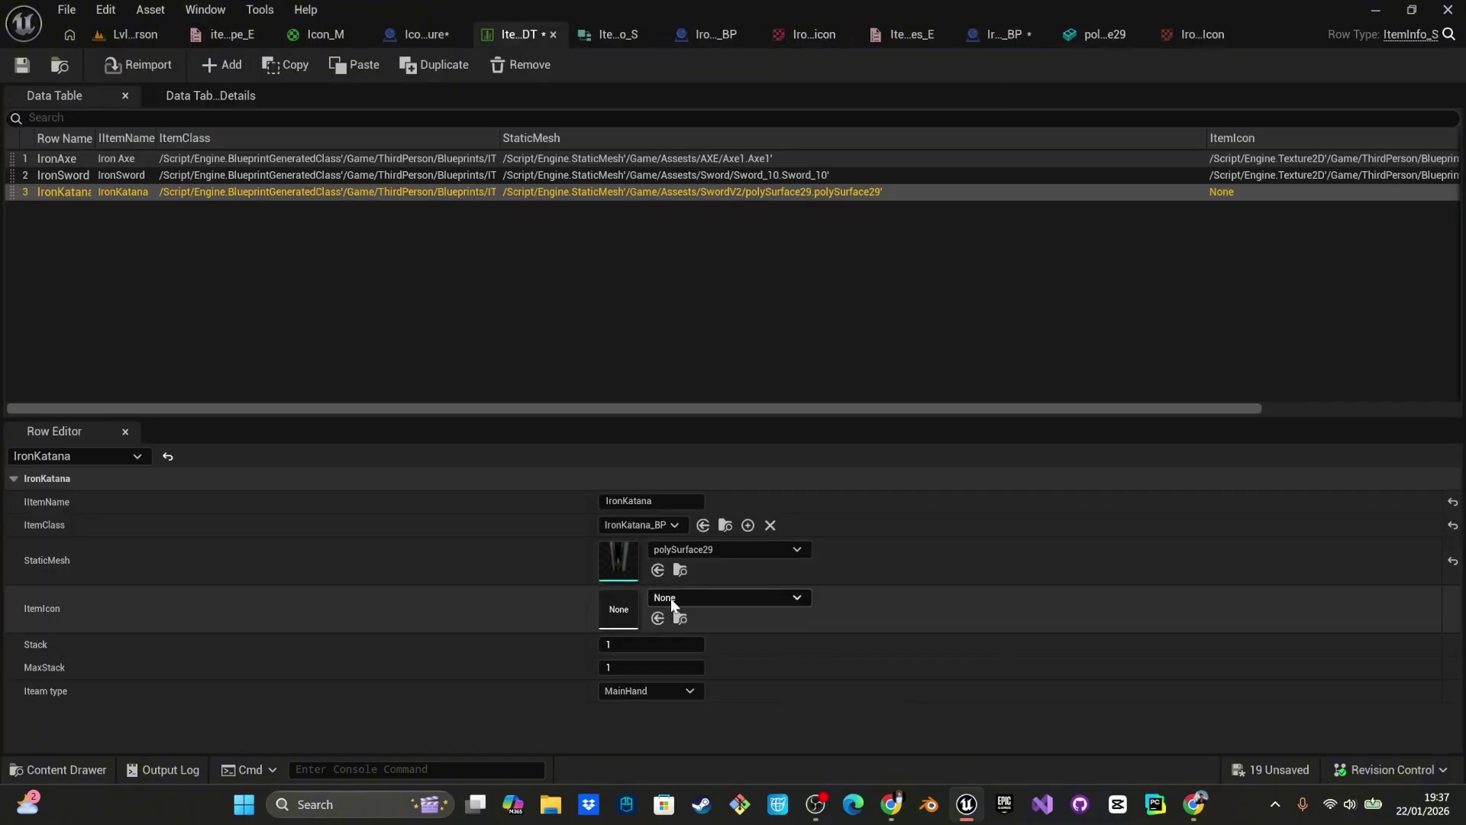
{"action": "left_click", "coordinate": [670, 598]}
{"action": "left_click", "coordinate": [658, 617]}
{"action": "key", "text": "ctrl+space"}
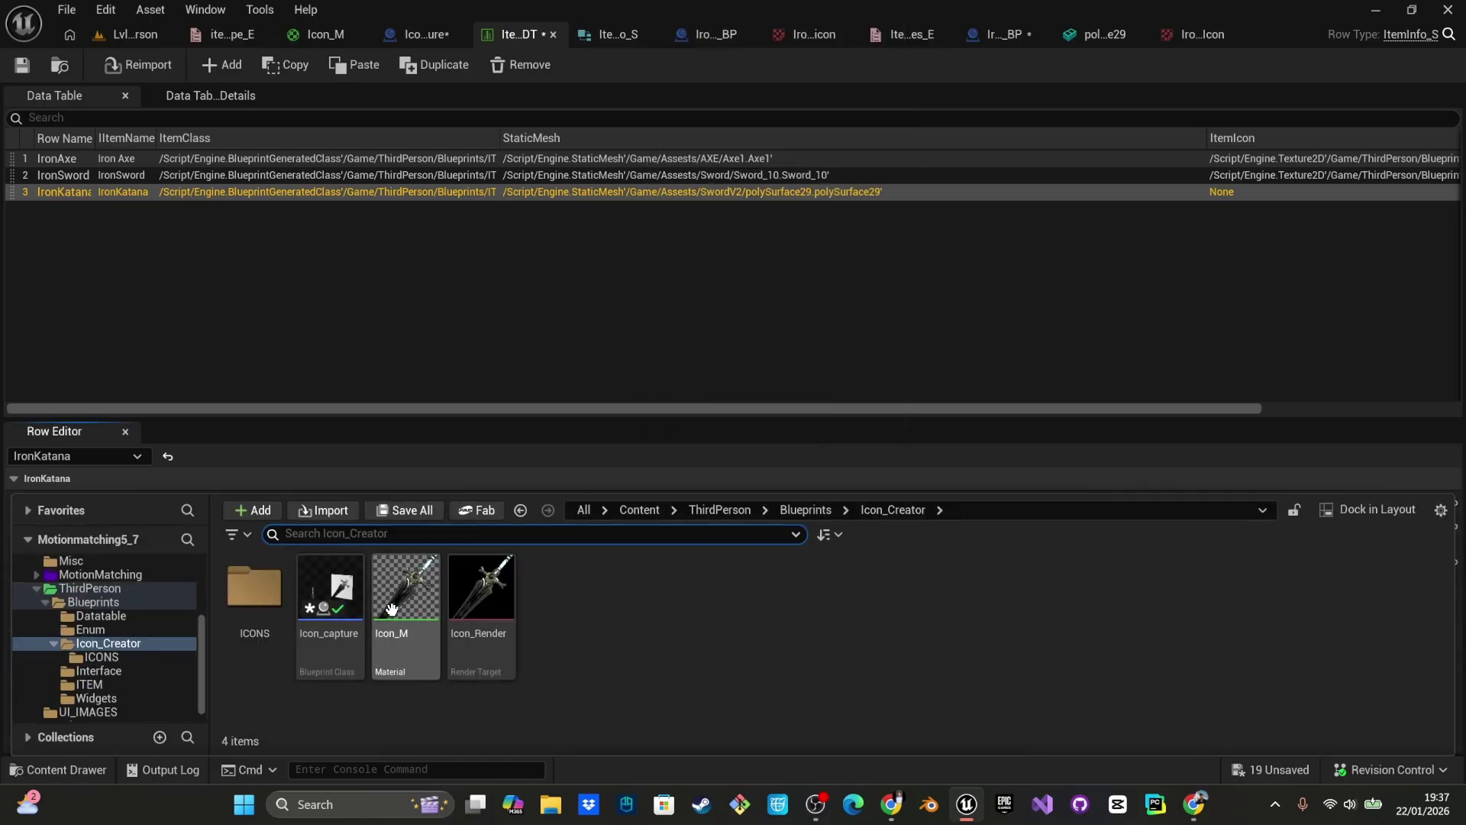
{"action": "double_click", "coordinate": [255, 591]}
{"action": "left_click", "coordinate": [416, 582]}
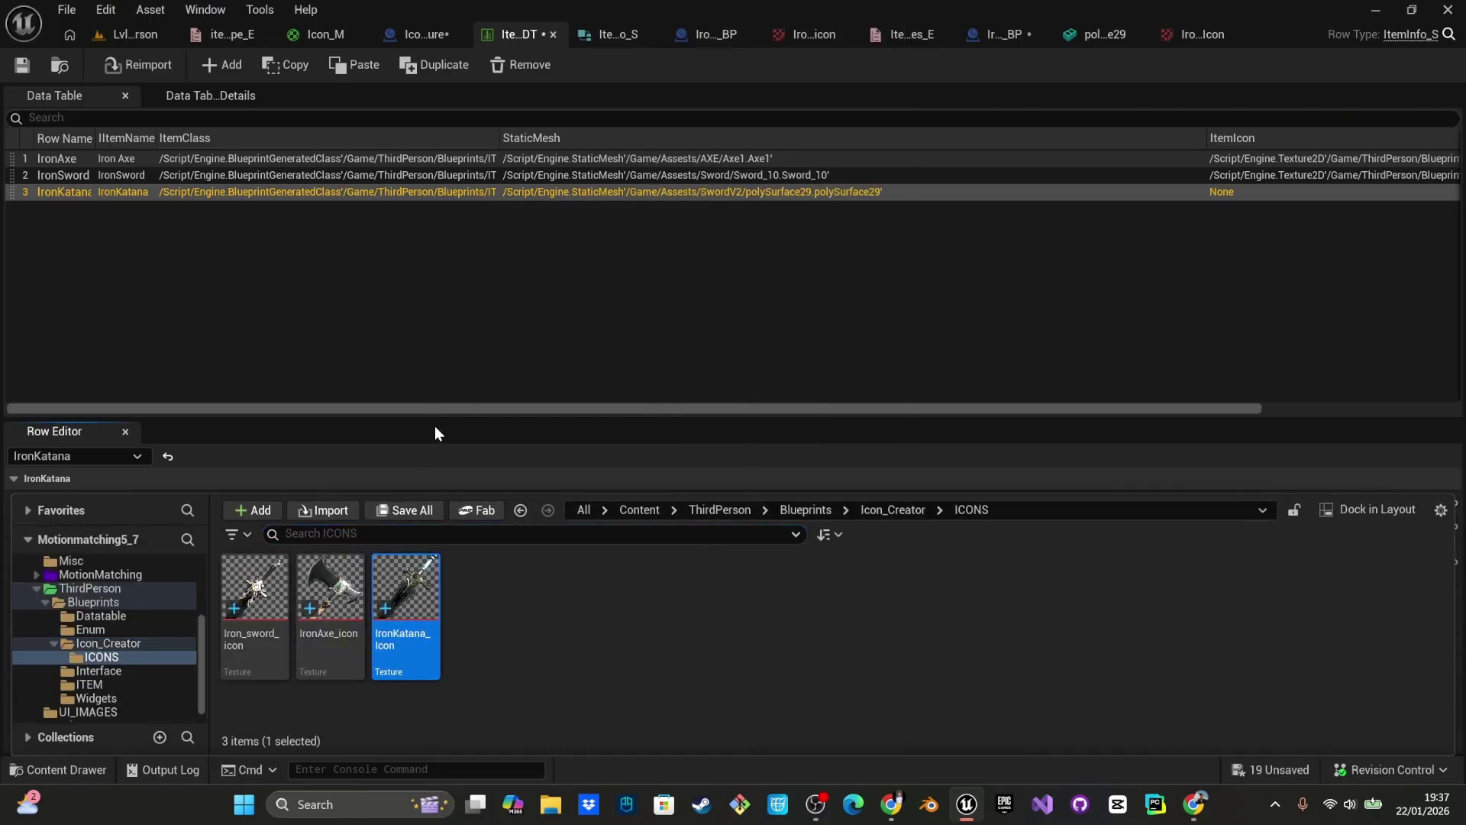
{"action": "left_click", "coordinate": [488, 310]}
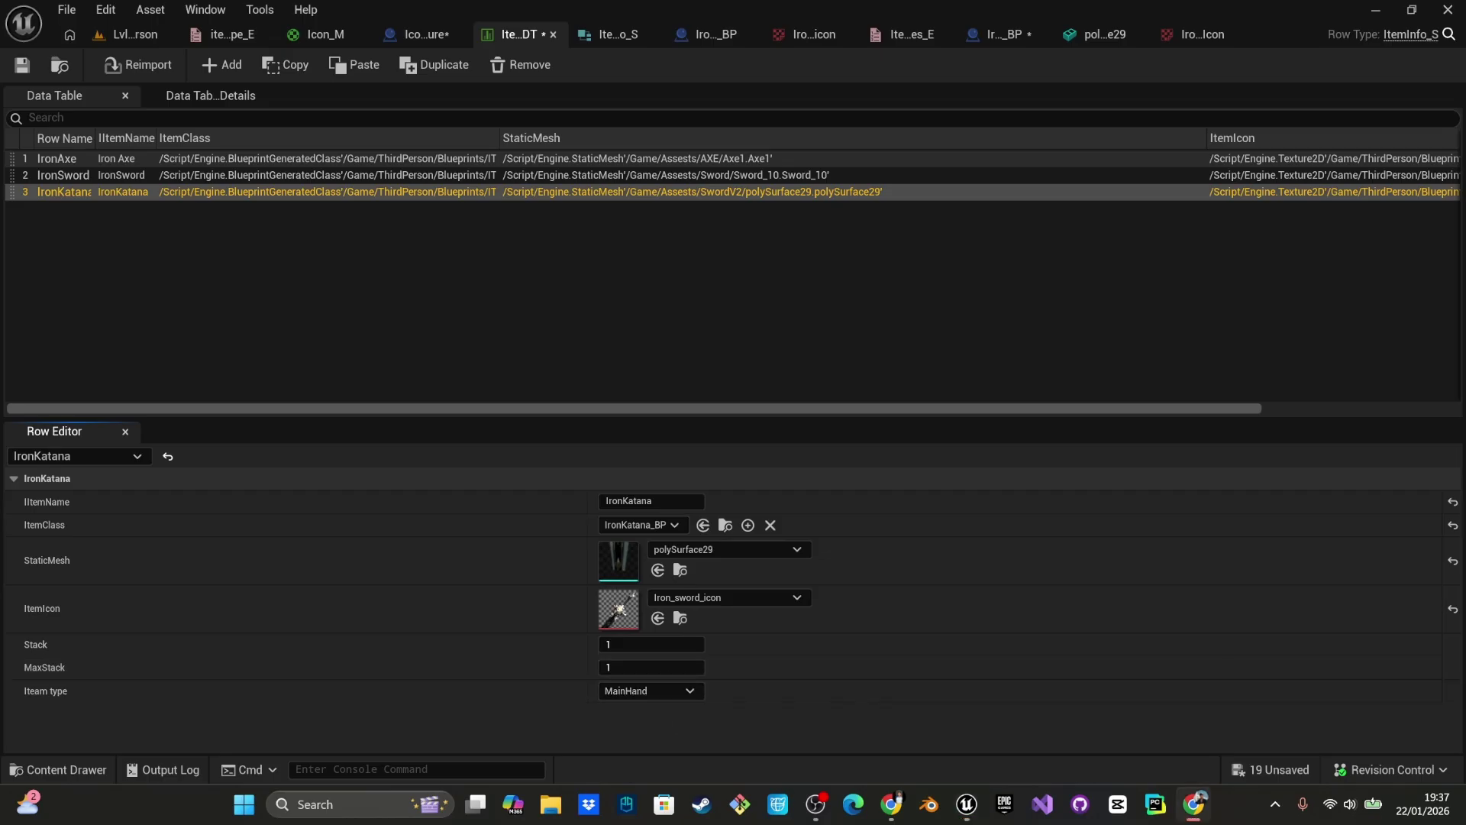
{"action": "left_click", "coordinate": [669, 690]}
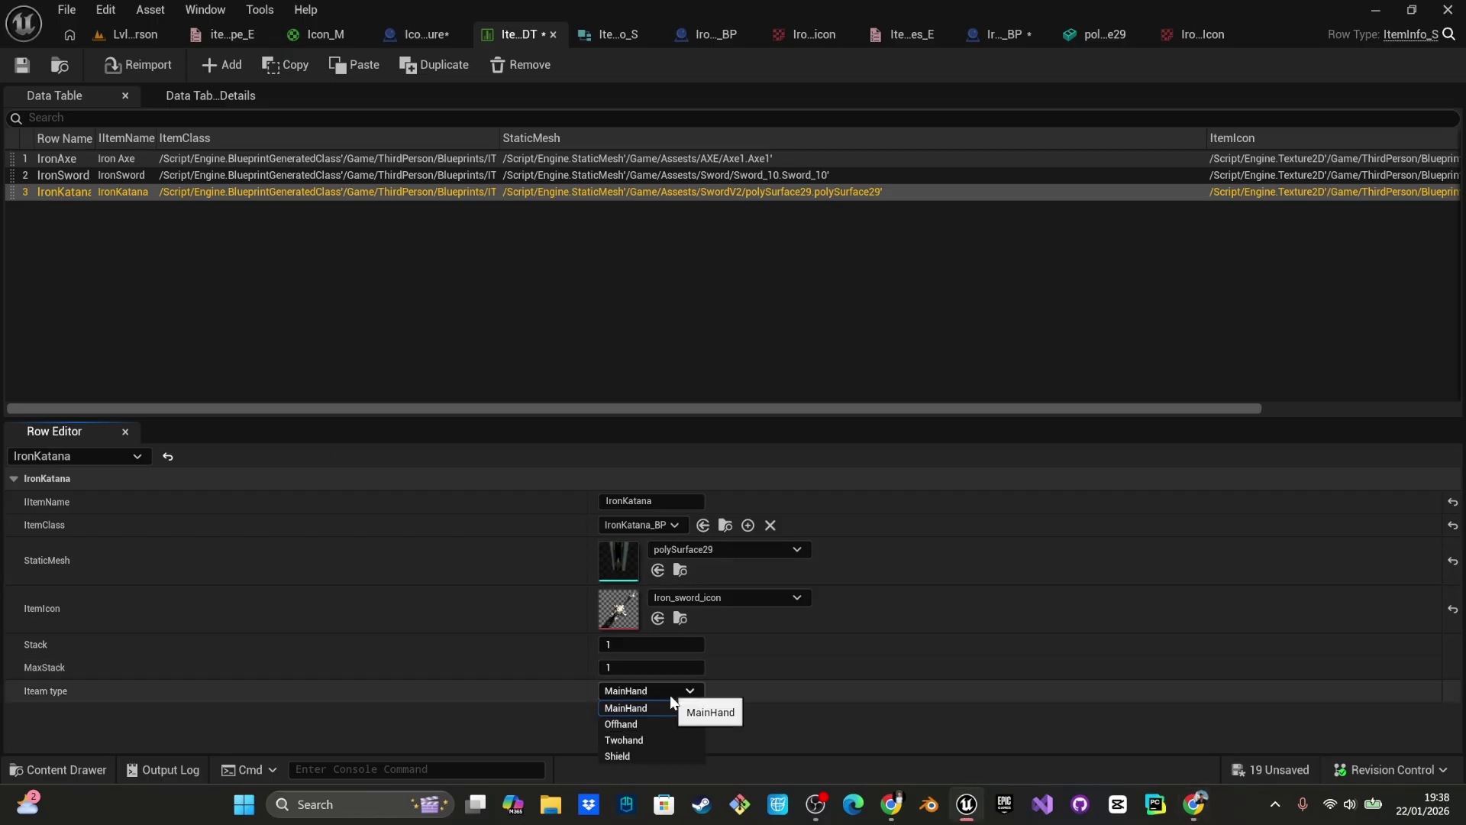
{"action": "left_click", "coordinate": [667, 737]}
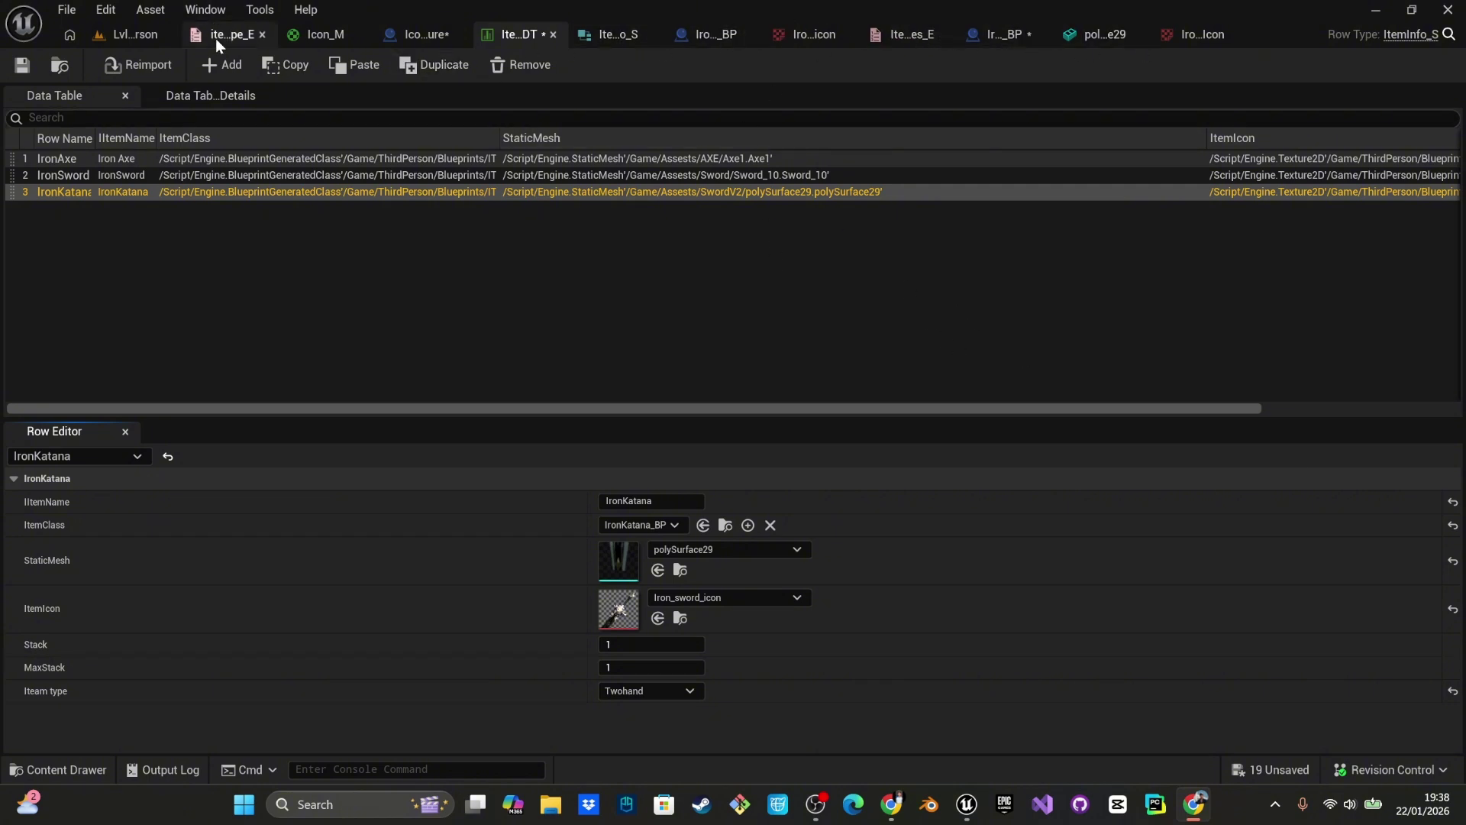
- Add an enumerator named IronKatana to the item names enum and save it
{"action": "left_click", "coordinate": [900, 34]}
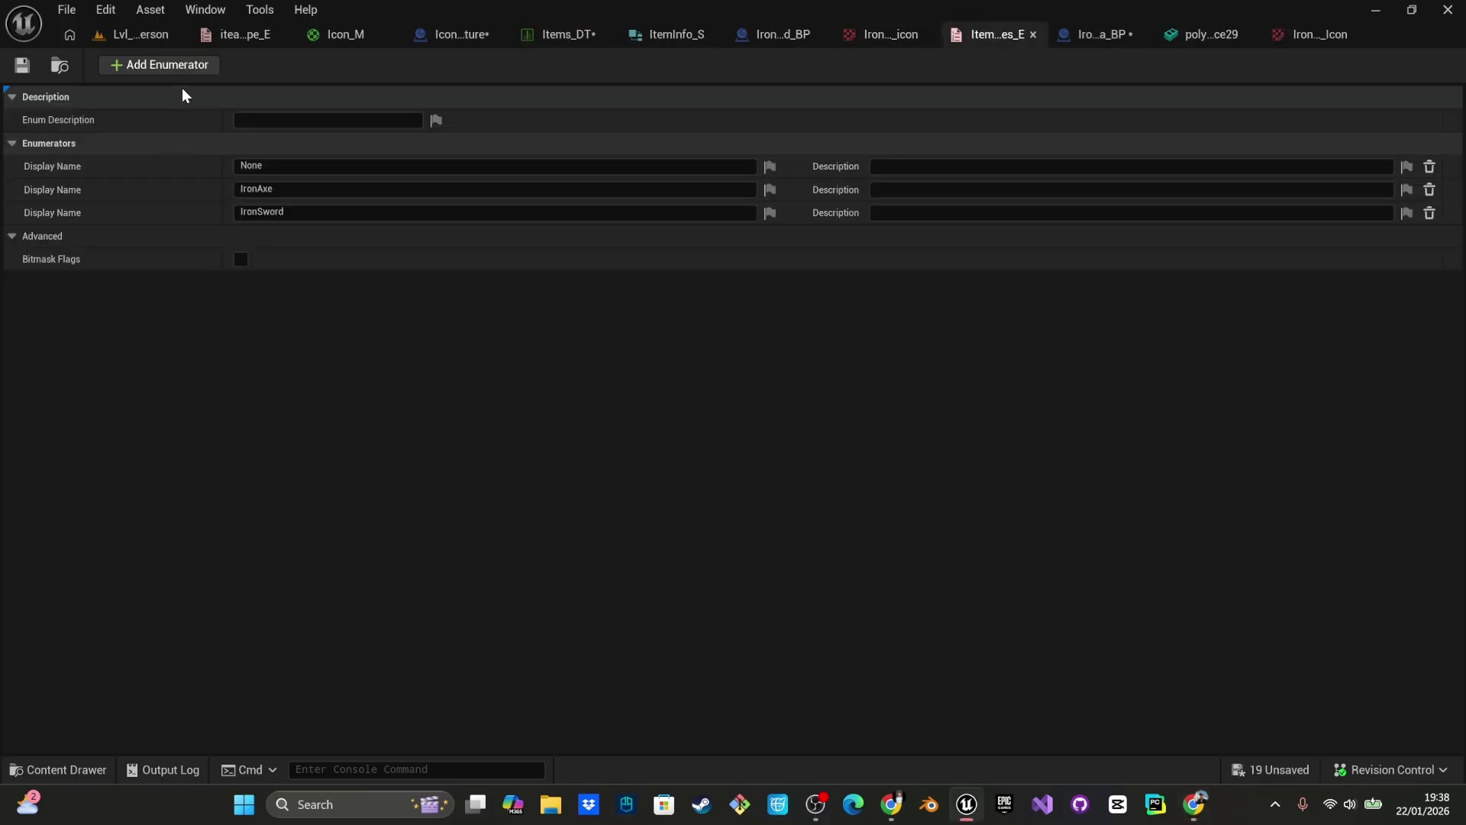
{"action": "left_click", "coordinate": [170, 66]}
{"action": "left_click", "coordinate": [336, 233]}
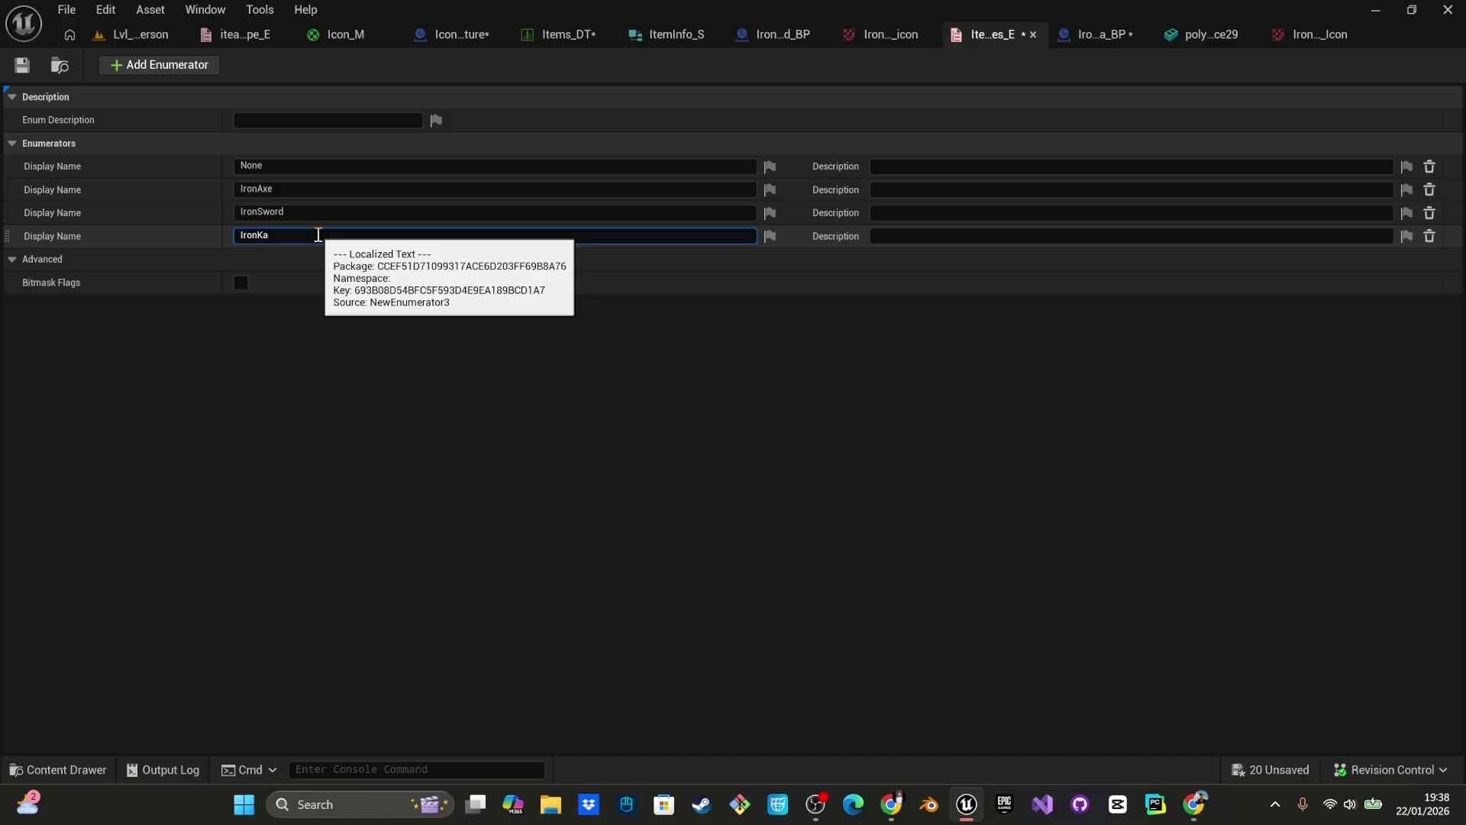
{"action": "type", "text": "IronKatana"}
{"action": "key", "text": "Return"}
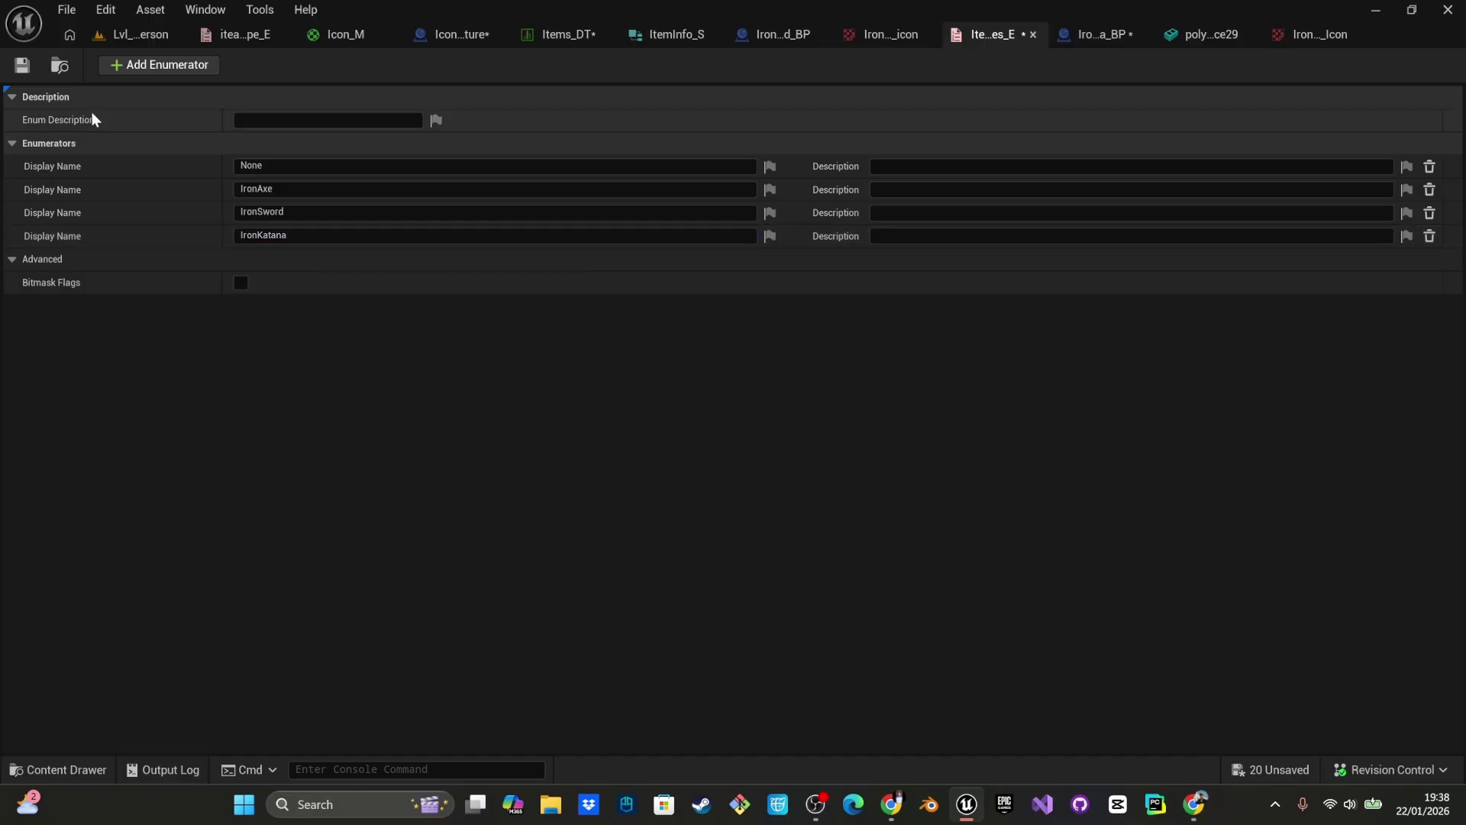
{"action": "left_click", "coordinate": [24, 66]}
- Return to the level and browse to the ITEM folder inside Blueprints
{"action": "left_click", "coordinate": [149, 32]}
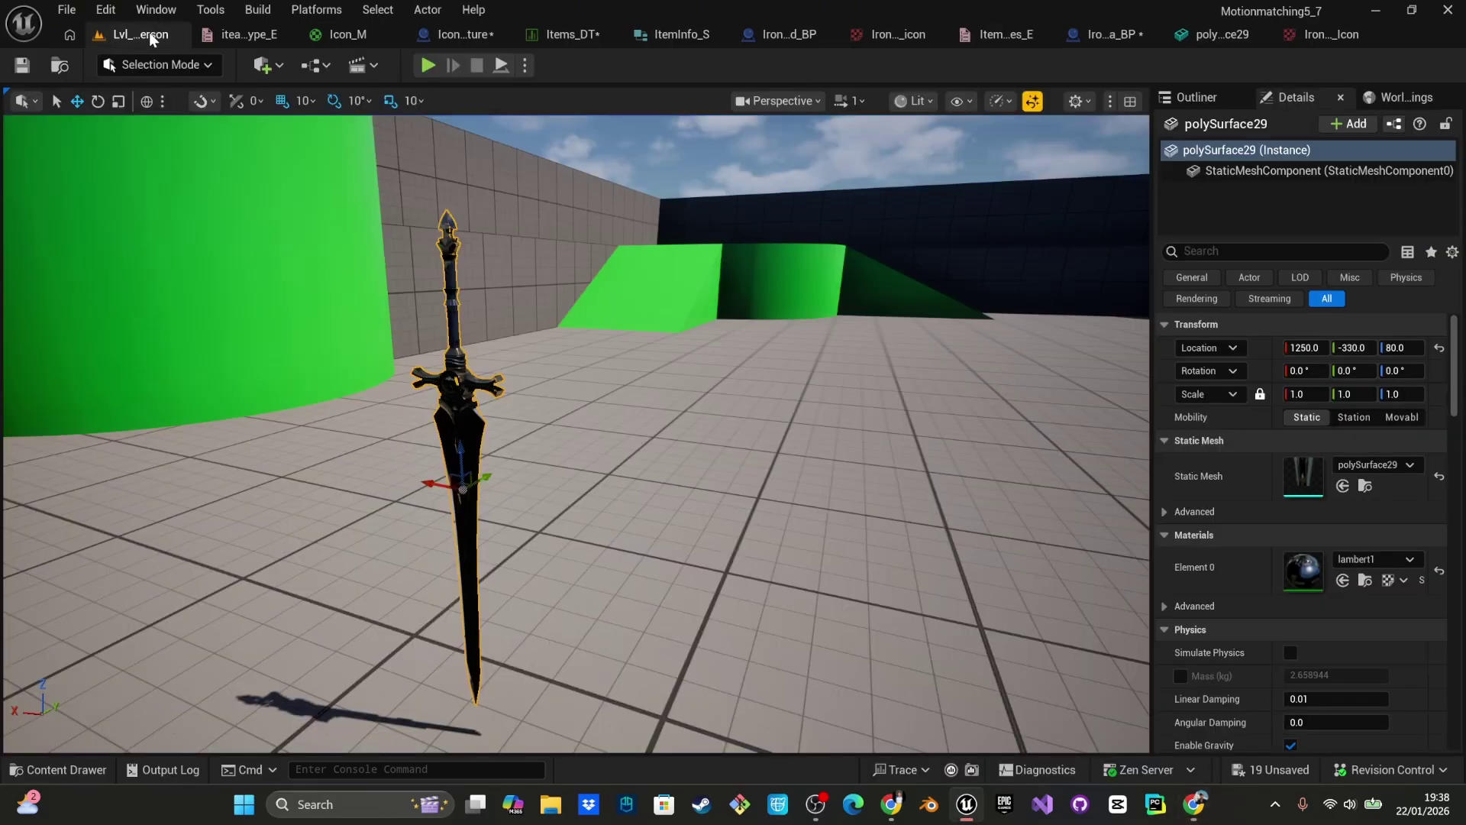
{"action": "key", "text": "ctrl+space"}
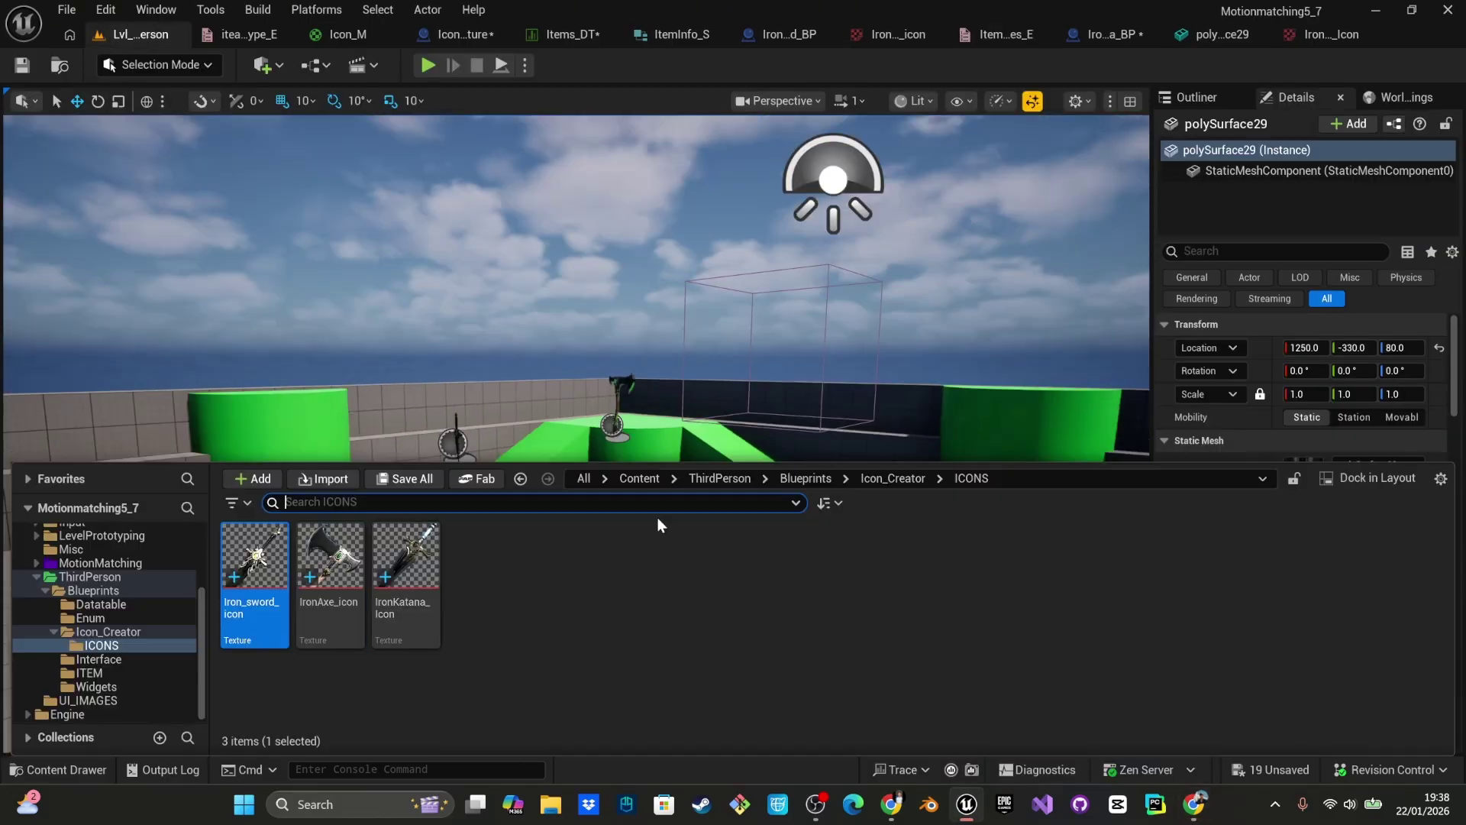
{"action": "left_click", "coordinate": [791, 481]}
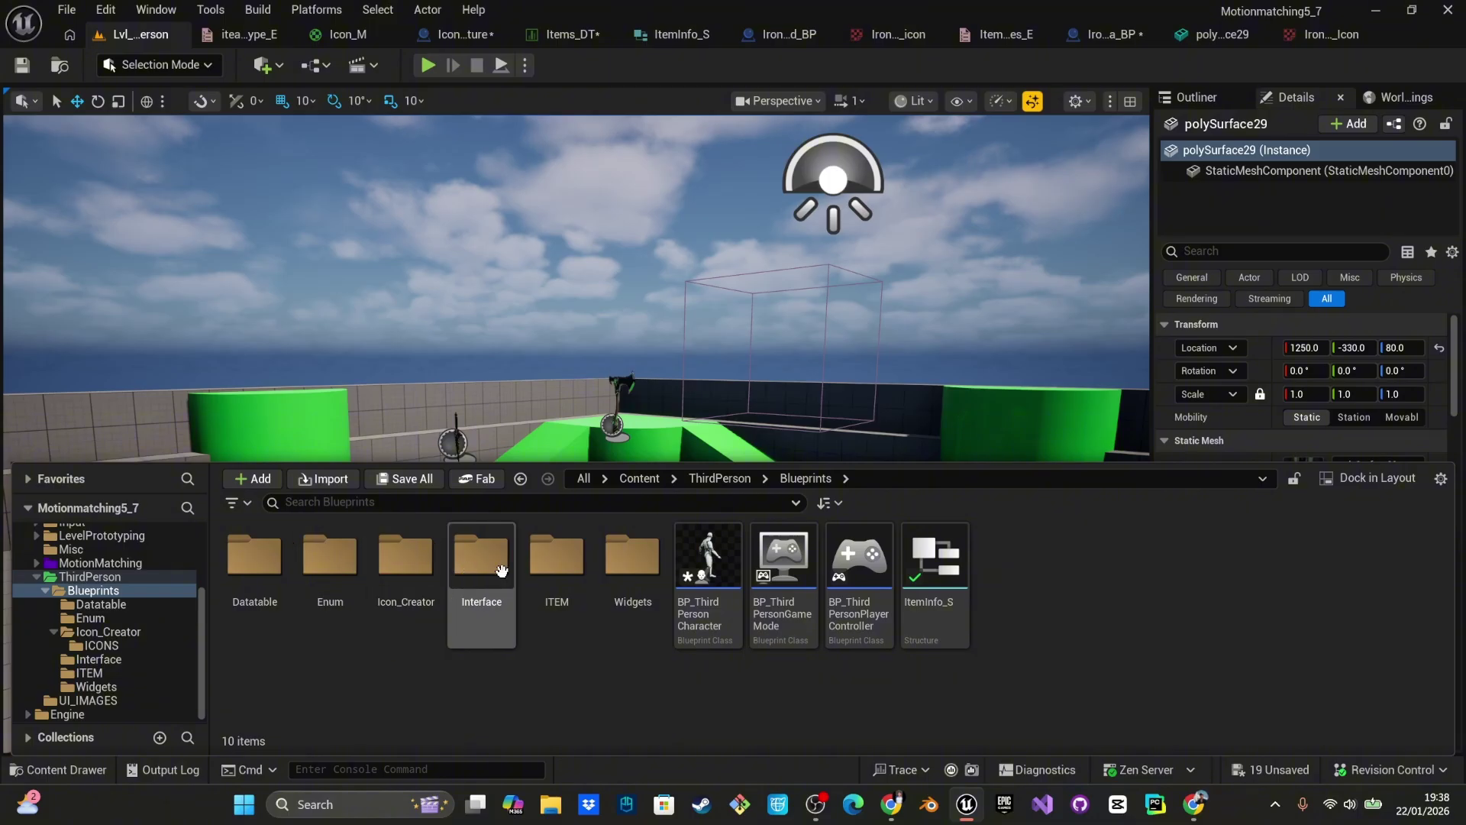
{"action": "double_click", "coordinate": [552, 574]}
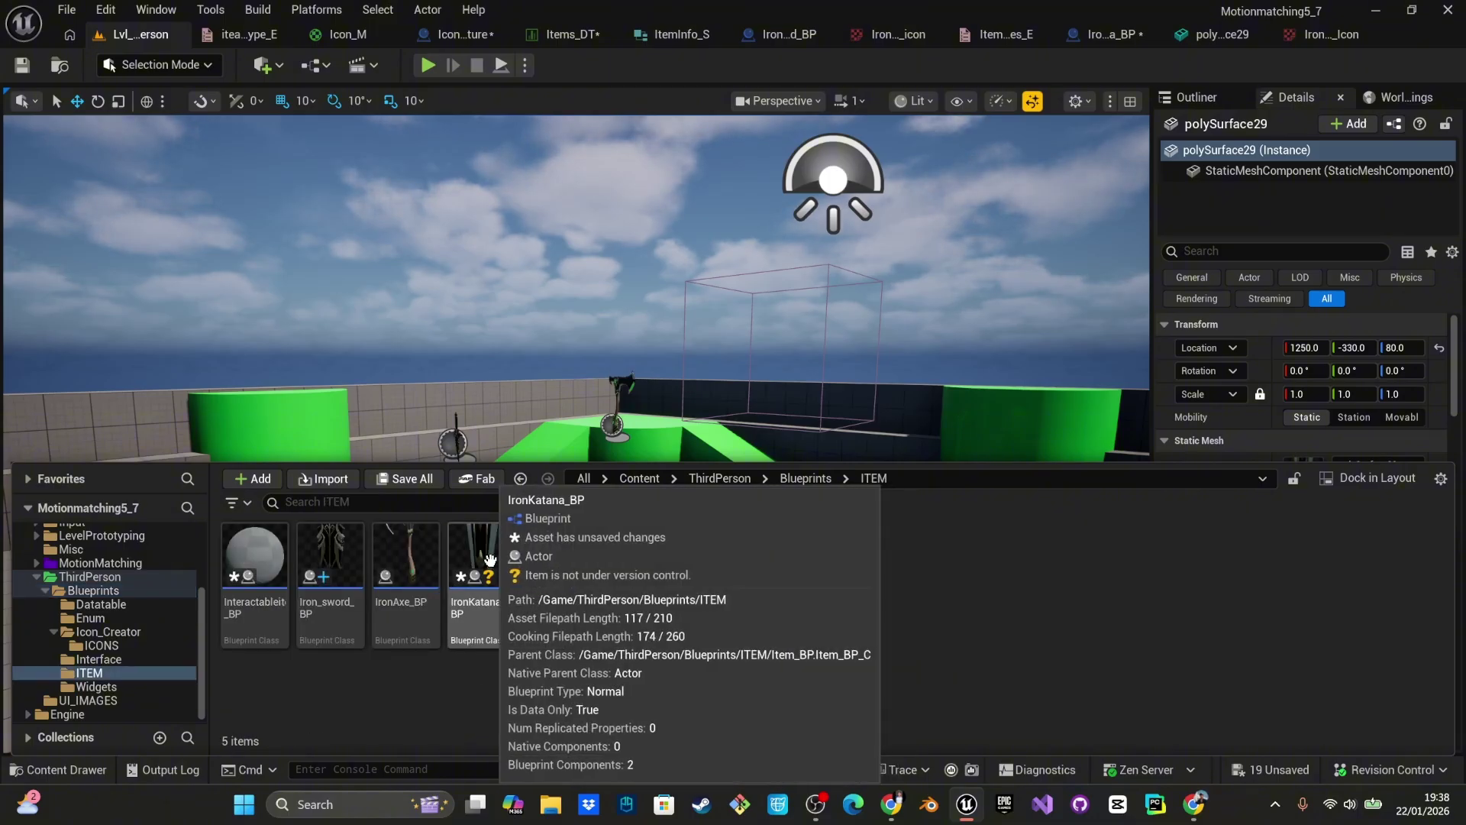
{"action": "left_click_drag", "start_coordinate": [478, 561], "coordinate": [313, 571]}
{"action": "key", "text": "ctrl+space"}
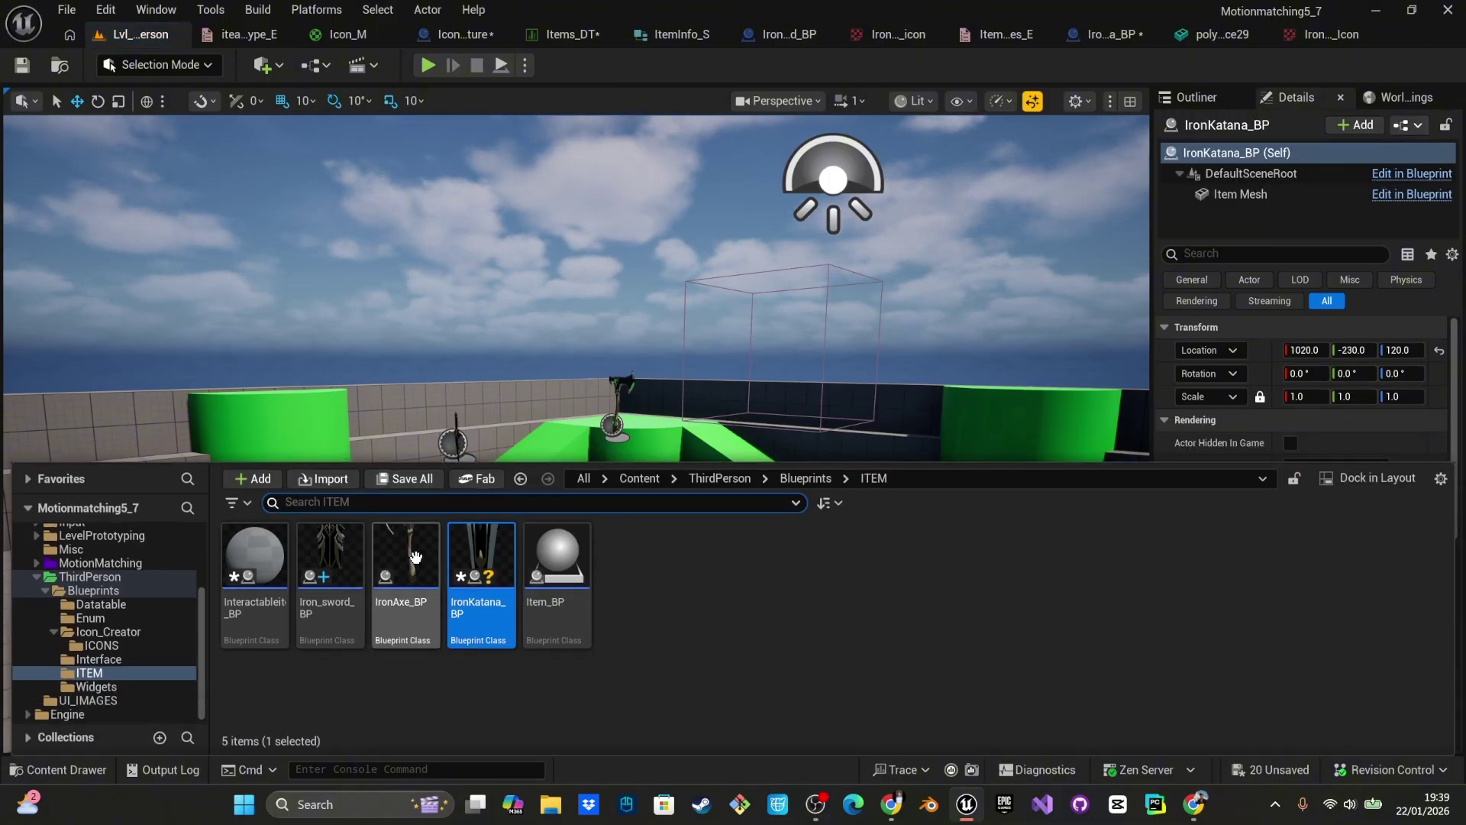
{"action": "key", "text": "ctrl+space"}
{"action": "right_click_drag", "start_coordinate": [410, 416], "coordinate": [362, 441]}
{"action": "key", "text": "Down"}
{"action": "left_click", "coordinate": [327, 431]}
{"action": "key", "text": "Delete"}
- Place an Interactableitem_BP actor from the ITEM folder in the level and set its Item Names value to IronKatana
{"action": "key", "text": "ctrl+space"}
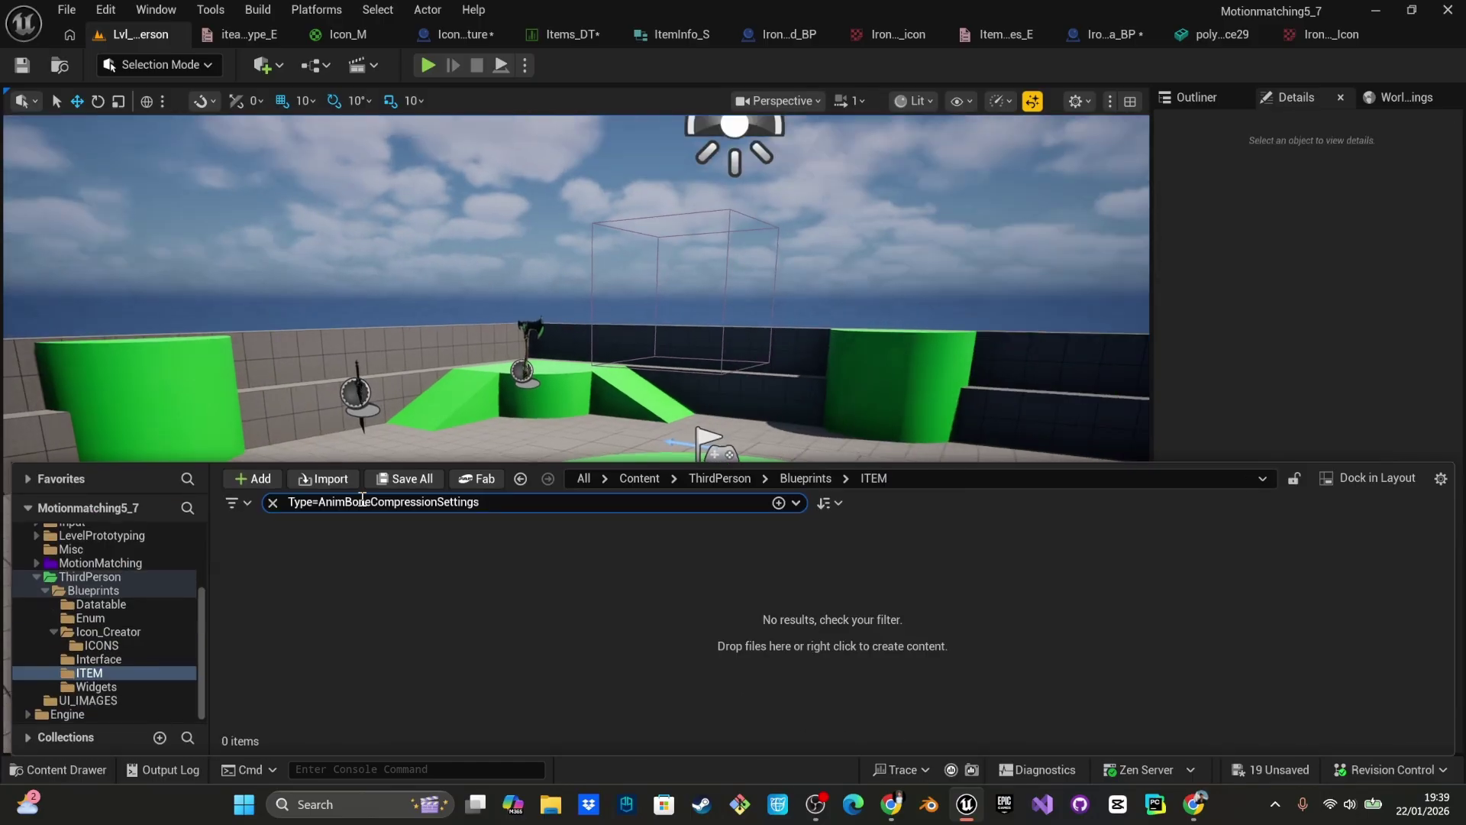
{"action": "left_click", "coordinate": [272, 504]}
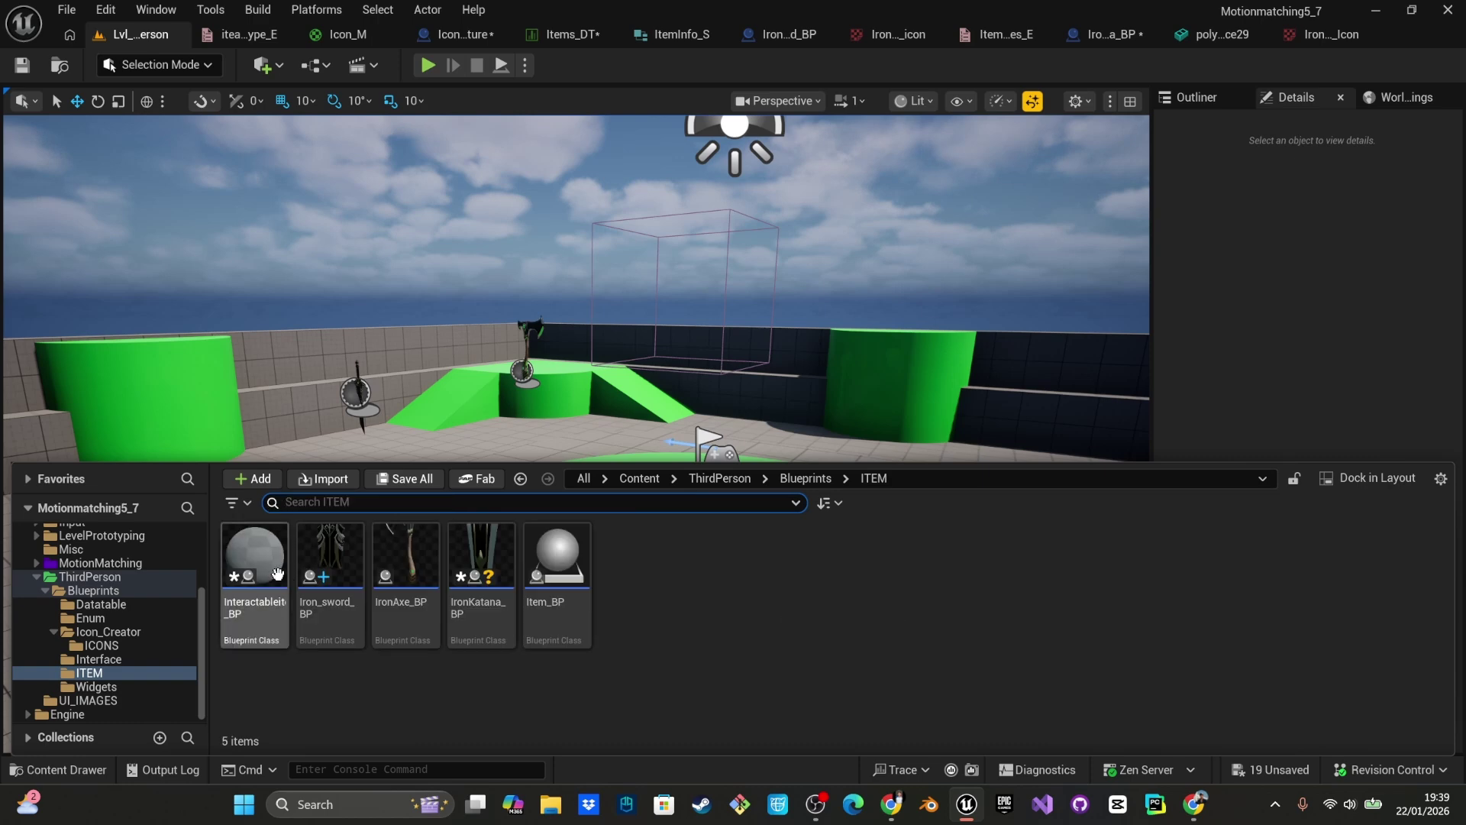
{"action": "double_click", "coordinate": [248, 571]}
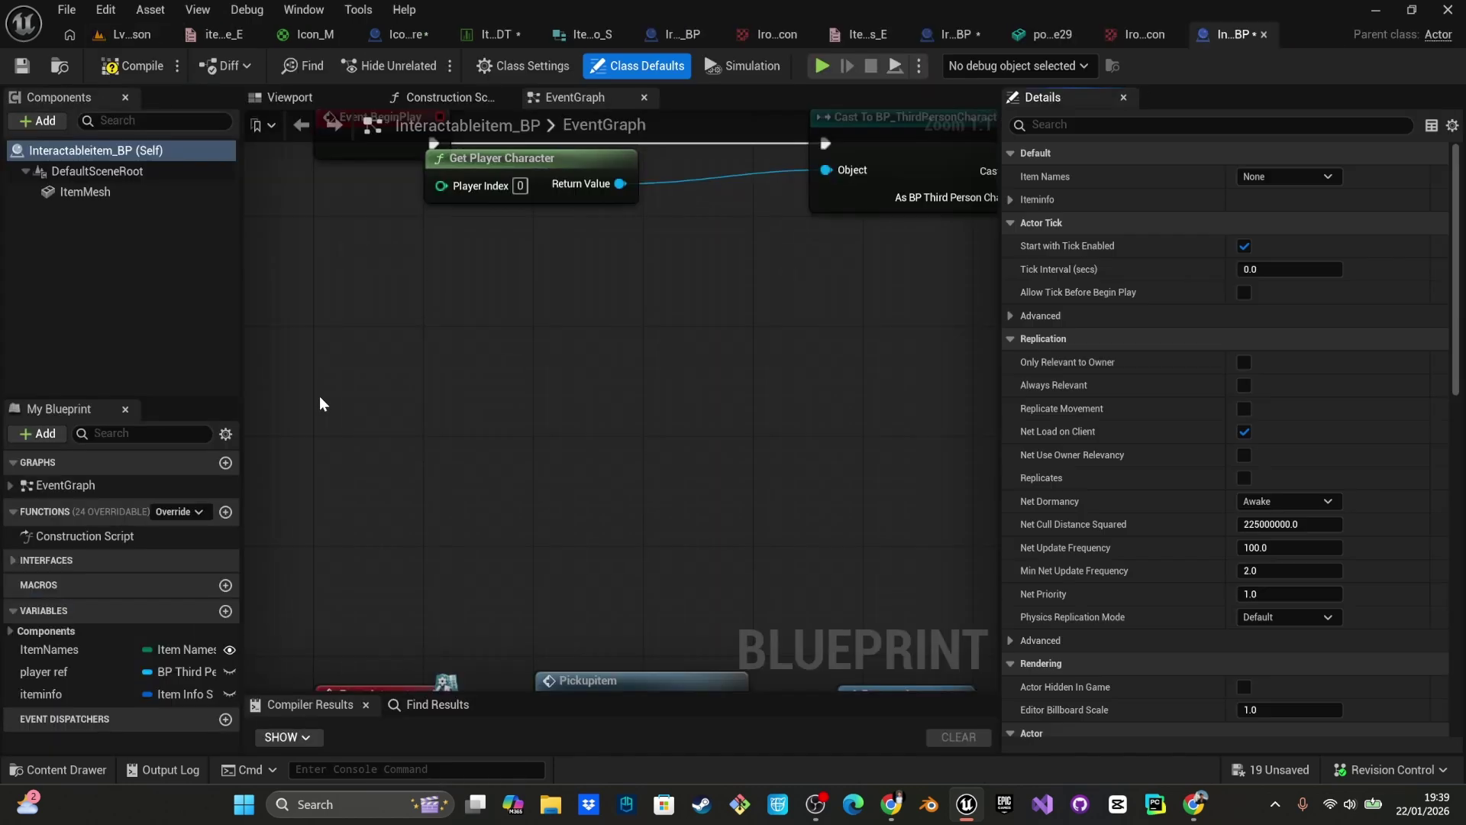
{"action": "left_click", "coordinate": [139, 36]}
{"action": "right_click_drag", "start_coordinate": [329, 441], "coordinate": [256, 459]}
{"action": "key", "text": "ctrl+space"}
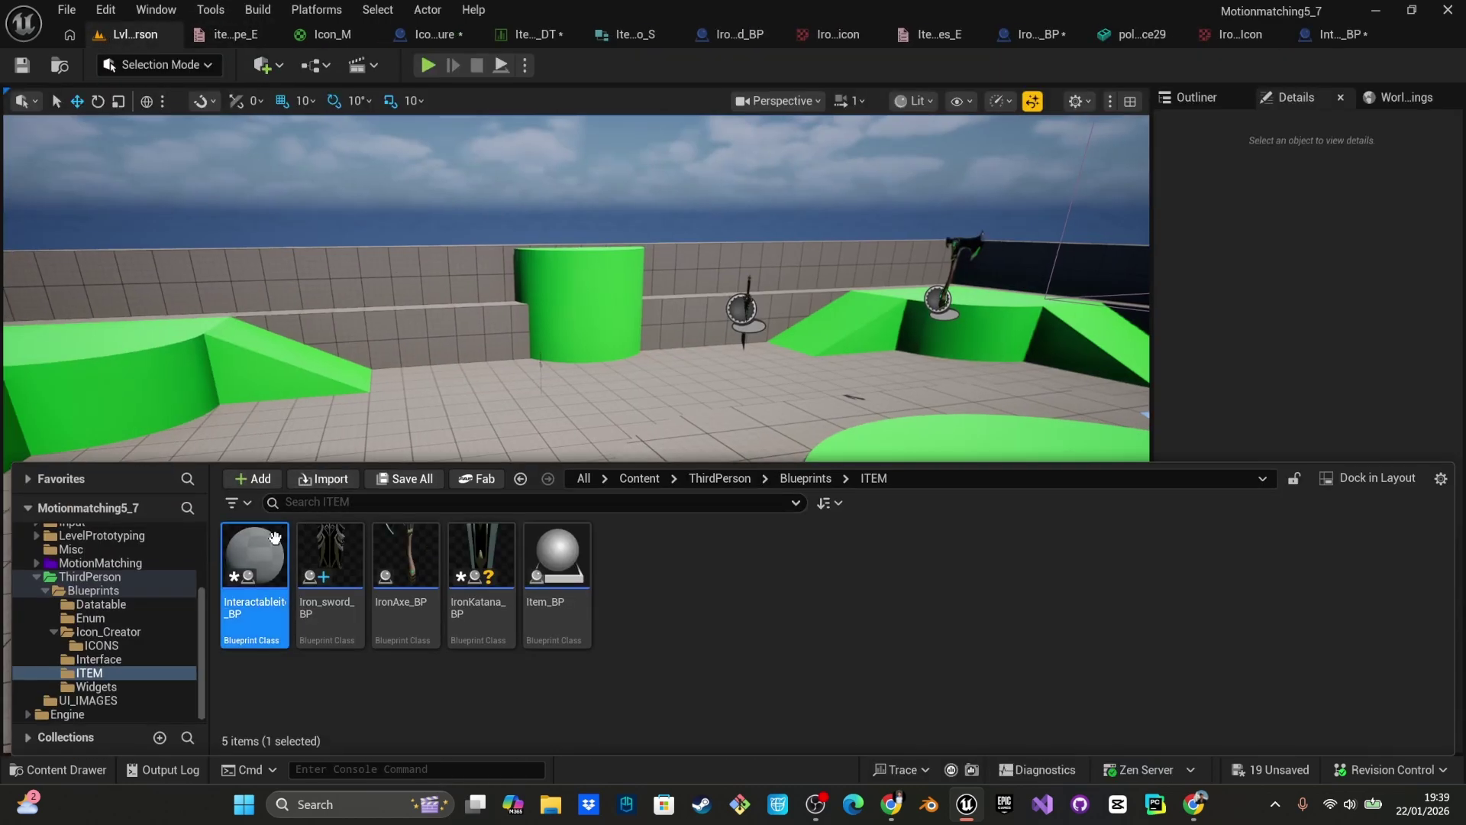
{"action": "left_click_drag", "start_coordinate": [270, 535], "coordinate": [361, 334]}
{"action": "left_click", "coordinate": [1335, 443]}
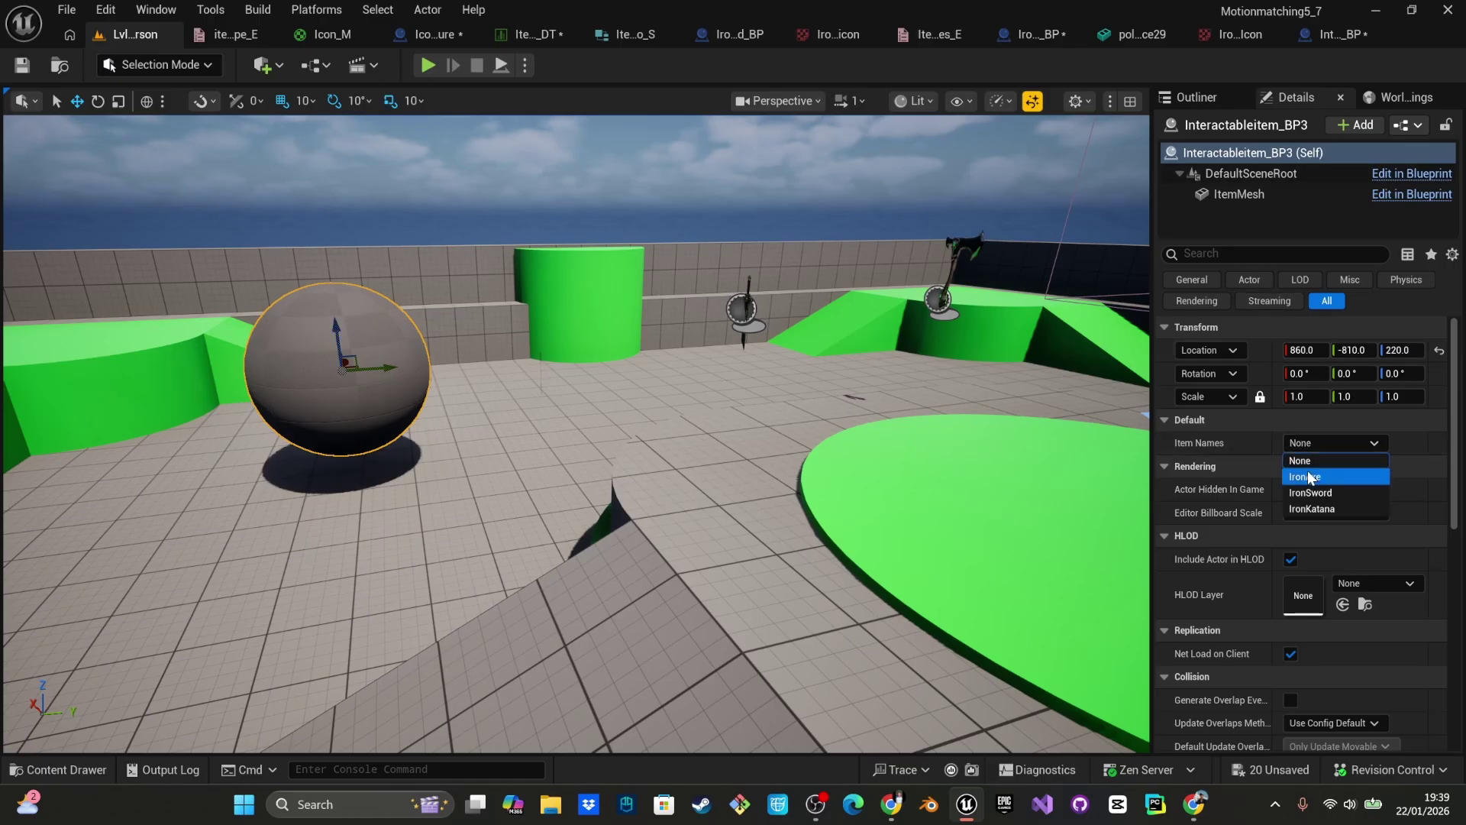
{"action": "left_click", "coordinate": [1315, 507]}
- Play-test the level by running through the weapon pickups, check their icons in the inventory, and end the session
{"action": "key", "text": "a"}
{"action": "right_click_drag", "start_coordinate": [959, 432], "coordinate": [1182, 460]}
{"action": "key", "text": "w"}
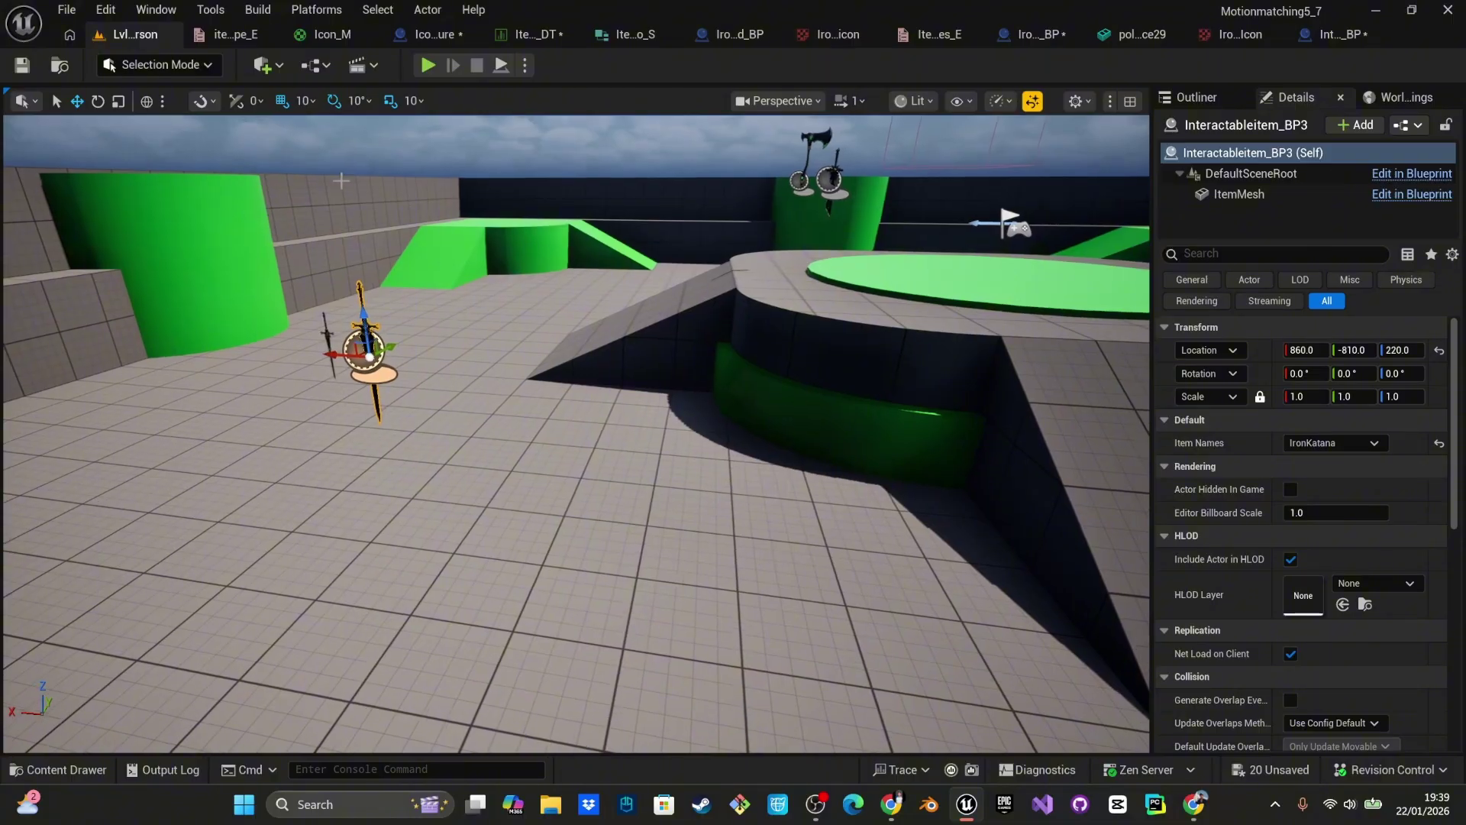
{"action": "key", "text": "w"}
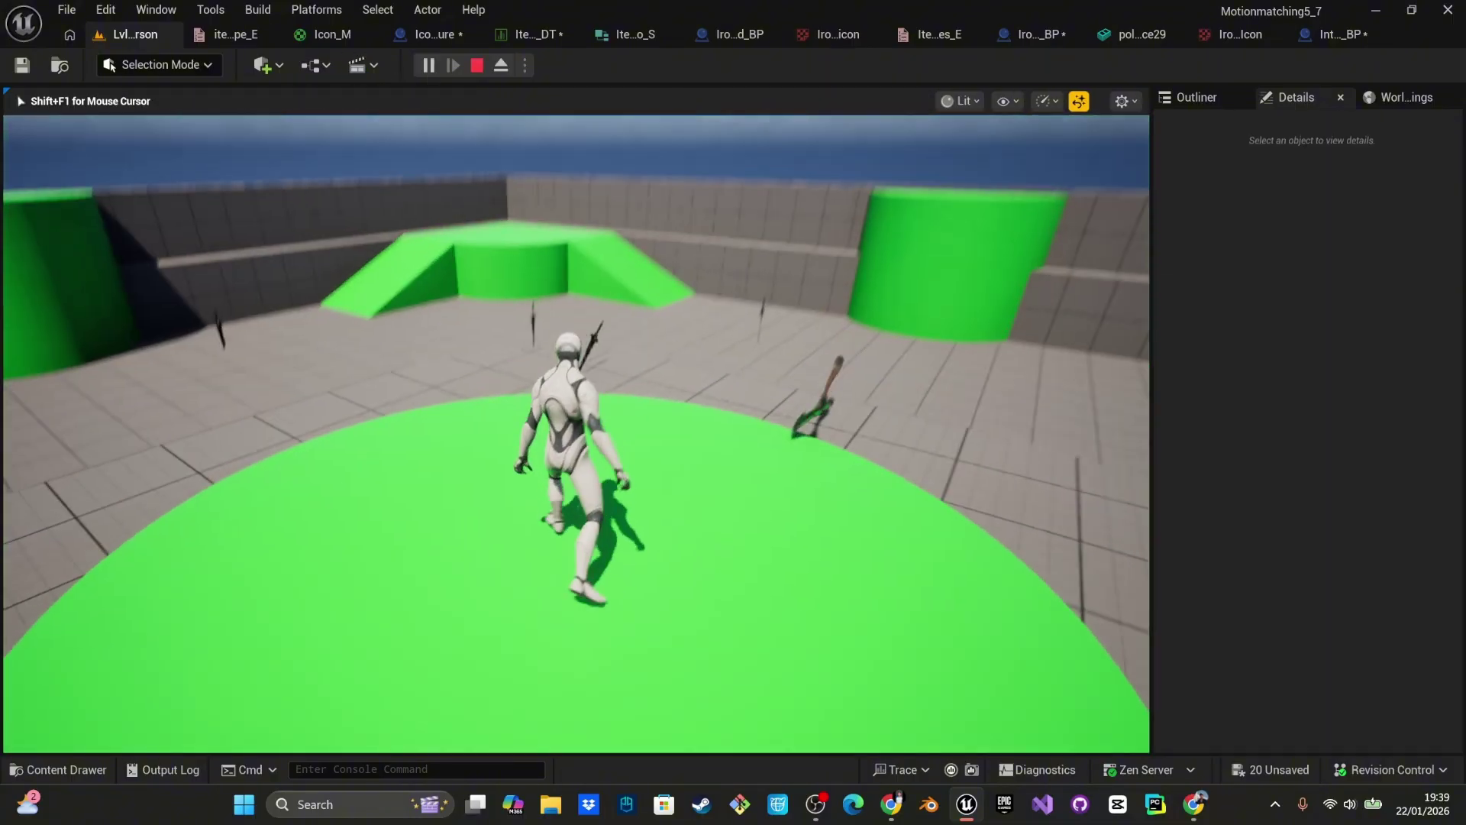
{"action": "key", "text": "d"}
{"action": "key", "text": "w"}
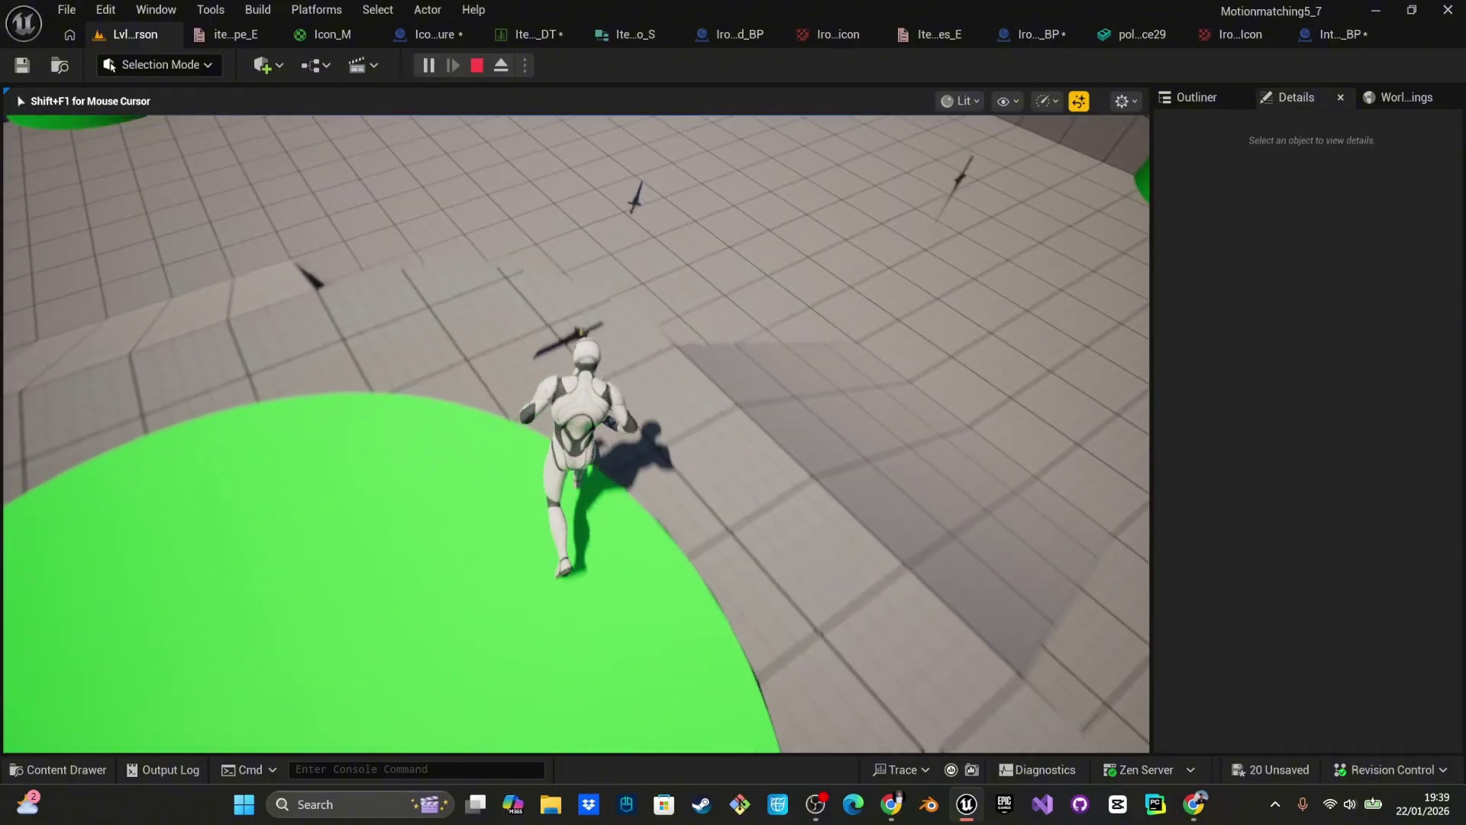
{"action": "key", "text": "w"}
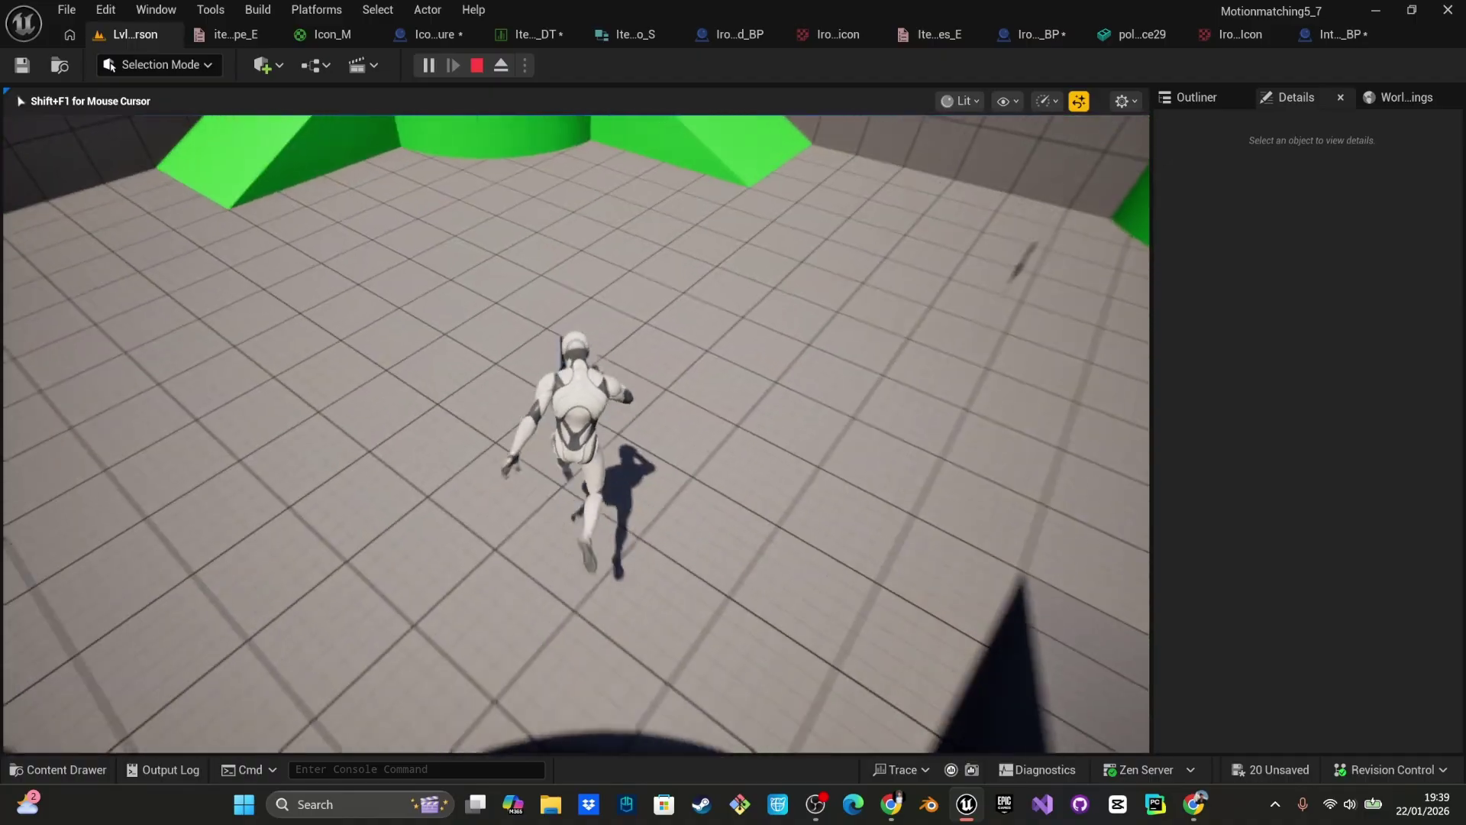
{"action": "key", "text": "w"}
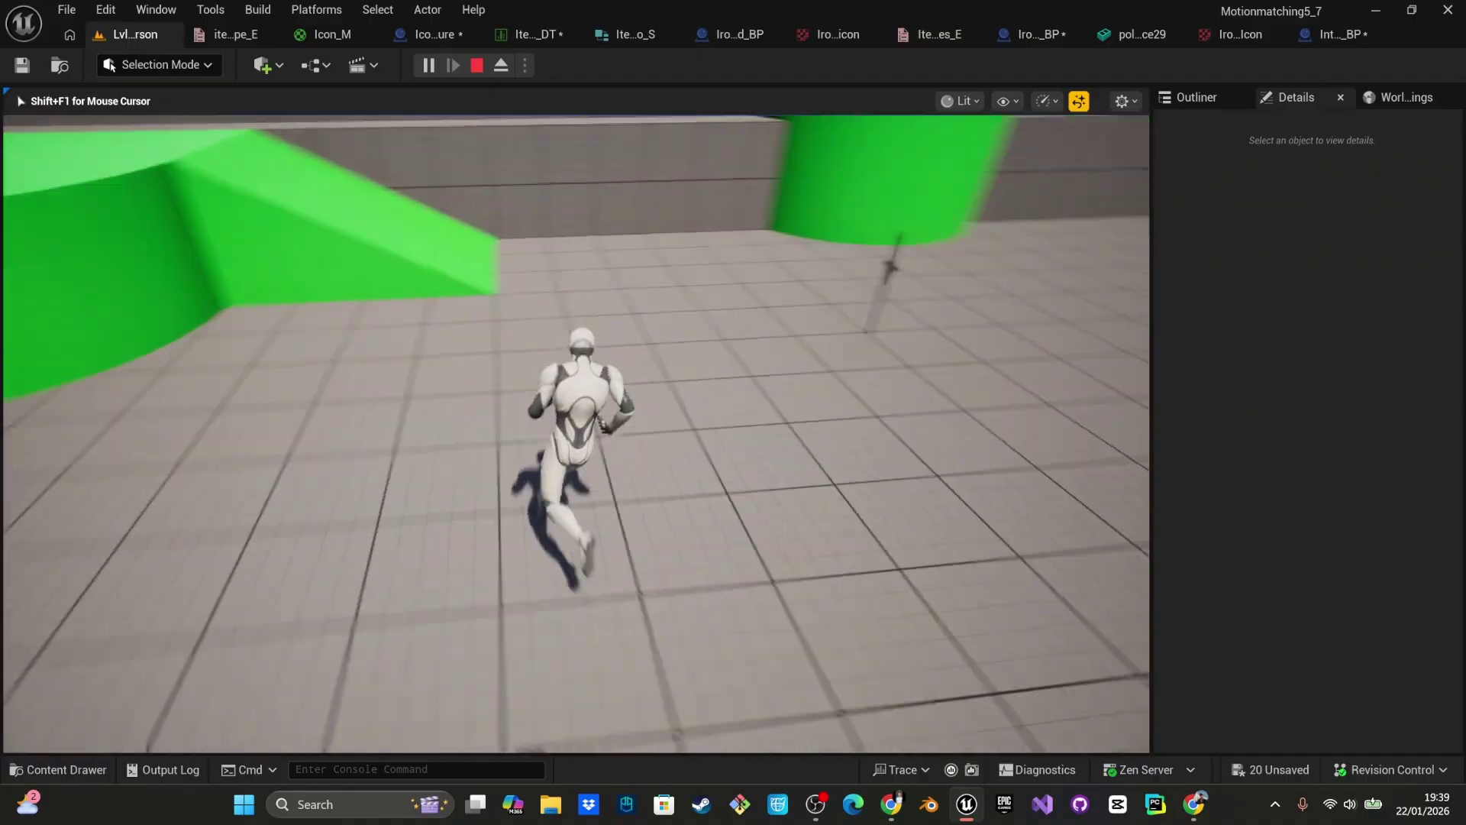
{"action": "key", "text": "i"}
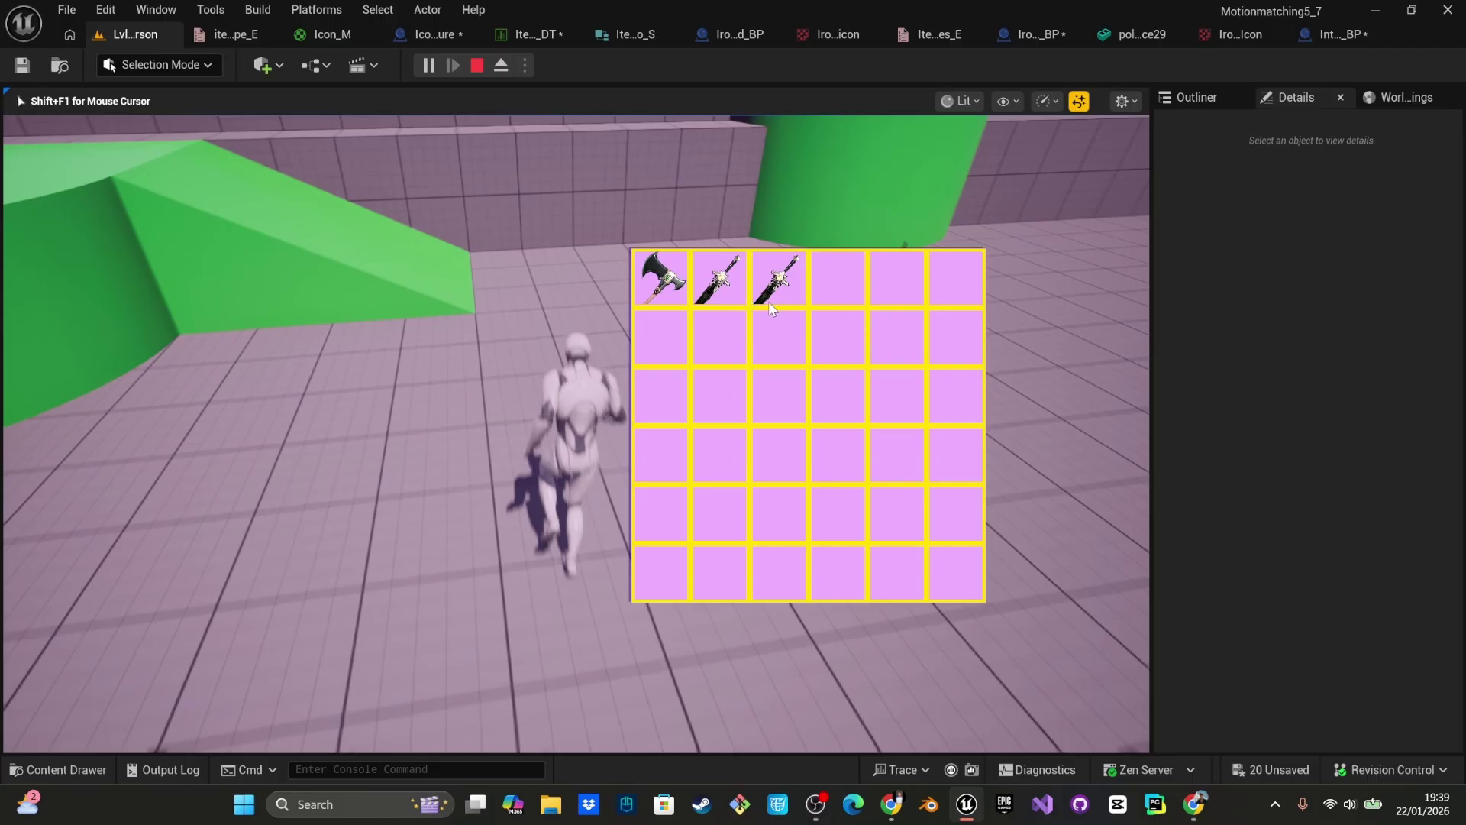
{"action": "key", "text": "Escape"}
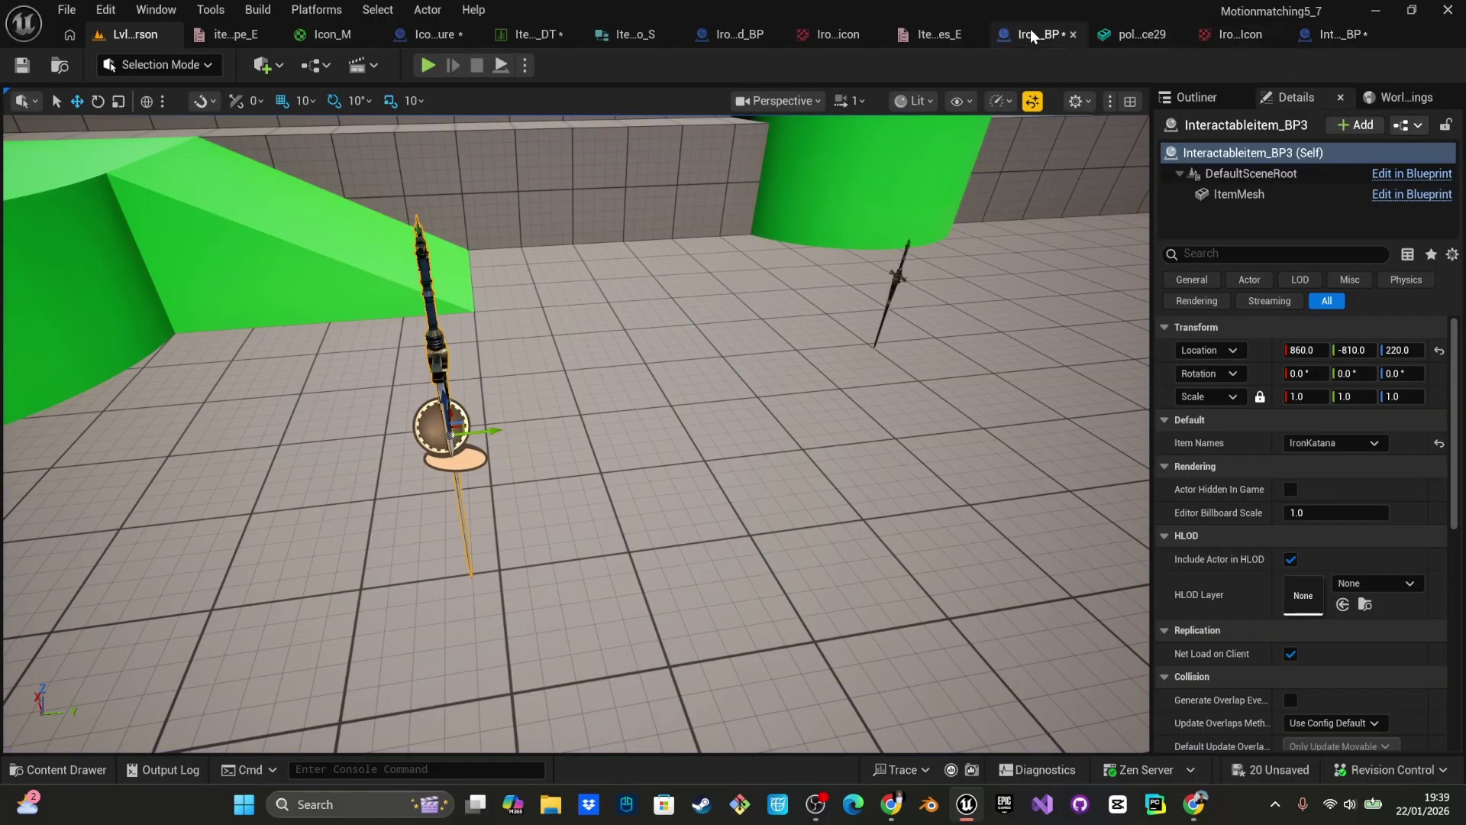
- In the Items_DT data table, set the IronKatana row's item icon to IronKatana_Icon and save the table
{"action": "left_click", "coordinate": [525, 35]}
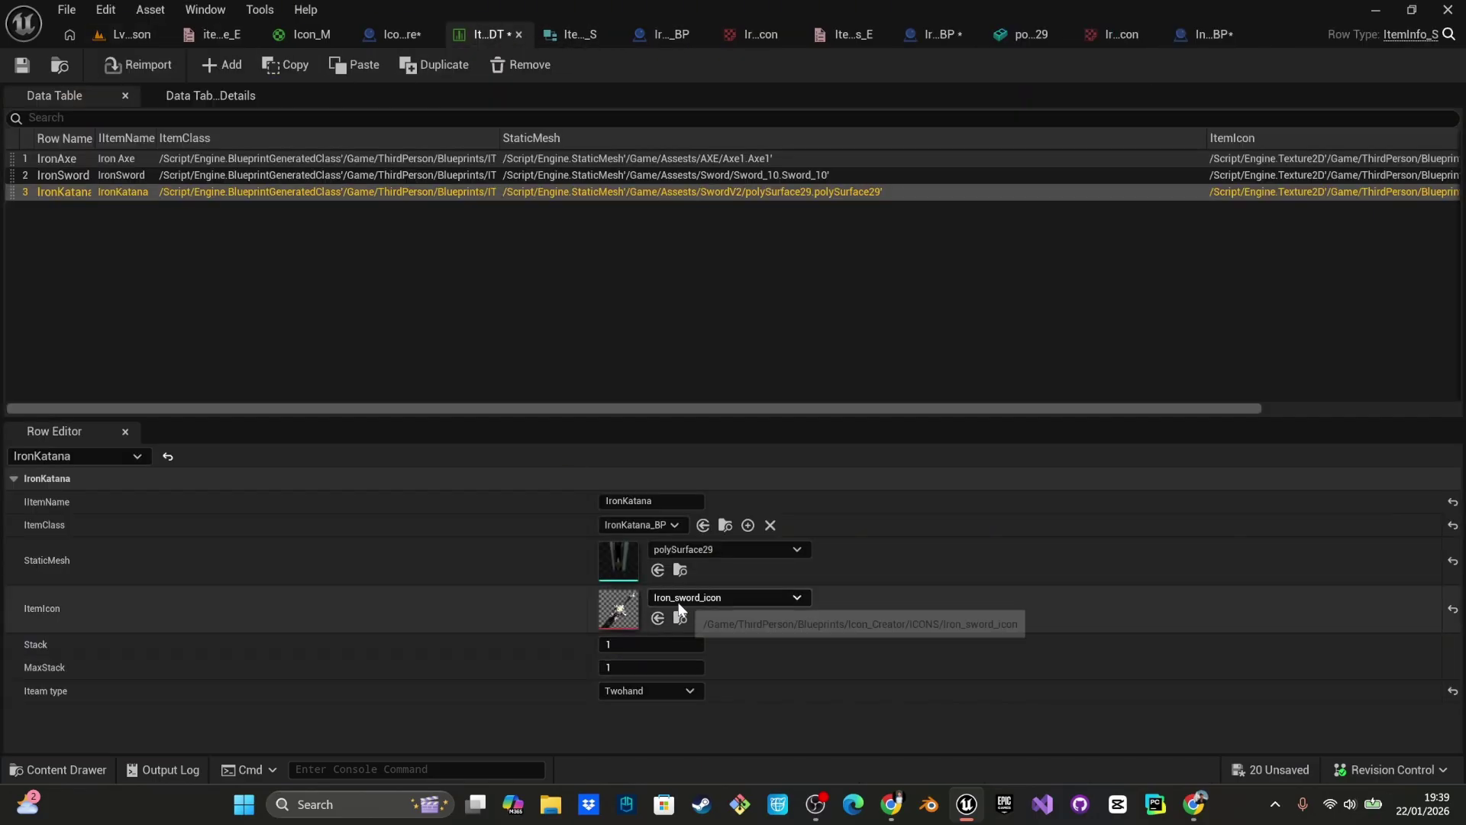
{"action": "key", "text": "ctrl+space"}
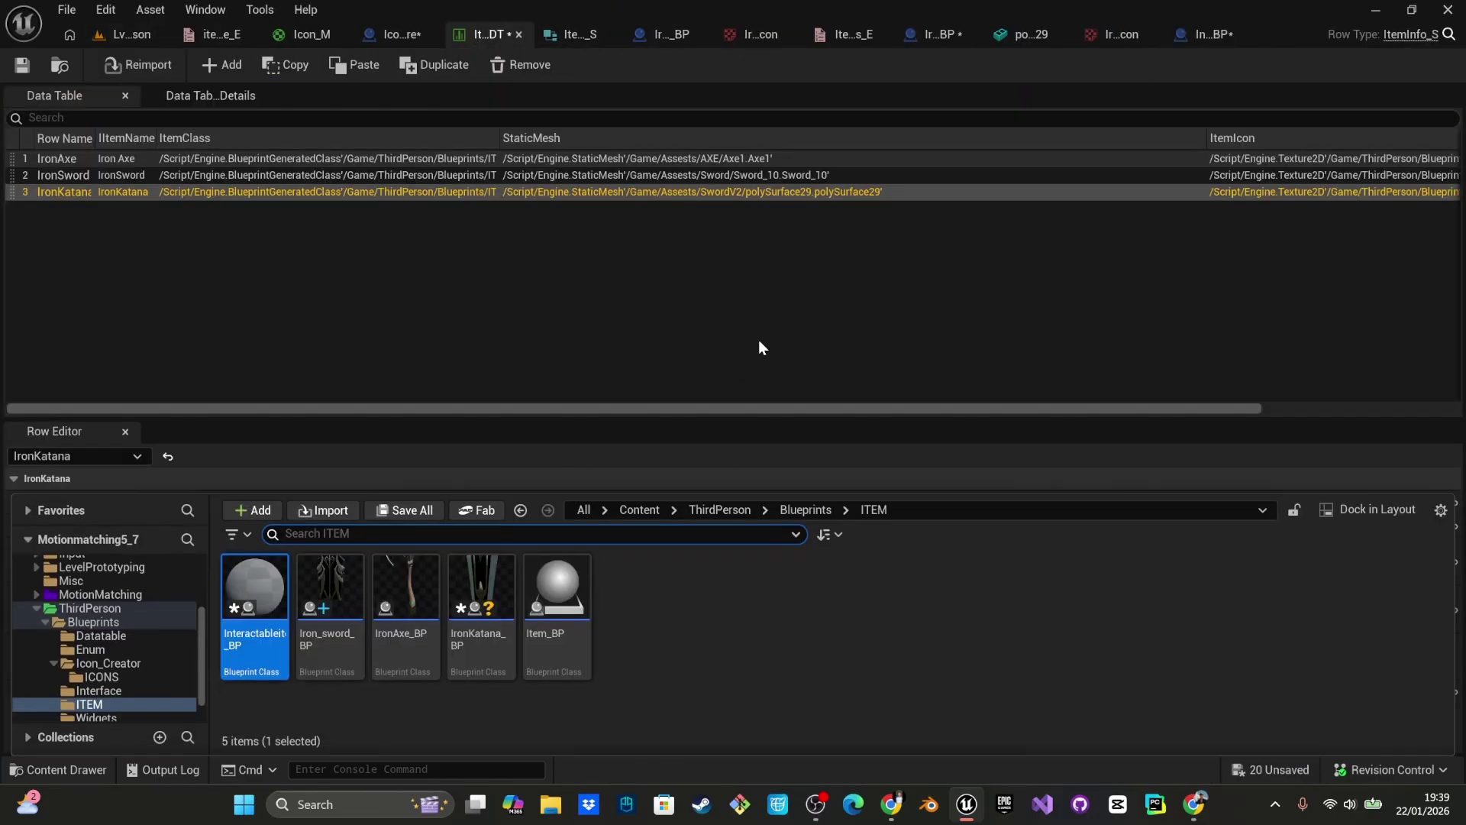
{"action": "left_click", "coordinate": [705, 512]}
{"action": "left_click", "coordinate": [639, 509]}
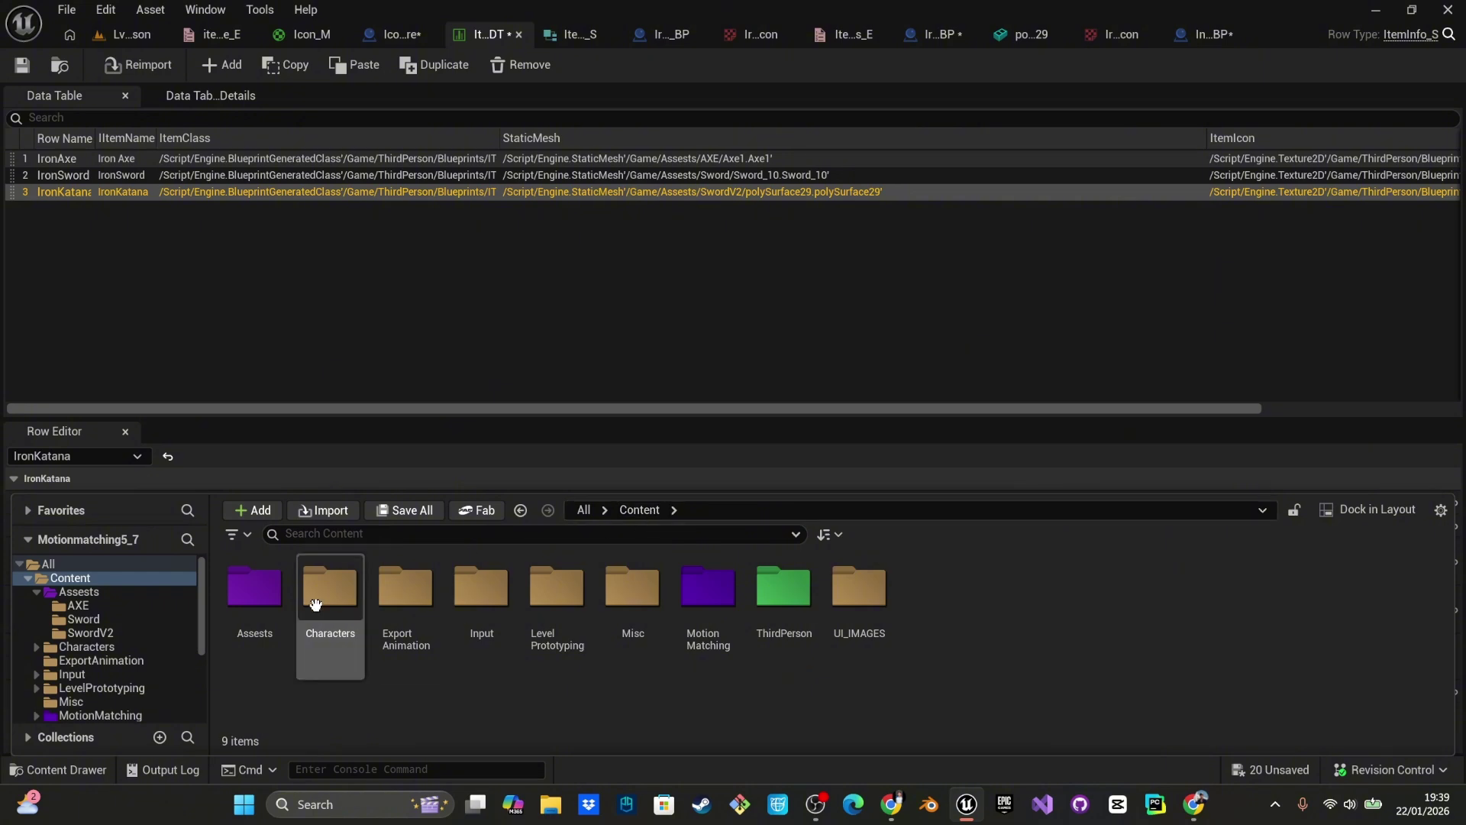
{"action": "double_click", "coordinate": [783, 587]}
{"action": "double_click", "coordinate": [254, 586]}
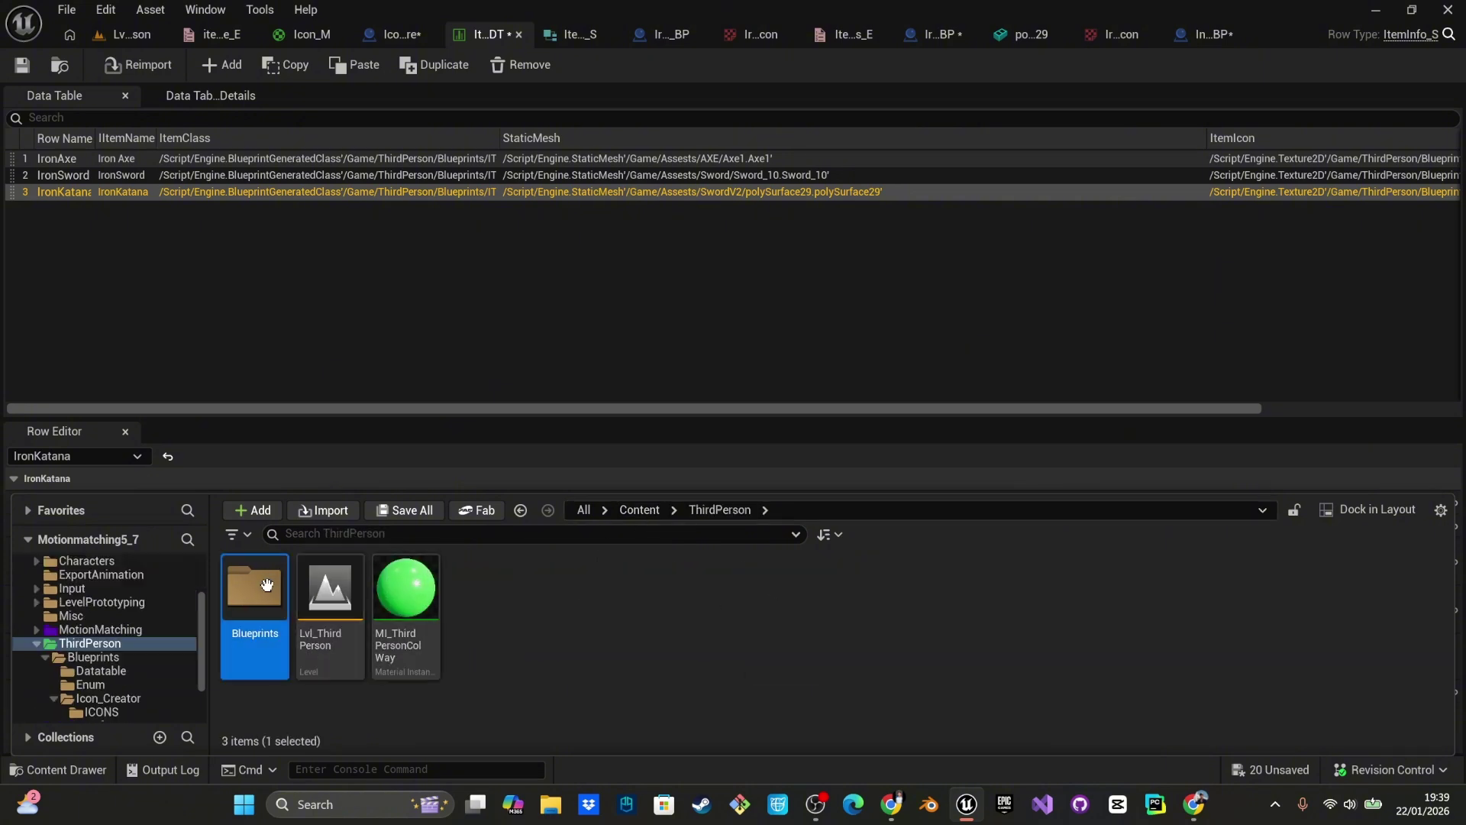
{"action": "double_click", "coordinate": [406, 586]}
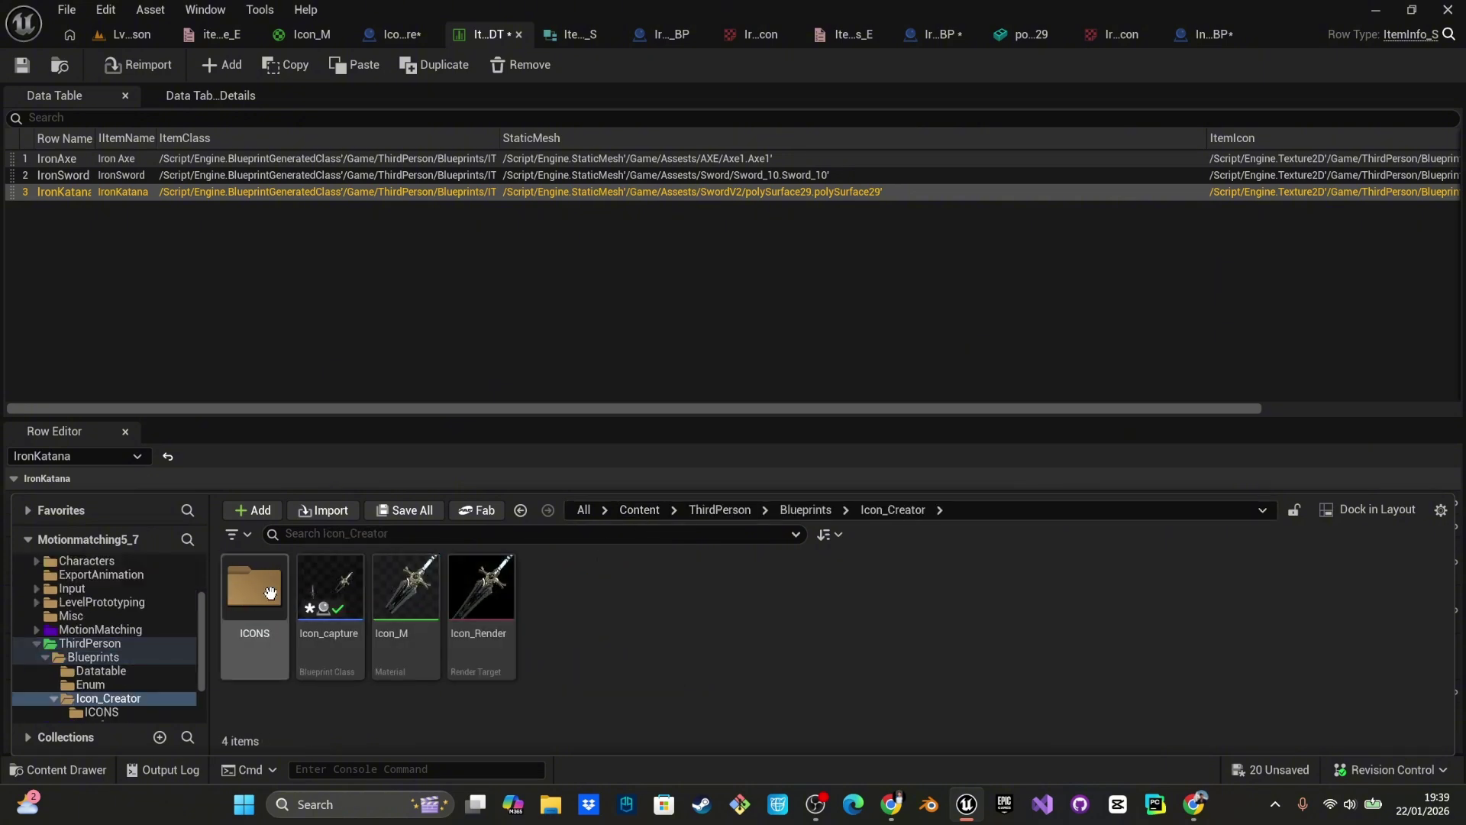
{"action": "double_click", "coordinate": [254, 586]}
{"action": "left_click", "coordinate": [406, 591]}
{"action": "left_click", "coordinate": [622, 424]}
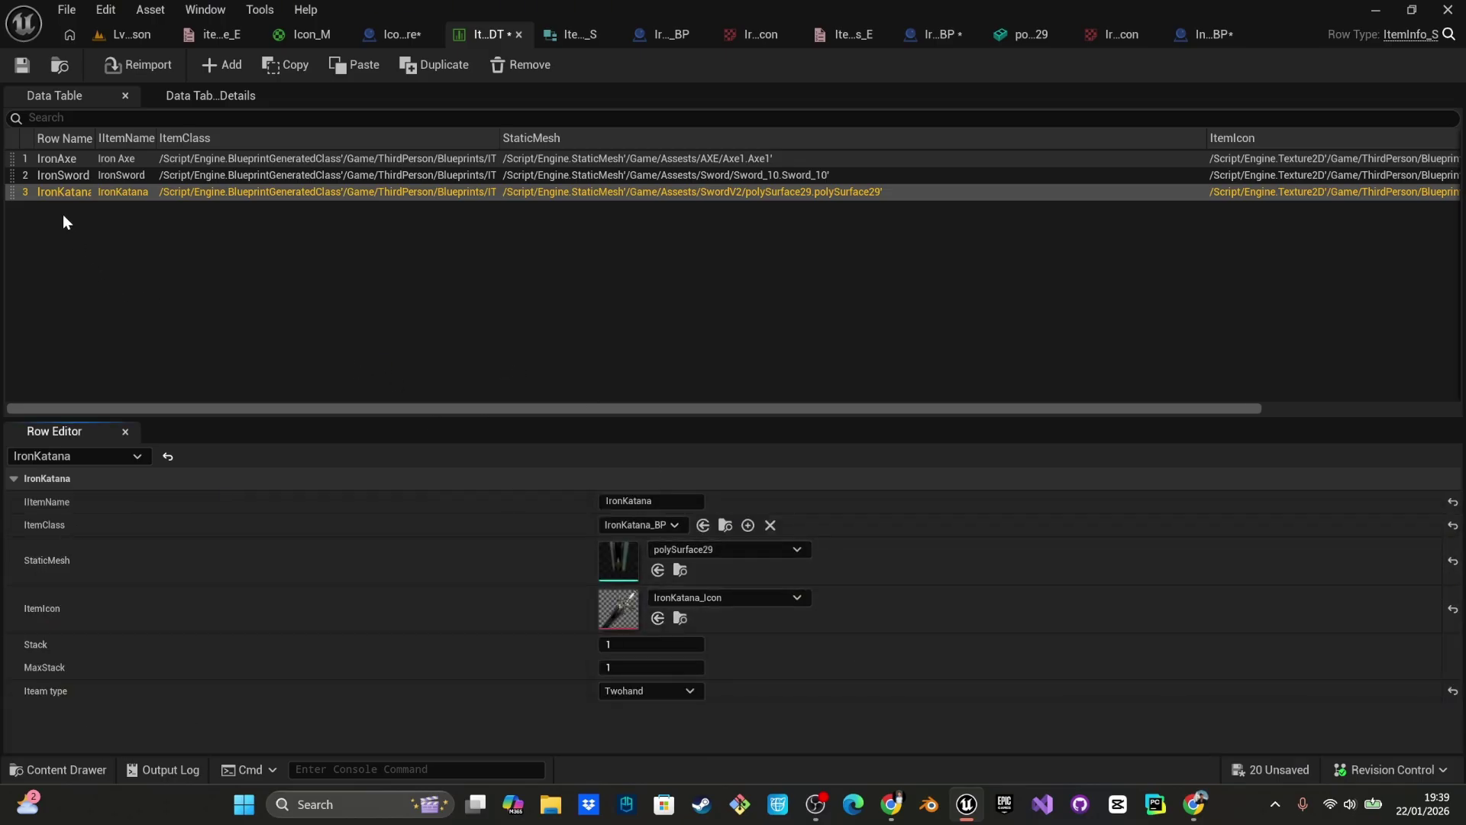
{"action": "left_click", "coordinate": [22, 66]}
- Play the level again, run to the katana pickup to collect it, and check its icon in the inventory
{"action": "left_click", "coordinate": [113, 36]}
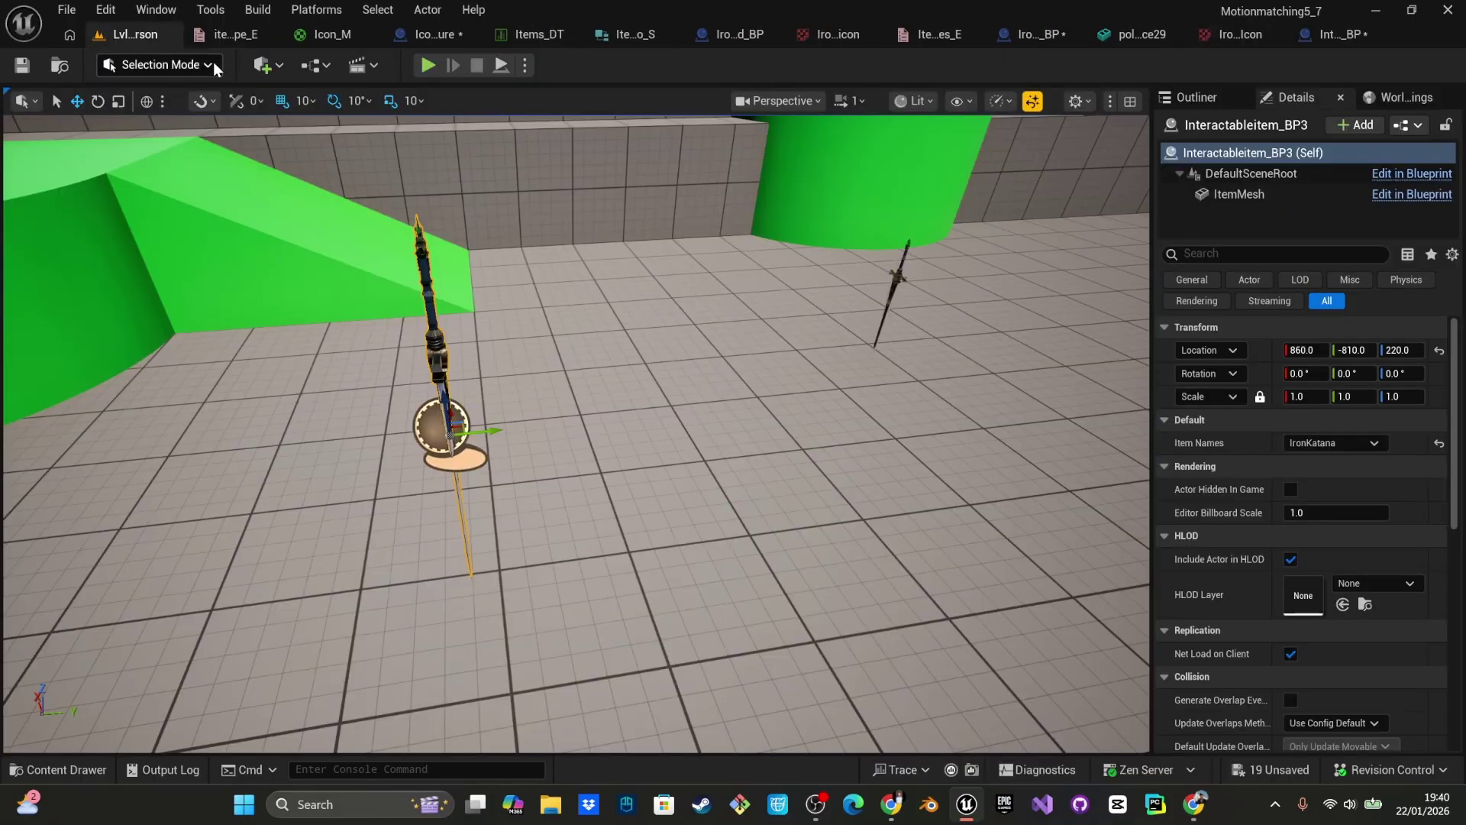
{"action": "left_click", "coordinate": [427, 65]}
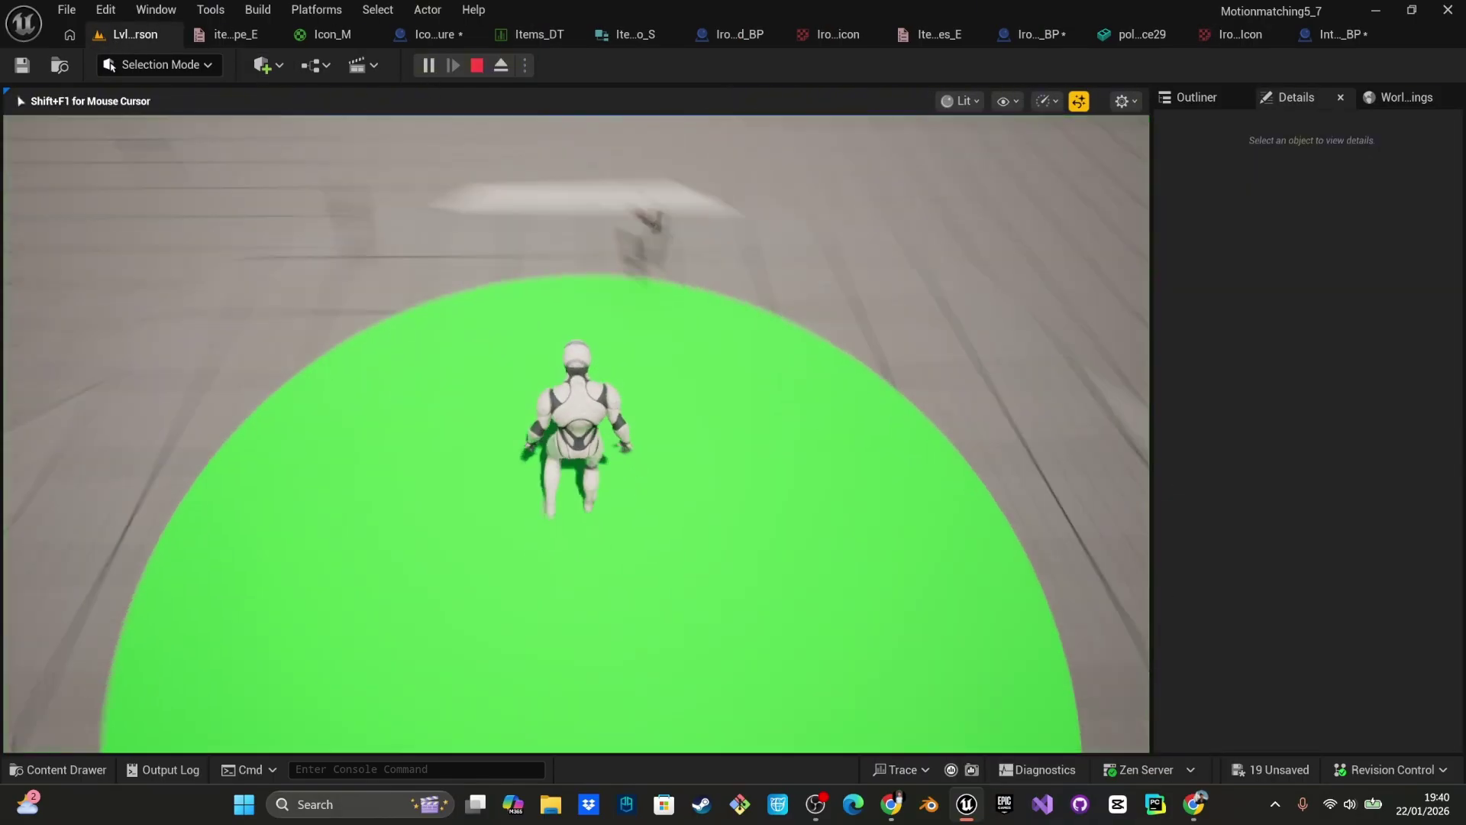
{"action": "key", "text": "w"}
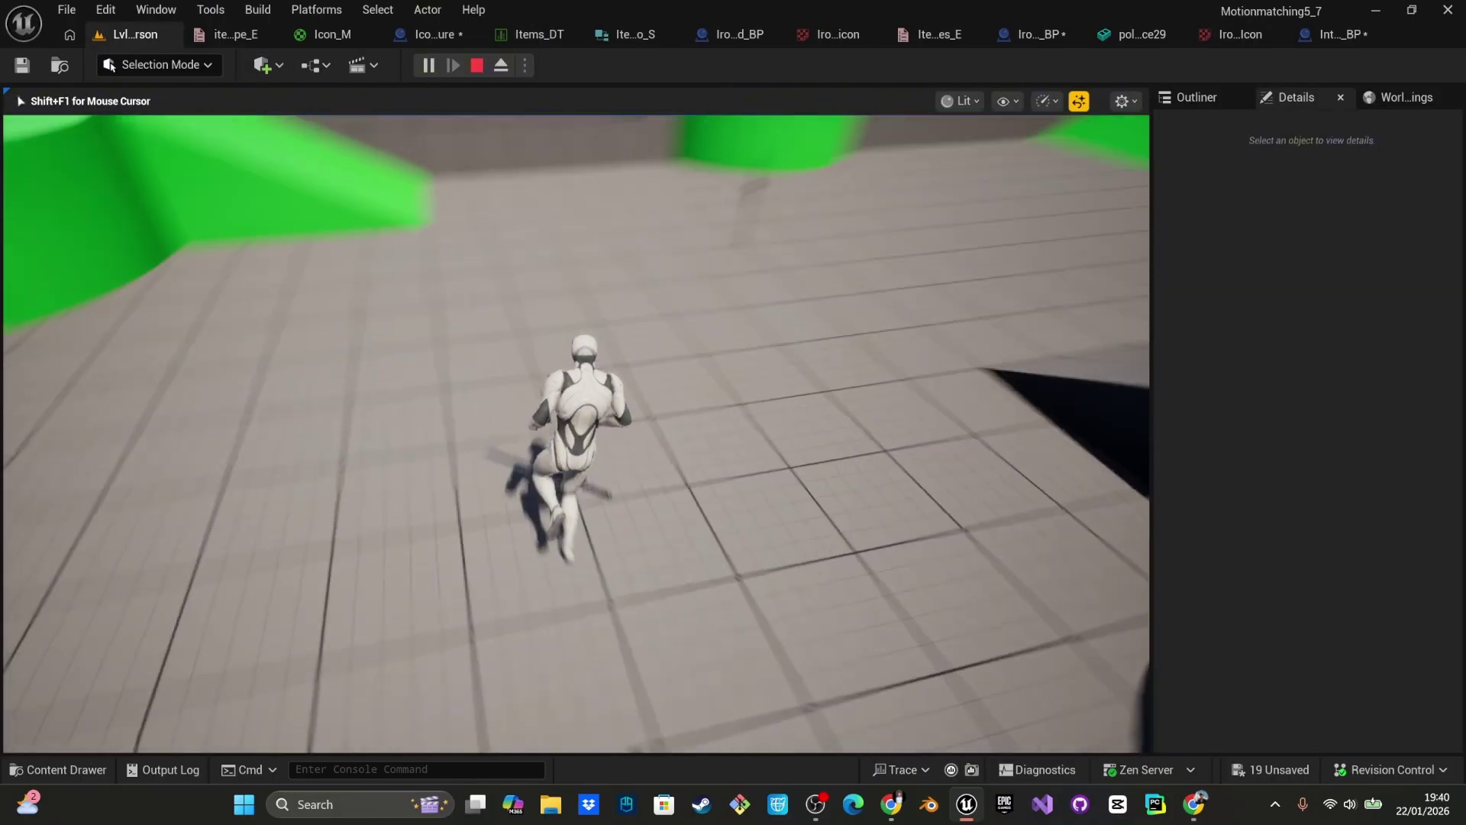
{"action": "key", "text": "i"}
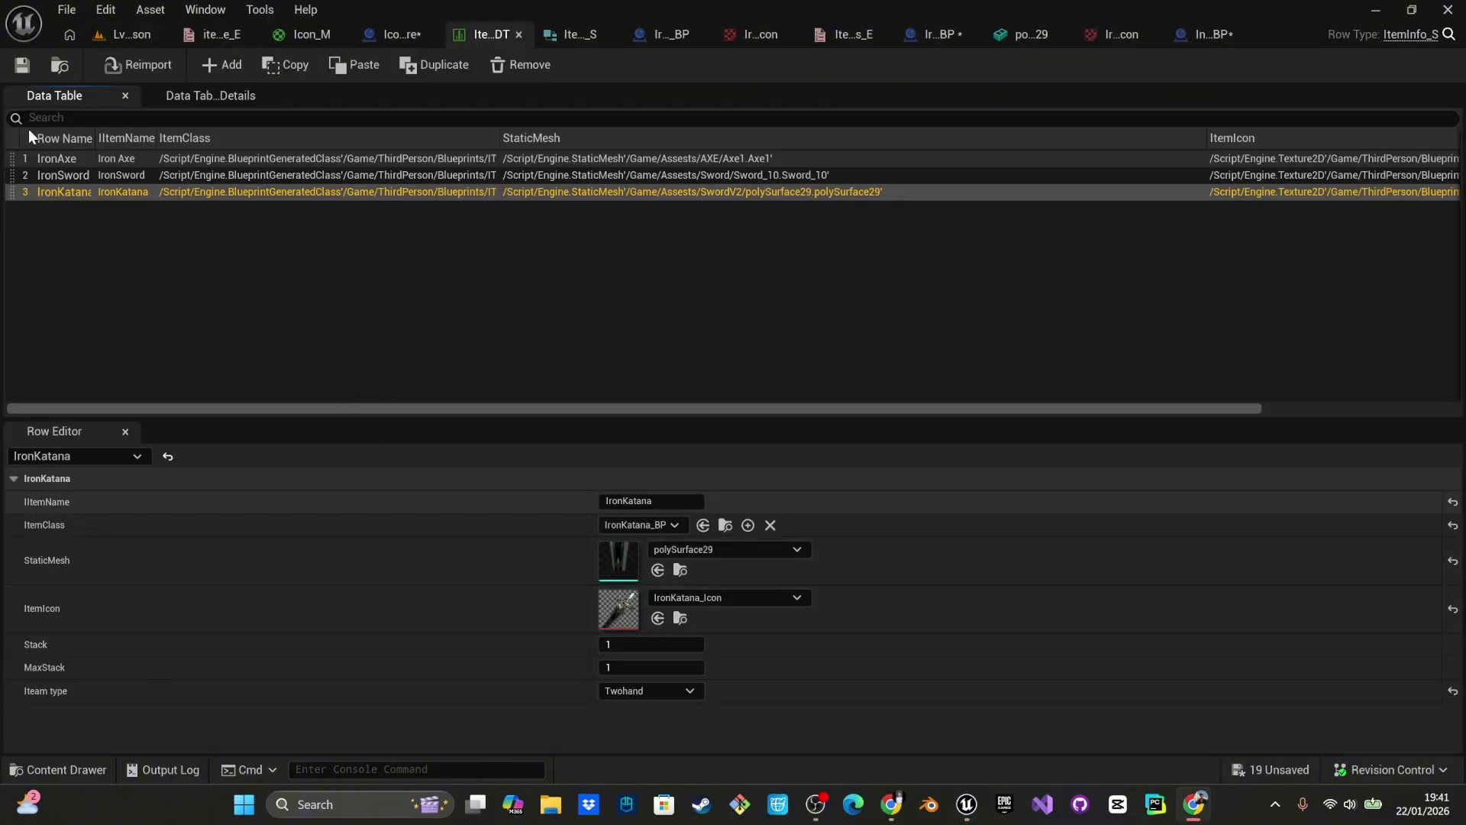
- Return to the level and delete the placed katana, sword and axe pickup actors
{"action": "left_click", "coordinate": [128, 35]}
{"action": "key", "text": "Delete"}
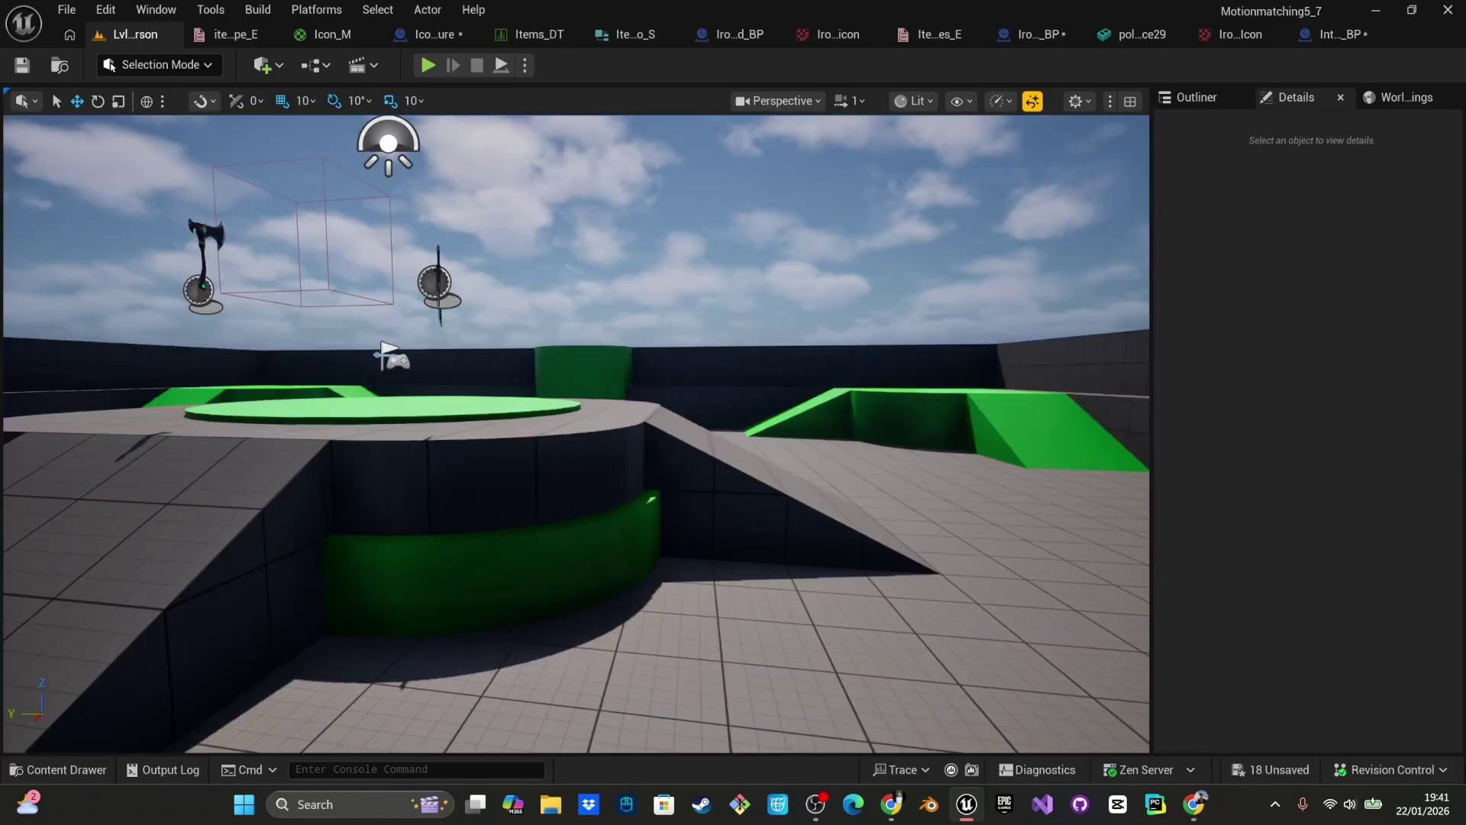
{"action": "left_click", "coordinate": [458, 280]}
{"action": "key", "text": "Delete"}
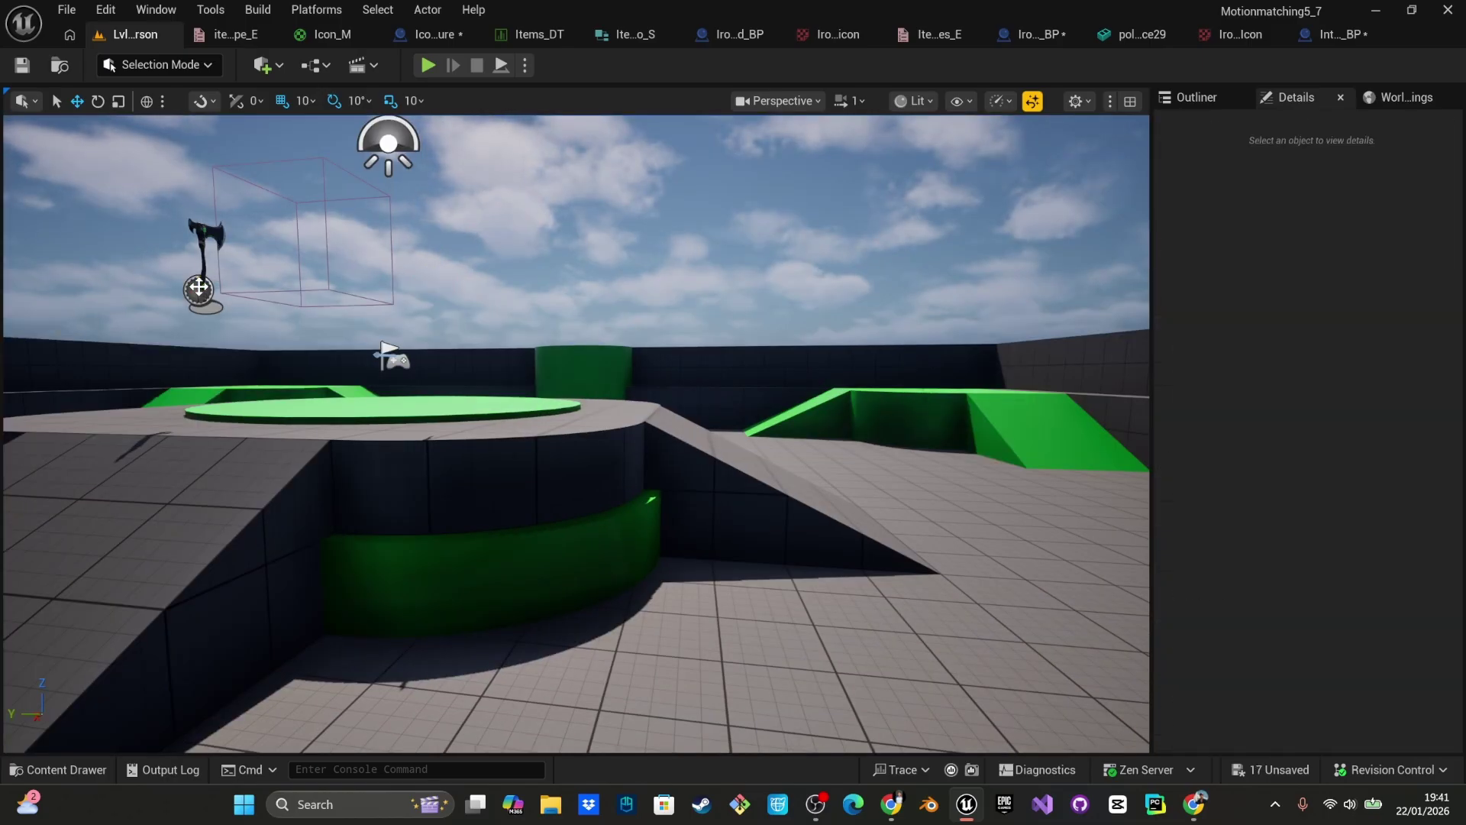
{"action": "left_click", "coordinate": [199, 287]}
{"action": "key", "text": "Delete"}
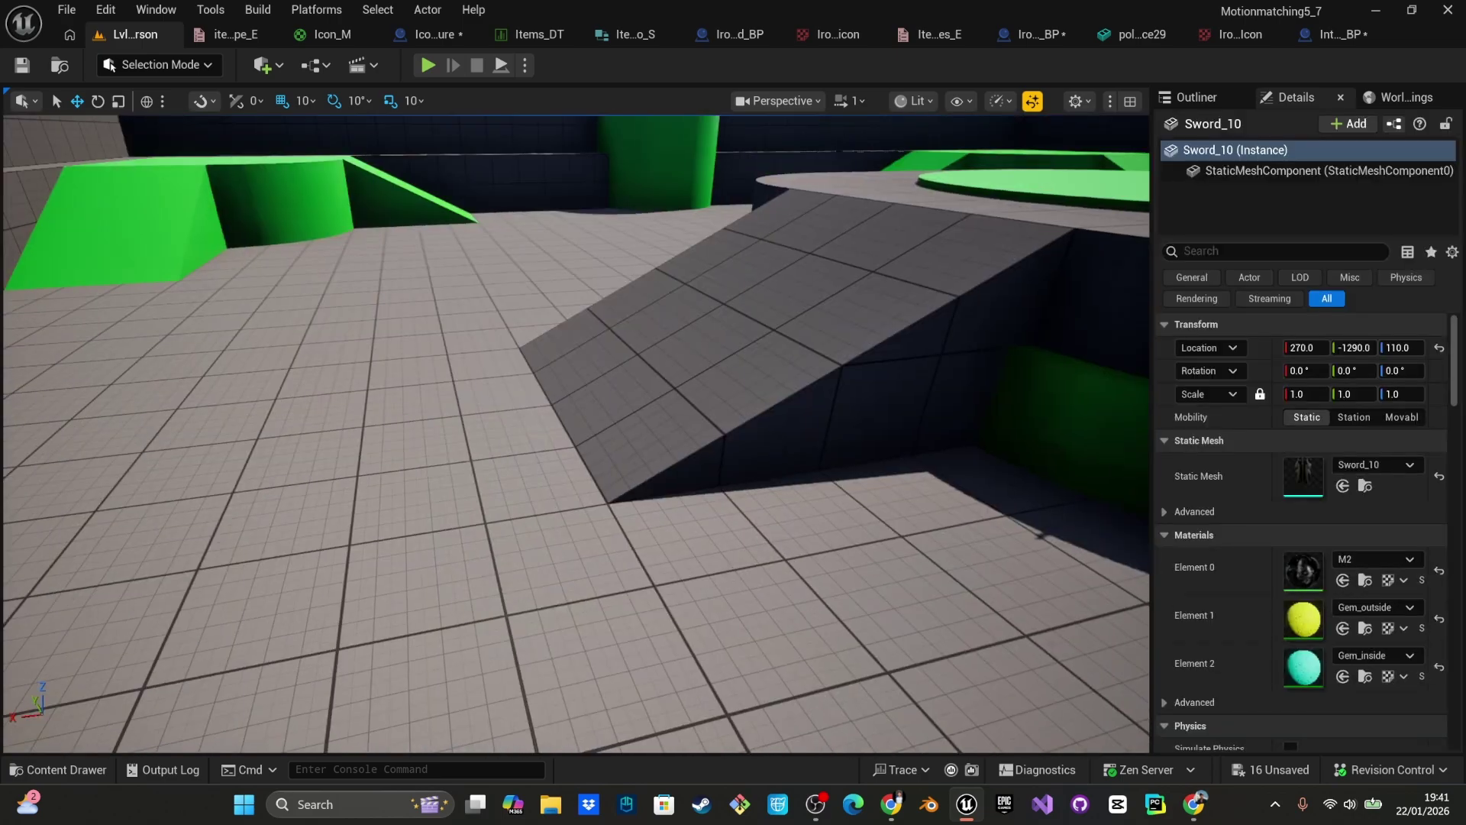
- Delete the leftover Sword_10 and polySurface29 static meshes from the level, restoring the floor if it is removed by mistake
{"action": "key", "text": "Delete"}
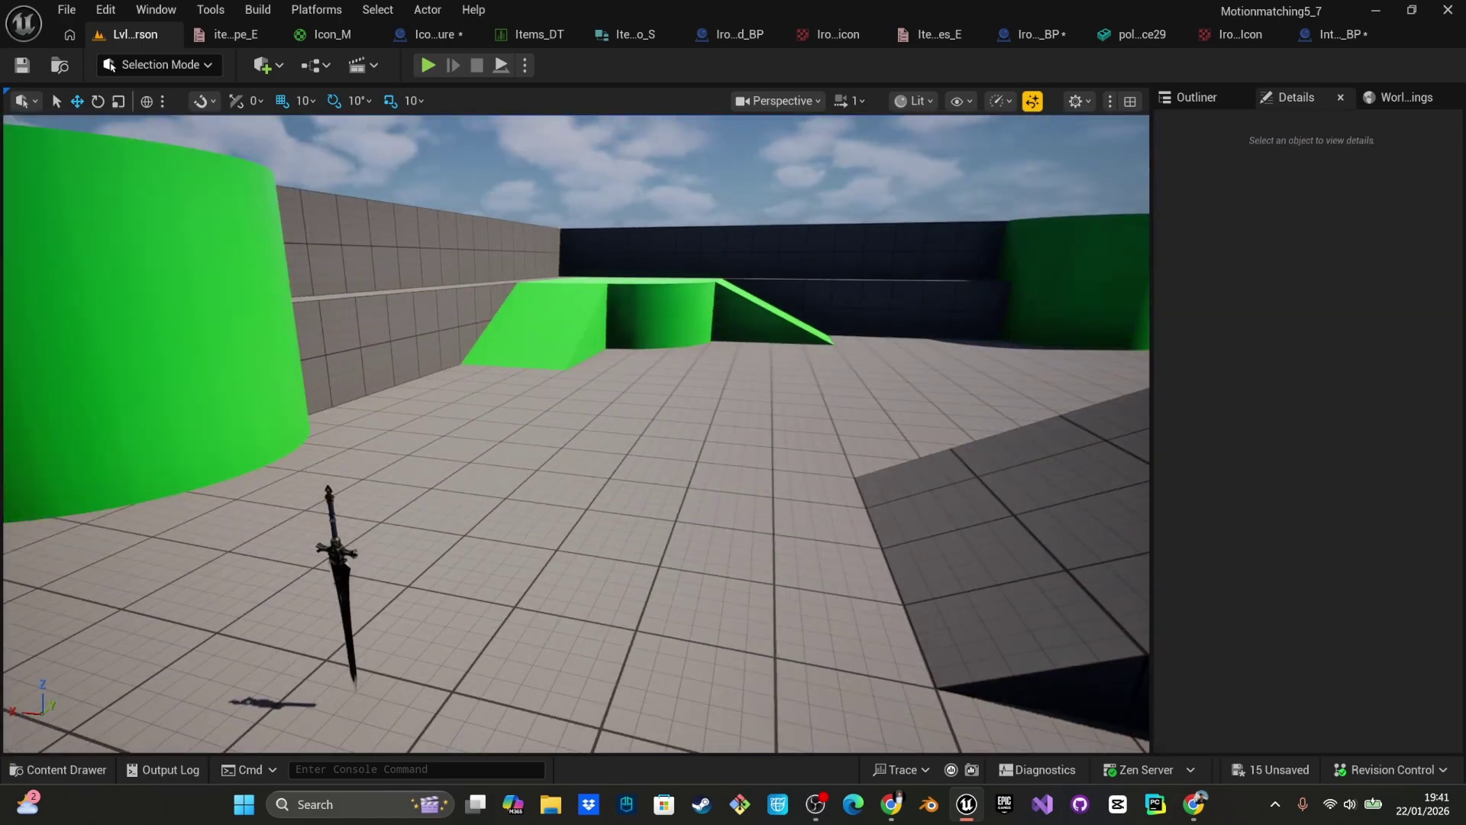
{"action": "left_click", "coordinate": [349, 566]}
{"action": "key", "text": "Delete"}
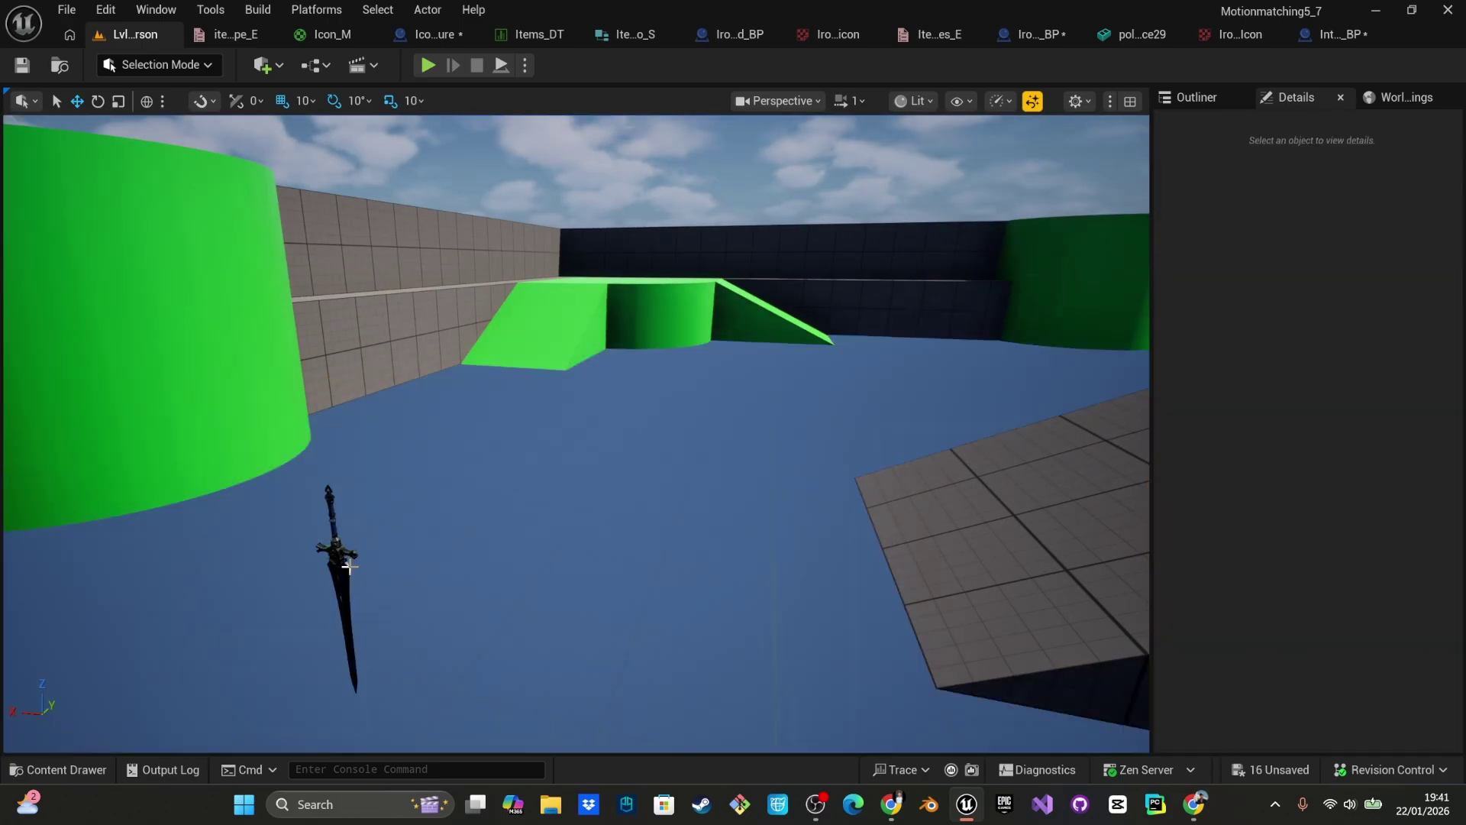
{"action": "key", "text": "ctrl+z"}
{"action": "left_click", "coordinate": [339, 554]}
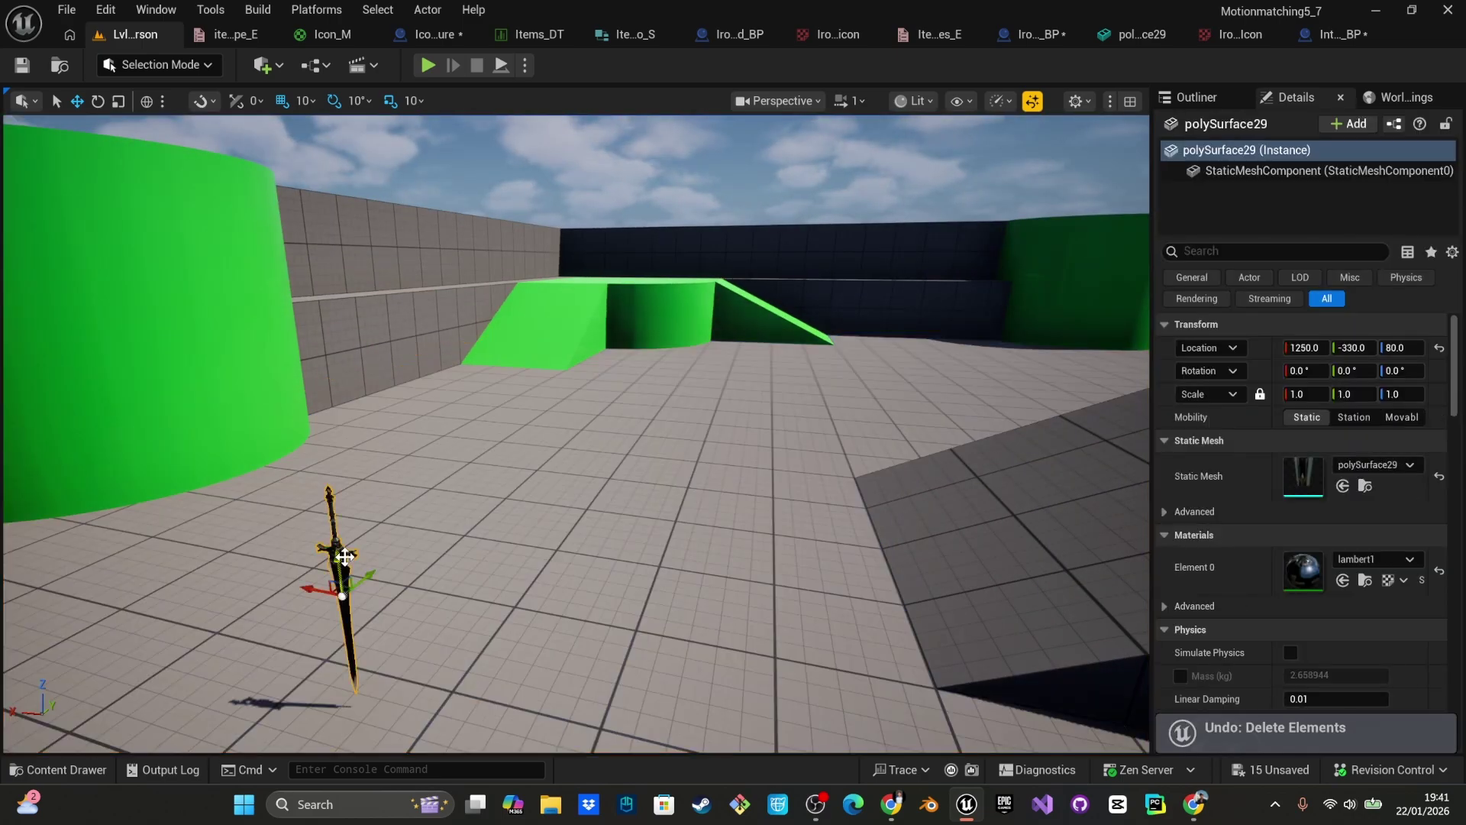
{"action": "key", "text": "Delete"}
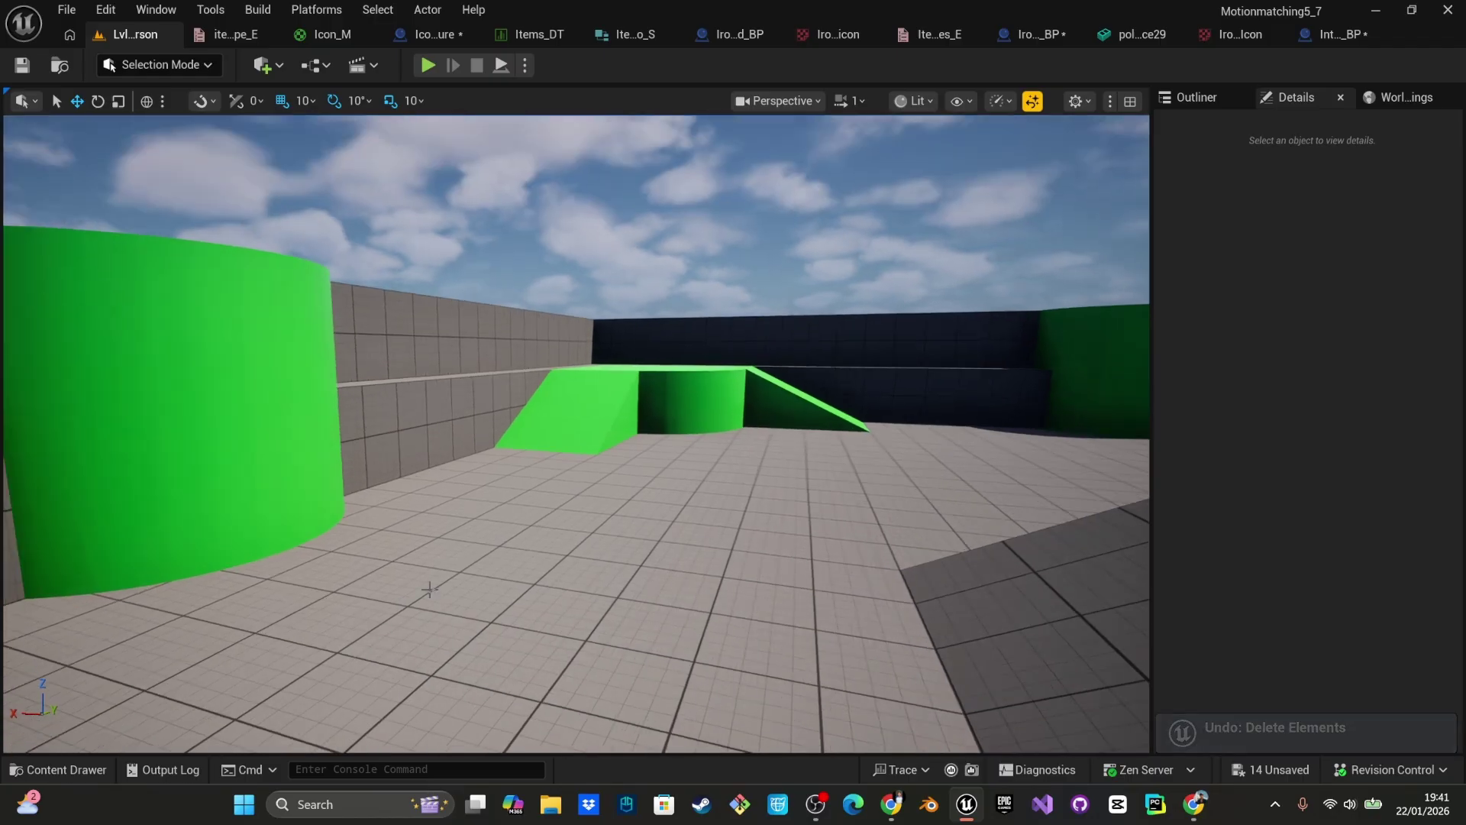
- Place an Interactableitem_BP at 1270, -160, 0 and duplicate it along Y to 120 and 500, making a row of three
{"action": "key", "text": "ctrl+space"}
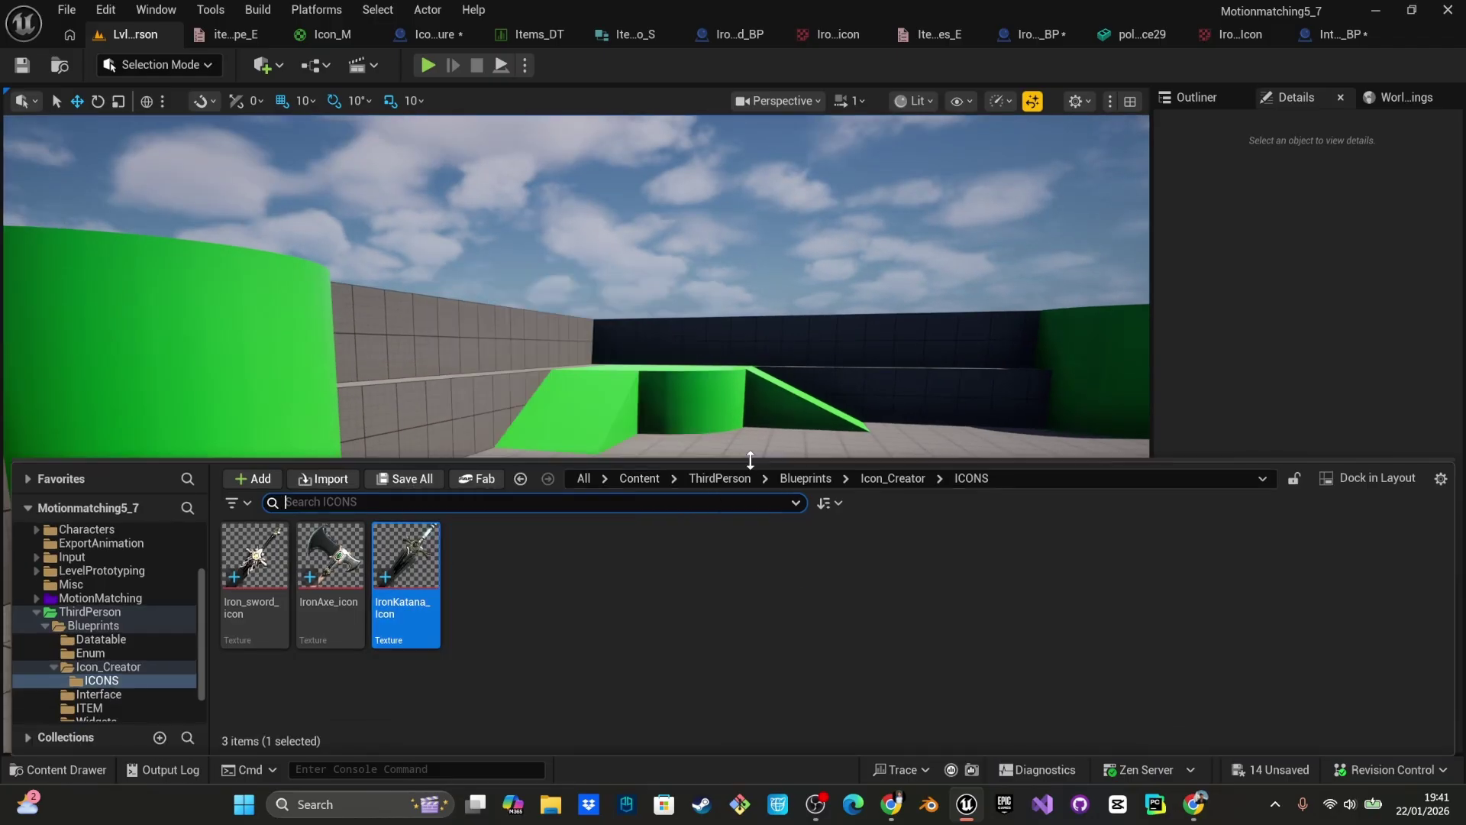
{"action": "left_click", "coordinate": [806, 478]}
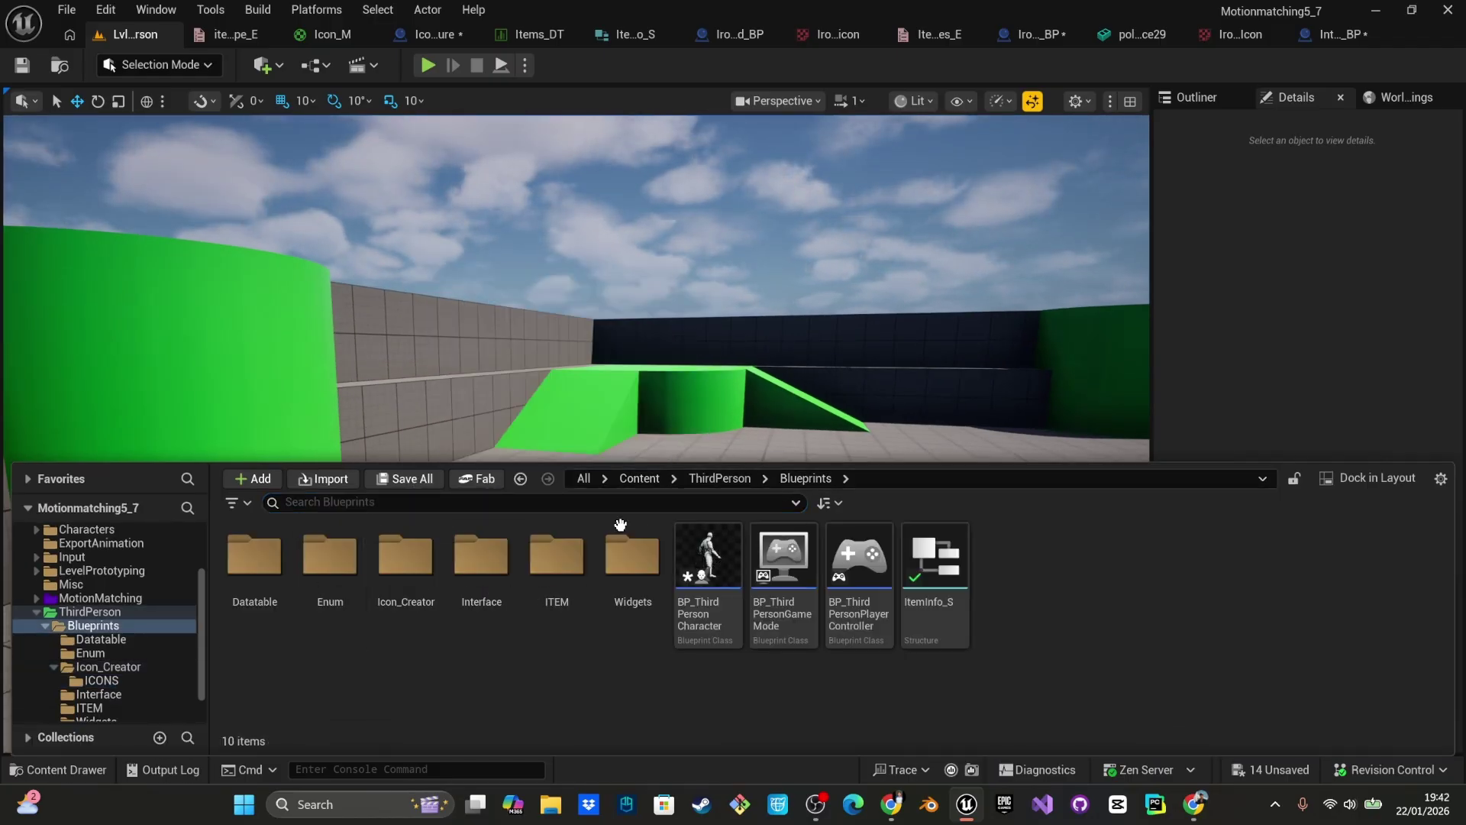
{"action": "double_click", "coordinate": [556, 556]}
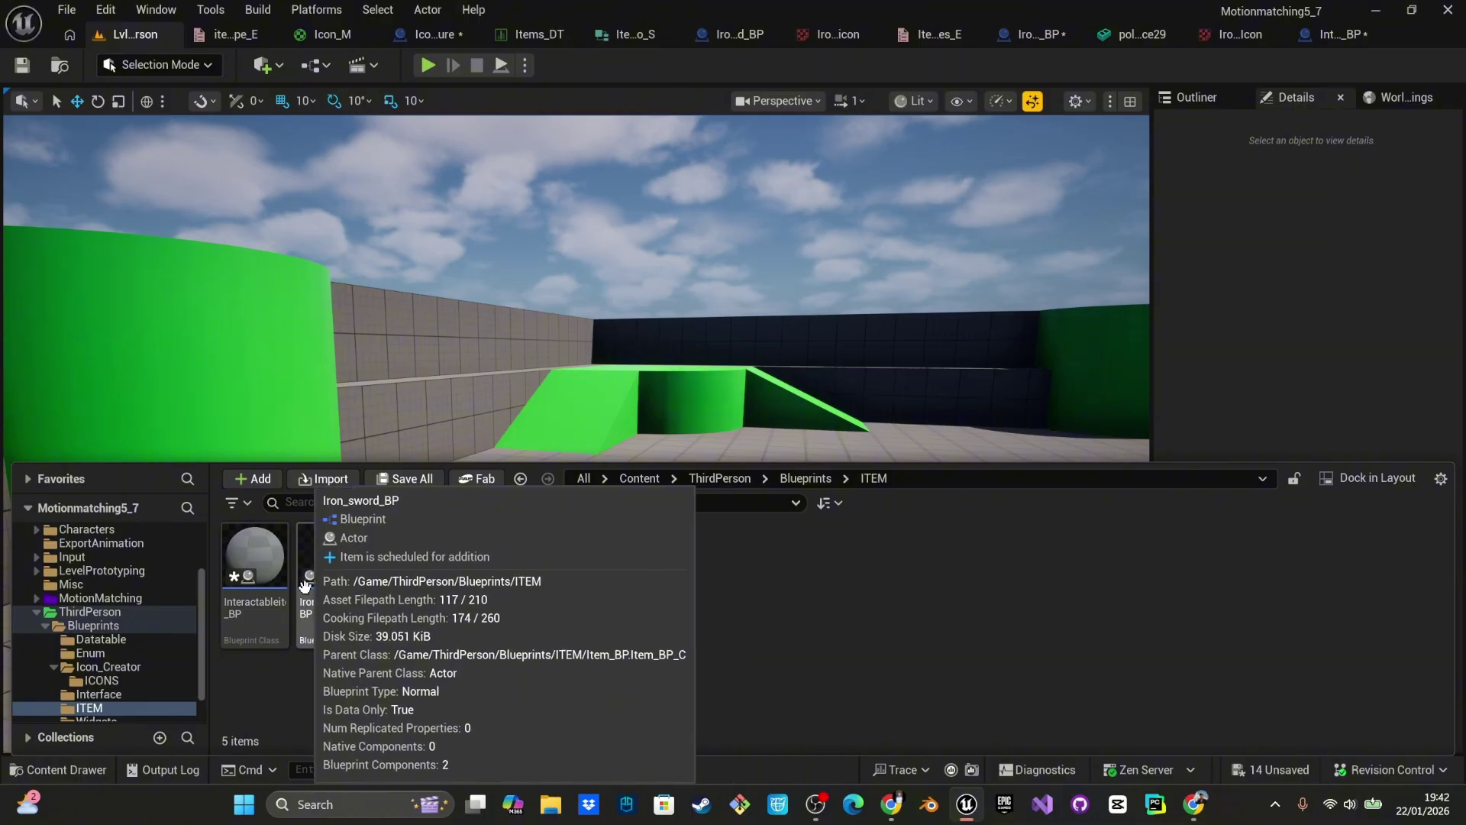
{"action": "left_click_drag", "start_coordinate": [254, 561], "coordinate": [489, 628]}
{"action": "right_click_drag", "start_coordinate": [489, 628], "coordinate": [500, 610]}
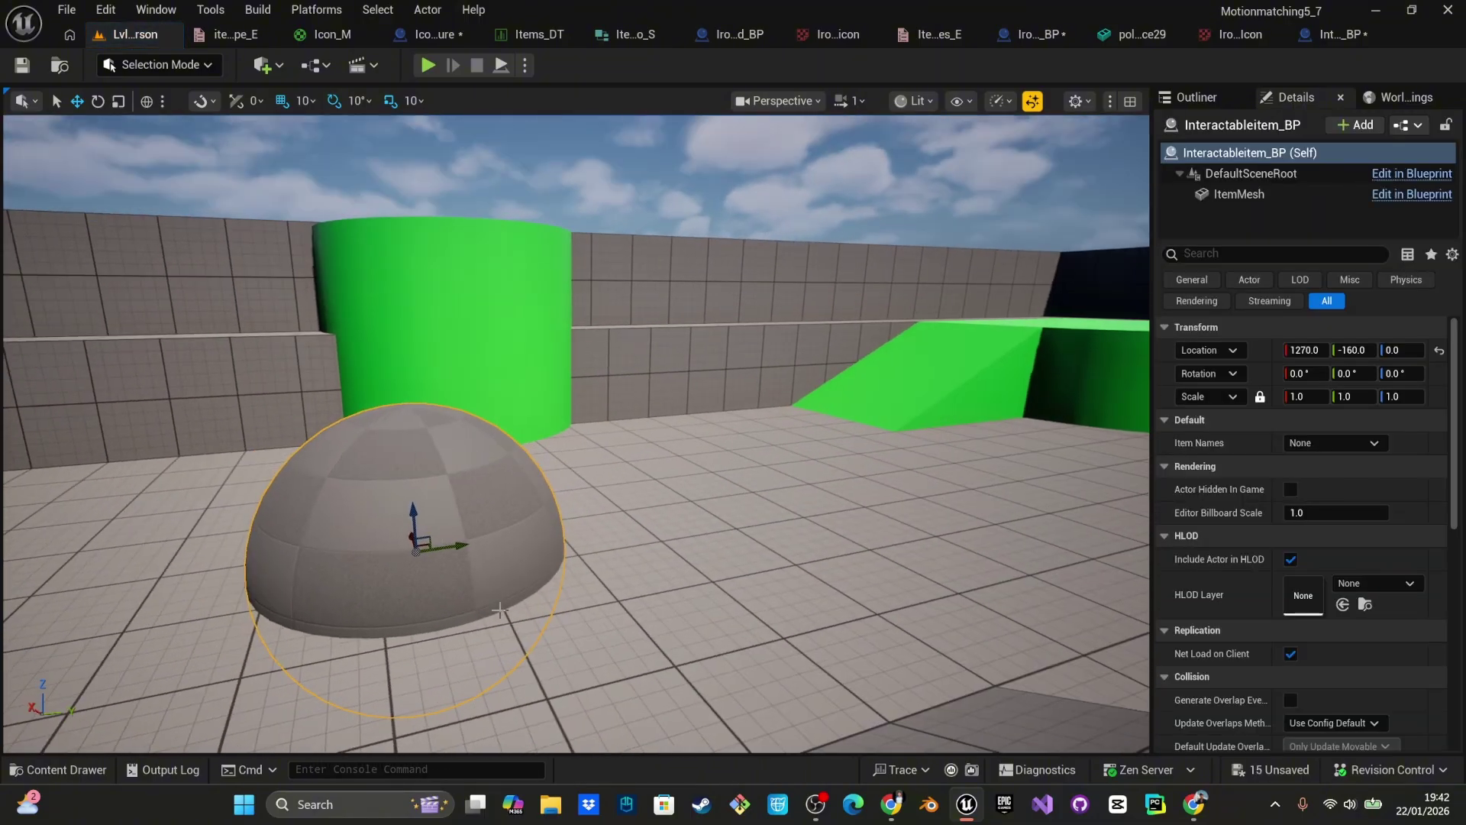
{"action": "left_click_drag", "start_coordinate": [452, 545], "coordinate": [906, 486], "text": "alt"}
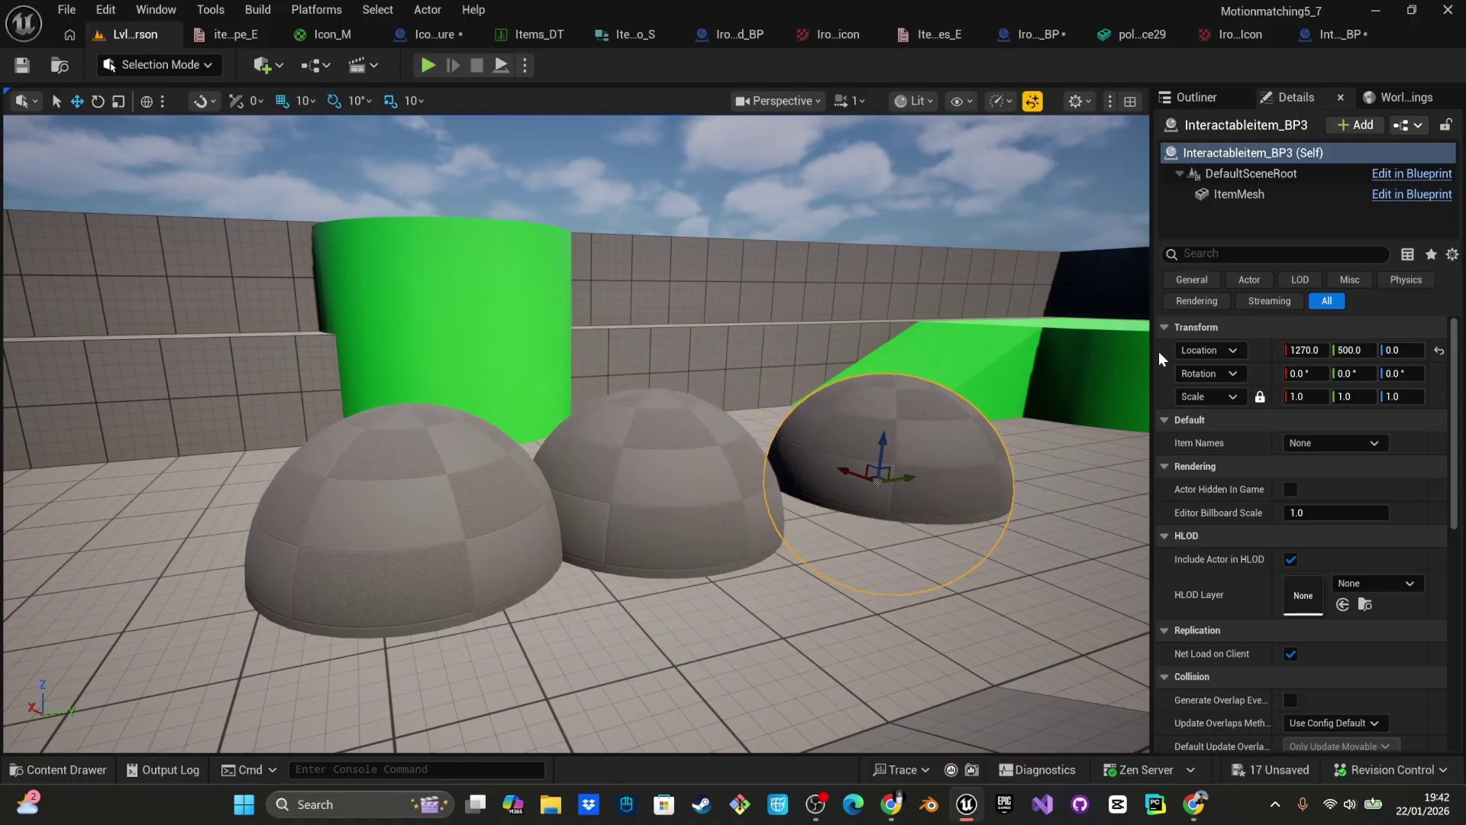
{"action": "left_click", "coordinate": [659, 483]}
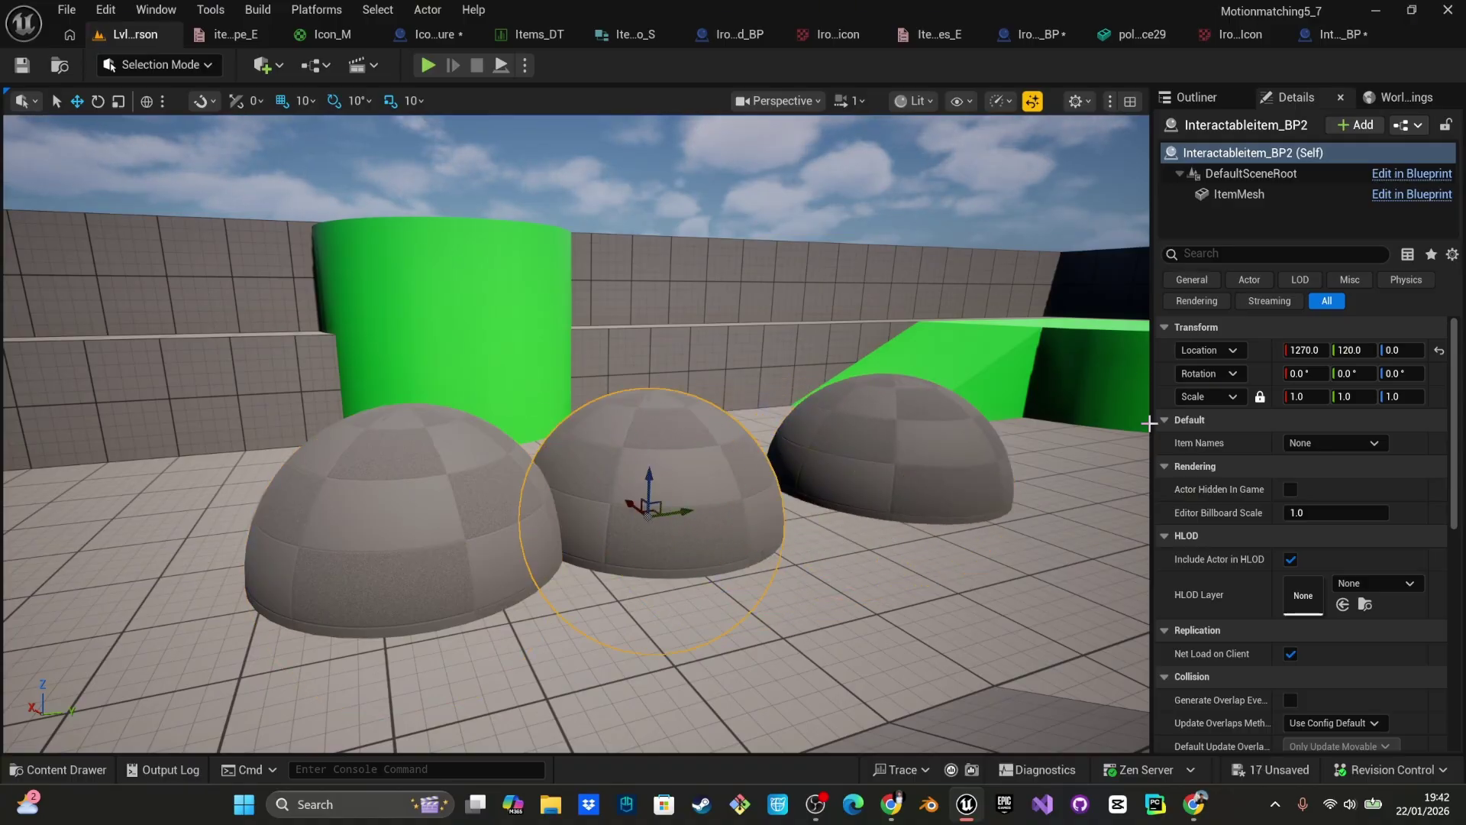
- Assign item names to the row of three pickups: IronAxe at Y -160, the iron sword at Y 120, and IronKatana at Y 500
{"action": "left_click", "coordinate": [878, 458]}
{"action": "left_click", "coordinate": [405, 527]}
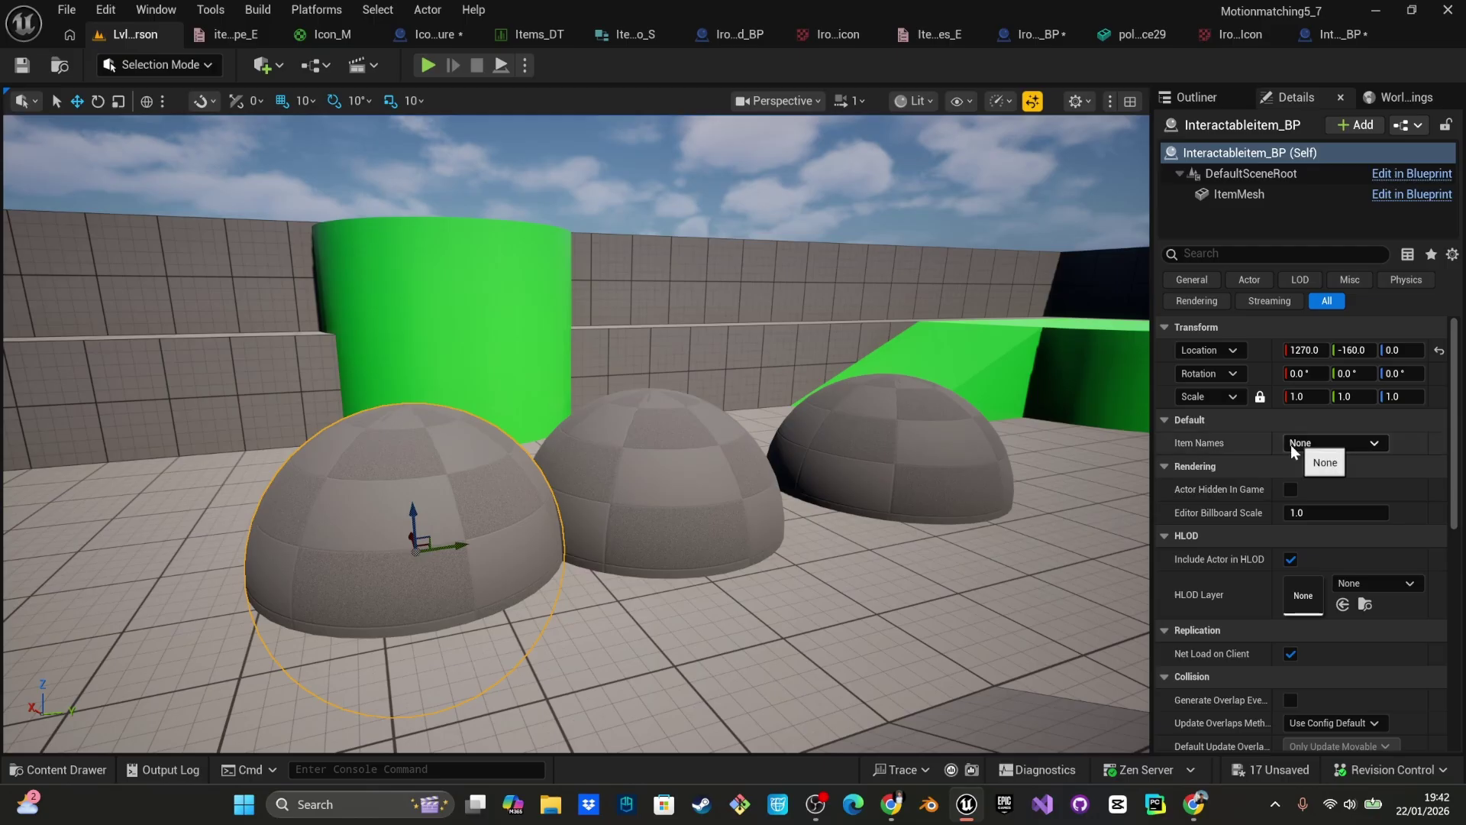
{"action": "left_click", "coordinate": [1290, 445]}
{"action": "left_click", "coordinate": [1294, 479]}
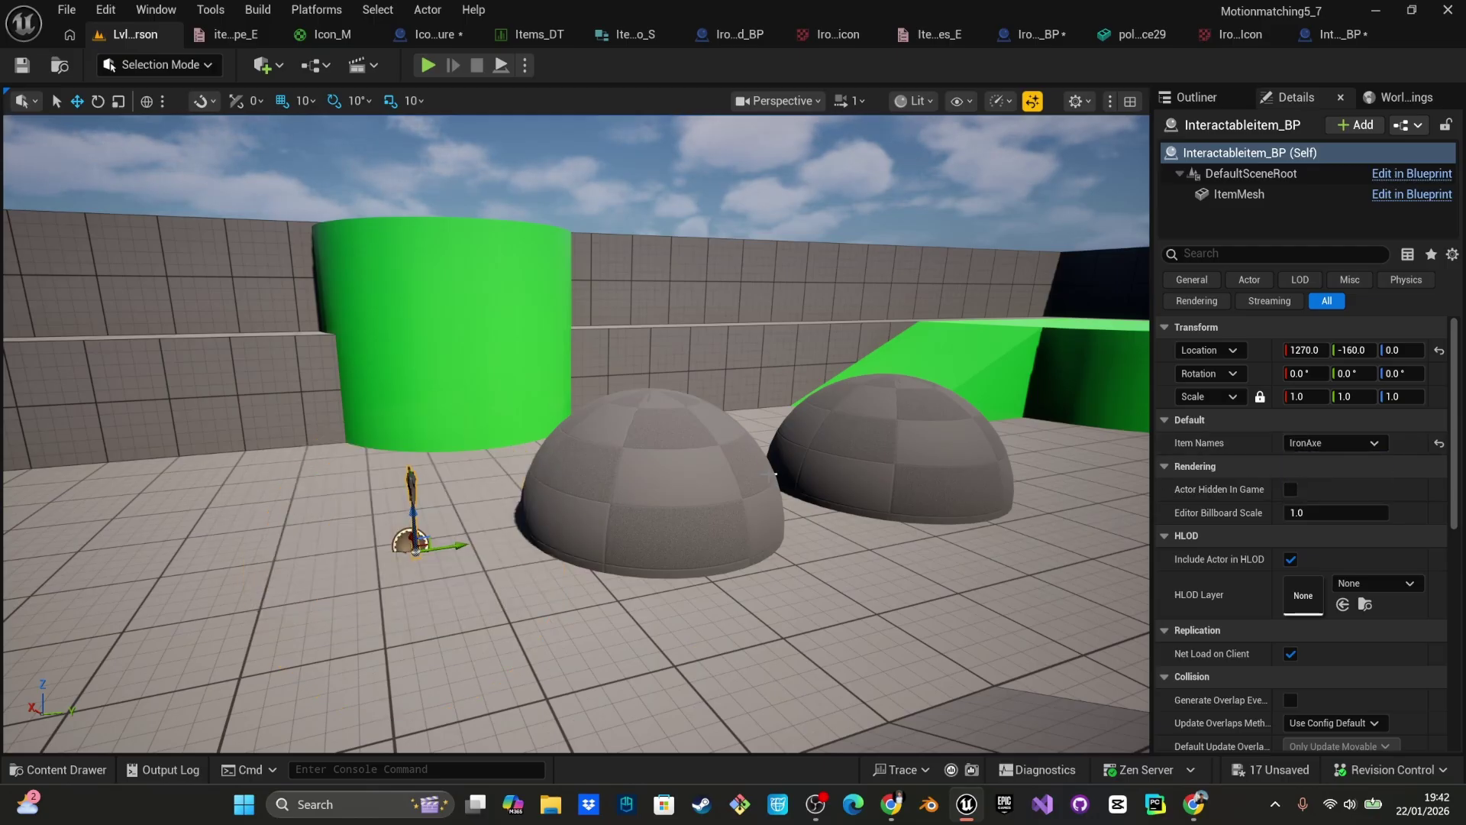
{"action": "left_click", "coordinate": [767, 473]}
{"action": "left_click", "coordinate": [1344, 443]}
{"action": "left_click", "coordinate": [1298, 481]}
{"action": "left_click", "coordinate": [968, 449]}
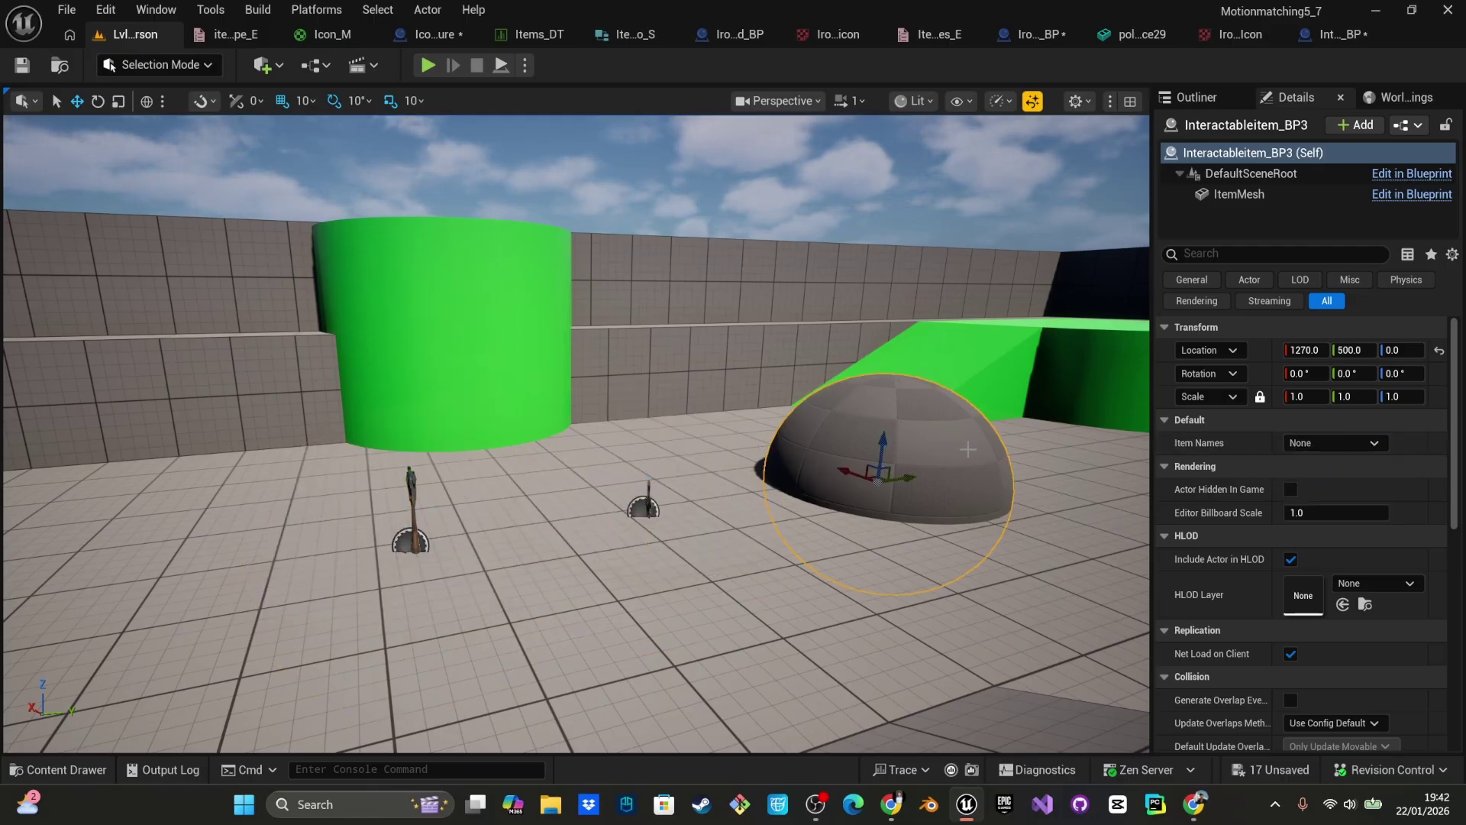
{"action": "left_click", "coordinate": [1344, 446]}
{"action": "left_click", "coordinate": [1336, 497]}
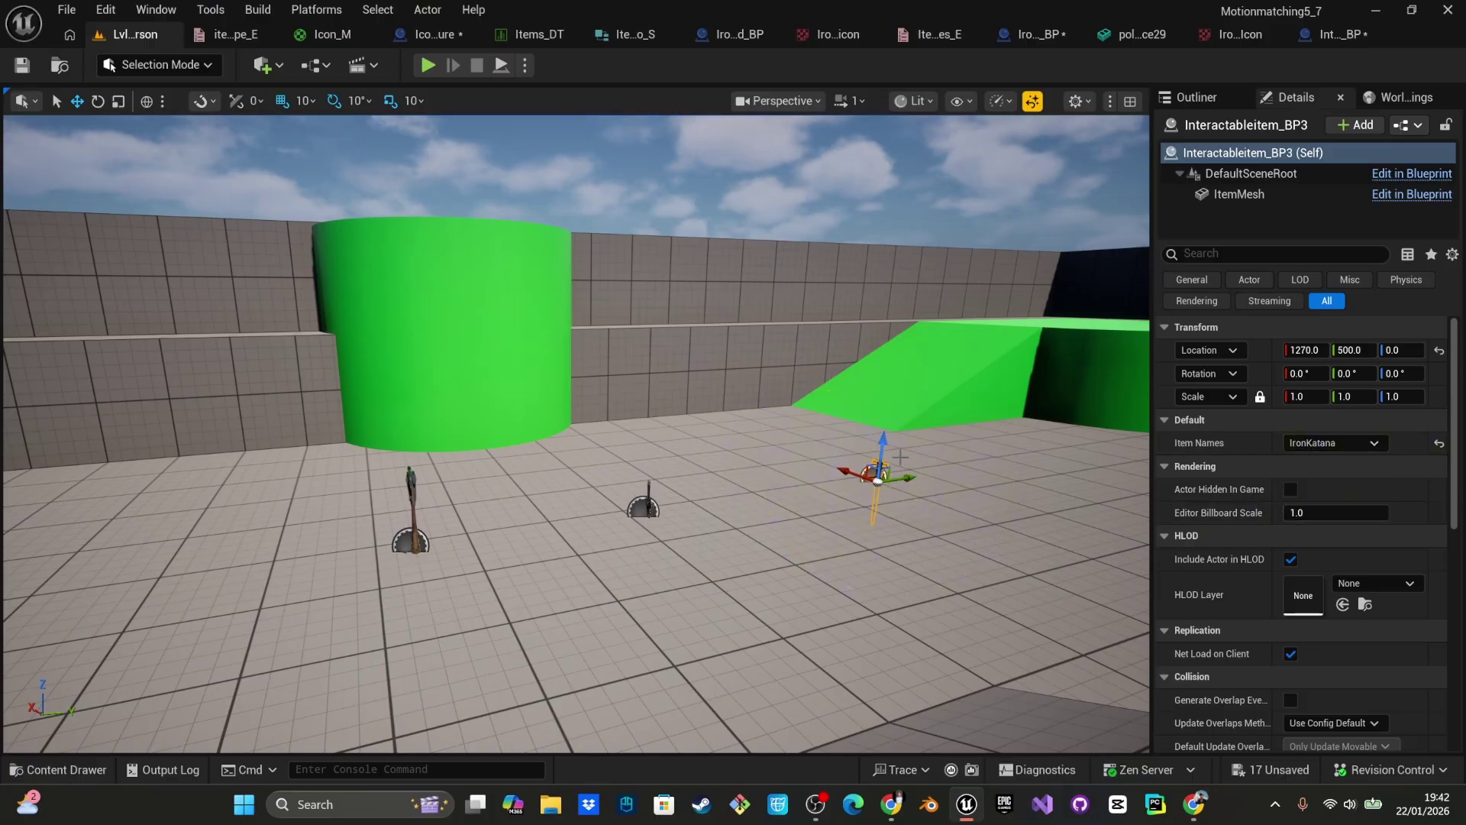
- Raise the three pickups off the floor, with the axe at Z 50 and the katana at Z 90
{"action": "left_click", "coordinate": [655, 495]}
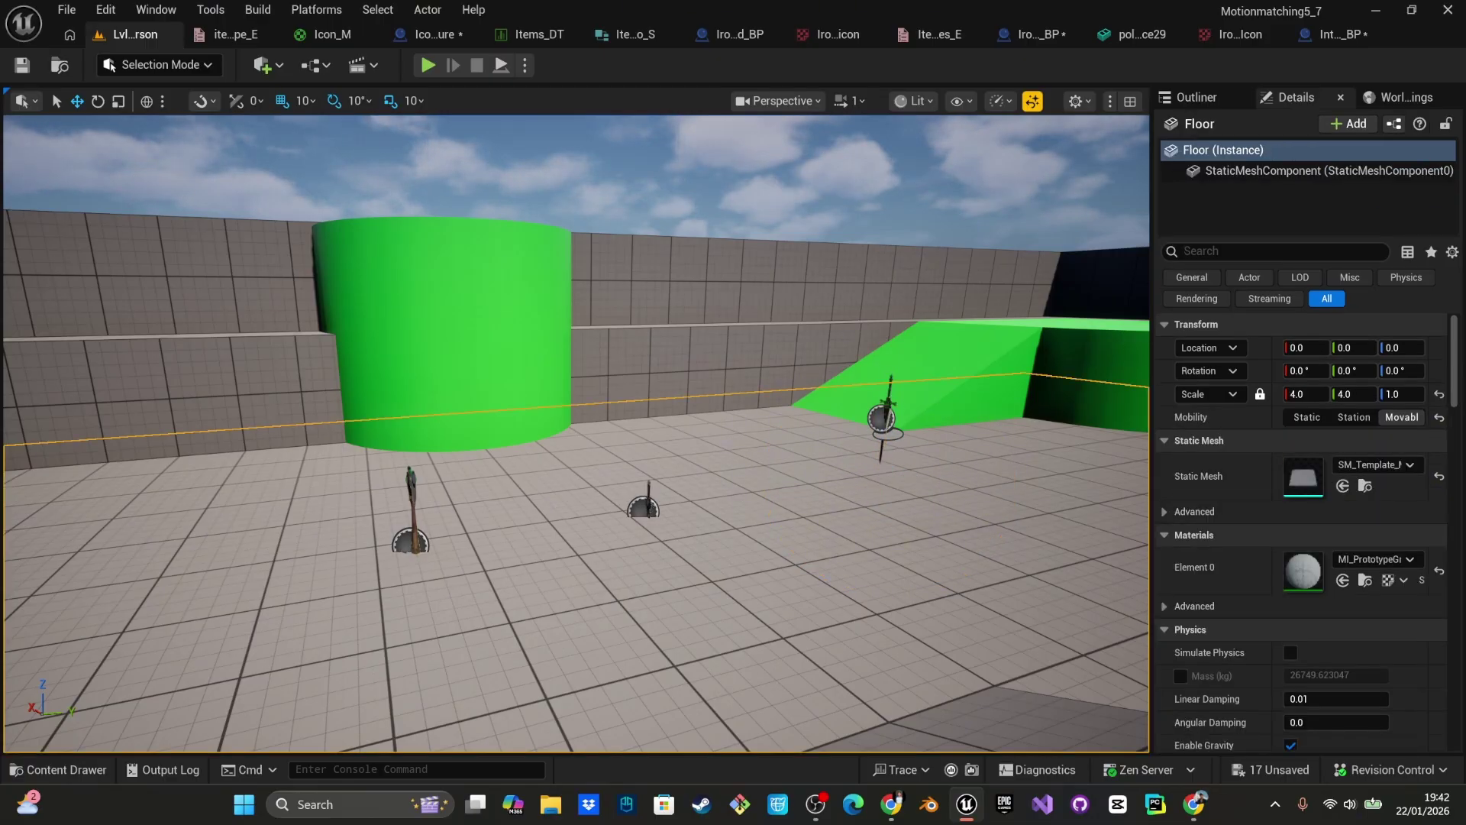
{"action": "left_click", "coordinate": [649, 493]}
{"action": "left_click", "coordinate": [412, 508]}
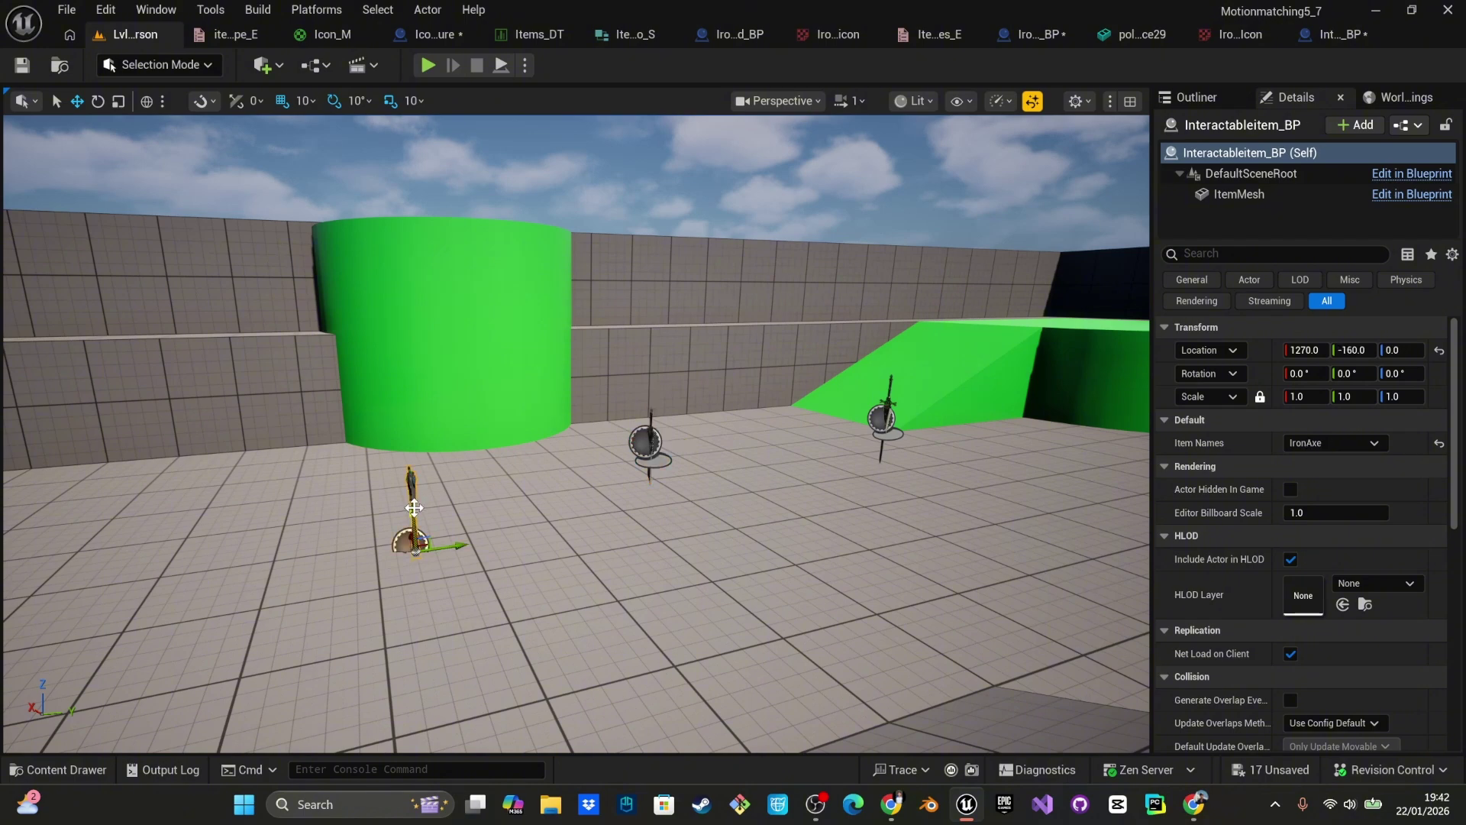
{"action": "key", "text": "f"}
- Play the level, run through the axe, sword and katana pickups to collect them, check their inventory icons, and stop playing
{"action": "left_click", "coordinate": [429, 65]}
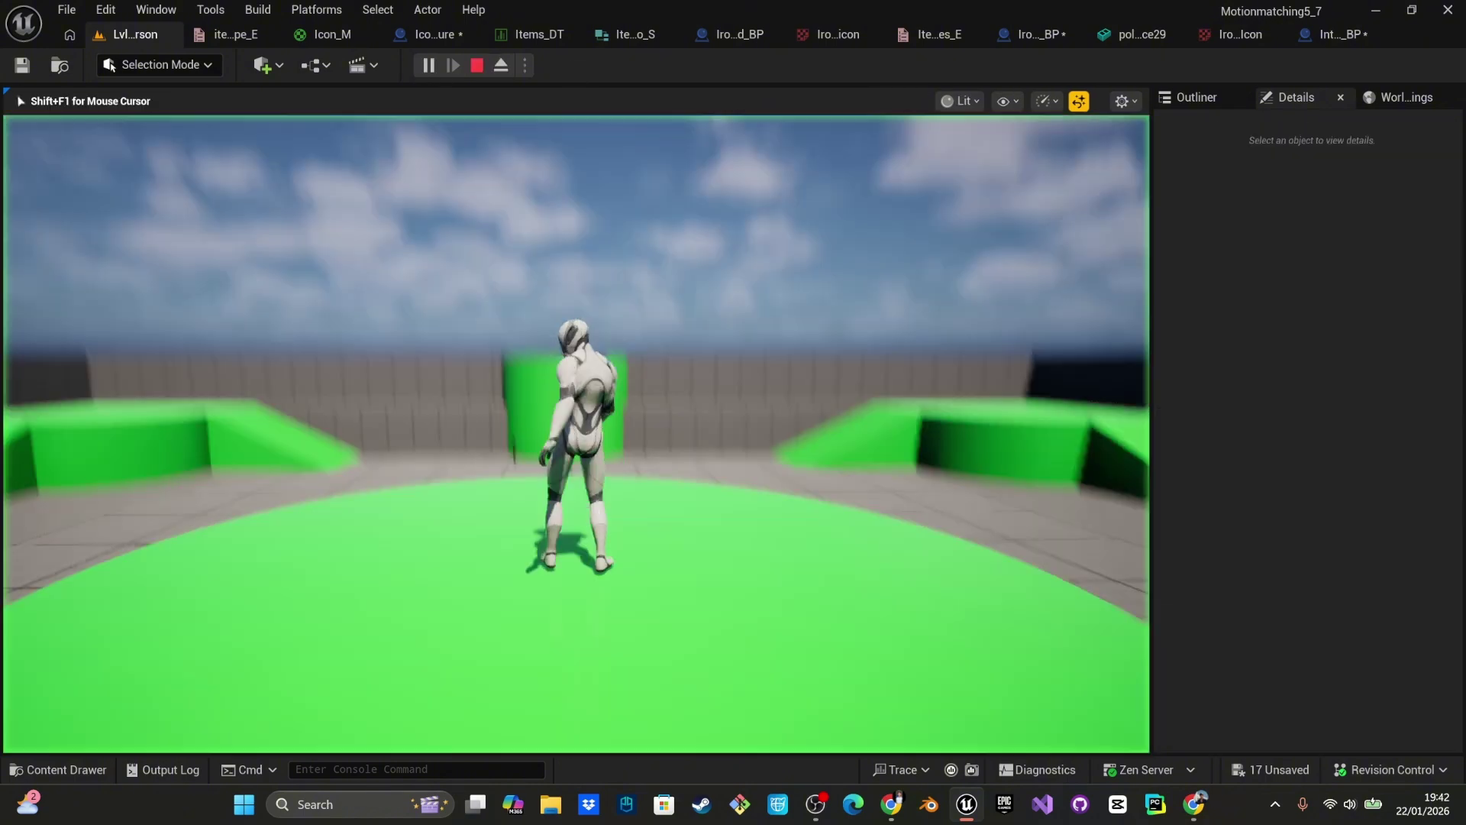
{"action": "key", "text": "w"}
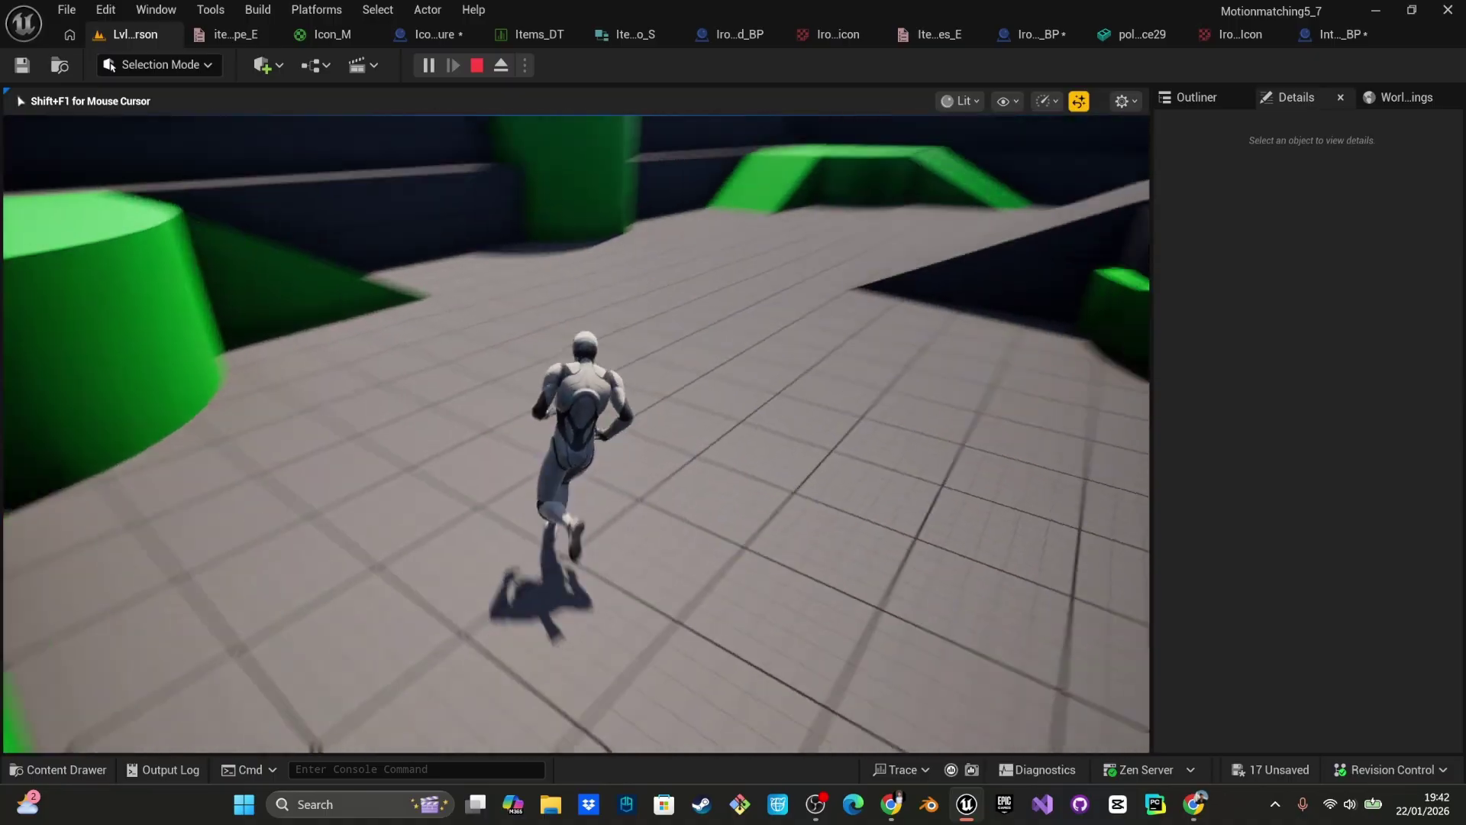
{"action": "key", "text": "i"}
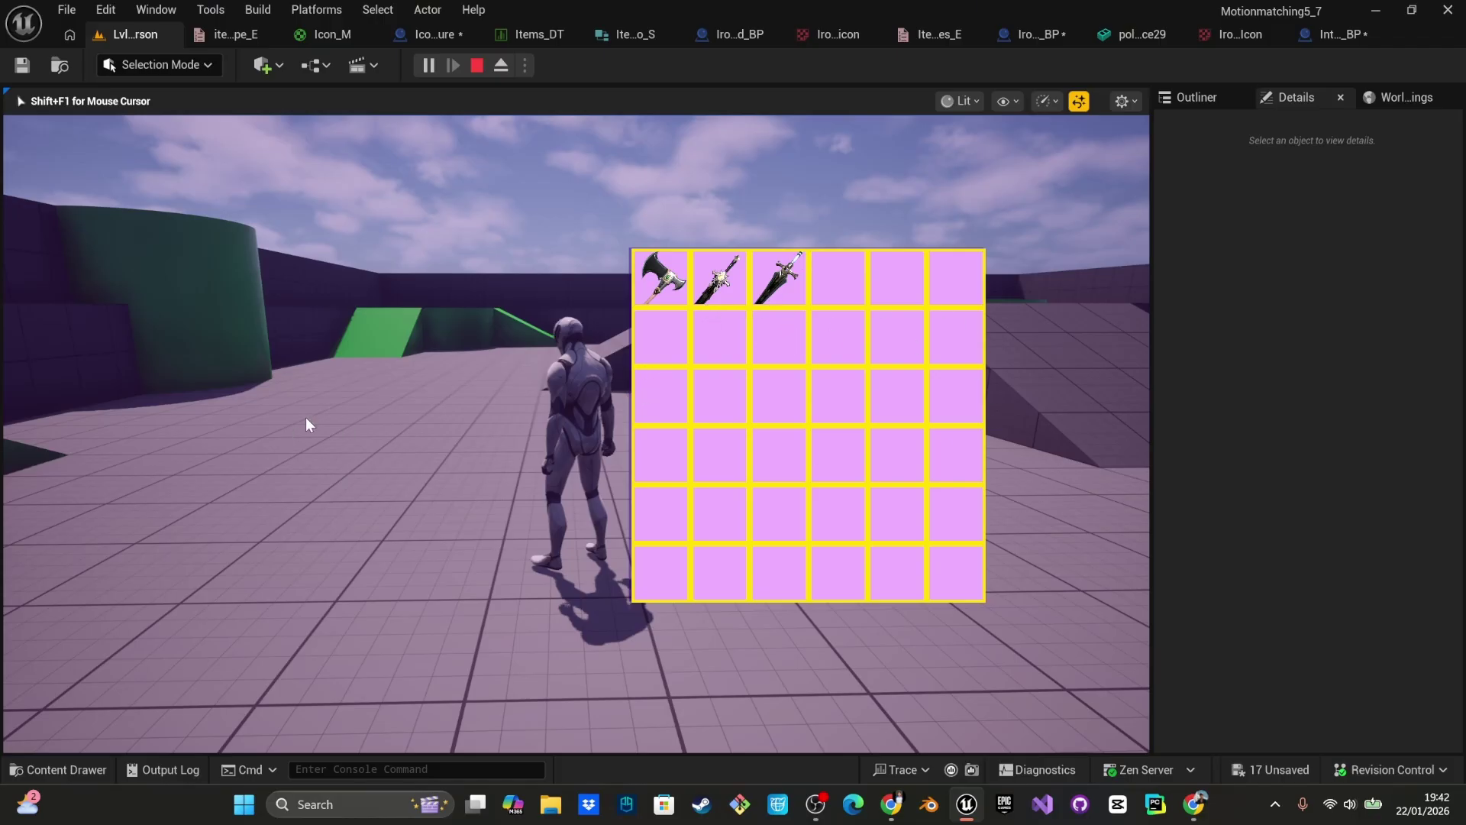
{"action": "key", "text": "Escape"}
- Move the katana pickup along Y to 360, closer to the sword pickup
{"action": "right_click_drag", "start_coordinate": [878, 262], "coordinate": [917, 294]}
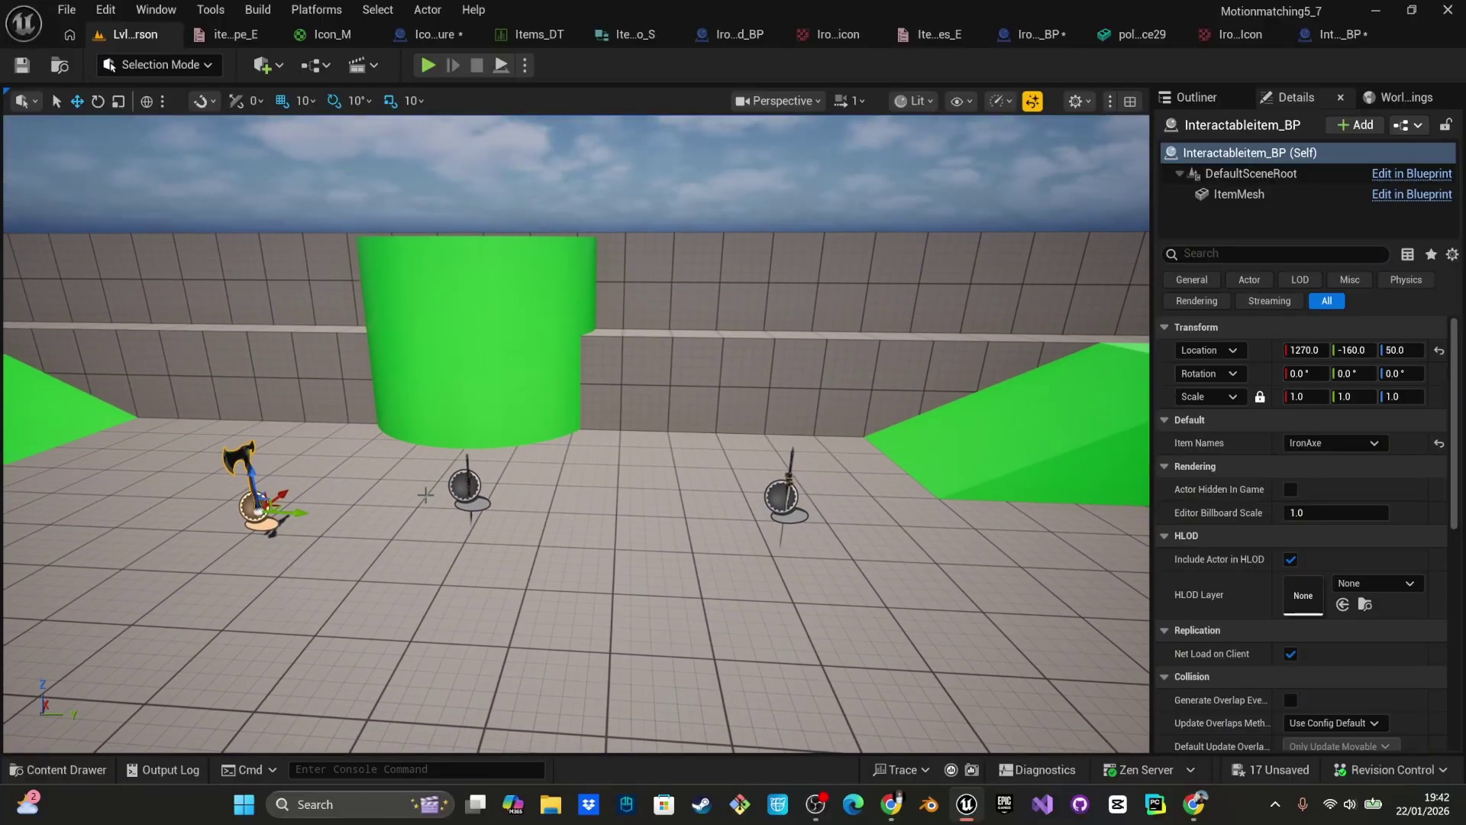
{"action": "left_click", "coordinate": [470, 493]}
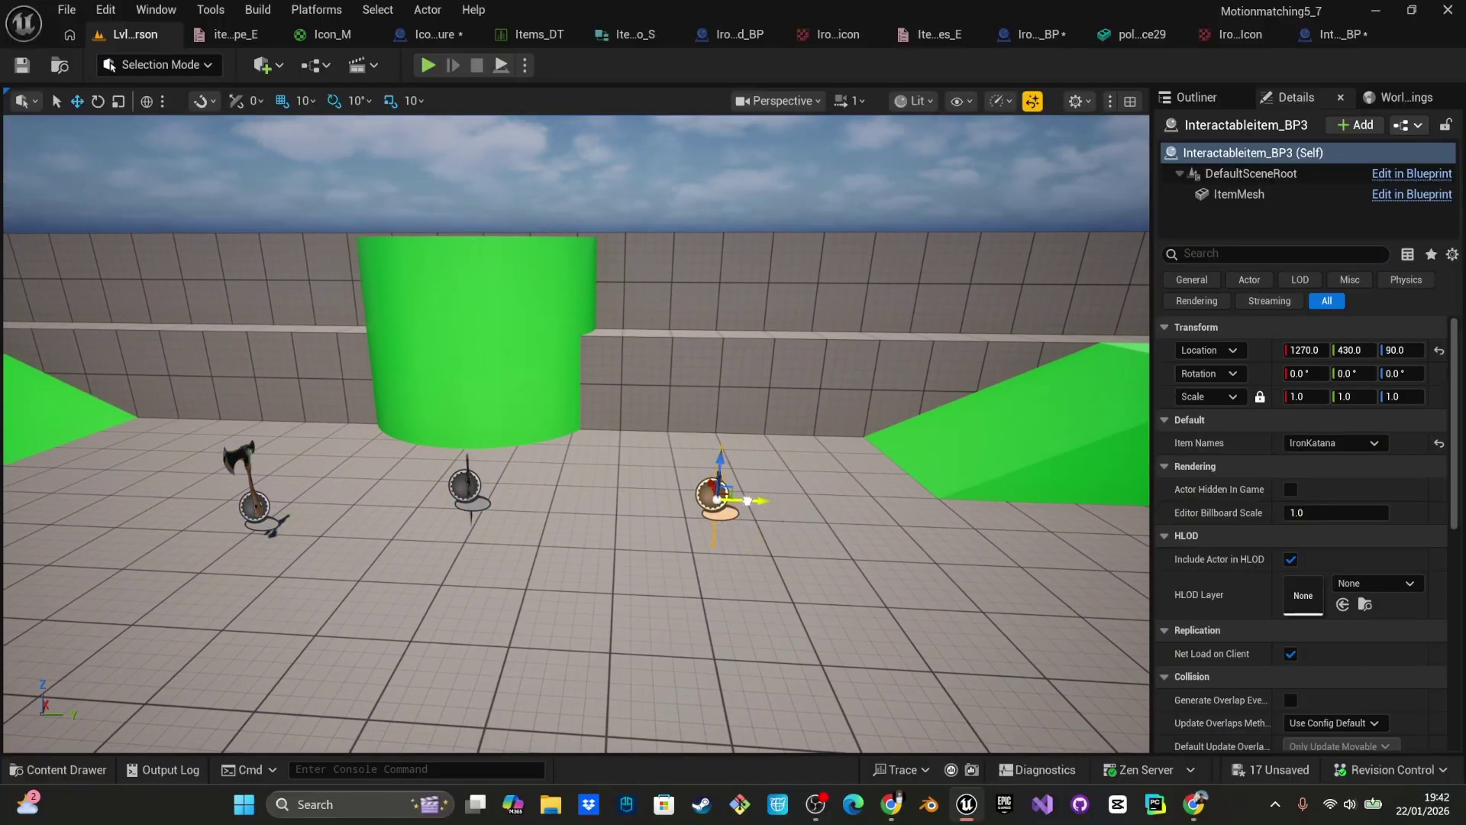
{"action": "right_click_drag", "start_coordinate": [667, 496], "coordinate": [840, 493]}
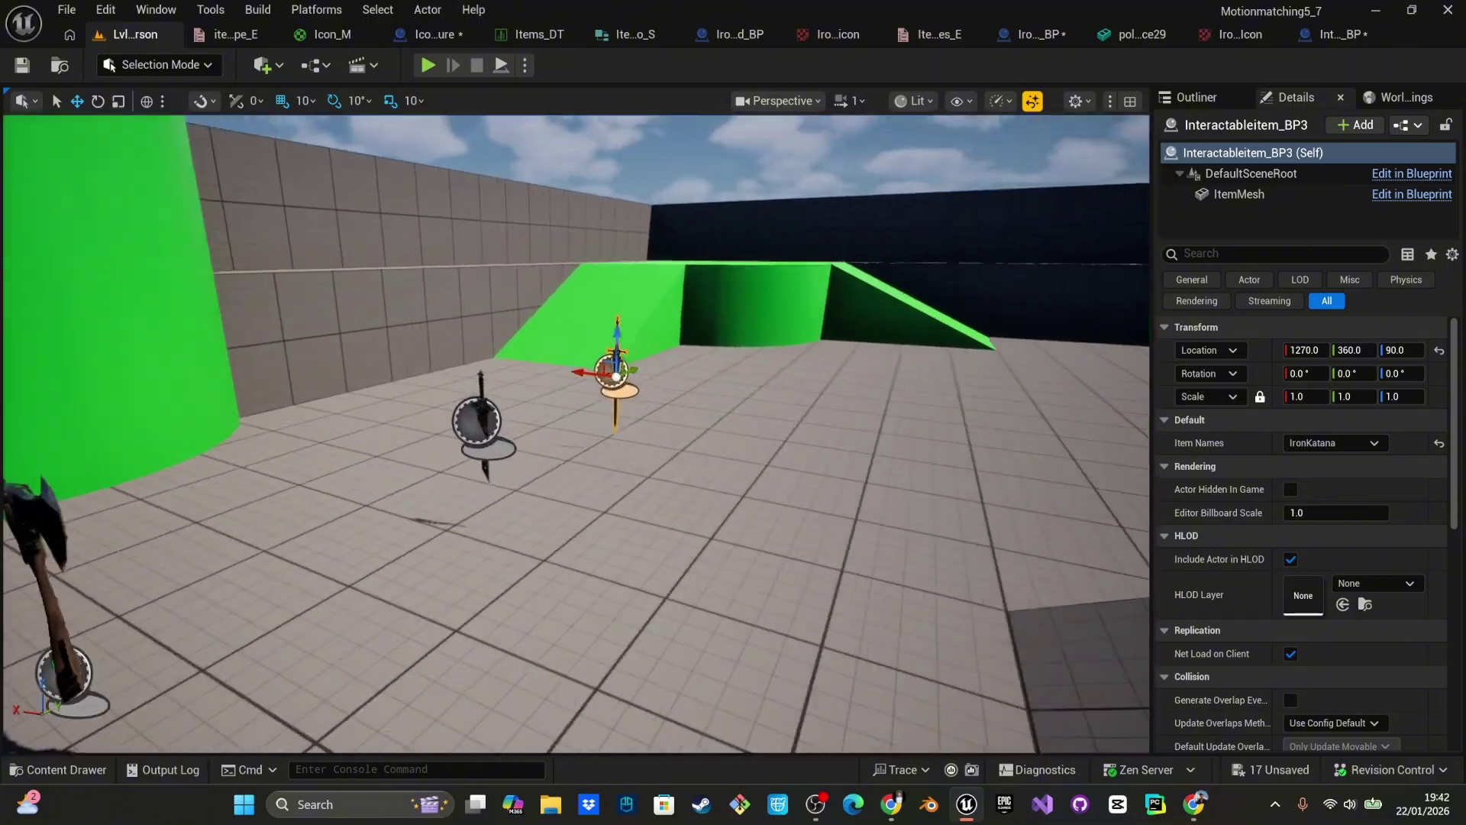